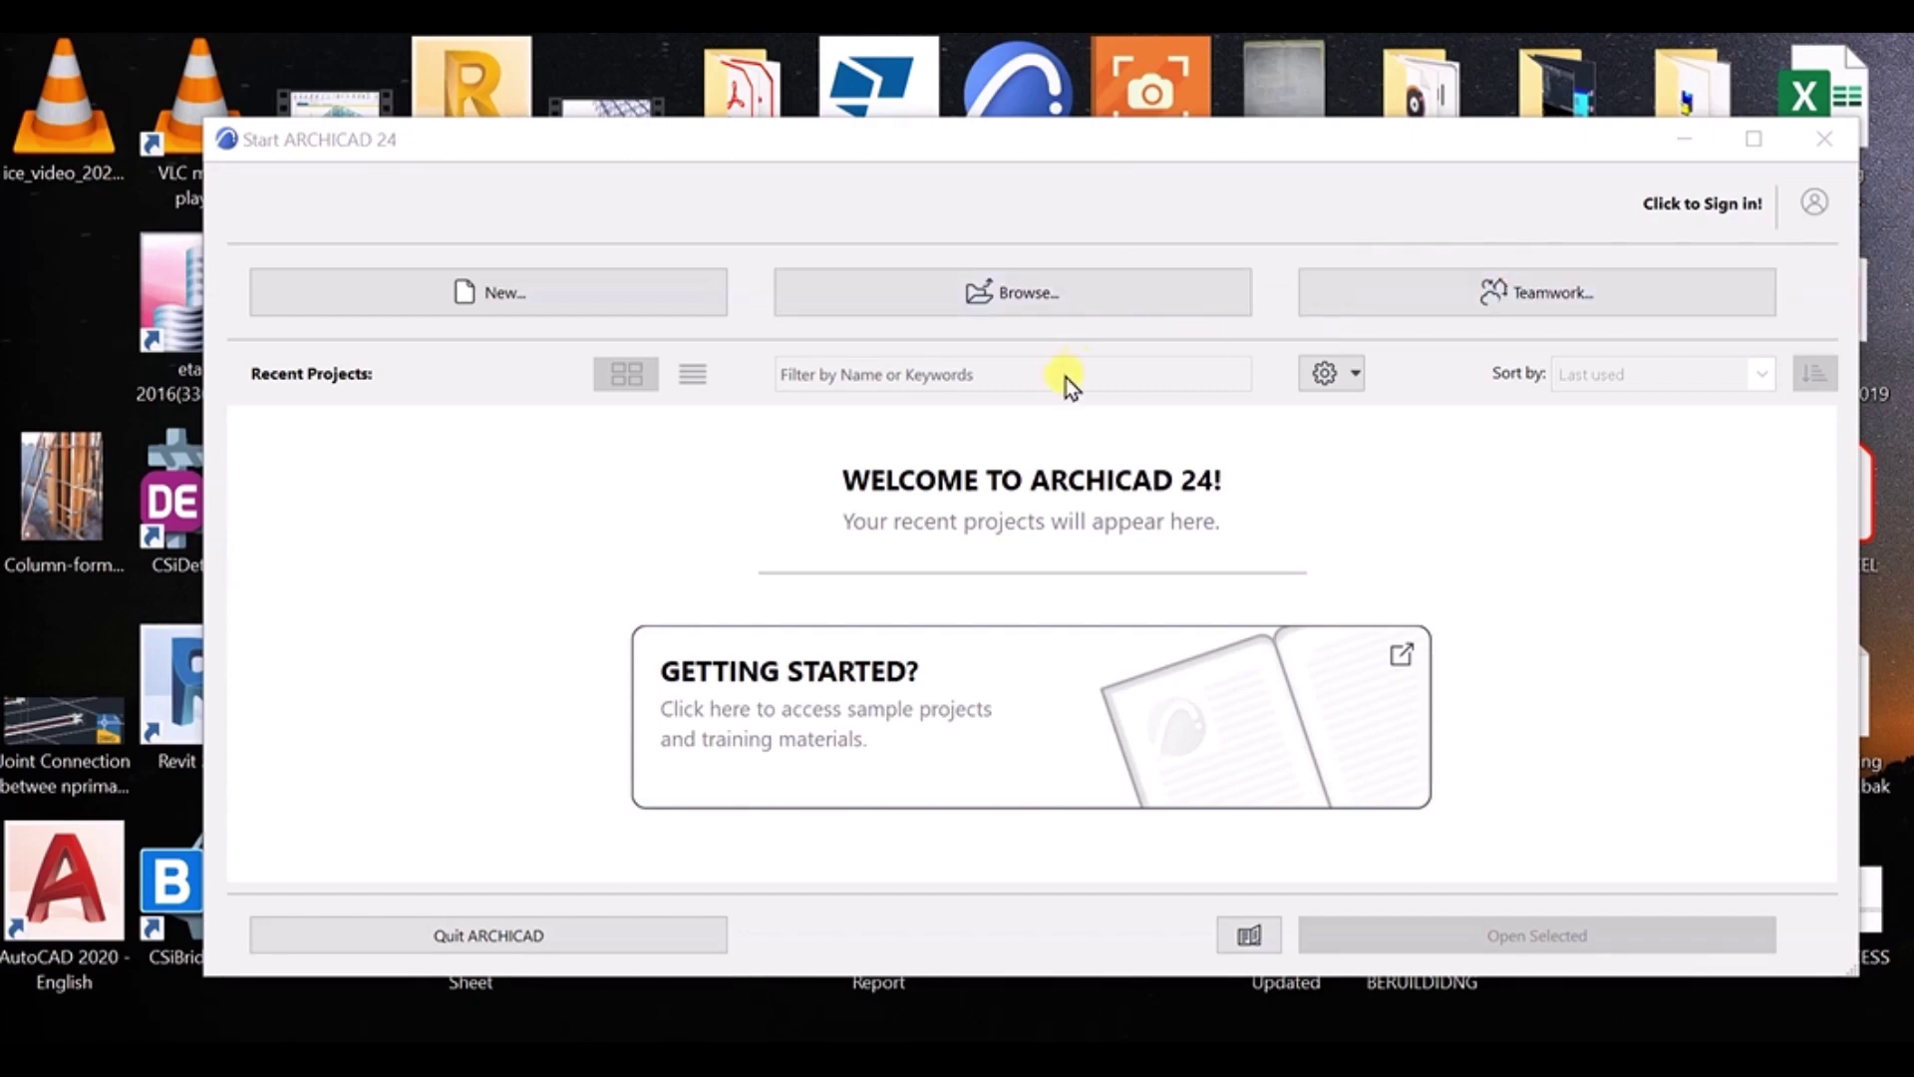
Start a new project from the Start window and close the CodeMeter hardware key warning.
left_click(610, 293)
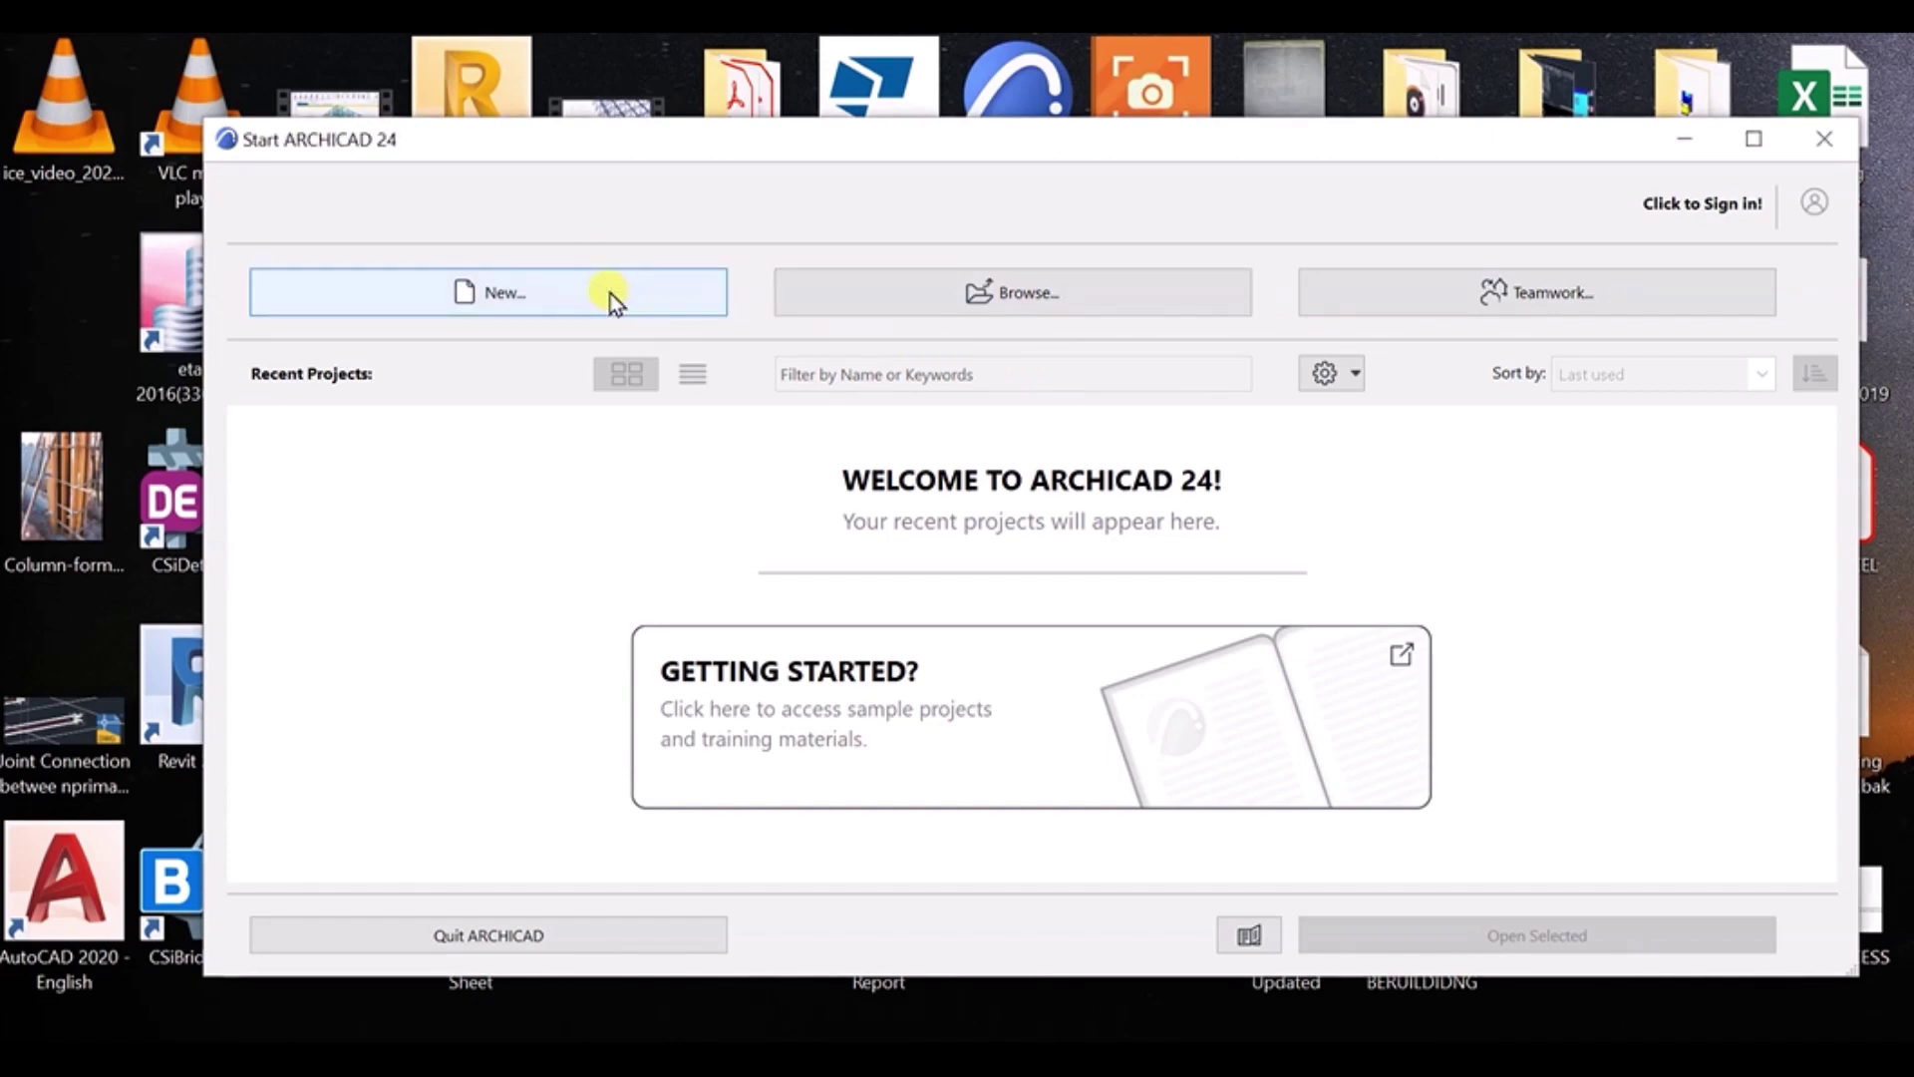
left_click(514, 311)
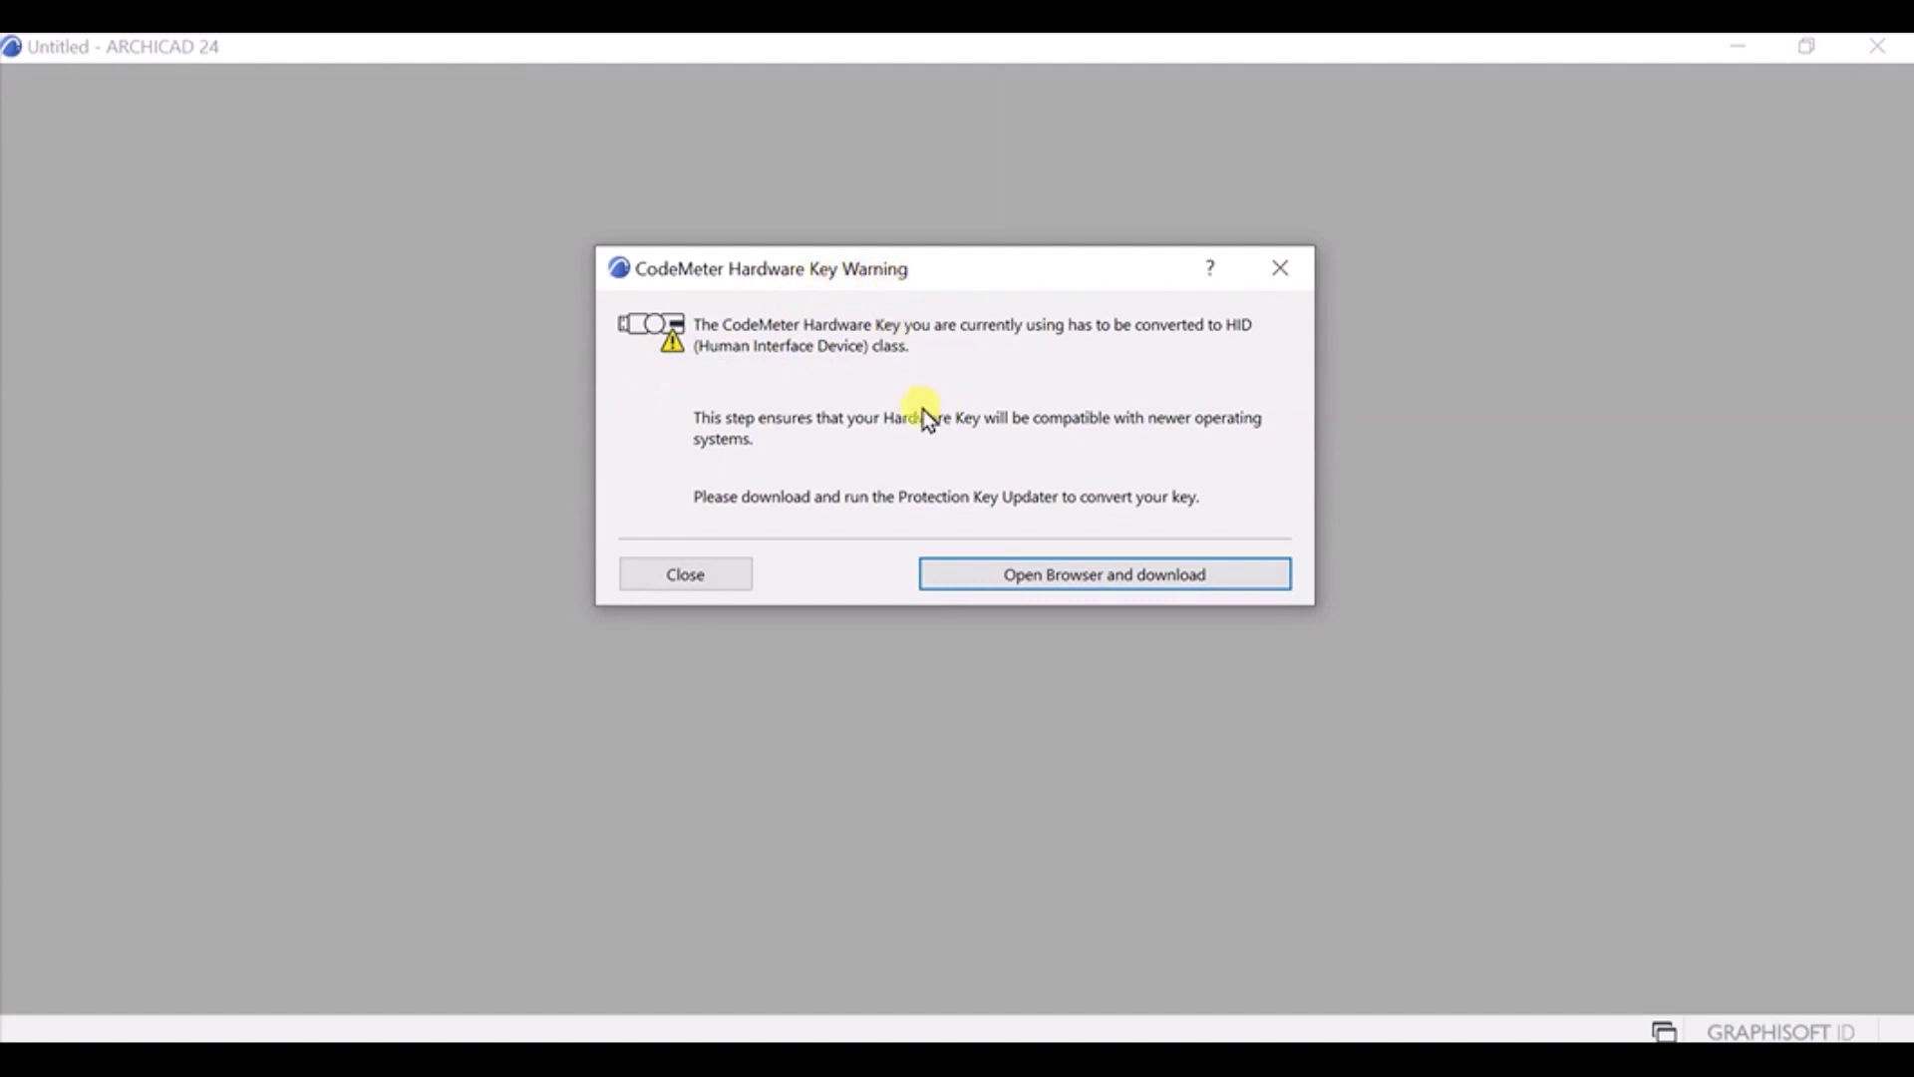
left_click(710, 572)
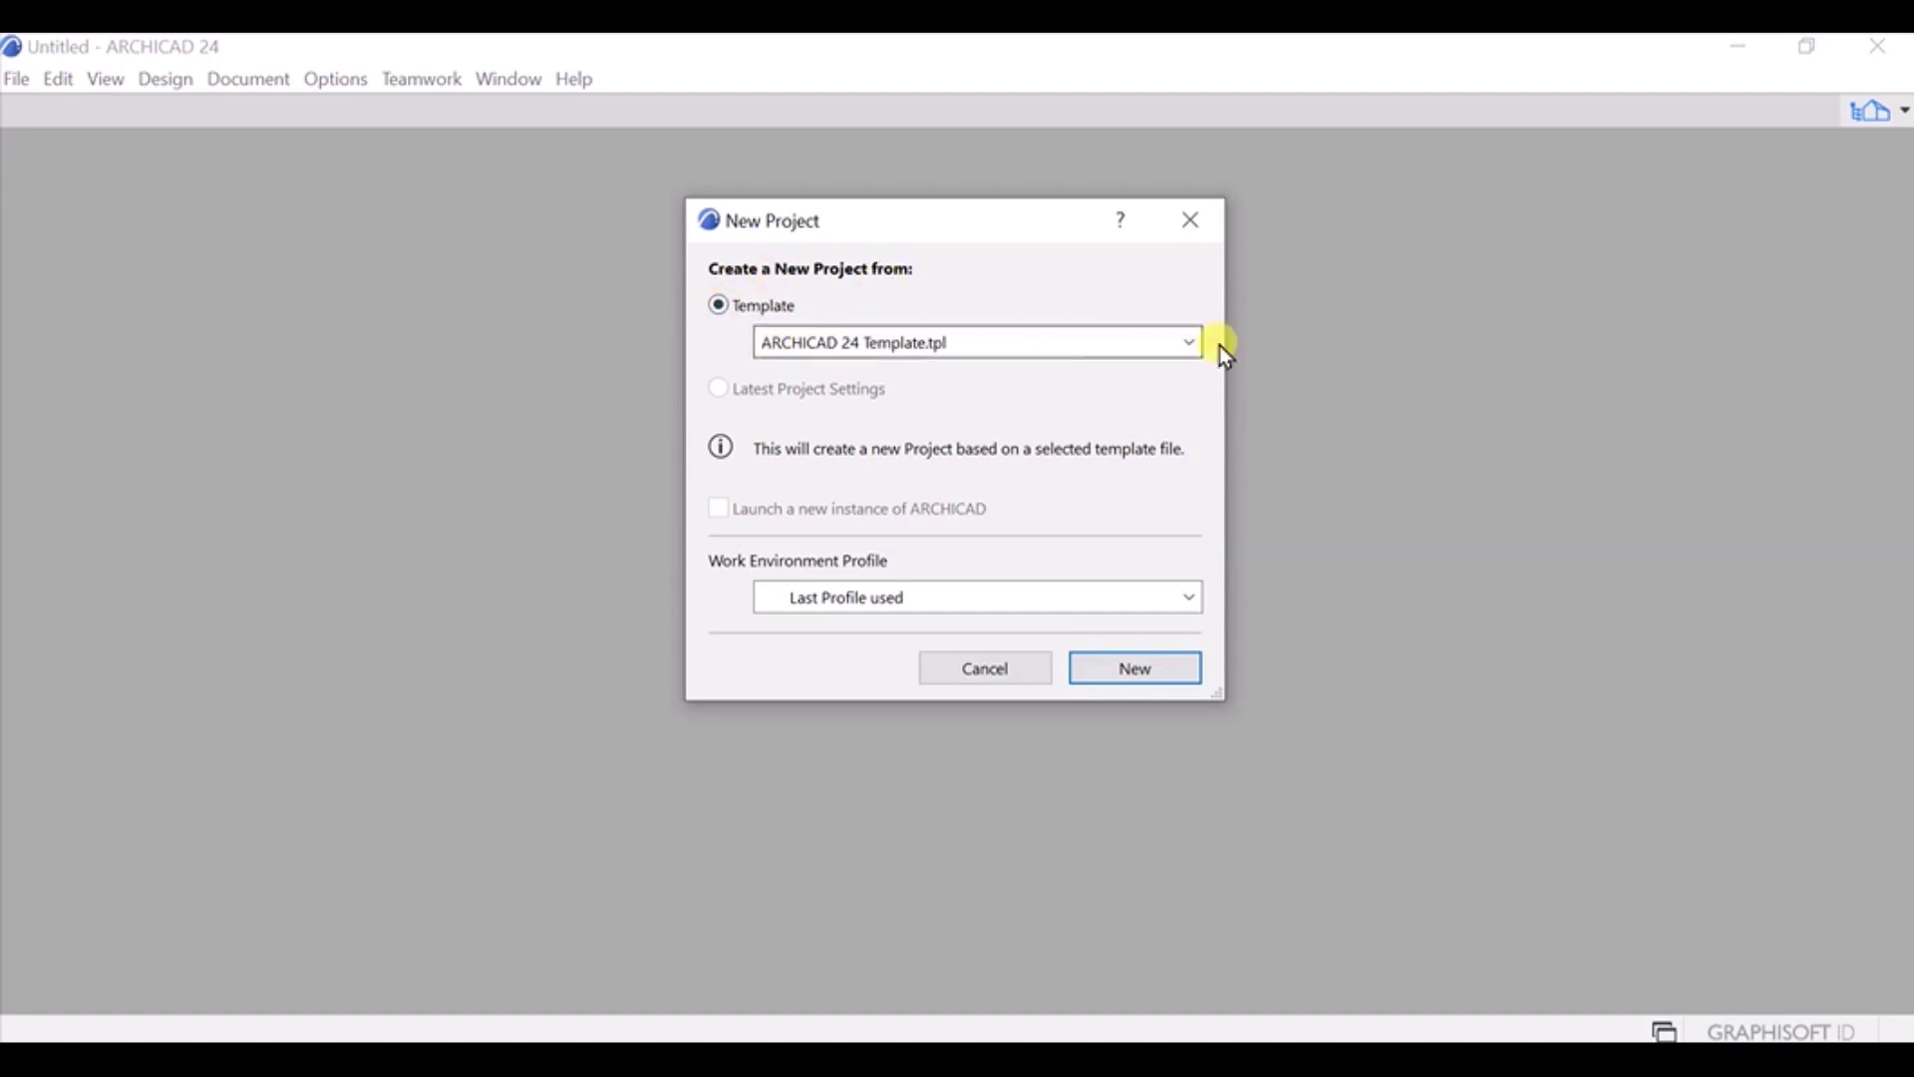
Create the project from ARCHICAD 24 Template.tpl with the Default Profile work environment.
left_click(1186, 345)
left_click(1186, 354)
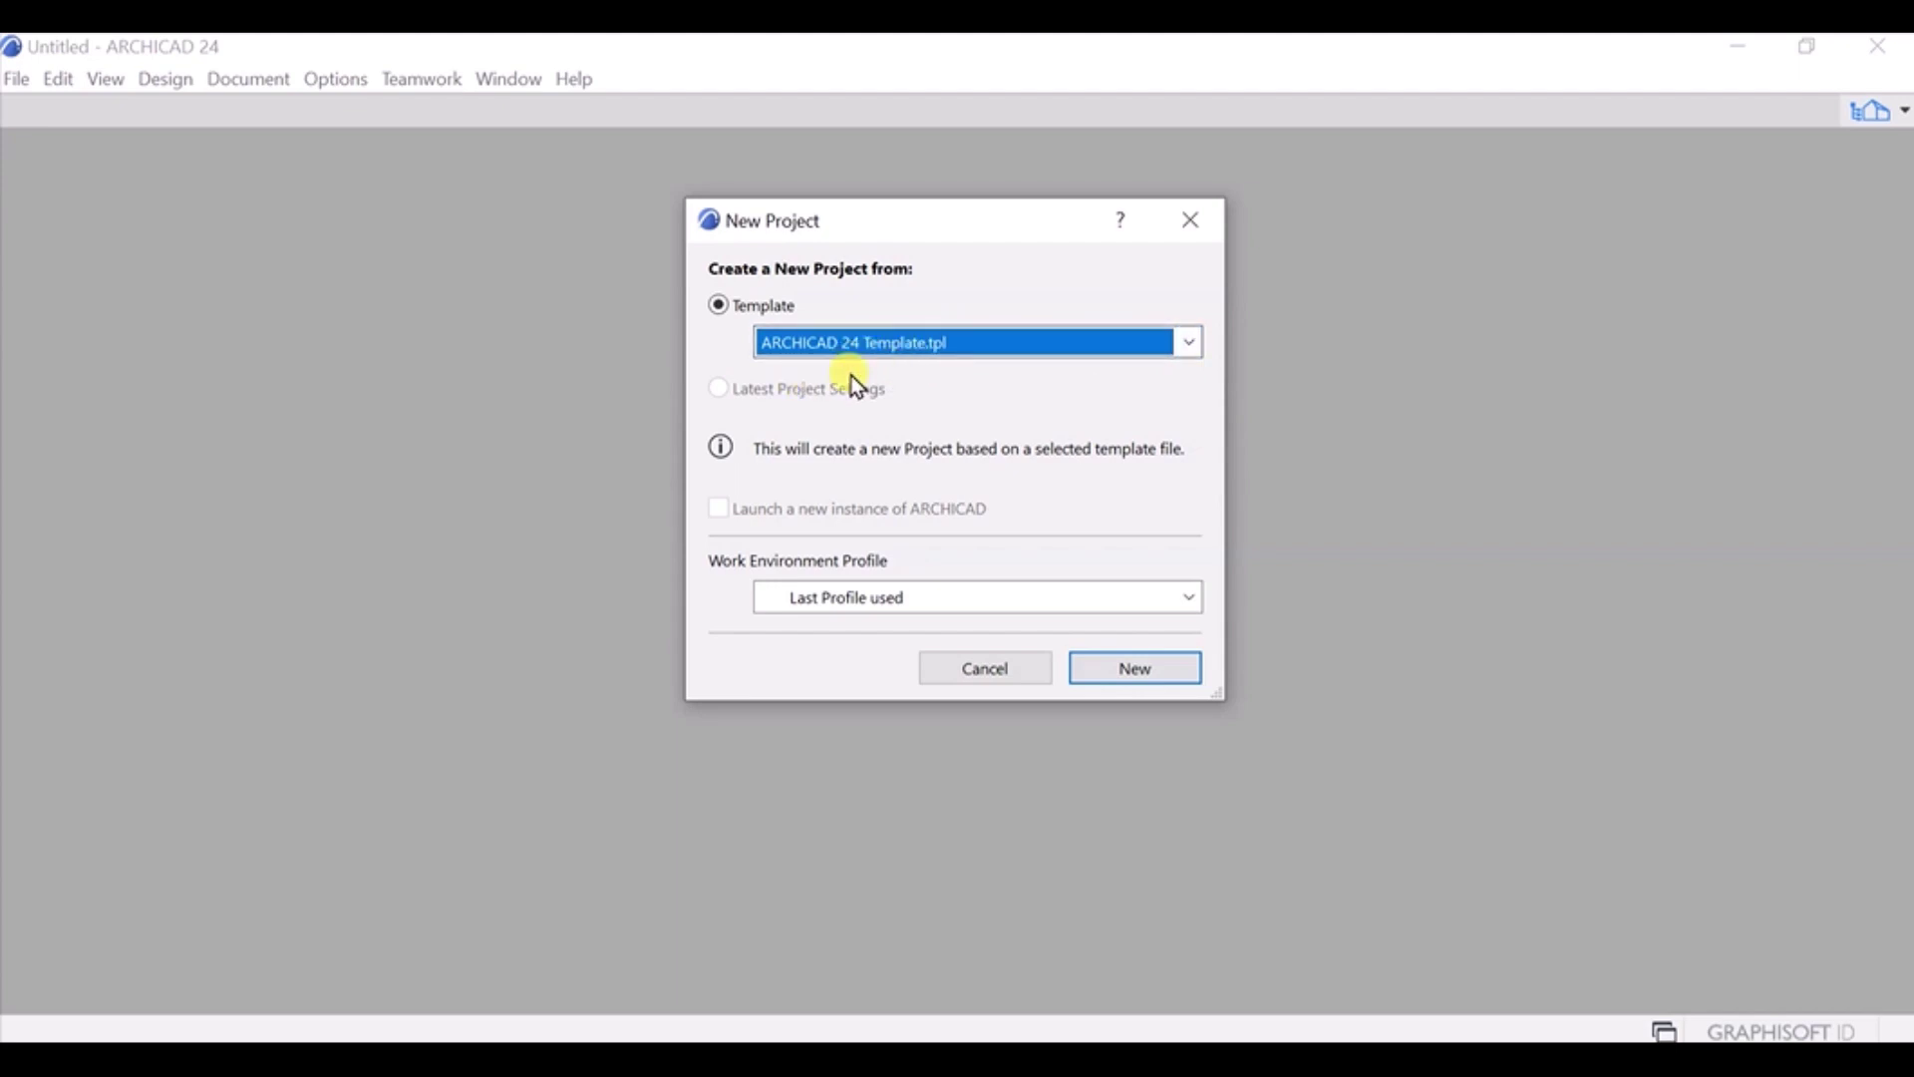
left_click(1192, 343)
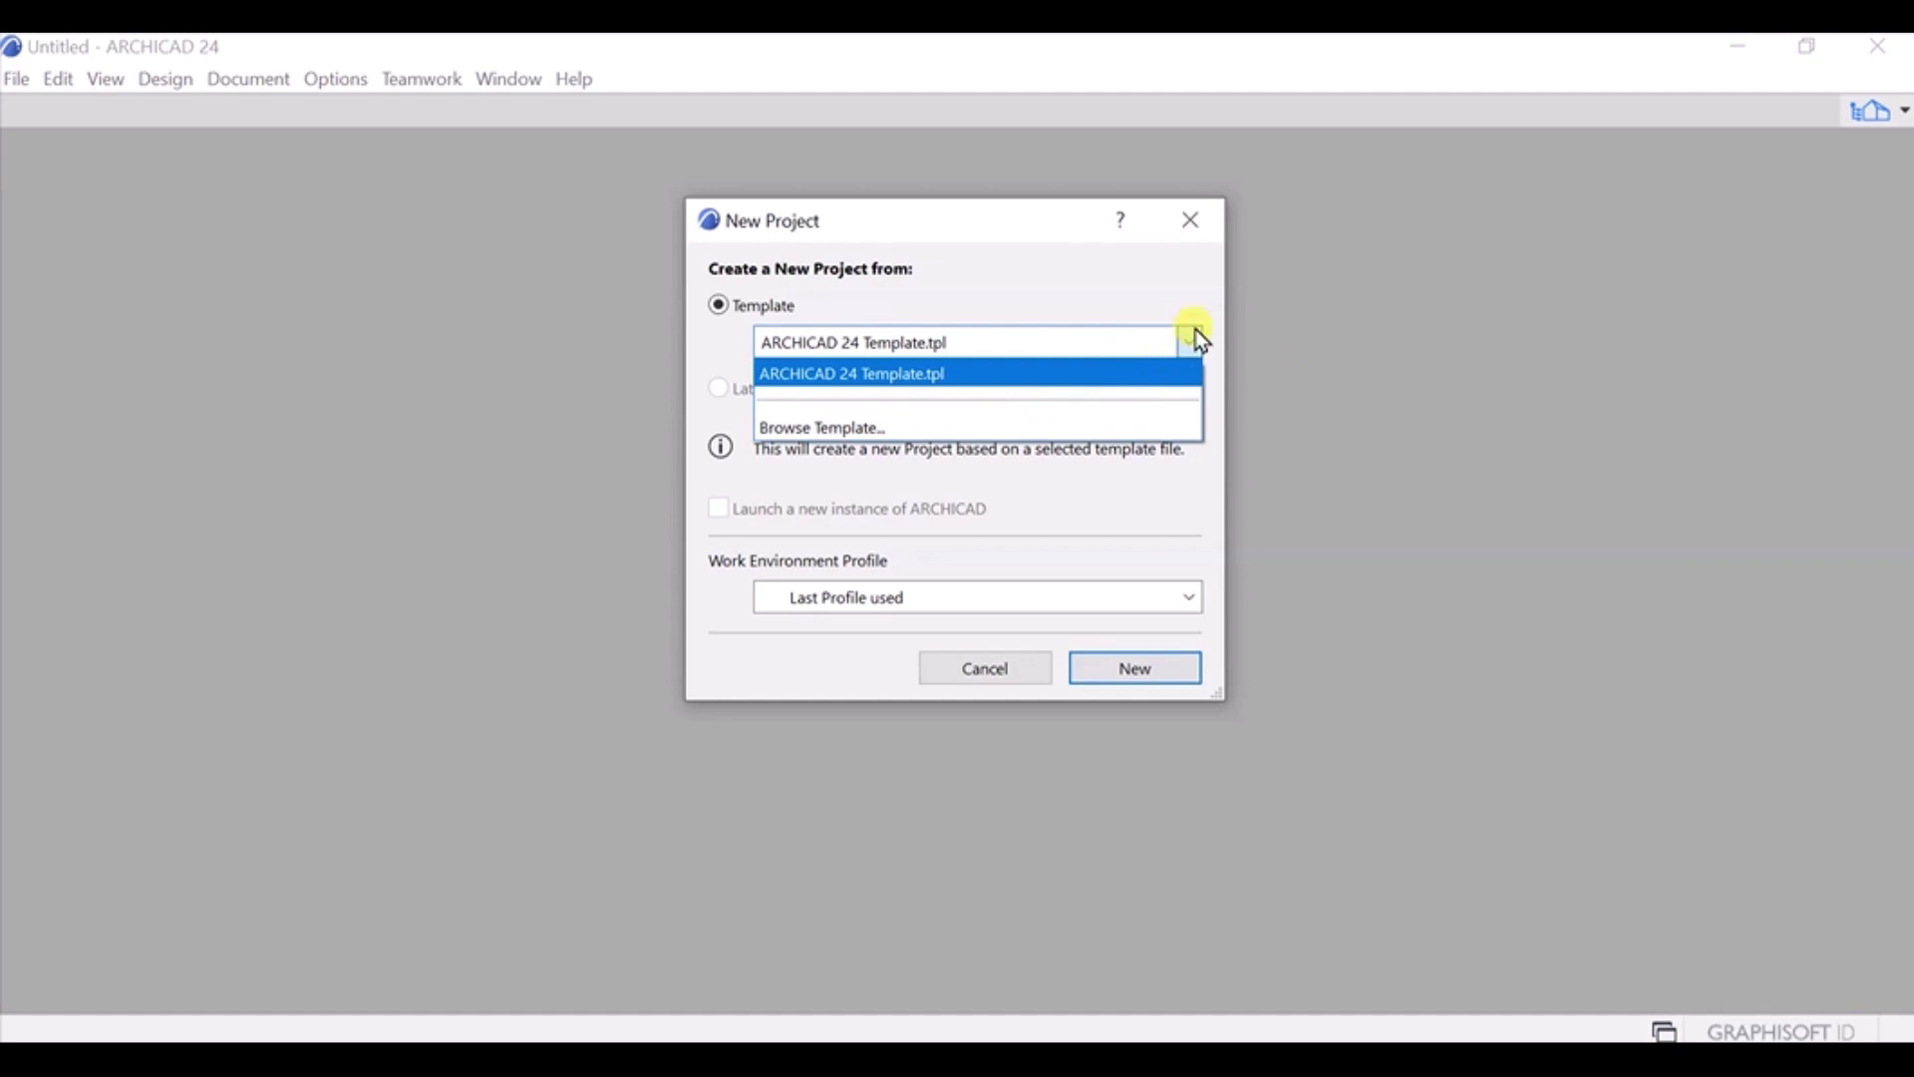
left_click(1195, 332)
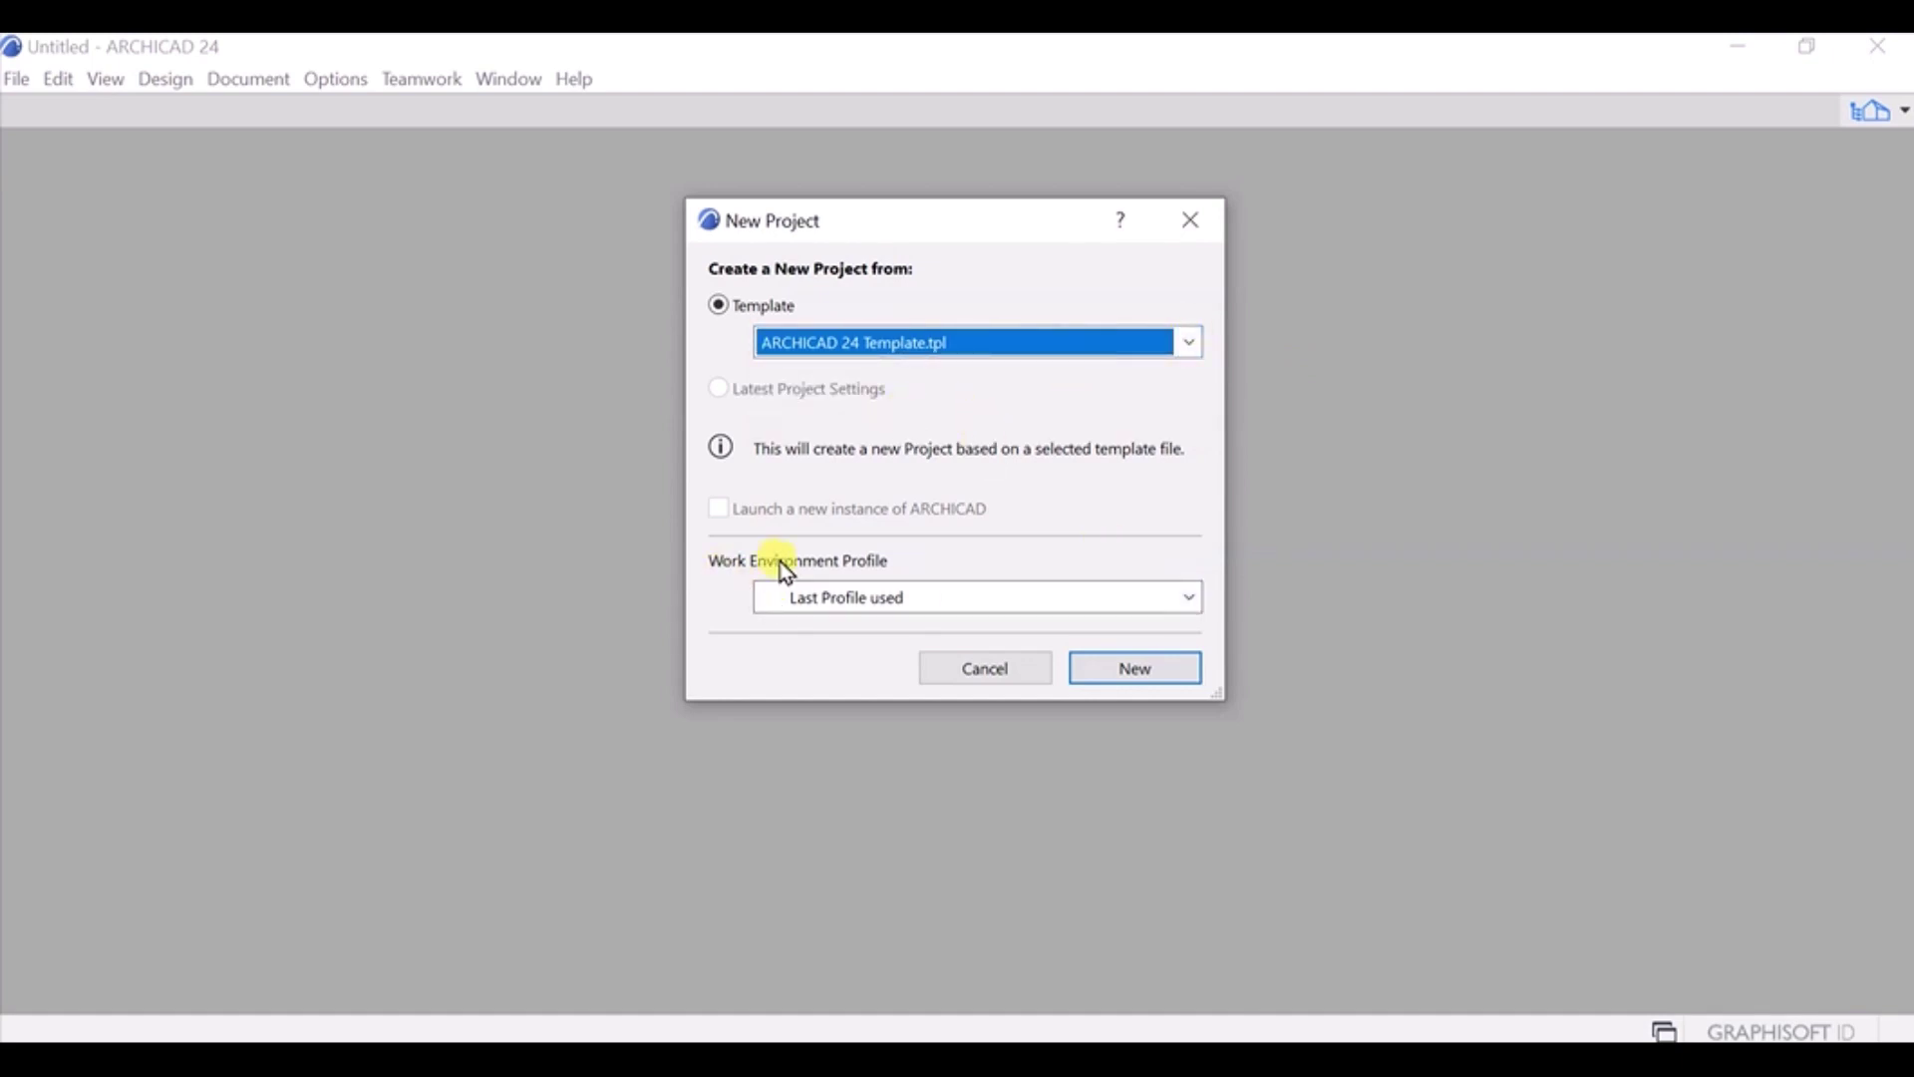
left_click(1194, 596)
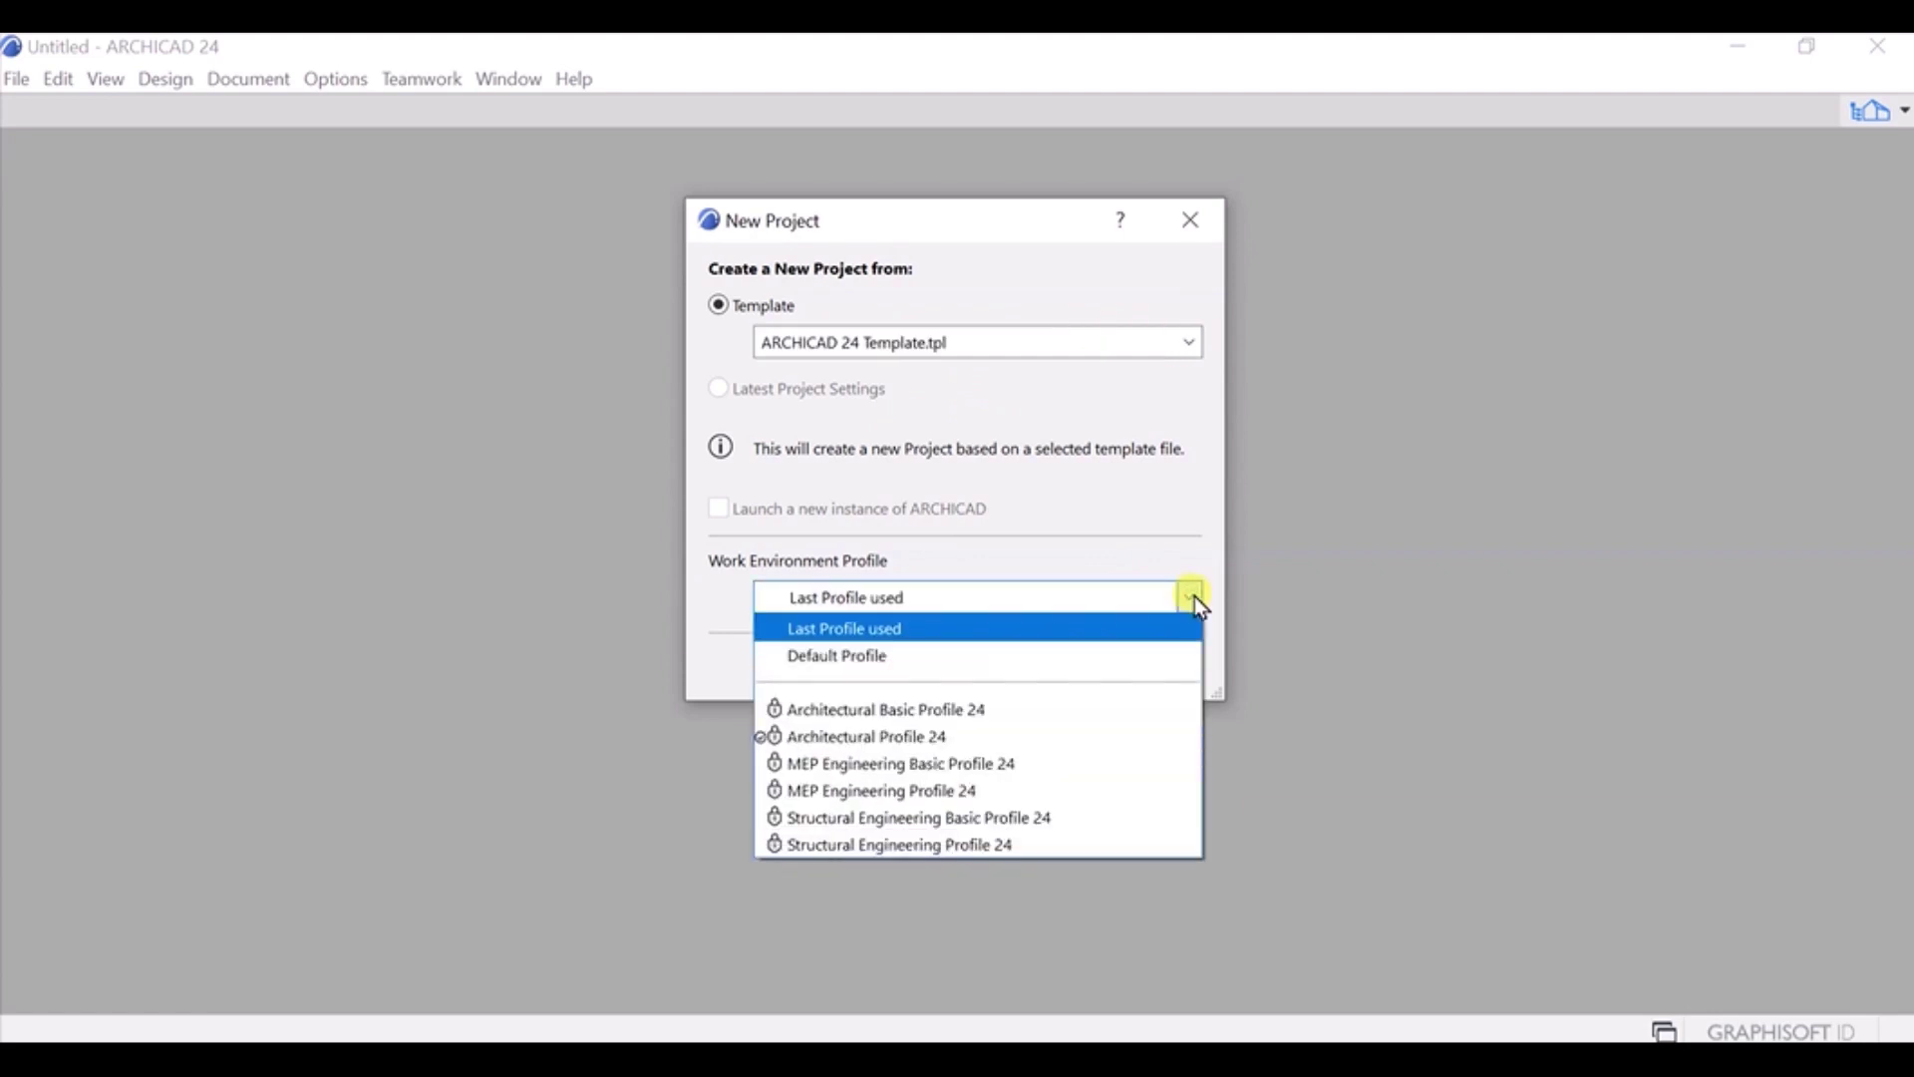
left_click(853, 660)
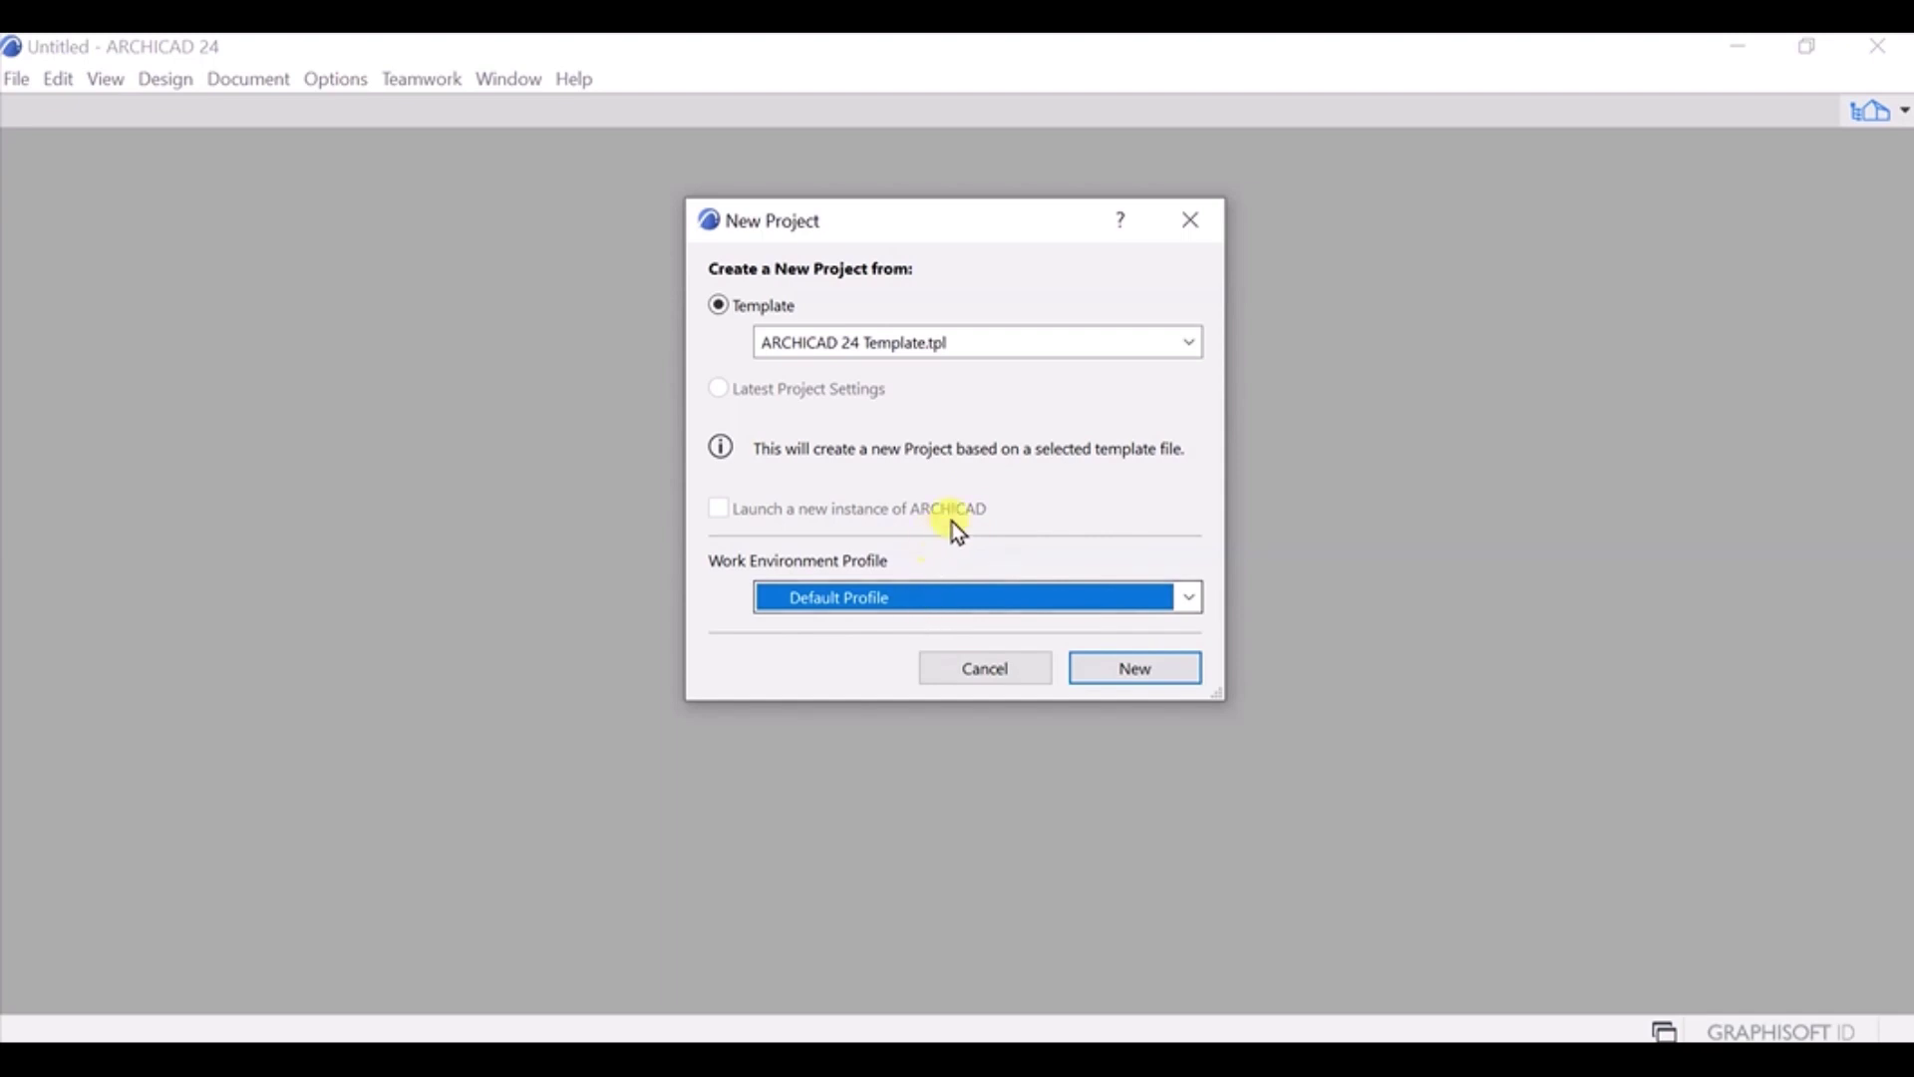
left_click(1139, 666)
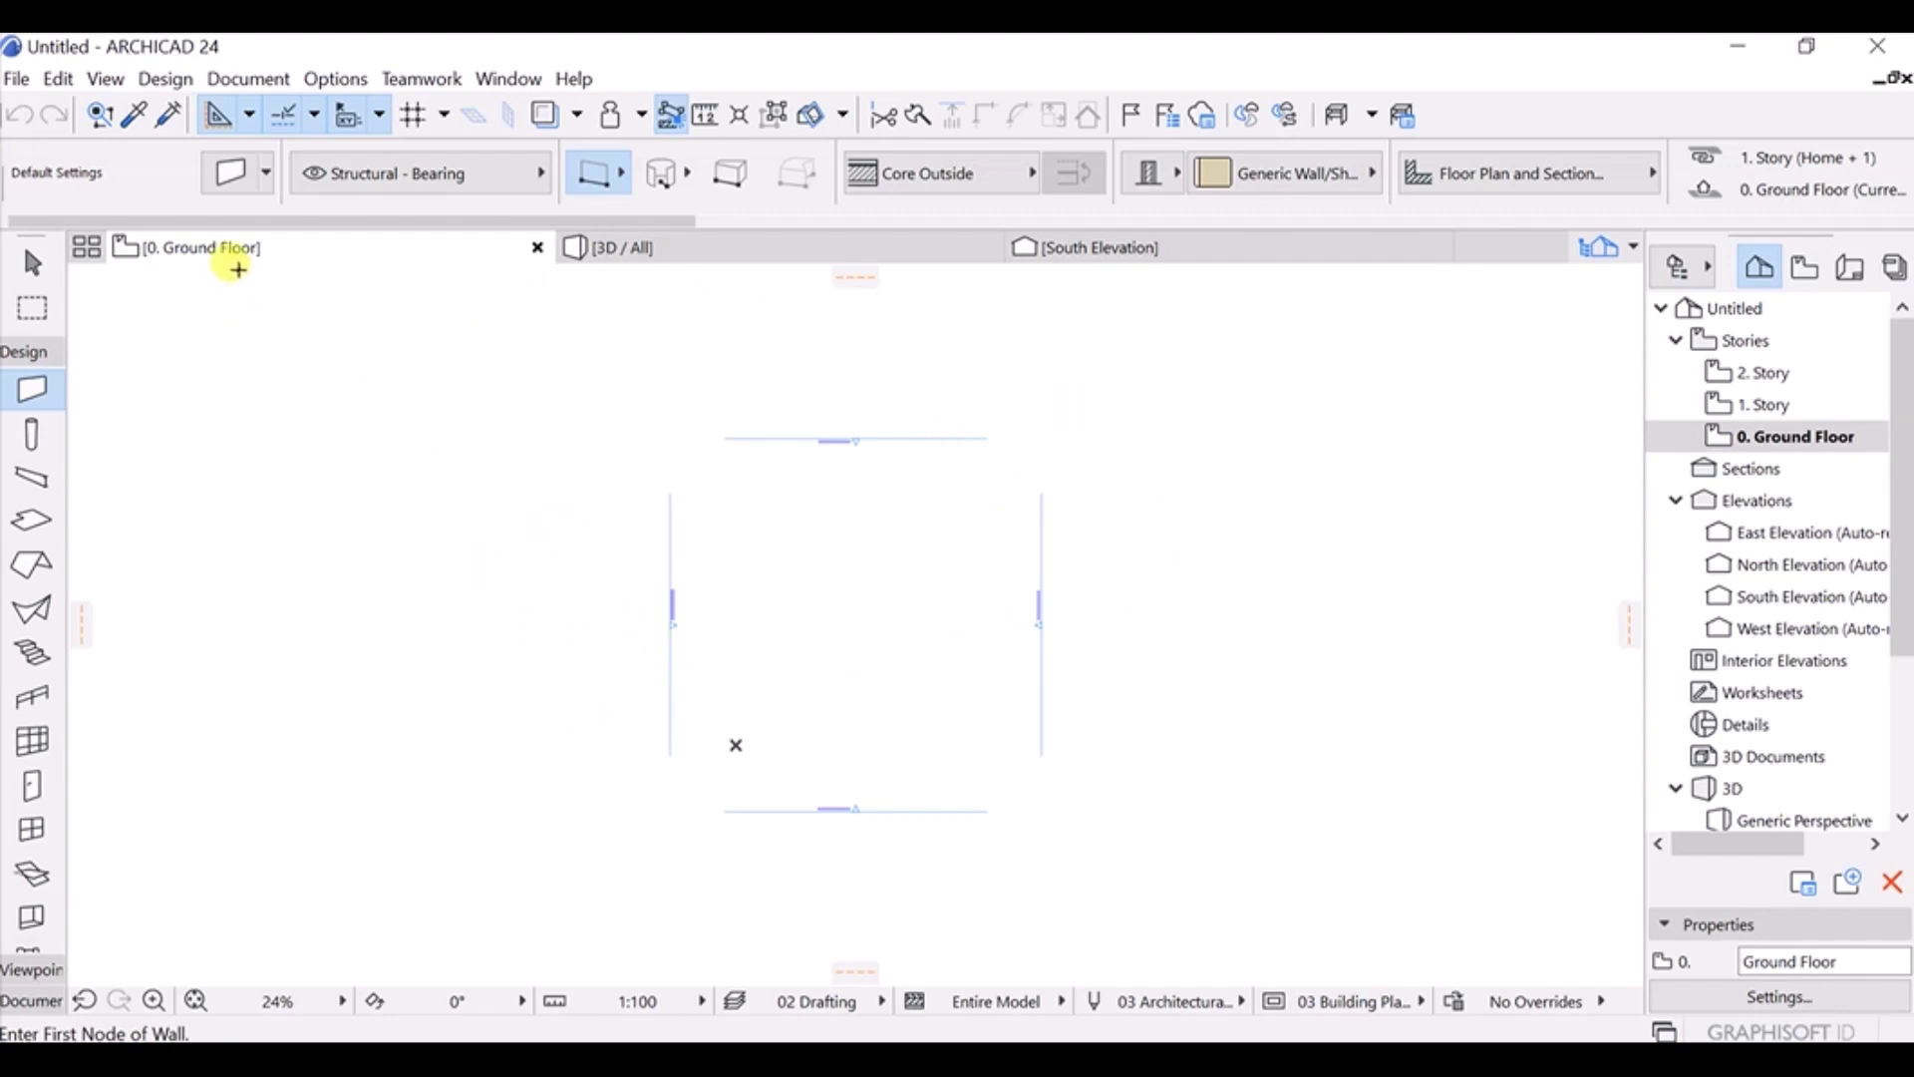
Zoom and pan around the Ground Floor elevation markers, then switch to the 3D / All view.
scroll(672, 613, "up", 1)
scroll(674, 615, "up", 12)
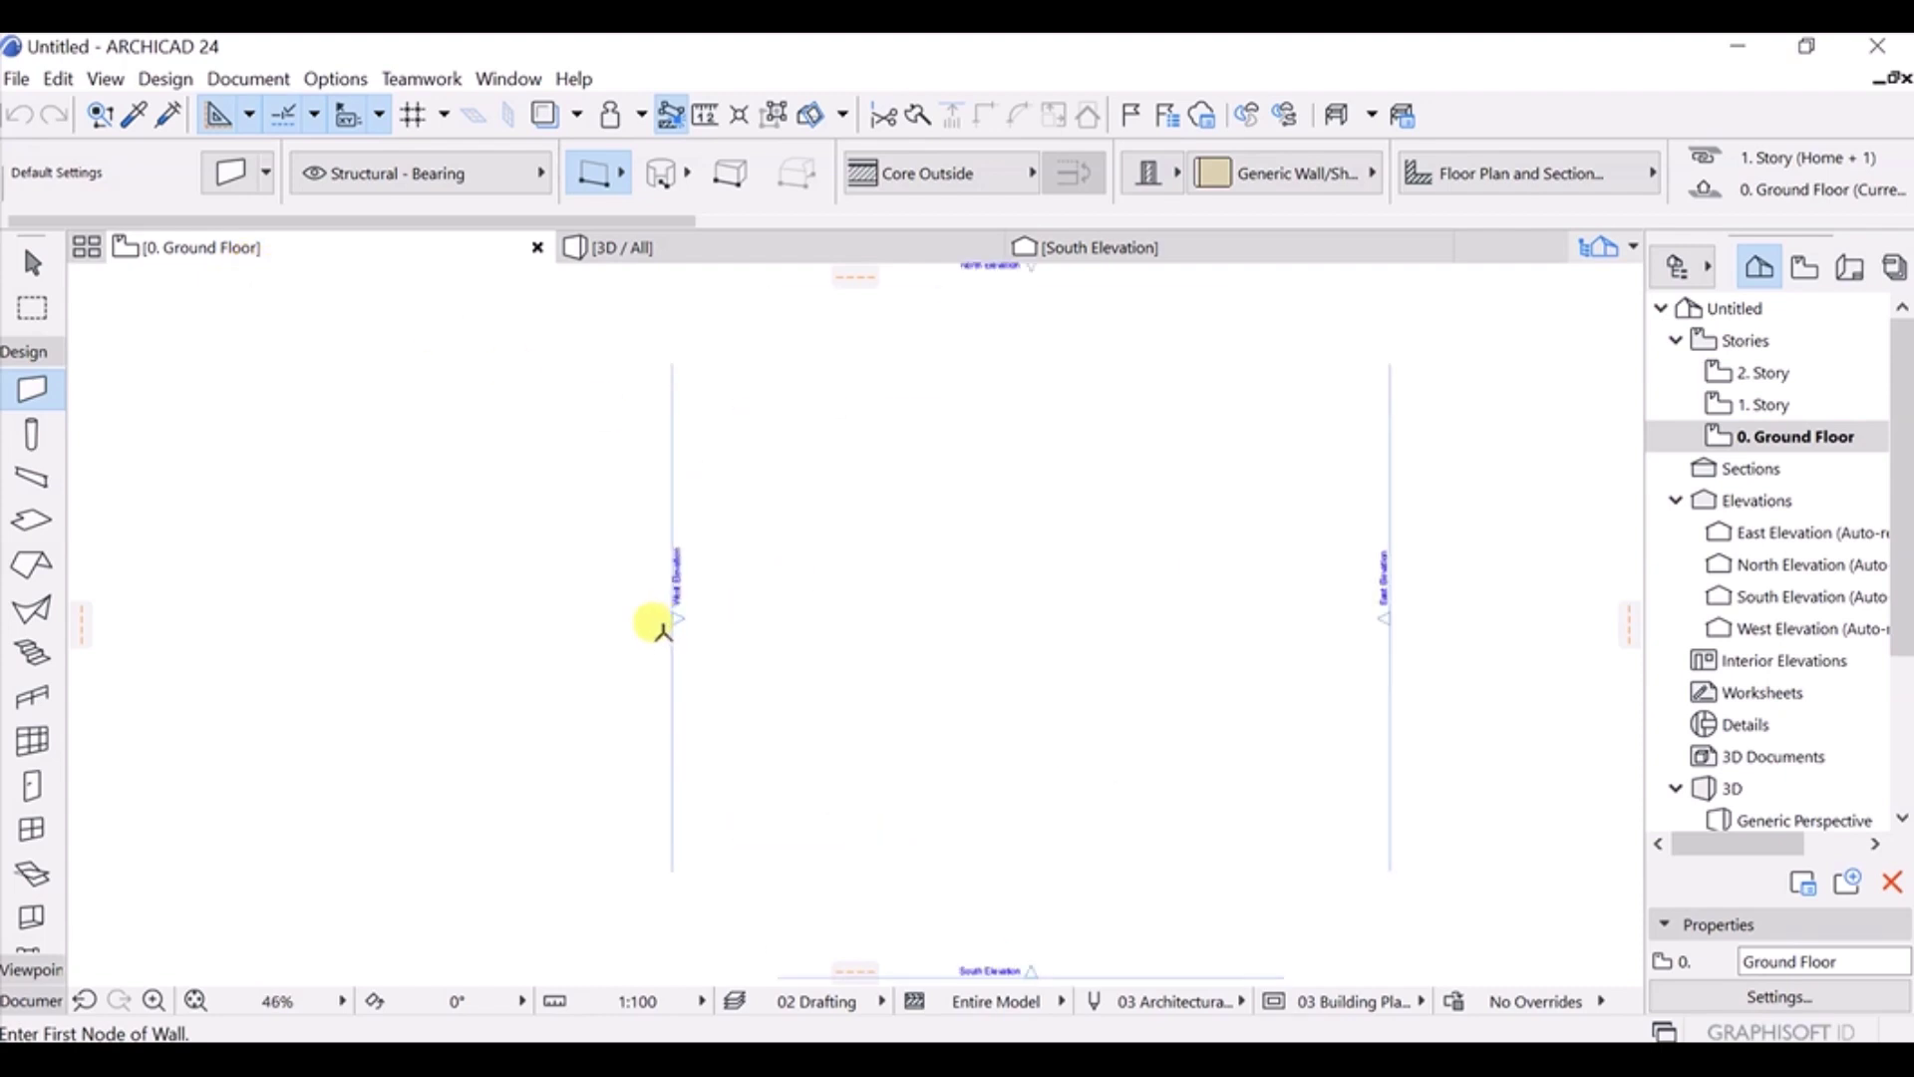
scroll(704, 539, "down", 9)
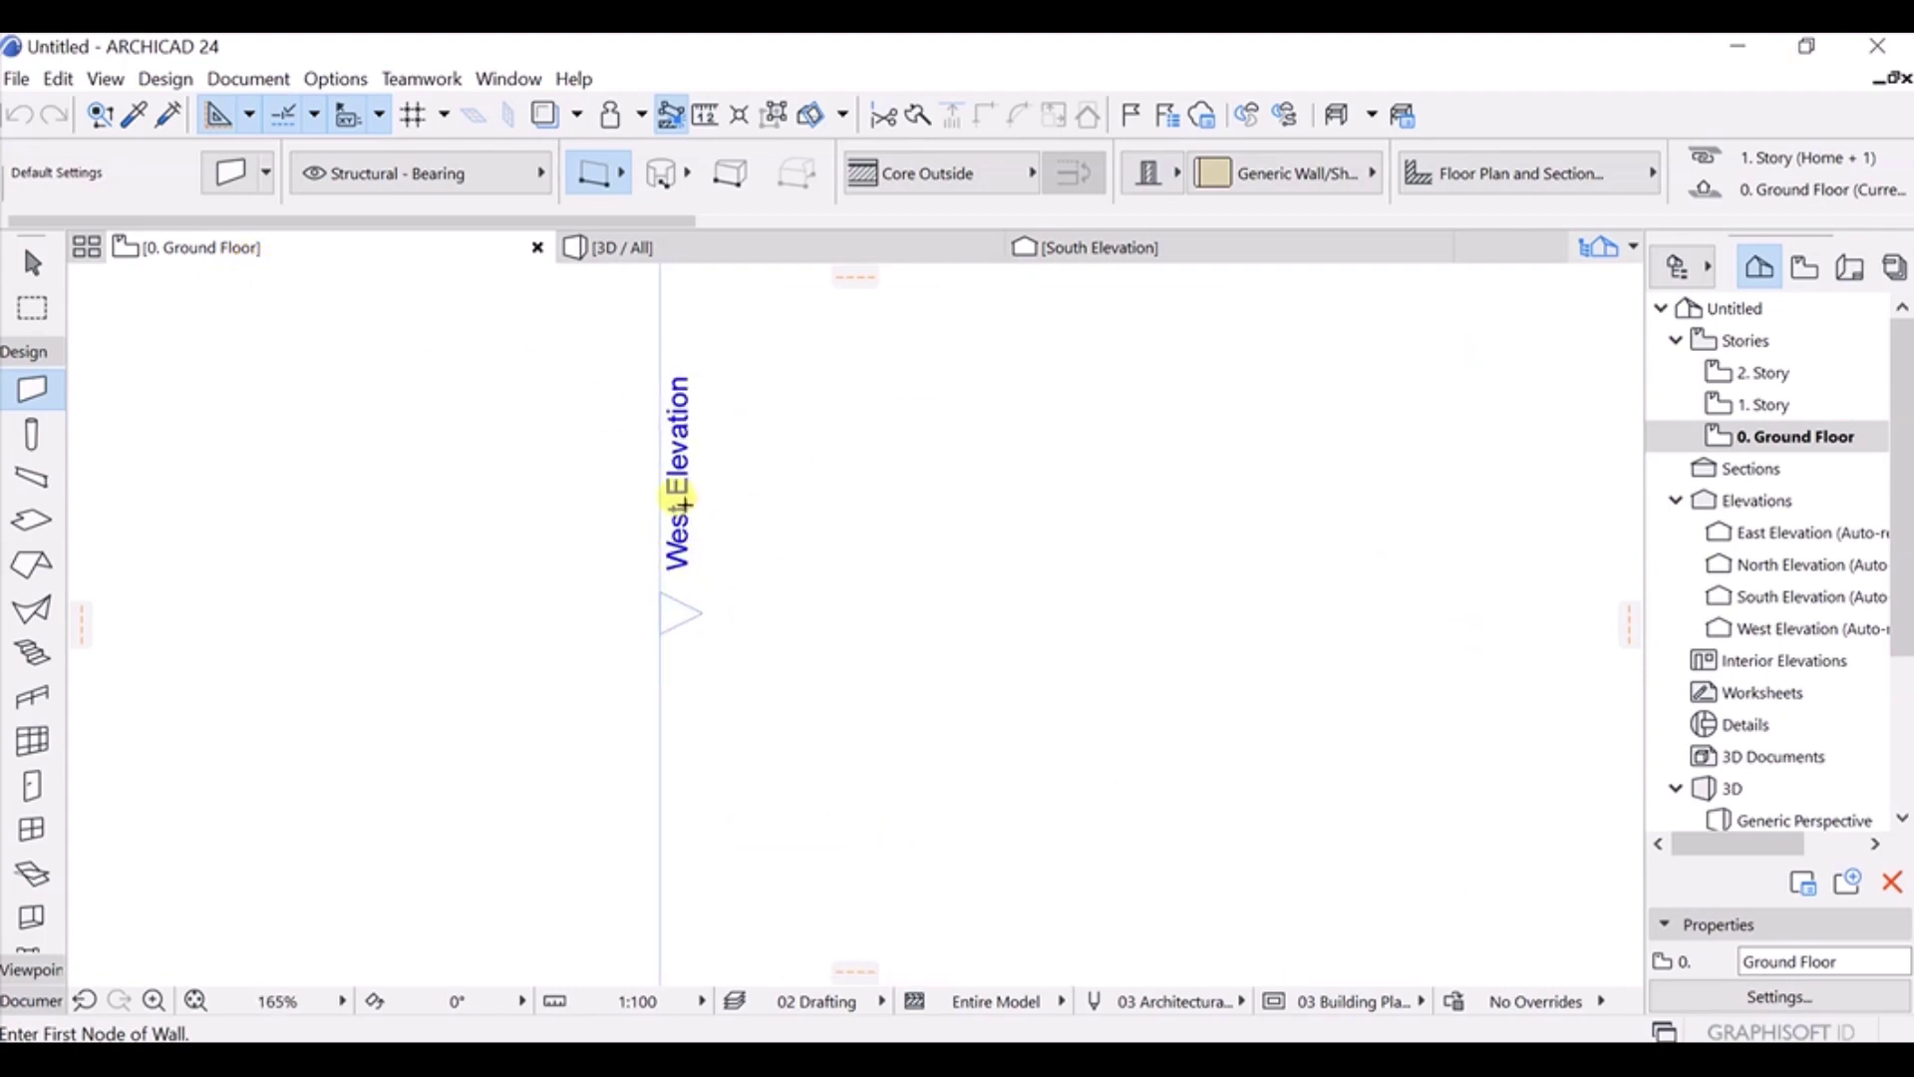
scroll(1026, 863, "up", 7)
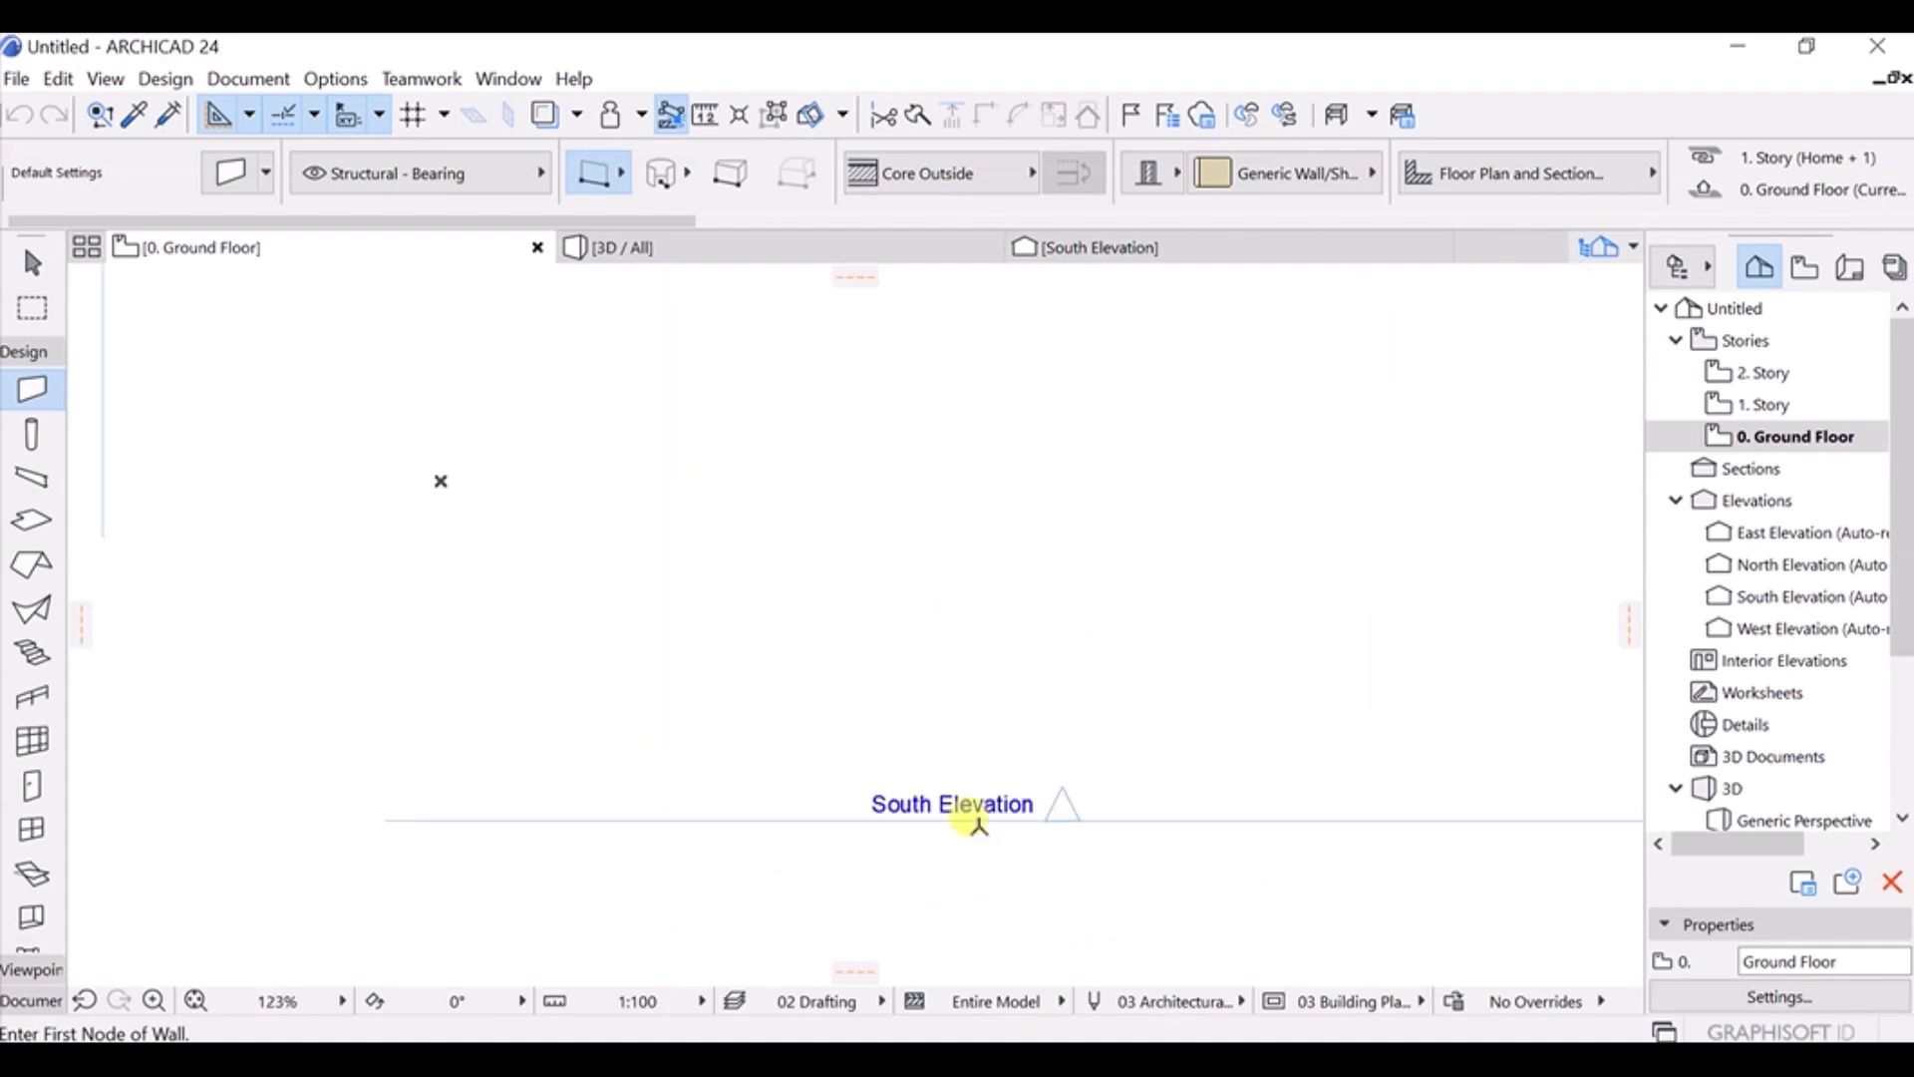
scroll(1346, 531, "down", 5)
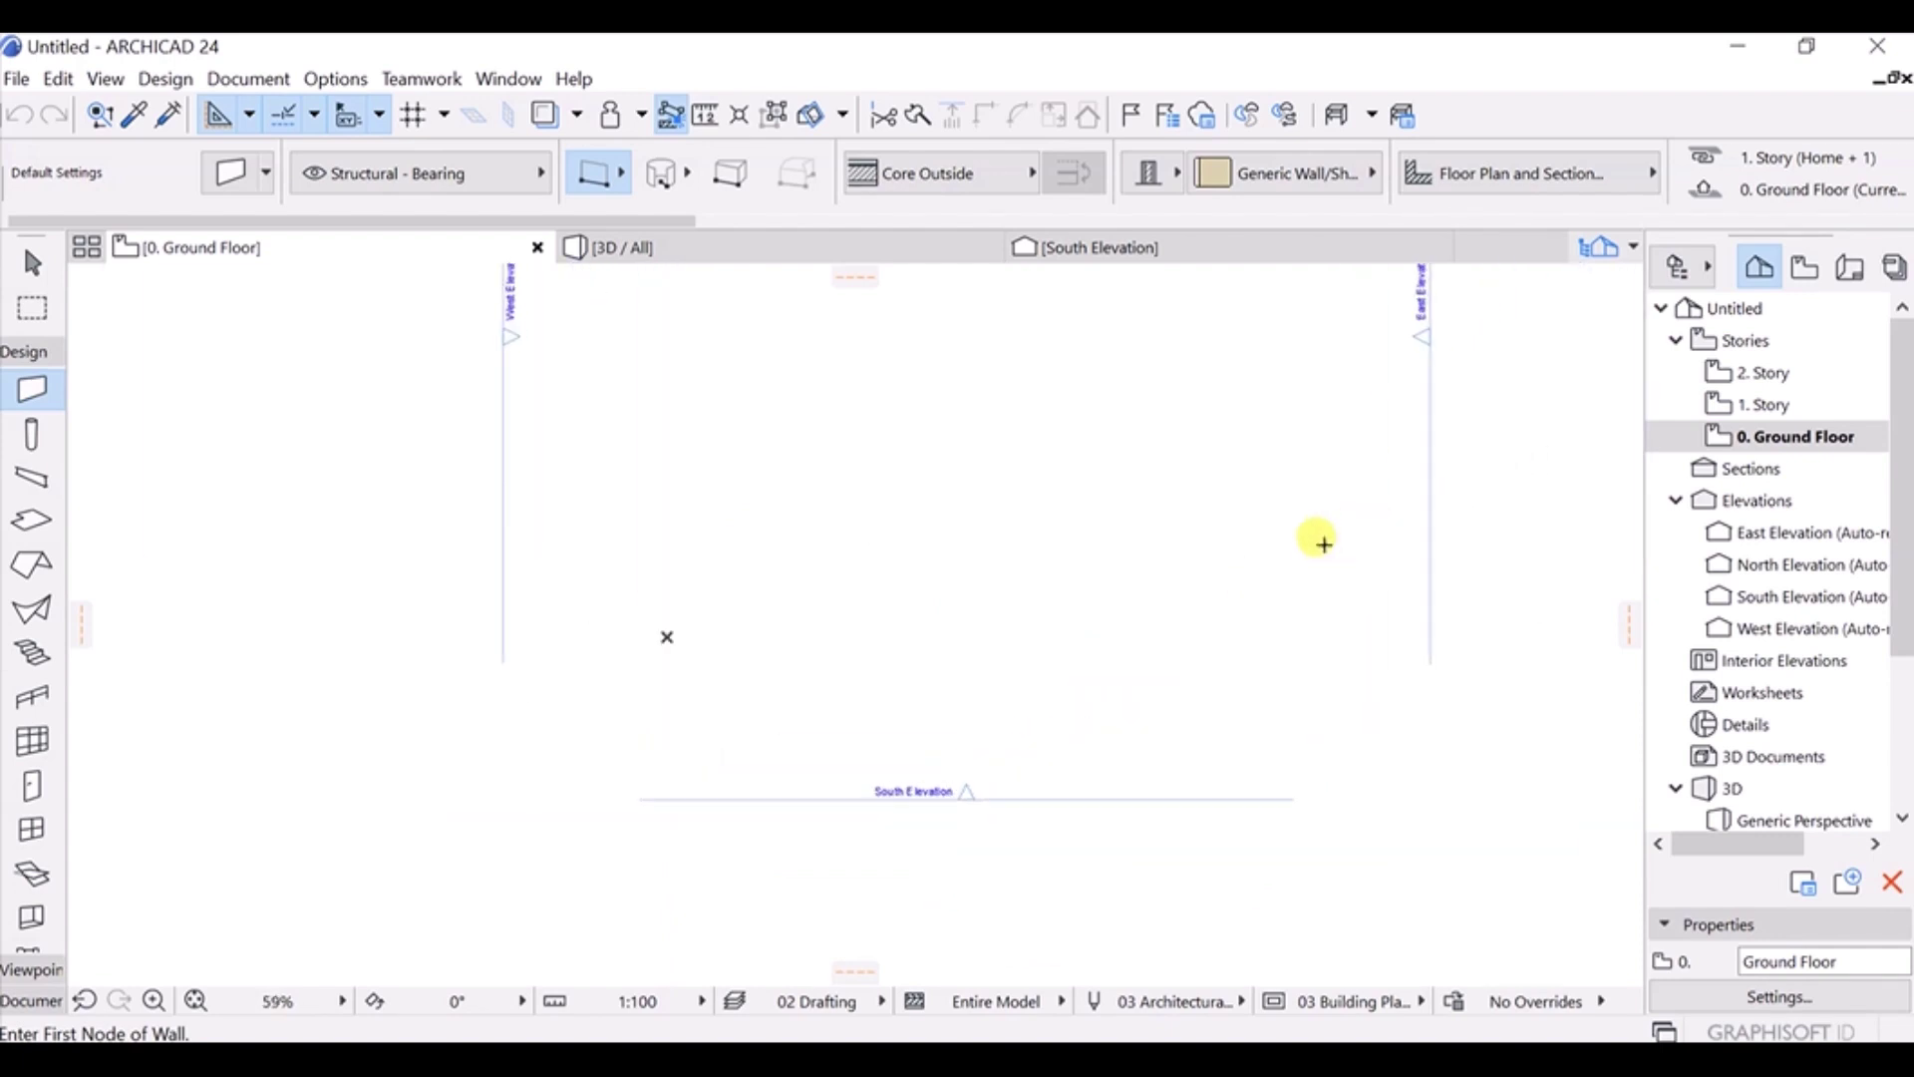
middle_click_drag(1324, 543, 1246, 594)
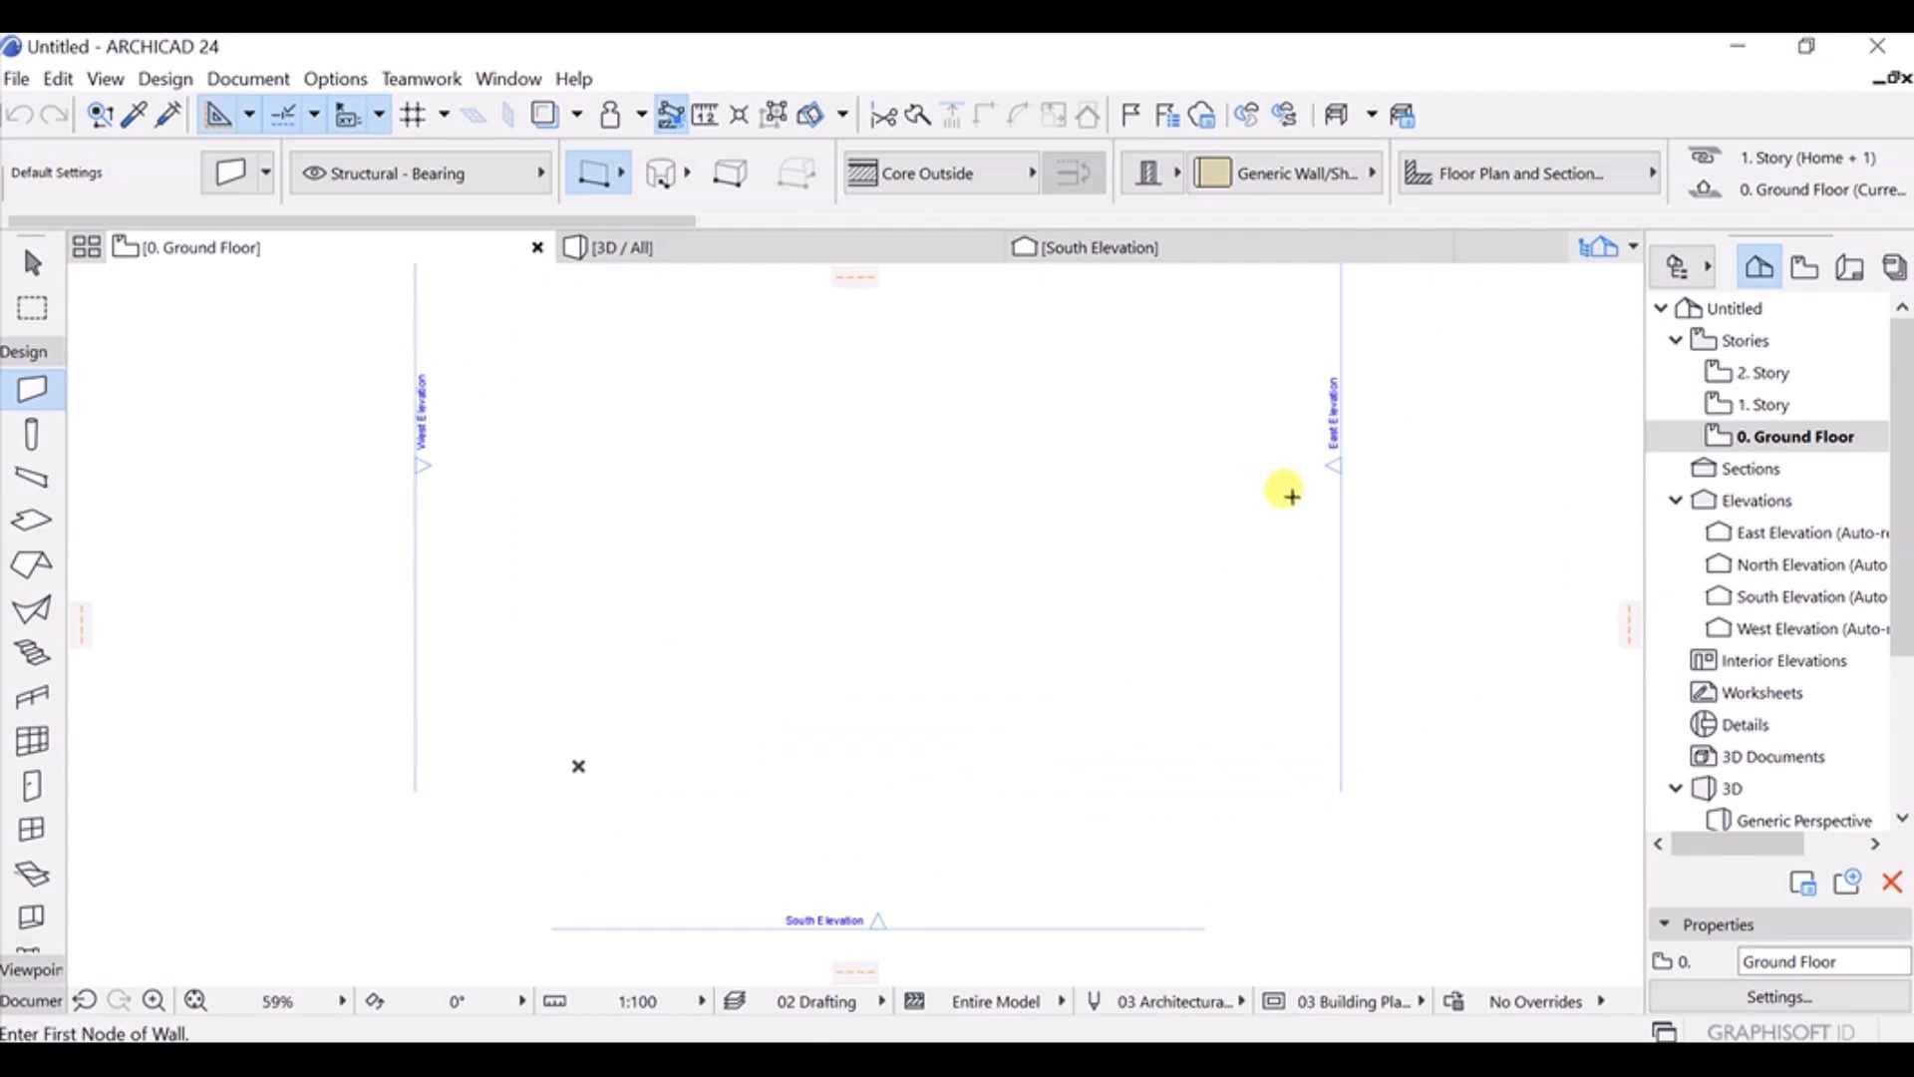
middle_click_drag(1288, 495, 1264, 534)
scroll(1303, 478, "up", 6)
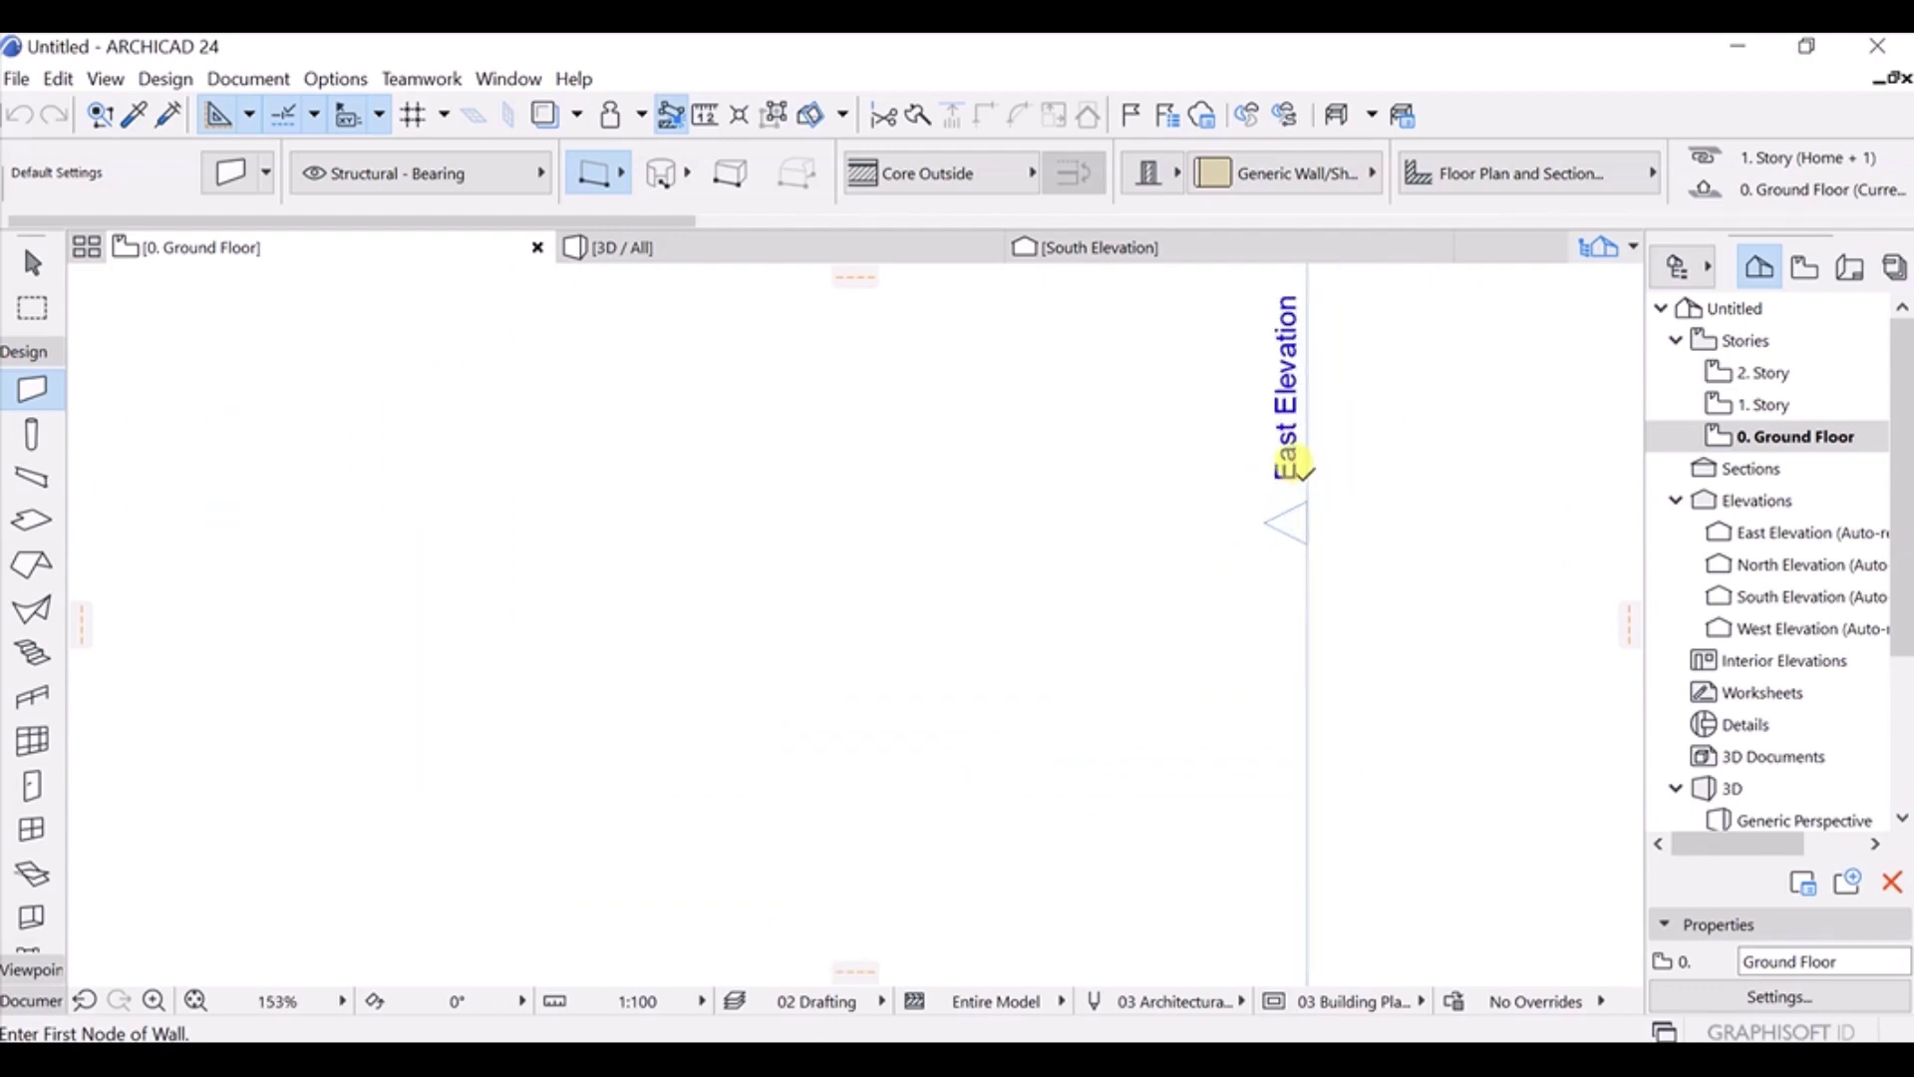
scroll(1303, 466, "up", 2)
scroll(1306, 465, "down", 1)
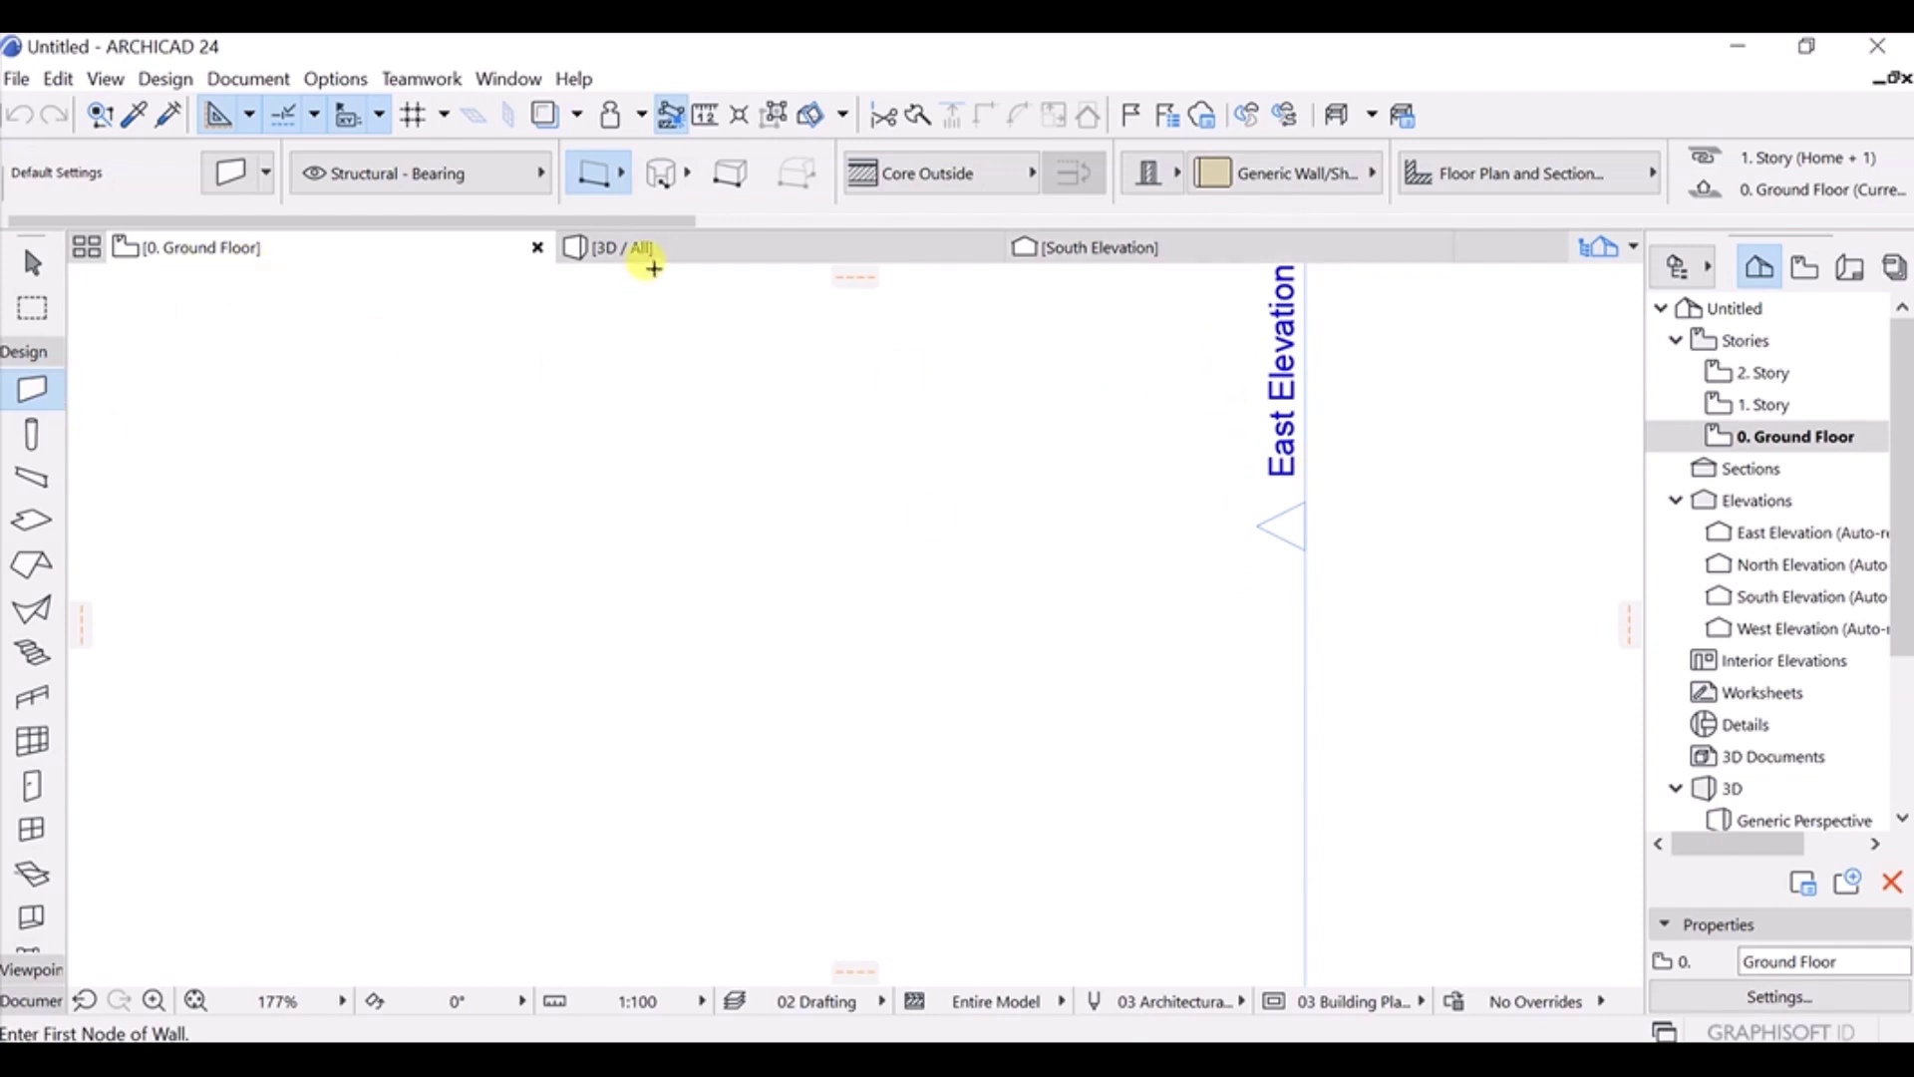
left_click(638, 249)
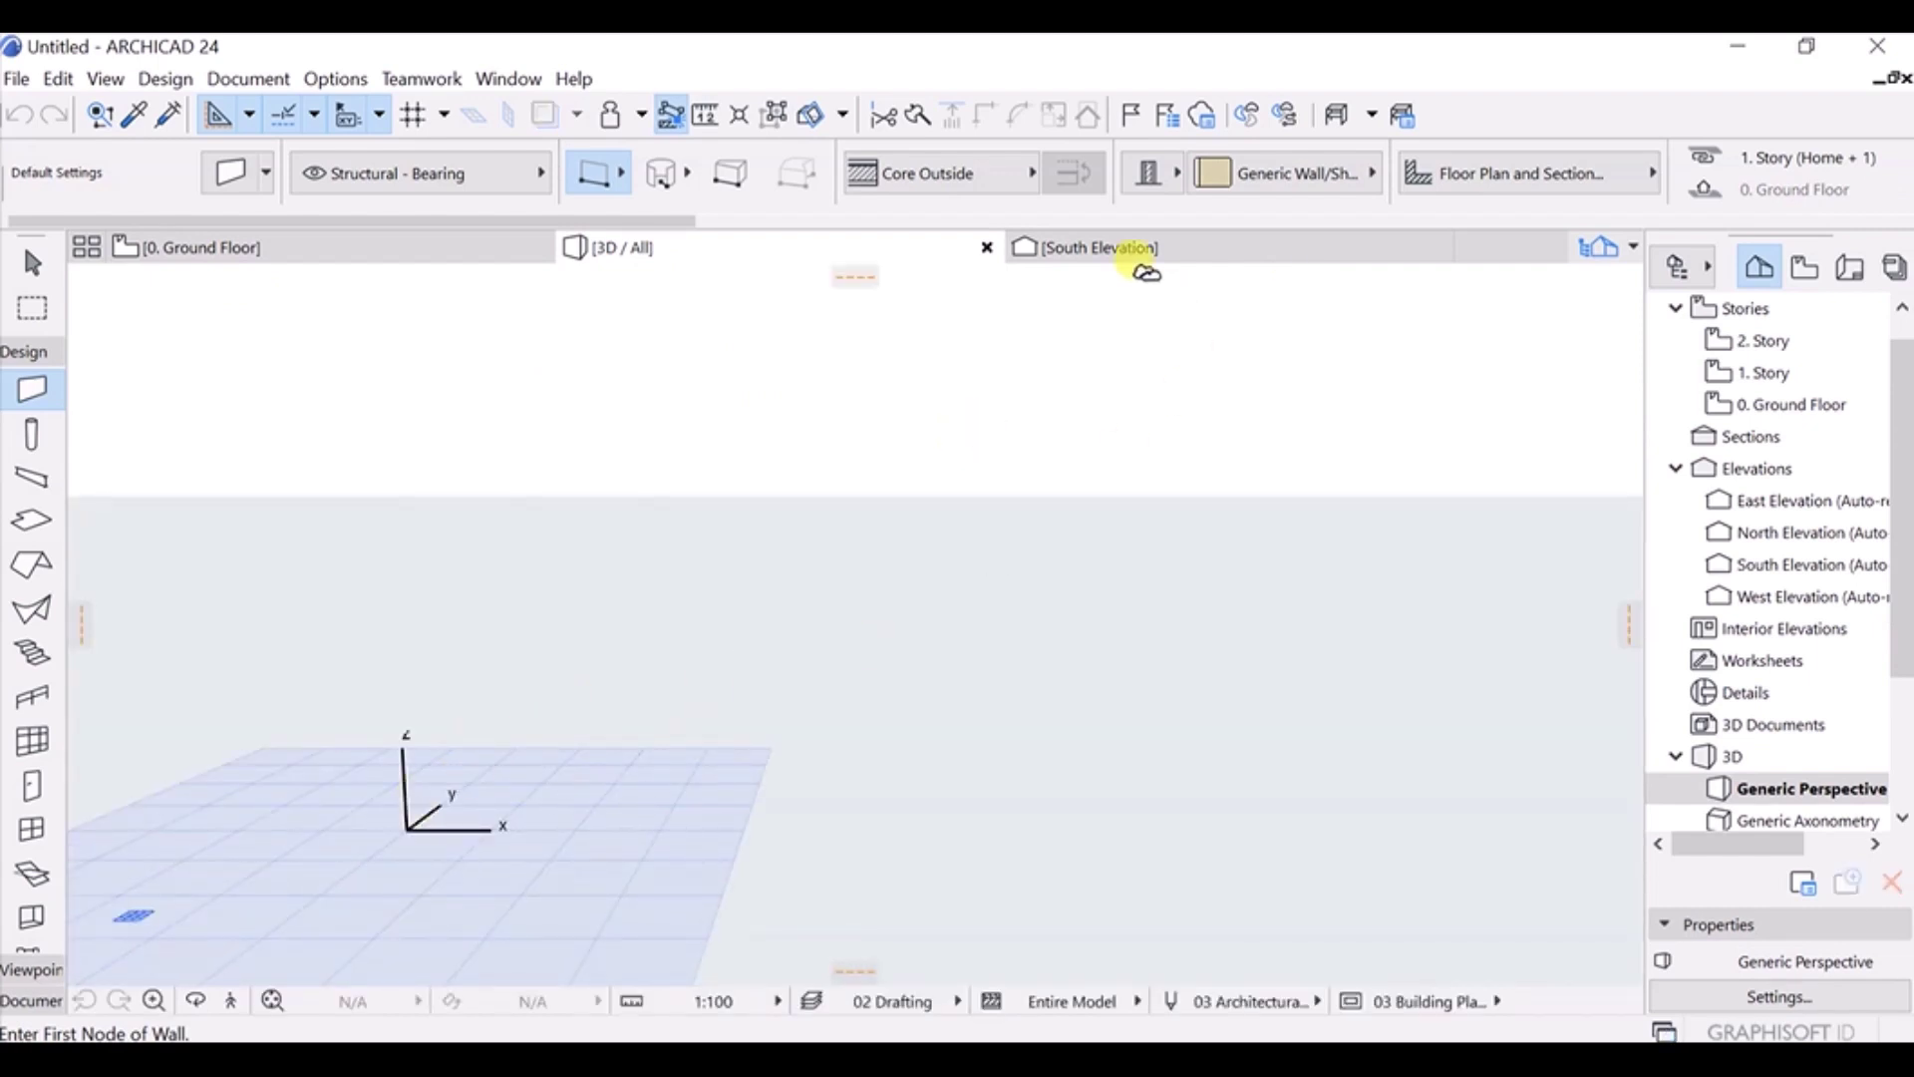
In the South Elevation, inspect the story level lines at ±0.000, +3.000 and +6.000.
left_click(1138, 253)
scroll(469, 726, "up", 7)
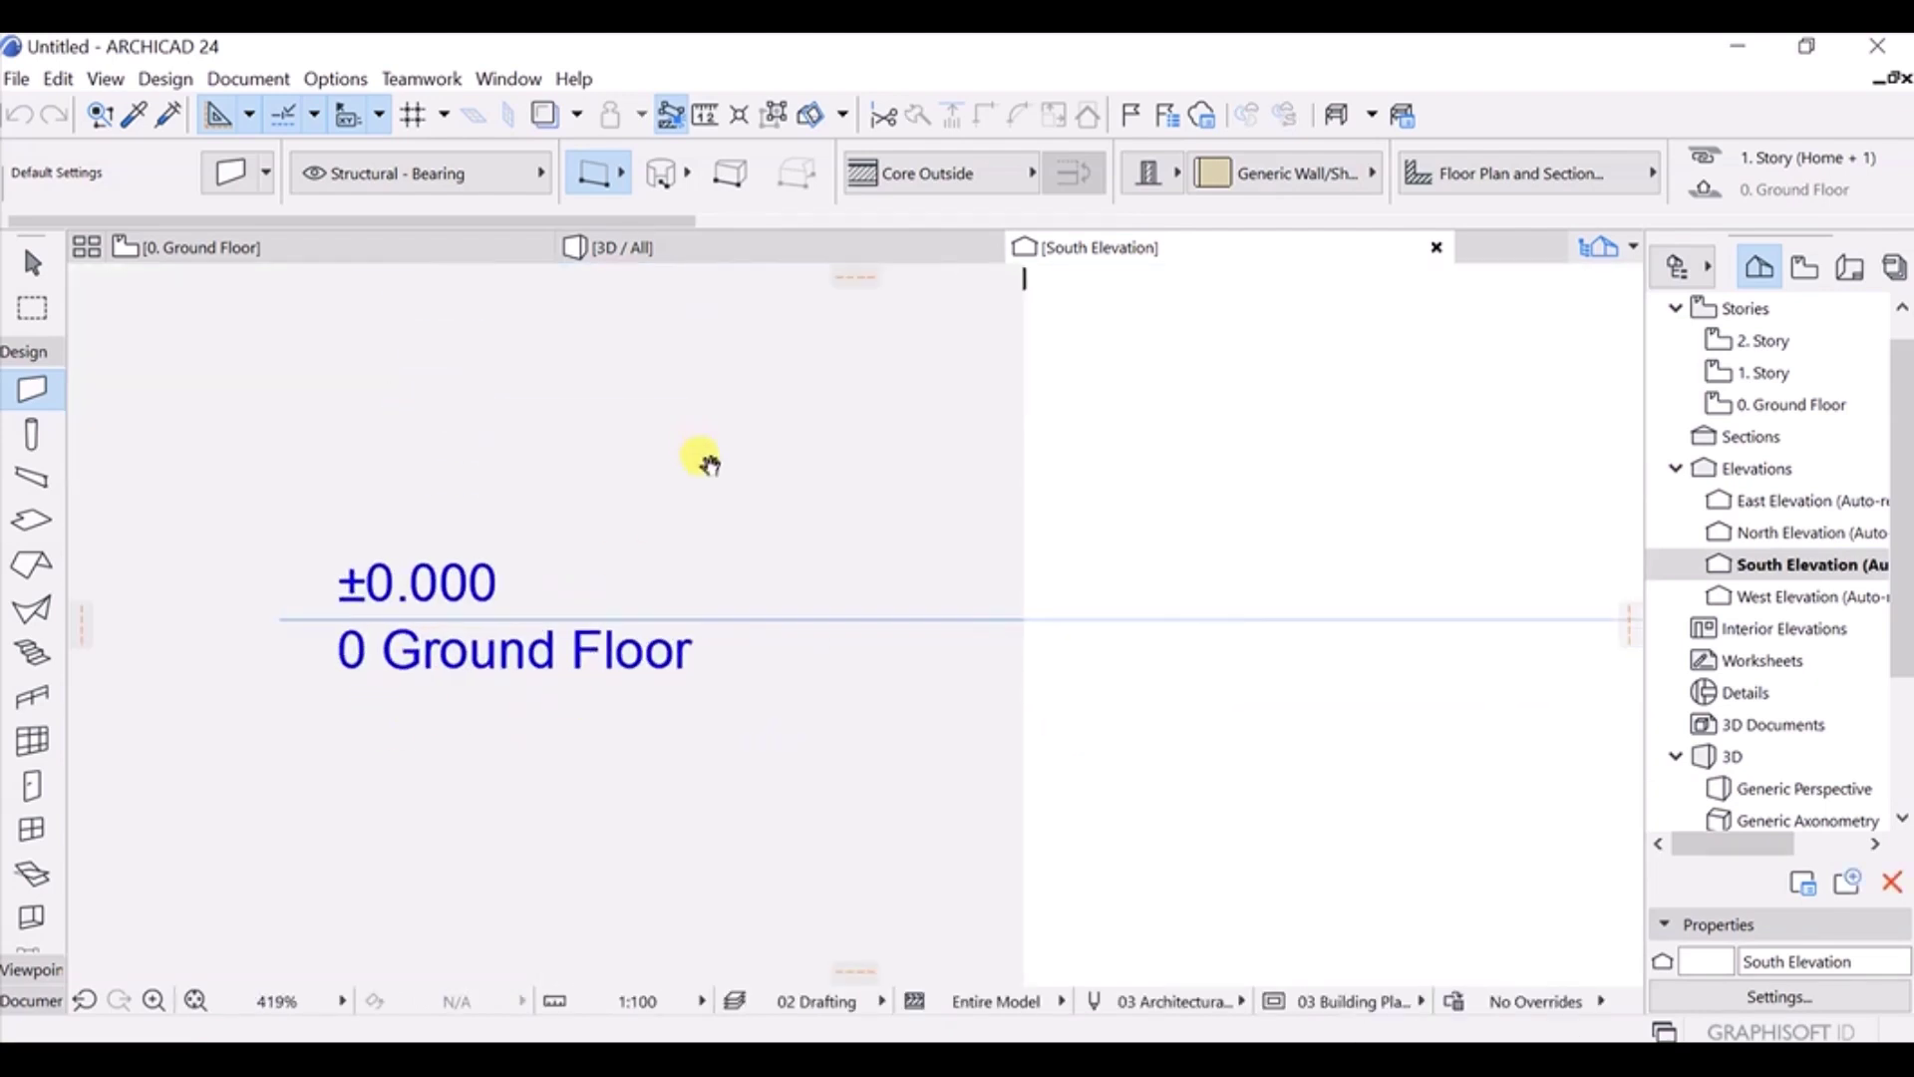
scroll(671, 619, "up", 5, "shift")
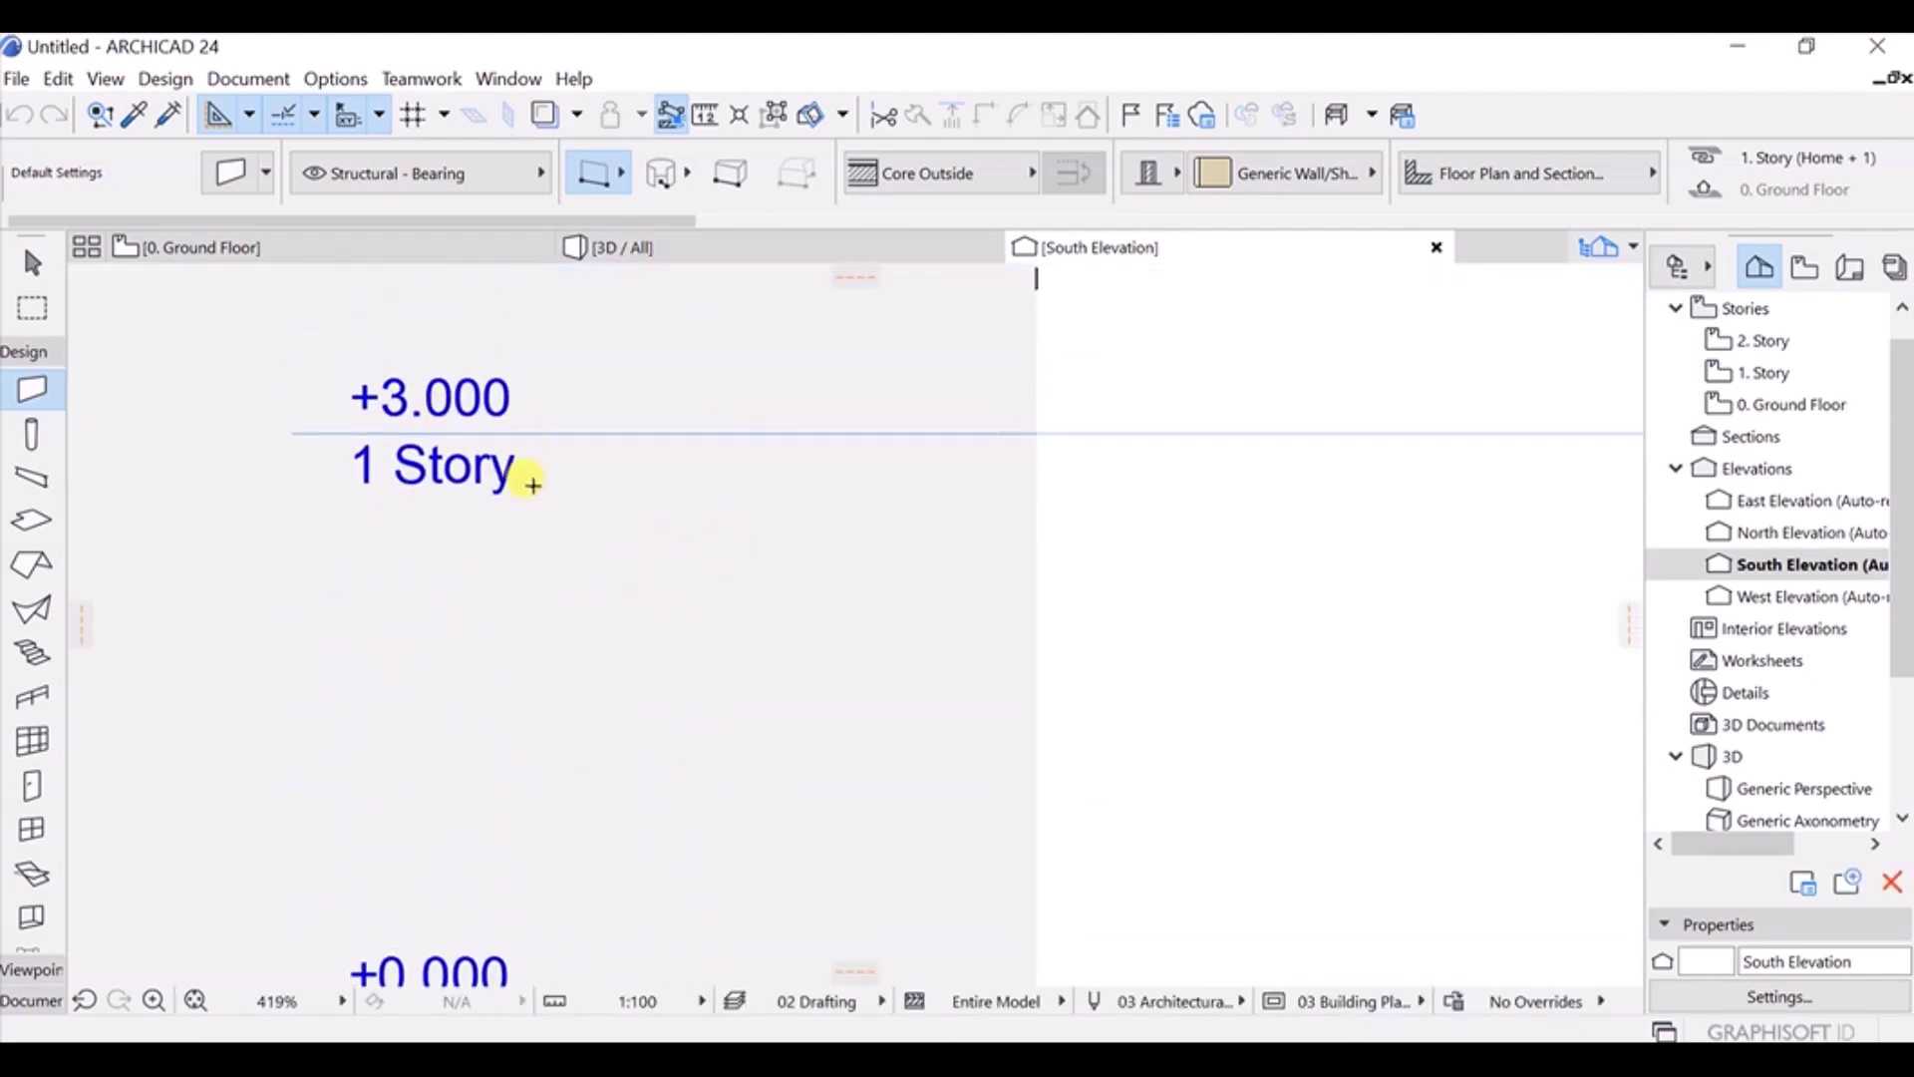
scroll(619, 427, "up", 5, "shift")
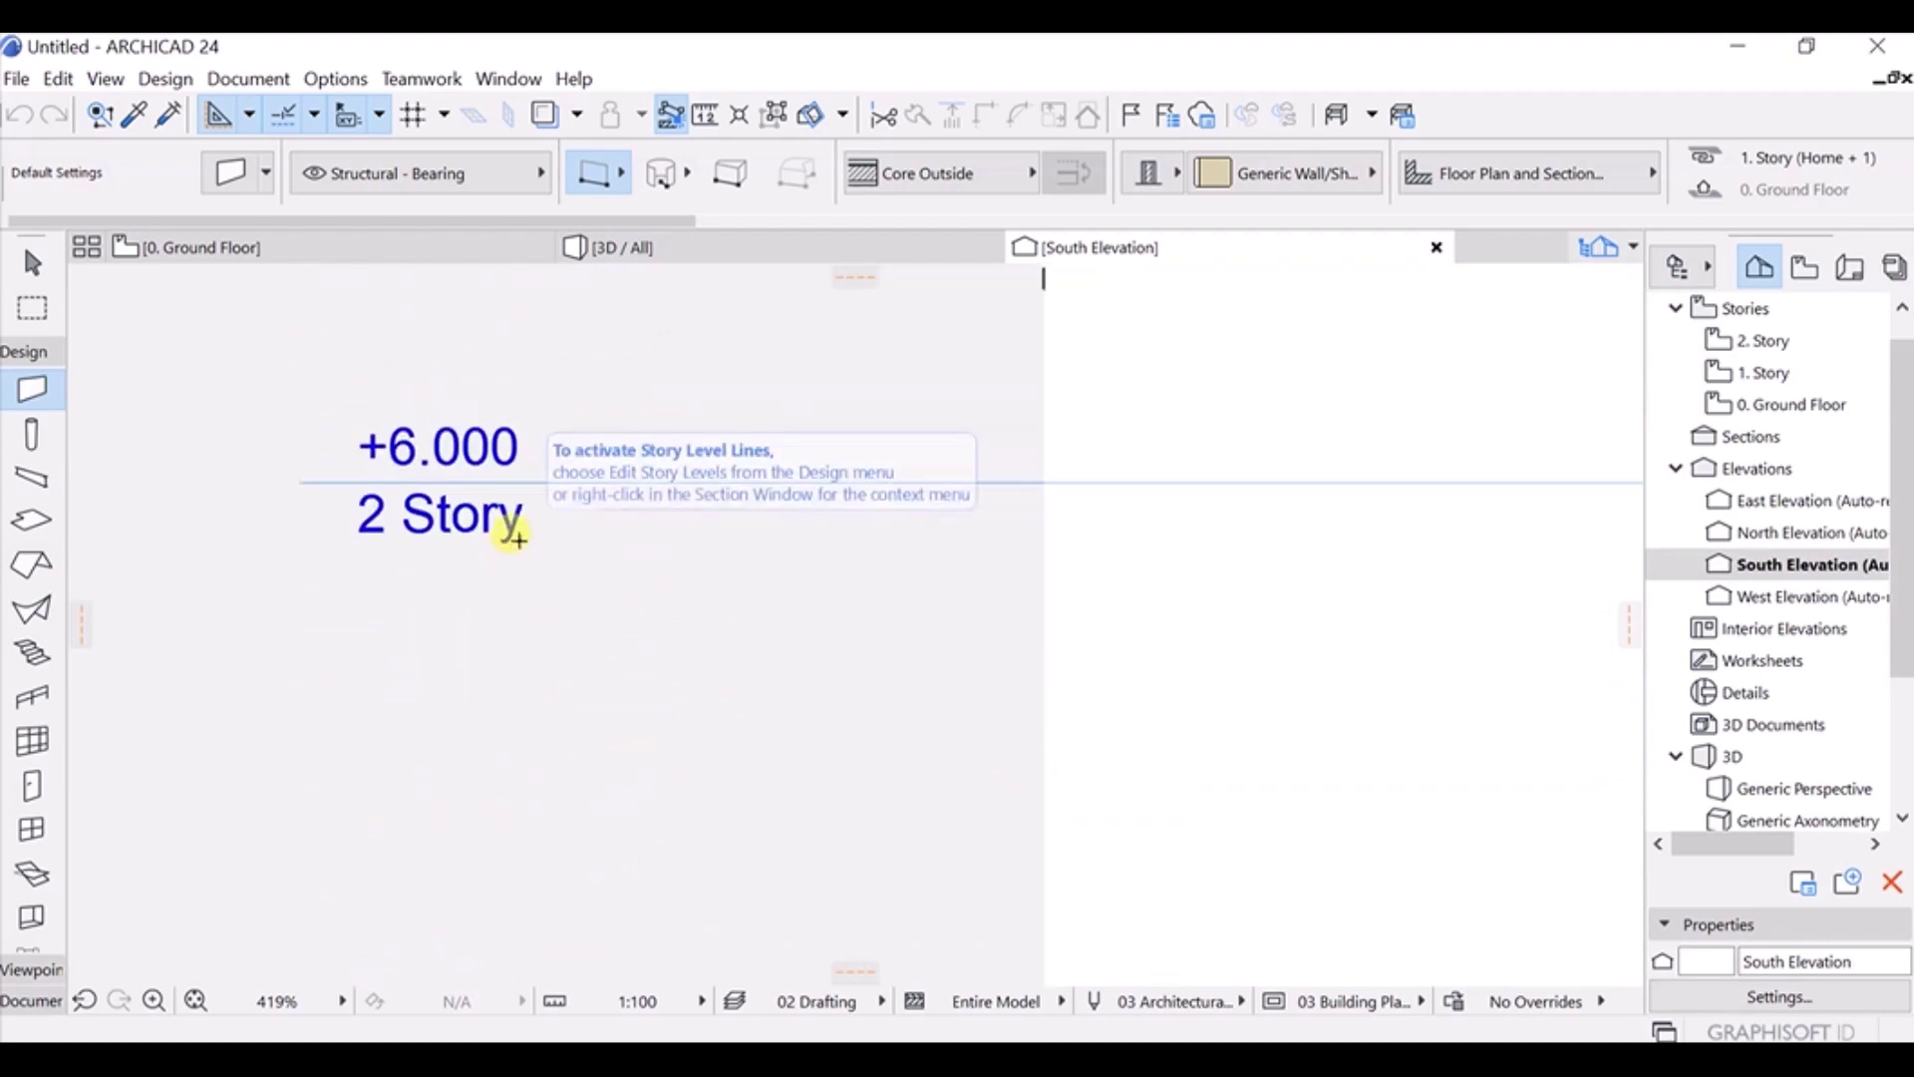
scroll(595, 520, "down", 6)
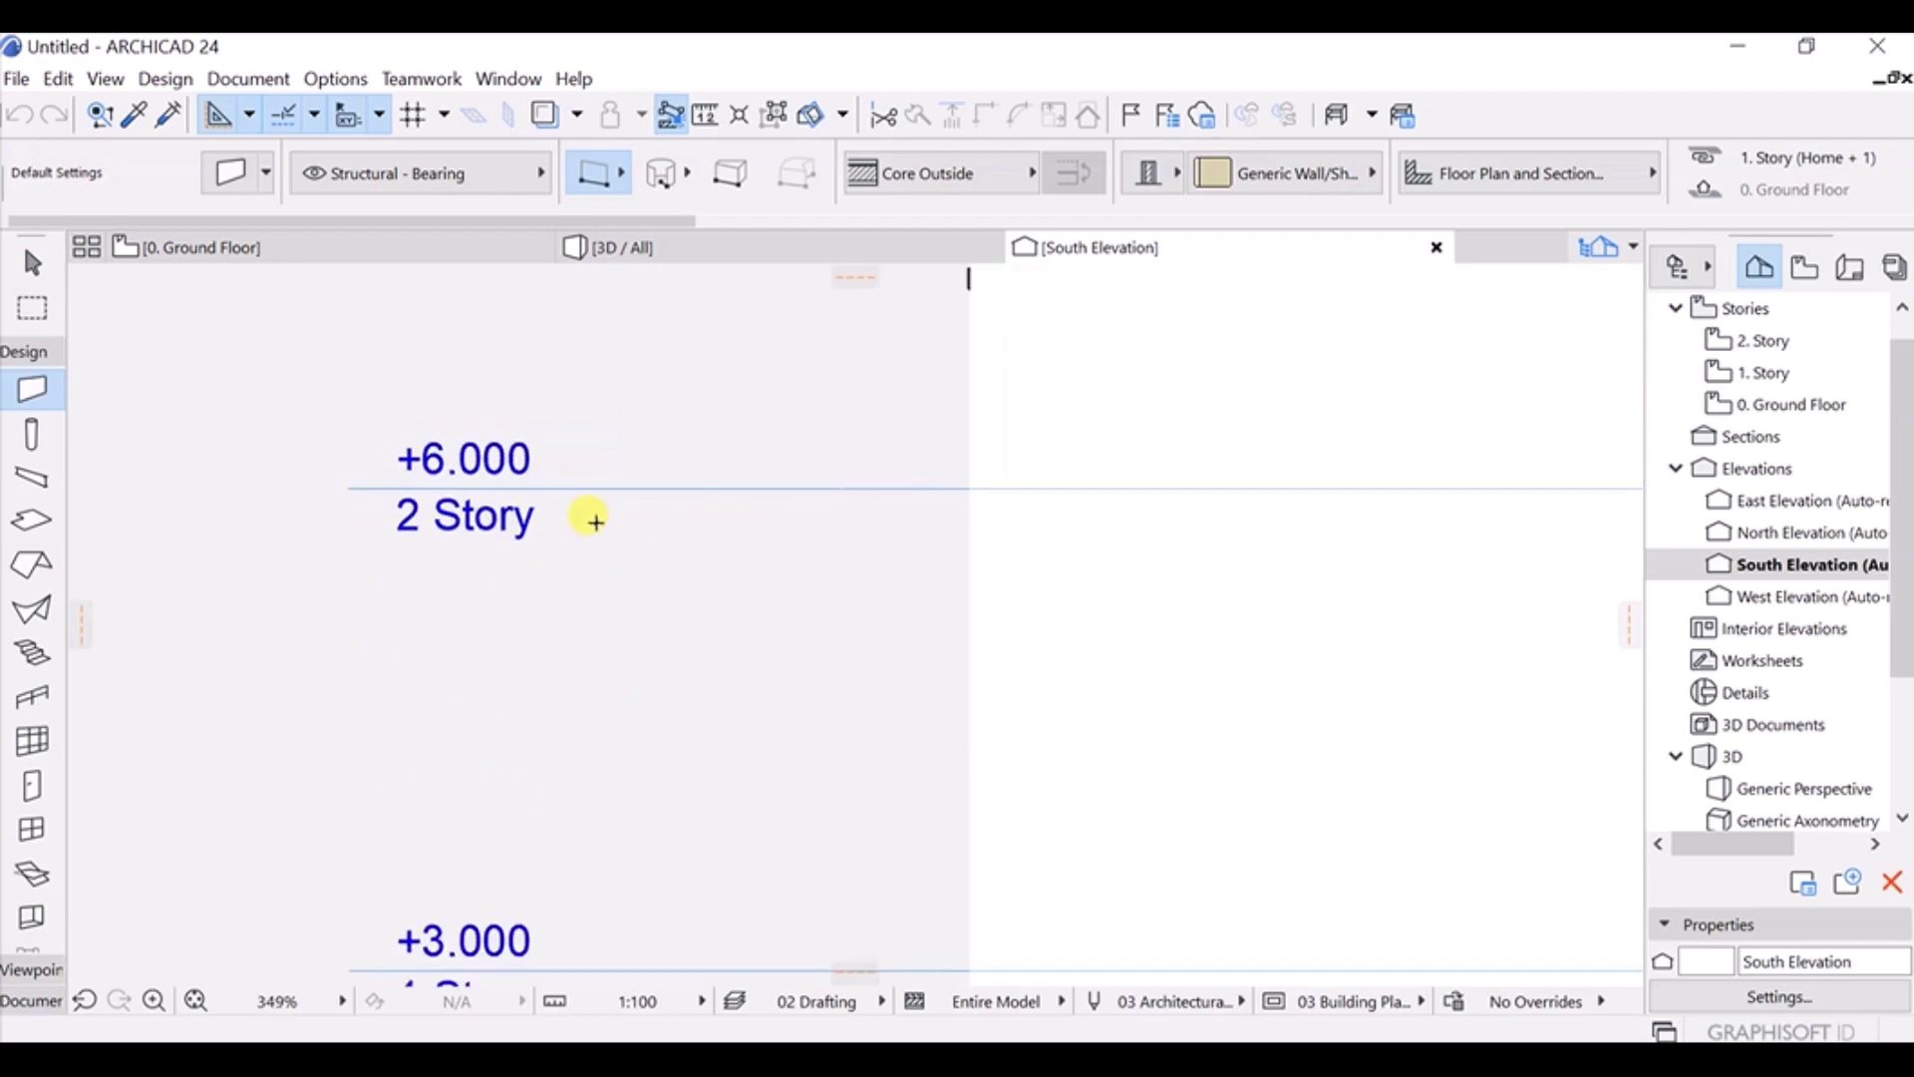
middle_click_drag(1111, 564, 956, 550)
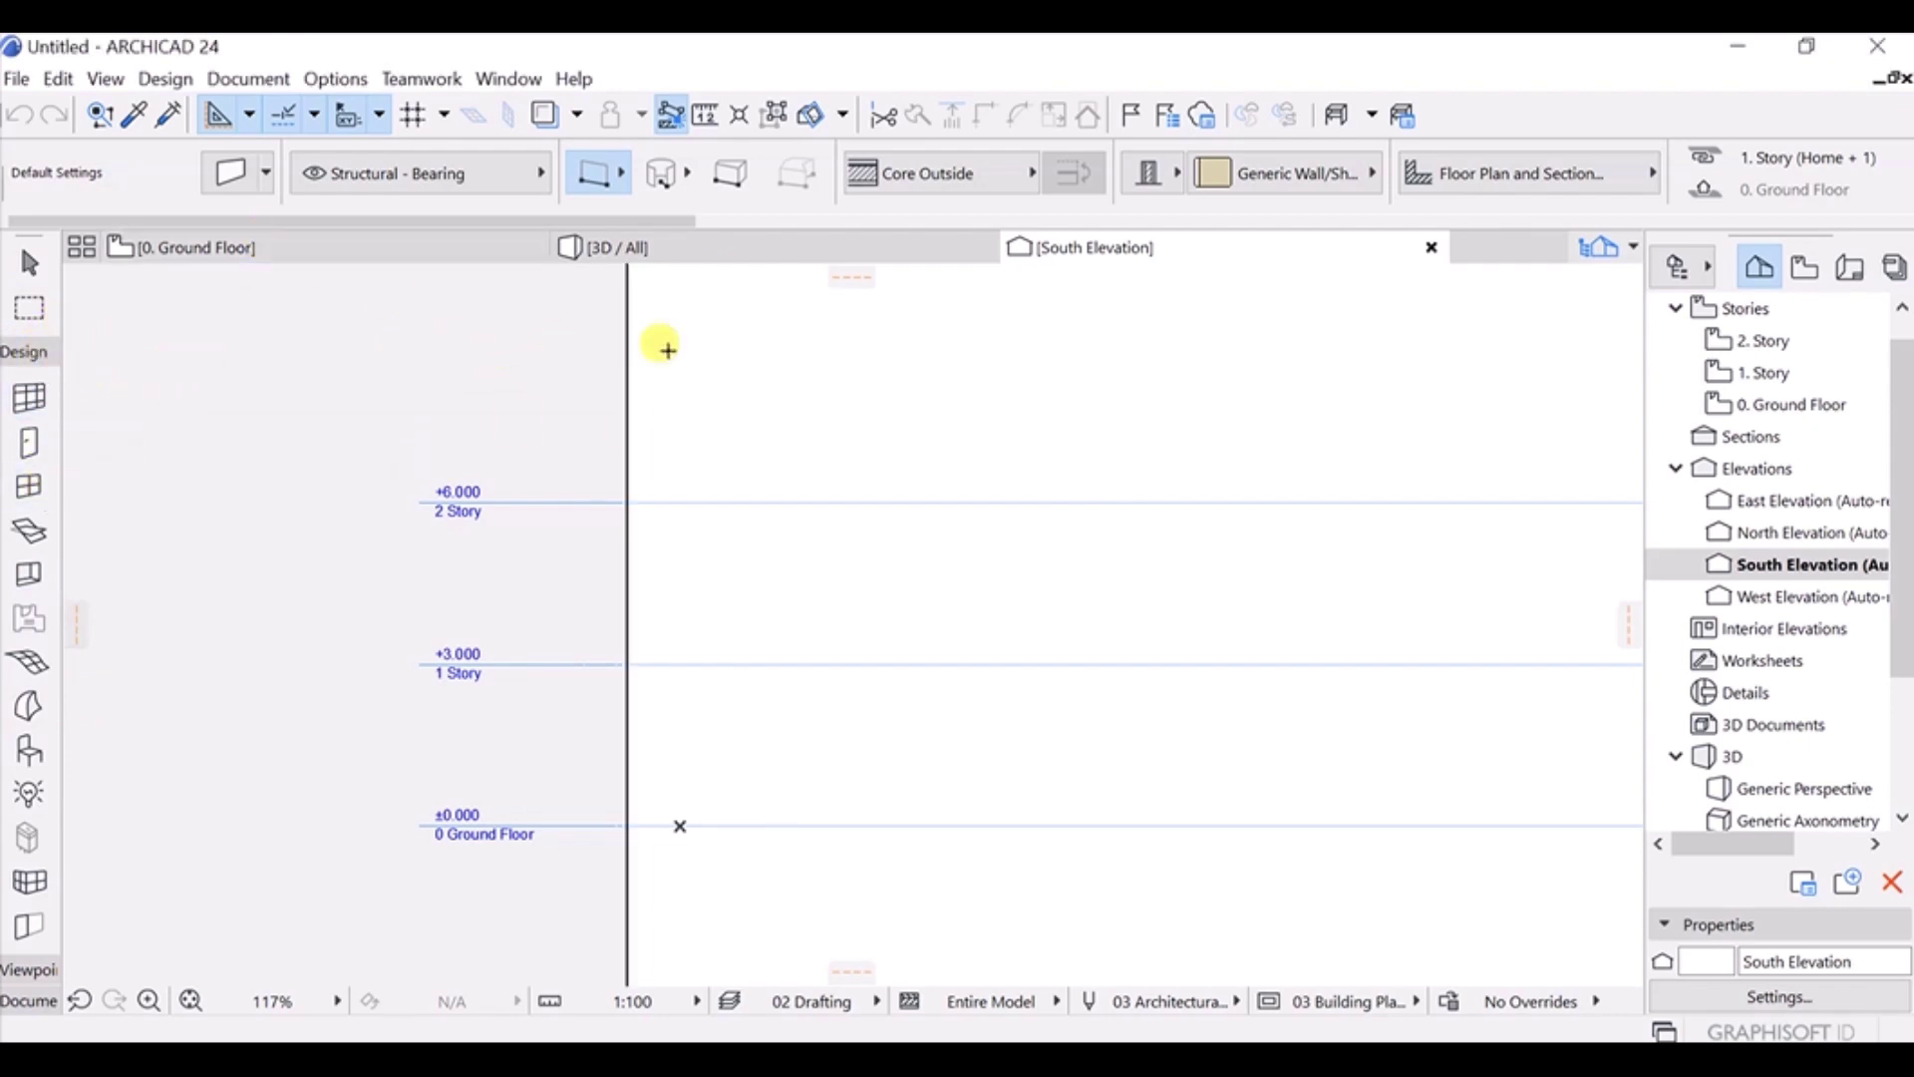
Back on the Ground Floor plan, collapse the Design group and widen the Toolbox to full labels.
left_click(389, 257)
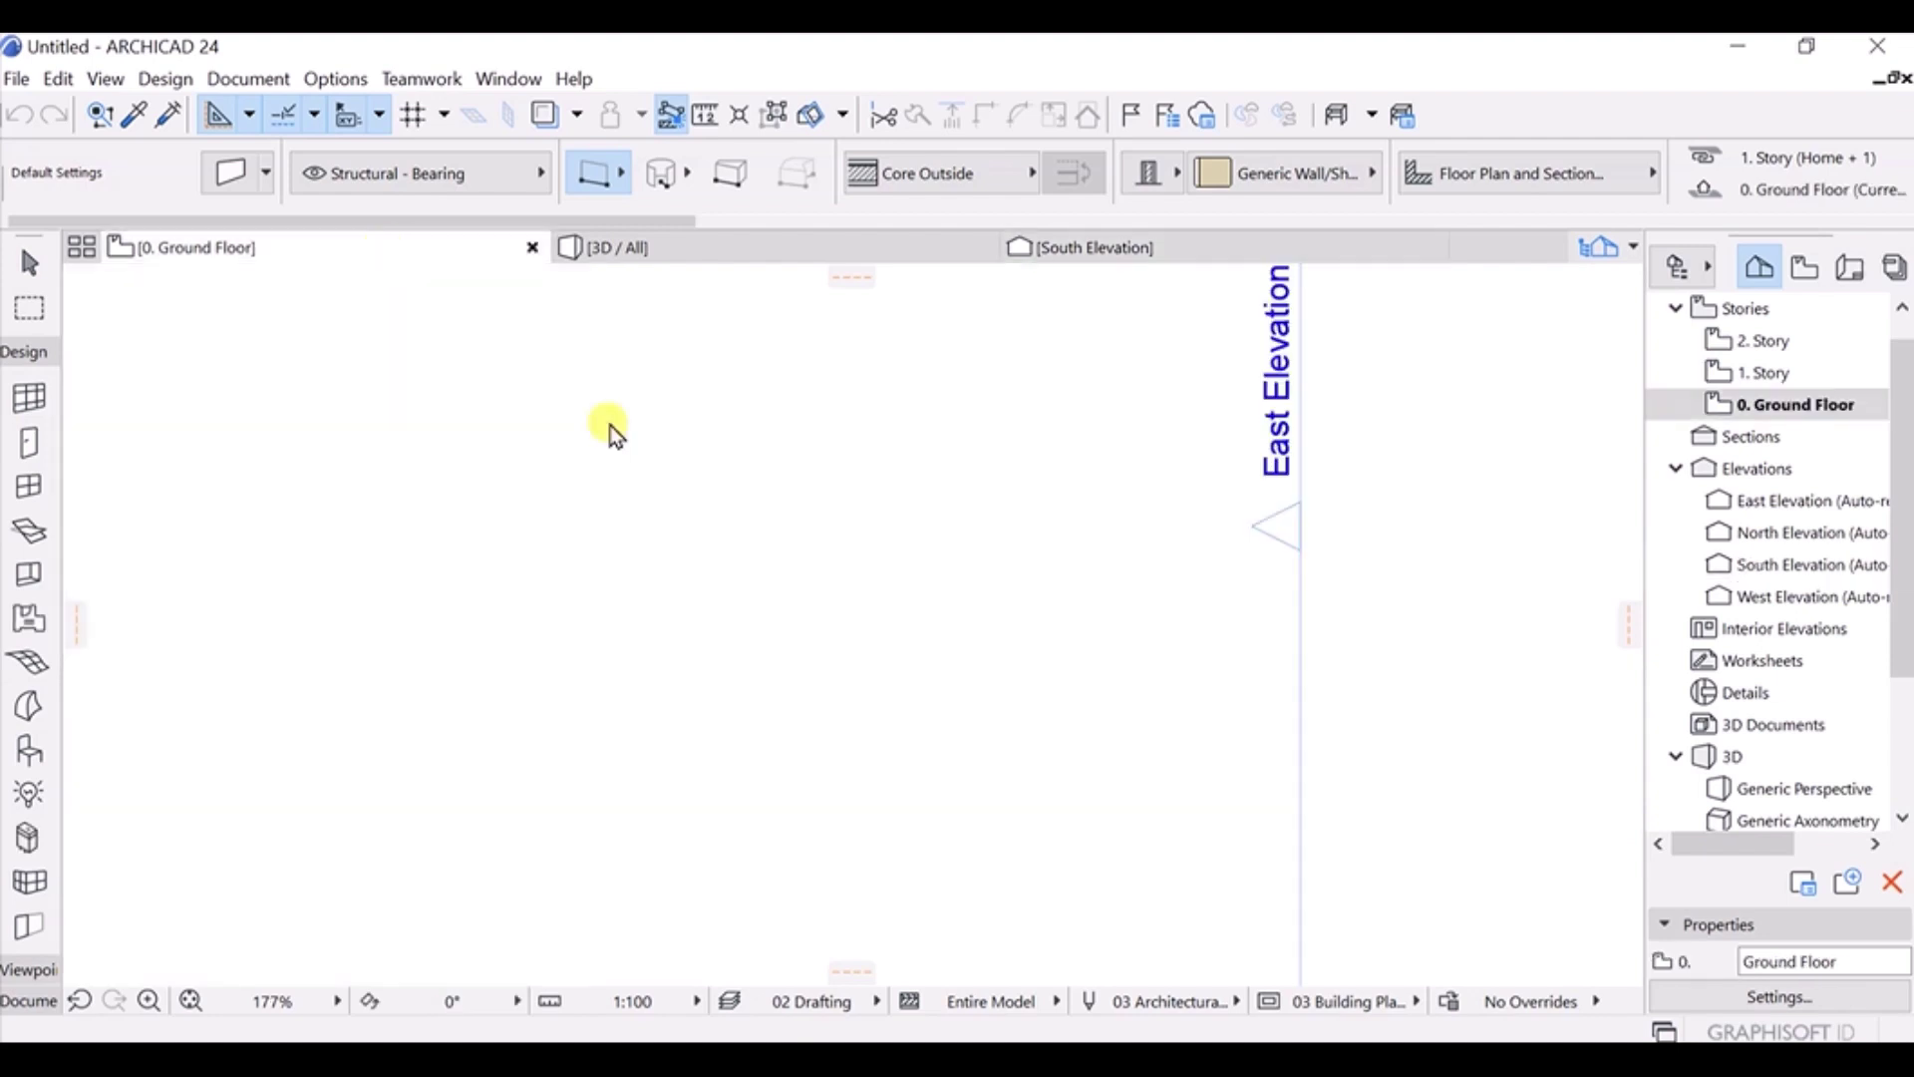
scroll(1006, 507, "down", 1)
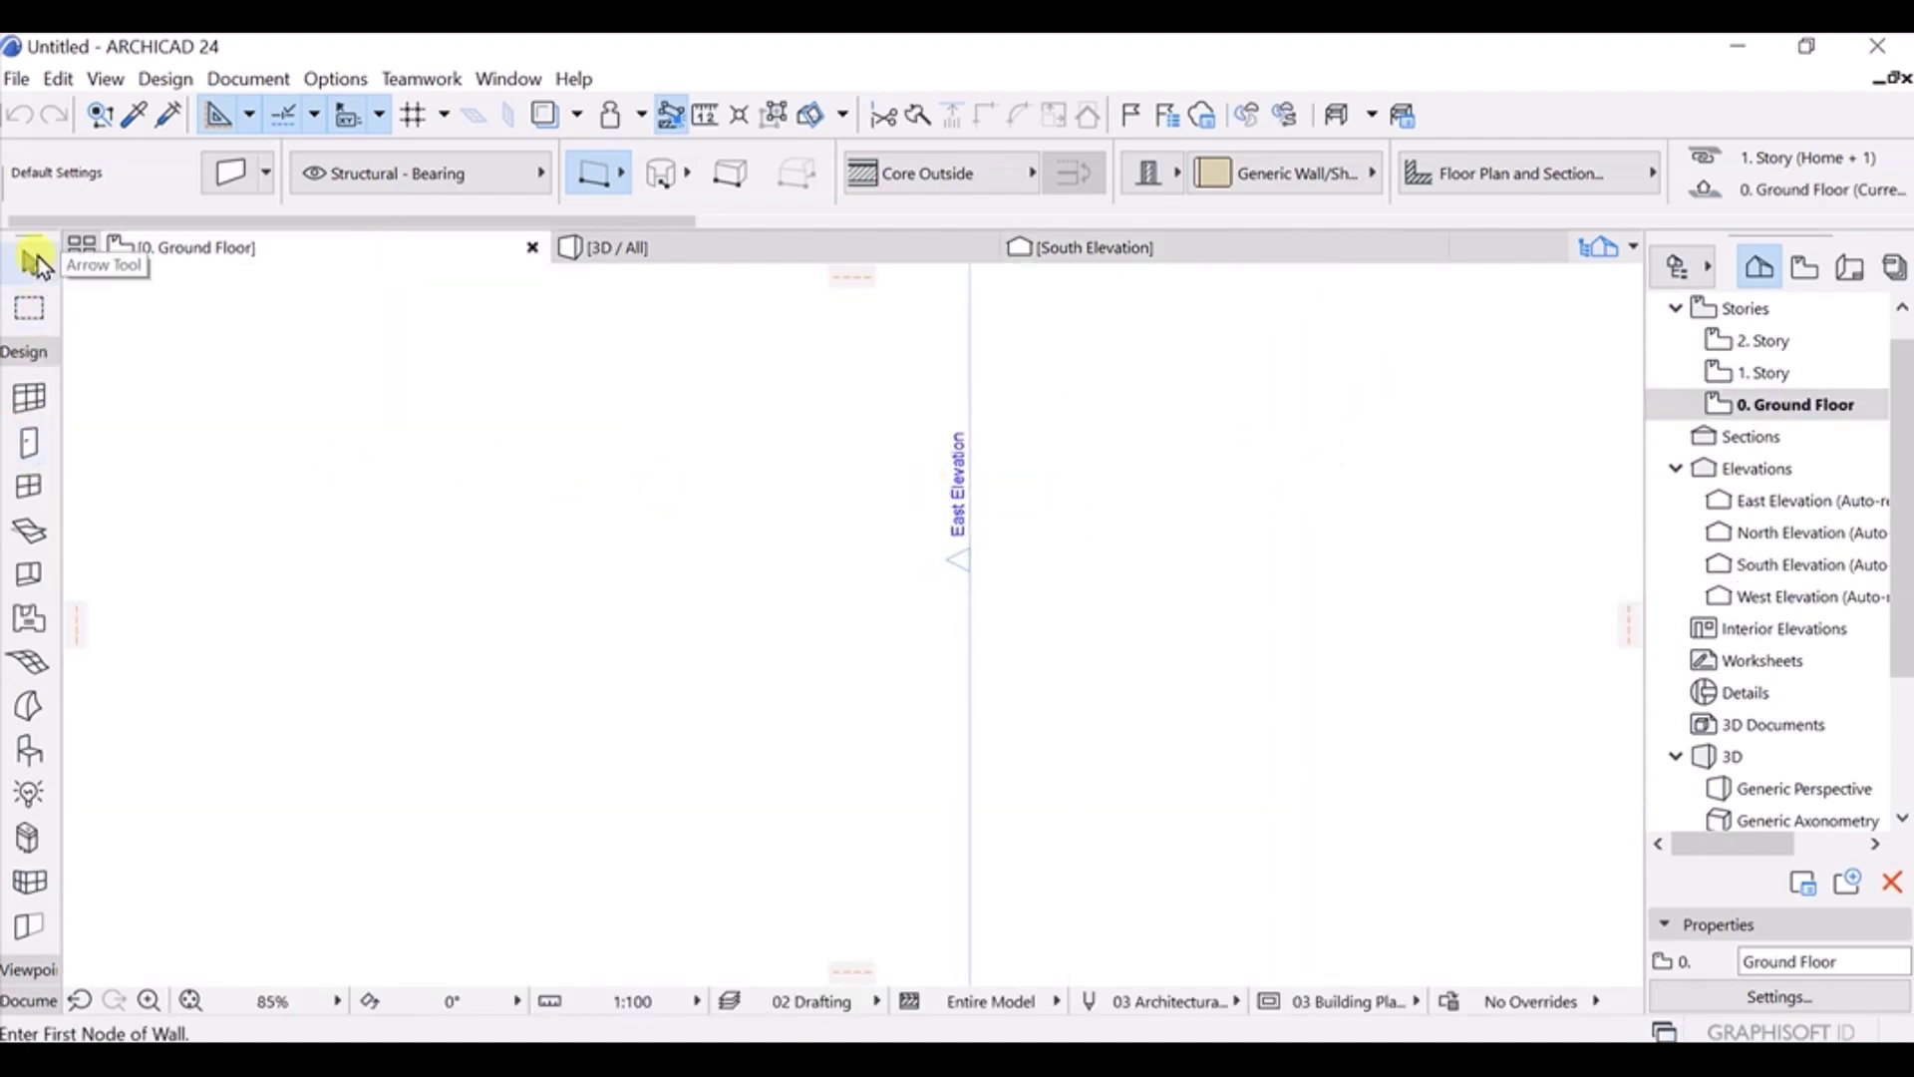
left_click(28, 355)
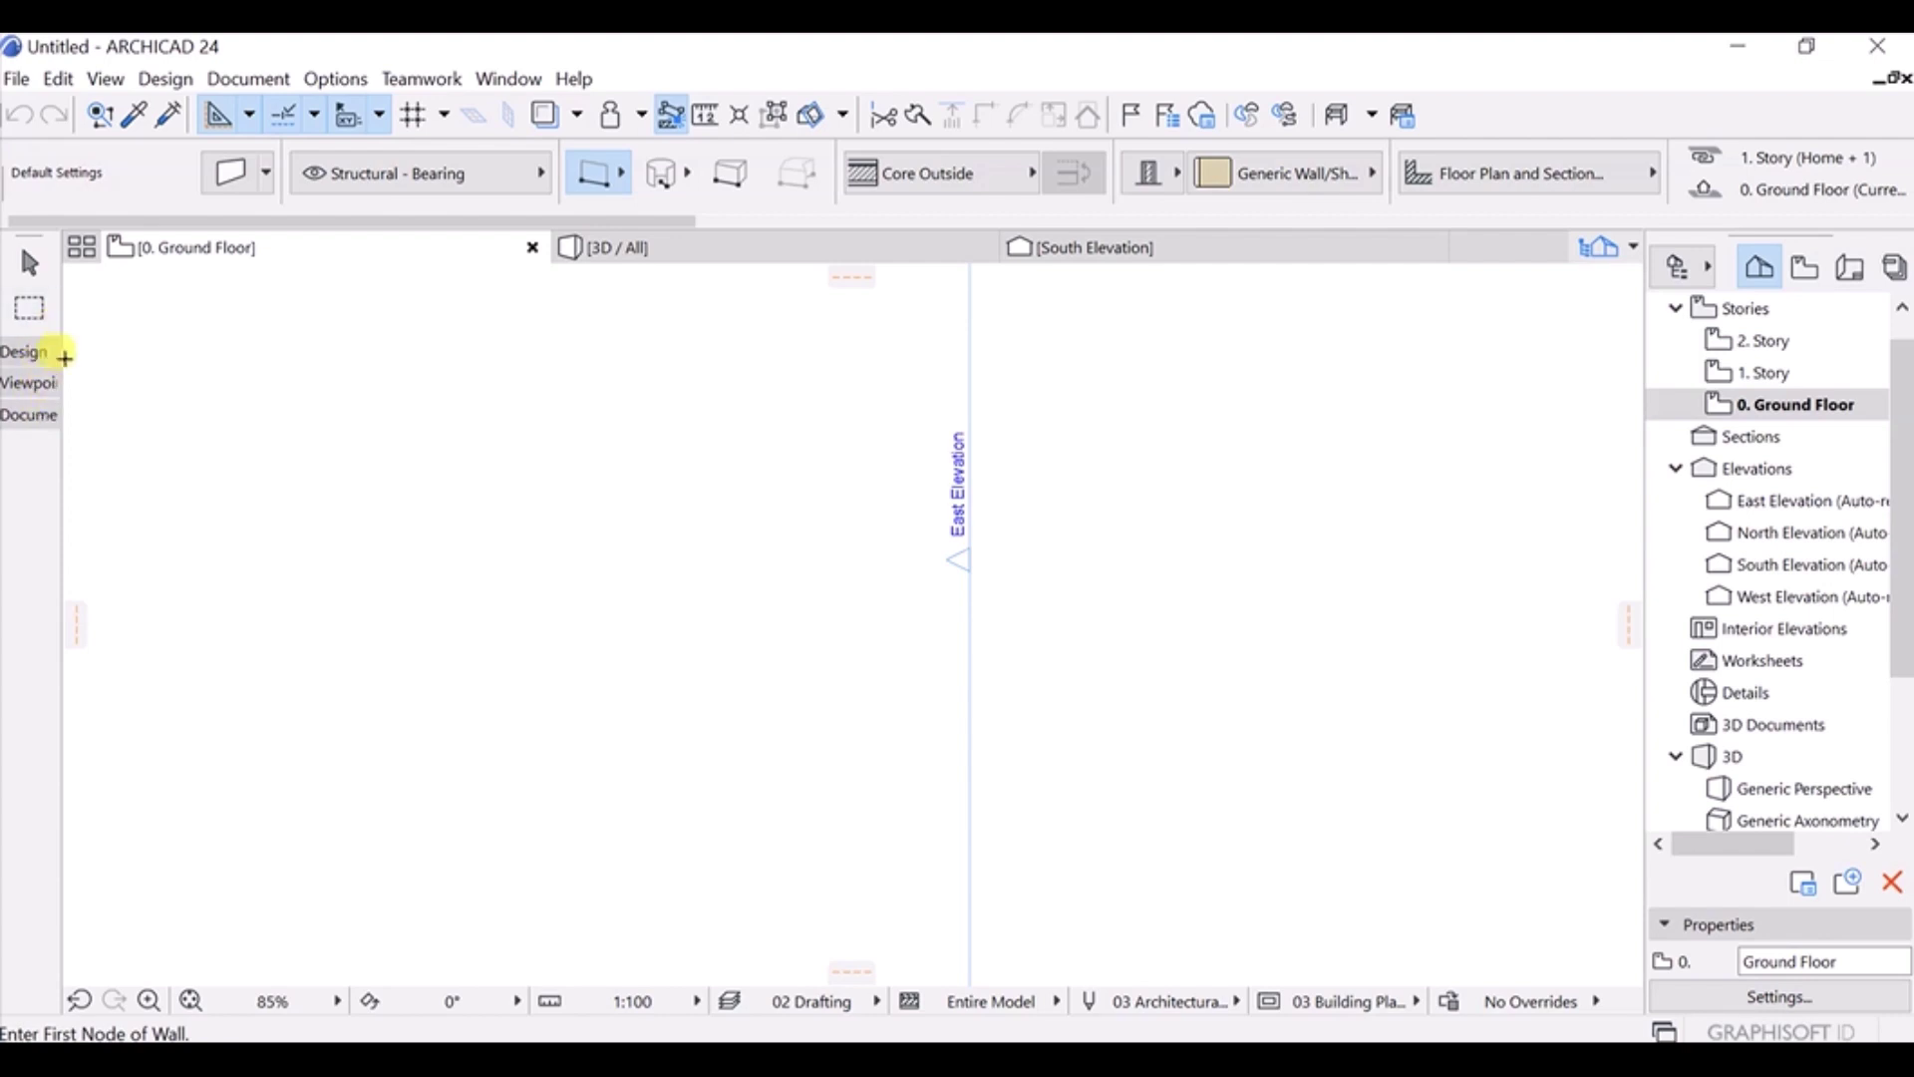
left_click_drag(58, 327, 132, 328)
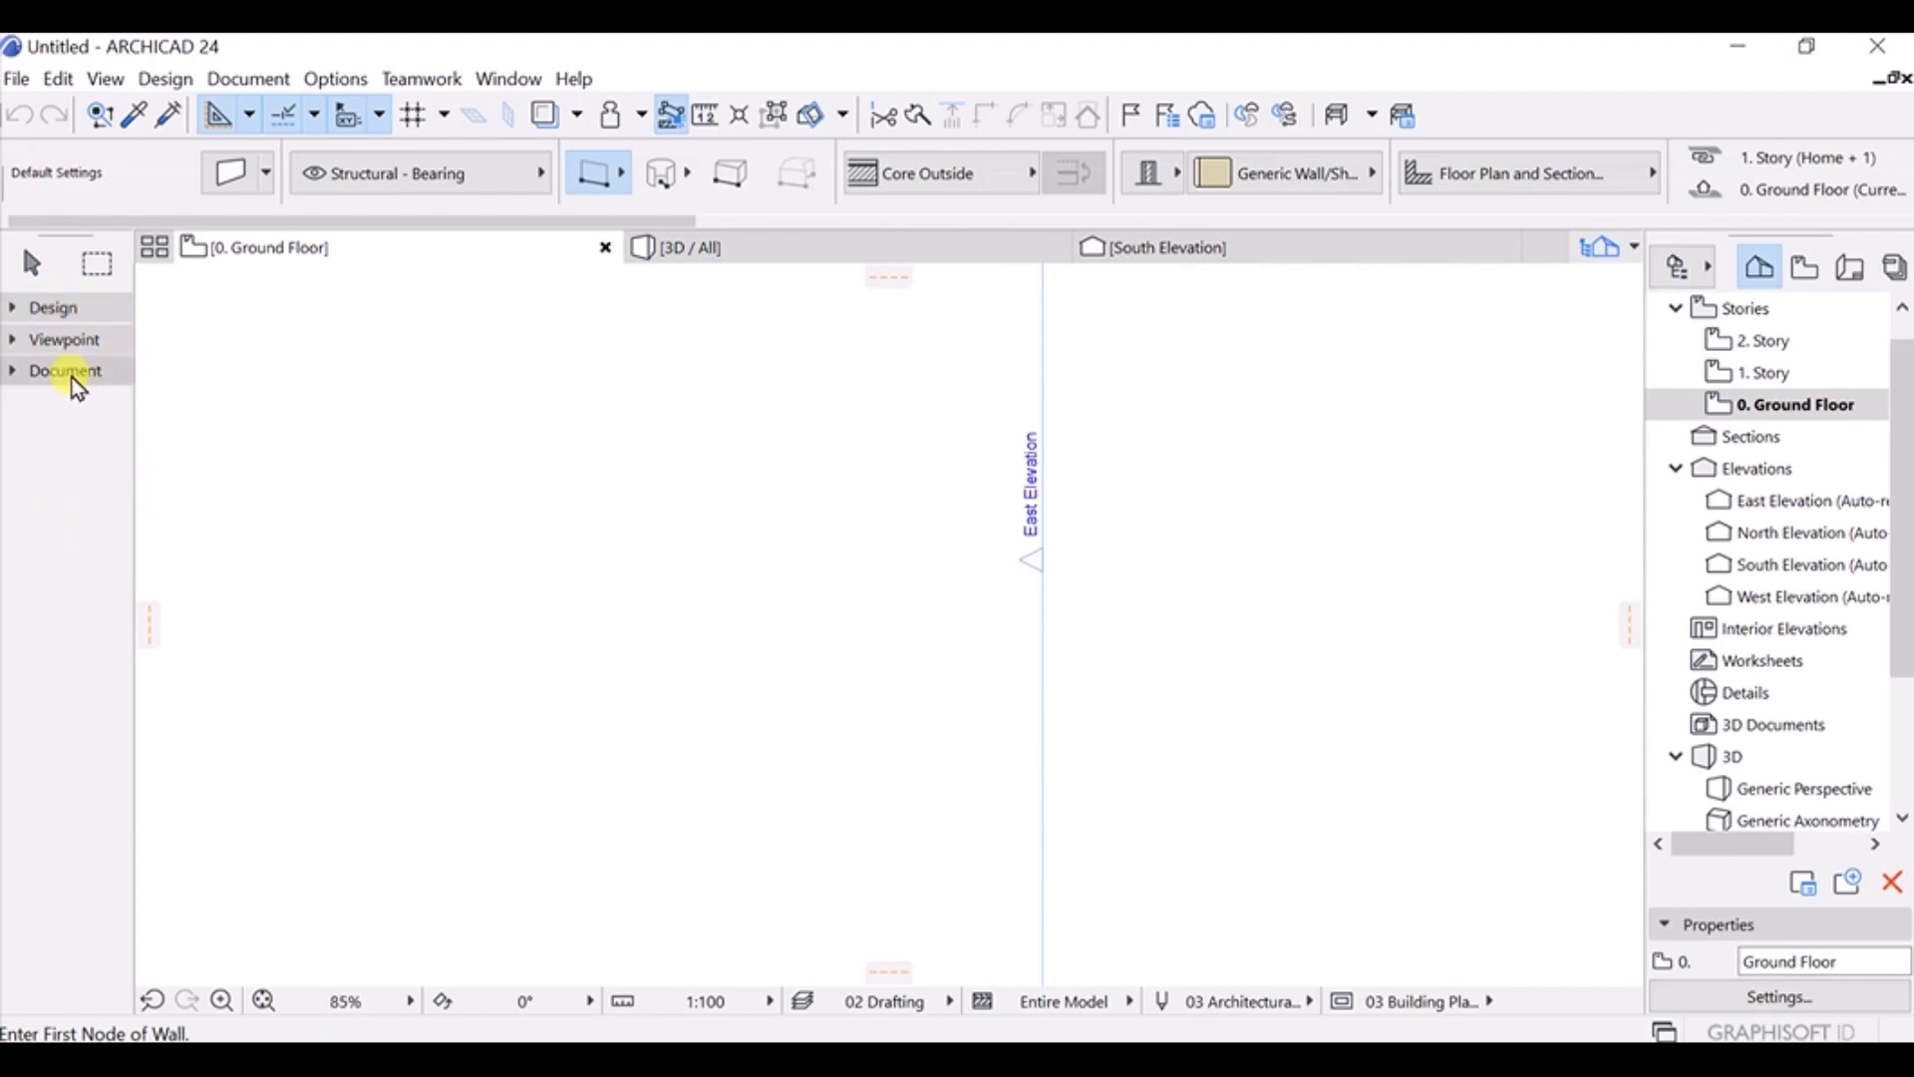
Expand and collapse the Design and Viewpoint groups in the Toolbox.
left_click(16, 311)
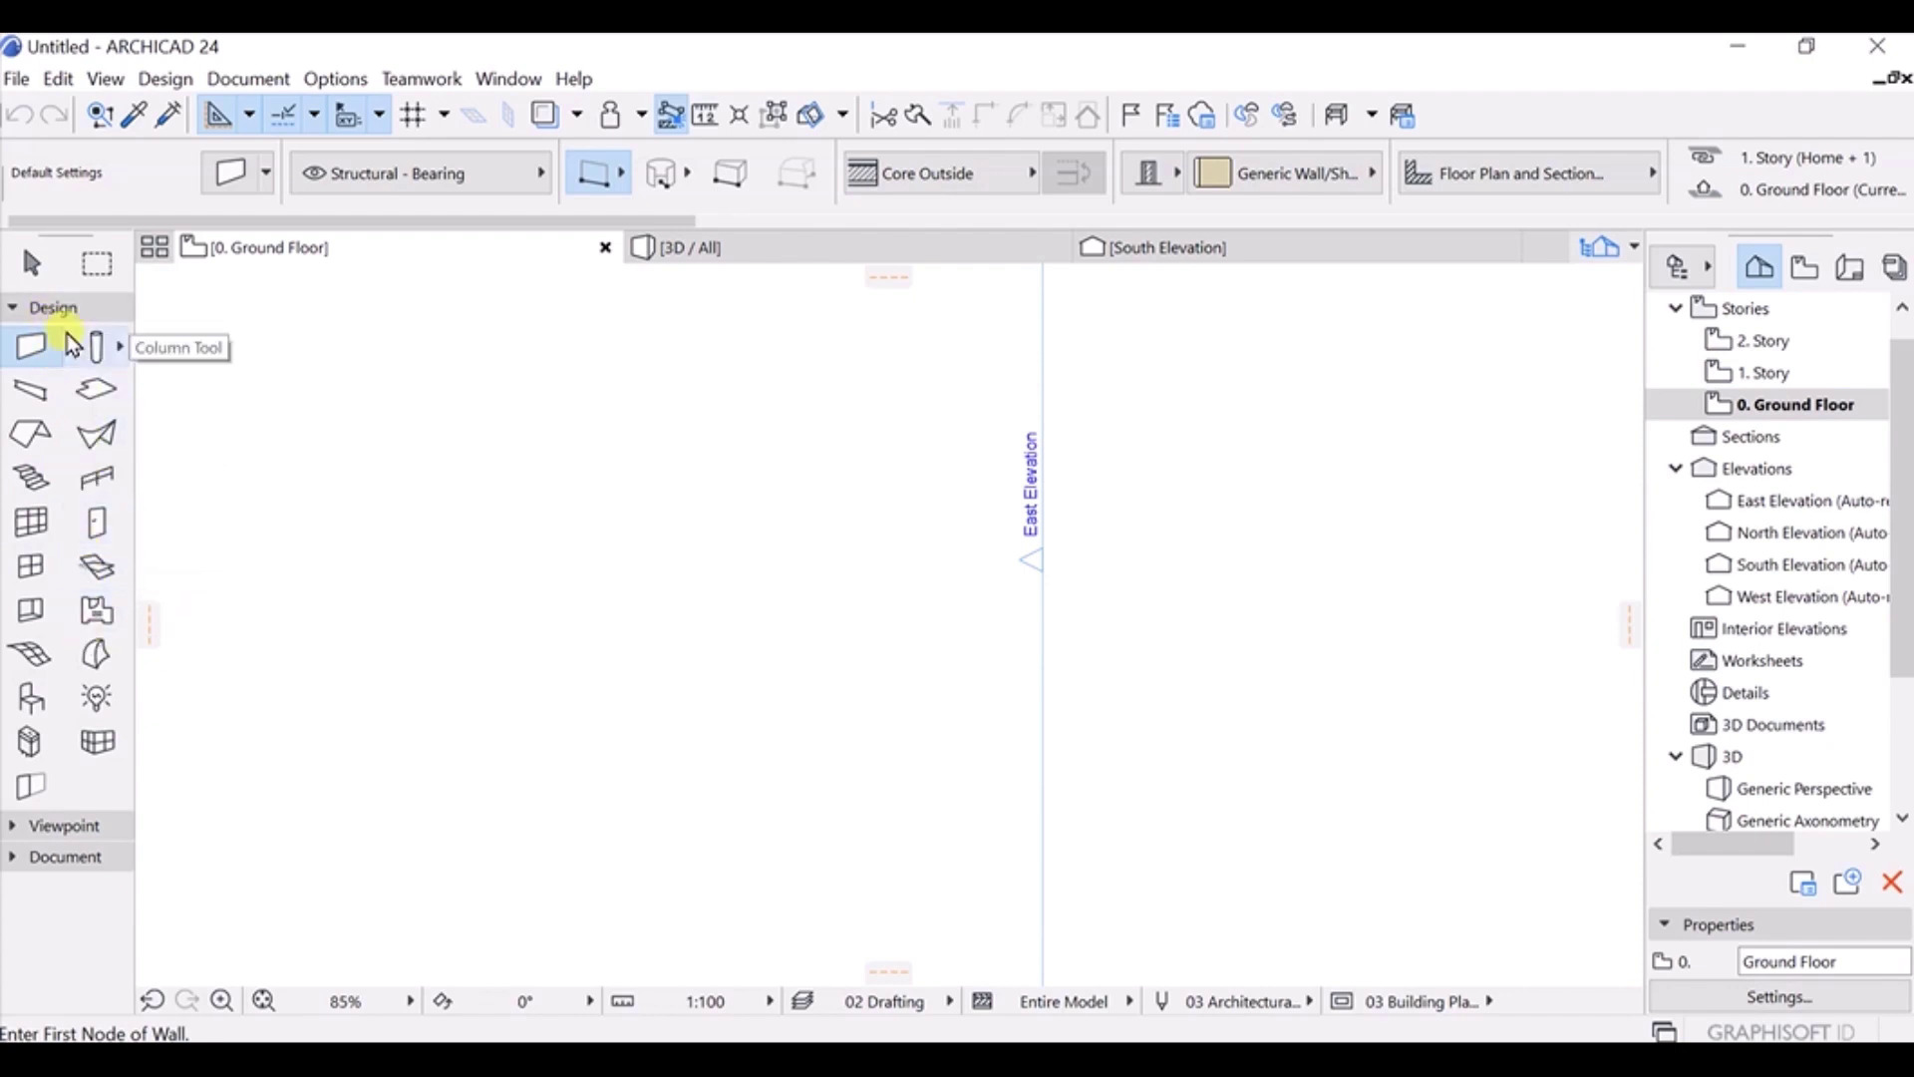
left_click(16, 311)
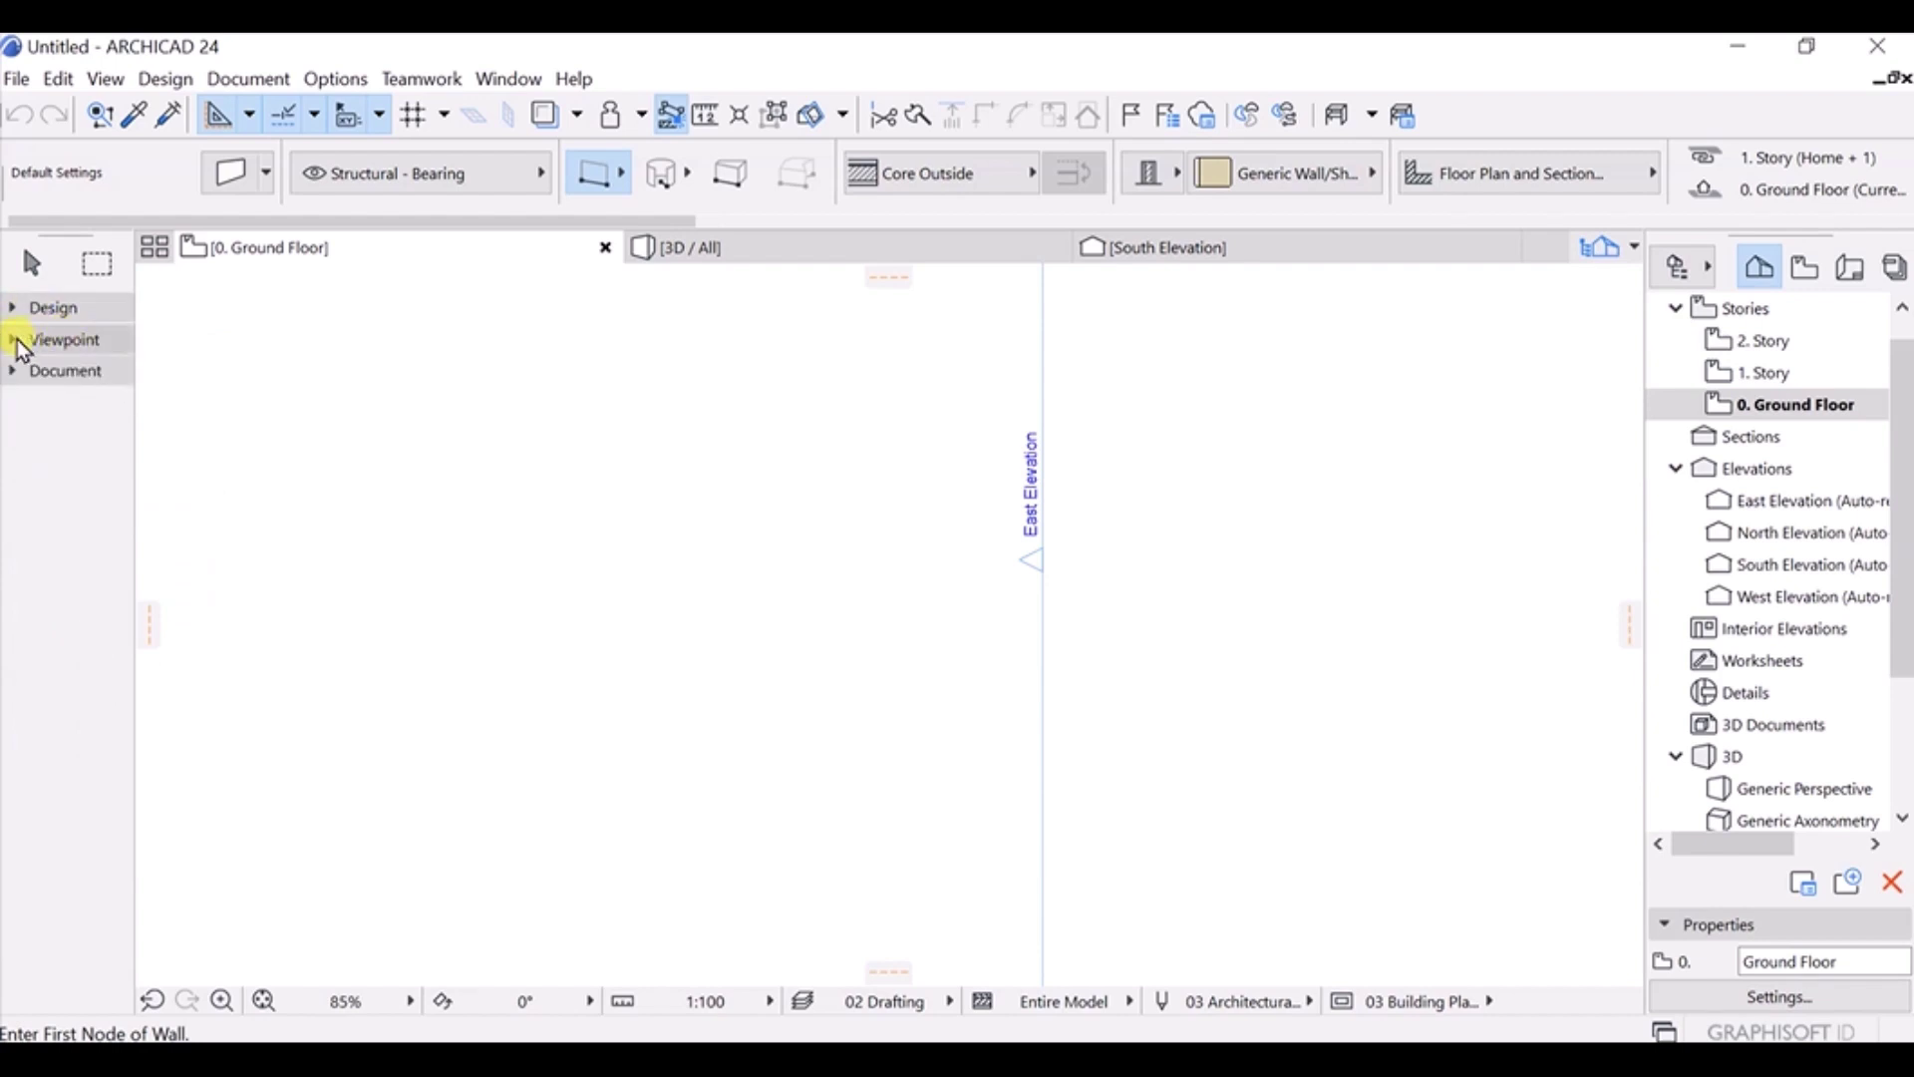
left_click(16, 339)
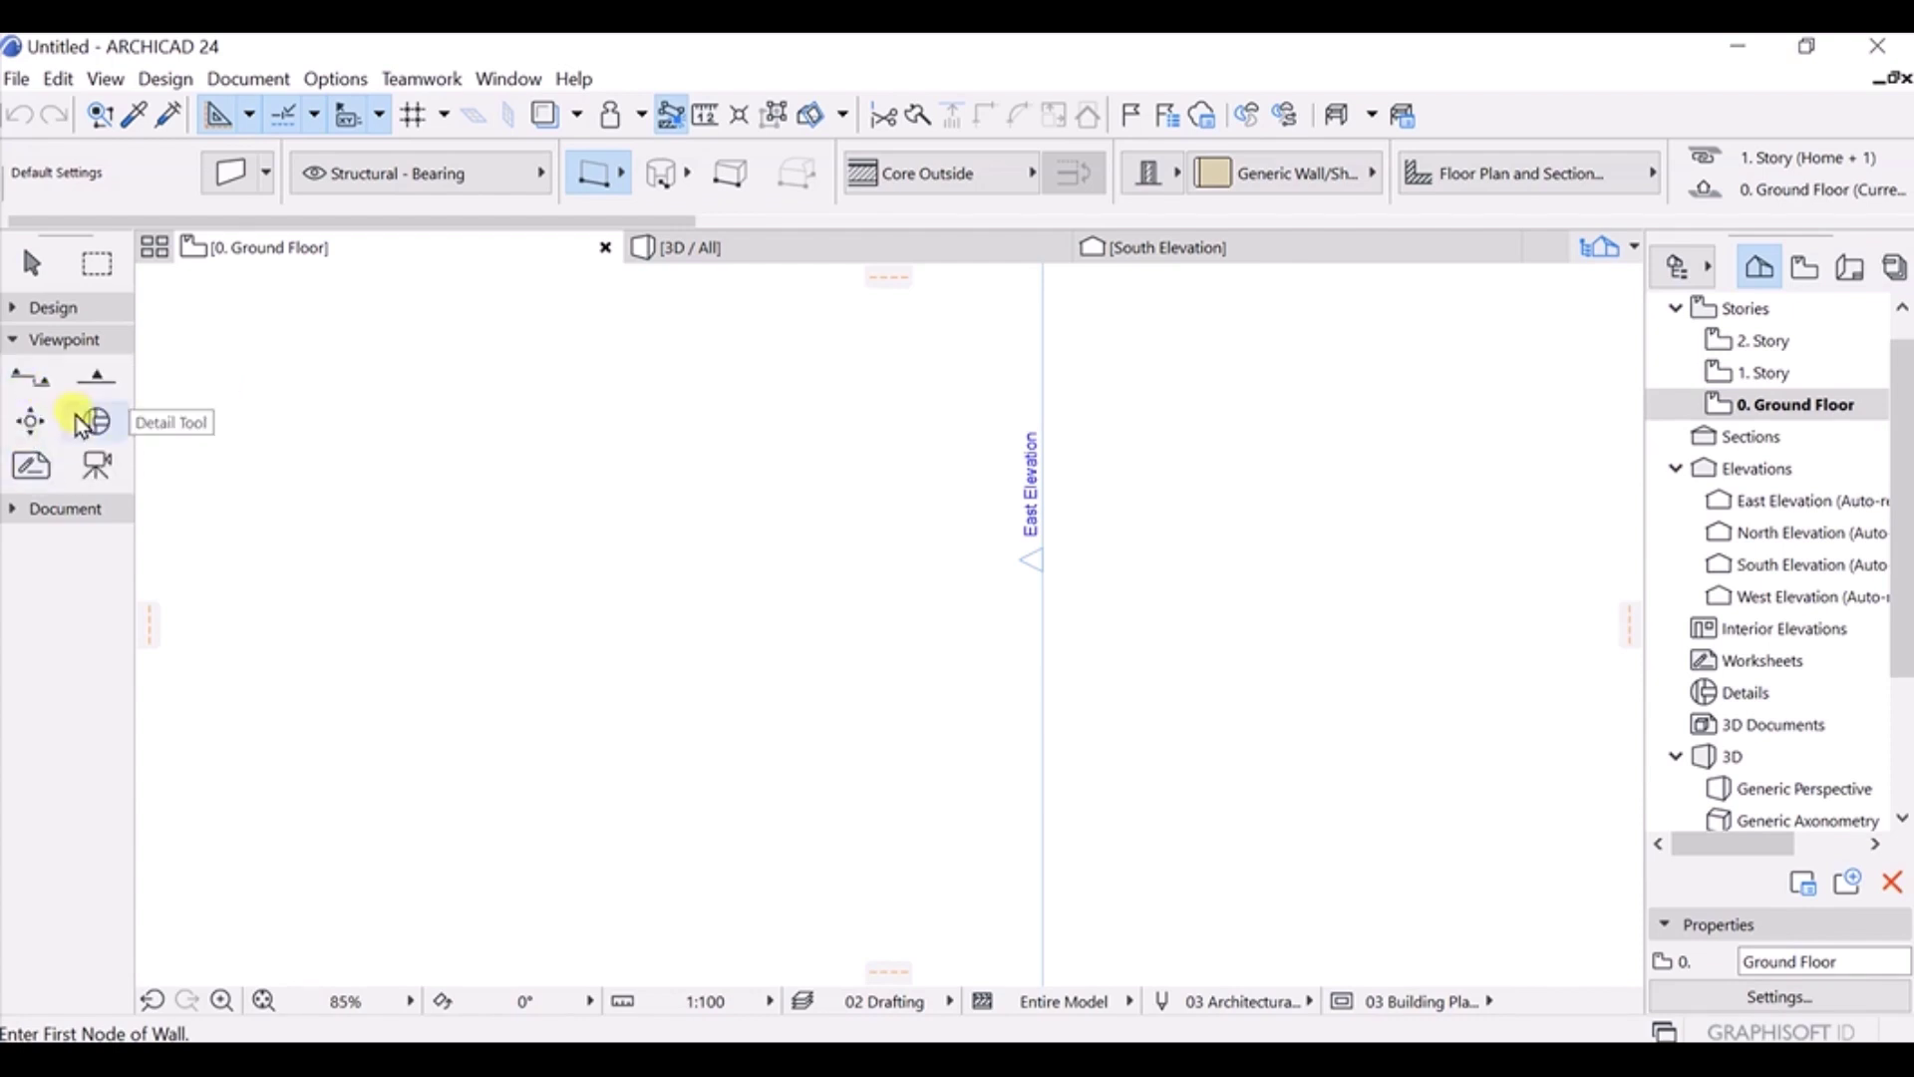
left_click(18, 342)
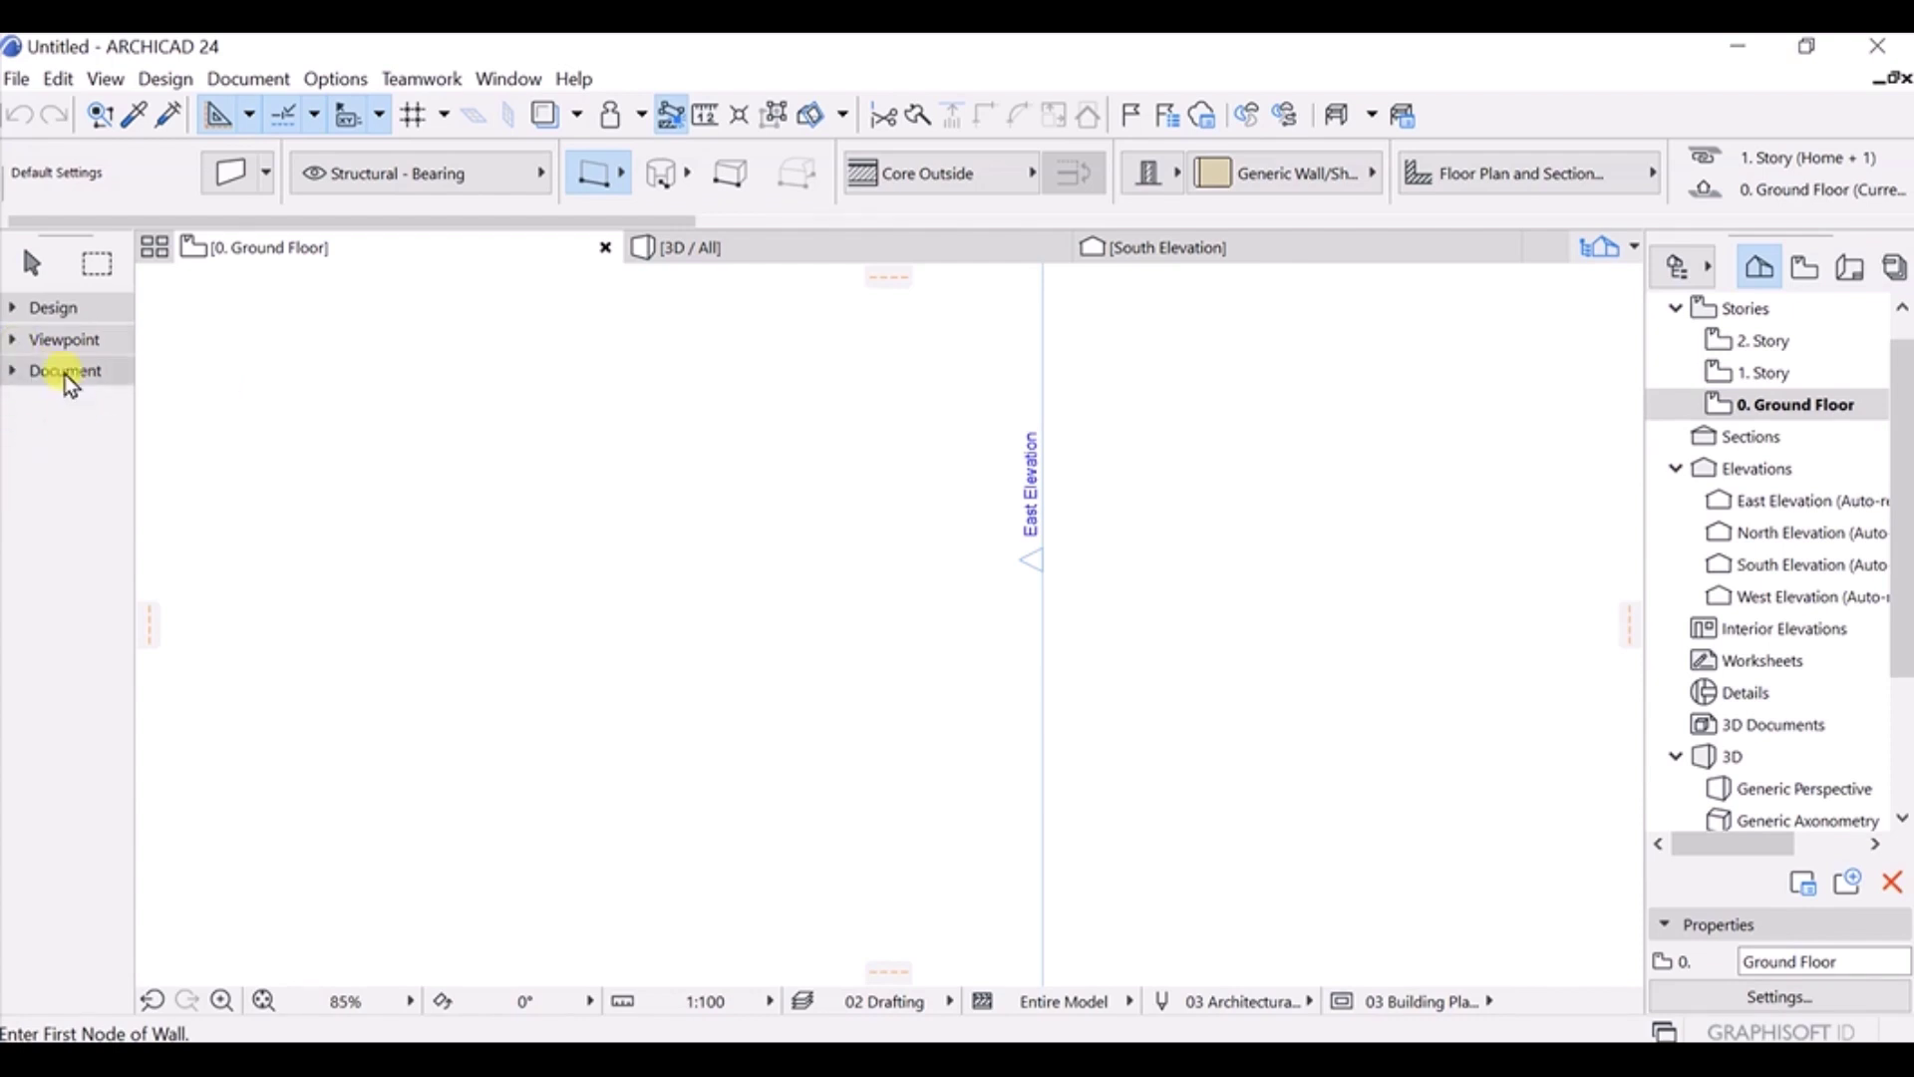
Hide the Document tools, show Design tools, and narrow the Toolbox to one column.
left_click(10, 379)
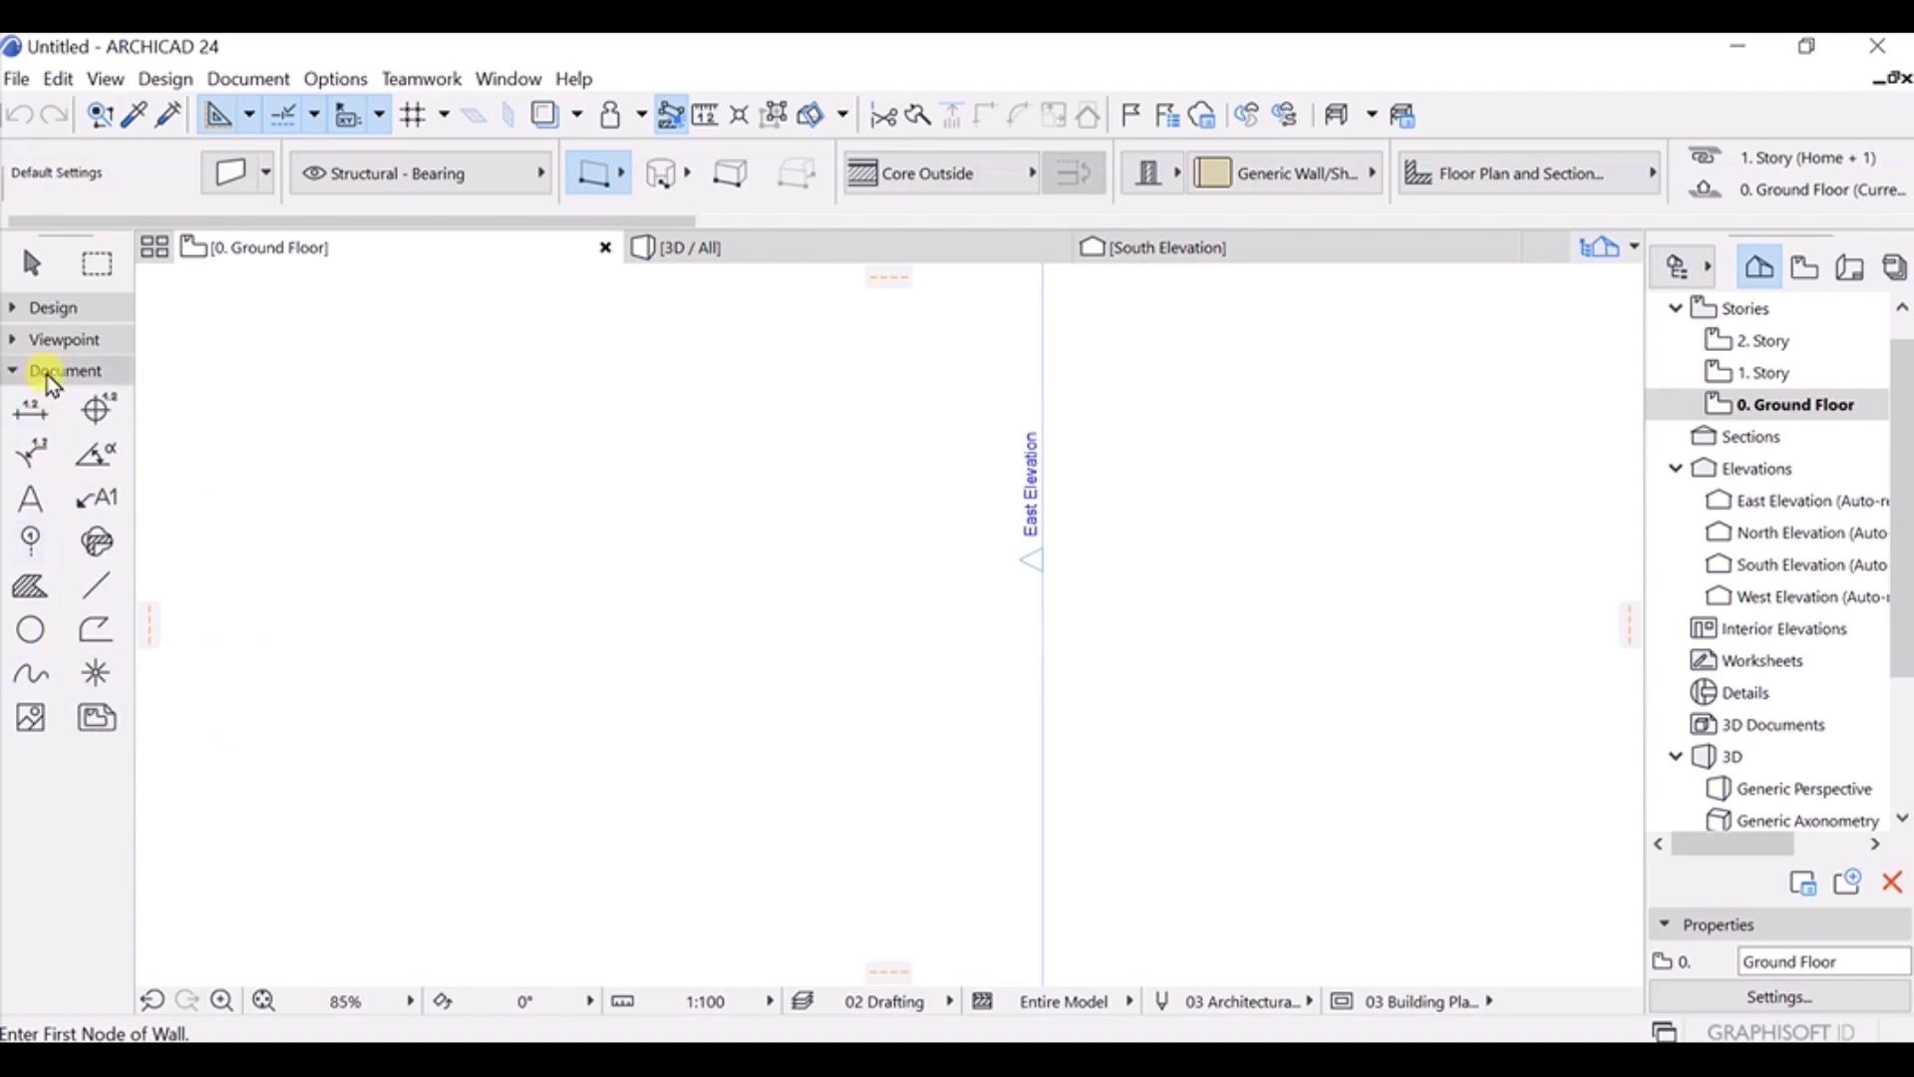
left_click(14, 377)
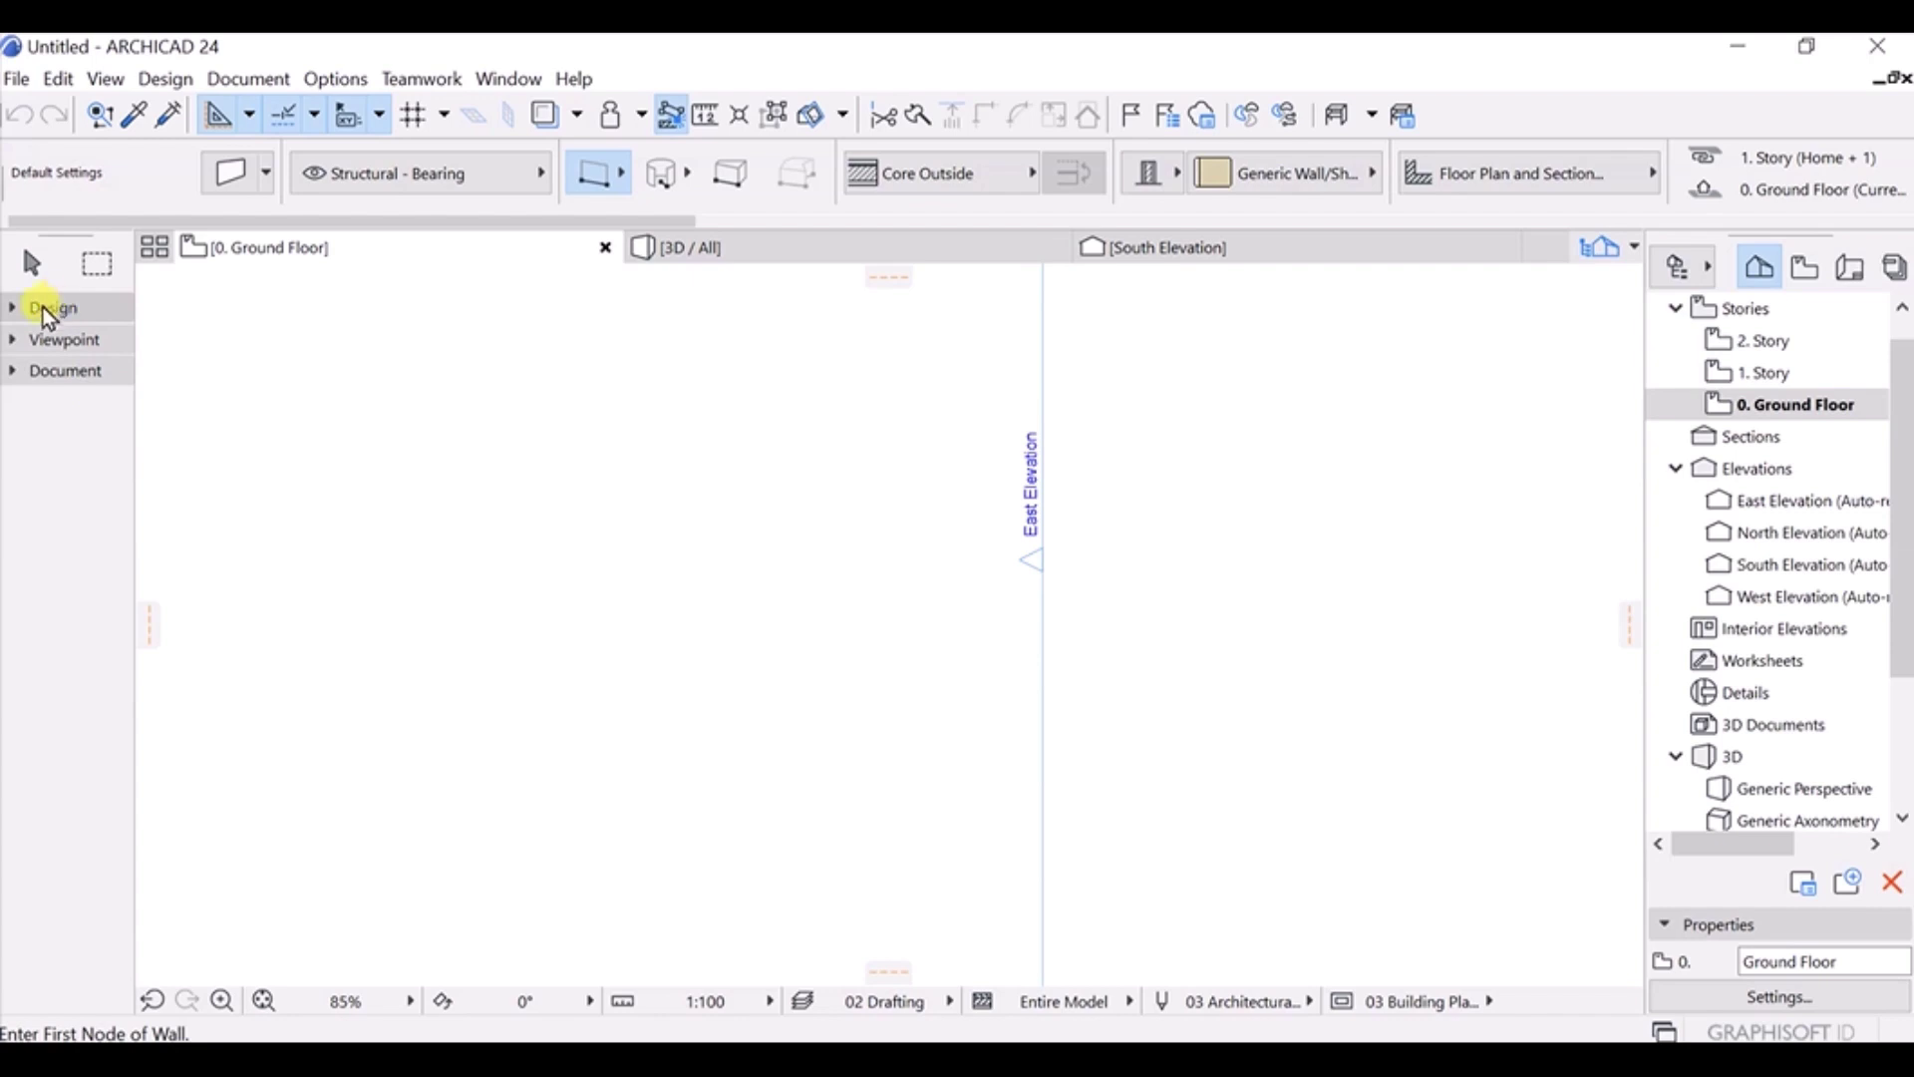
left_click(12, 307)
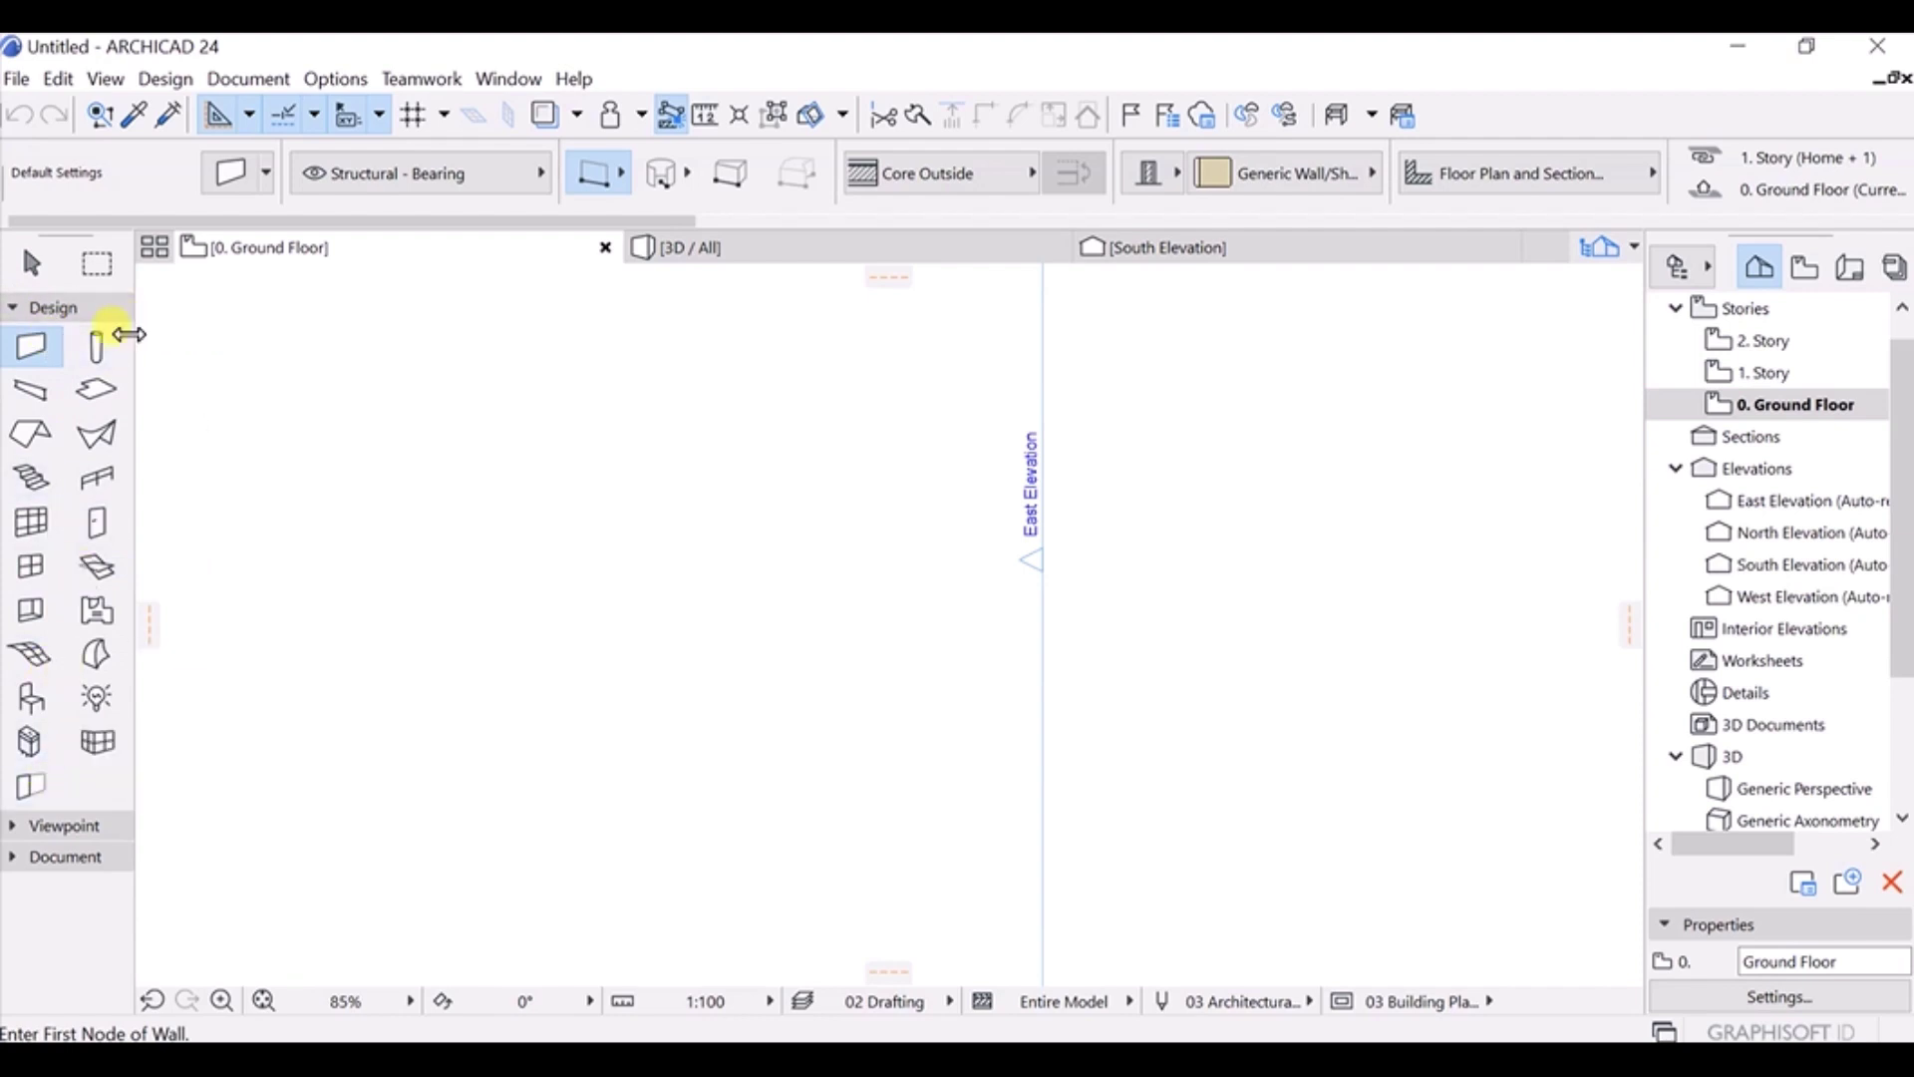
left_click_drag(128, 334, 69, 314)
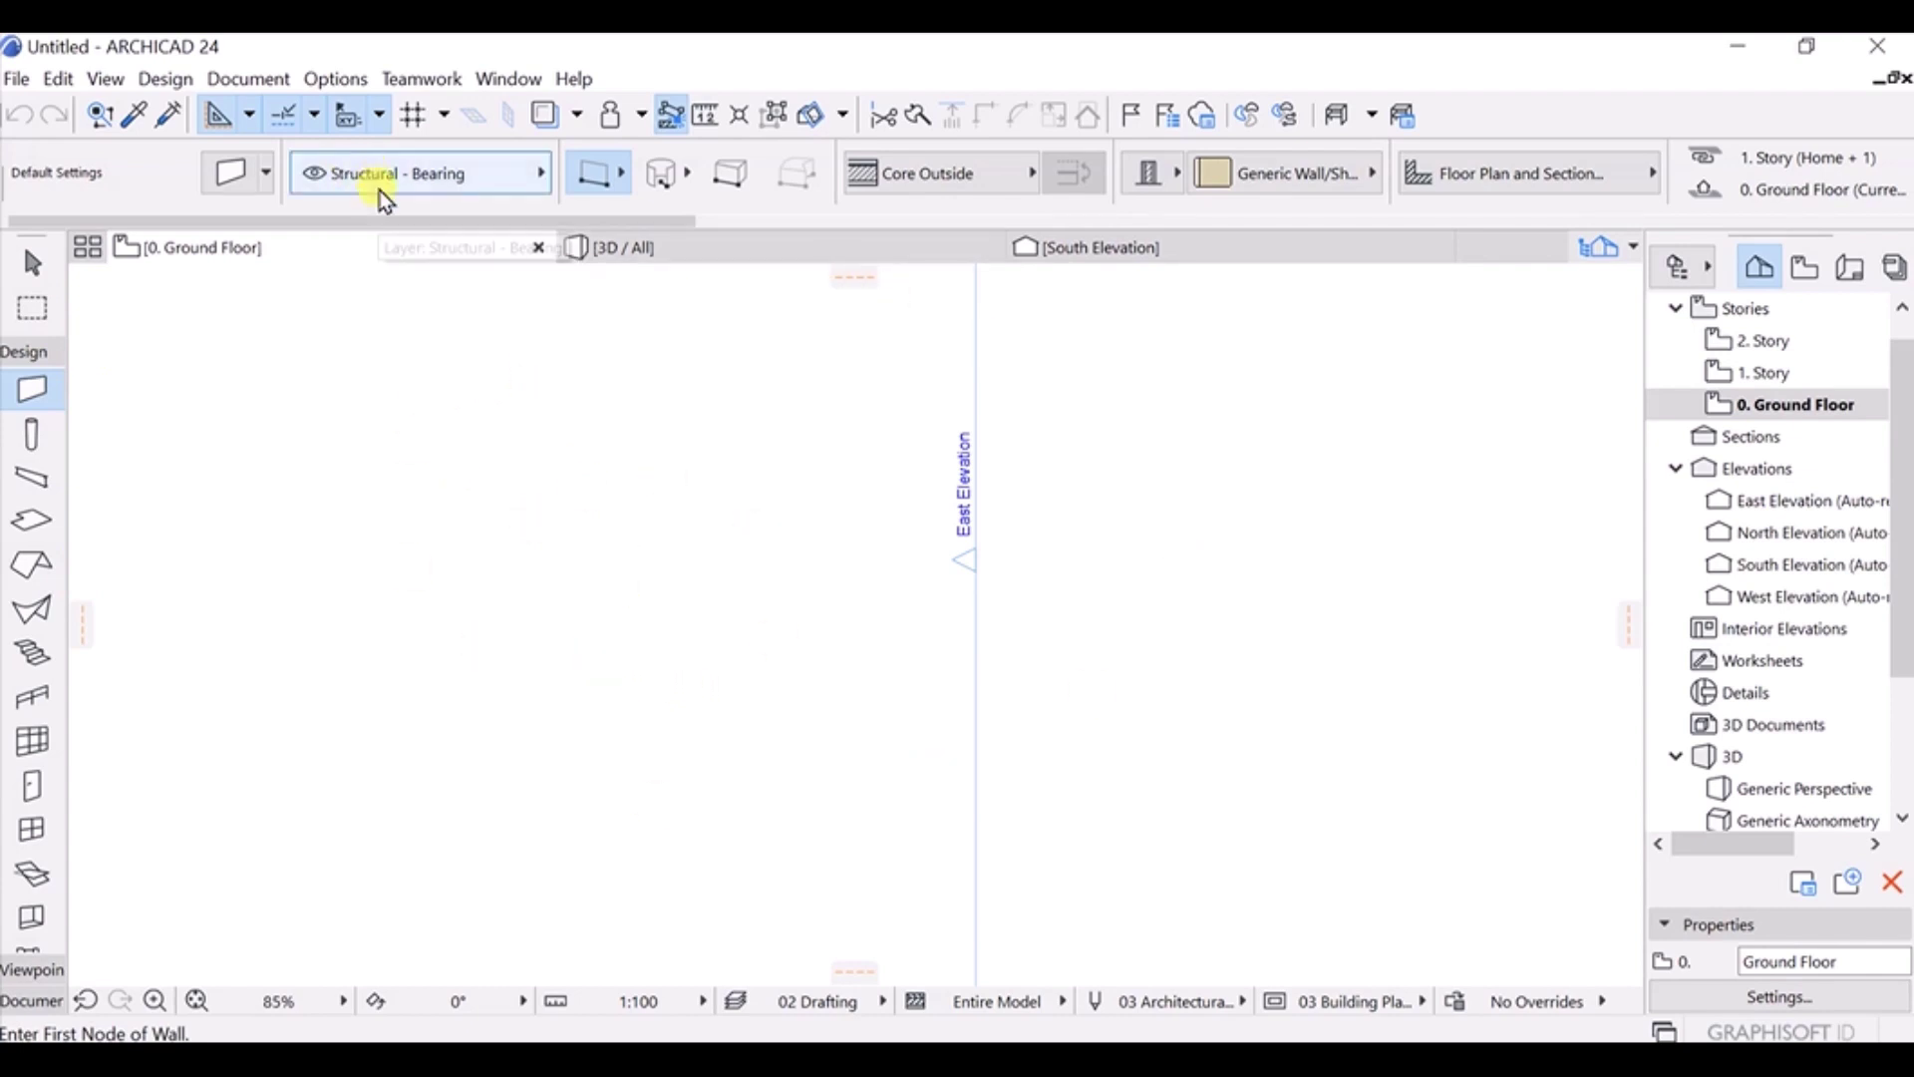
scroll(684, 157, "down", 3)
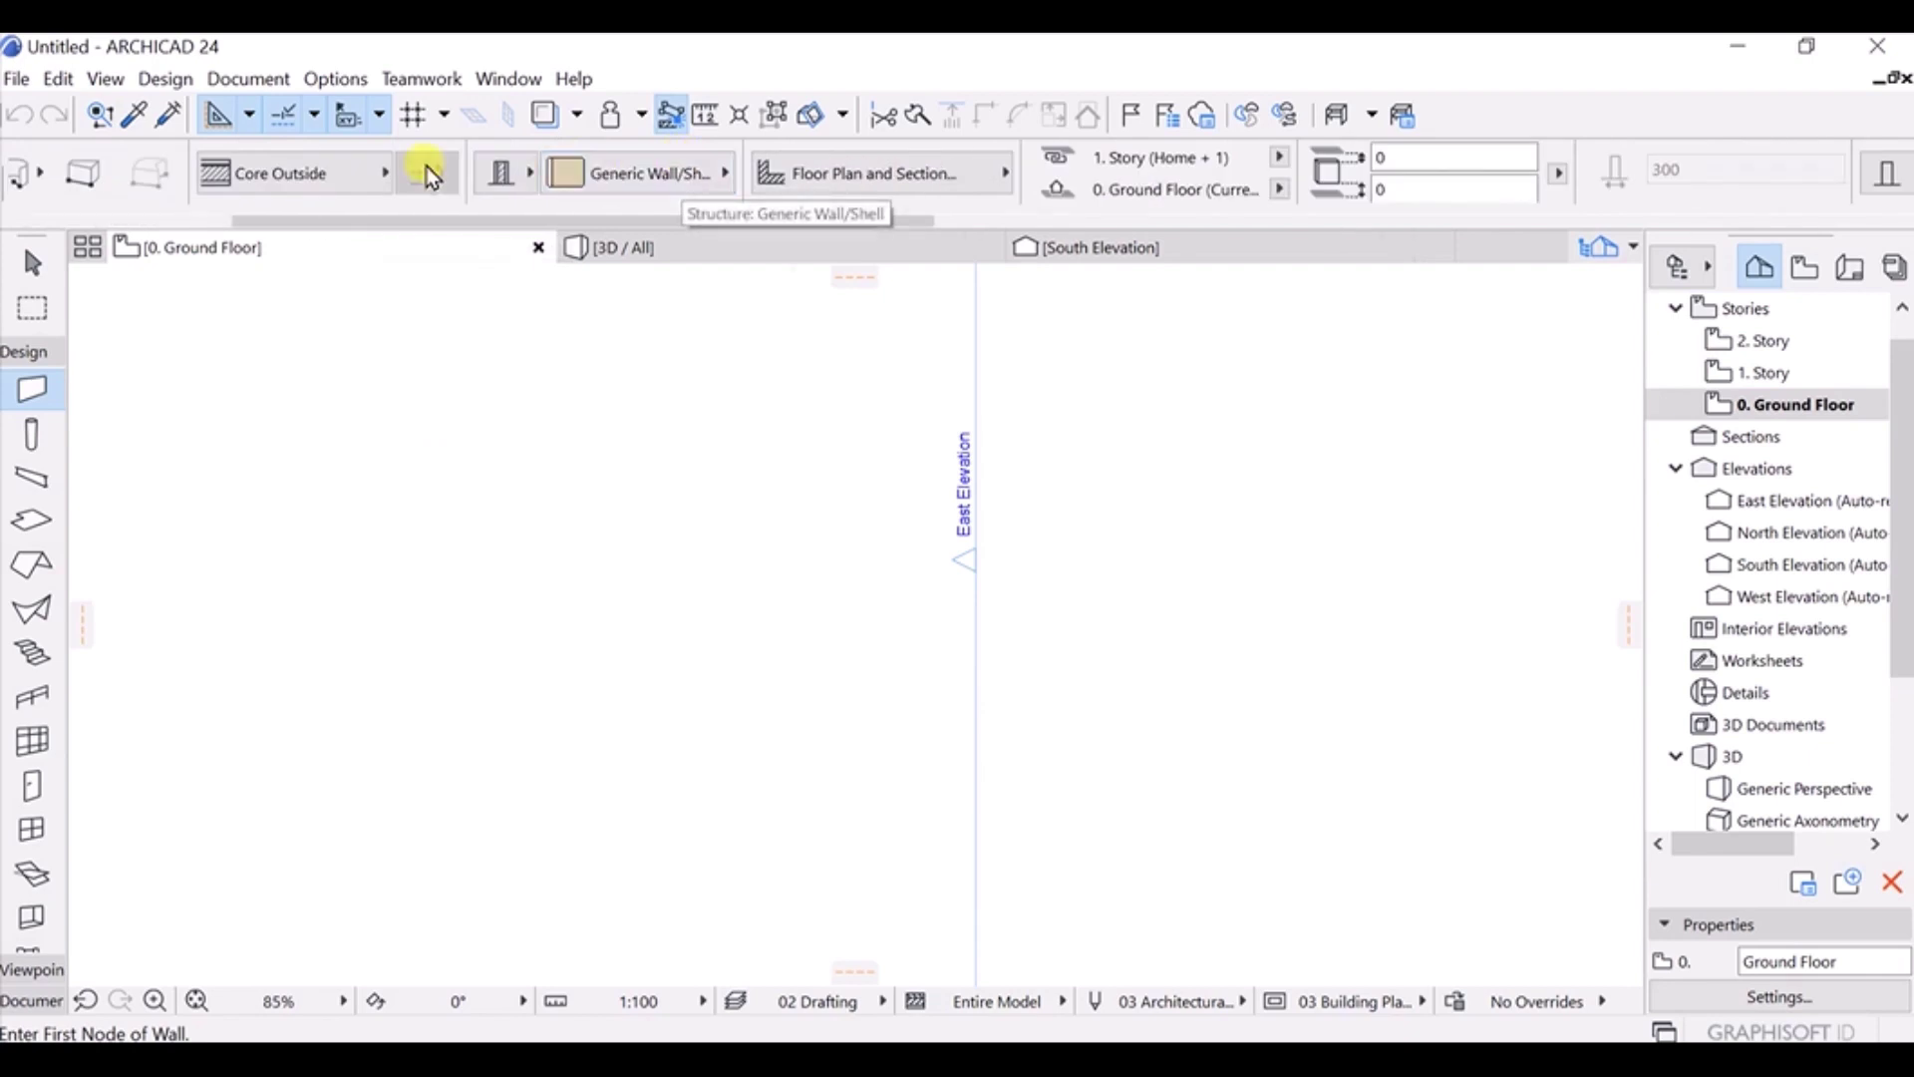
scroll(558, 177, "up", 3)
scroll(554, 177, "up", 2)
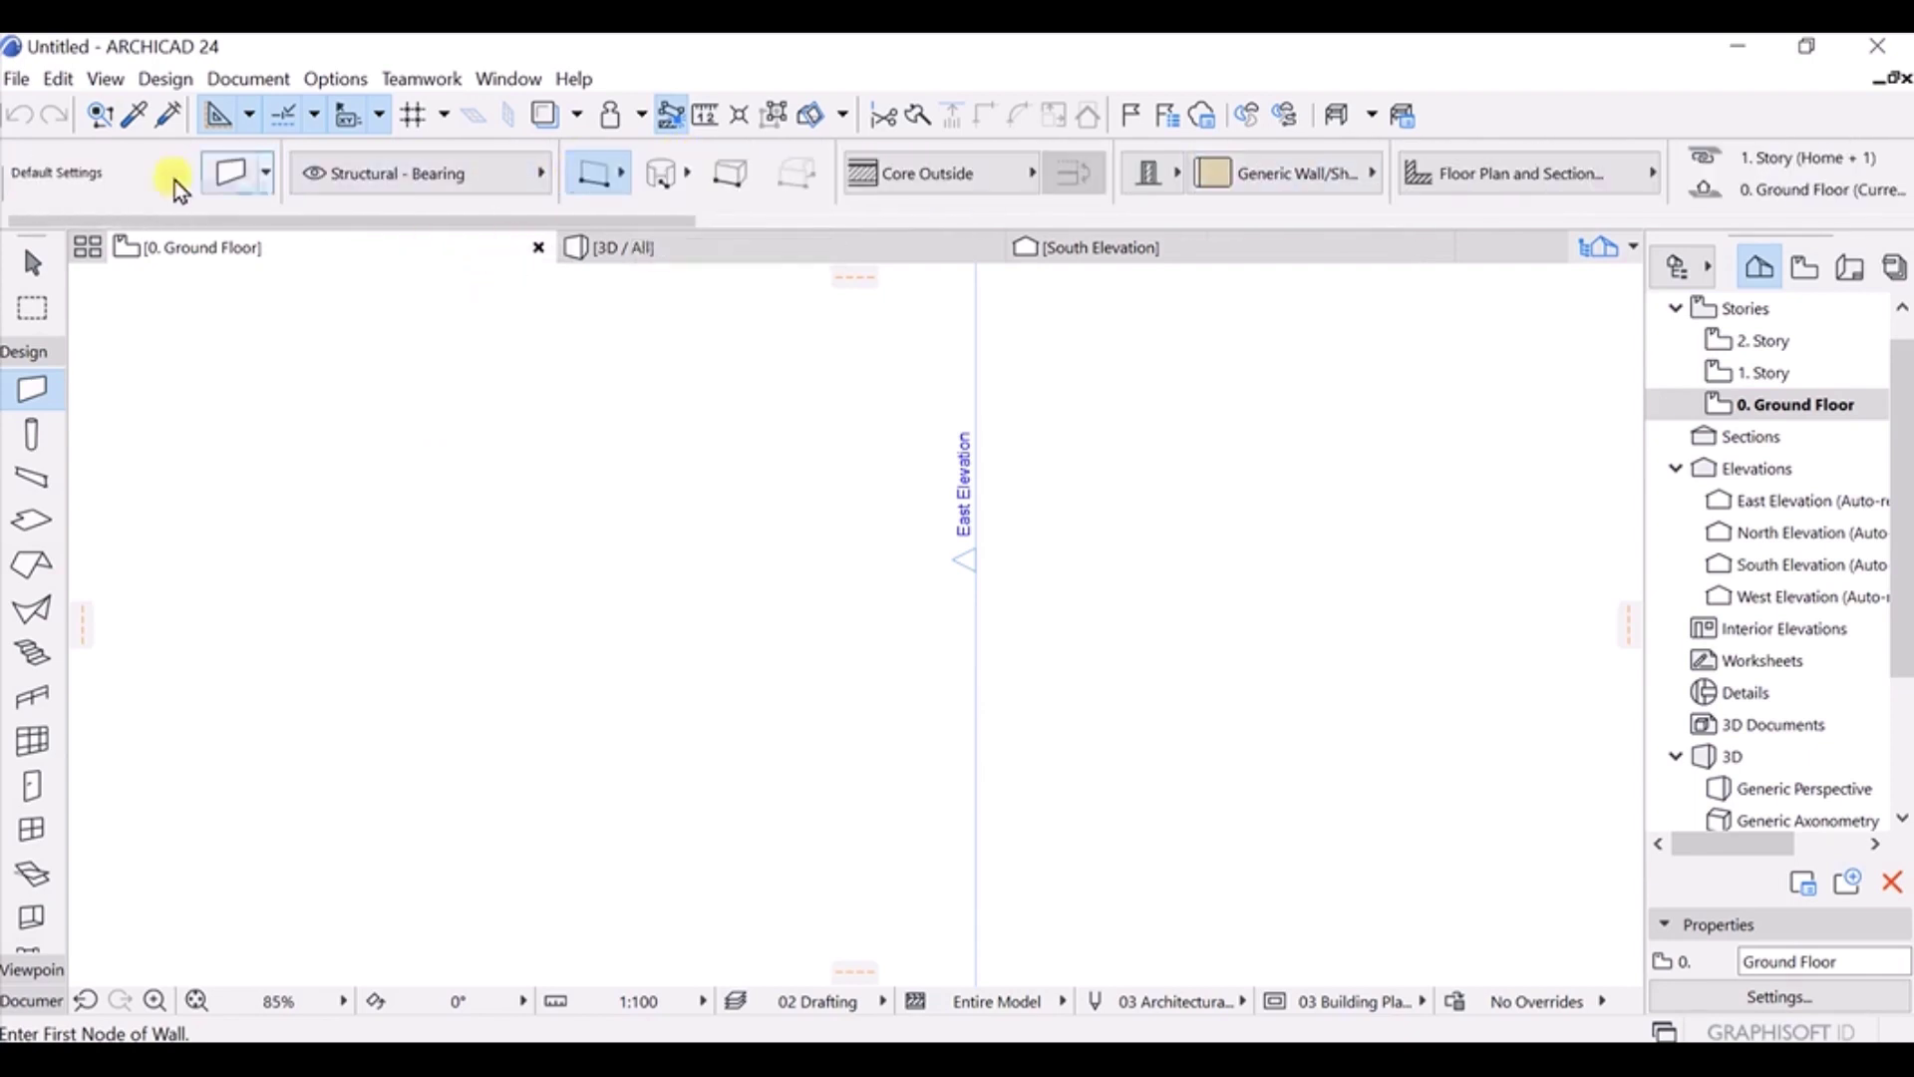
scroll(871, 166, "down", 3)
scroll(873, 172, "down", 6)
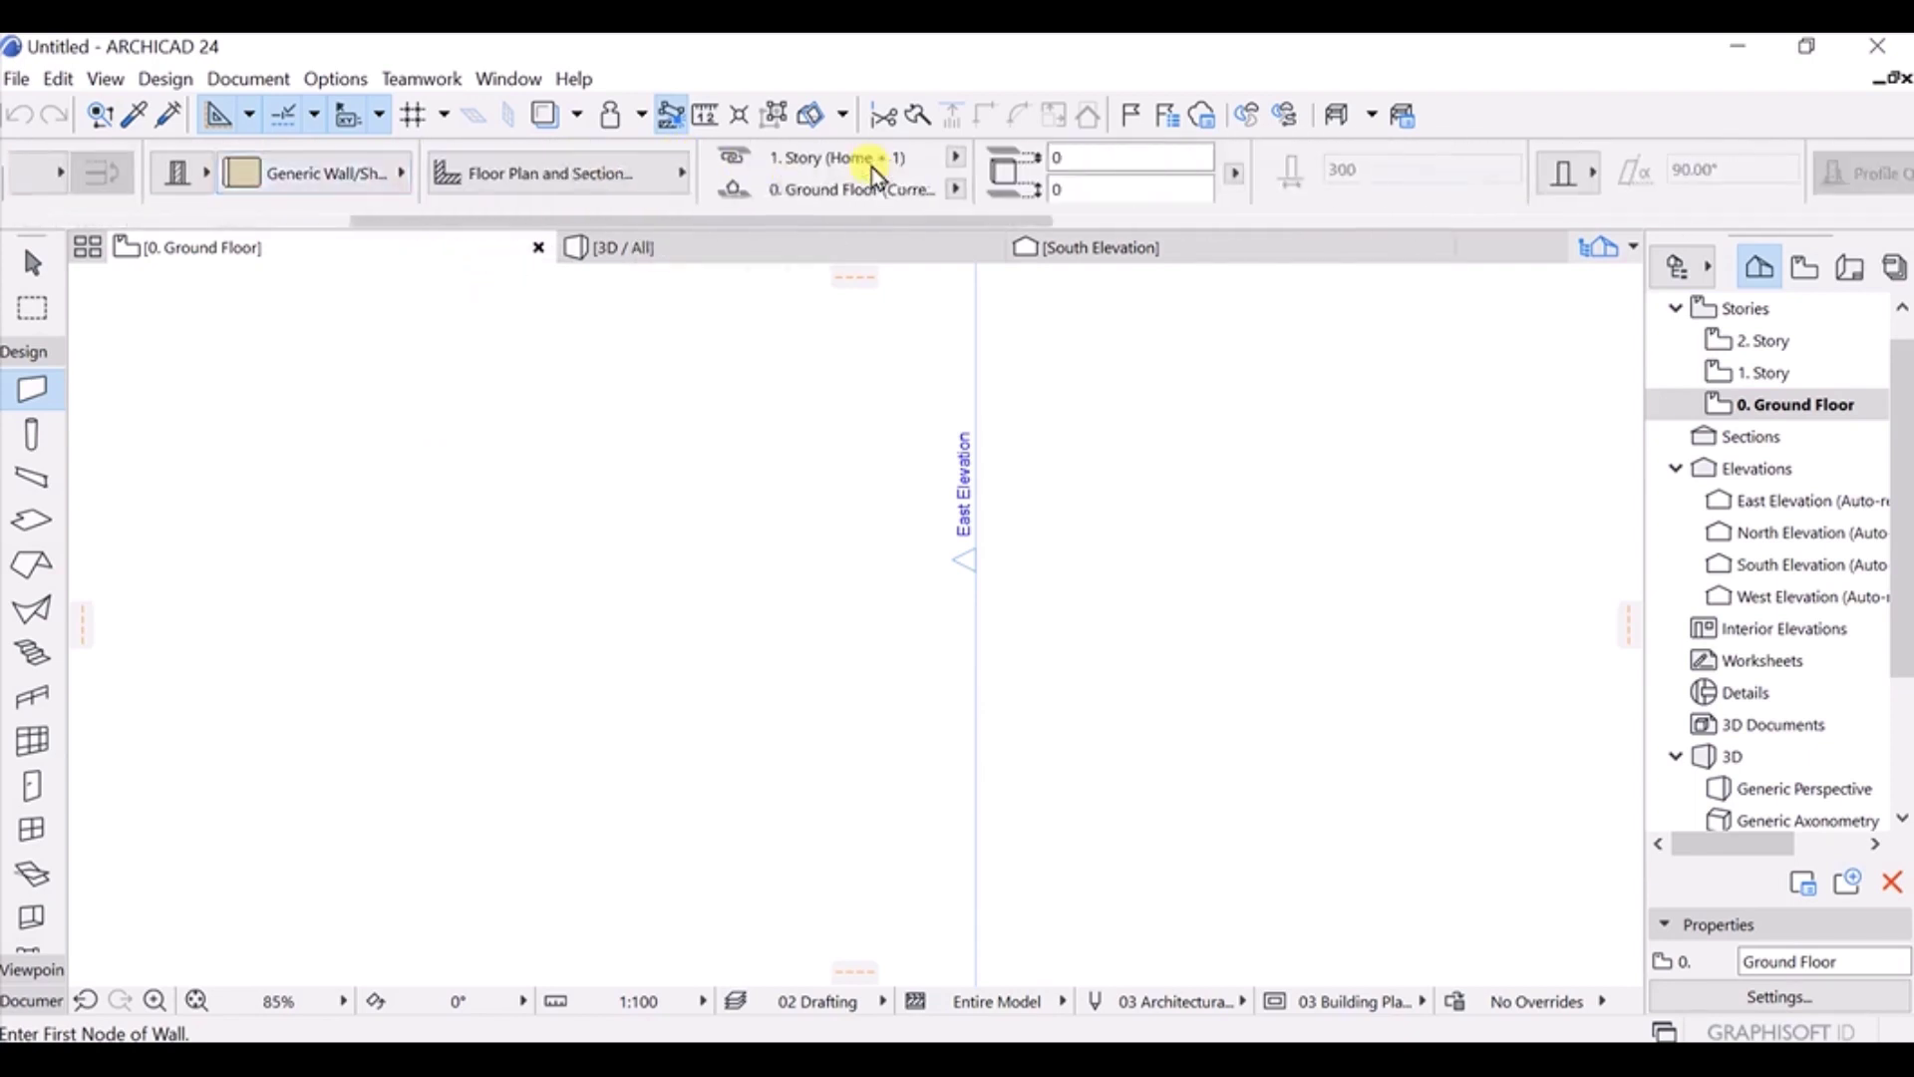
scroll(871, 165, "up", 6)
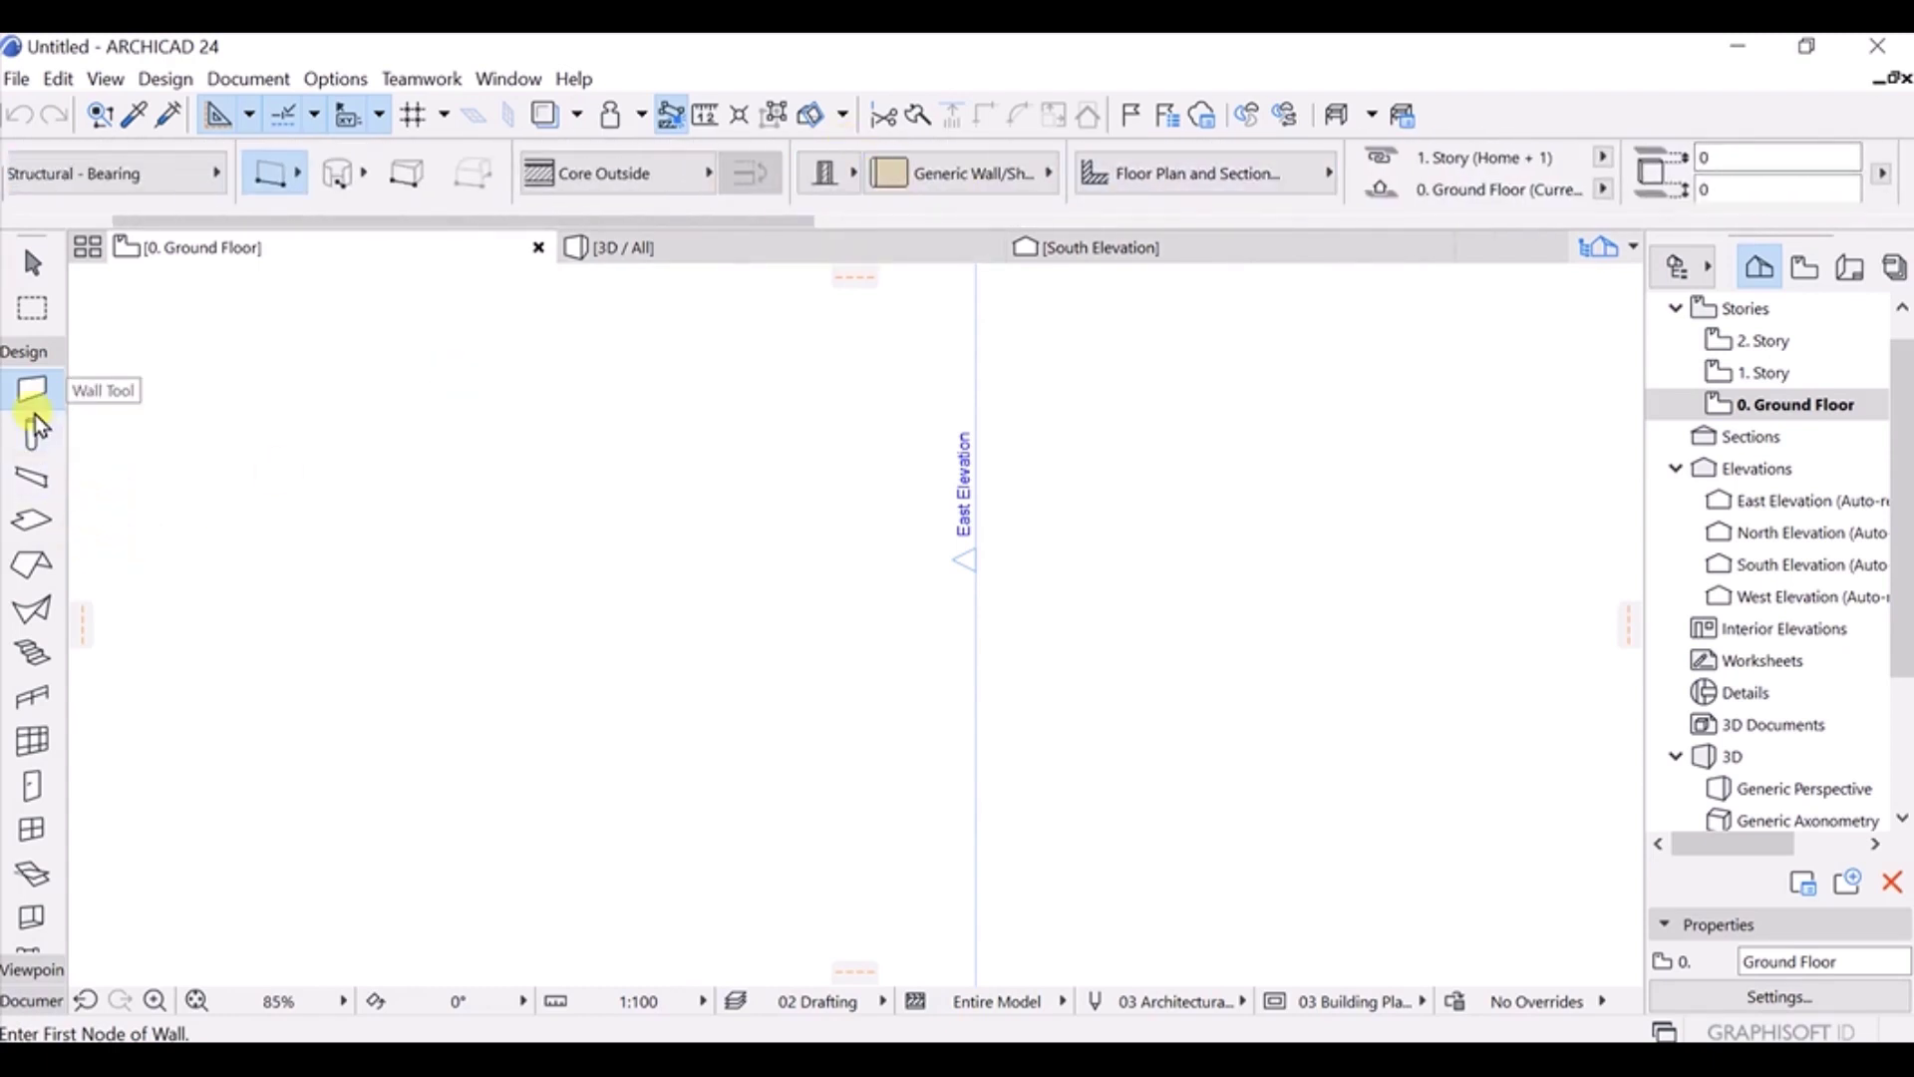
scroll(34, 414, "down", 4)
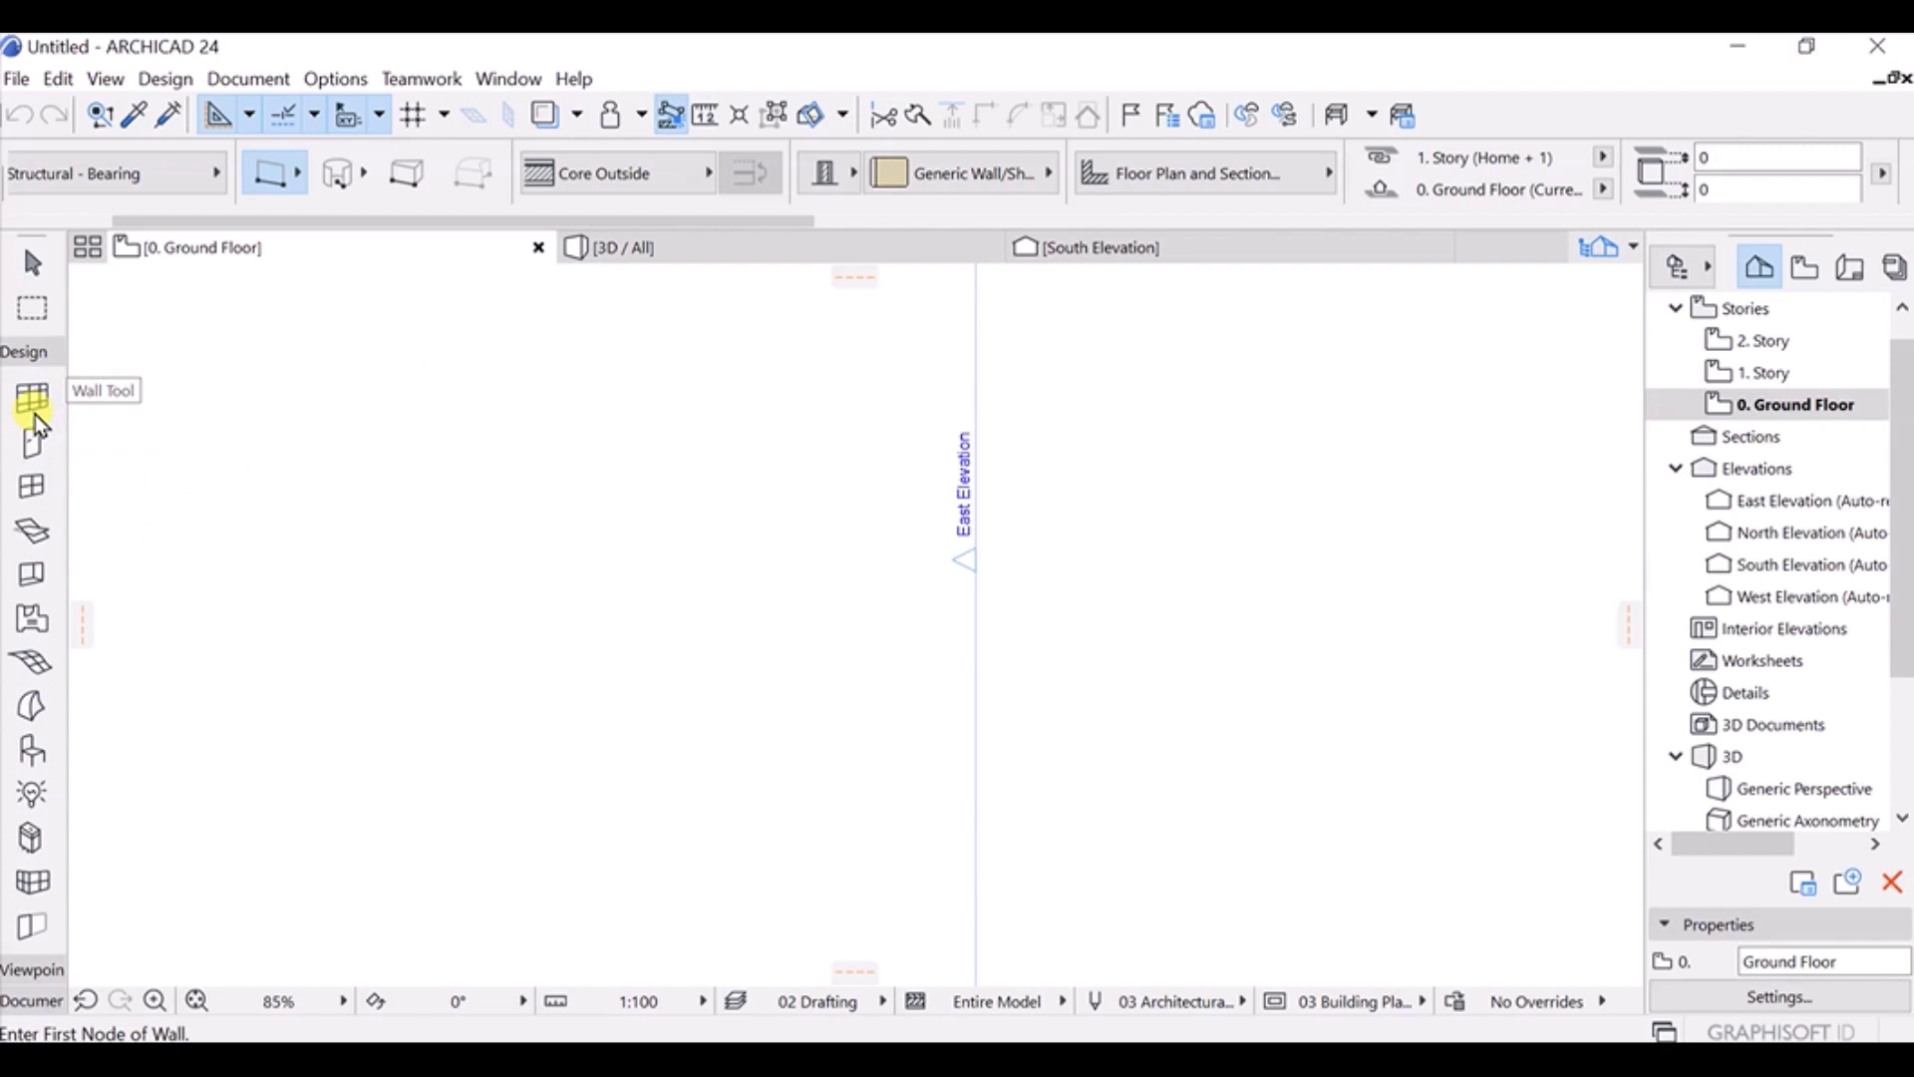
scroll(40, 427, "up", 4)
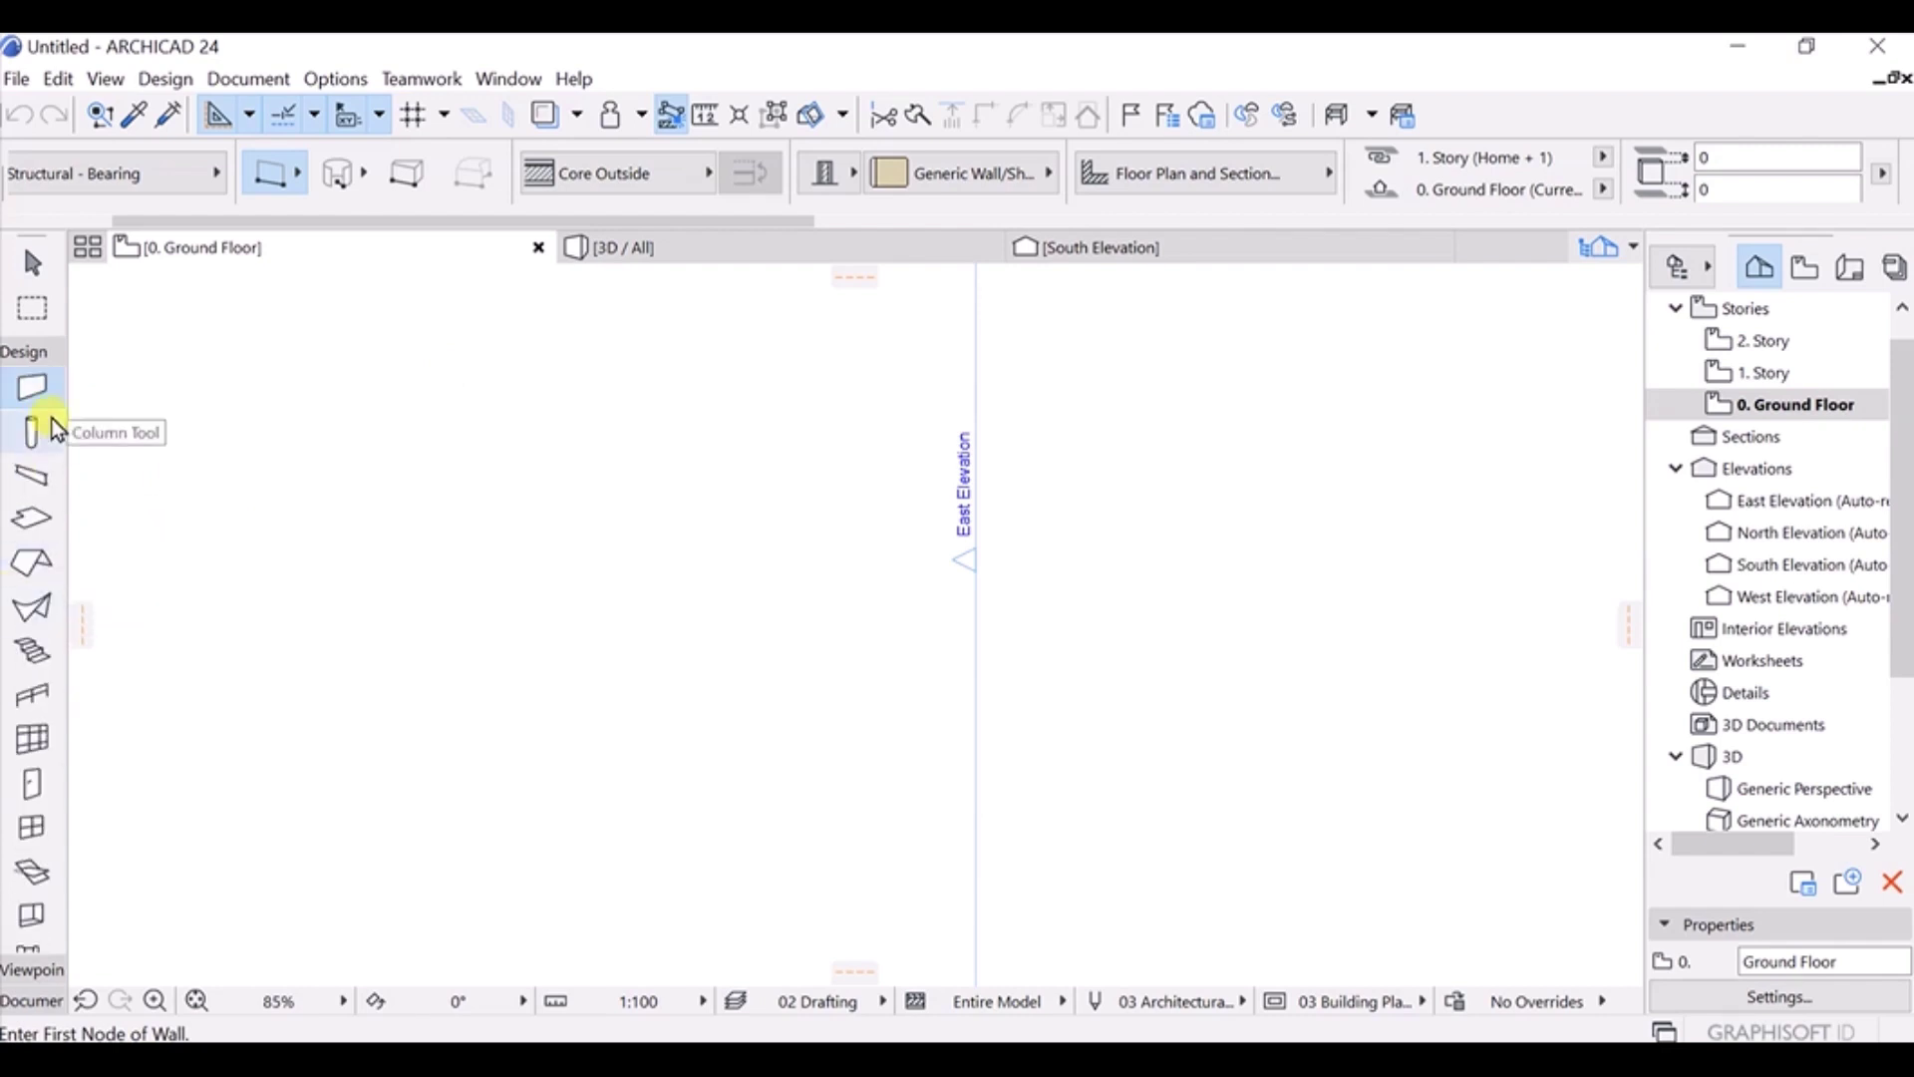
scroll(588, 187, "up", 3)
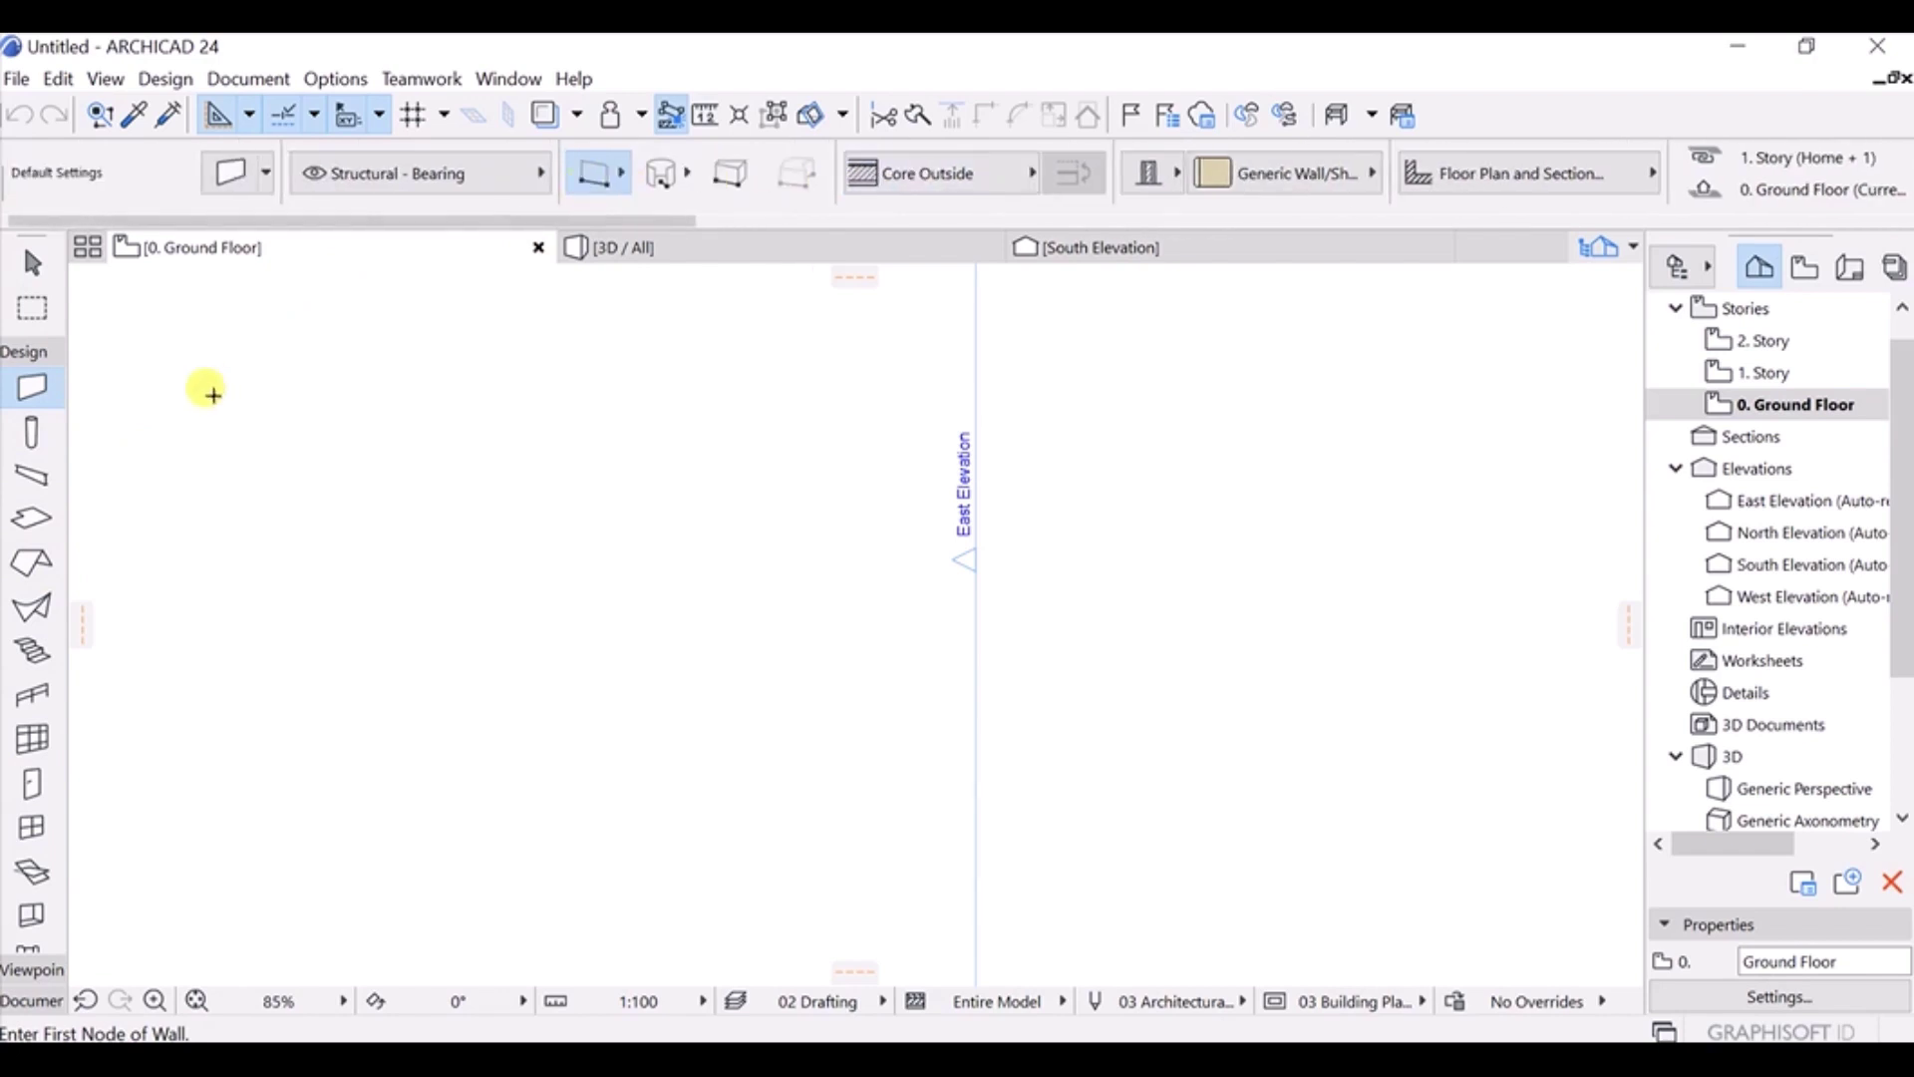
Dock the Toolbox on the right beside the Navigator, then dock it back on the left edge.
scroll(30, 481, "down", 4)
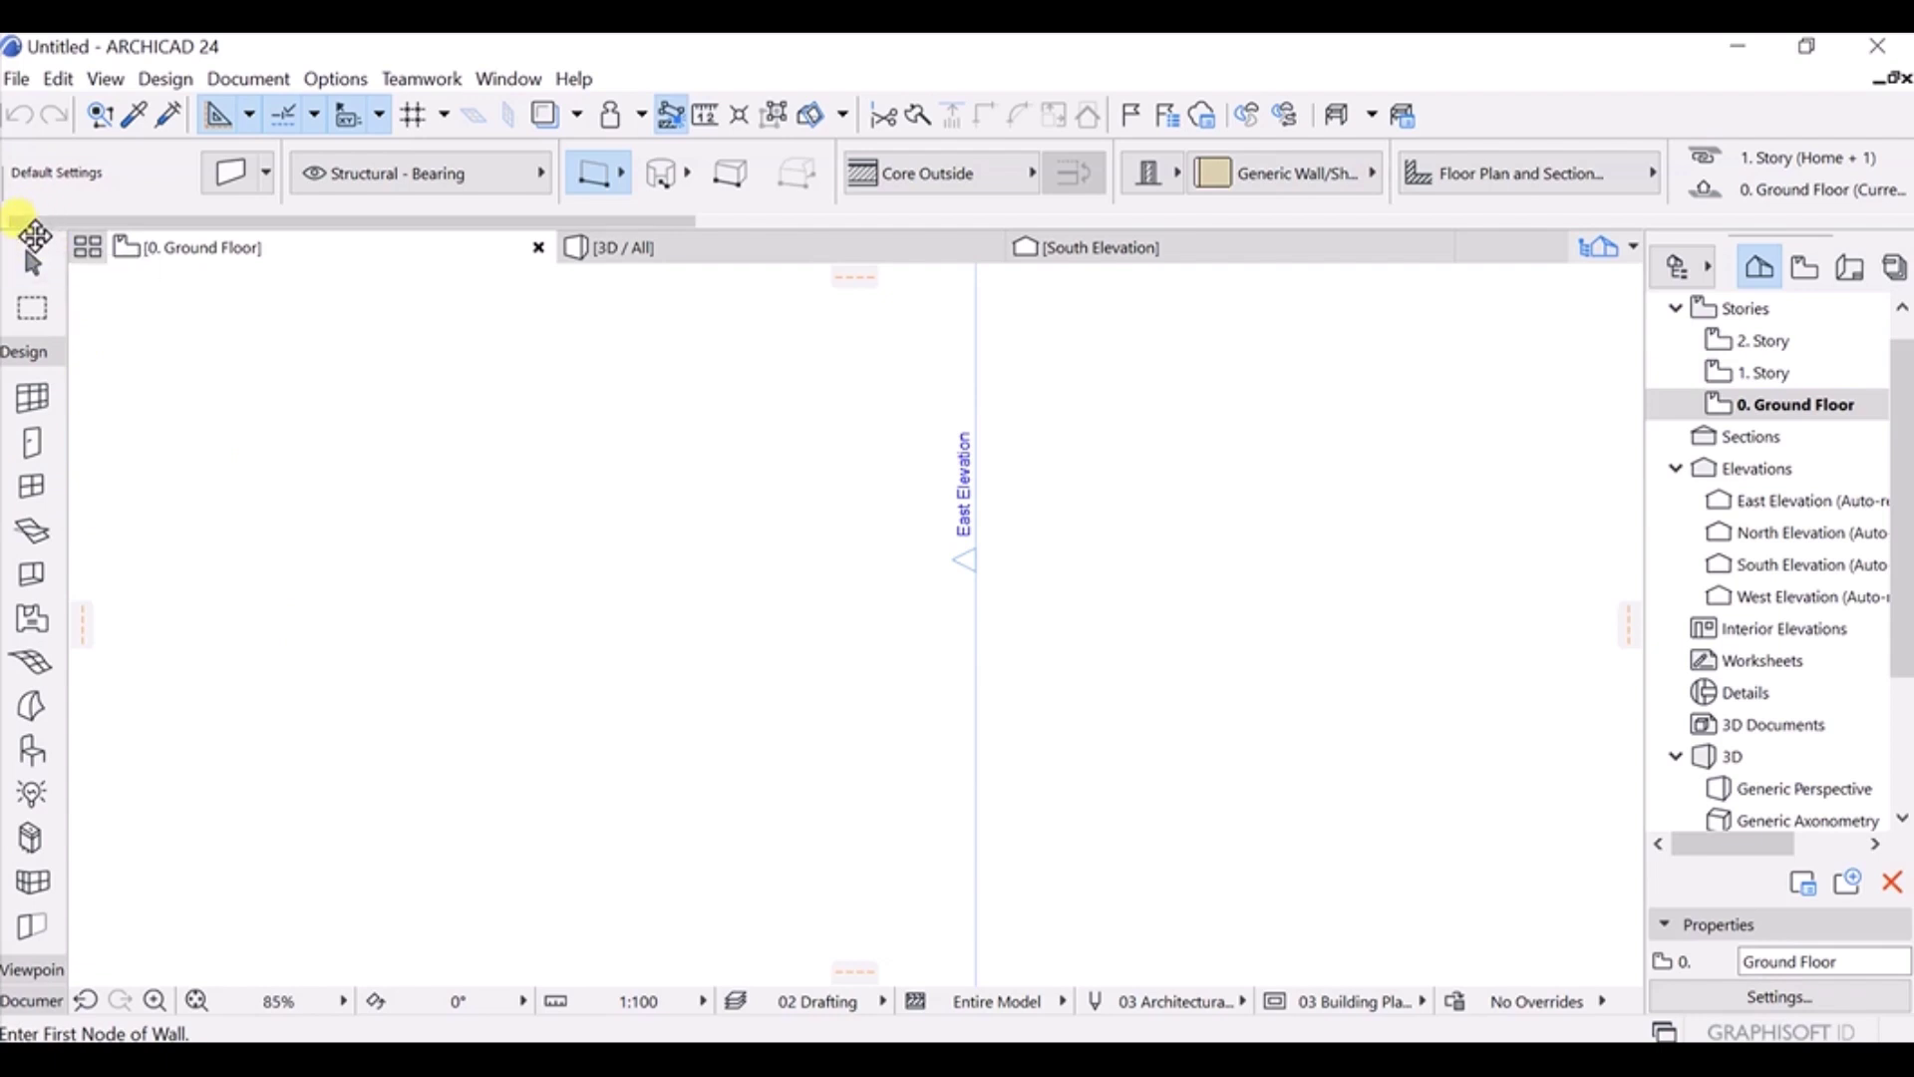
left_click_drag(34, 243, 409, 256)
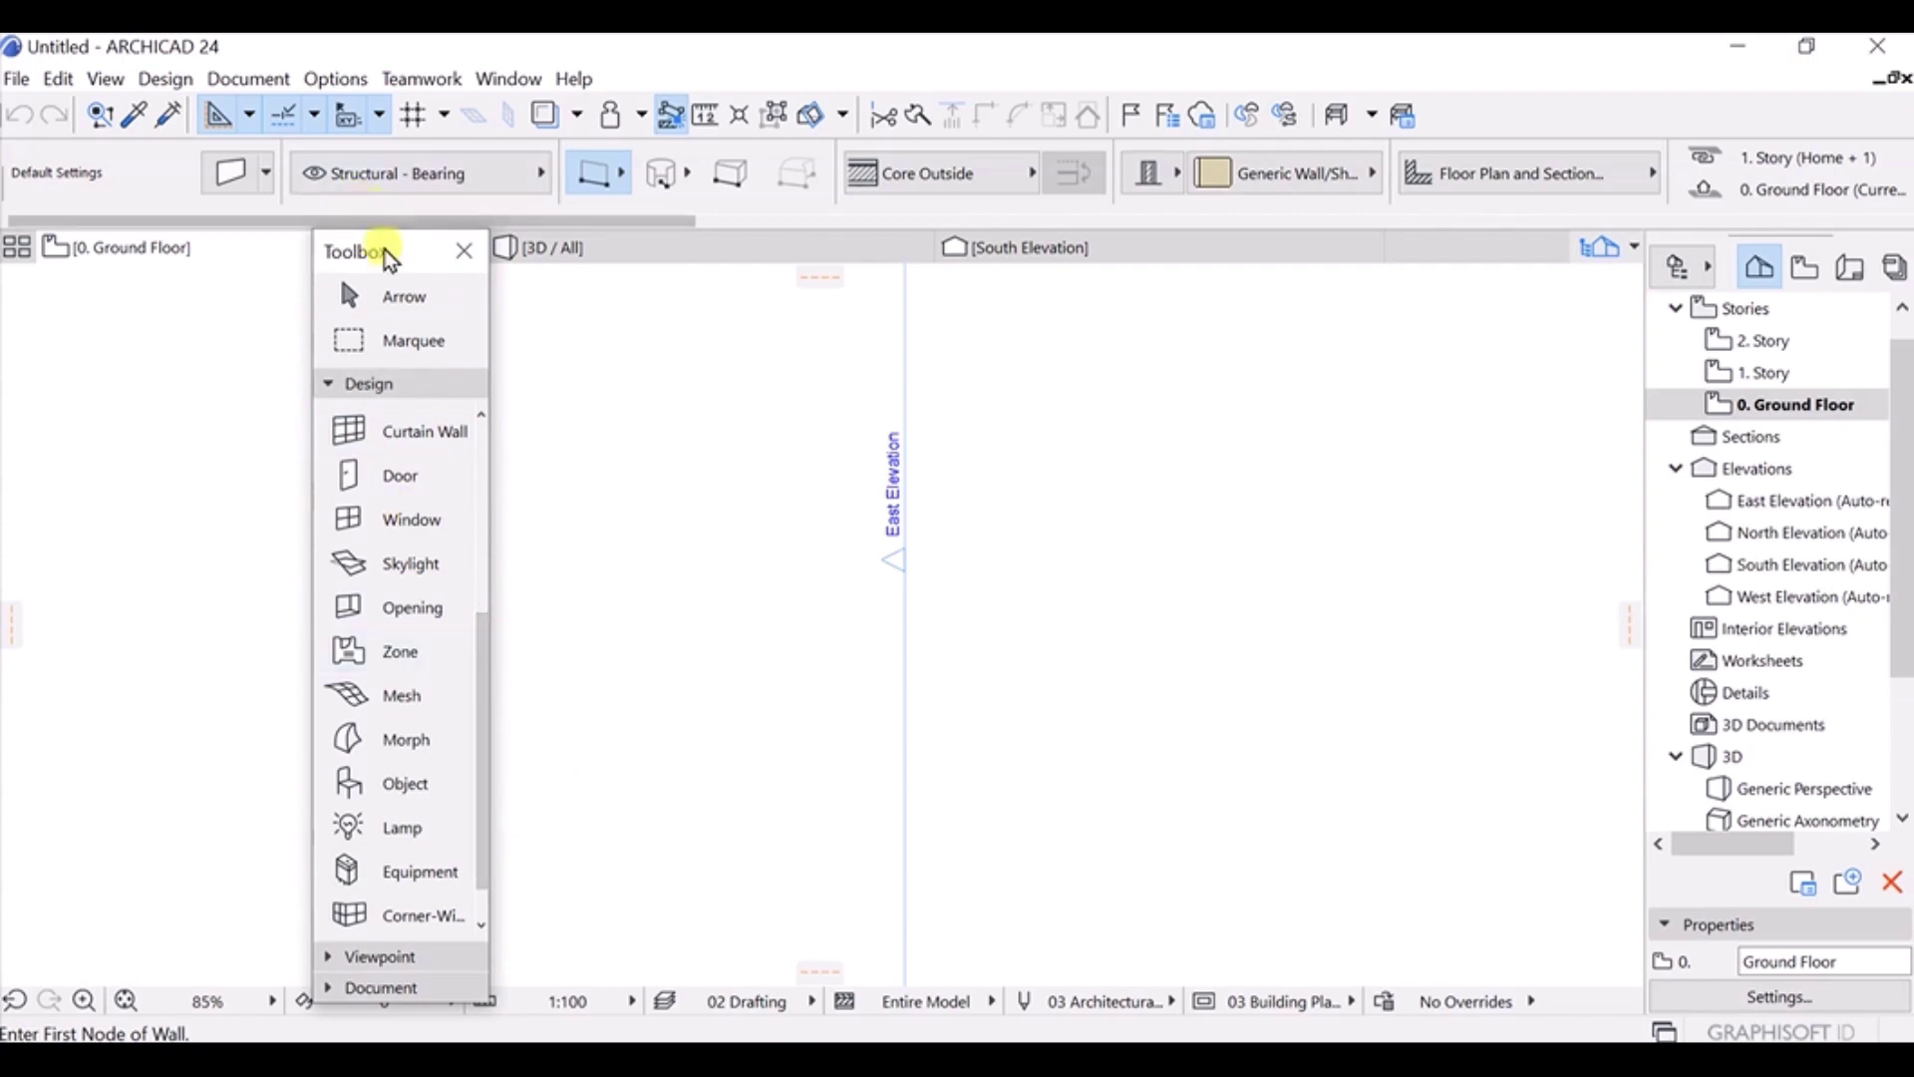
left_click_drag(389, 259, 1599, 244)
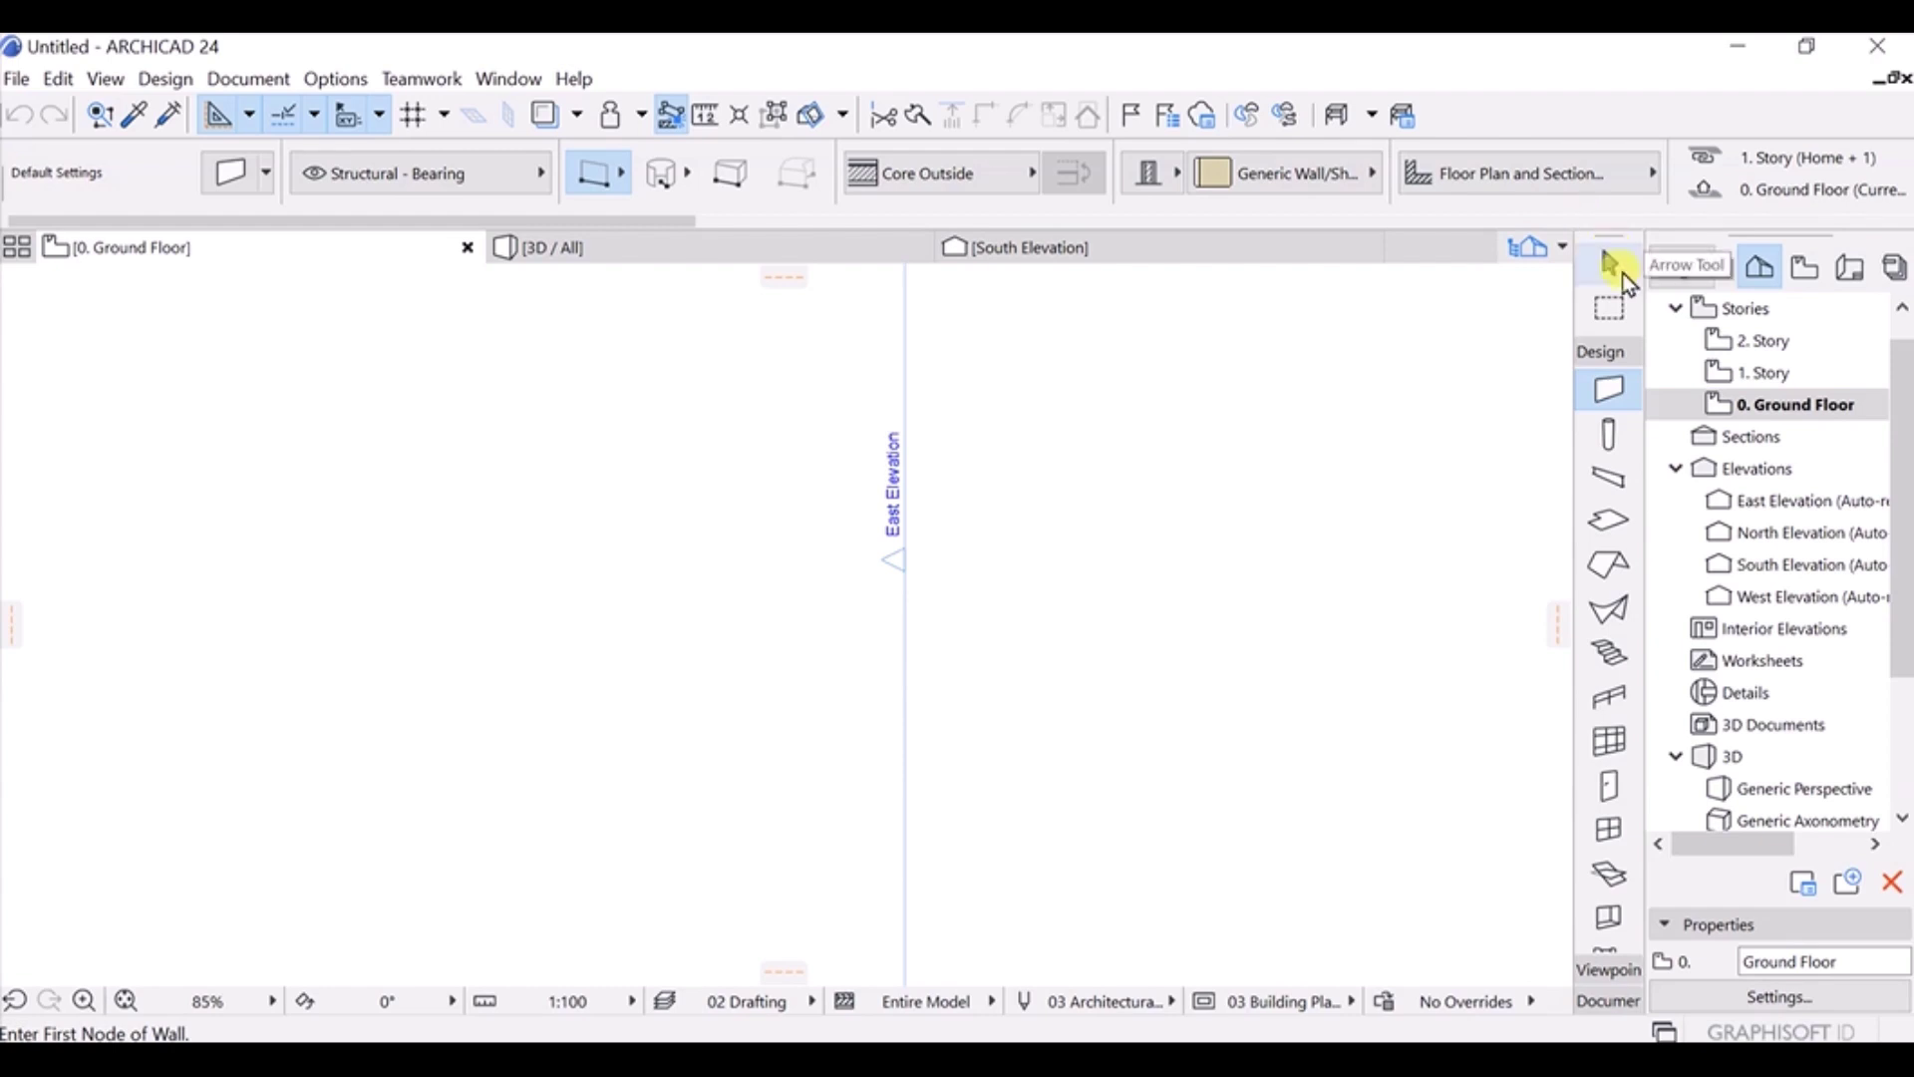
left_click_drag(1611, 241, 8, 294)
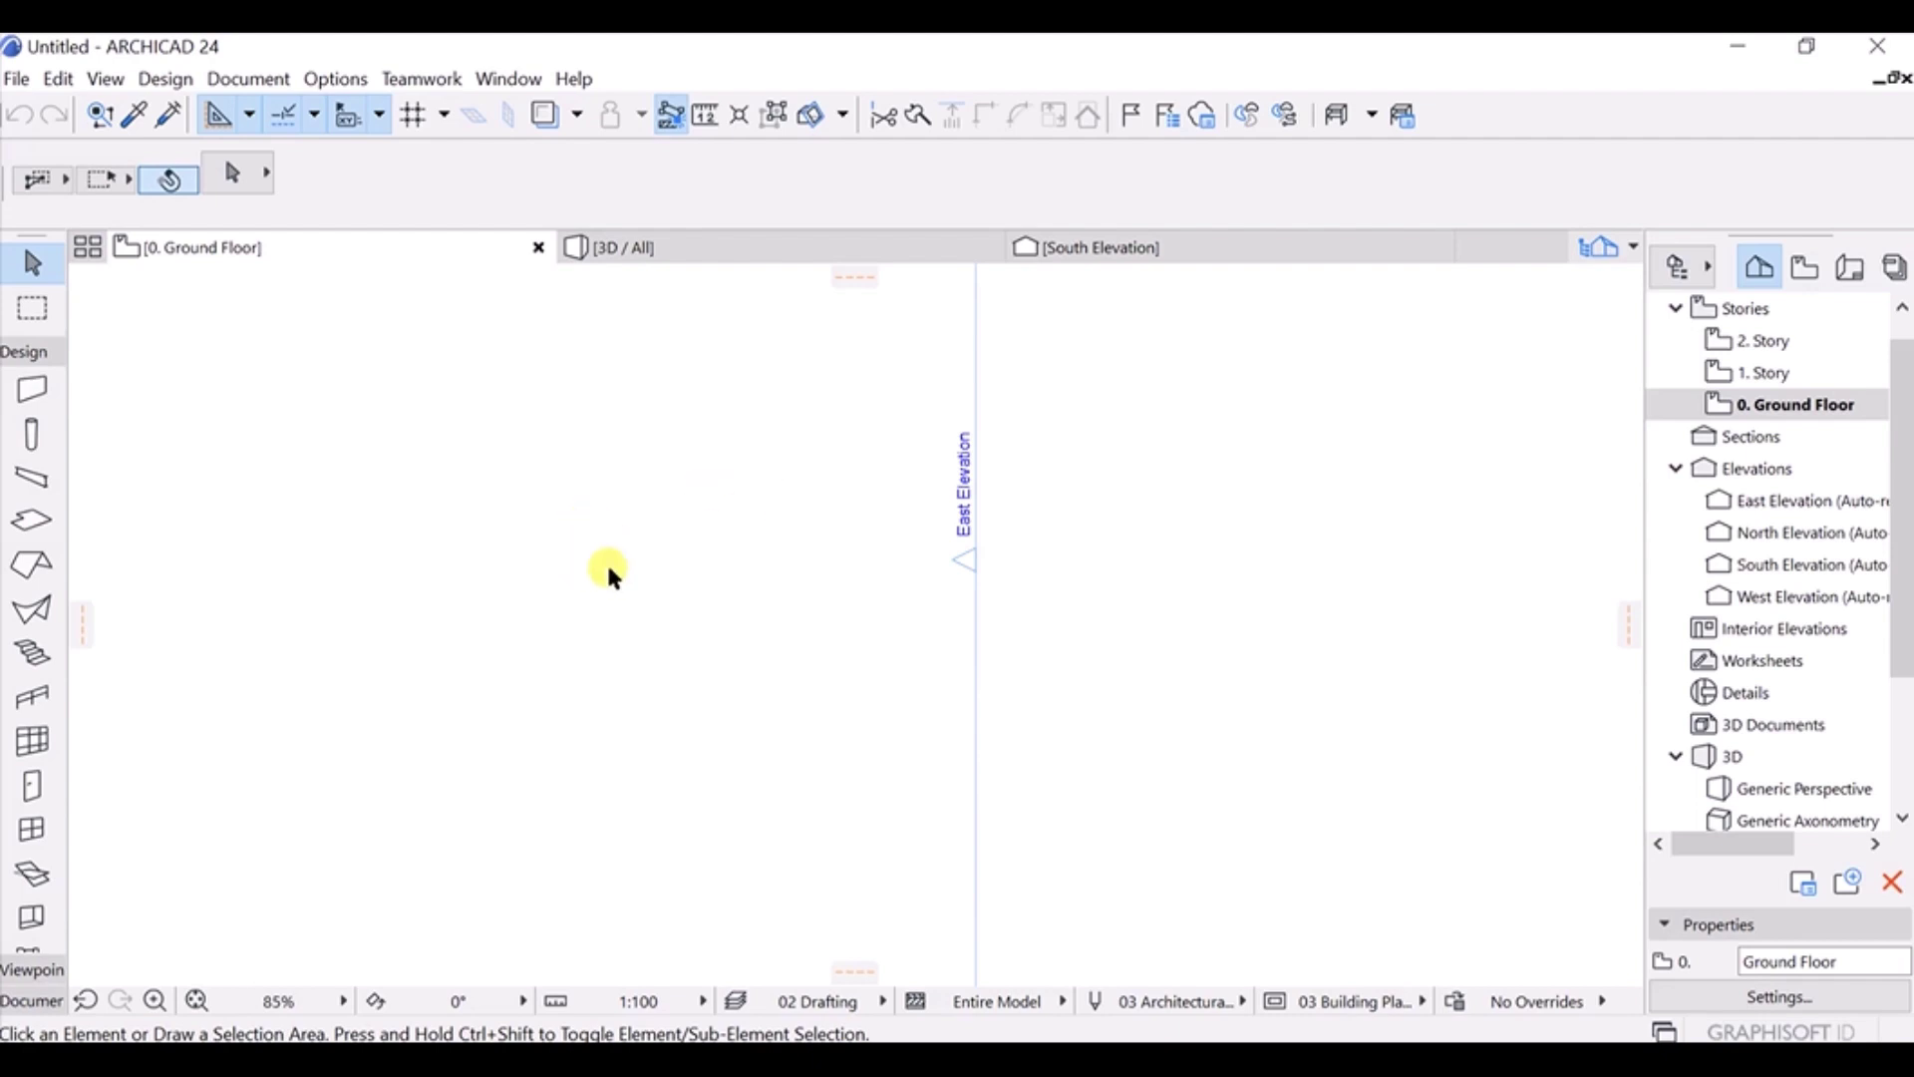
Activate the Wall tool (Core Outside, Generic Wall, 300 height) and scroll through its Info Box.
left_click(56, 397)
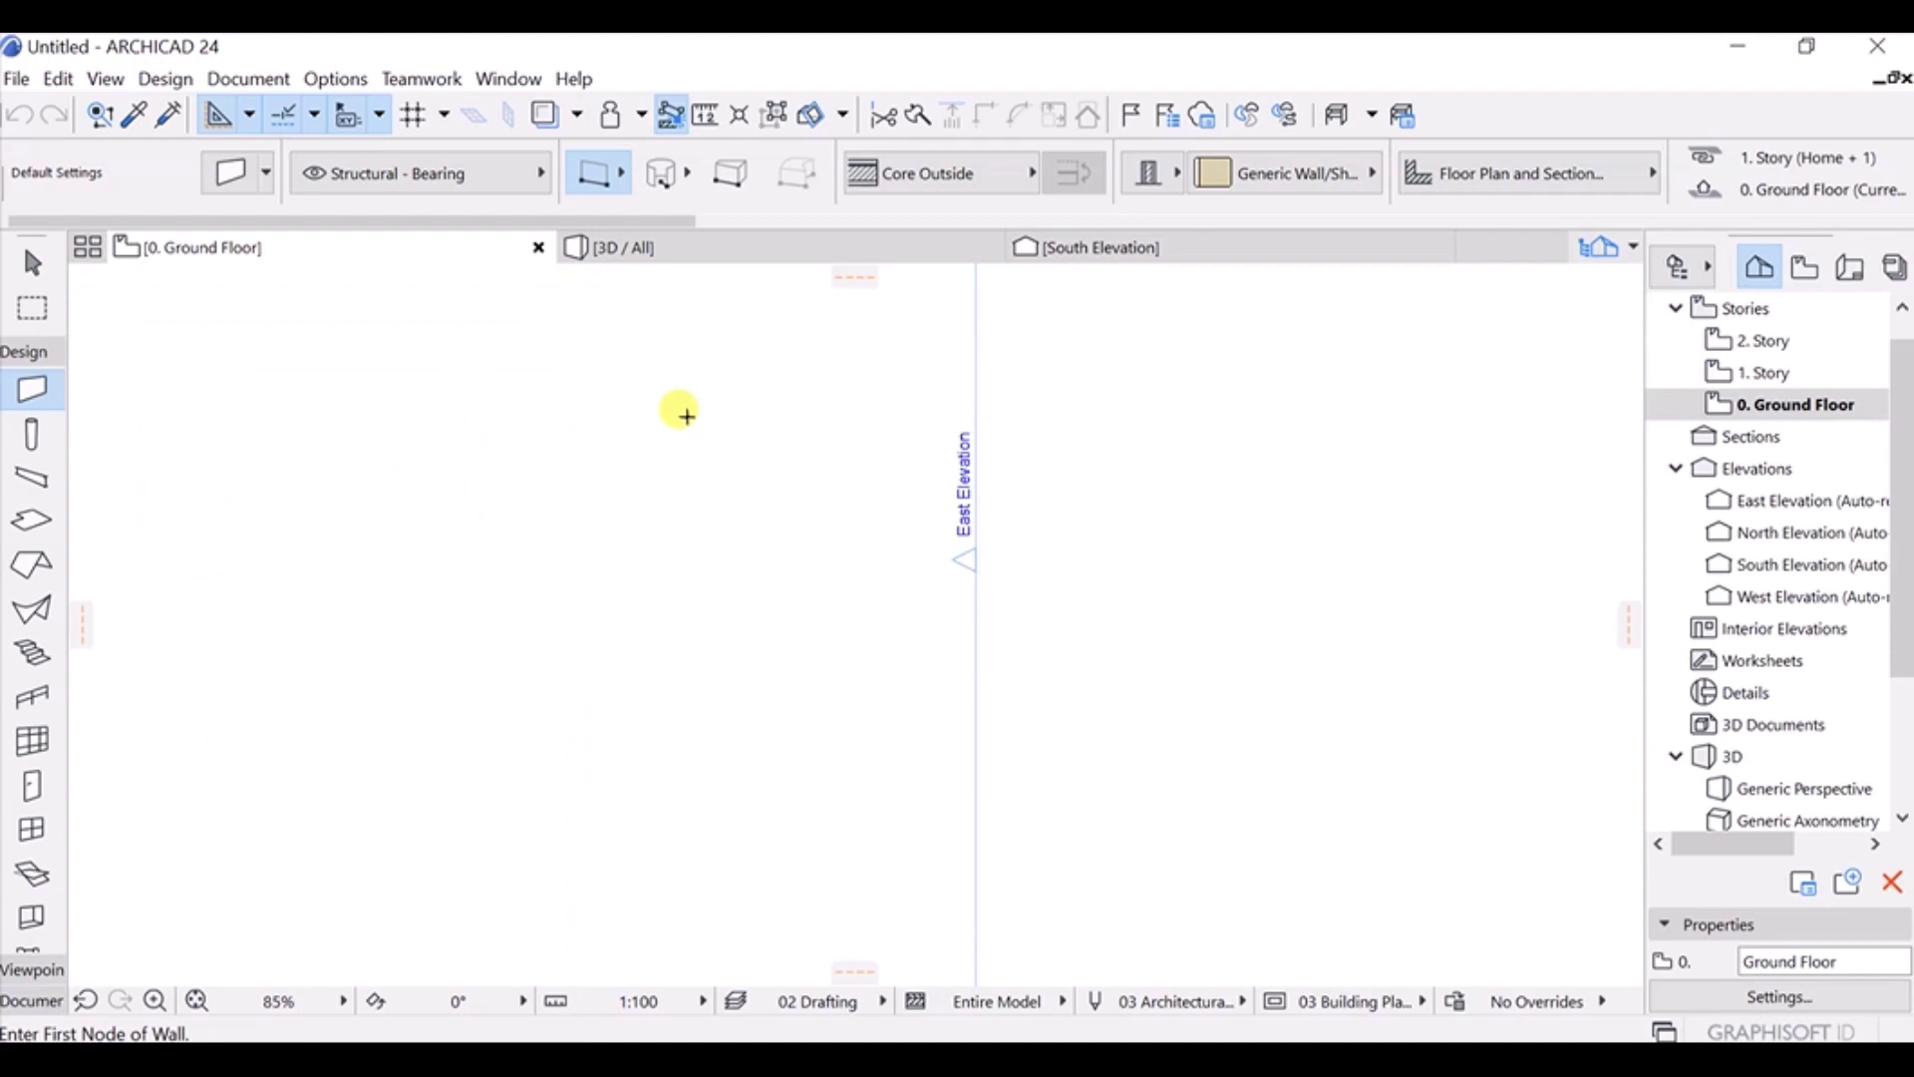
key("Escape")
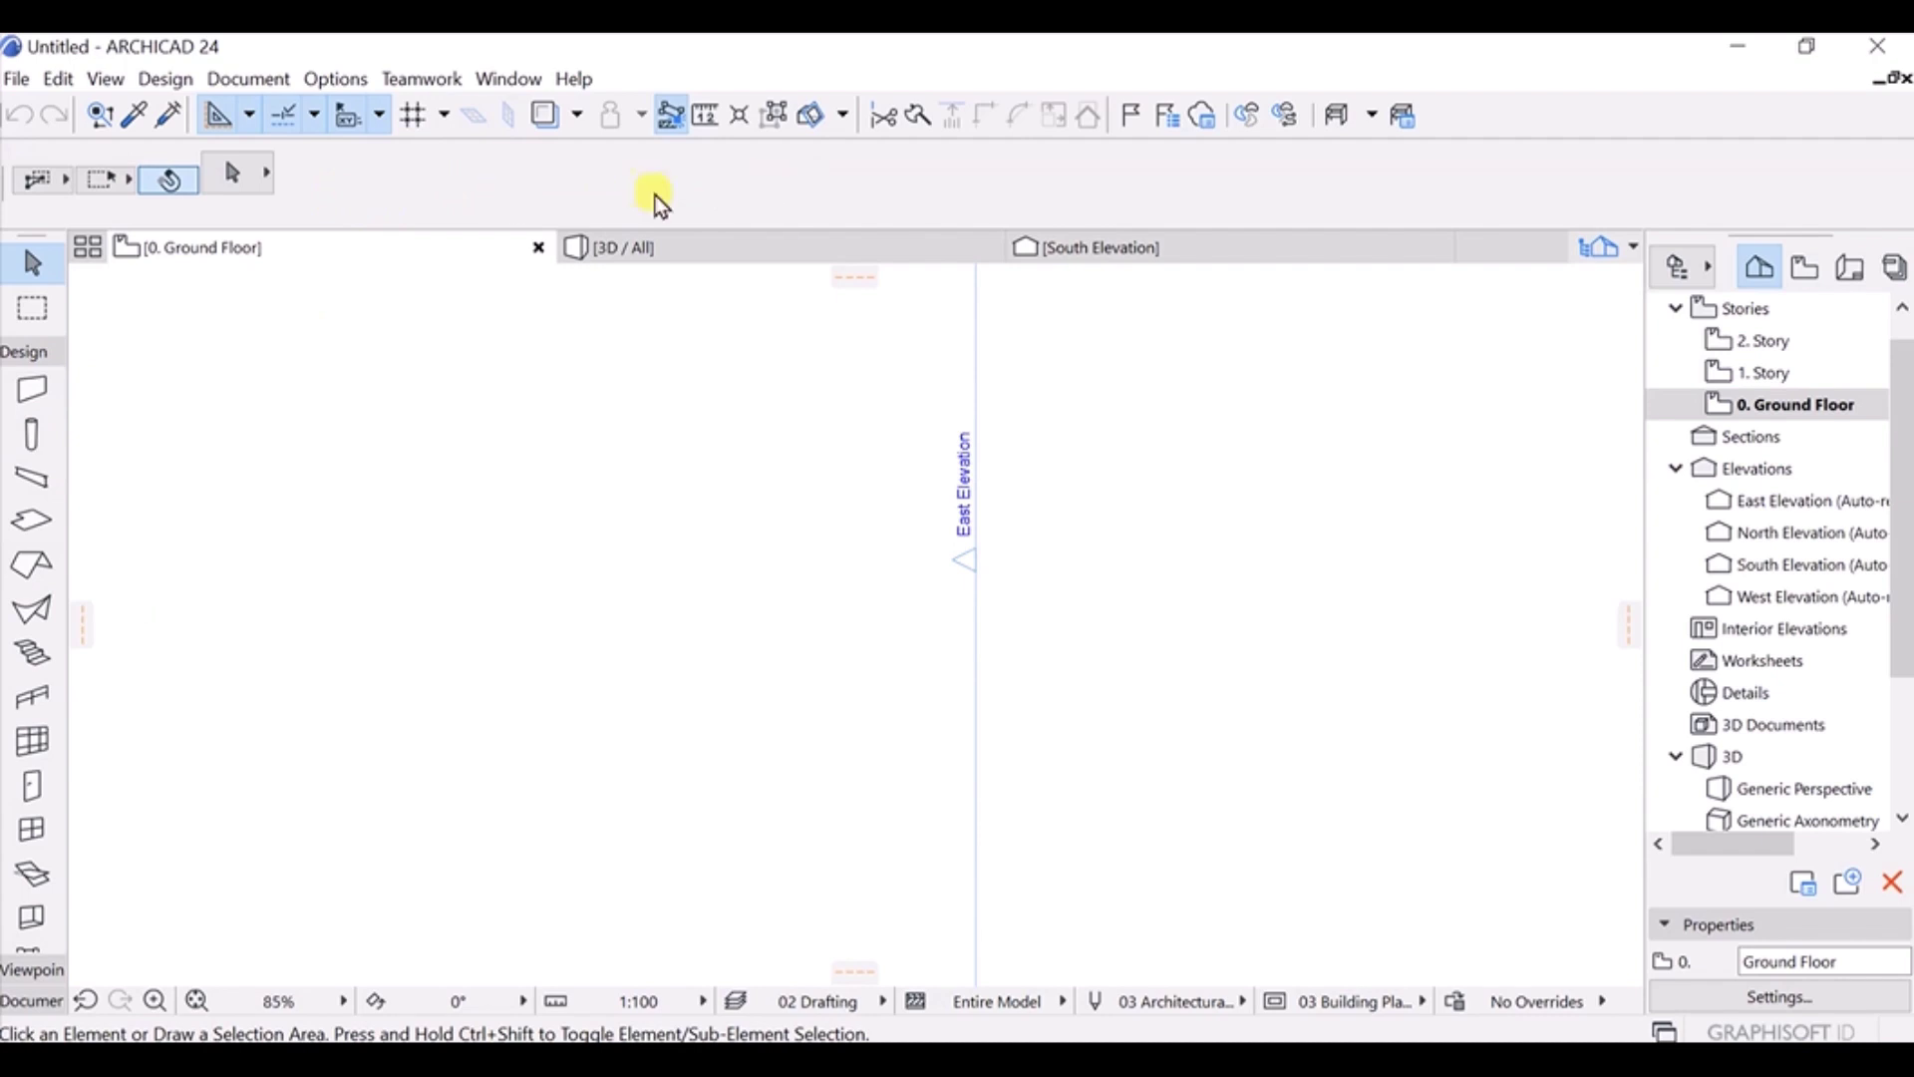
left_click(34, 392)
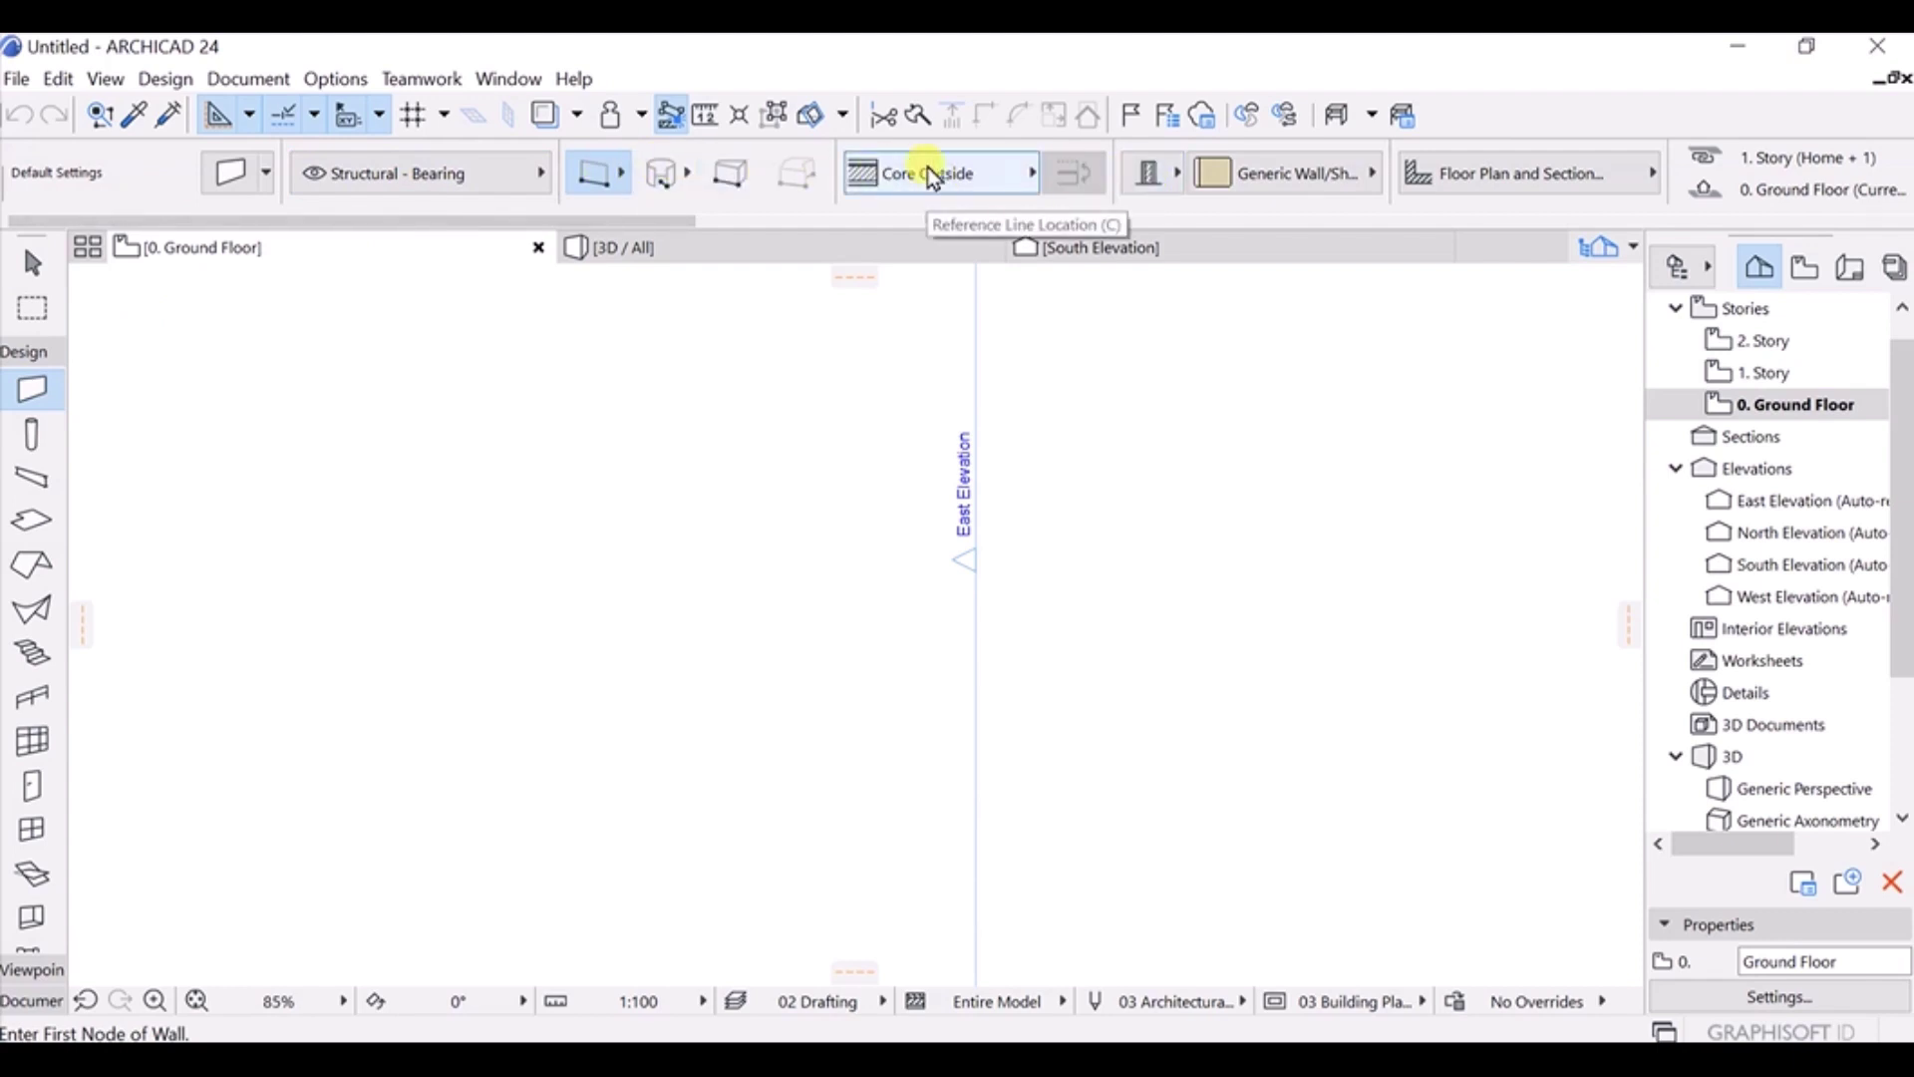
scroll(927, 165, "down", 6)
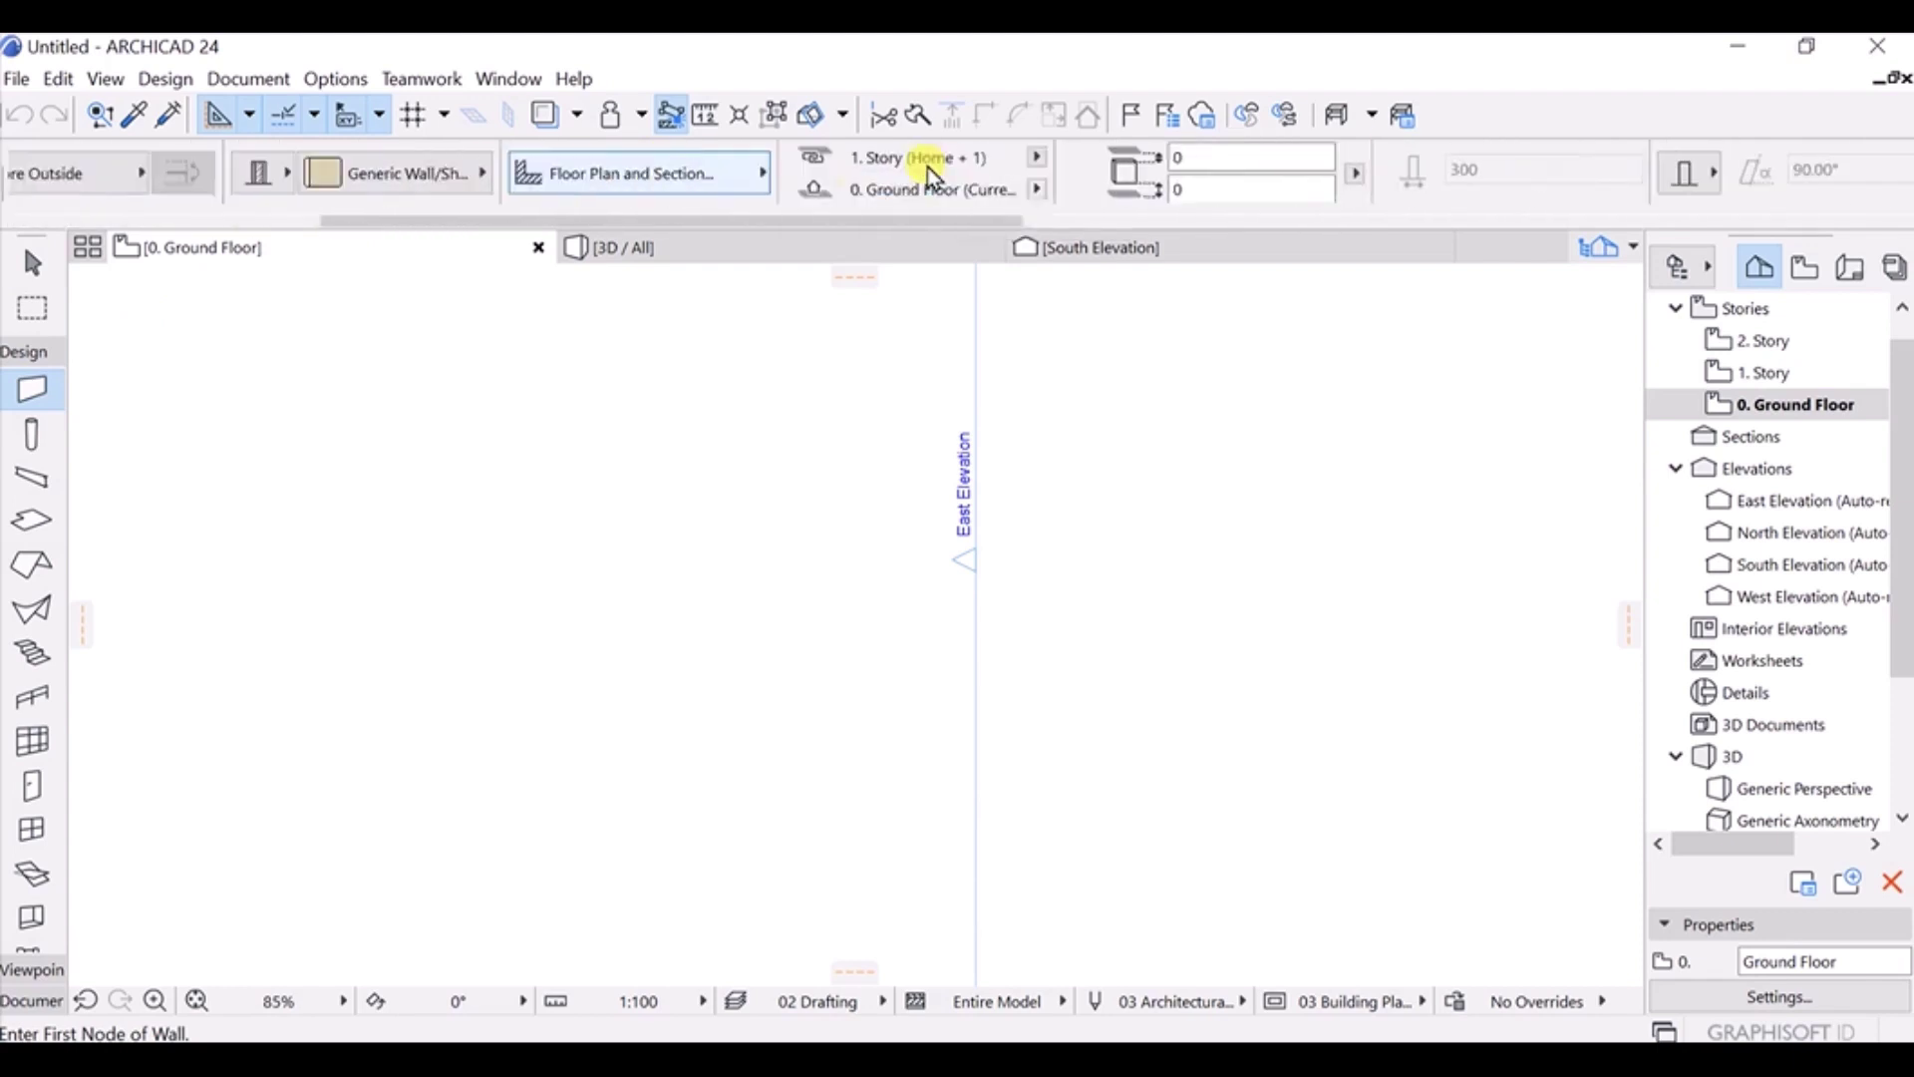
scroll(927, 165, "down", 3)
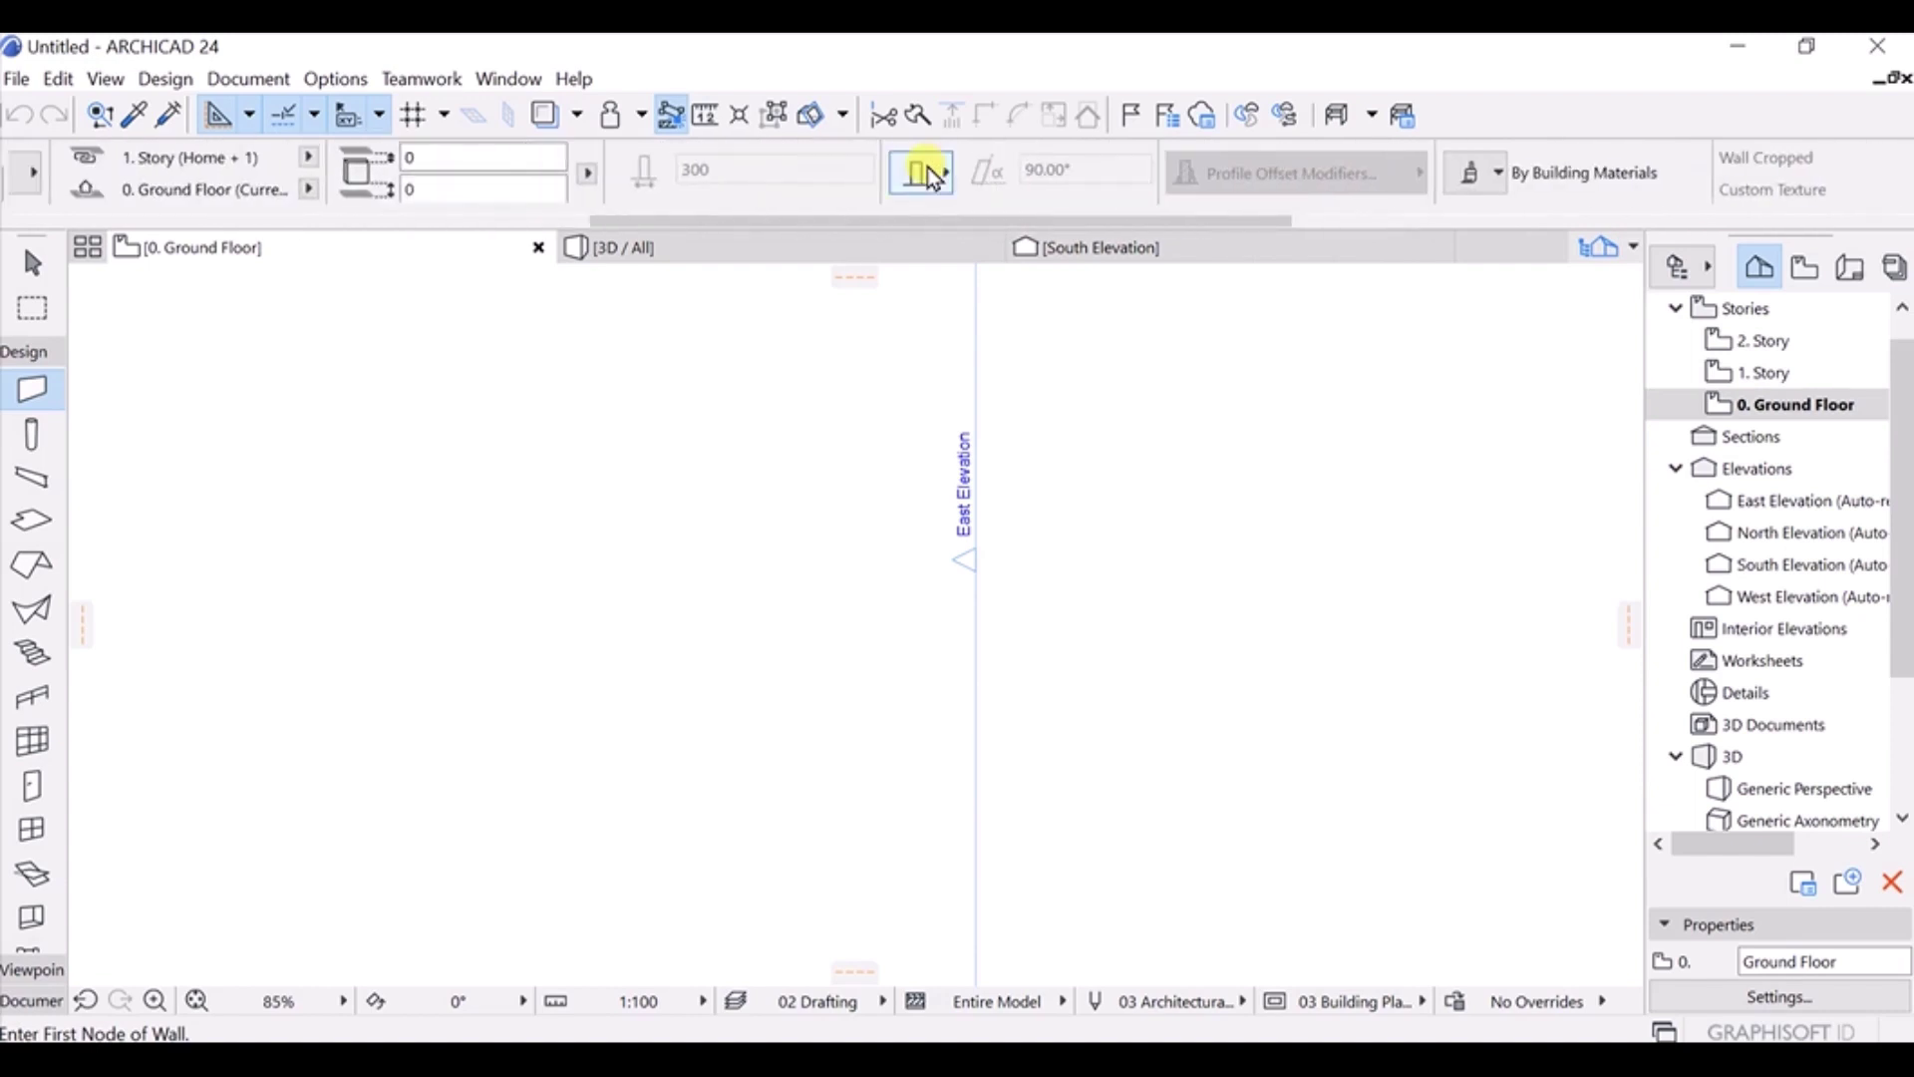
scroll(927, 165, "up", 5)
scroll(927, 166, "up", 6)
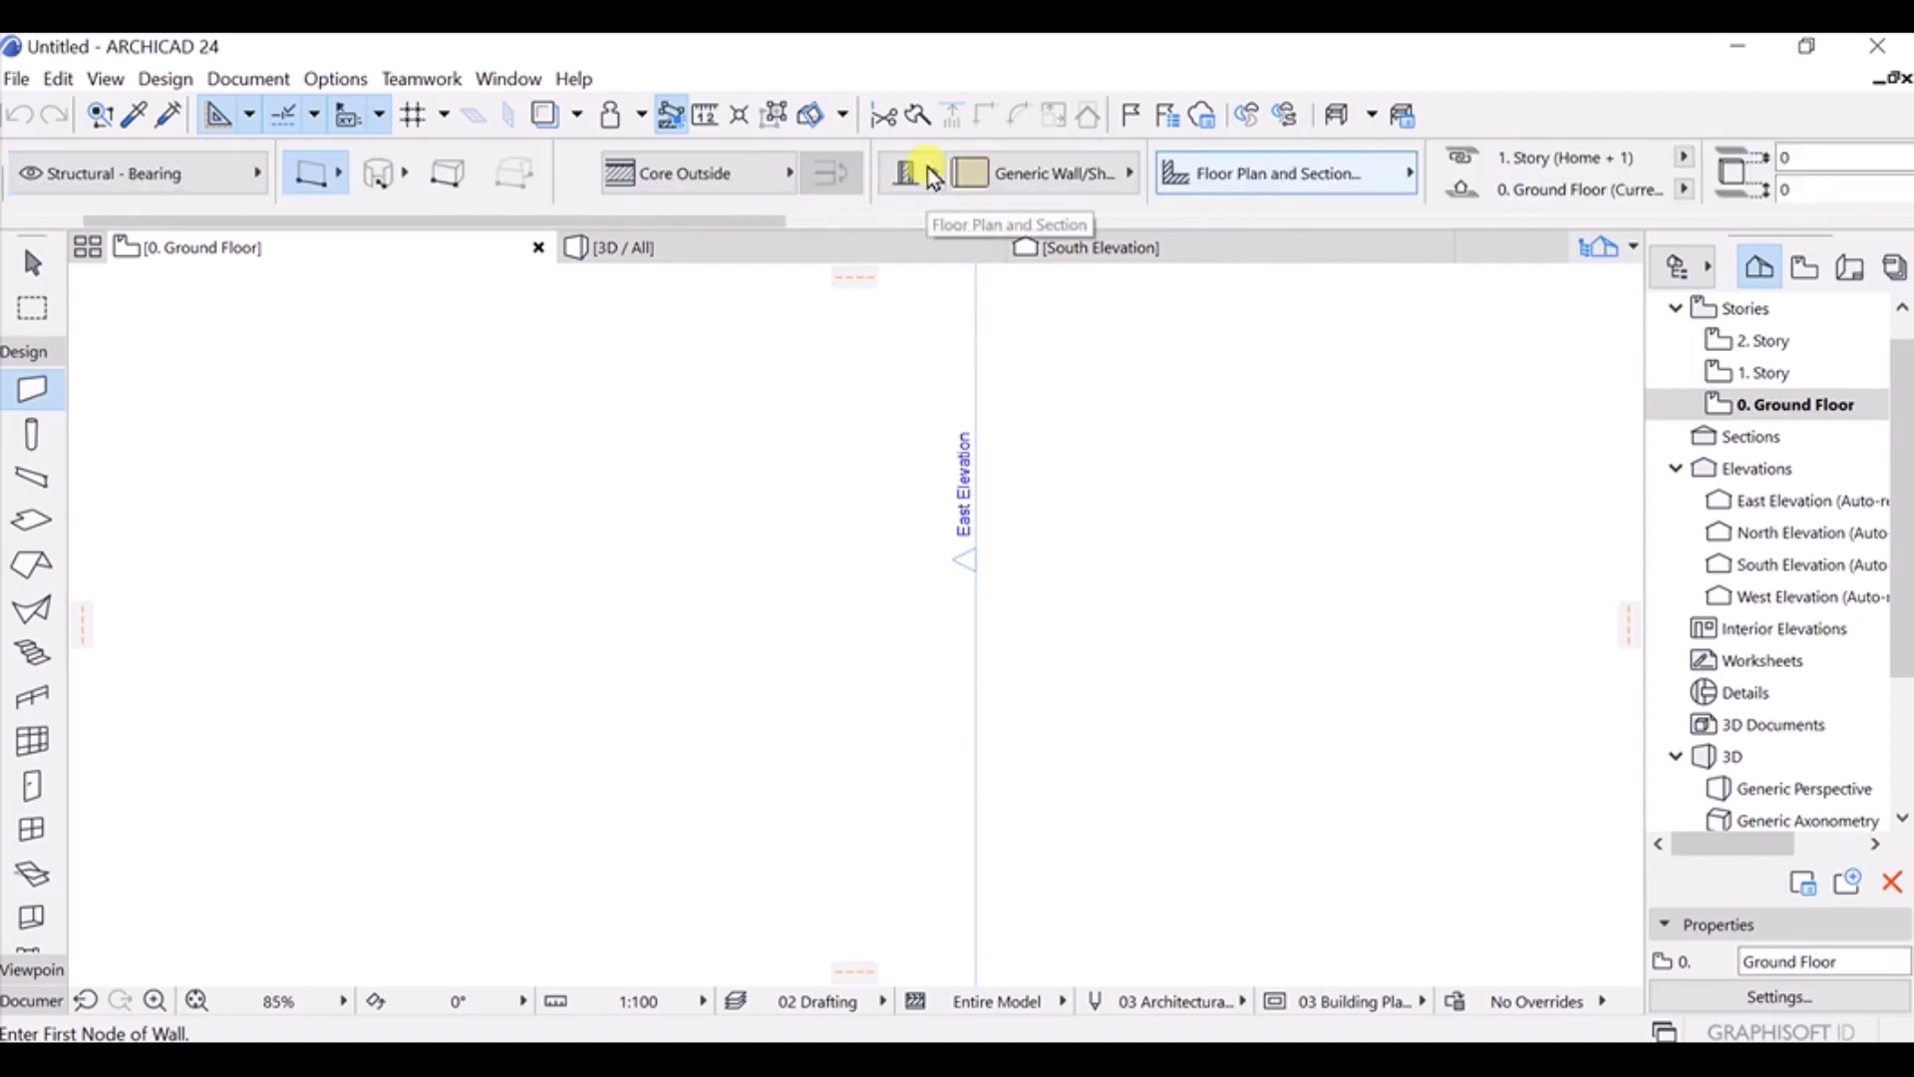
In Wall Default Settings, make the structure Basic GENERIC - STRUCTURAL at 300 thickness.
double_click(34, 388)
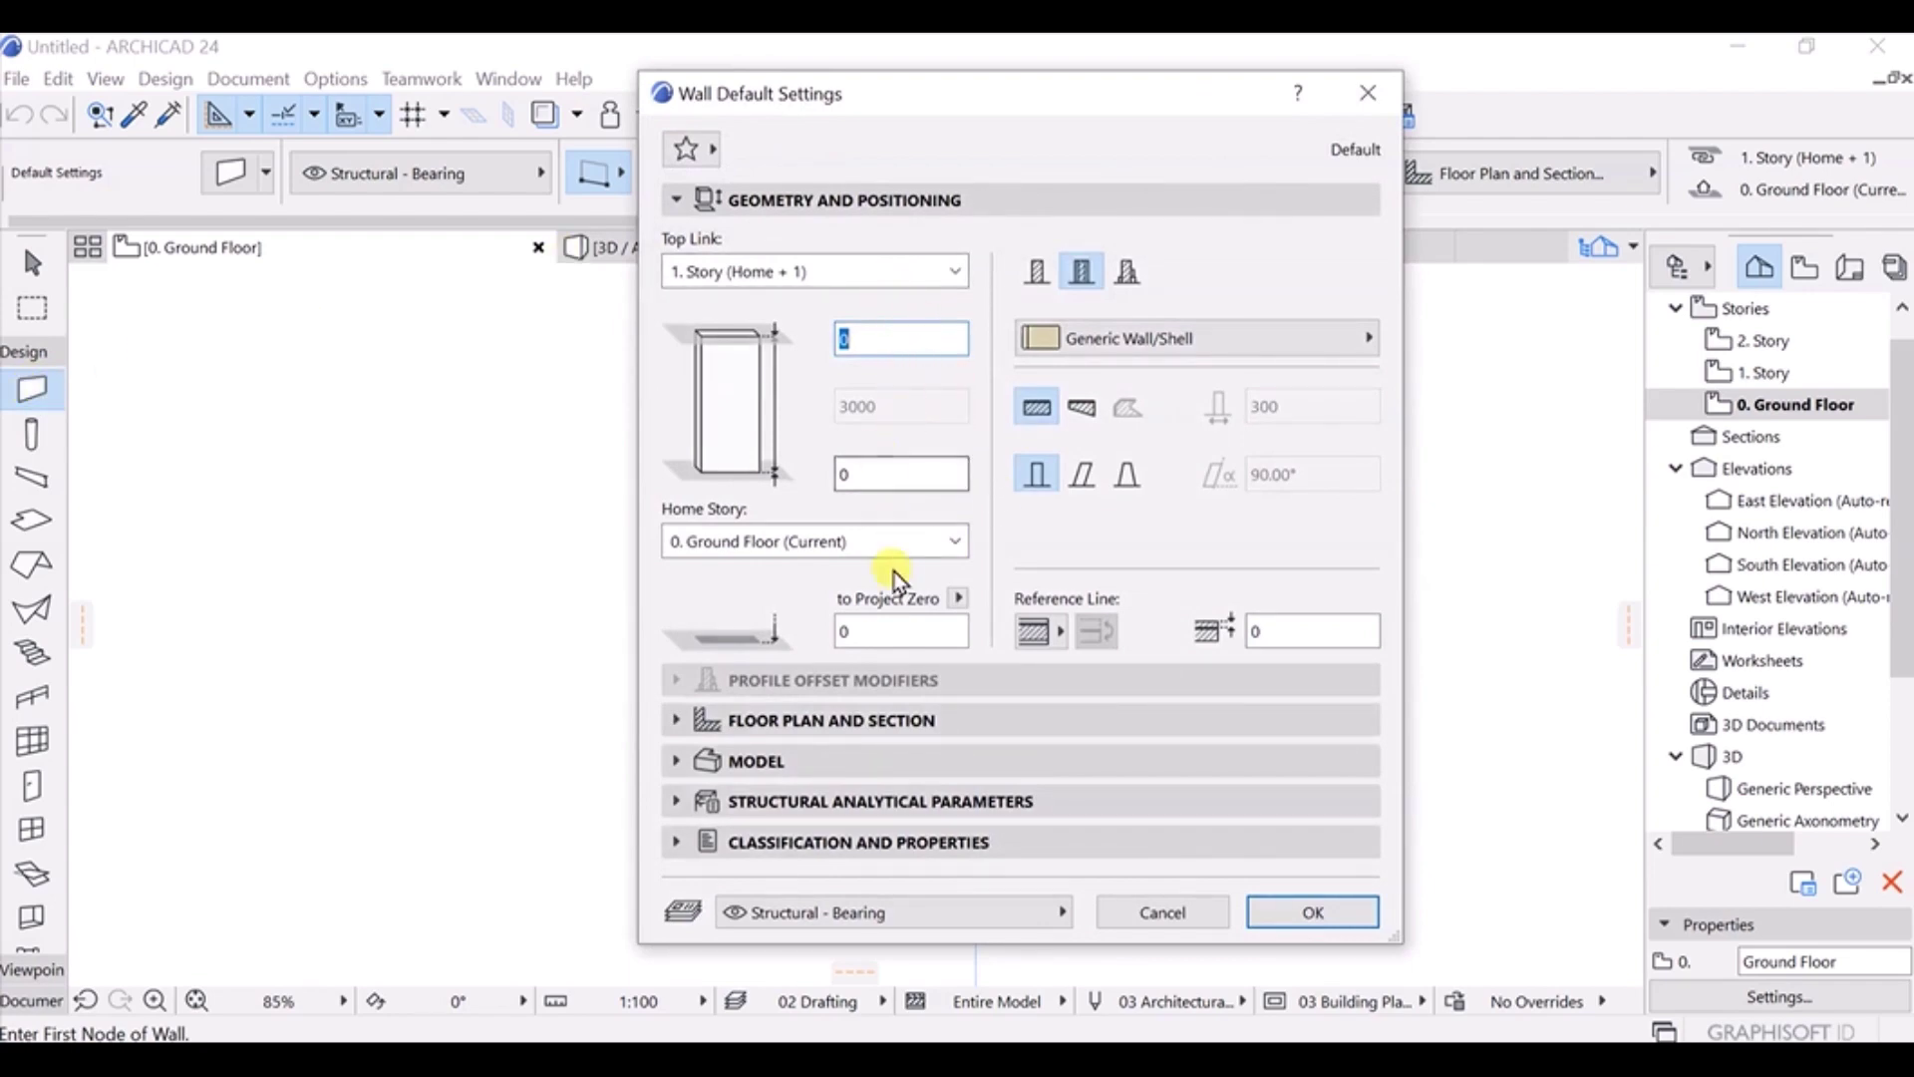
left_click_drag(905, 99, 883, 115)
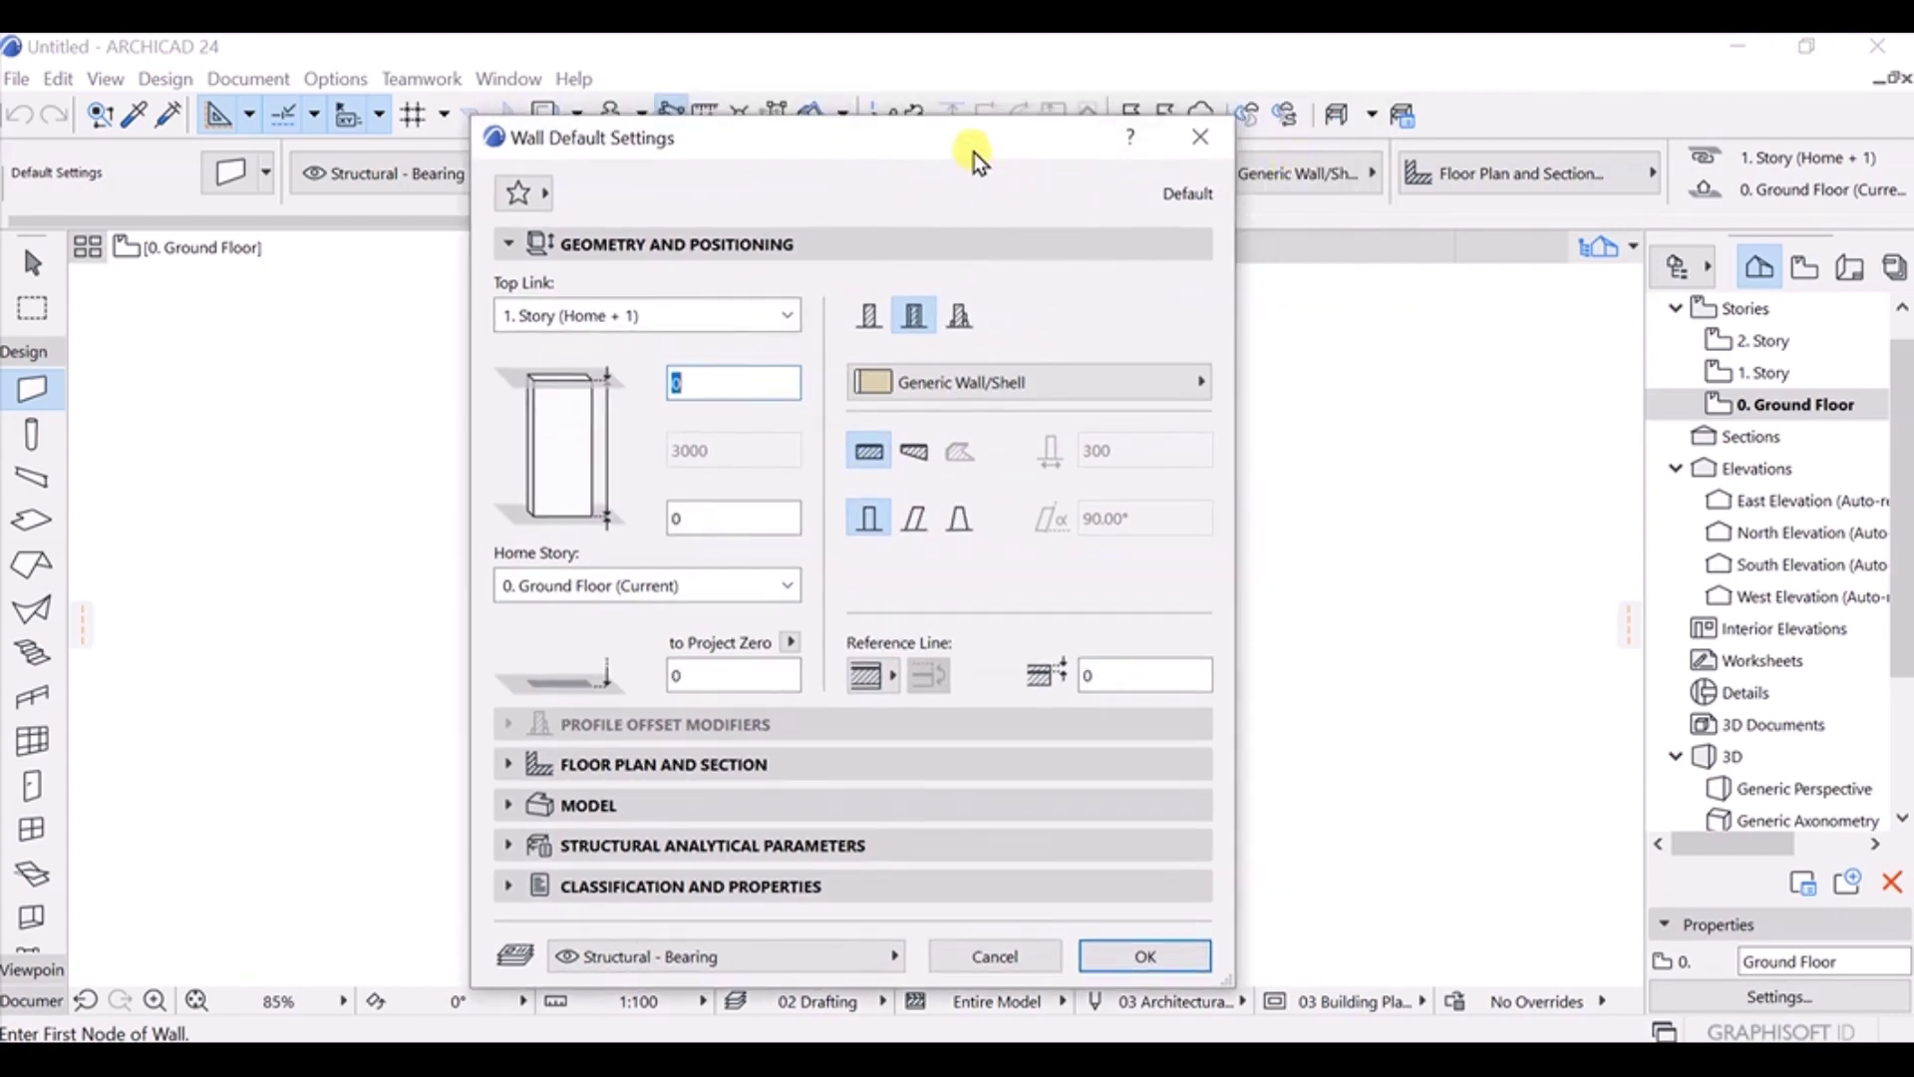
left_click_drag(973, 153, 1019, 127)
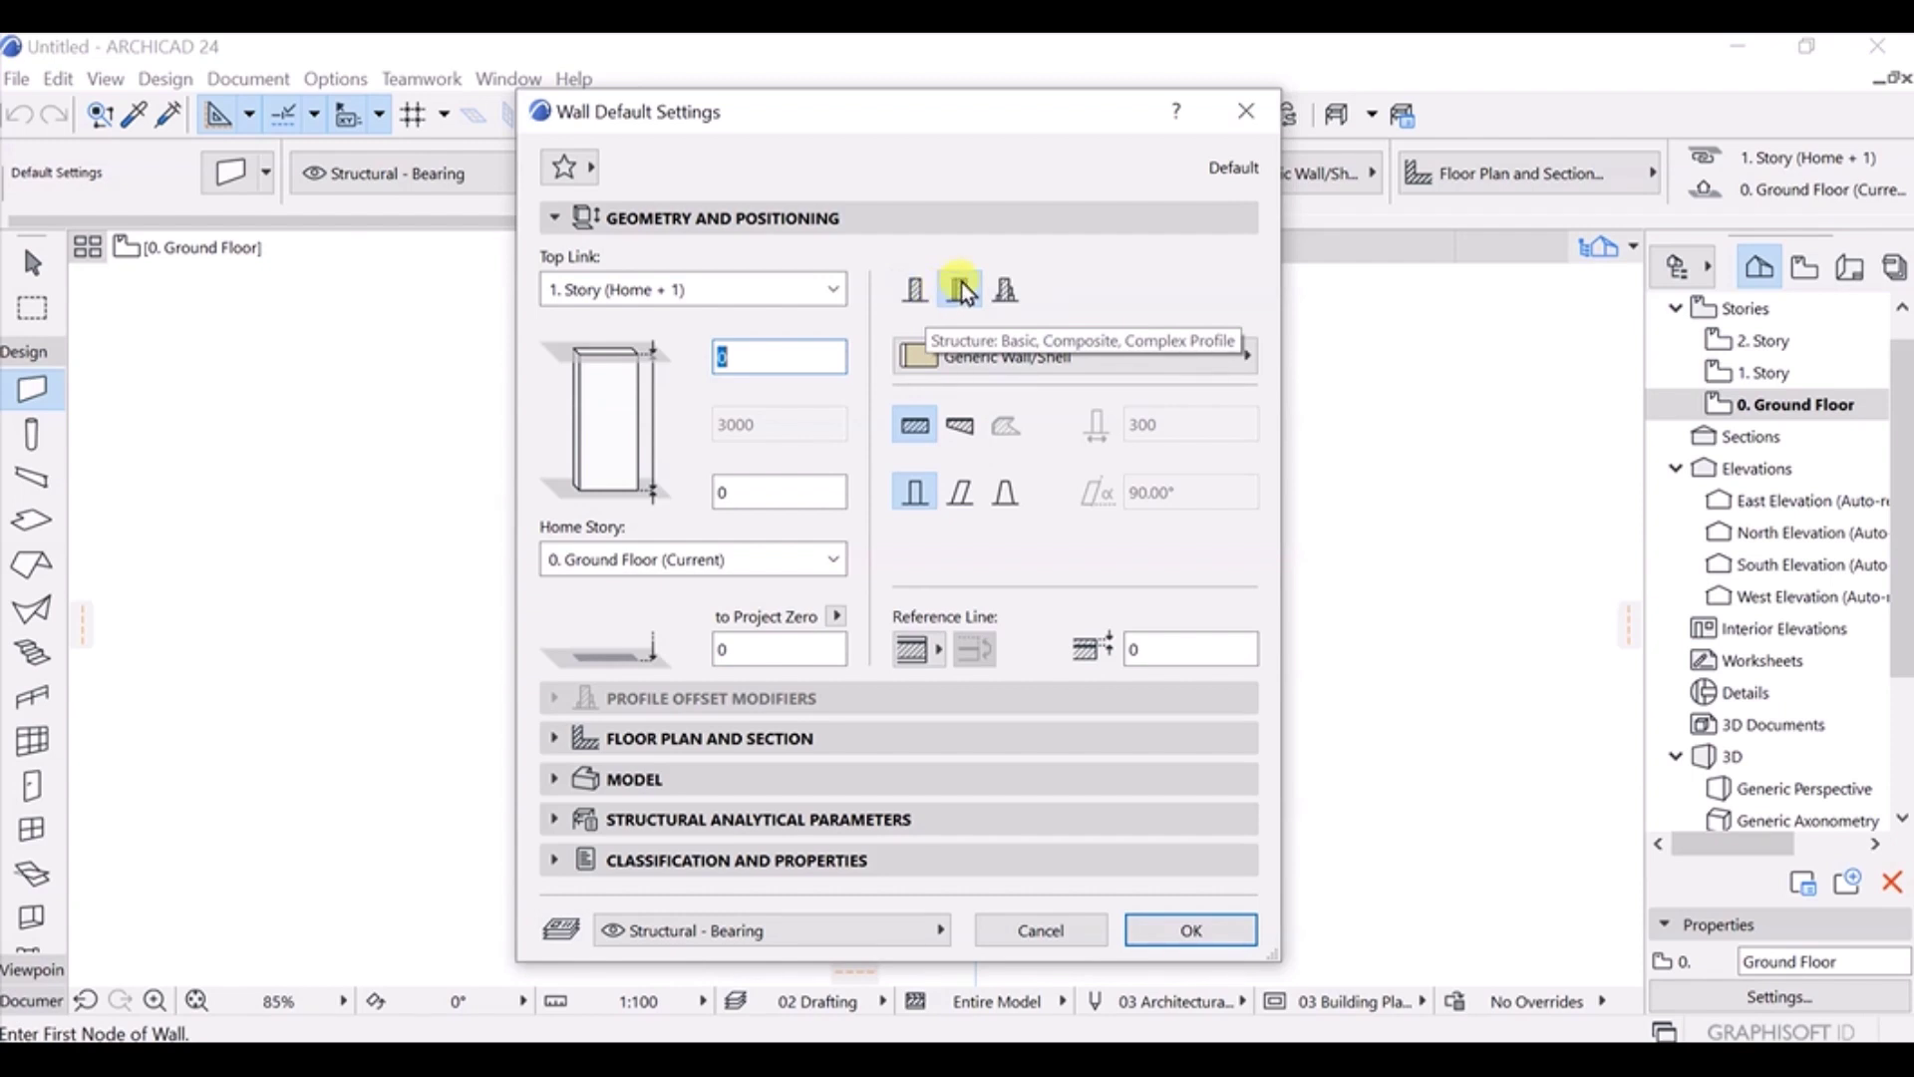
left_click(914, 289)
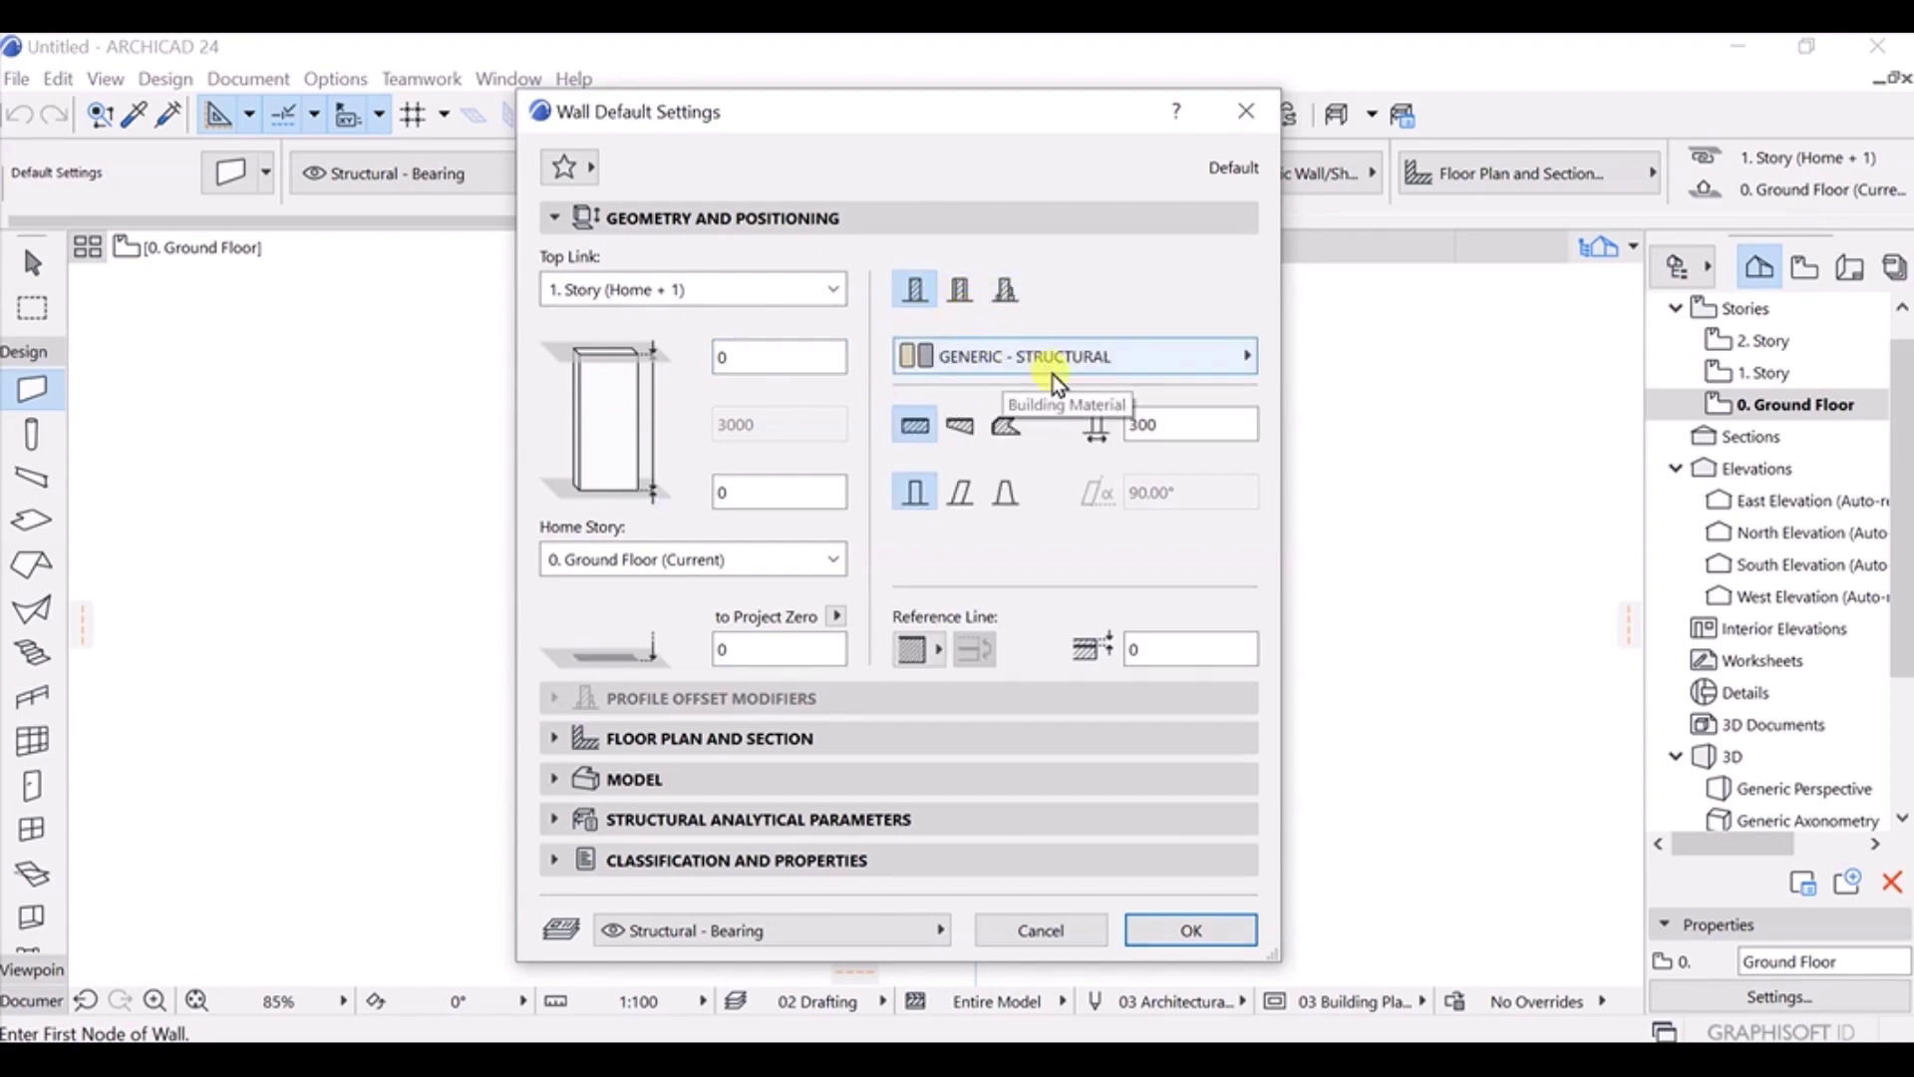
Keep GENERIC - STRUCTURAL as the building material and expand the Floor Plan and Section panel.
left_click(1124, 357)
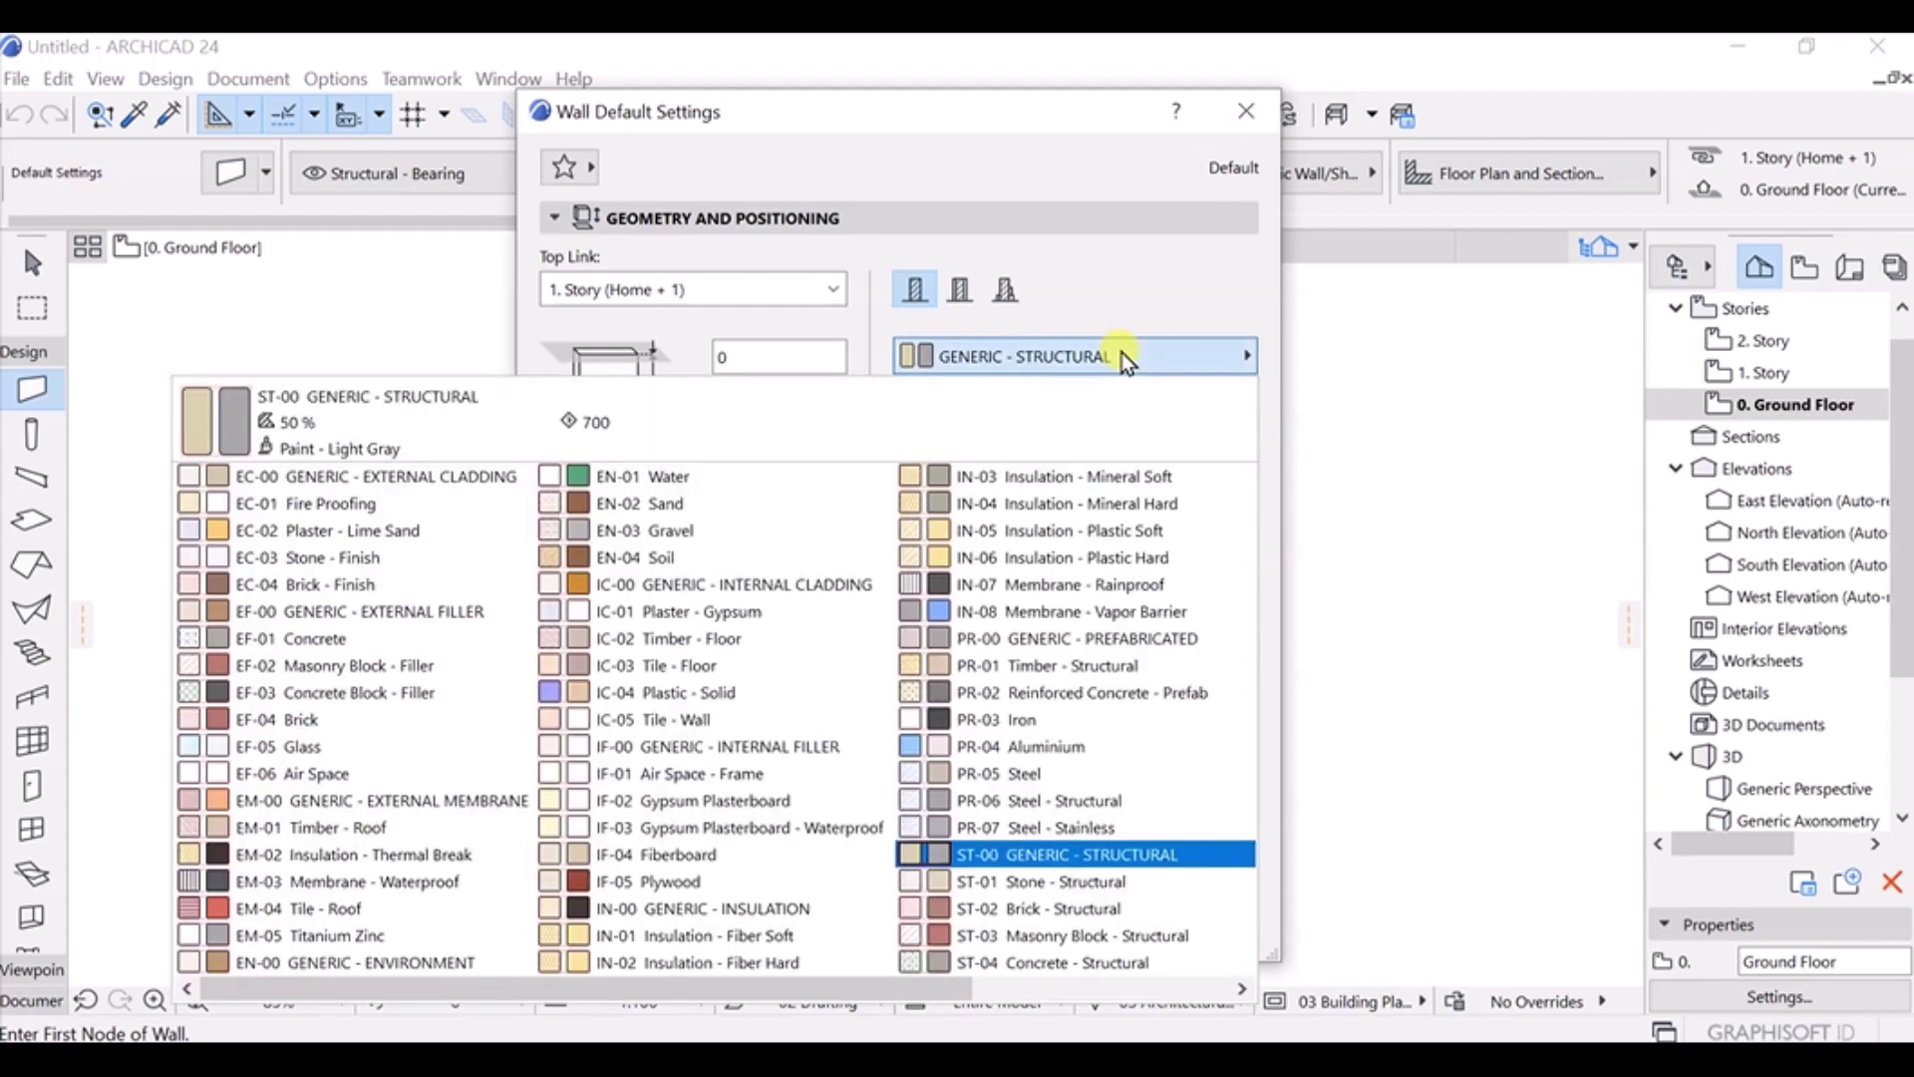
left_click(1140, 362)
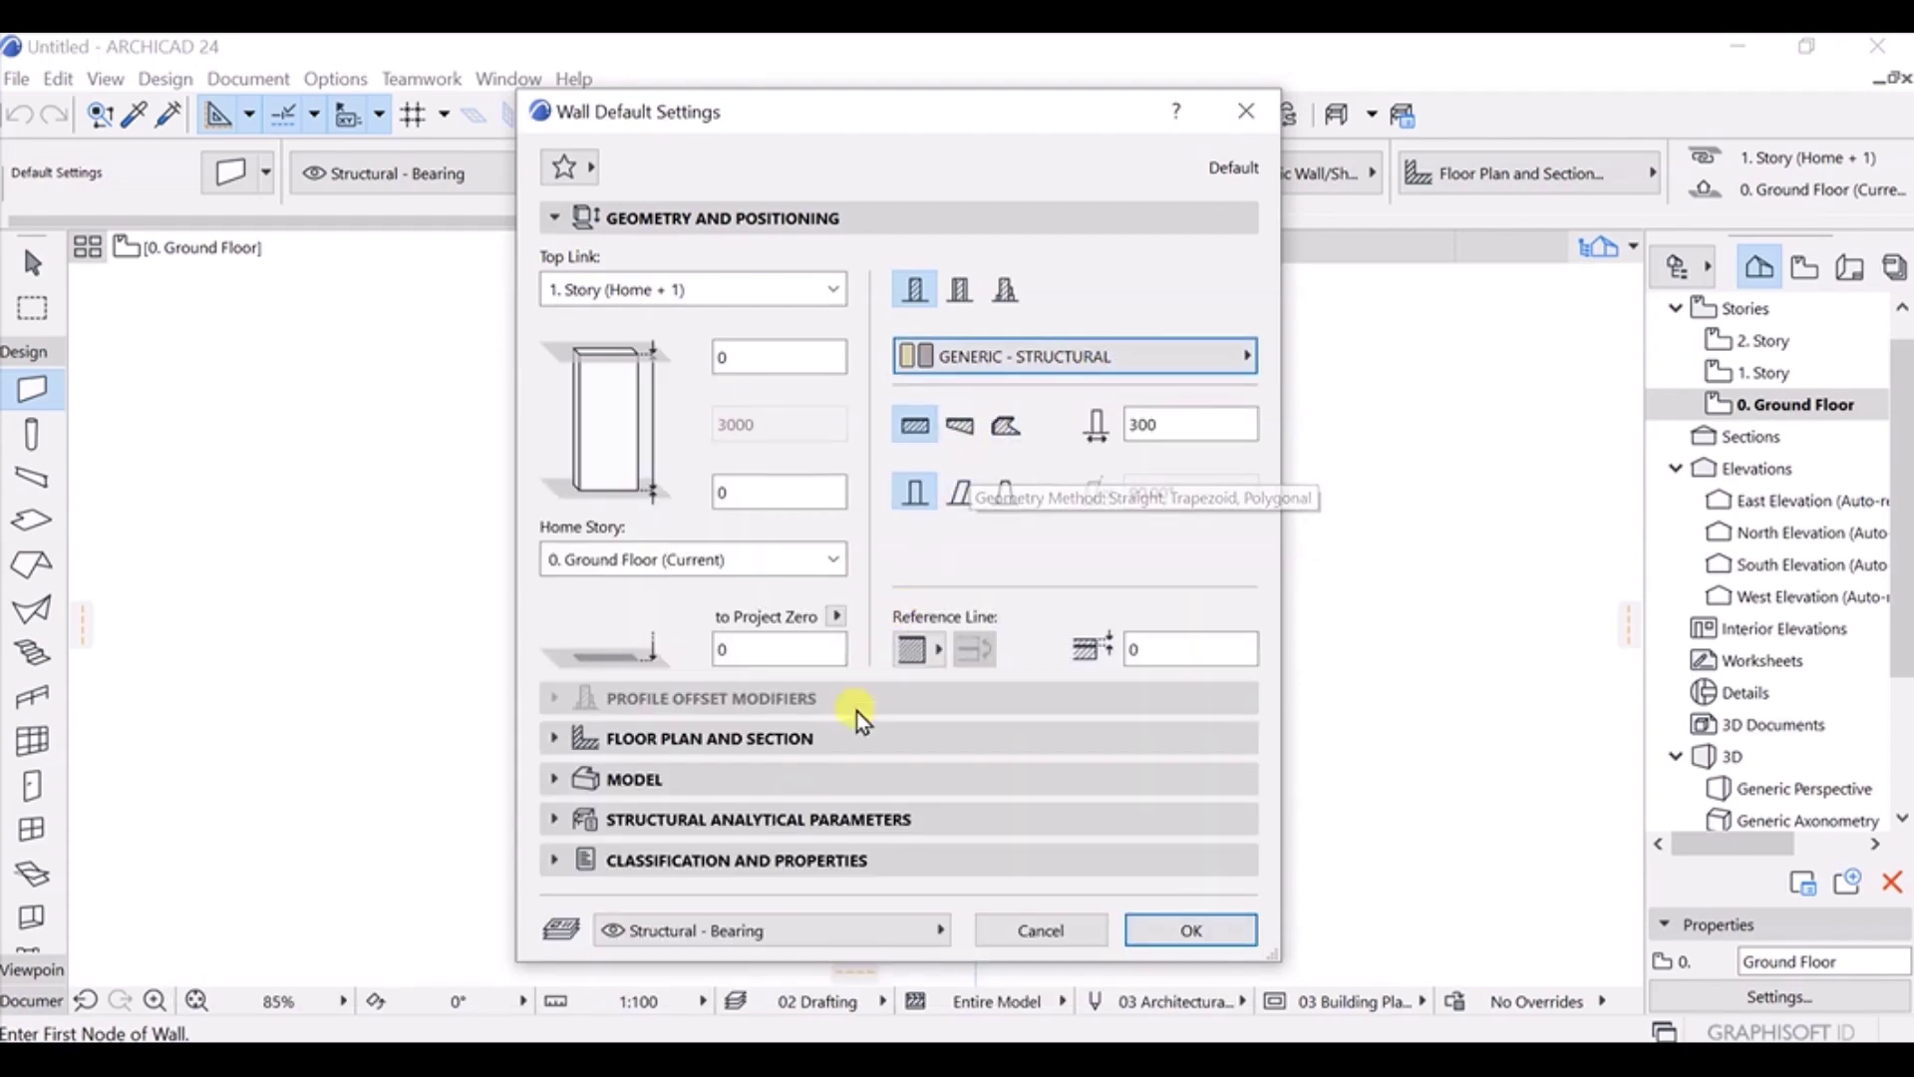
left_click(590, 739)
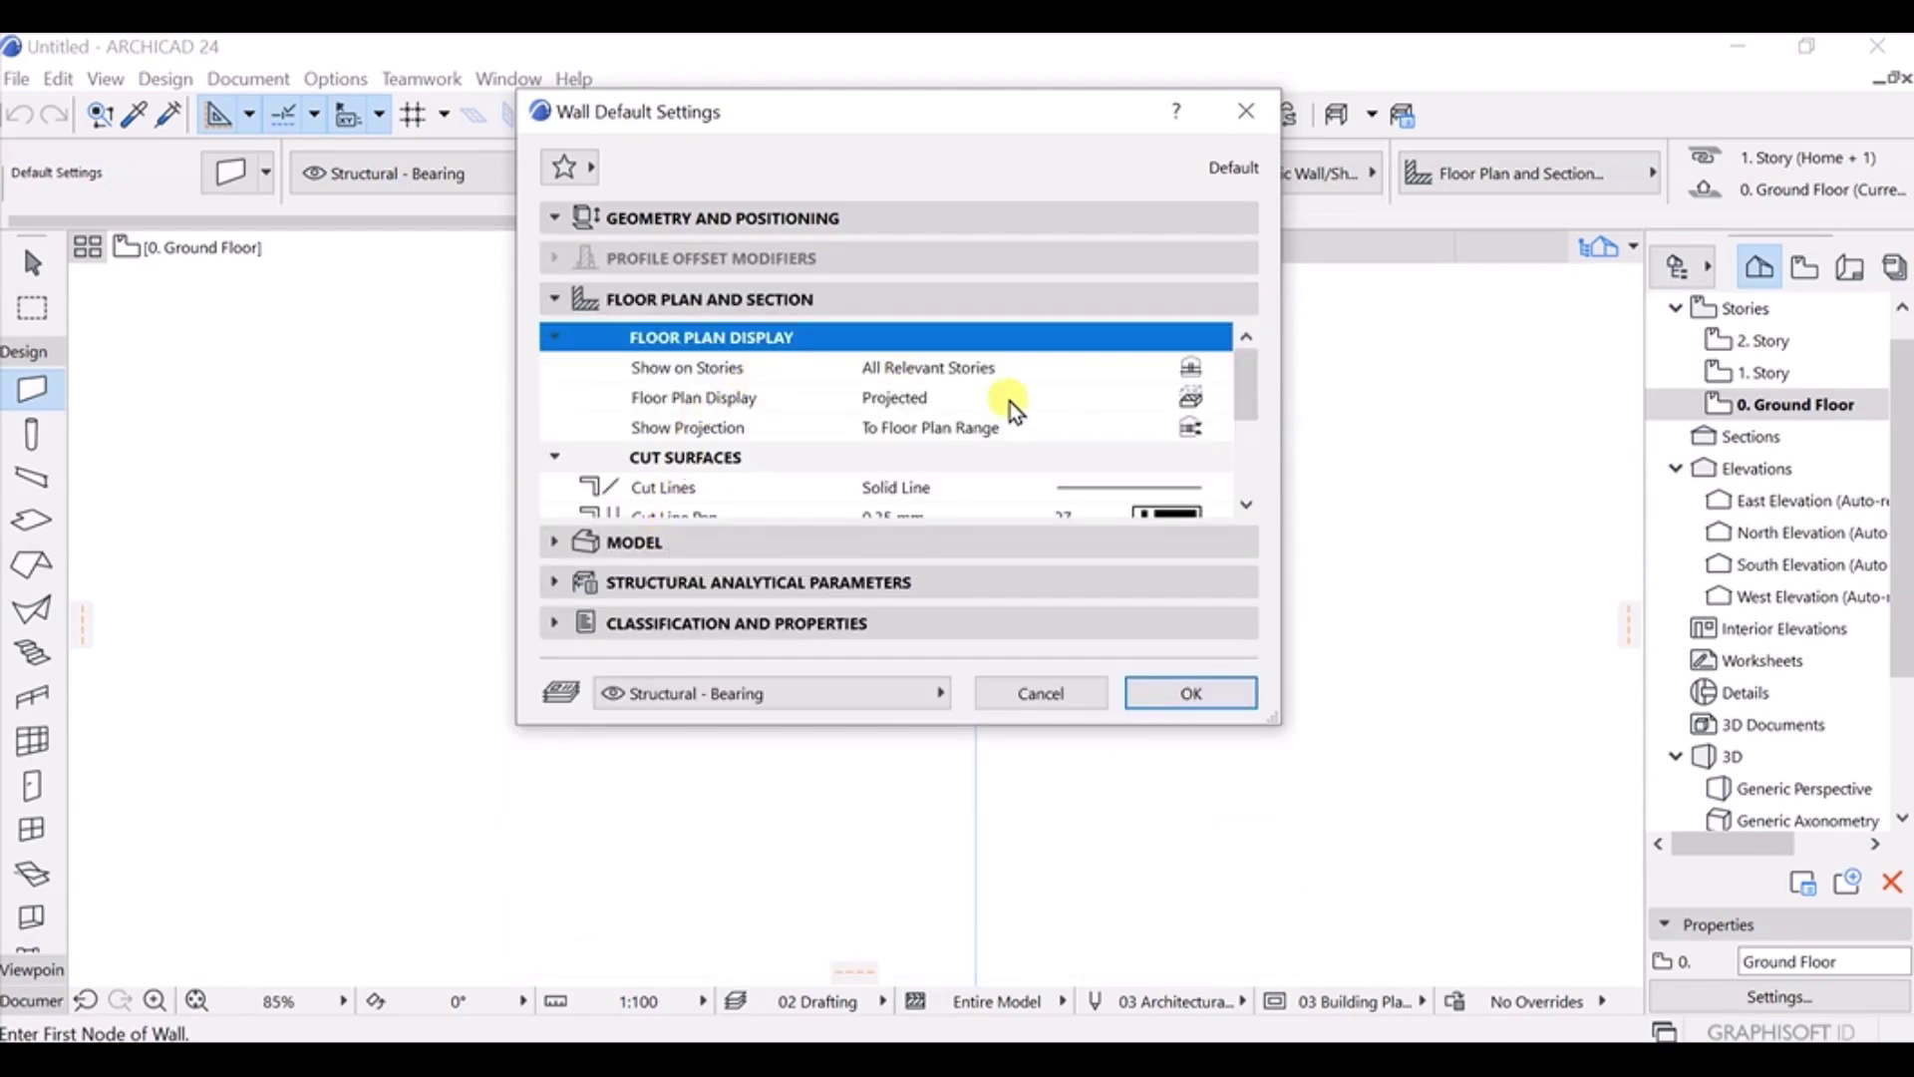
Review the wall's model surface, Classification and Properties panels, then expand Geometry and Positioning.
scroll(1008, 403, "down", 4)
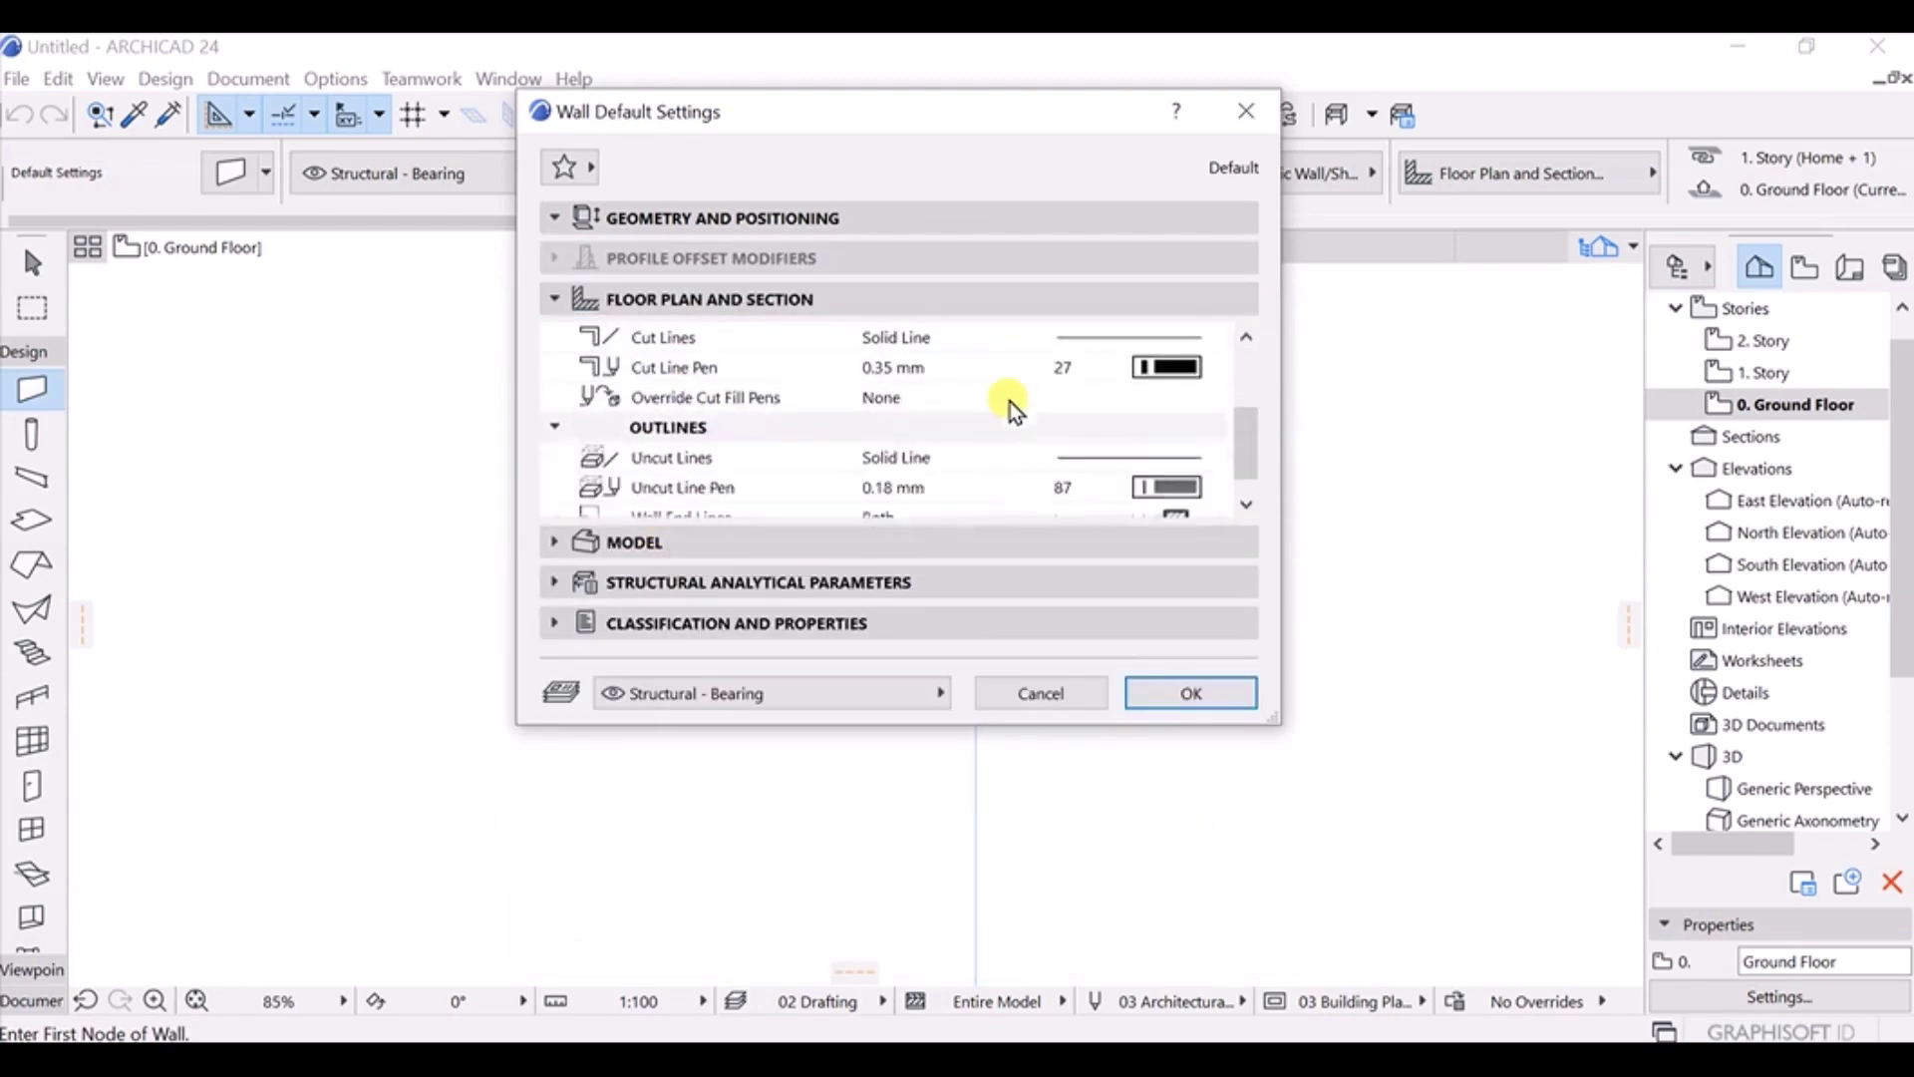
left_click(614, 547)
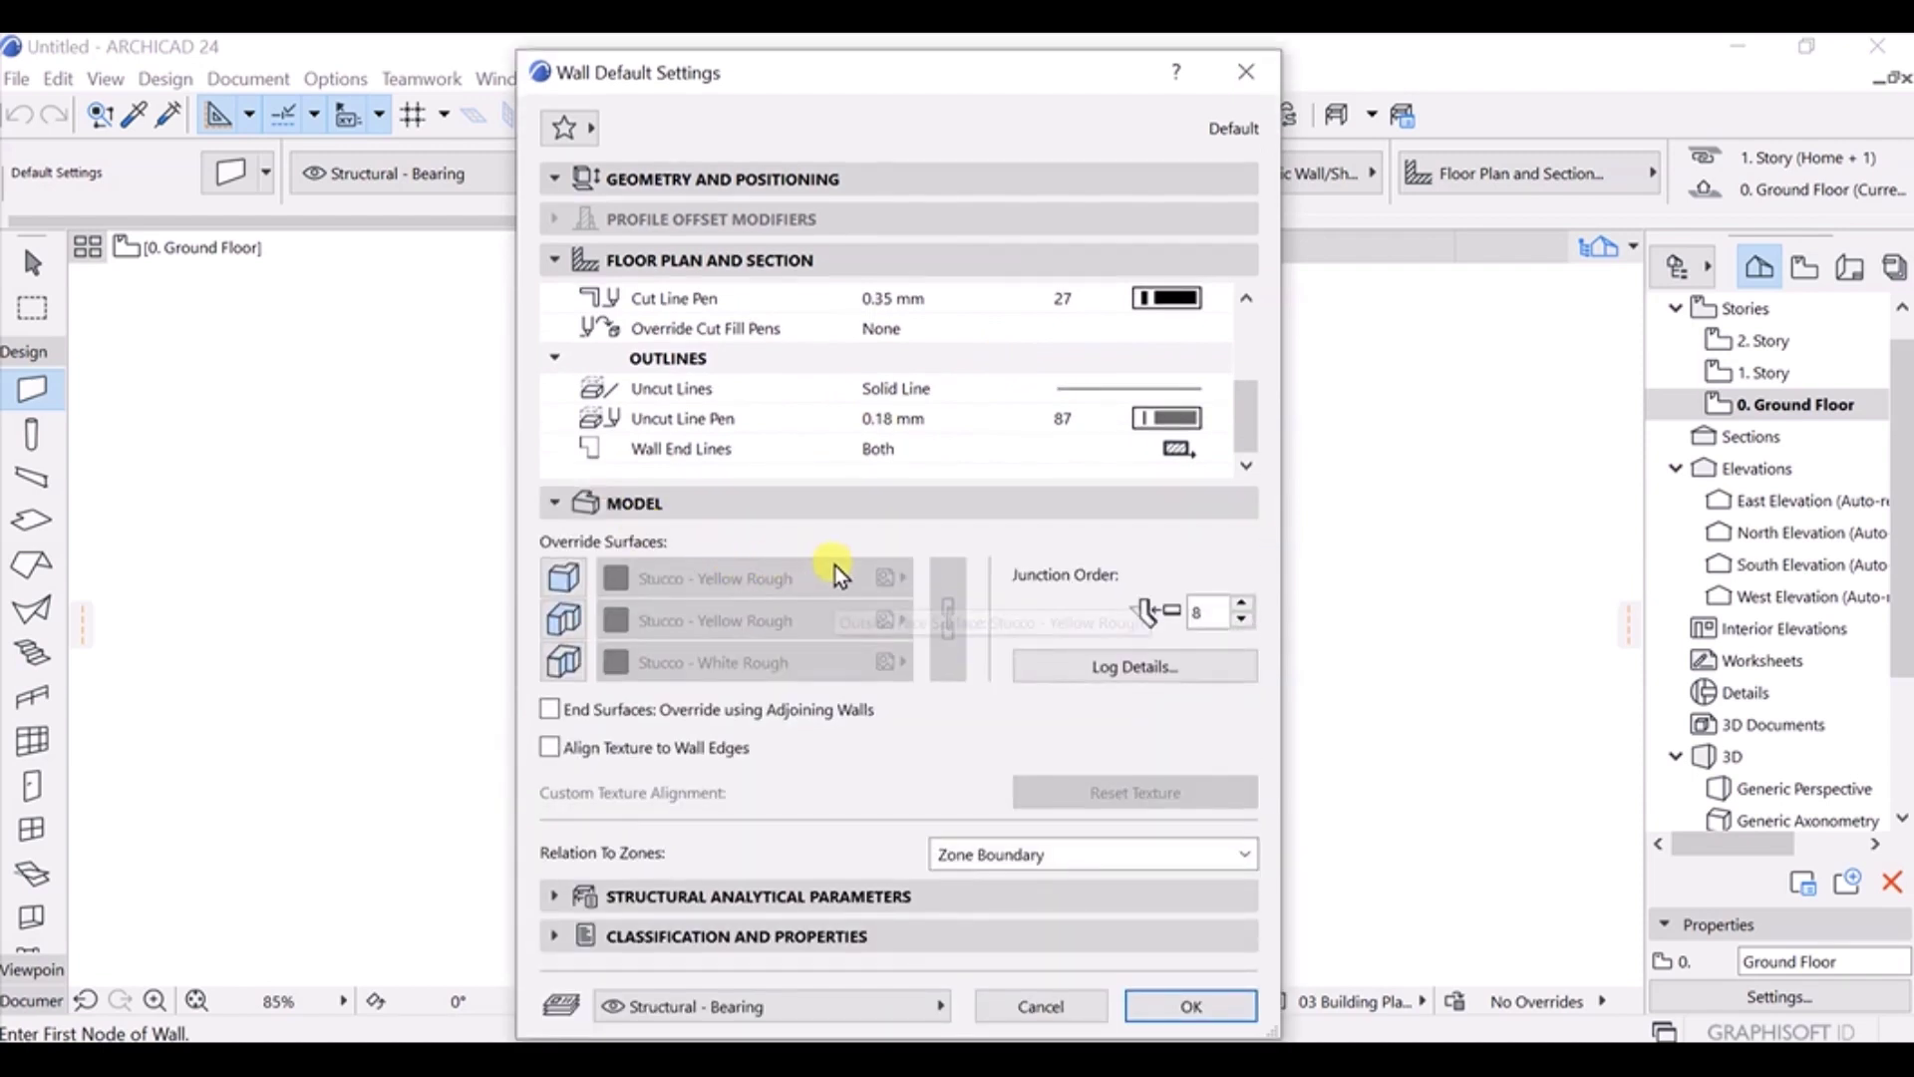
left_click(758, 894)
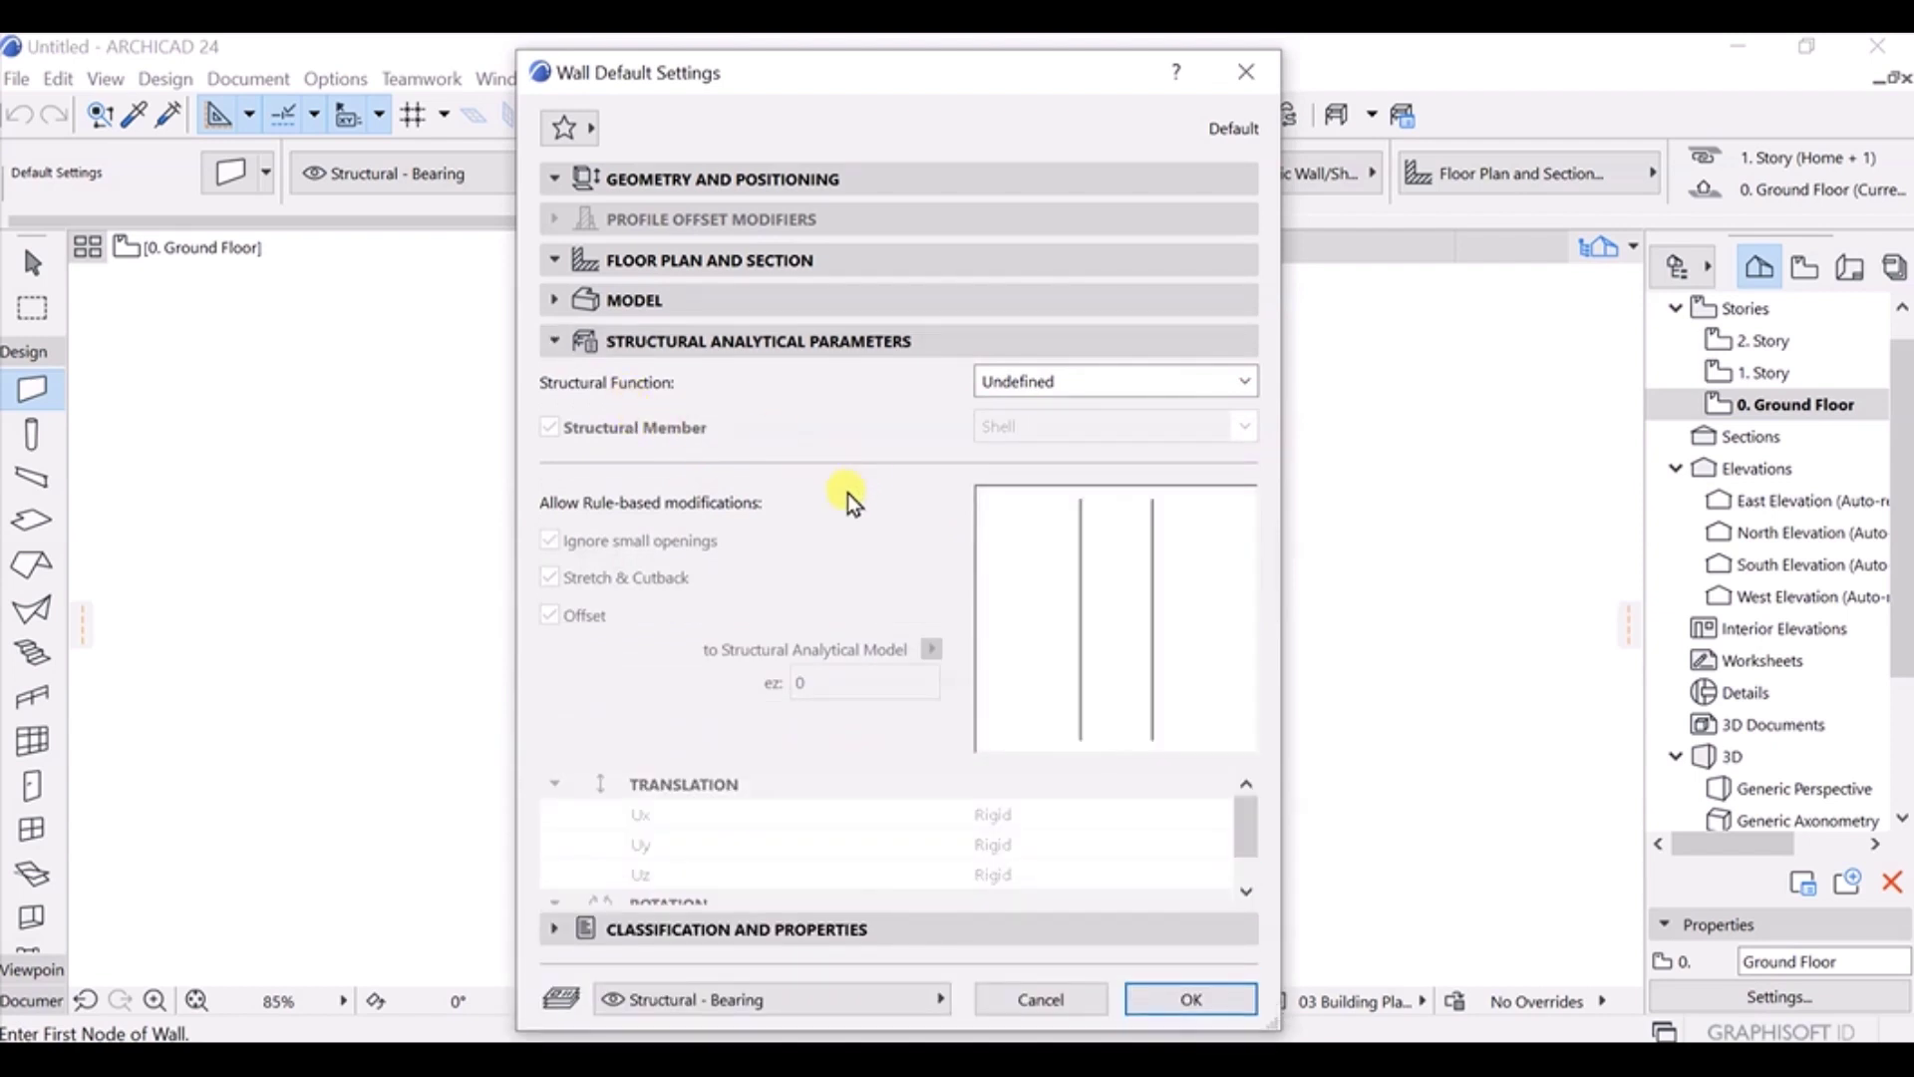
left_click(792, 941)
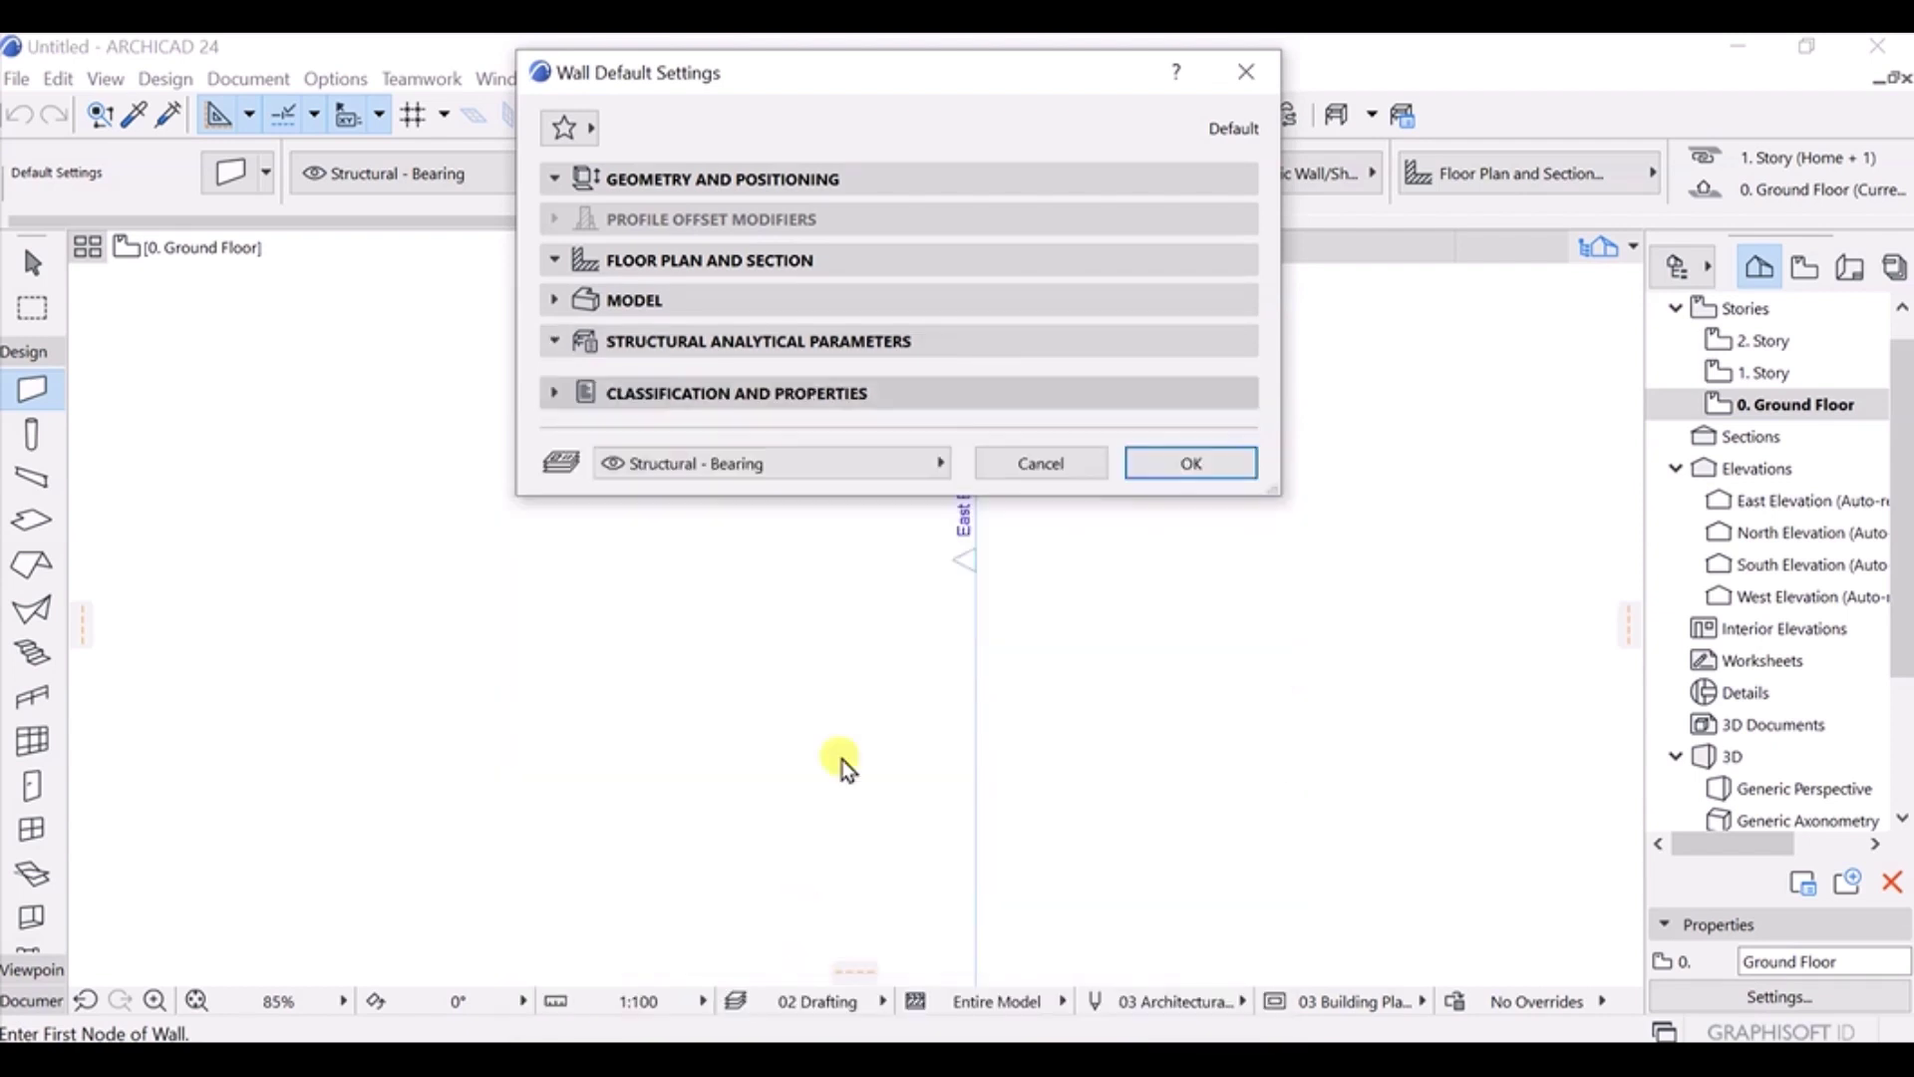
scroll(945, 620, "down", 5)
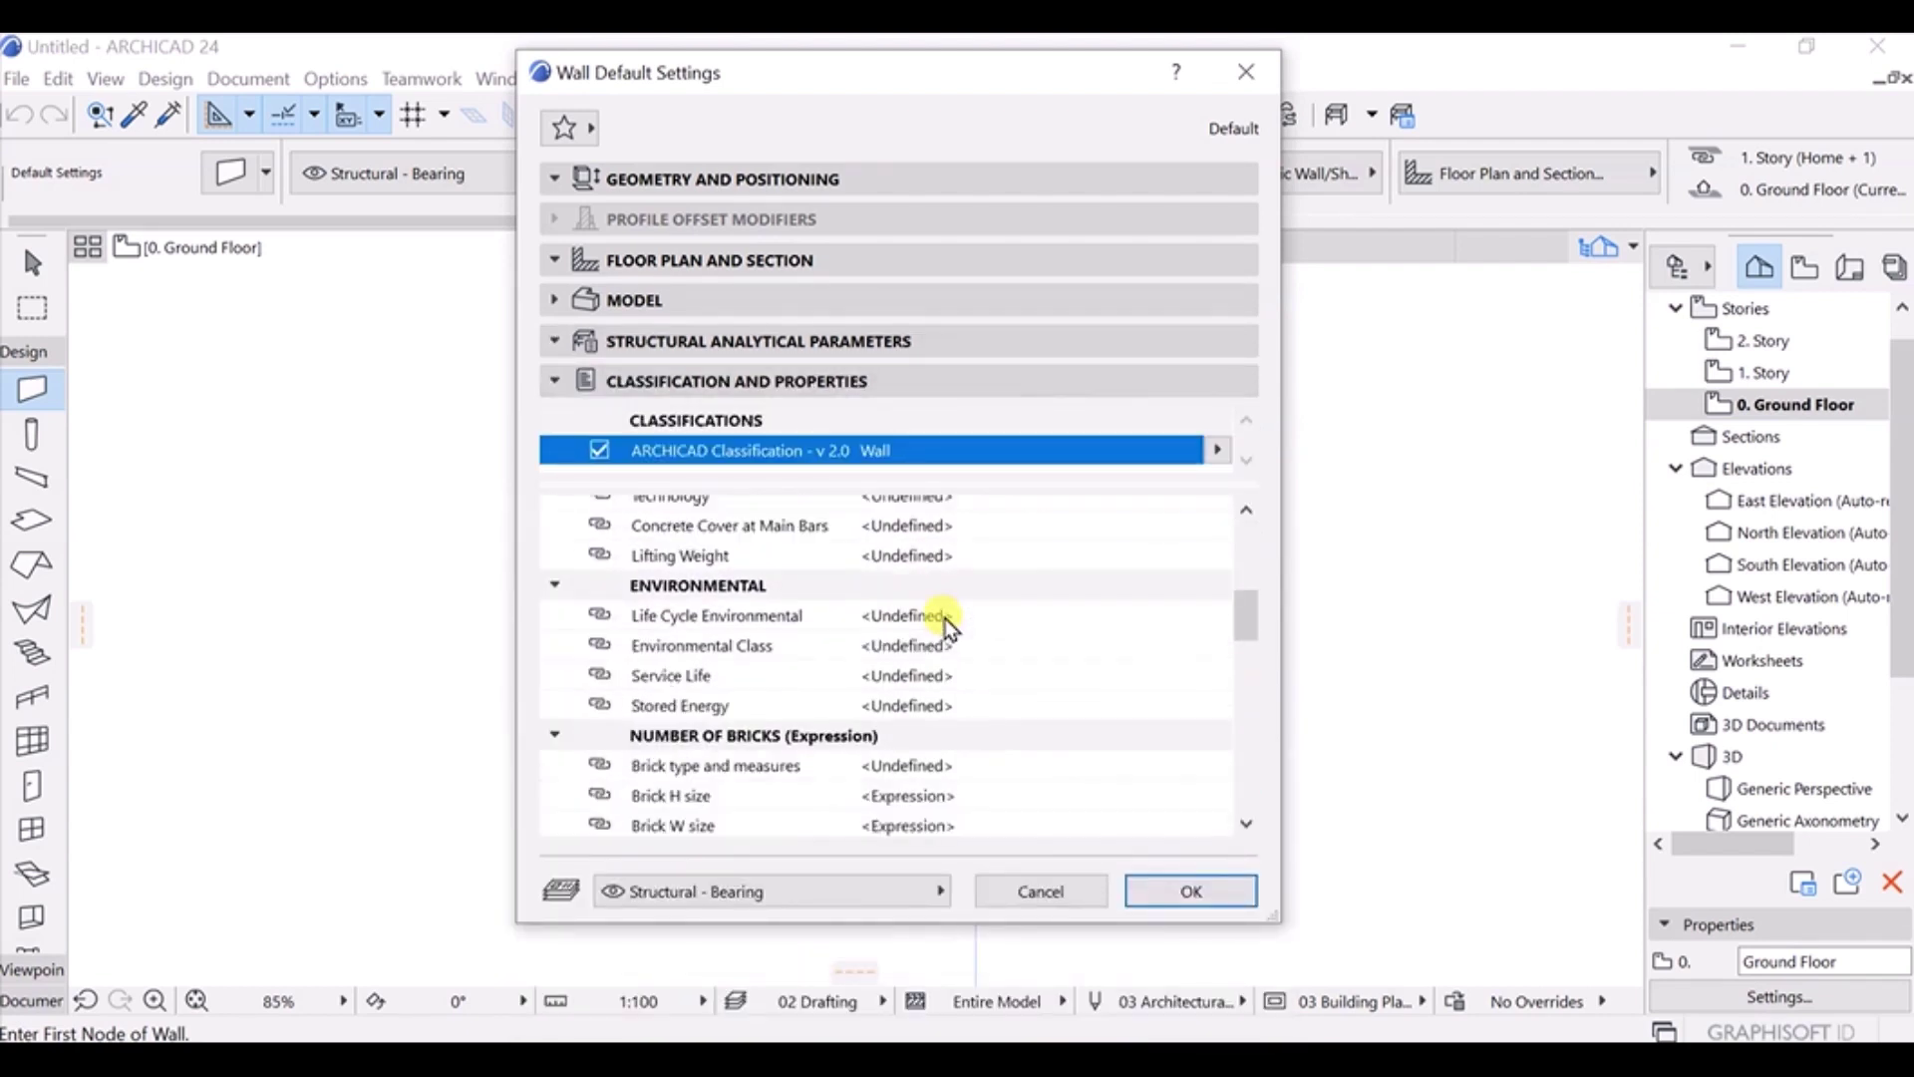
scroll(945, 620, "up", 5)
left_click(624, 180)
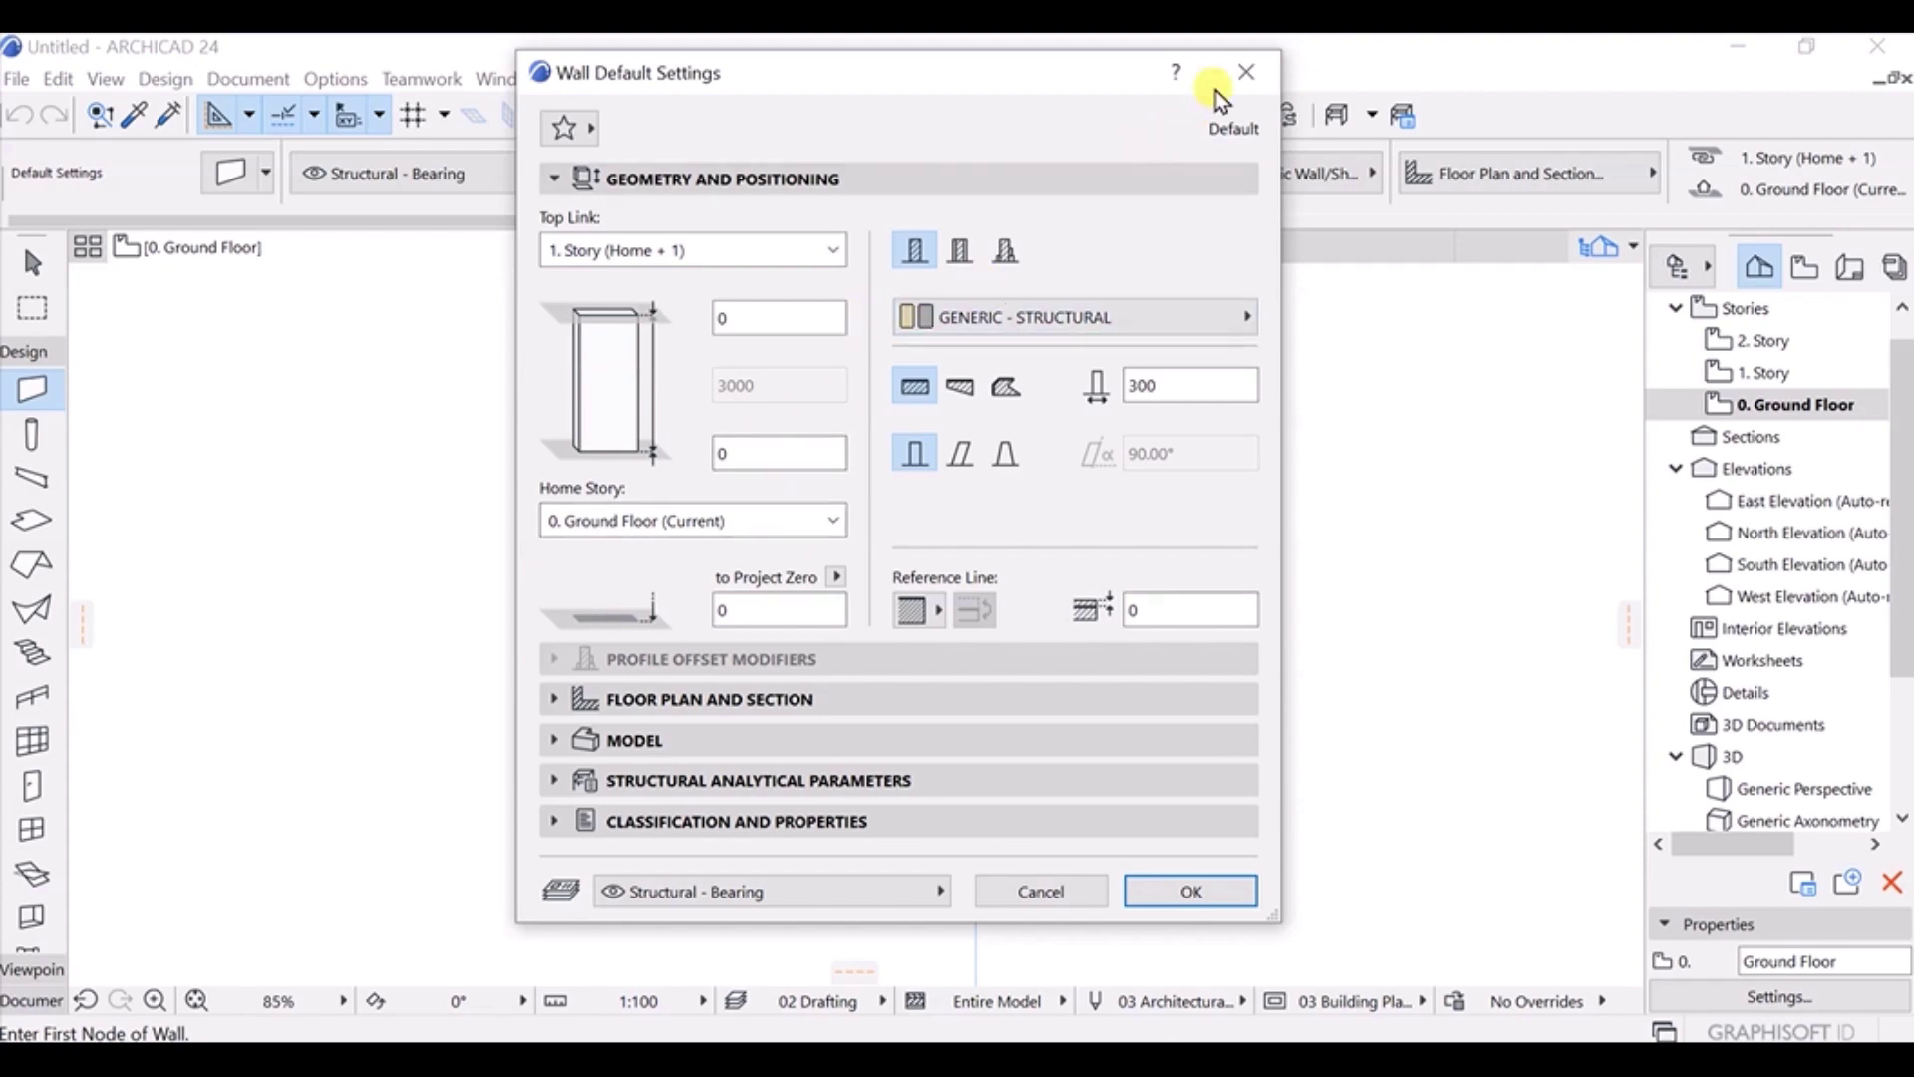
Close Wall Default Settings, reopen it via Ctrl+T and the Wall tool, then close again.
left_click(1241, 69)
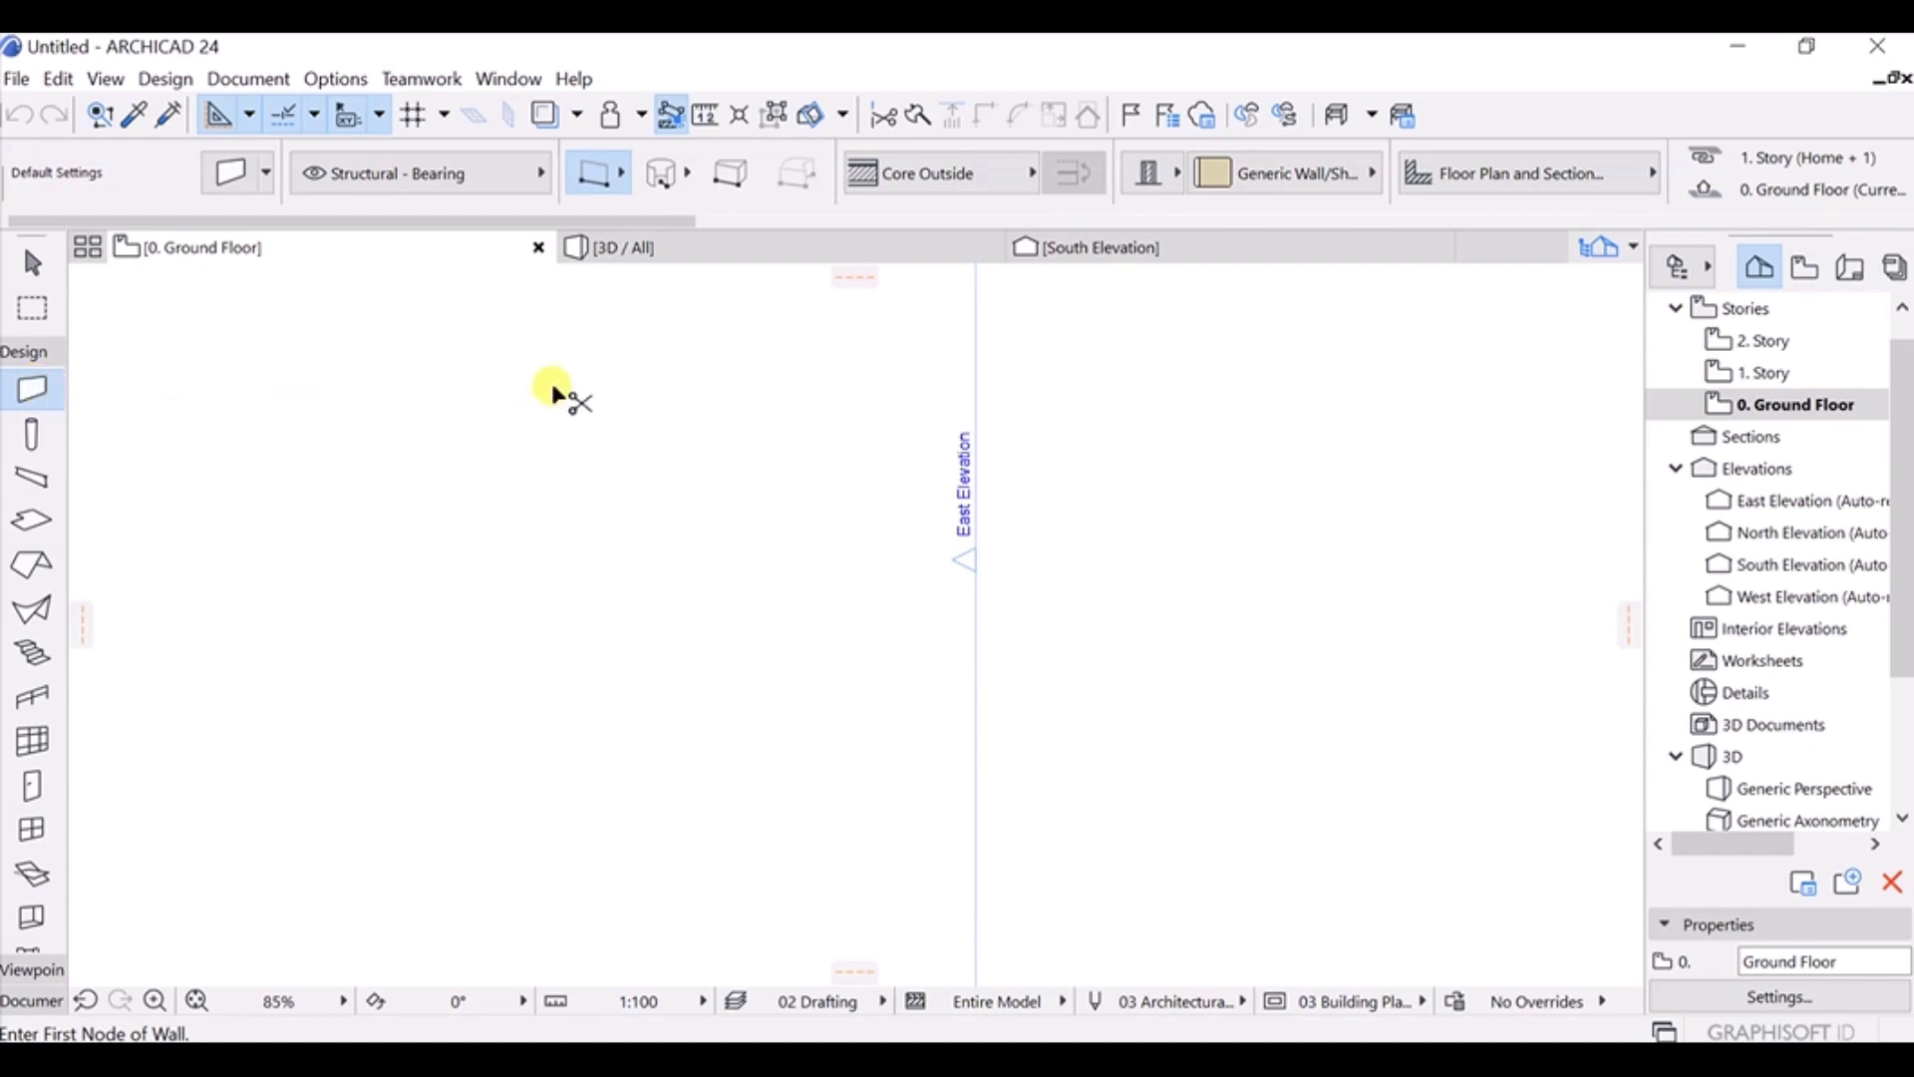
key("ctrl+t")
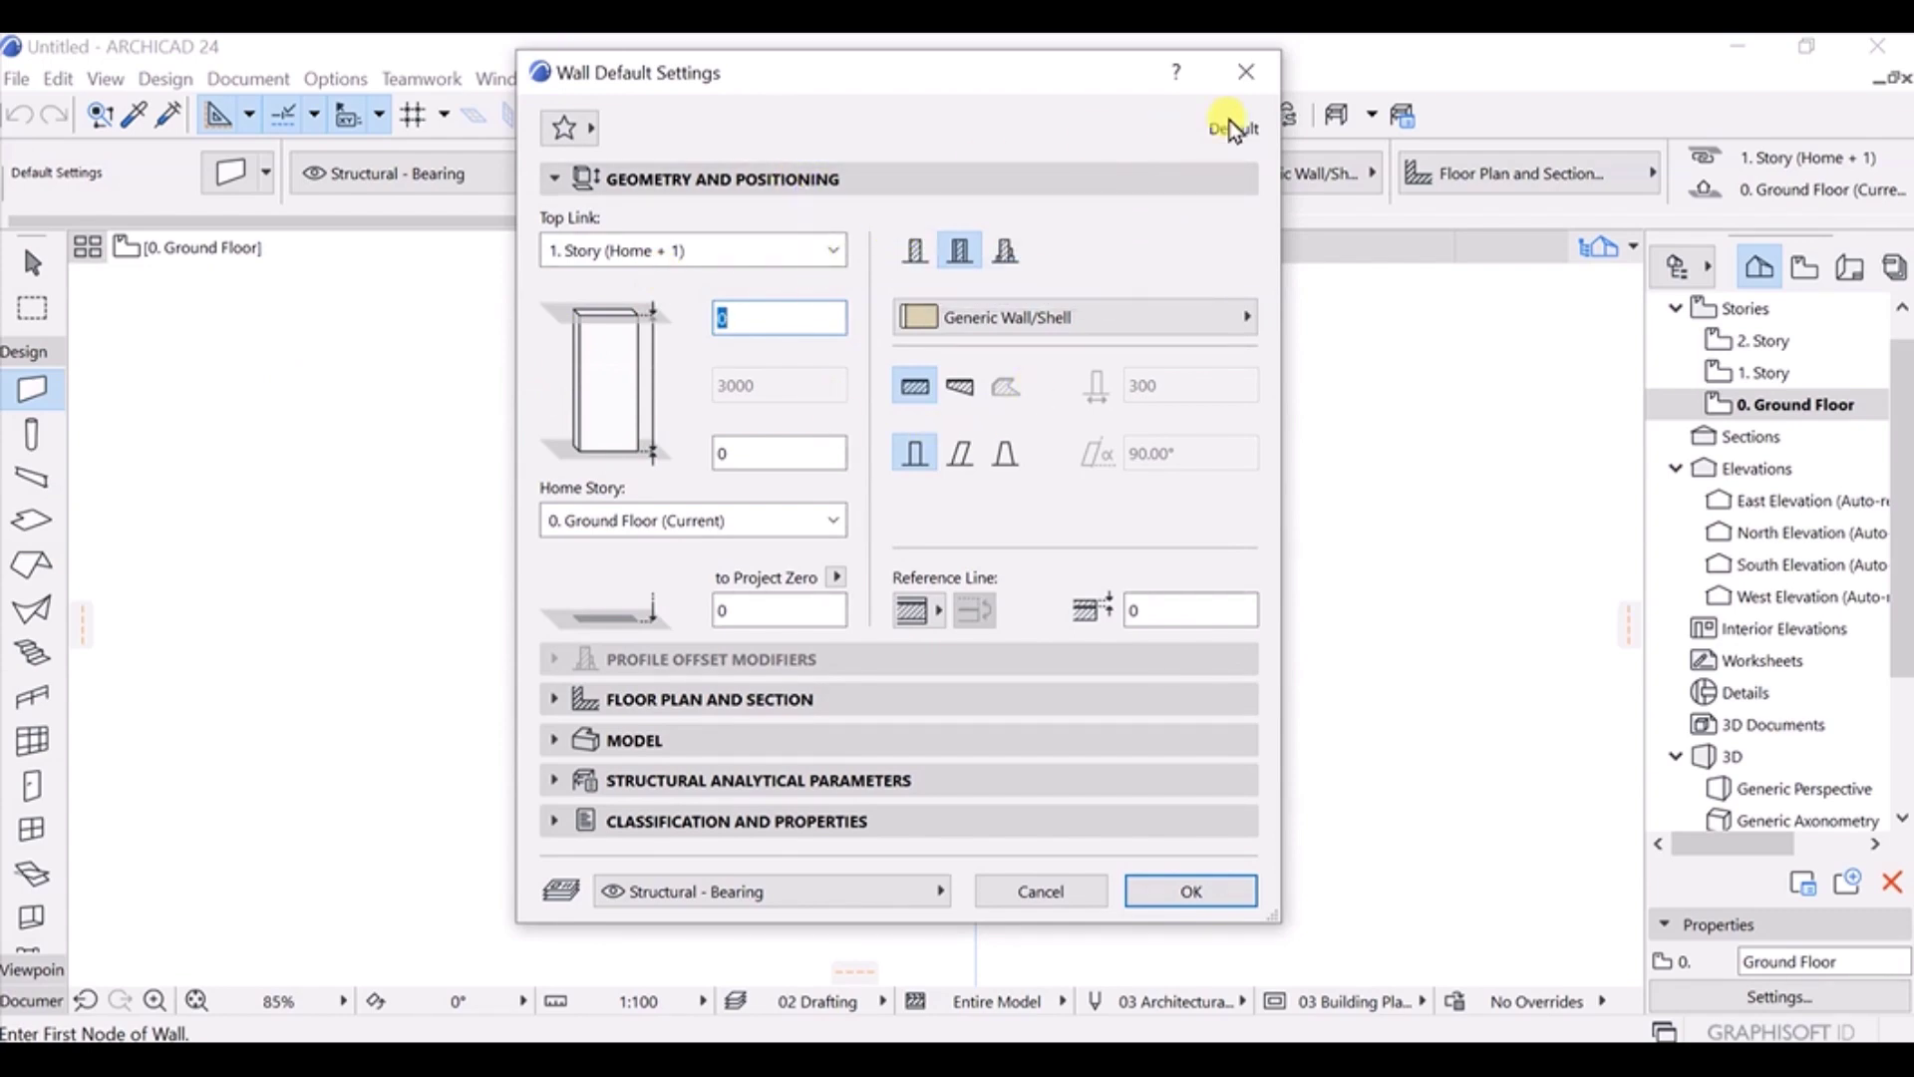
left_click(1248, 82)
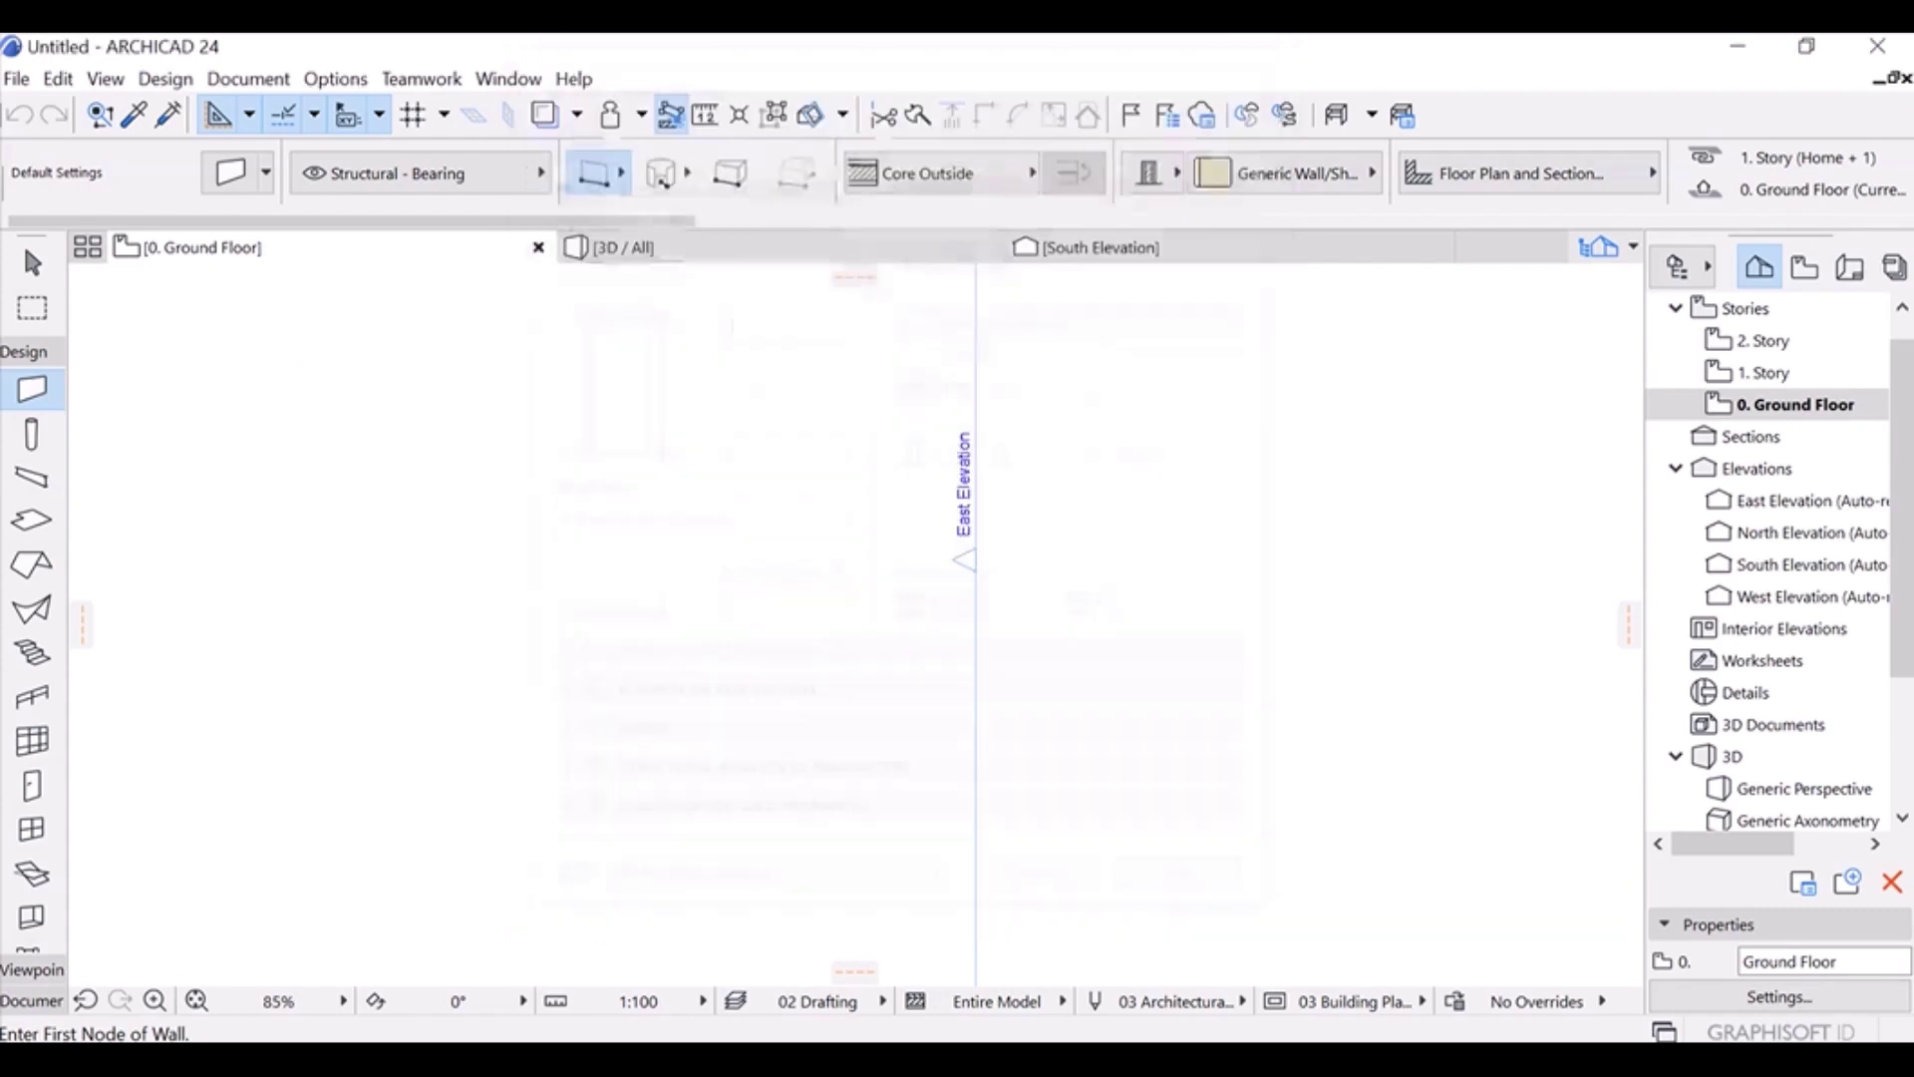
double_click(54, 392)
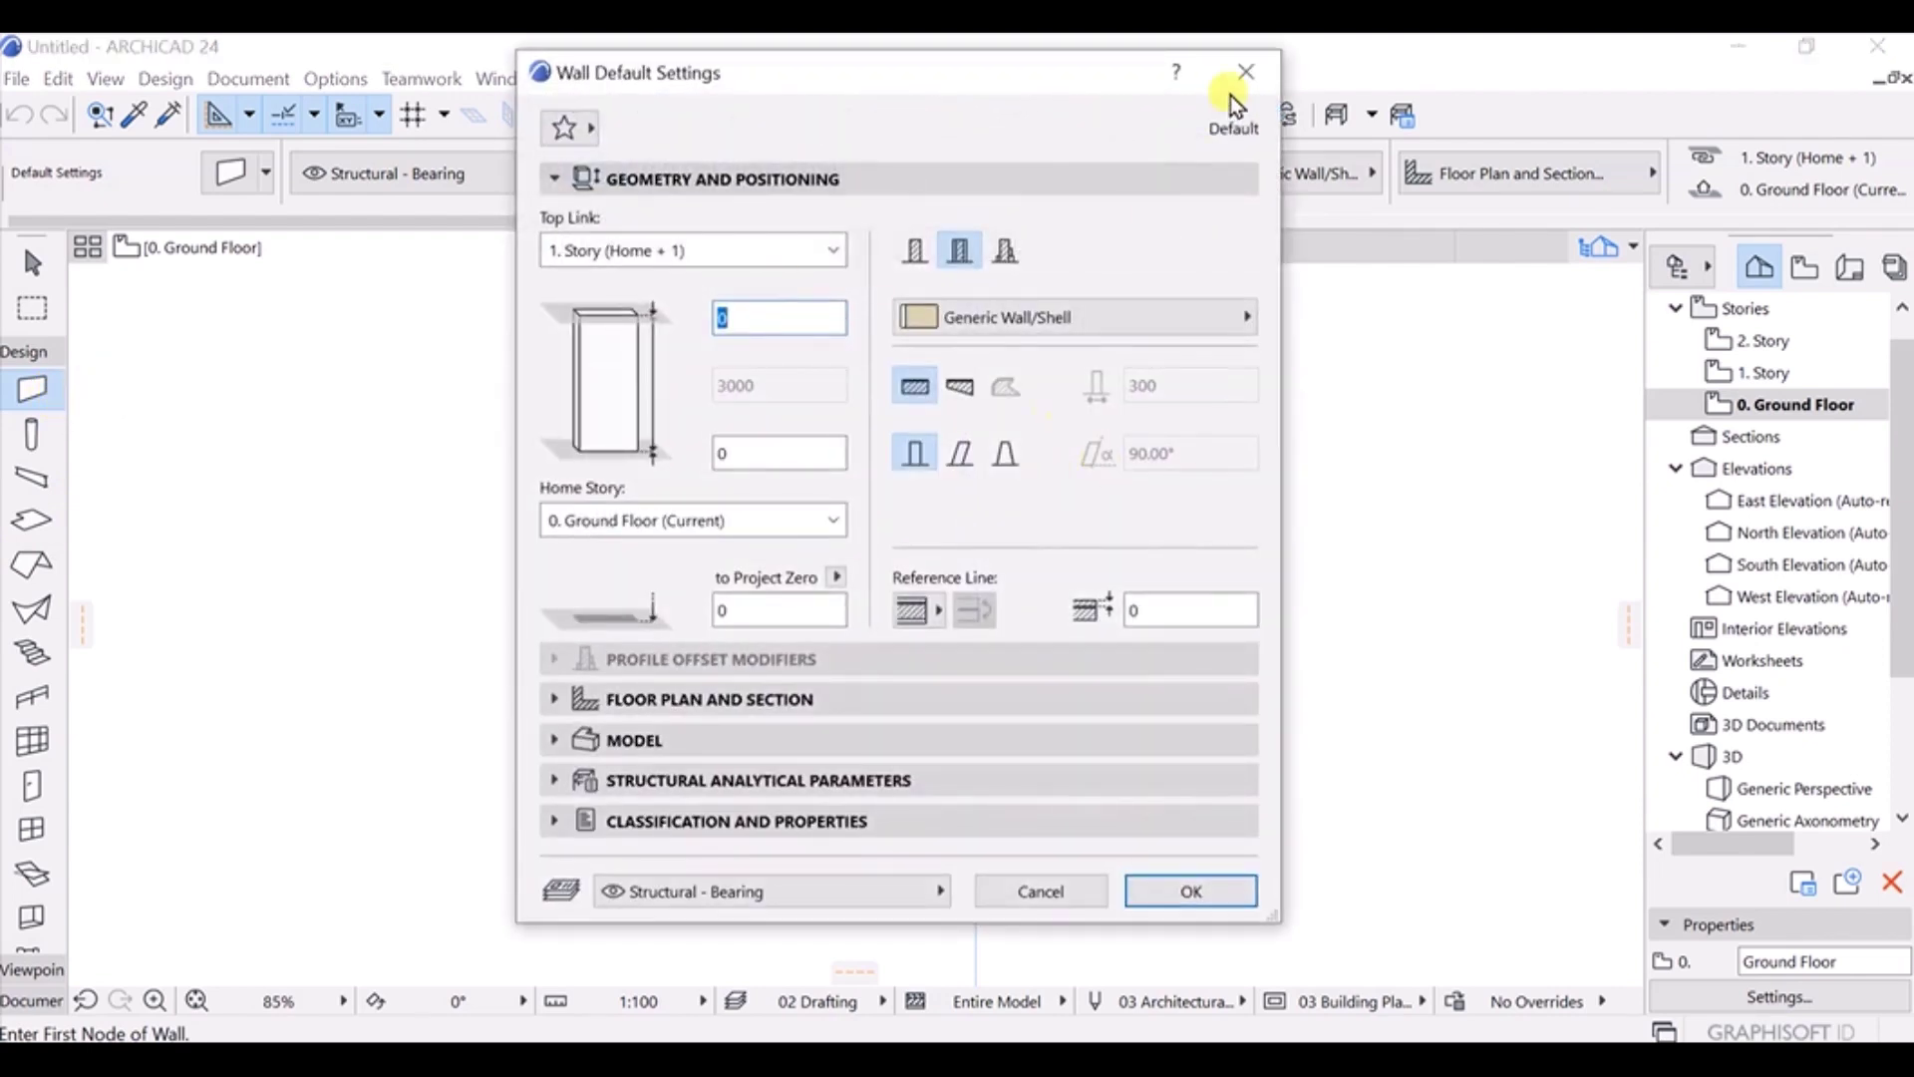
key("Return")
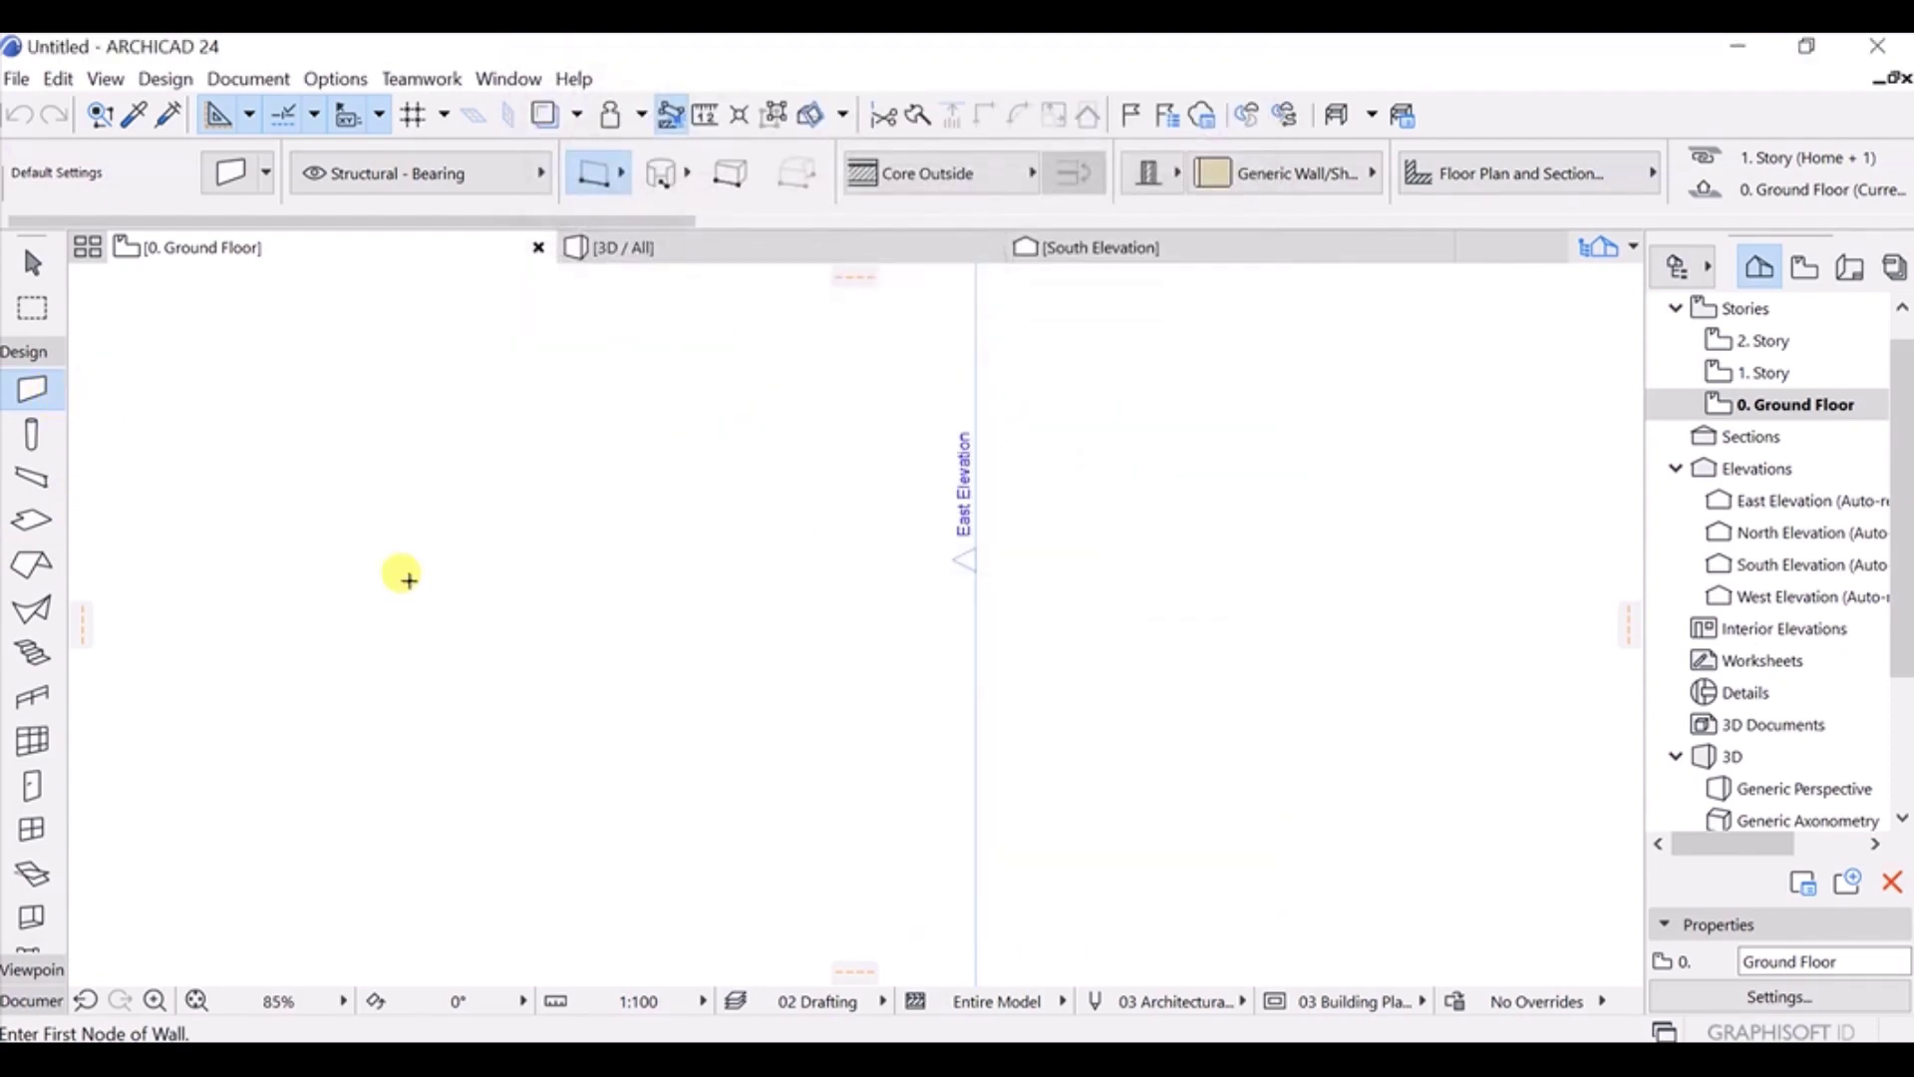
key("ctrl+t")
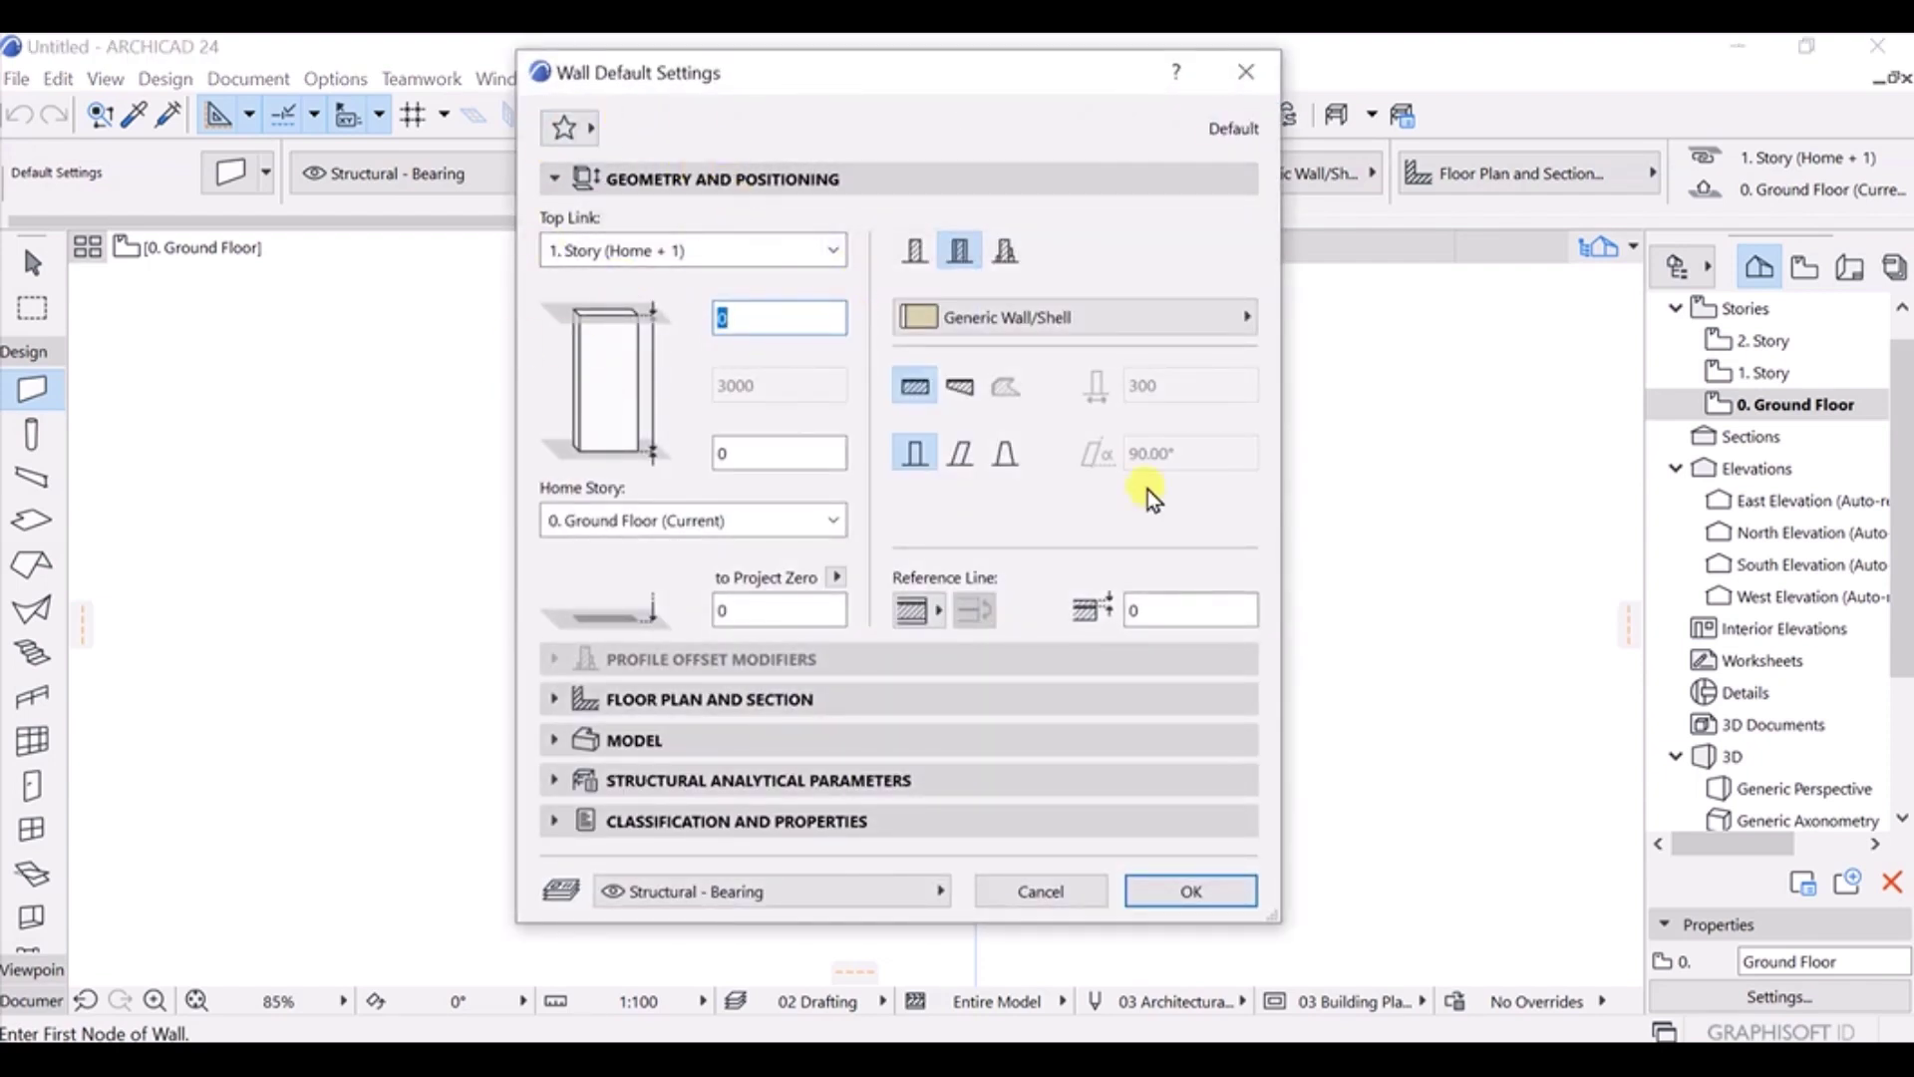
left_click(1245, 72)
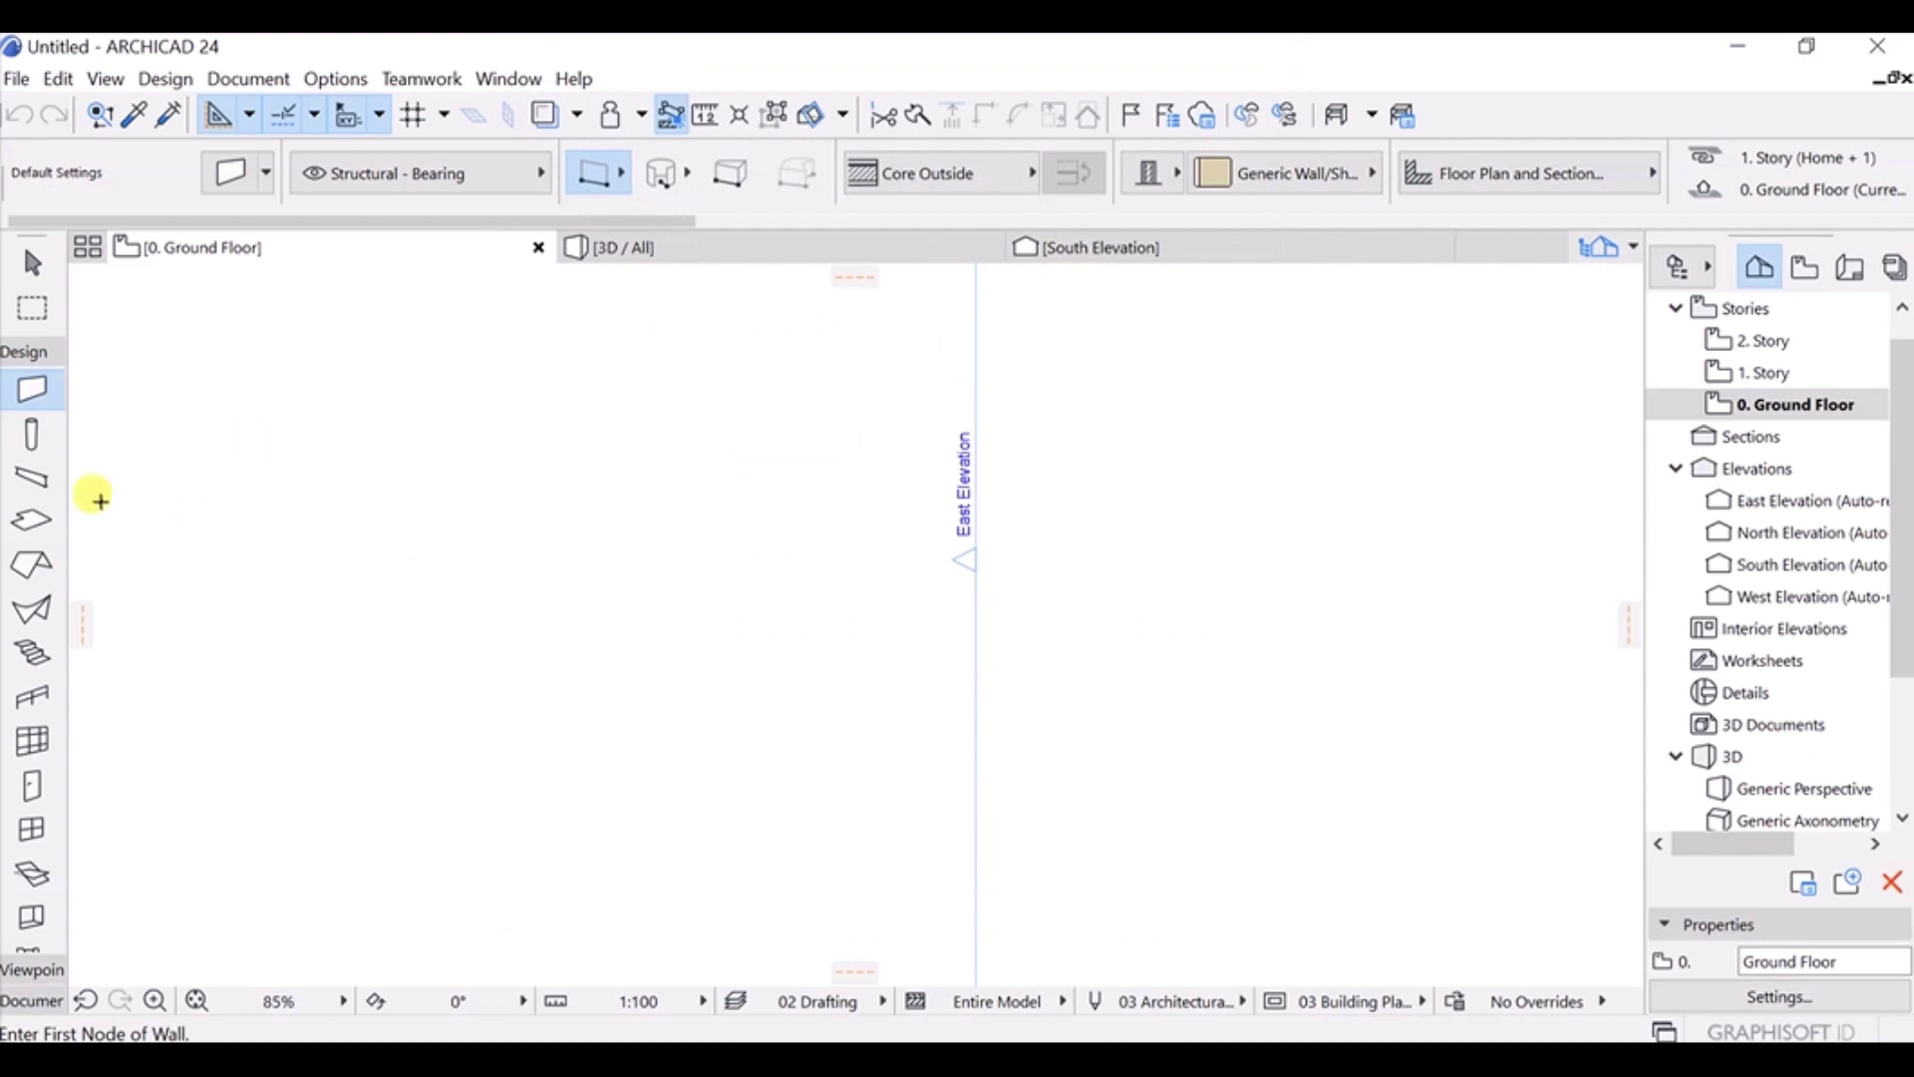
Switch to the Column tool, check its Info Box, and open Column Default Settings with Ctrl+T.
left_click(33, 440)
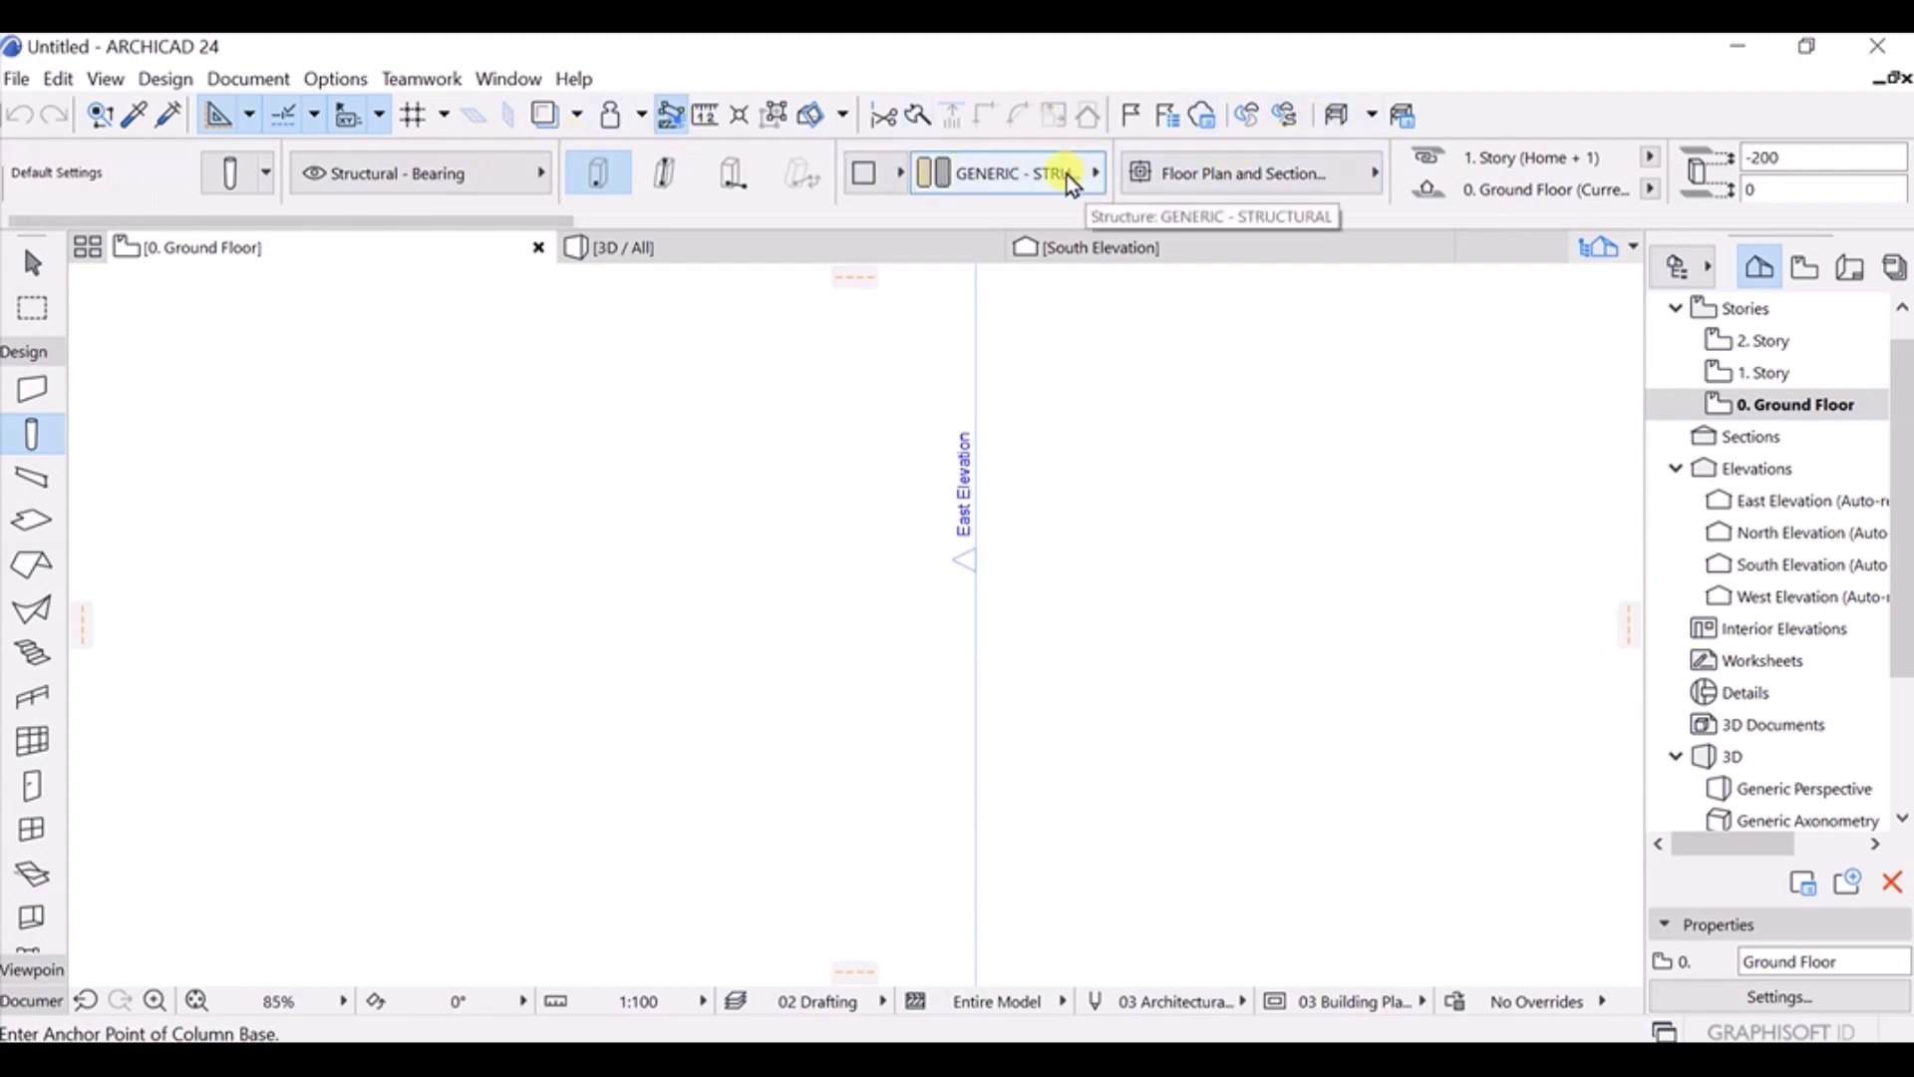
scroll(991, 170, "down", 8)
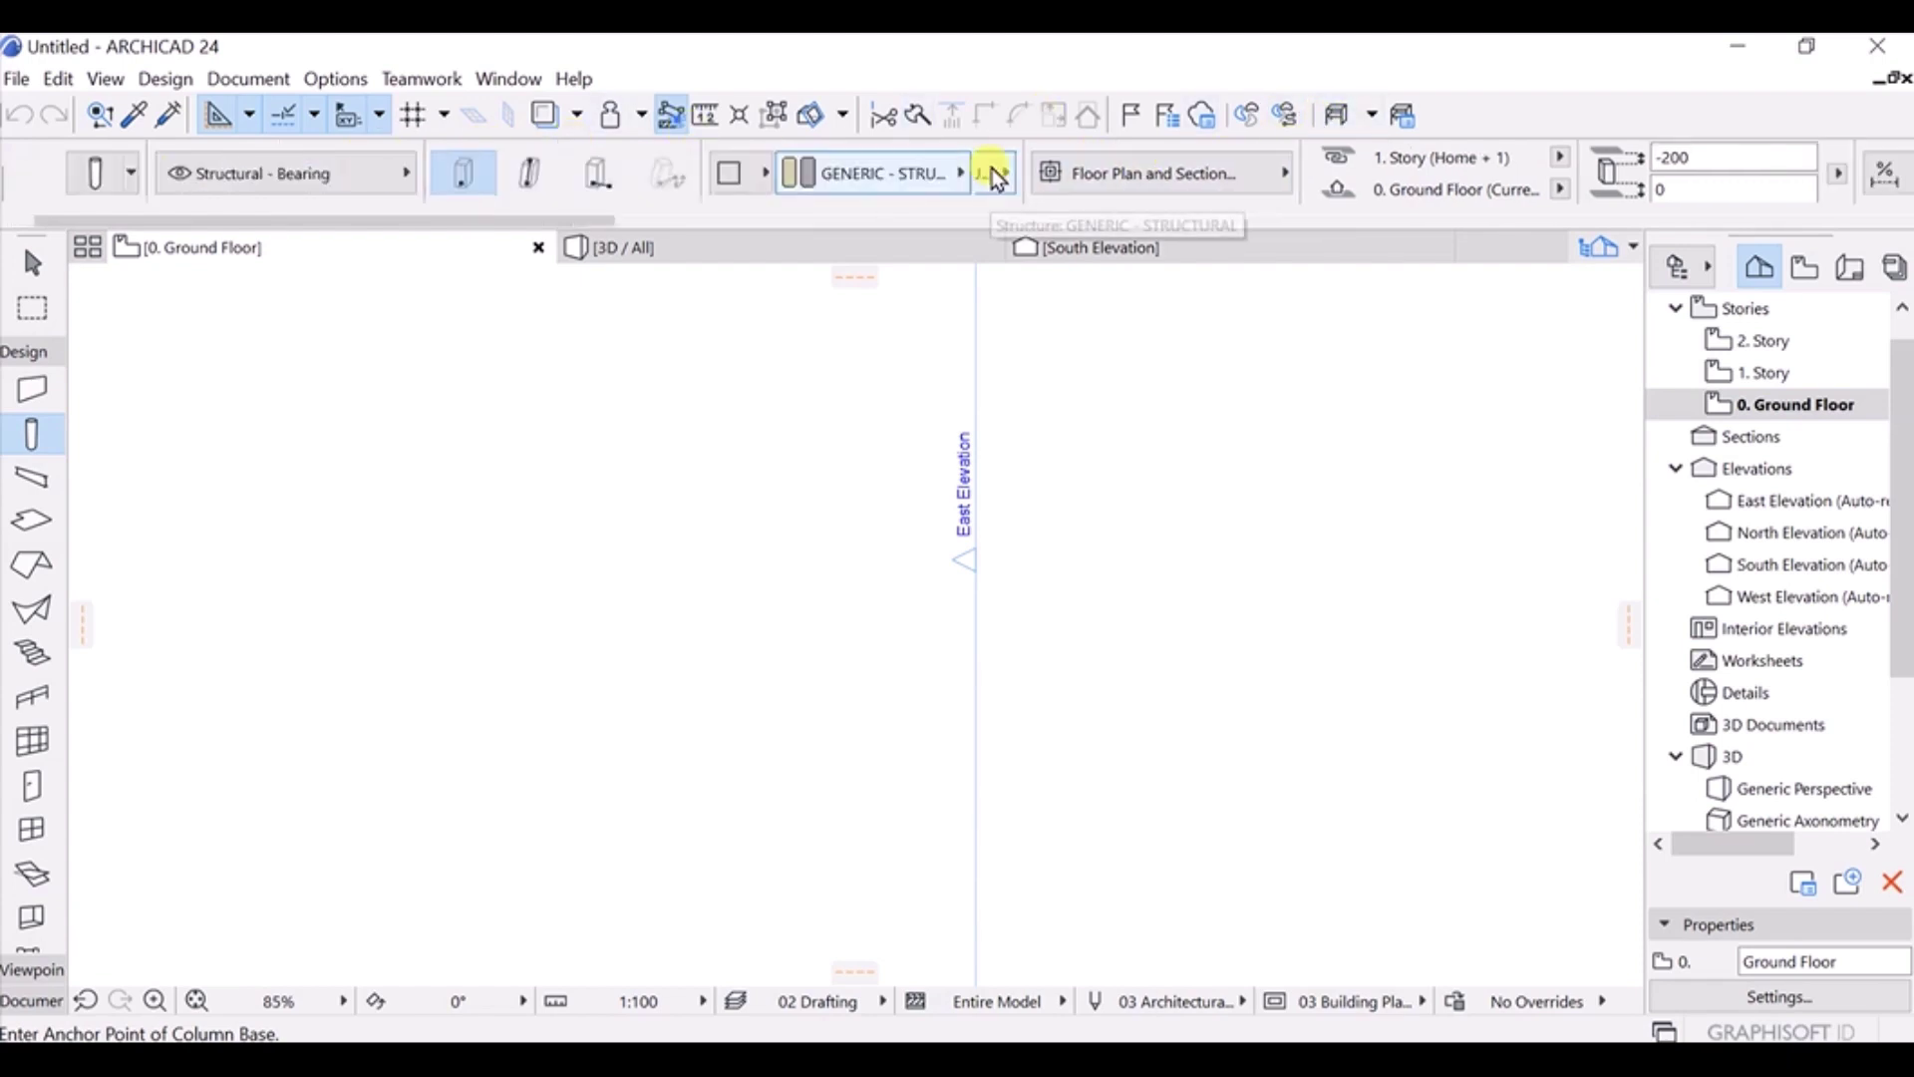
scroll(991, 170, "down", 10)
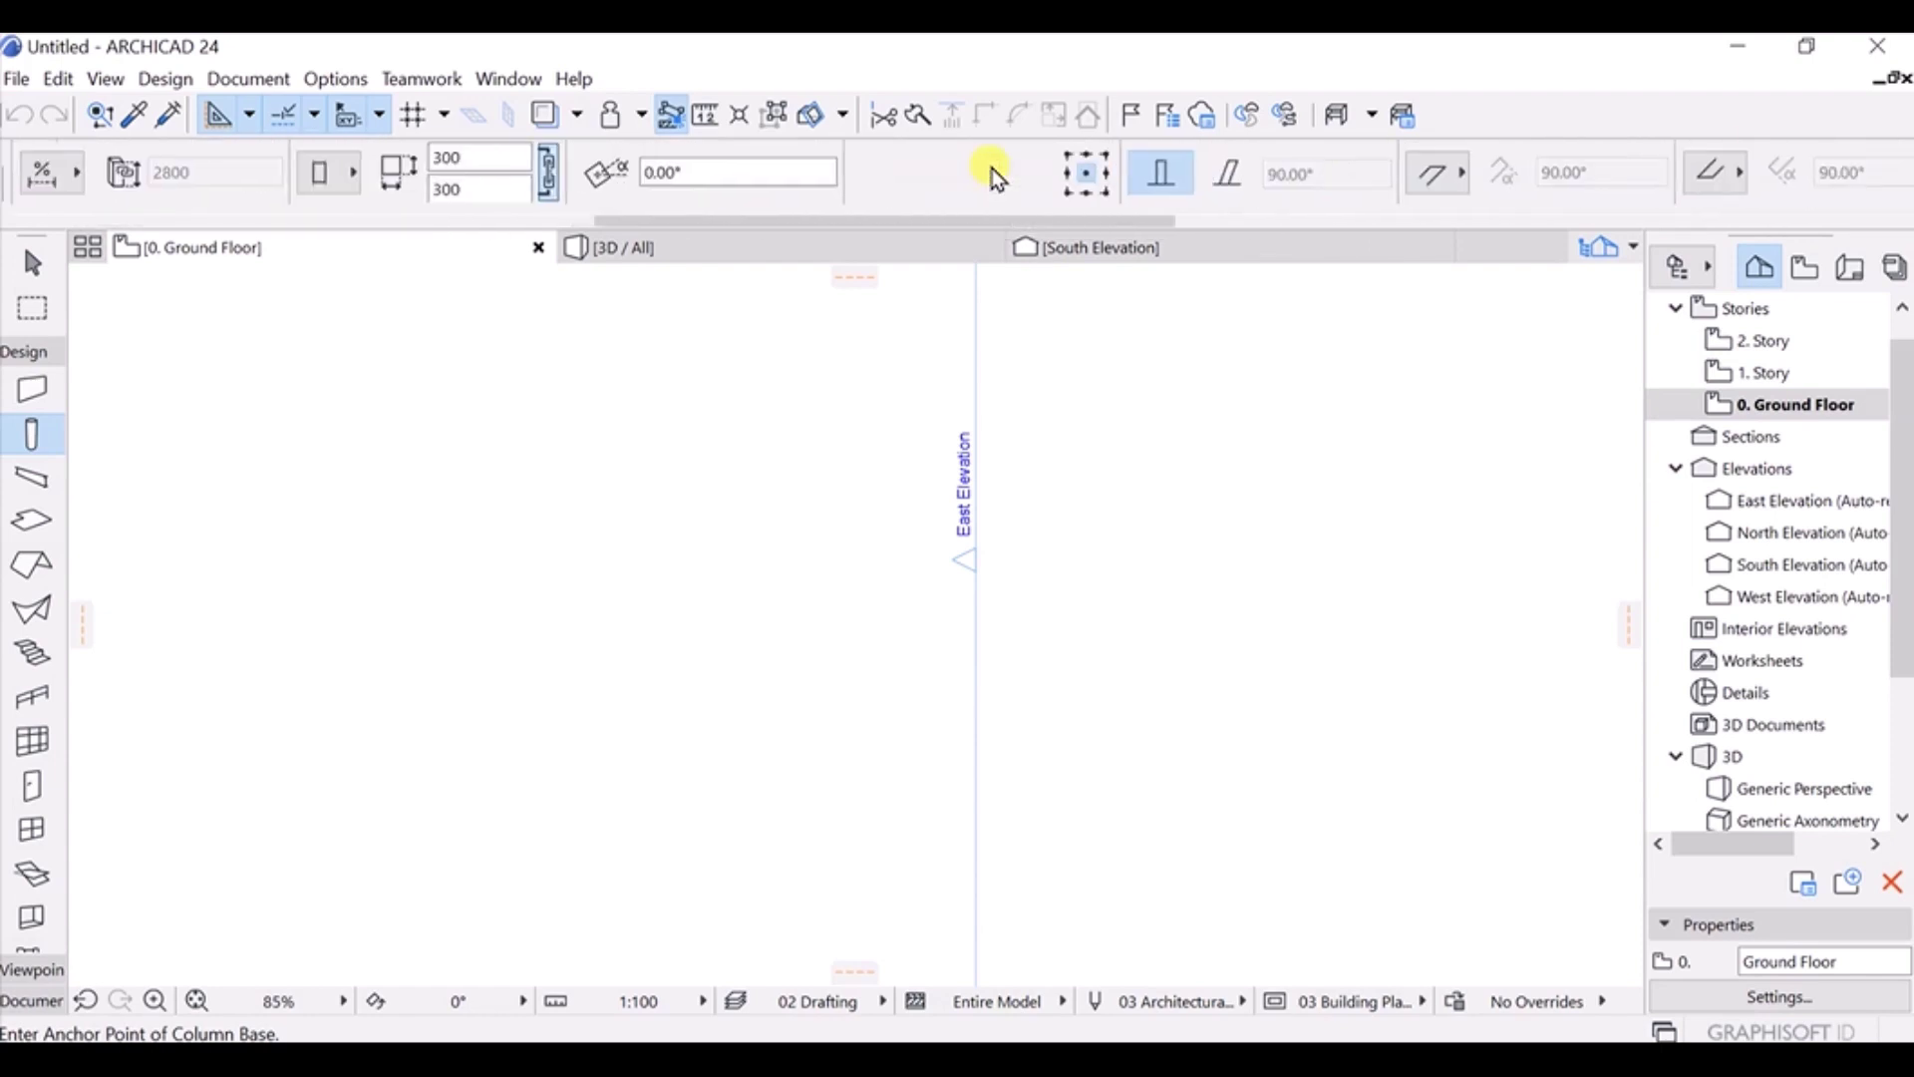
scroll(990, 169, "up", 15)
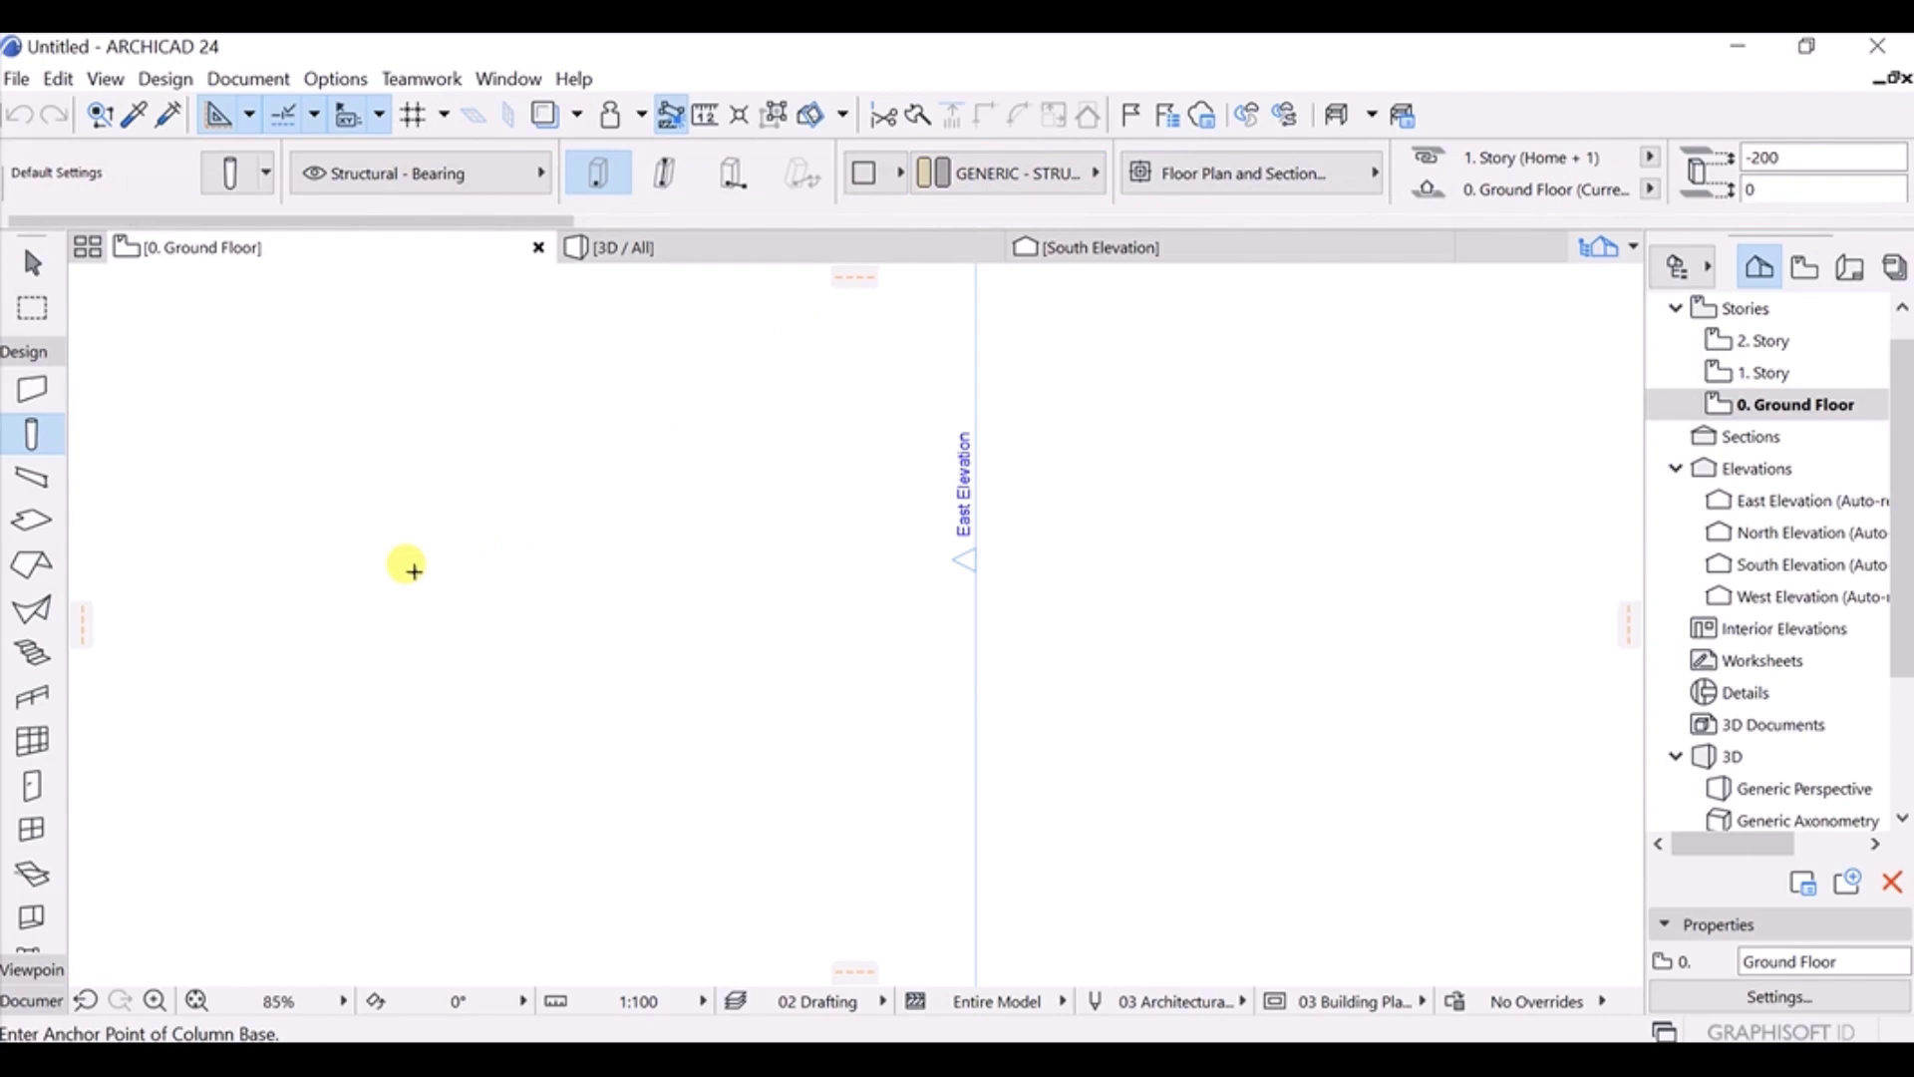
key("ctrl+t")
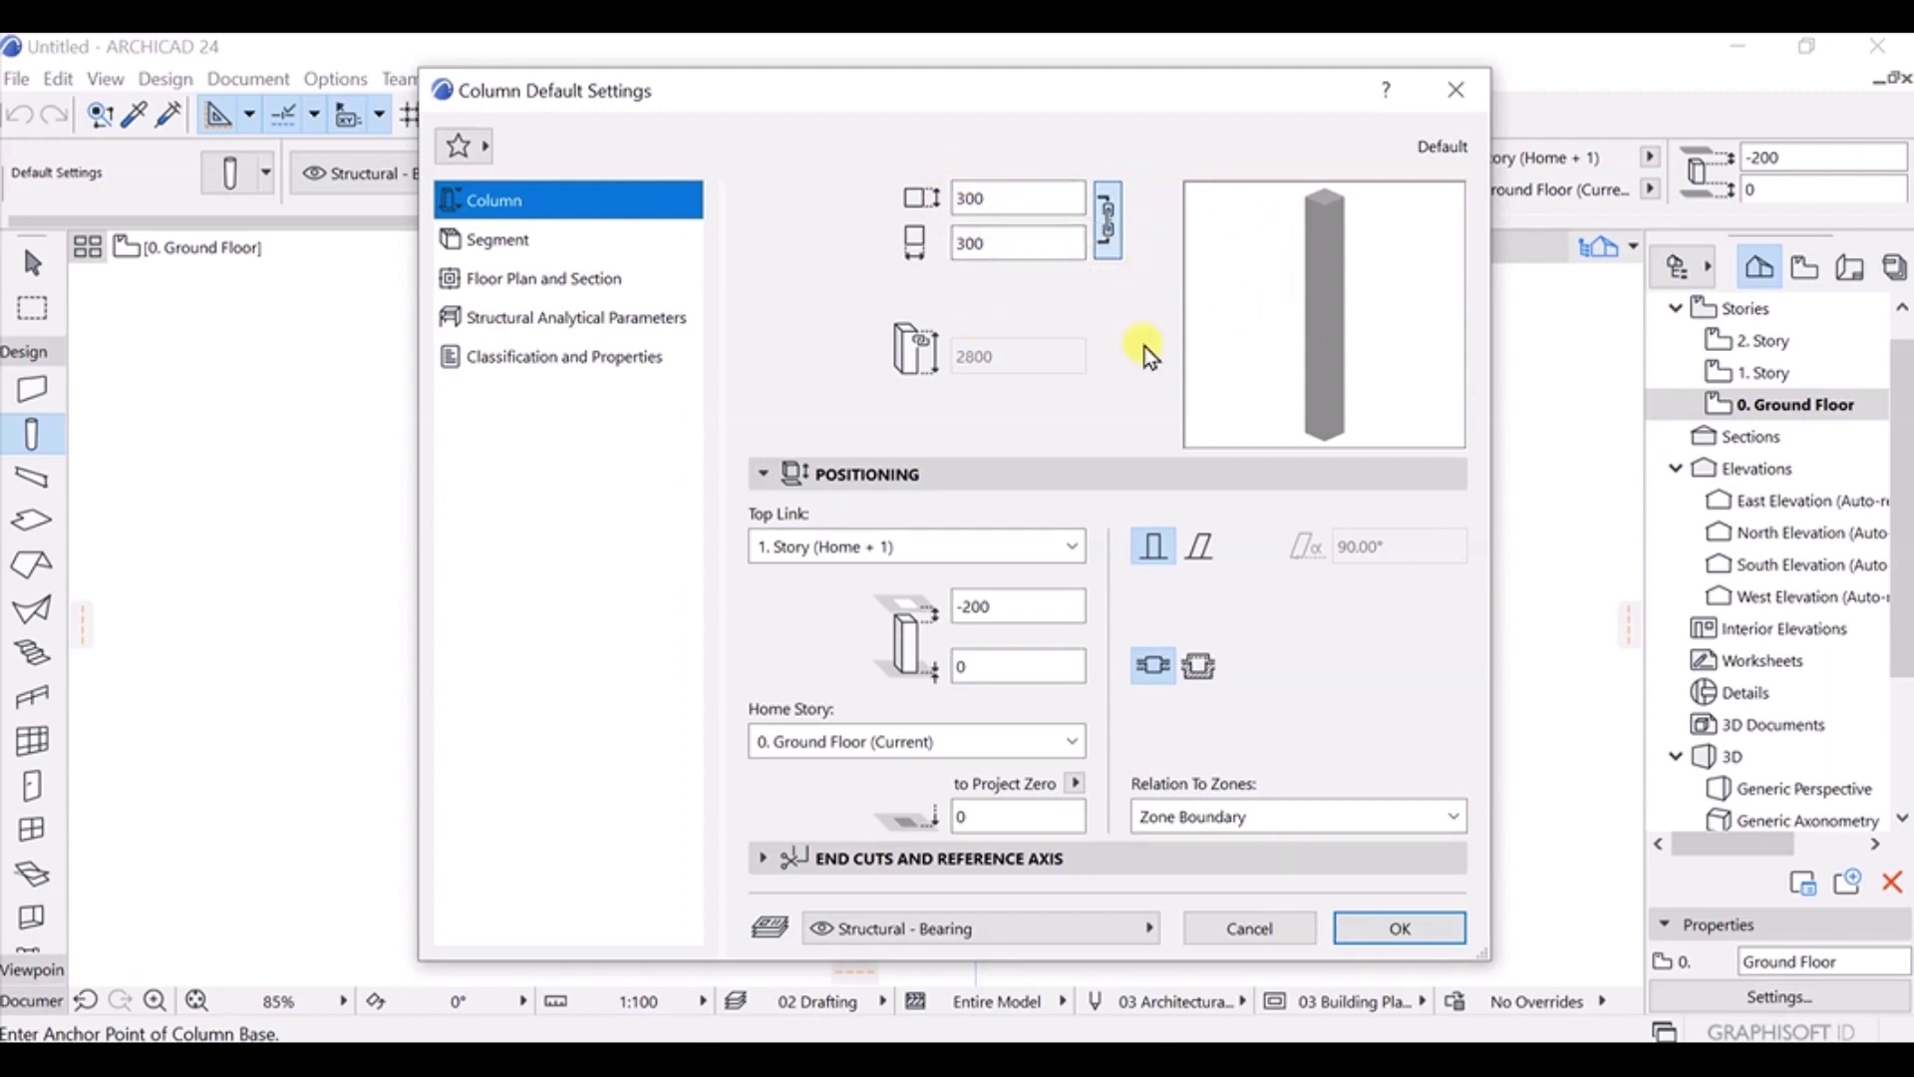
Link the column's width and depth, then view Segment, Floor Plan and Section, and Structural Analytical pages.
left_click(1102, 237)
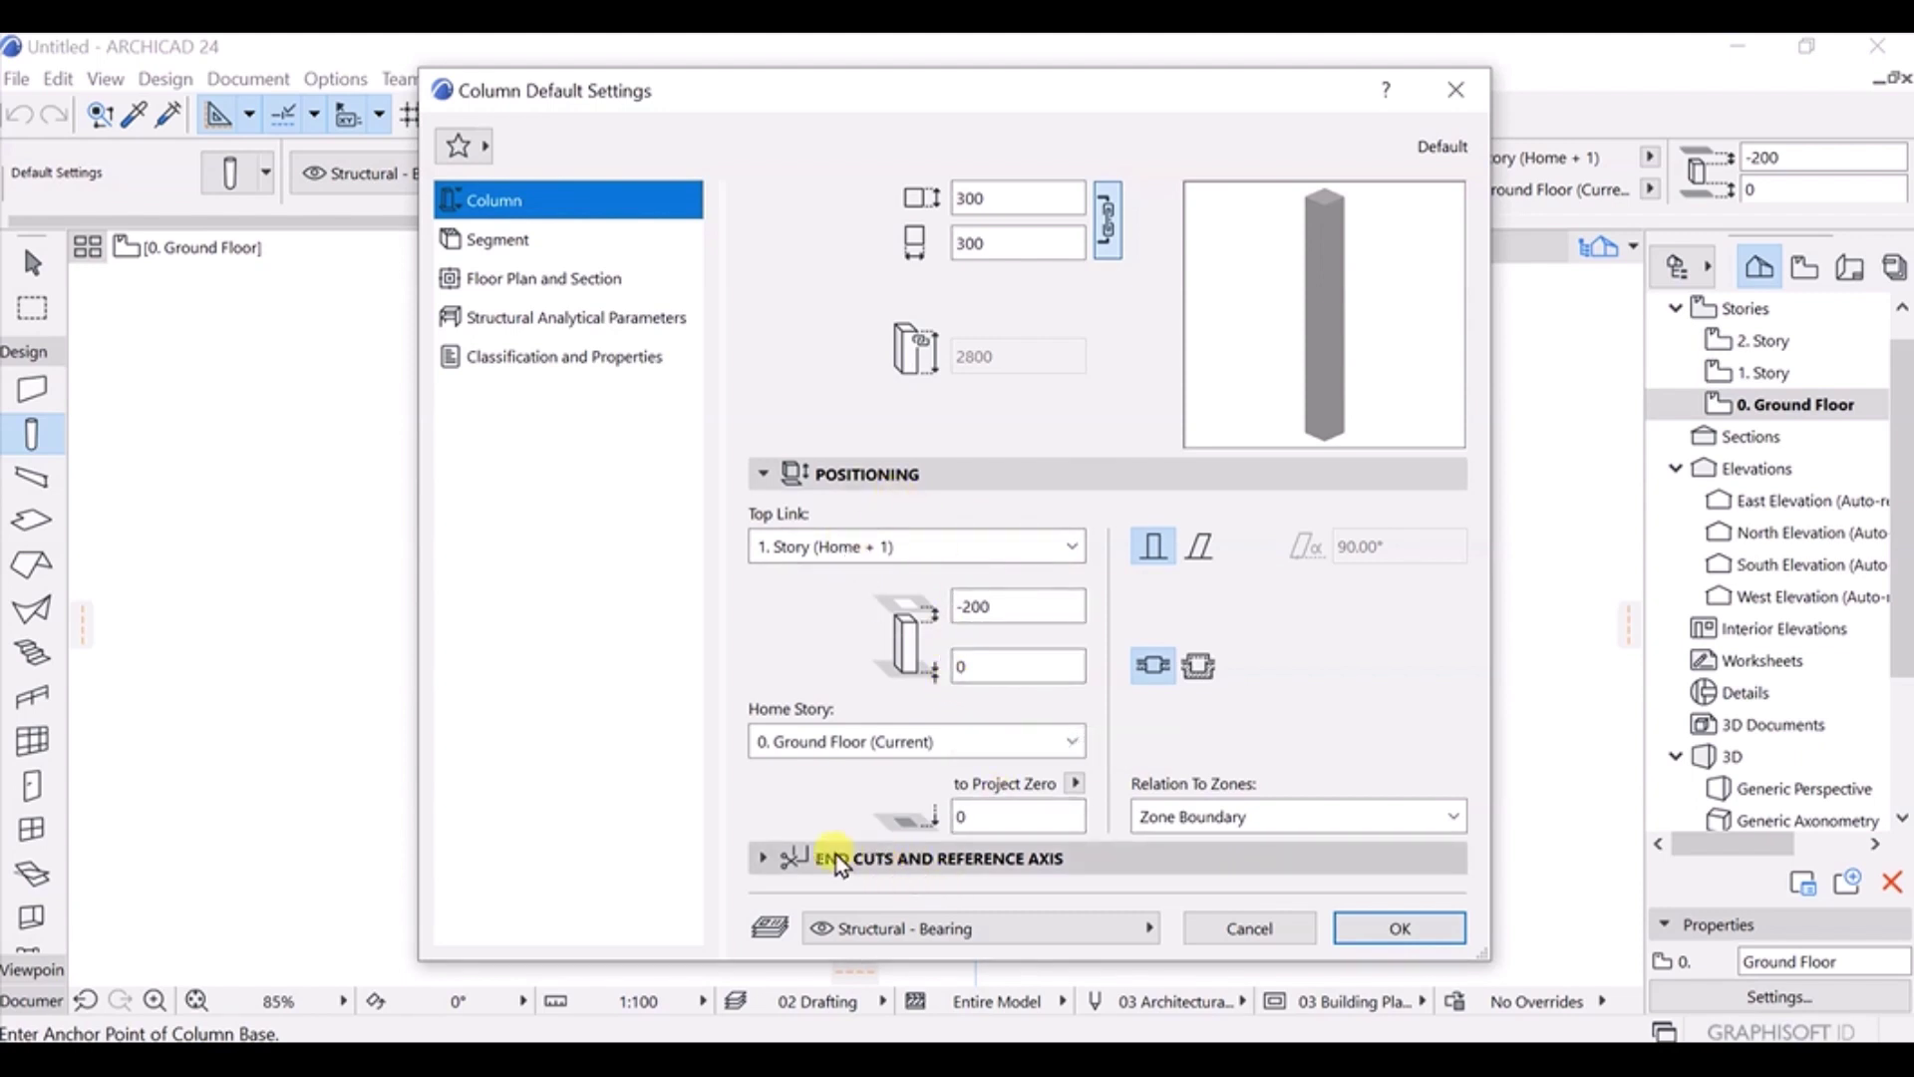
left_click(770, 856)
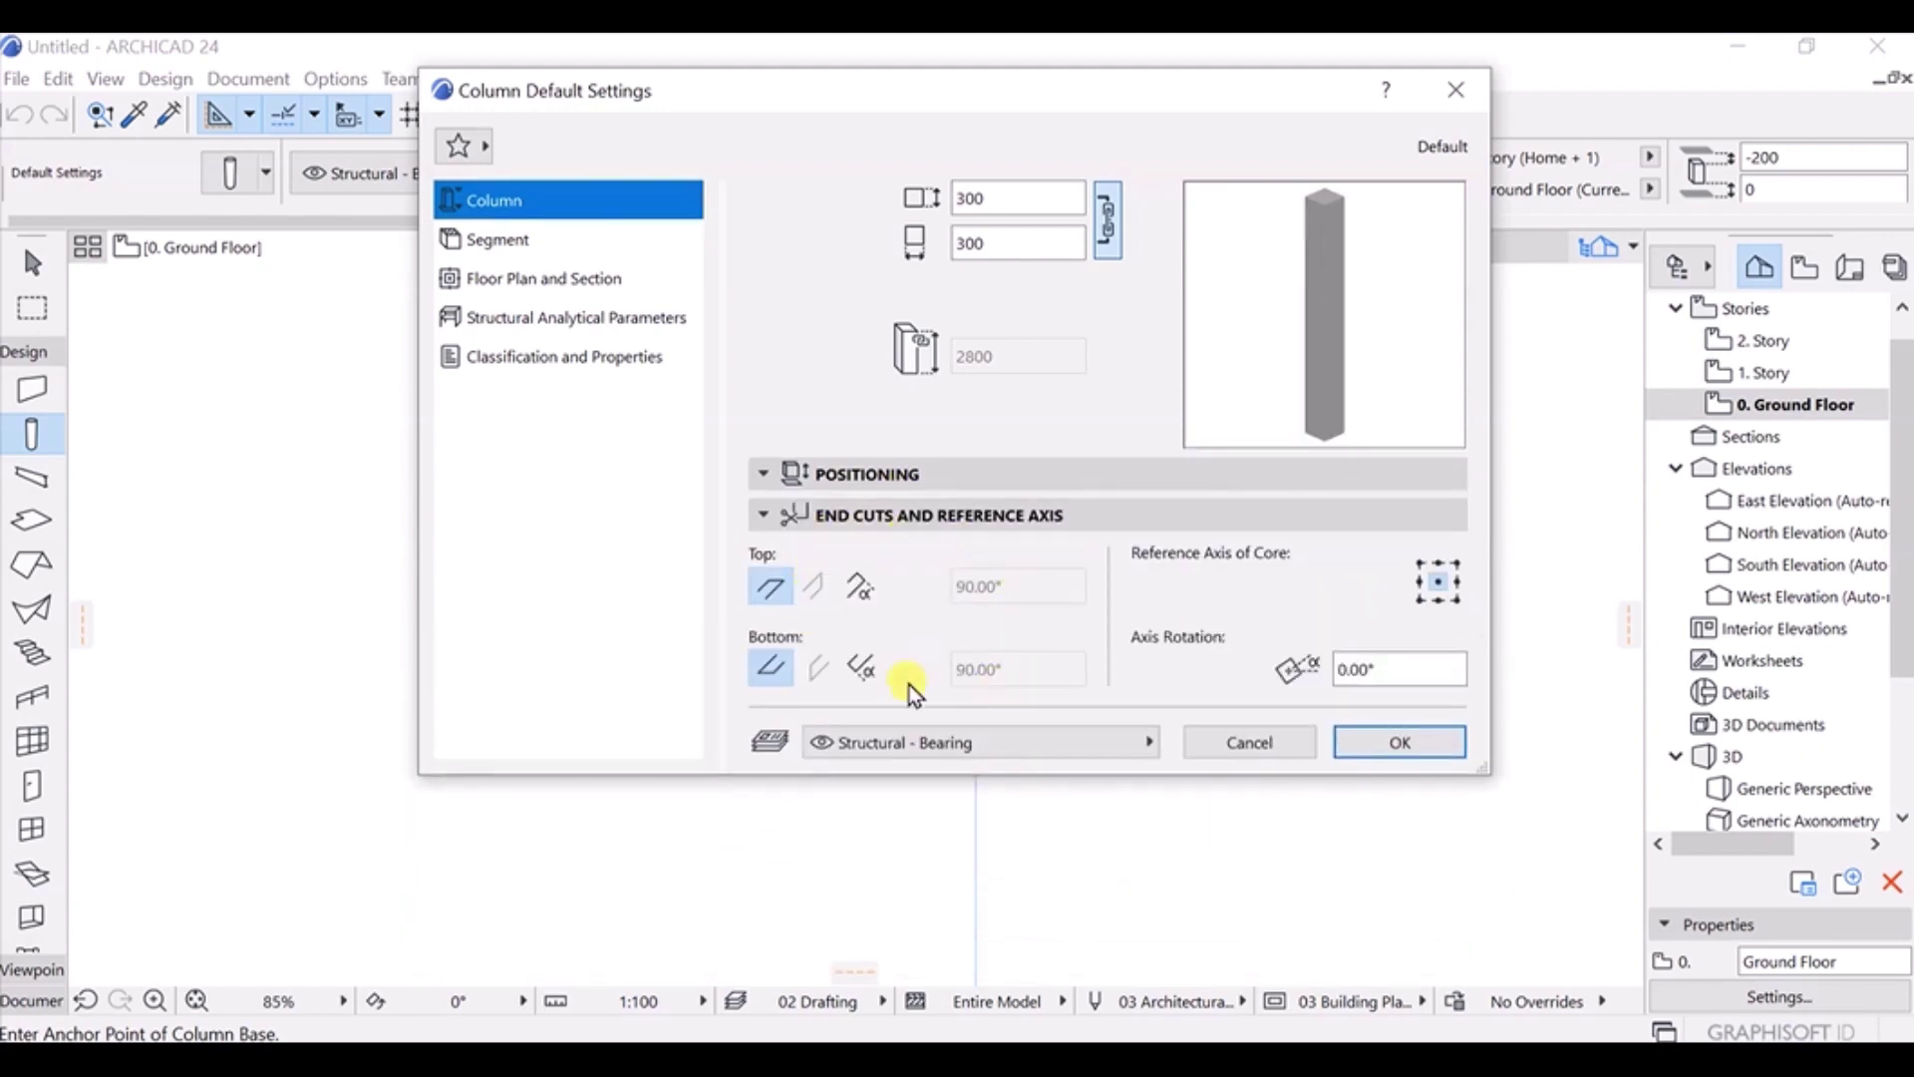
left_click(537, 241)
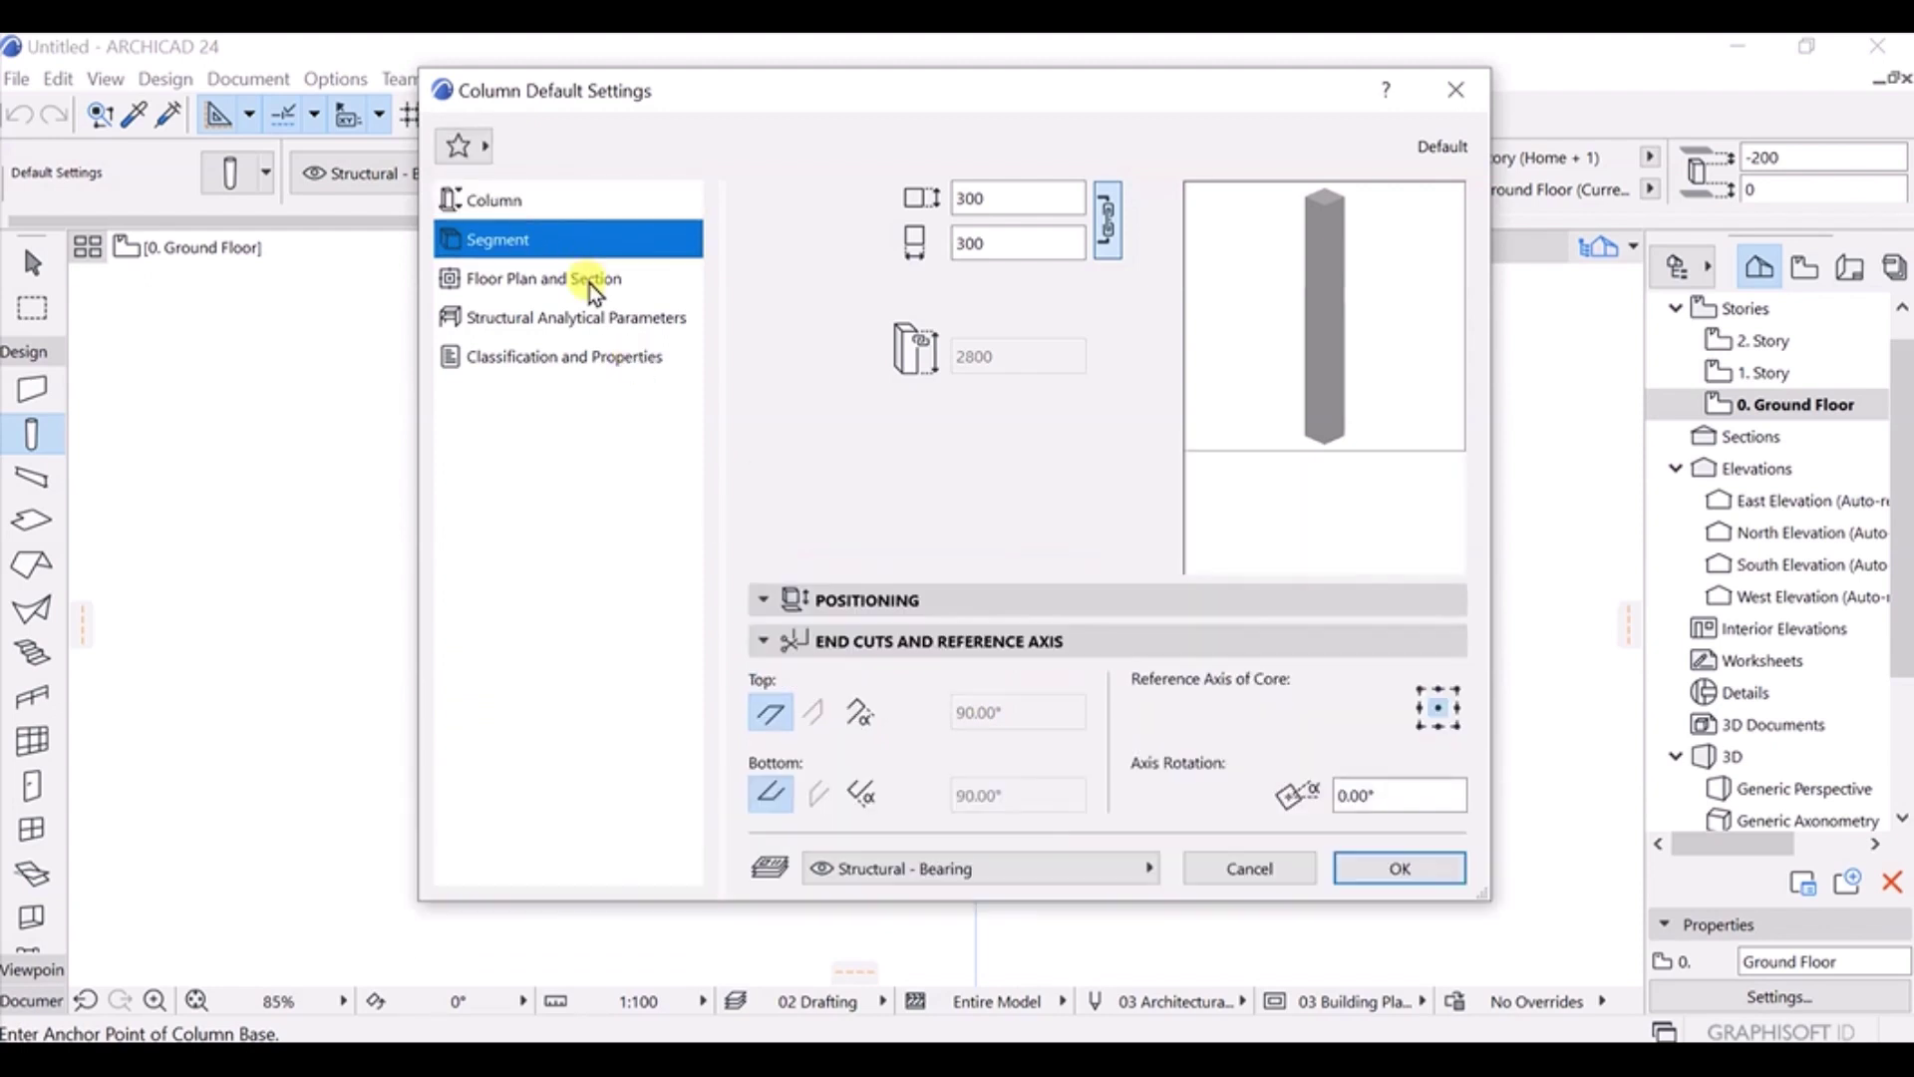
left_click(594, 286)
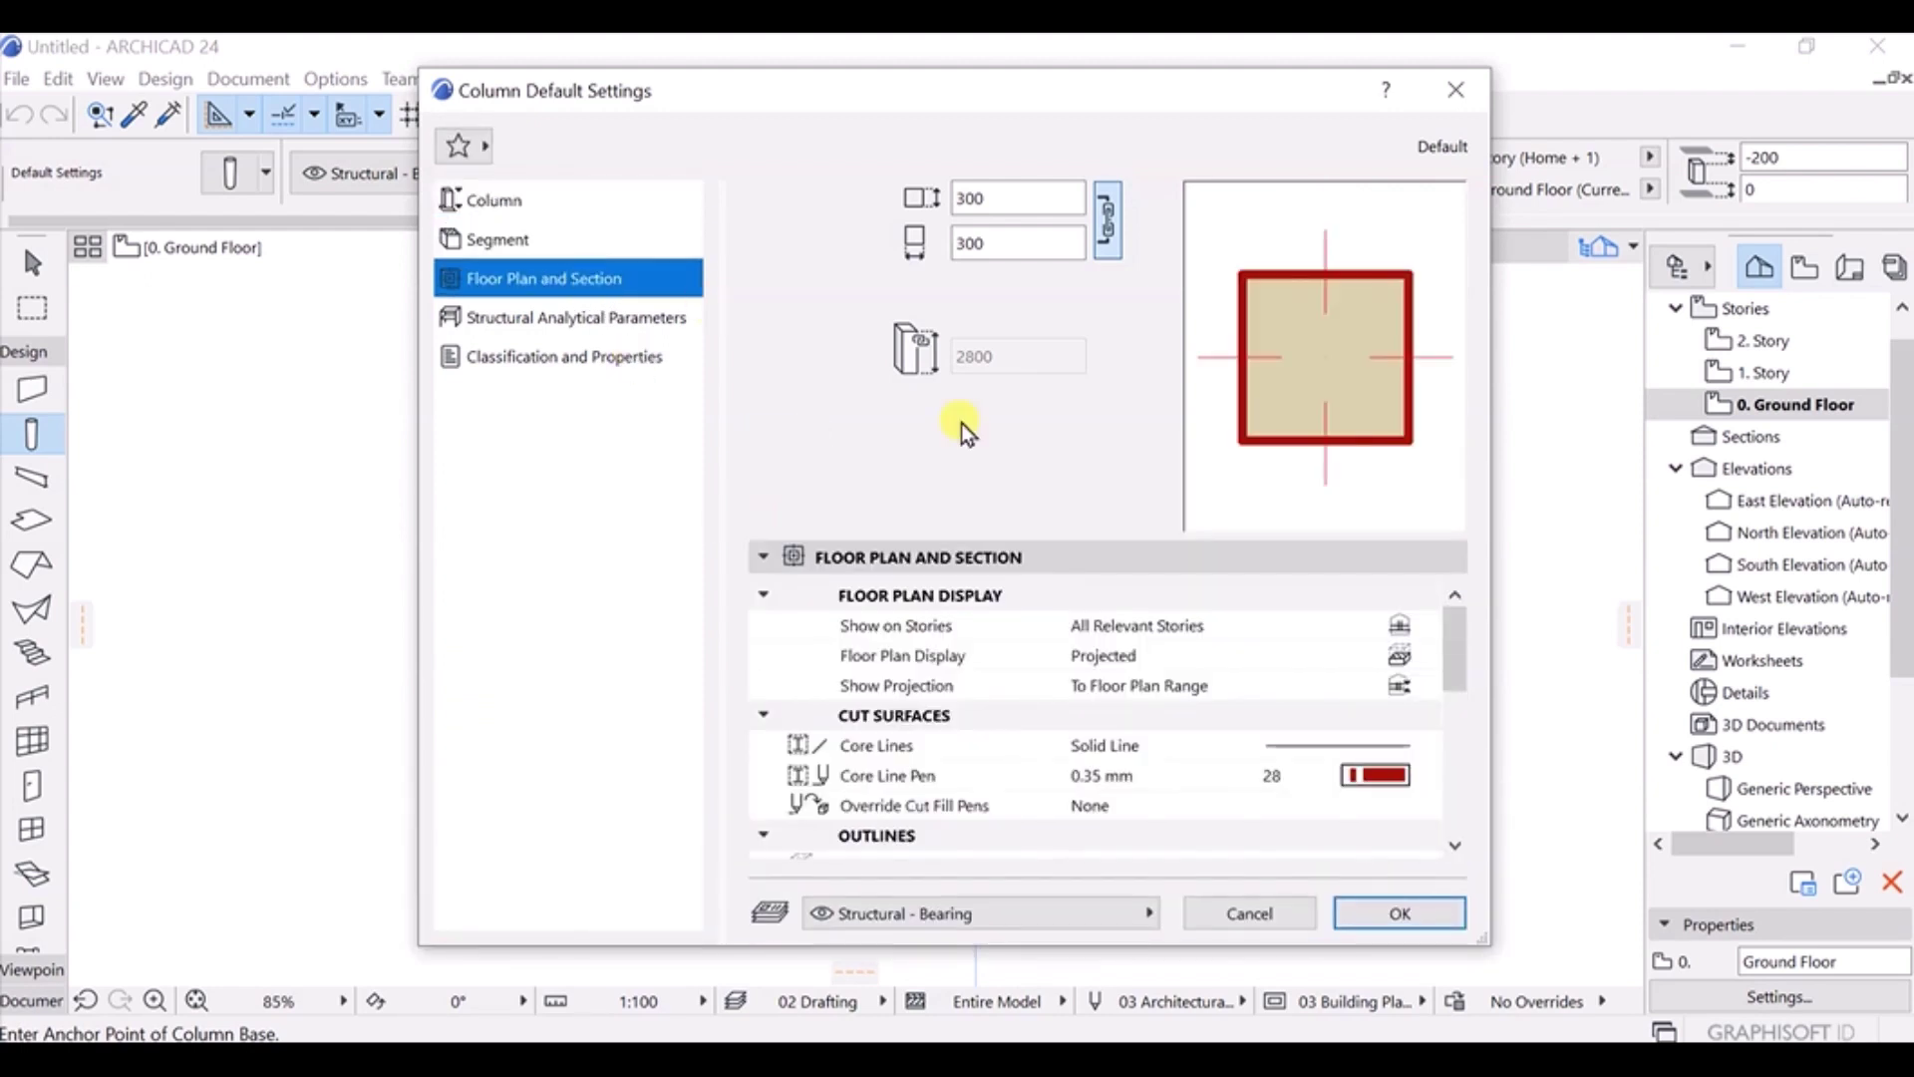
left_click(590, 325)
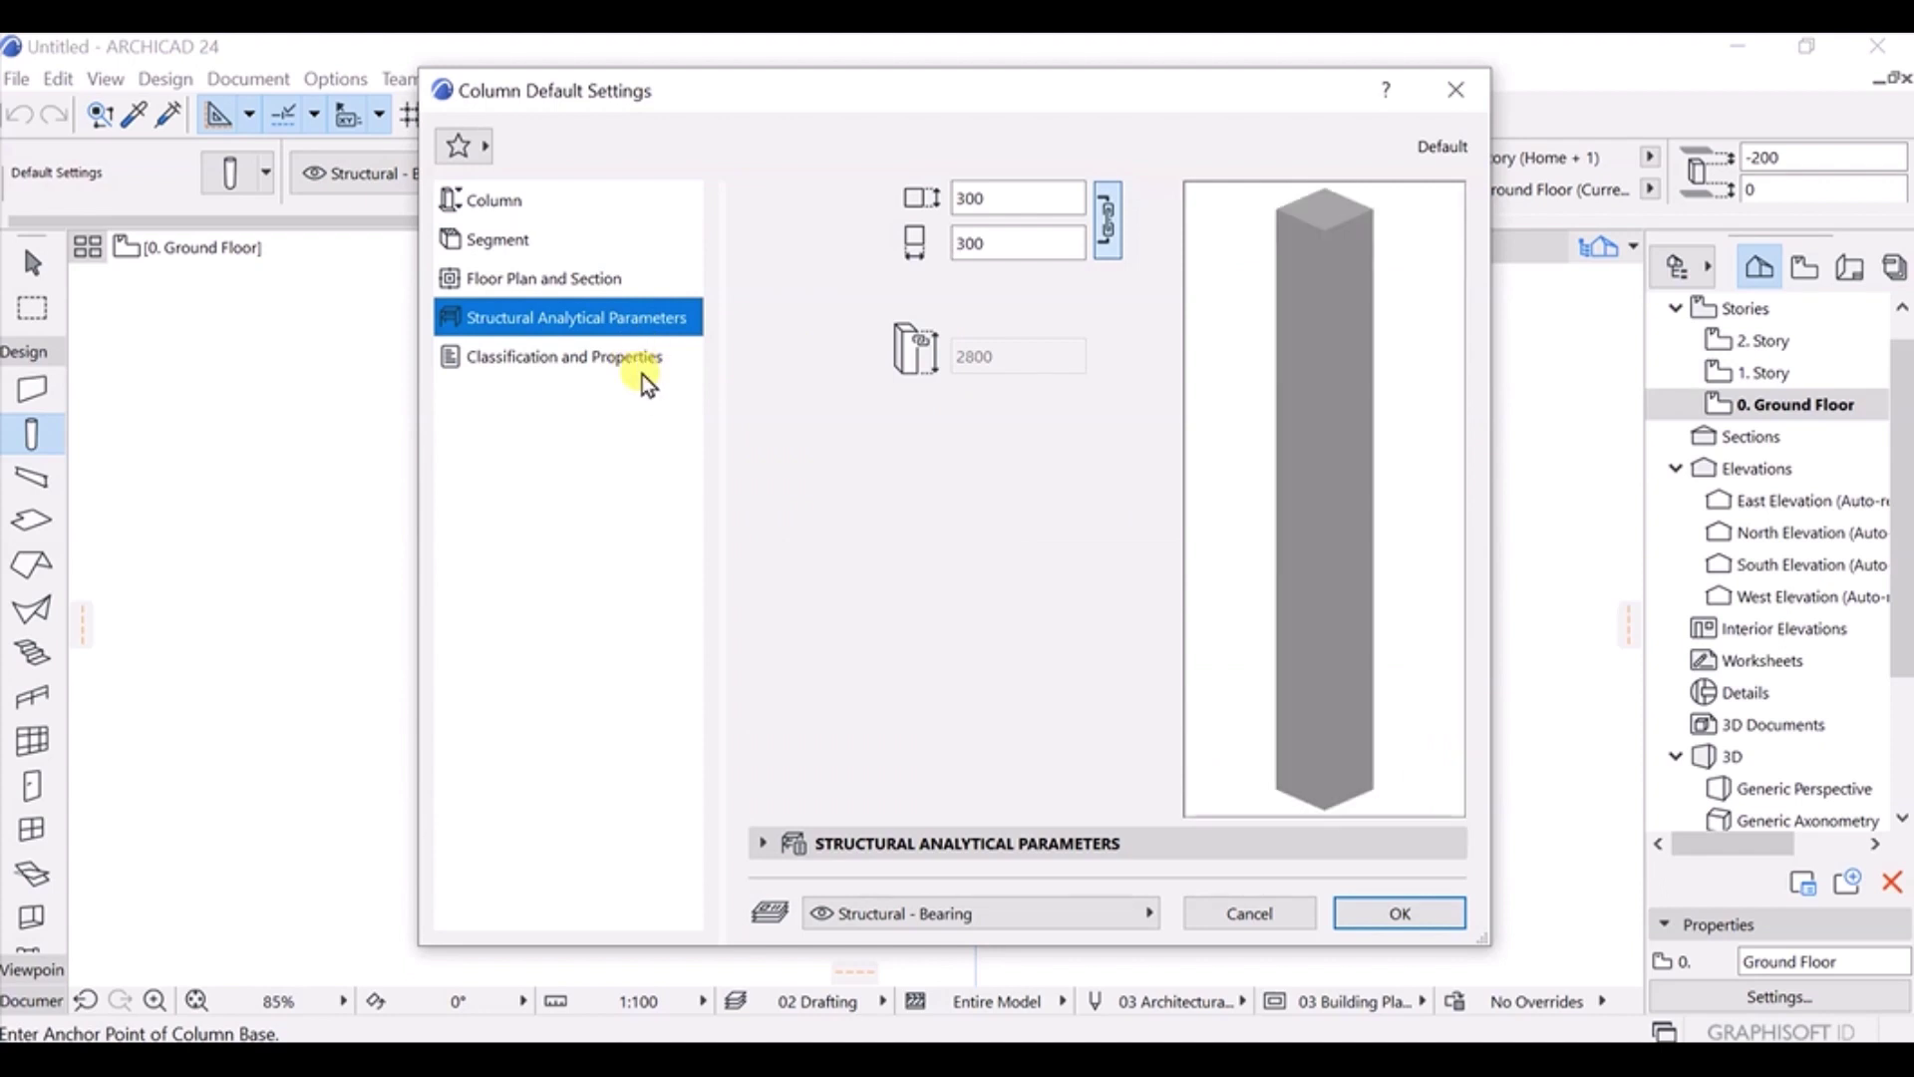
Rotate the column preview, view Classification and Properties, then close and reopen the dialog before closing it.
left_click(1268, 479)
left_click(1383, 476)
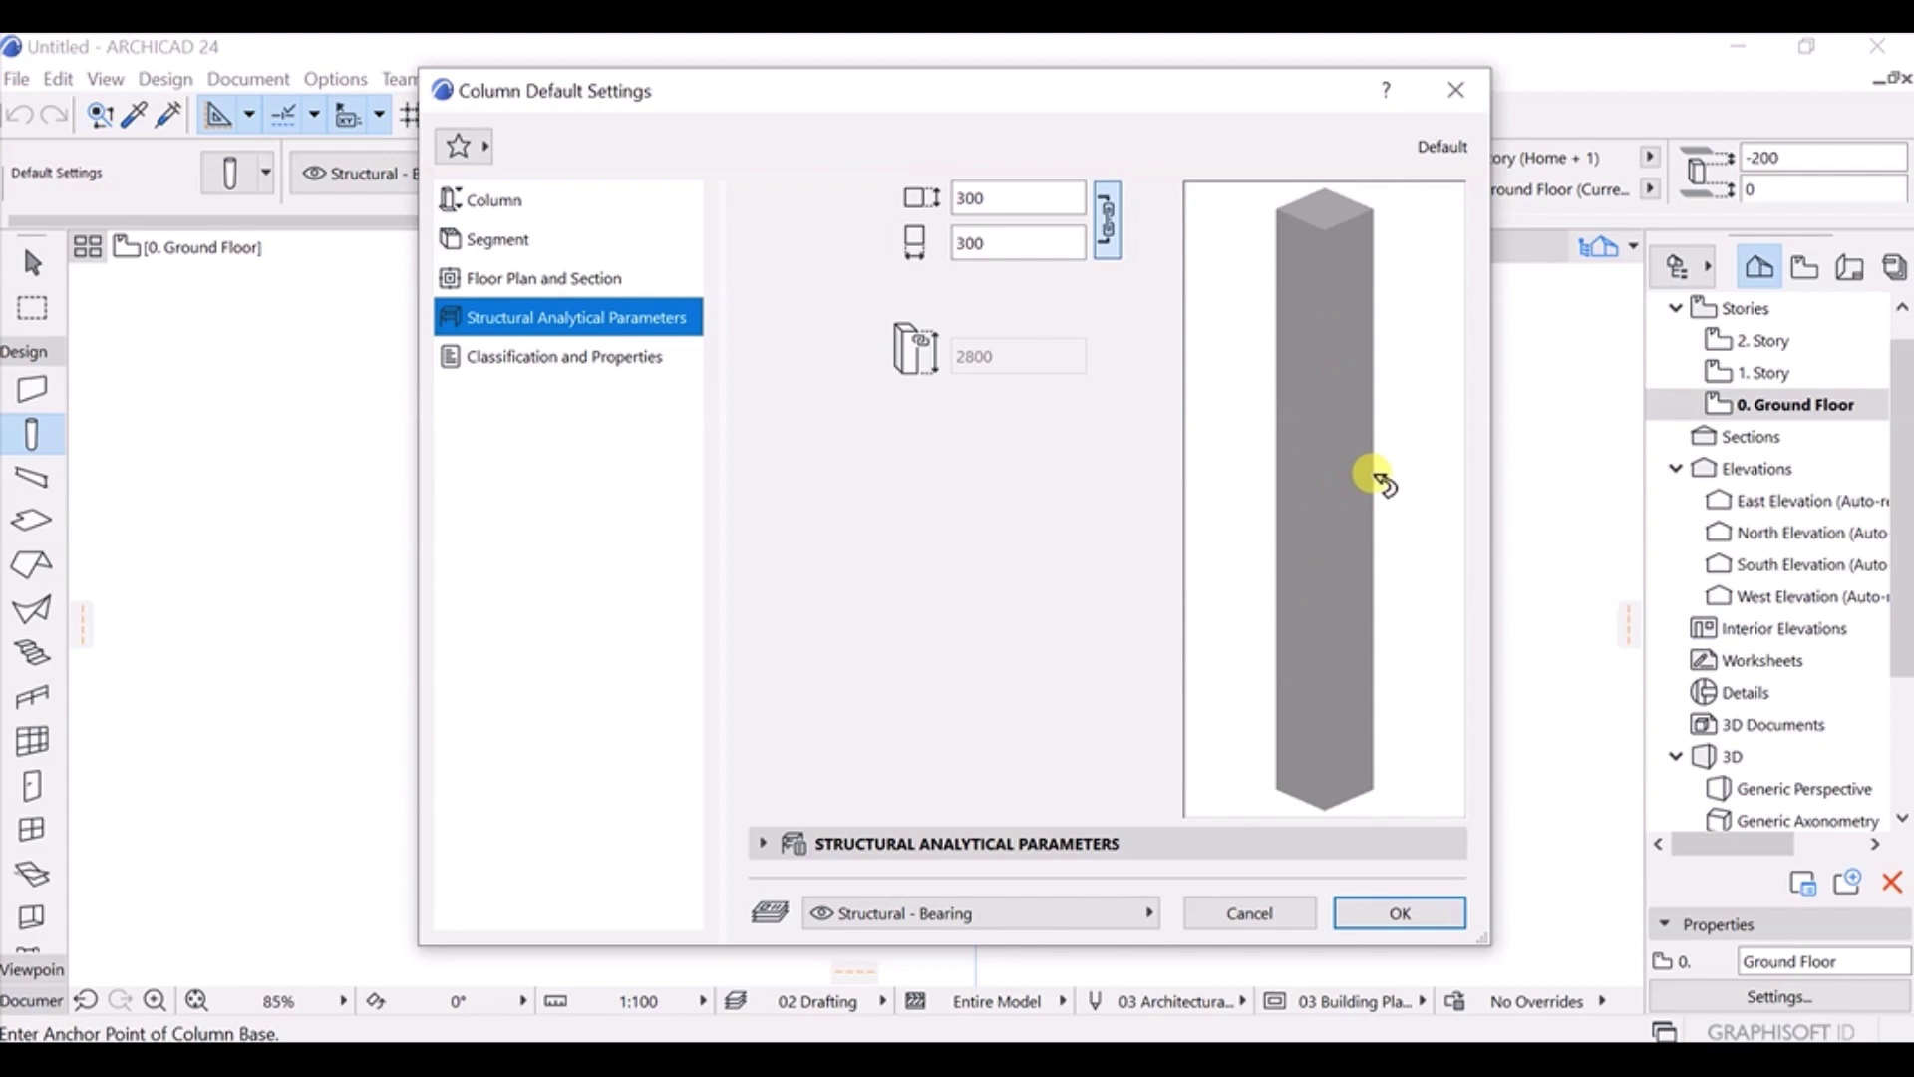
left_click_drag(1381, 482, 1388, 522)
left_click(583, 365)
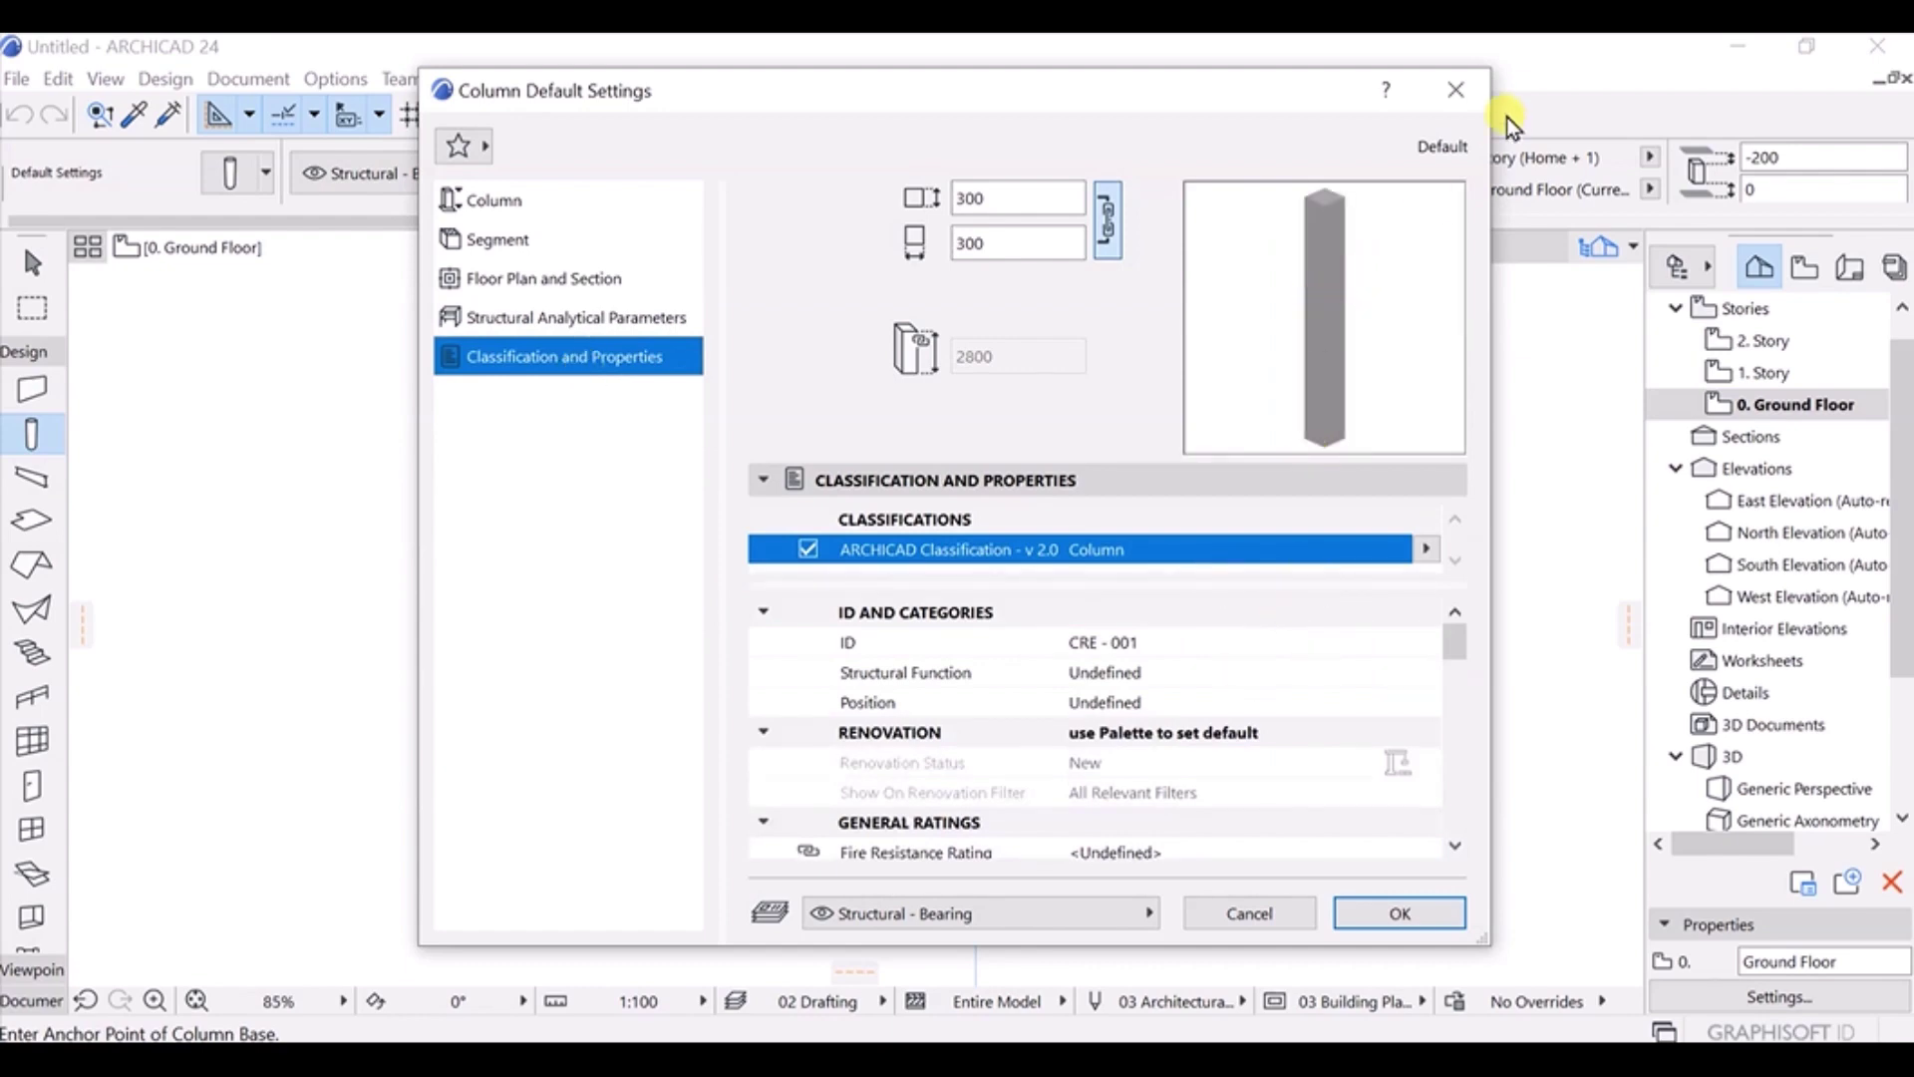
left_click(1463, 93)
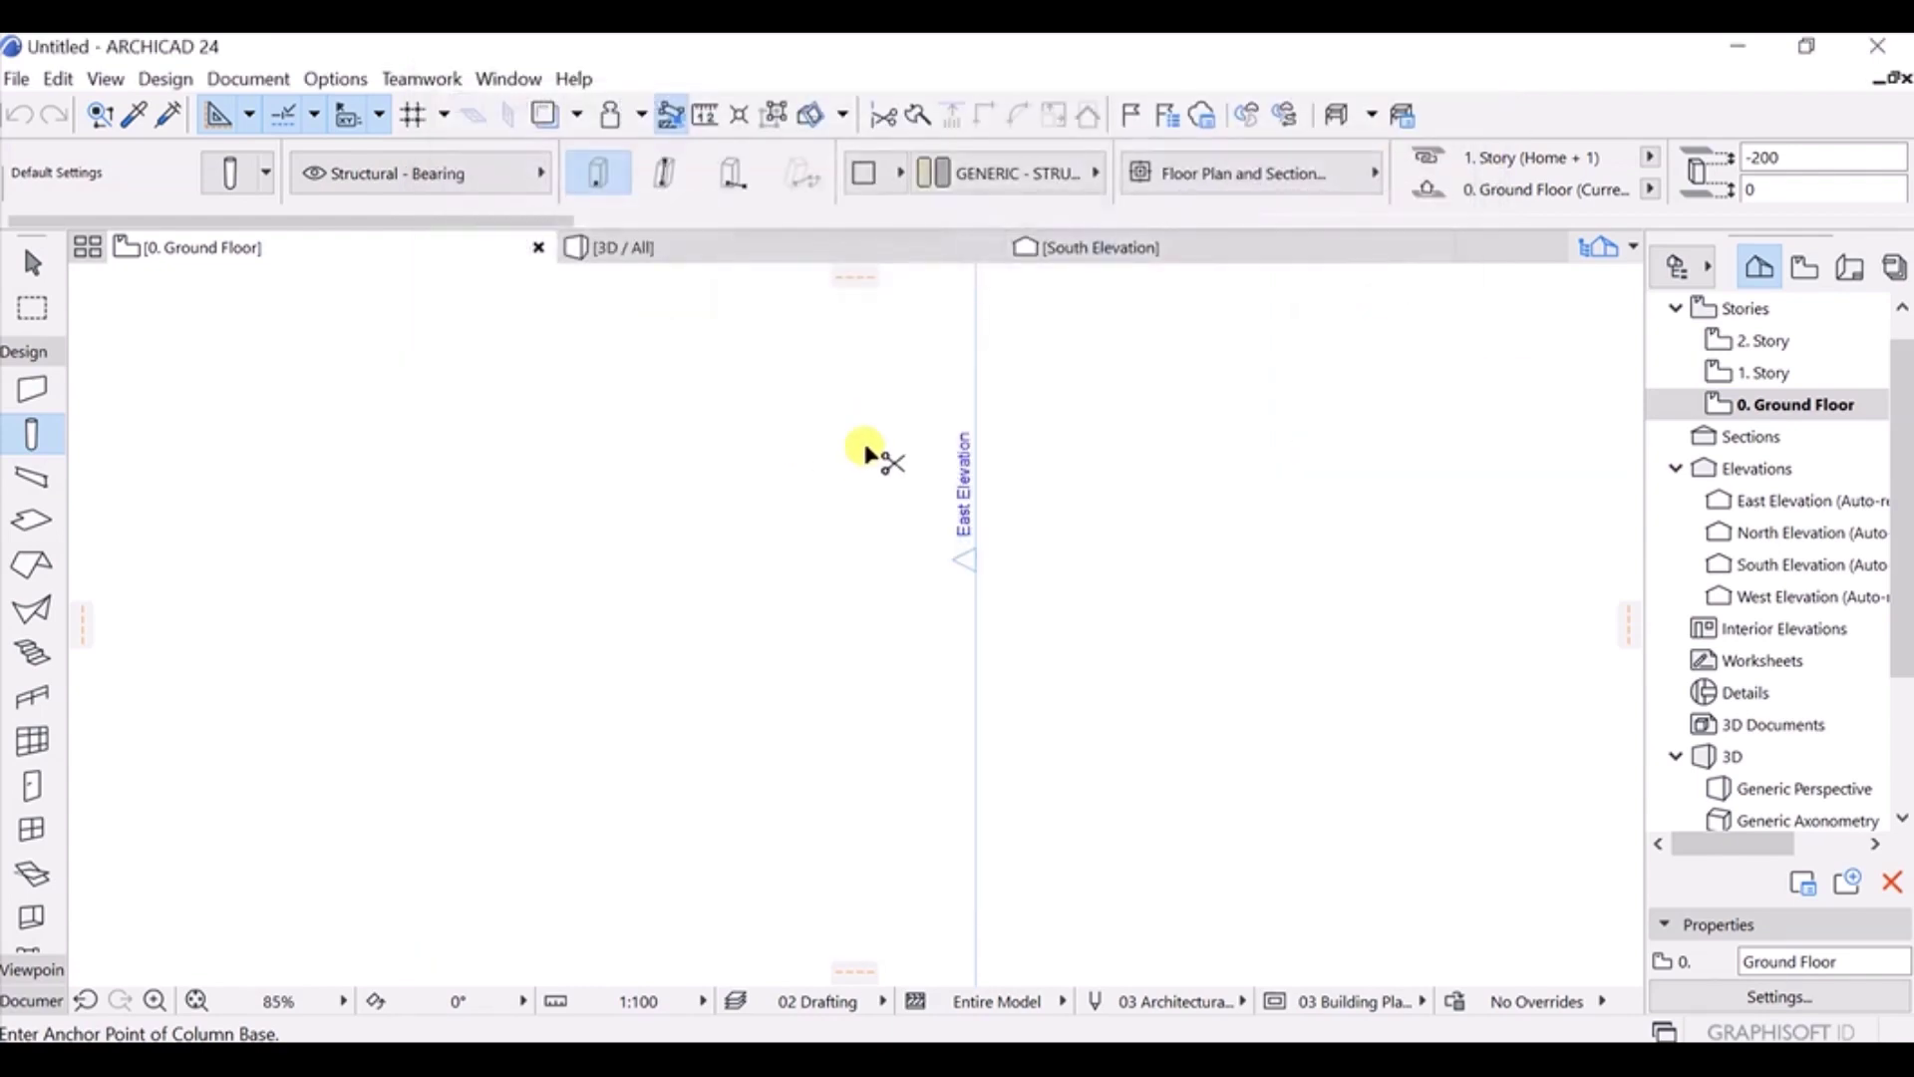
double_click(39, 439)
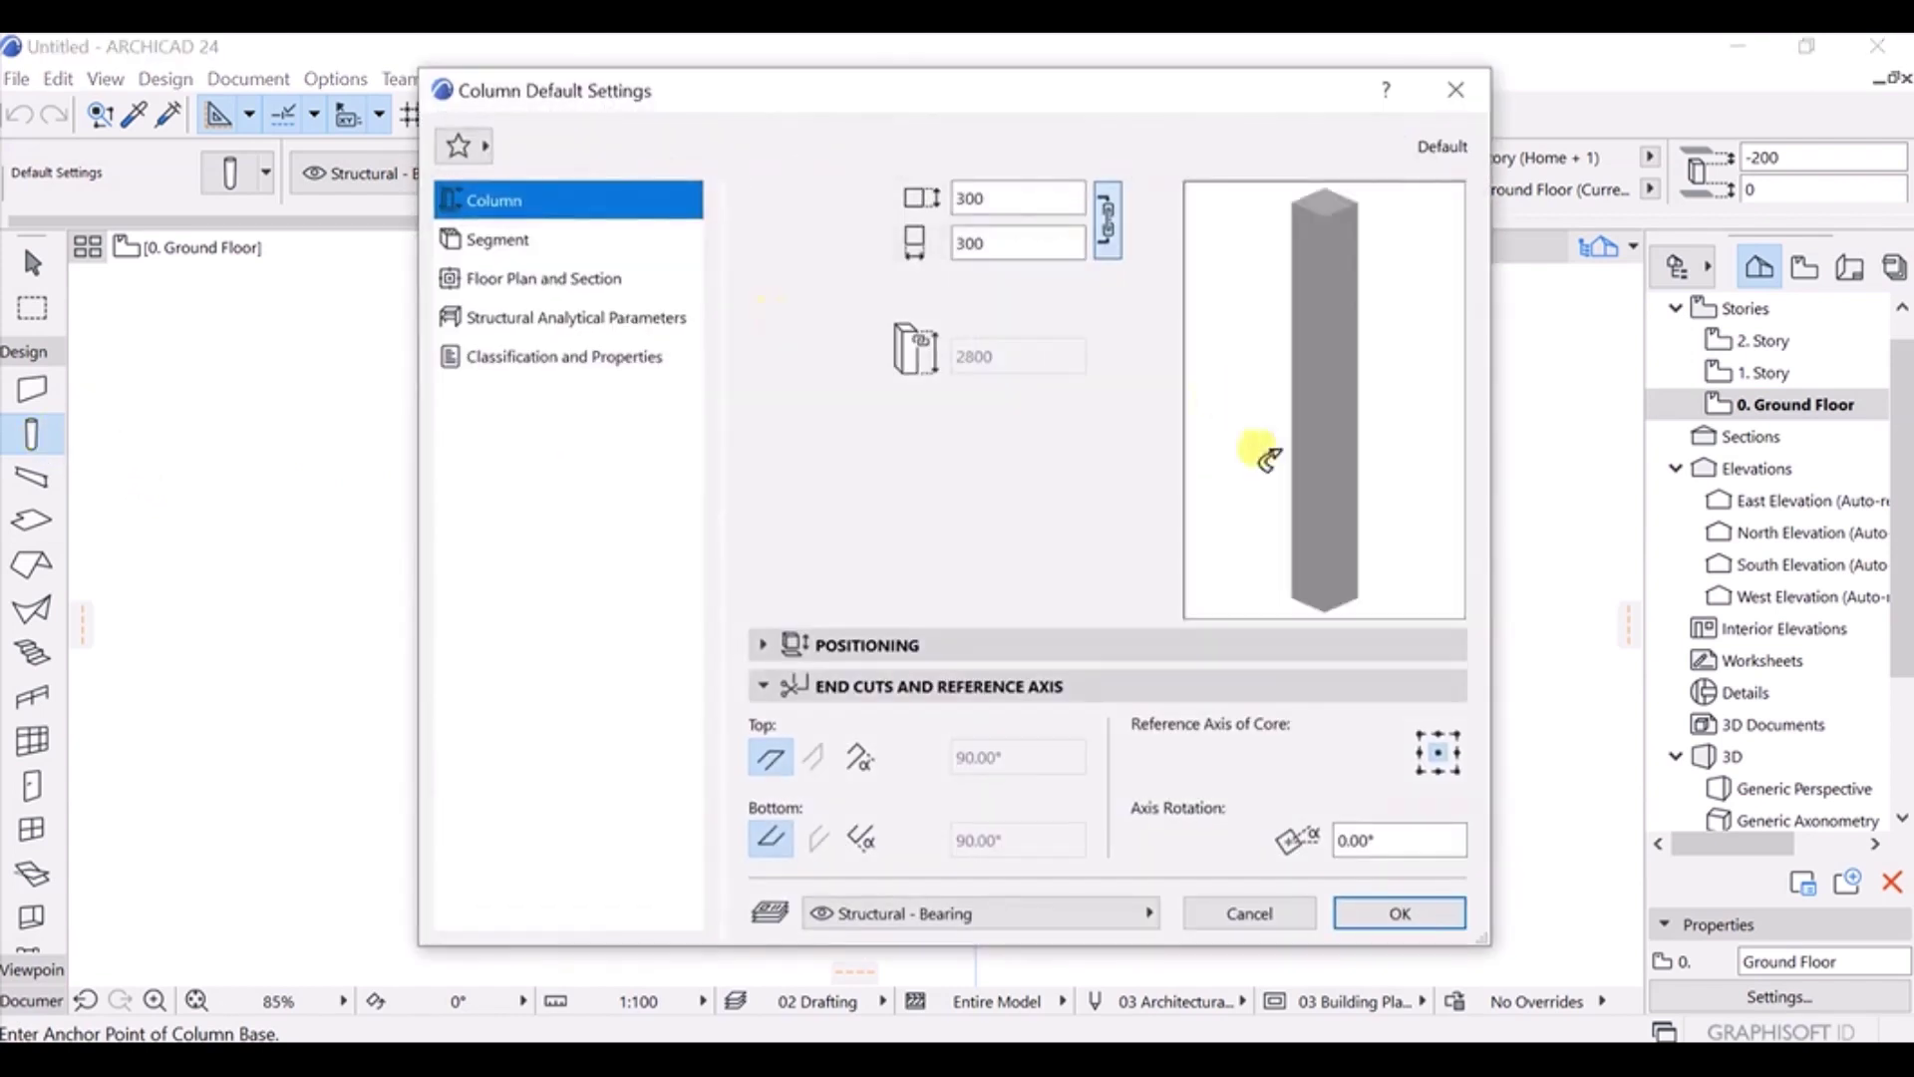
left_click(1448, 95)
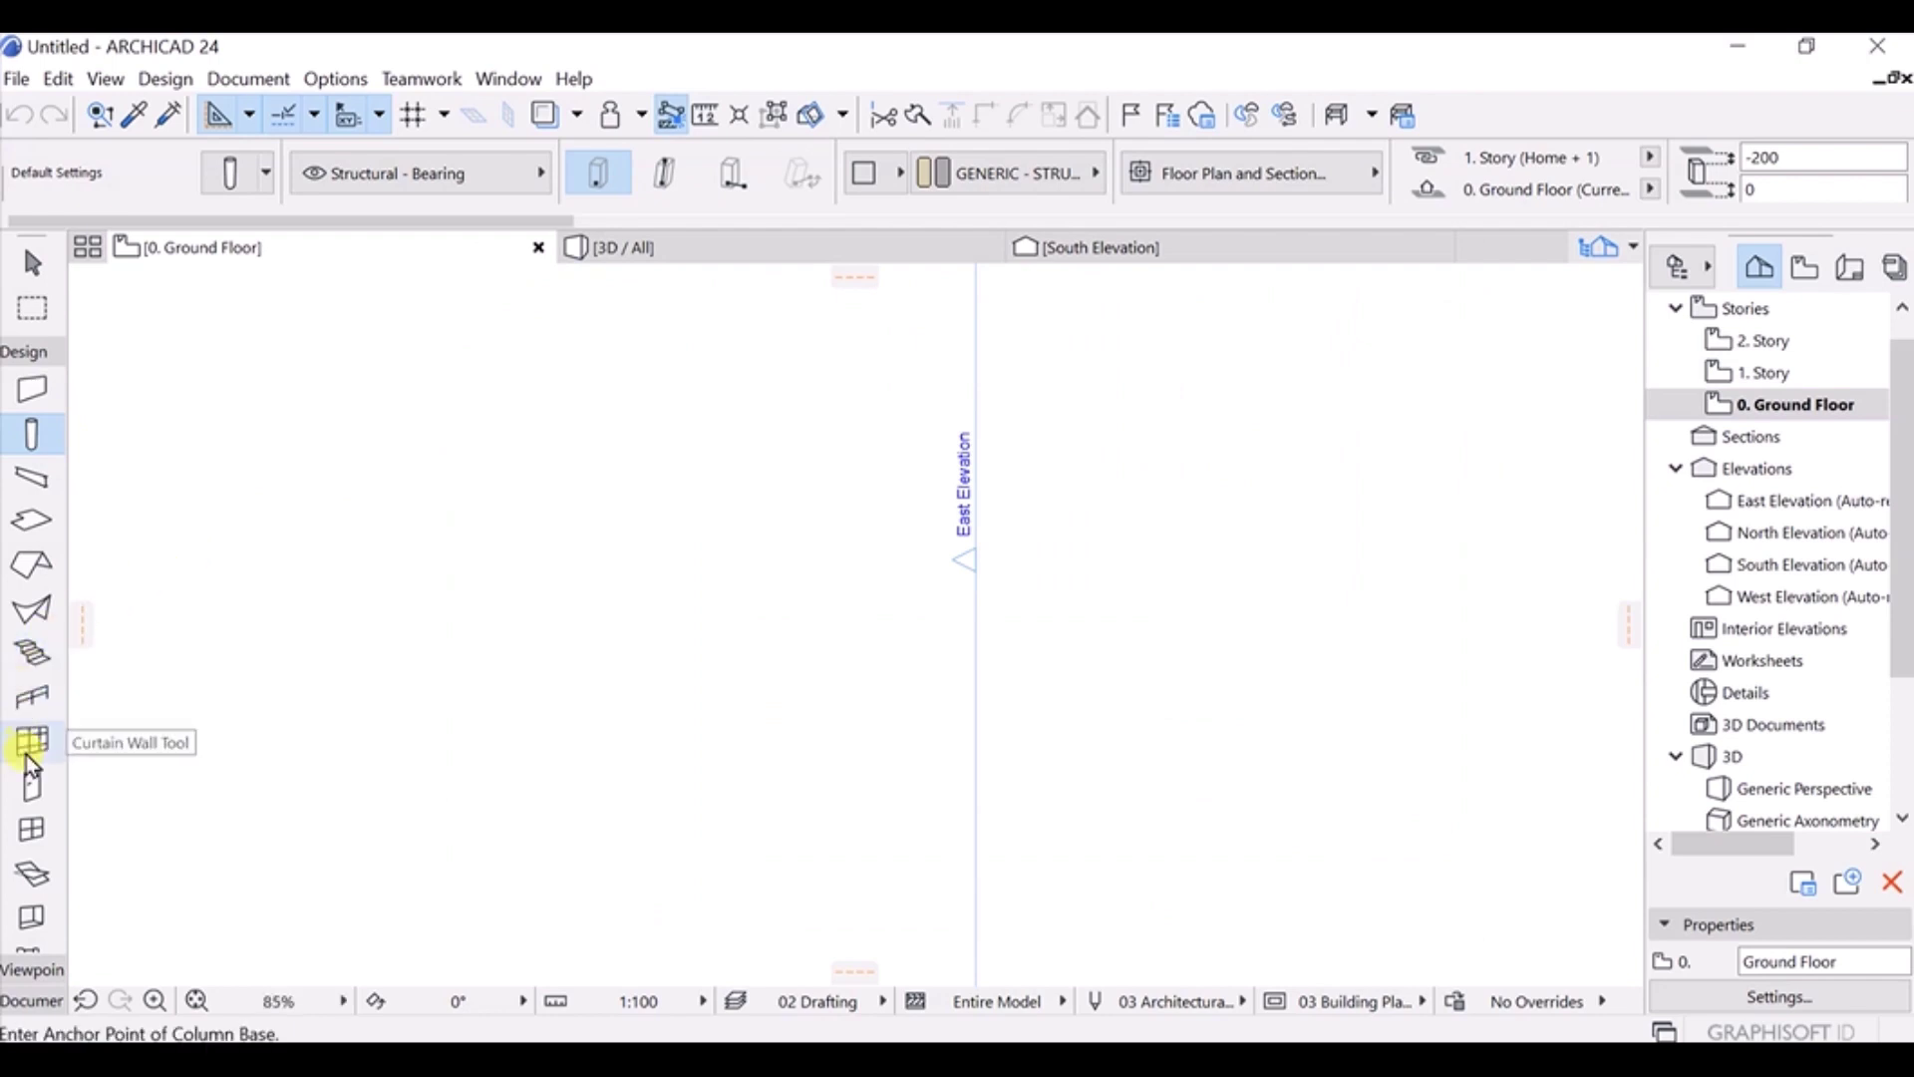
Select the Window tool and review Window 24 at 900 × 1500, sill 1000, in the Info Box.
left_click(34, 820)
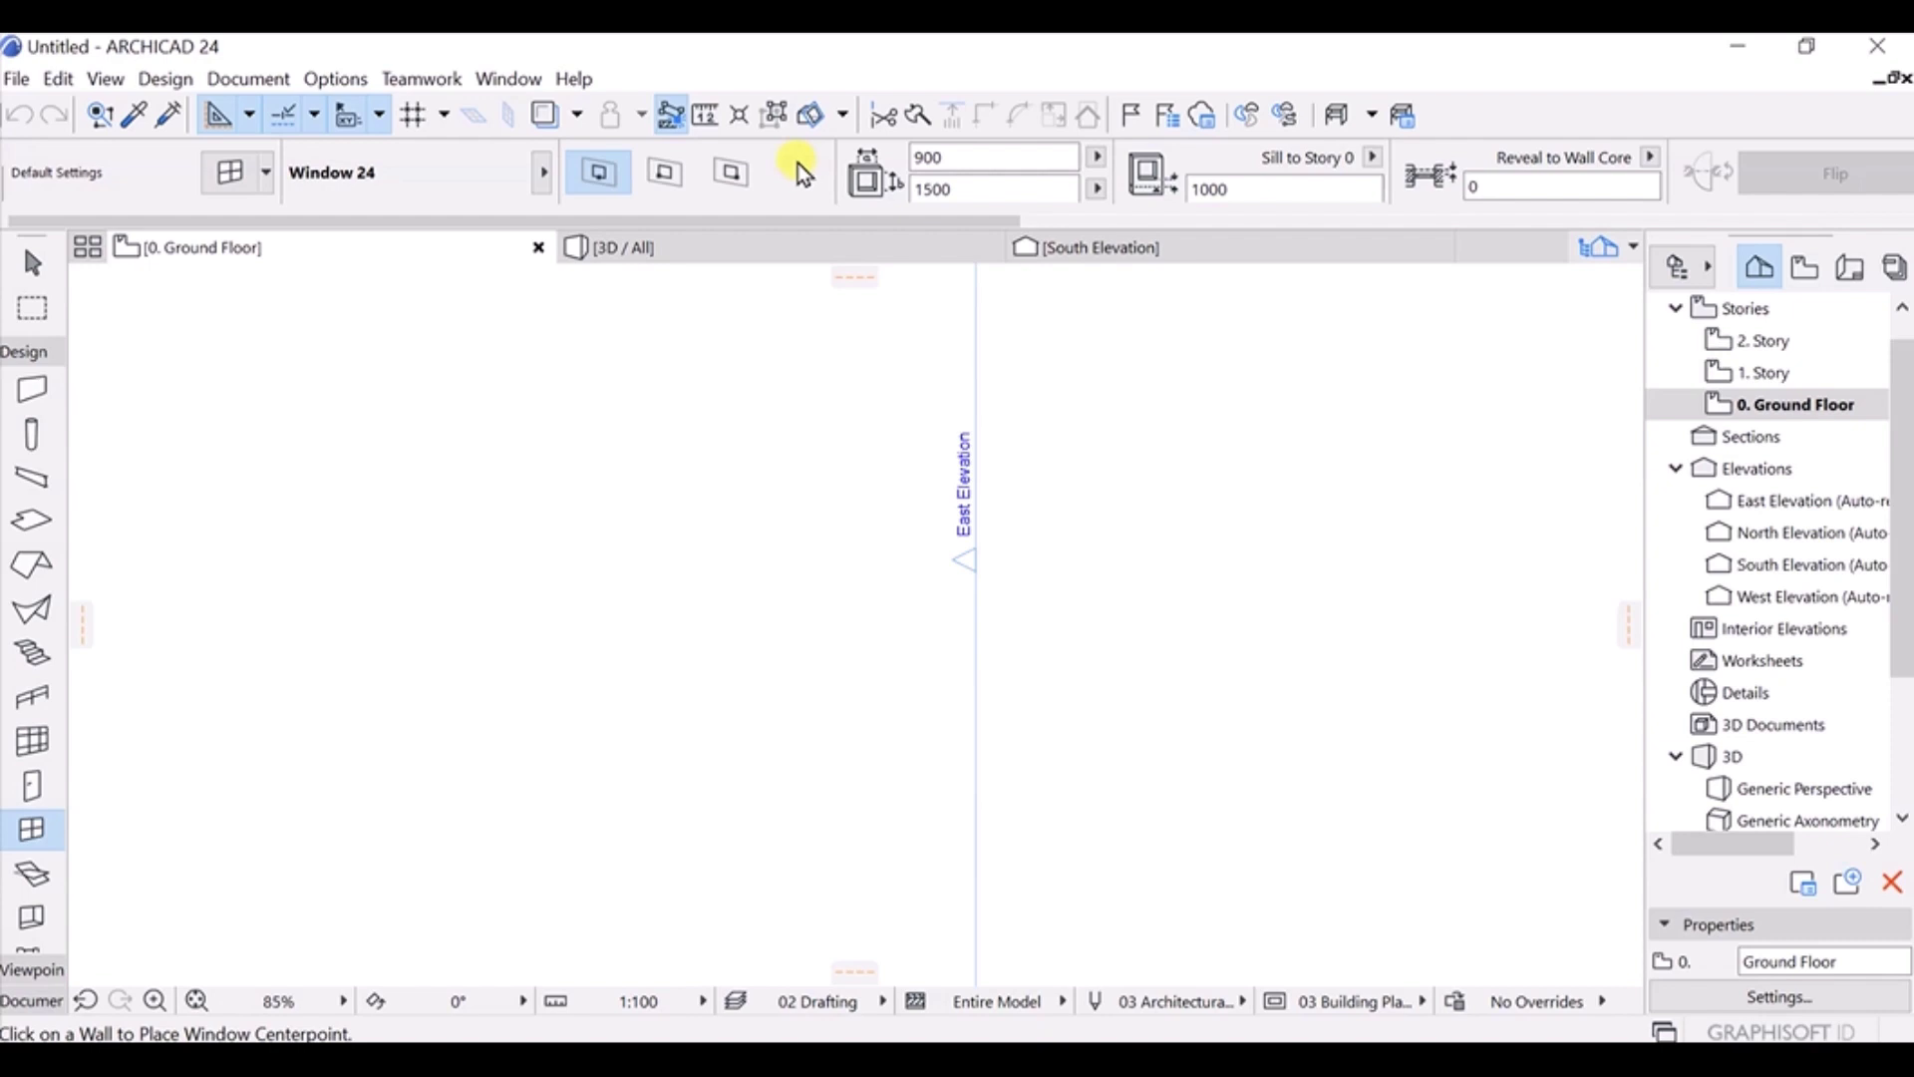
scroll(797, 163, "right", 6)
scroll(798, 164, "right", 4)
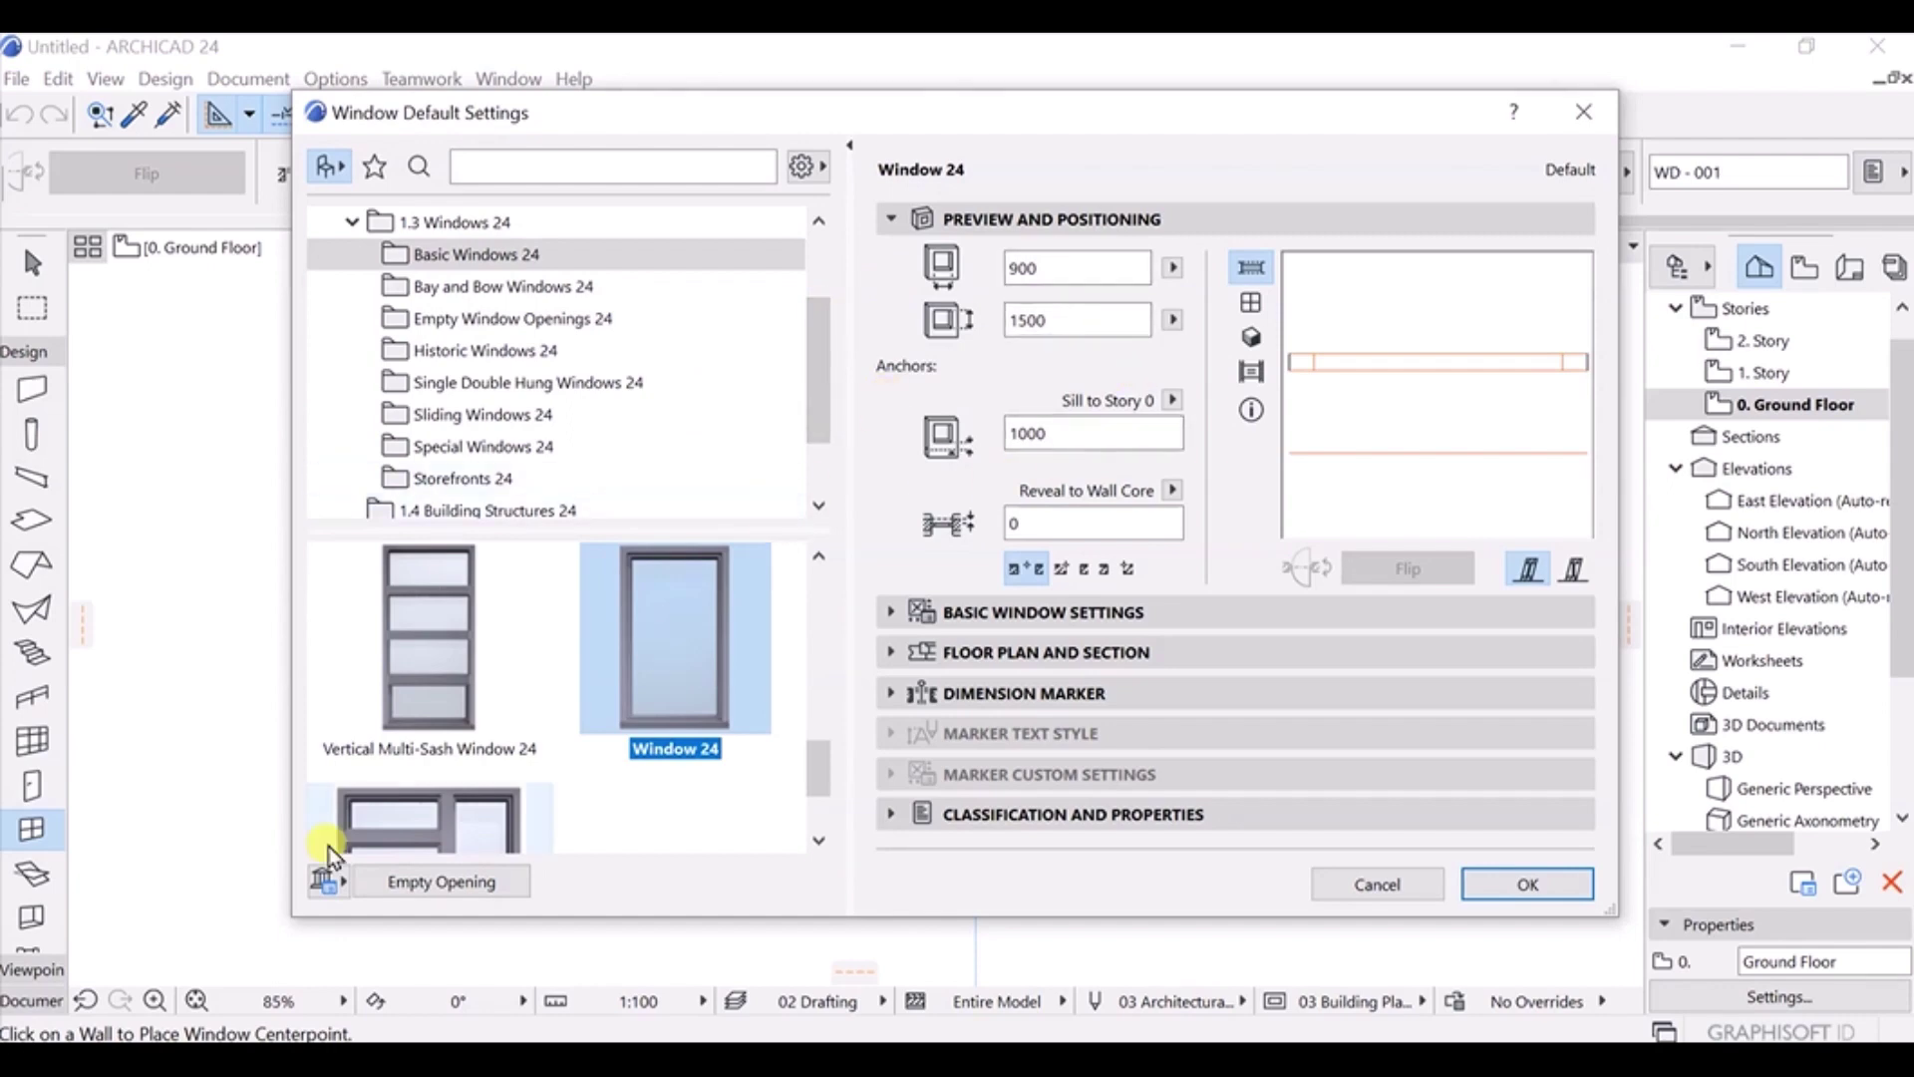
Expand the window's basic, floor plan and section, and dimension marker settings panels.
scroll(381, 726, "down", 2)
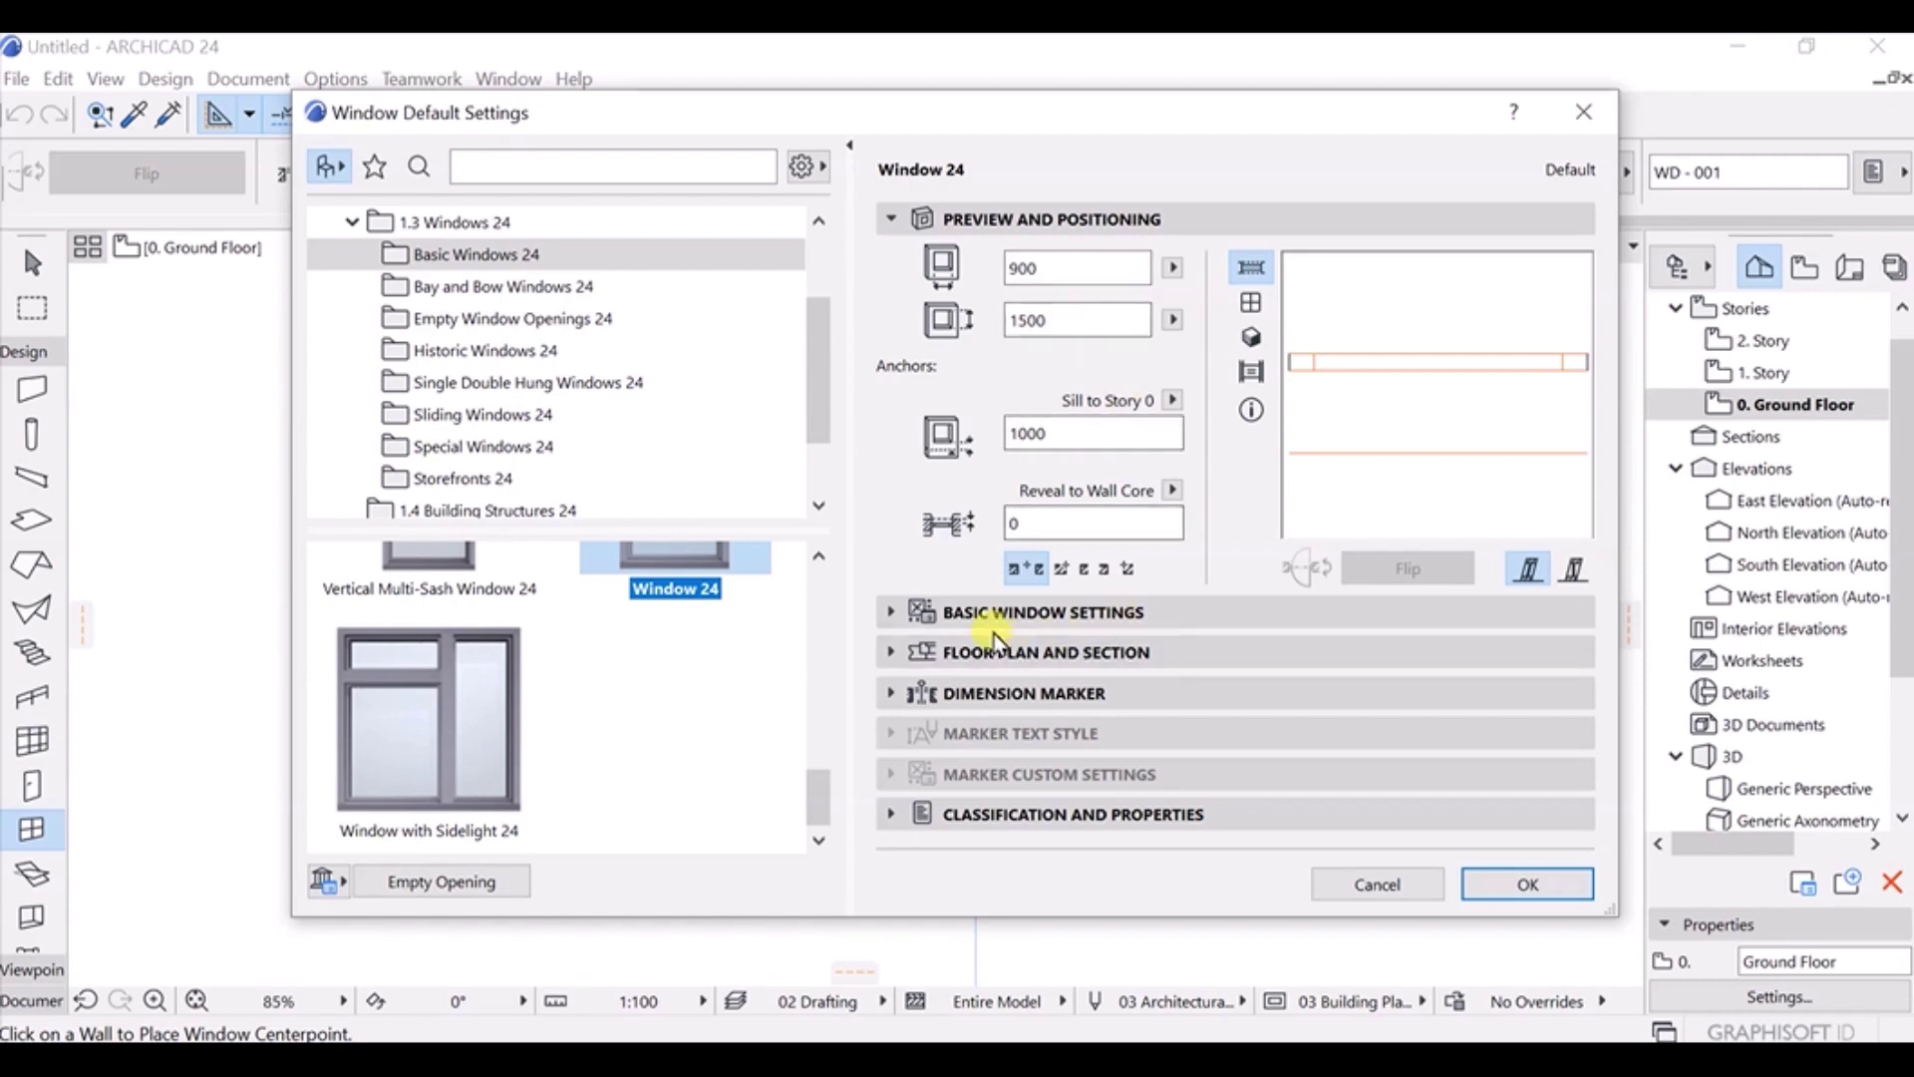
left_click(897, 613)
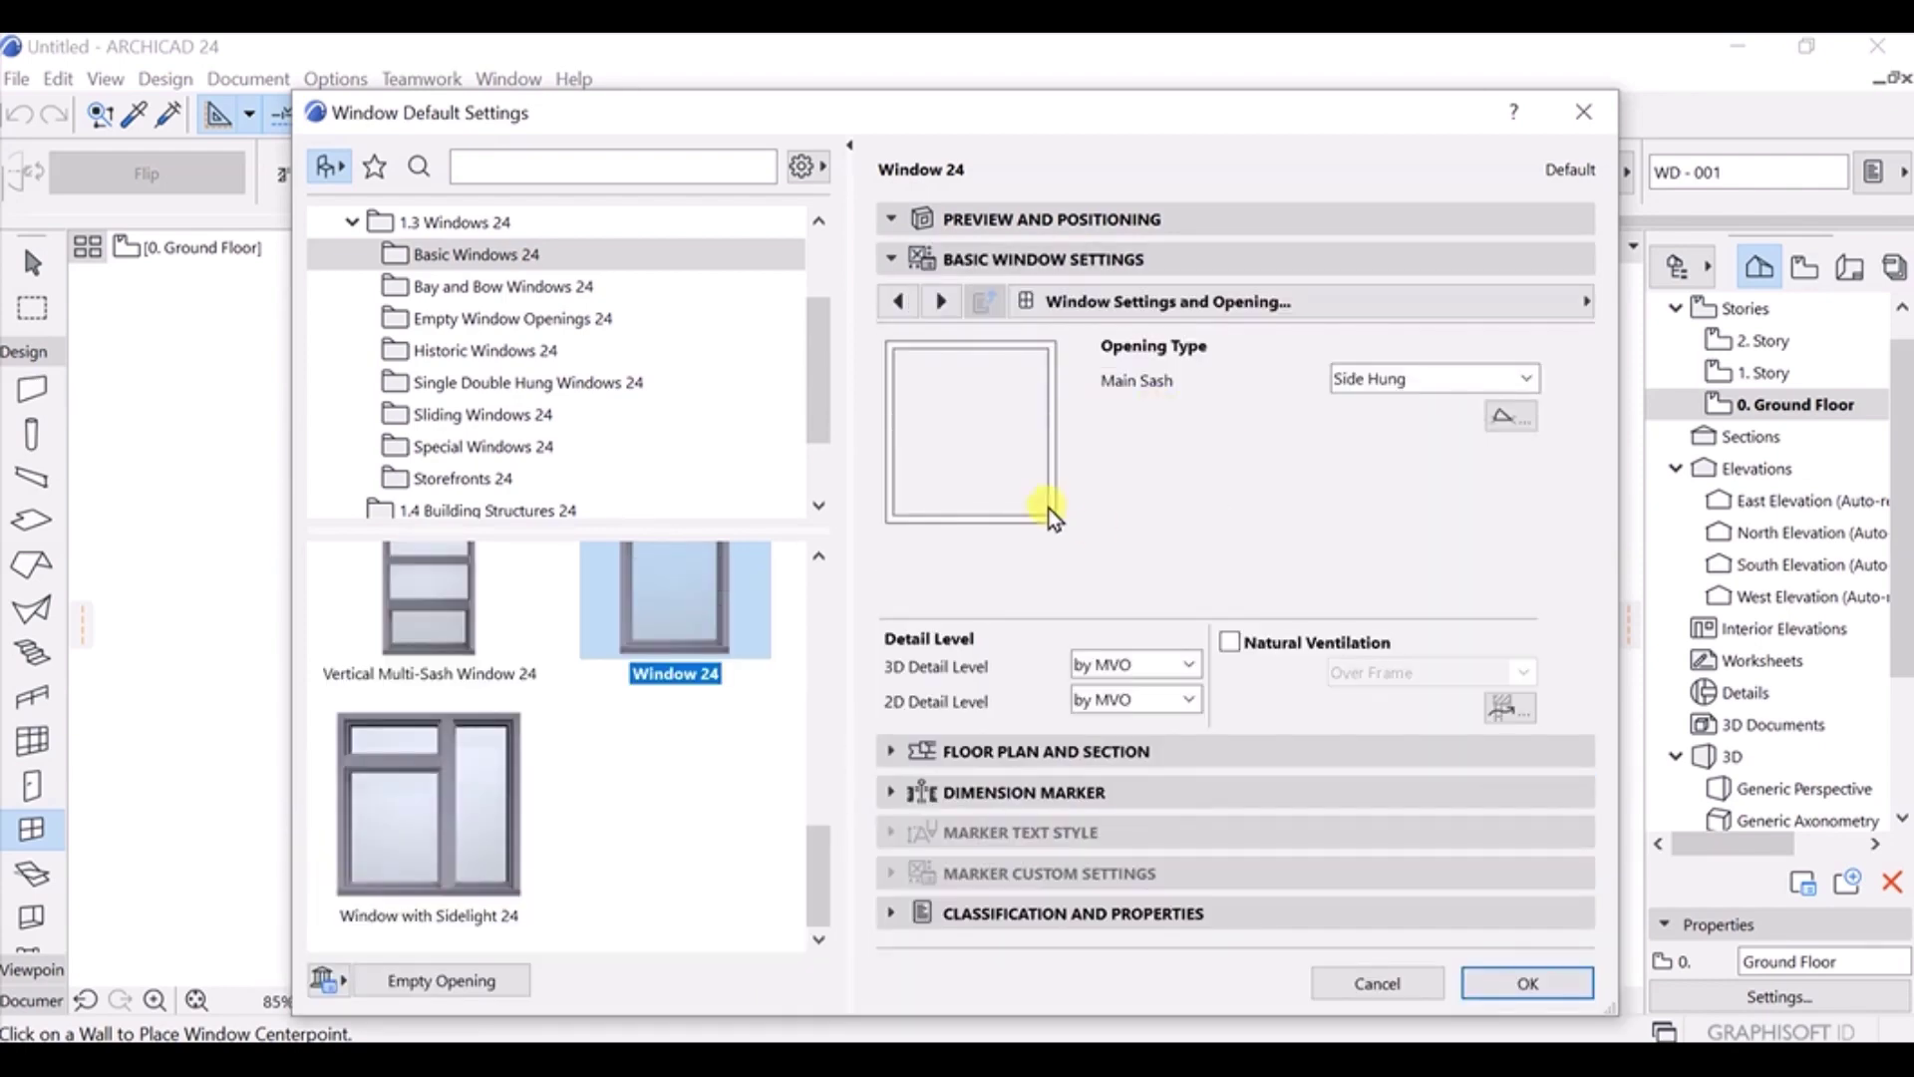
left_click(901, 755)
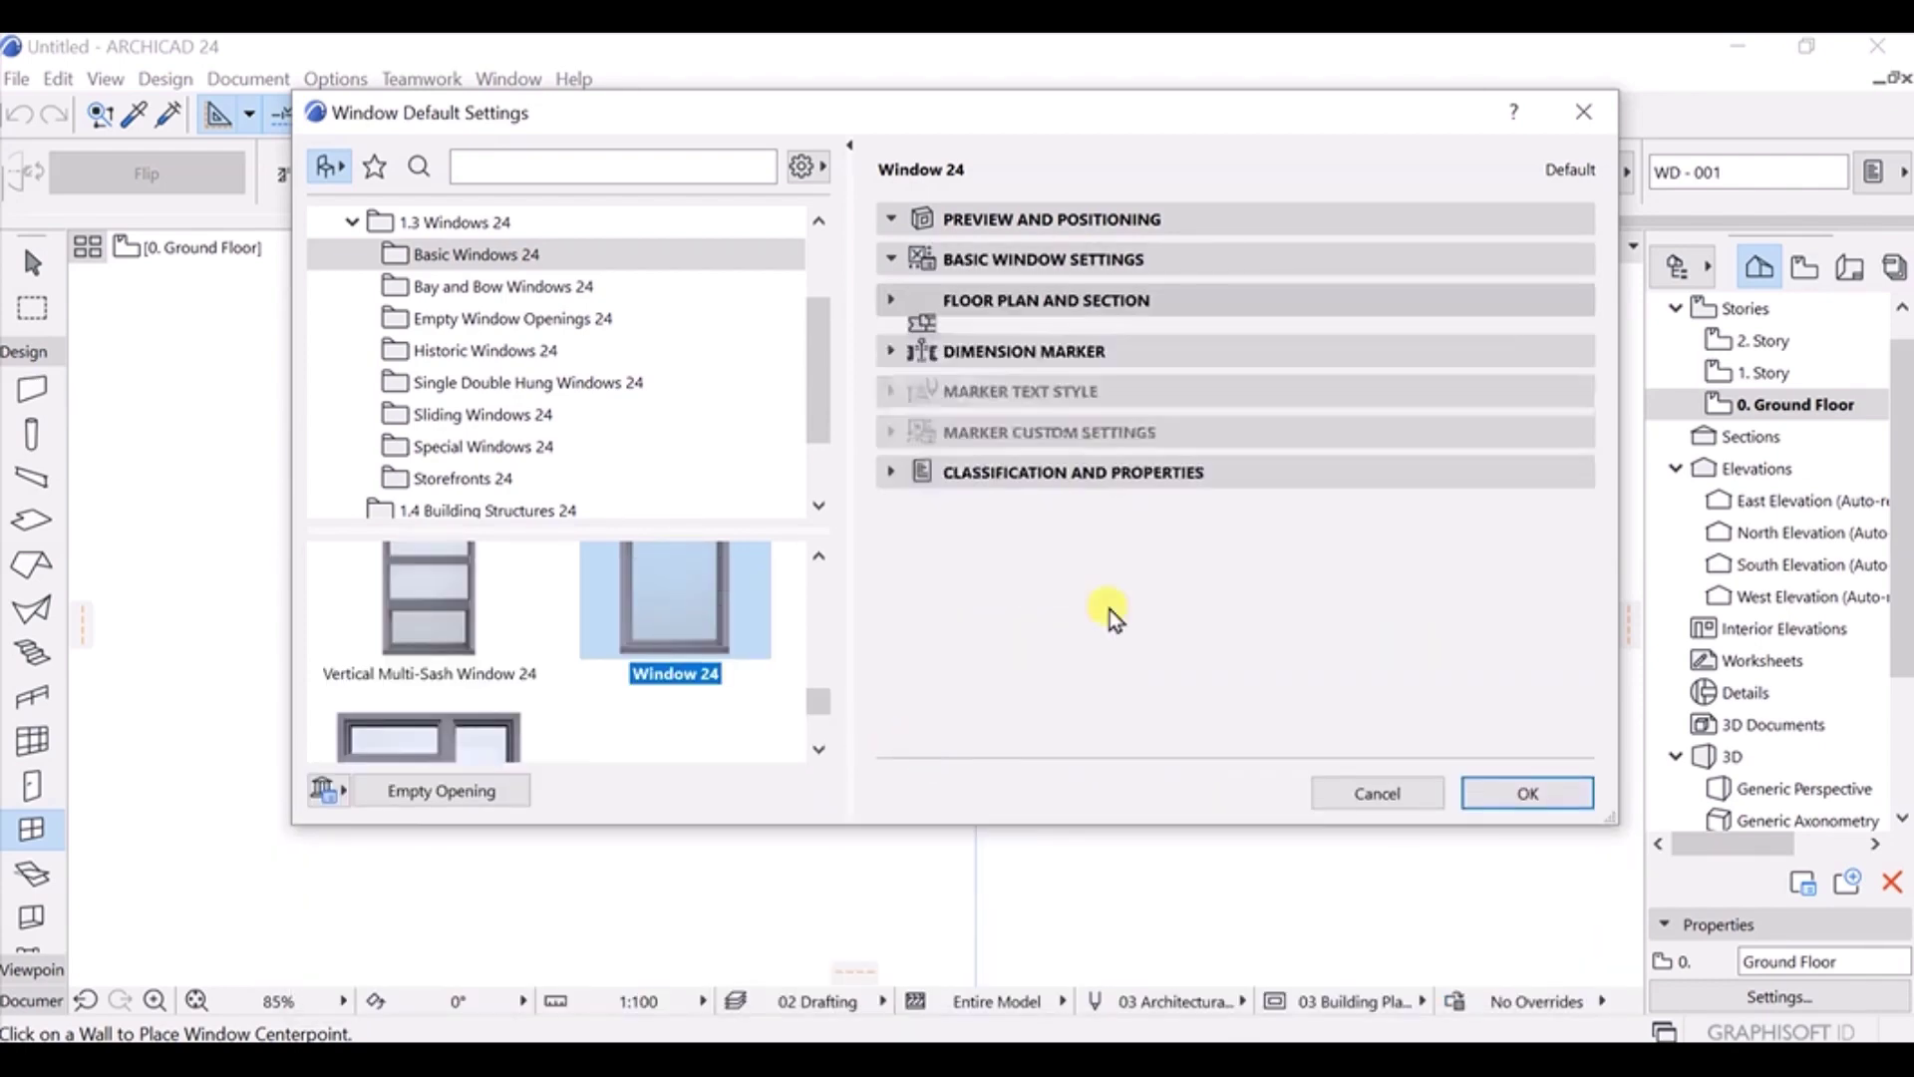
scroll(1065, 497, "down", 1)
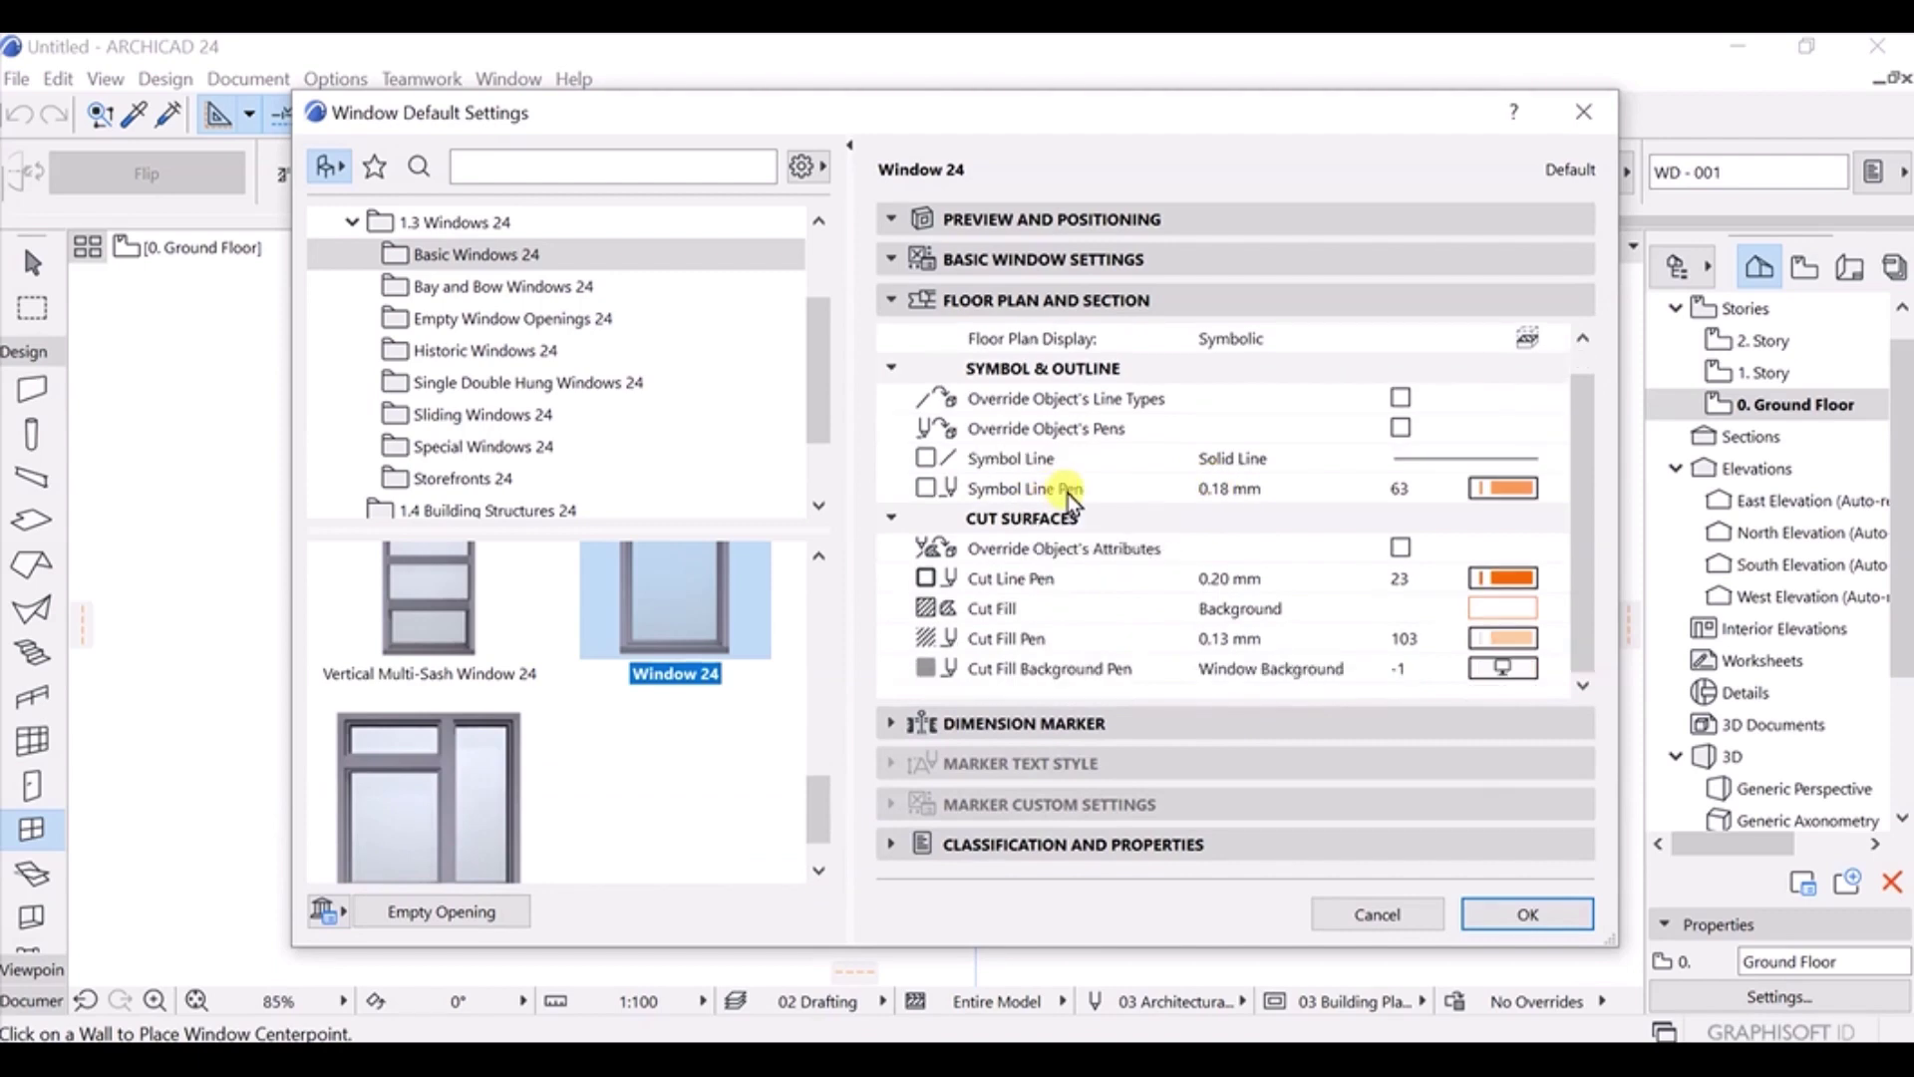
left_click(921, 723)
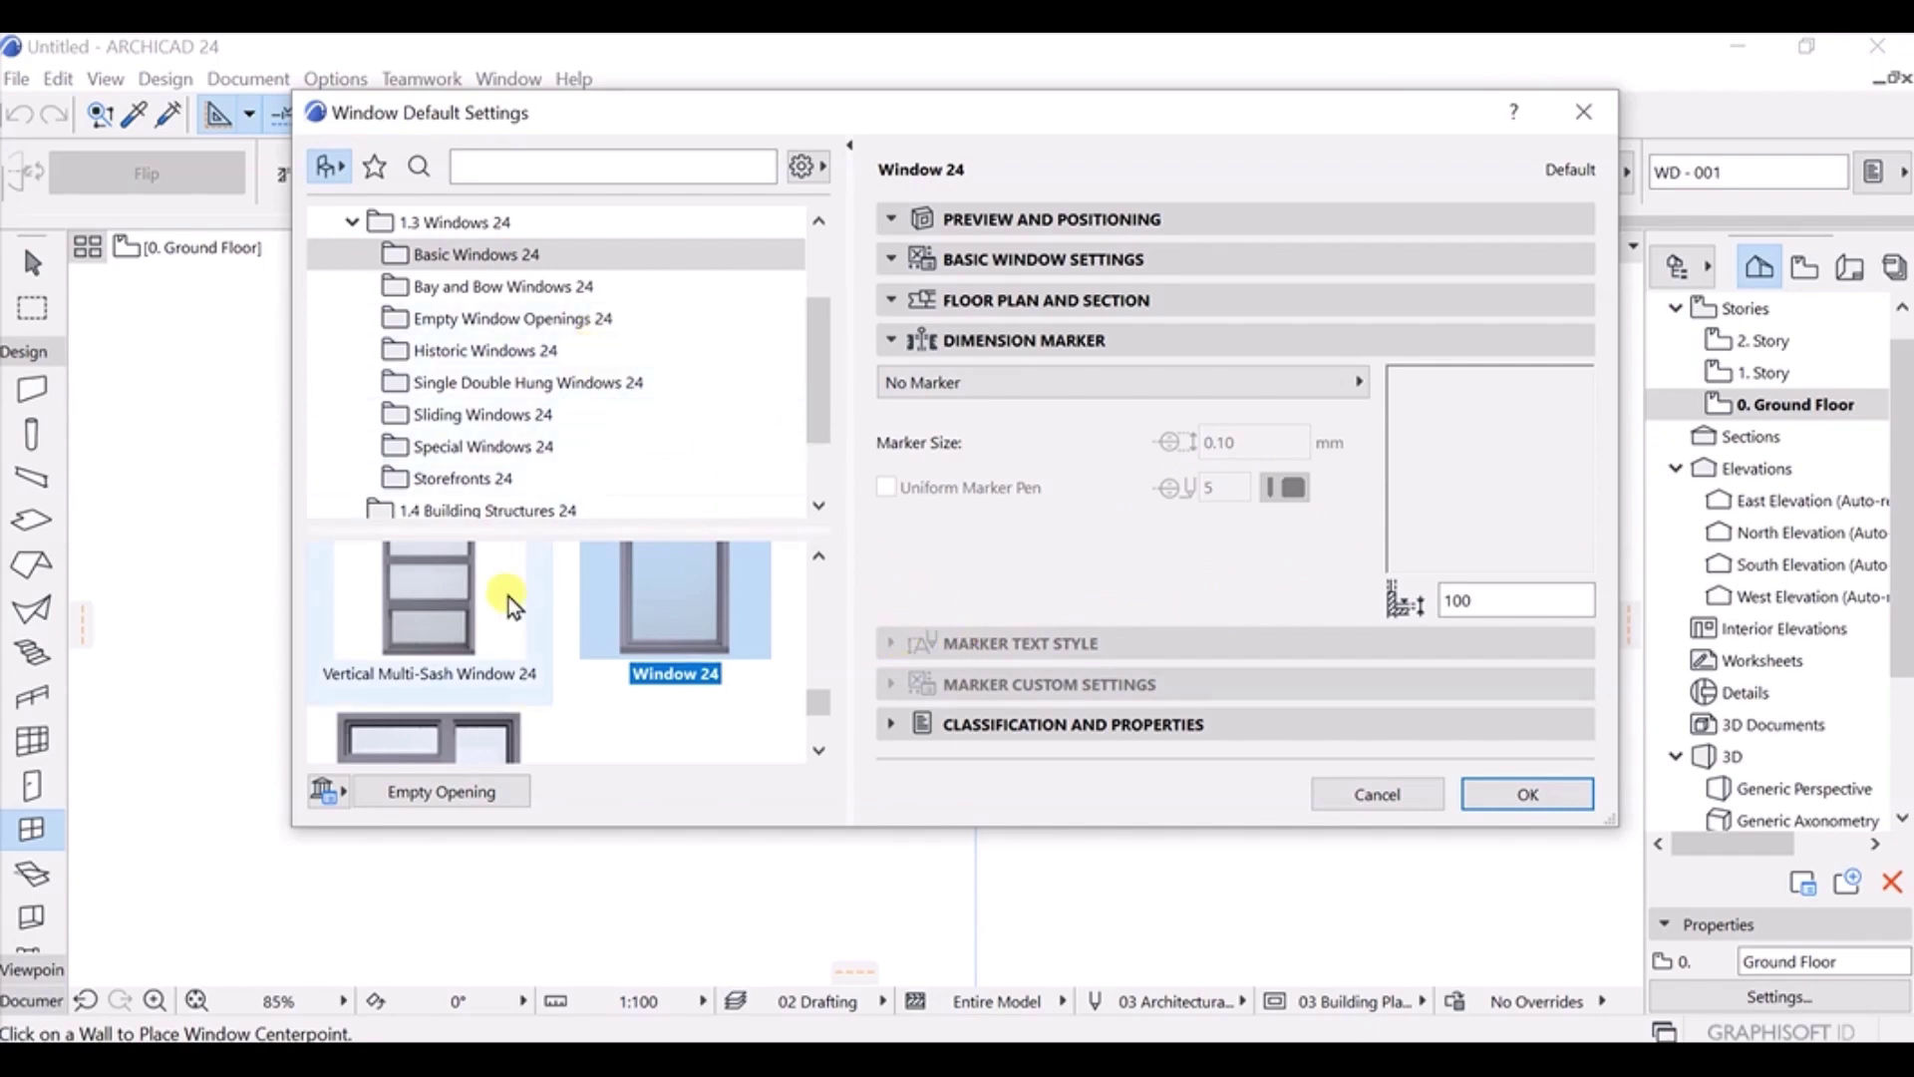
scroll(558, 606, "up", 1)
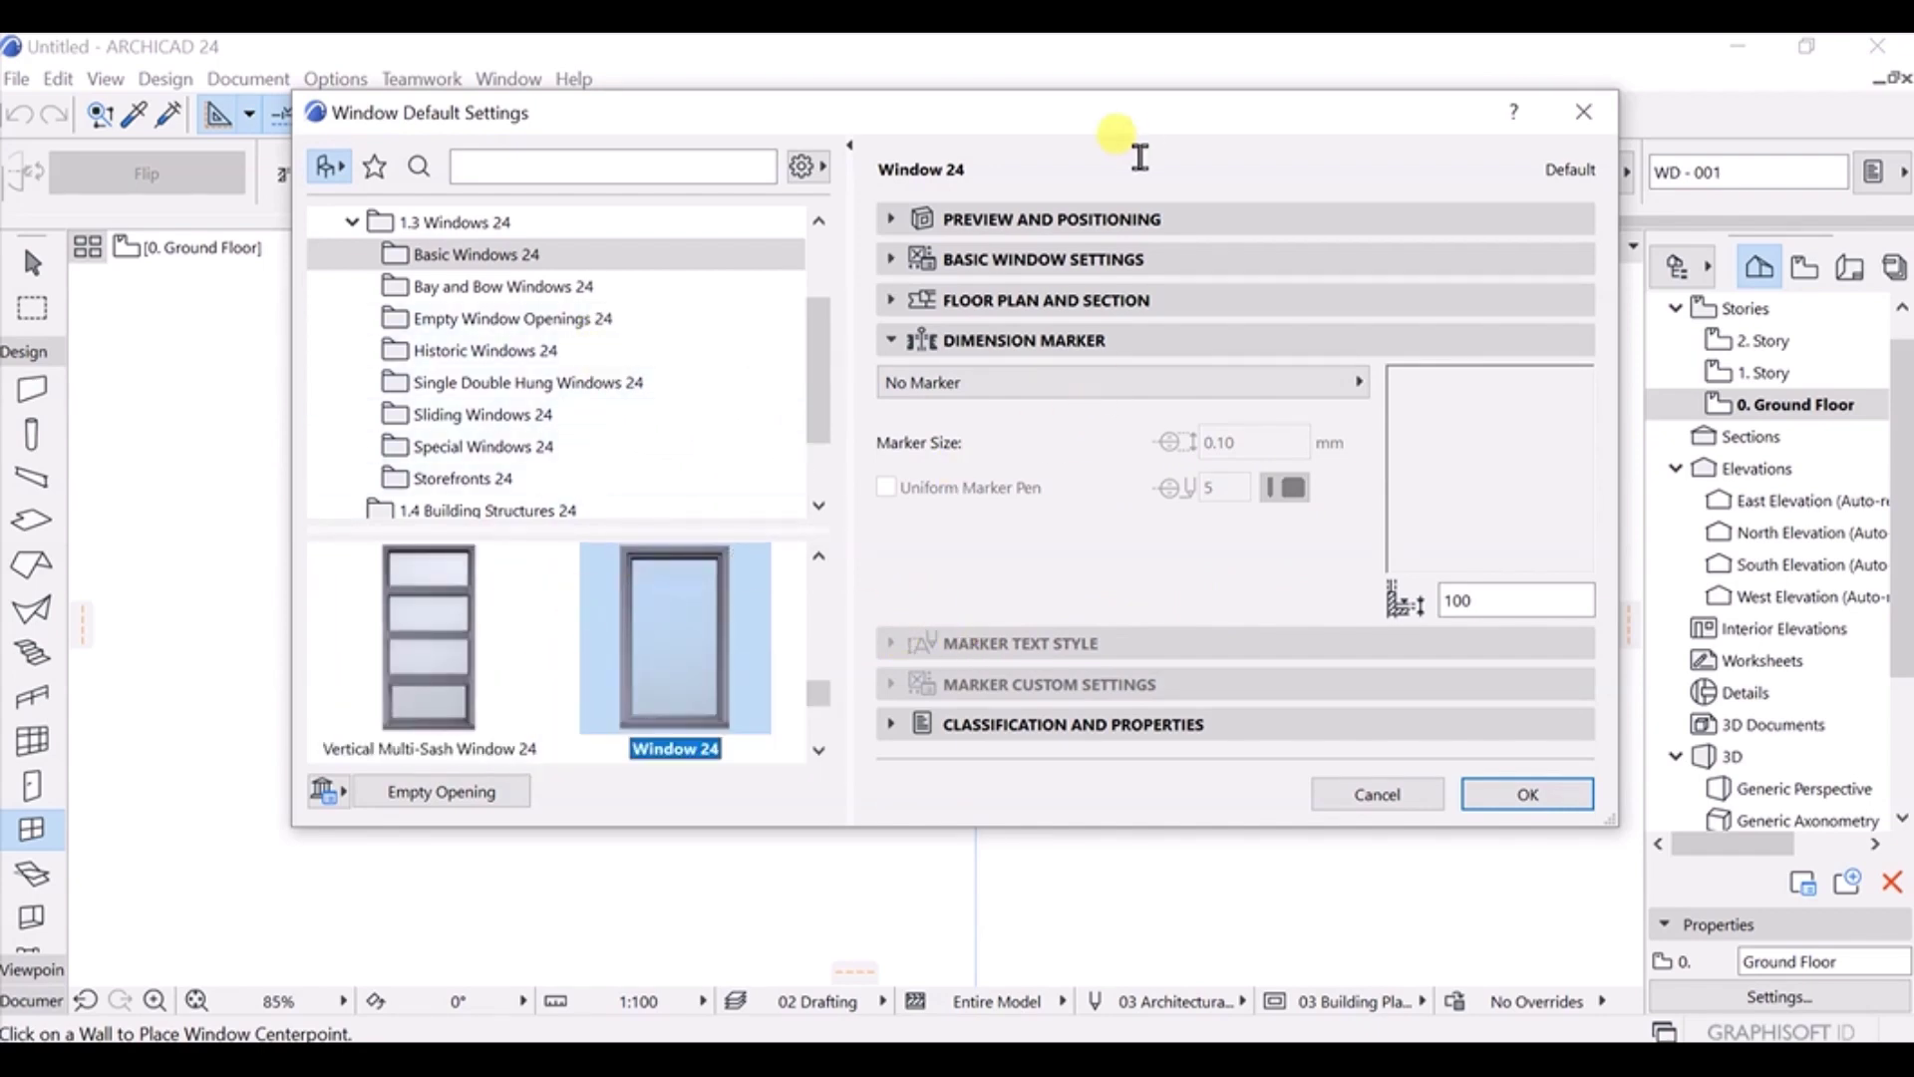
Check size and positioning with an elevation preview, flip the opening side back, and accept with OK.
left_click(1109, 217)
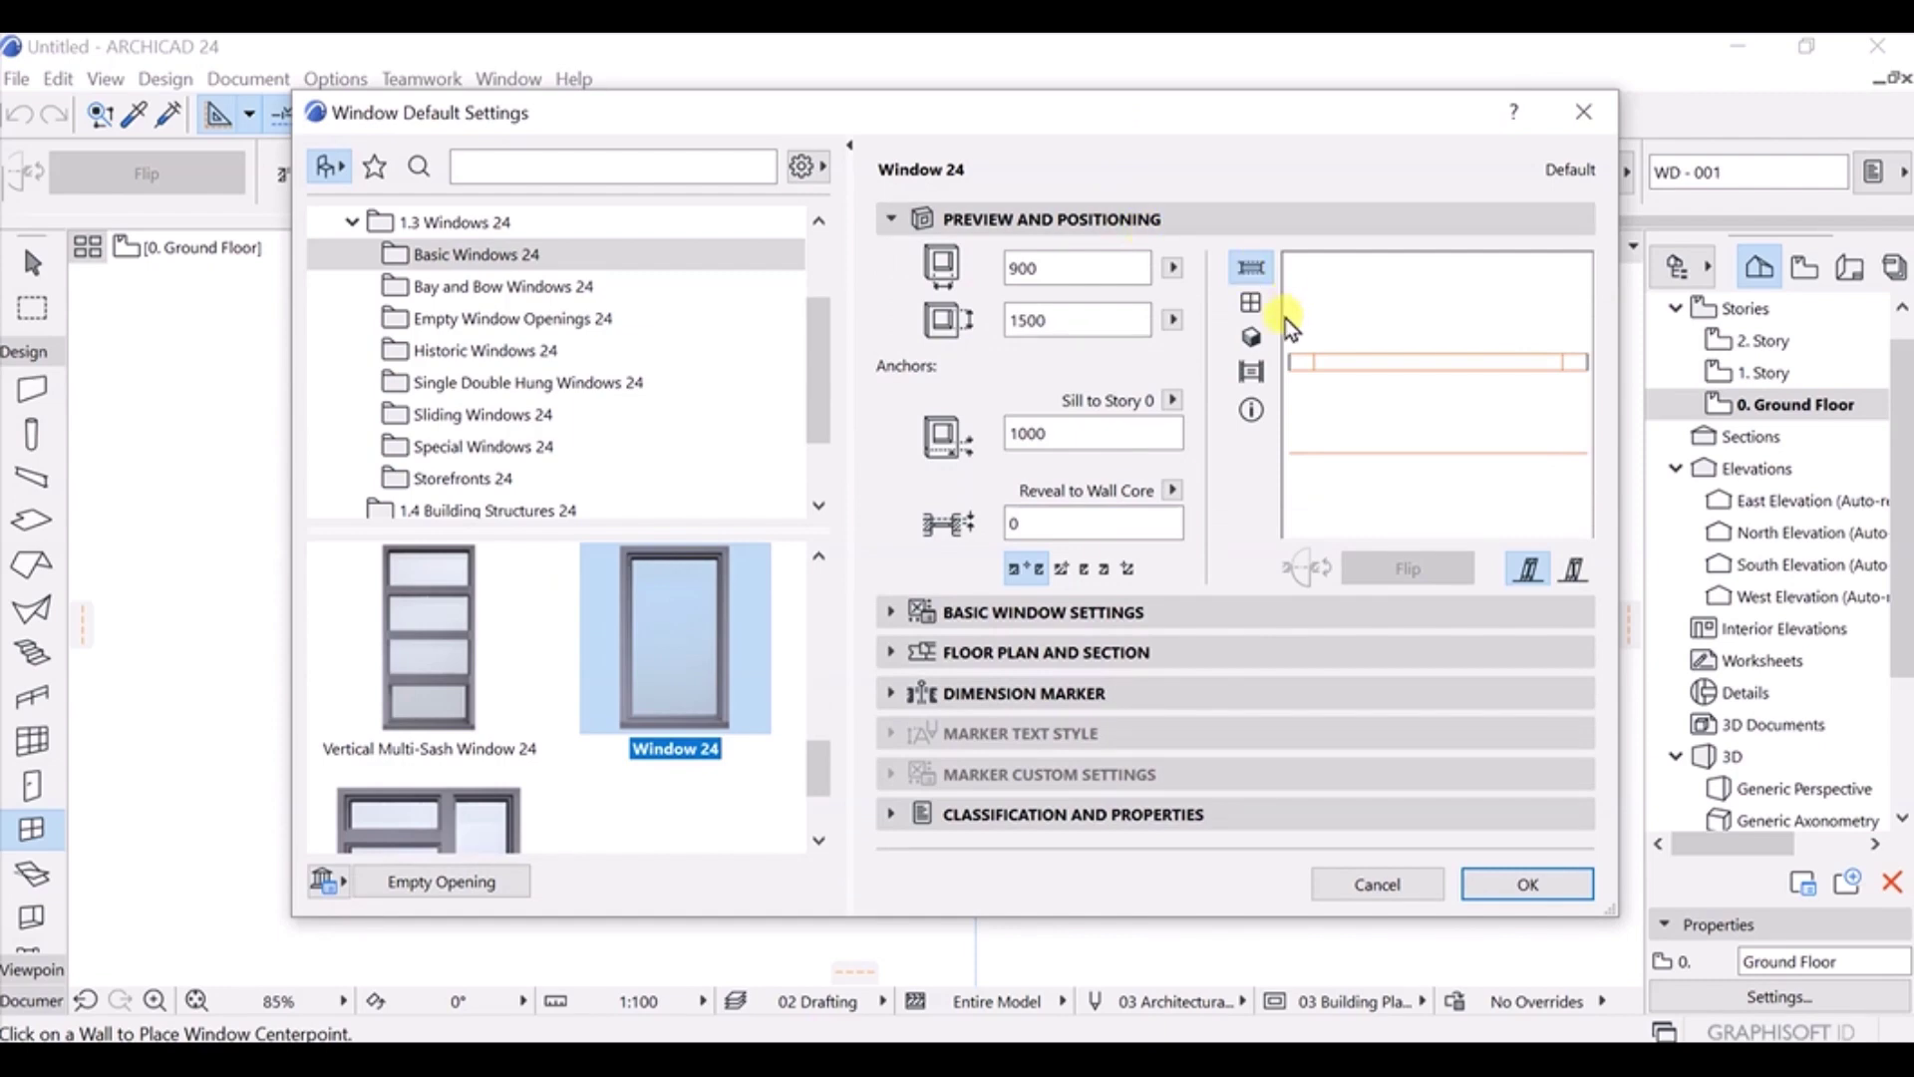
left_click(1252, 303)
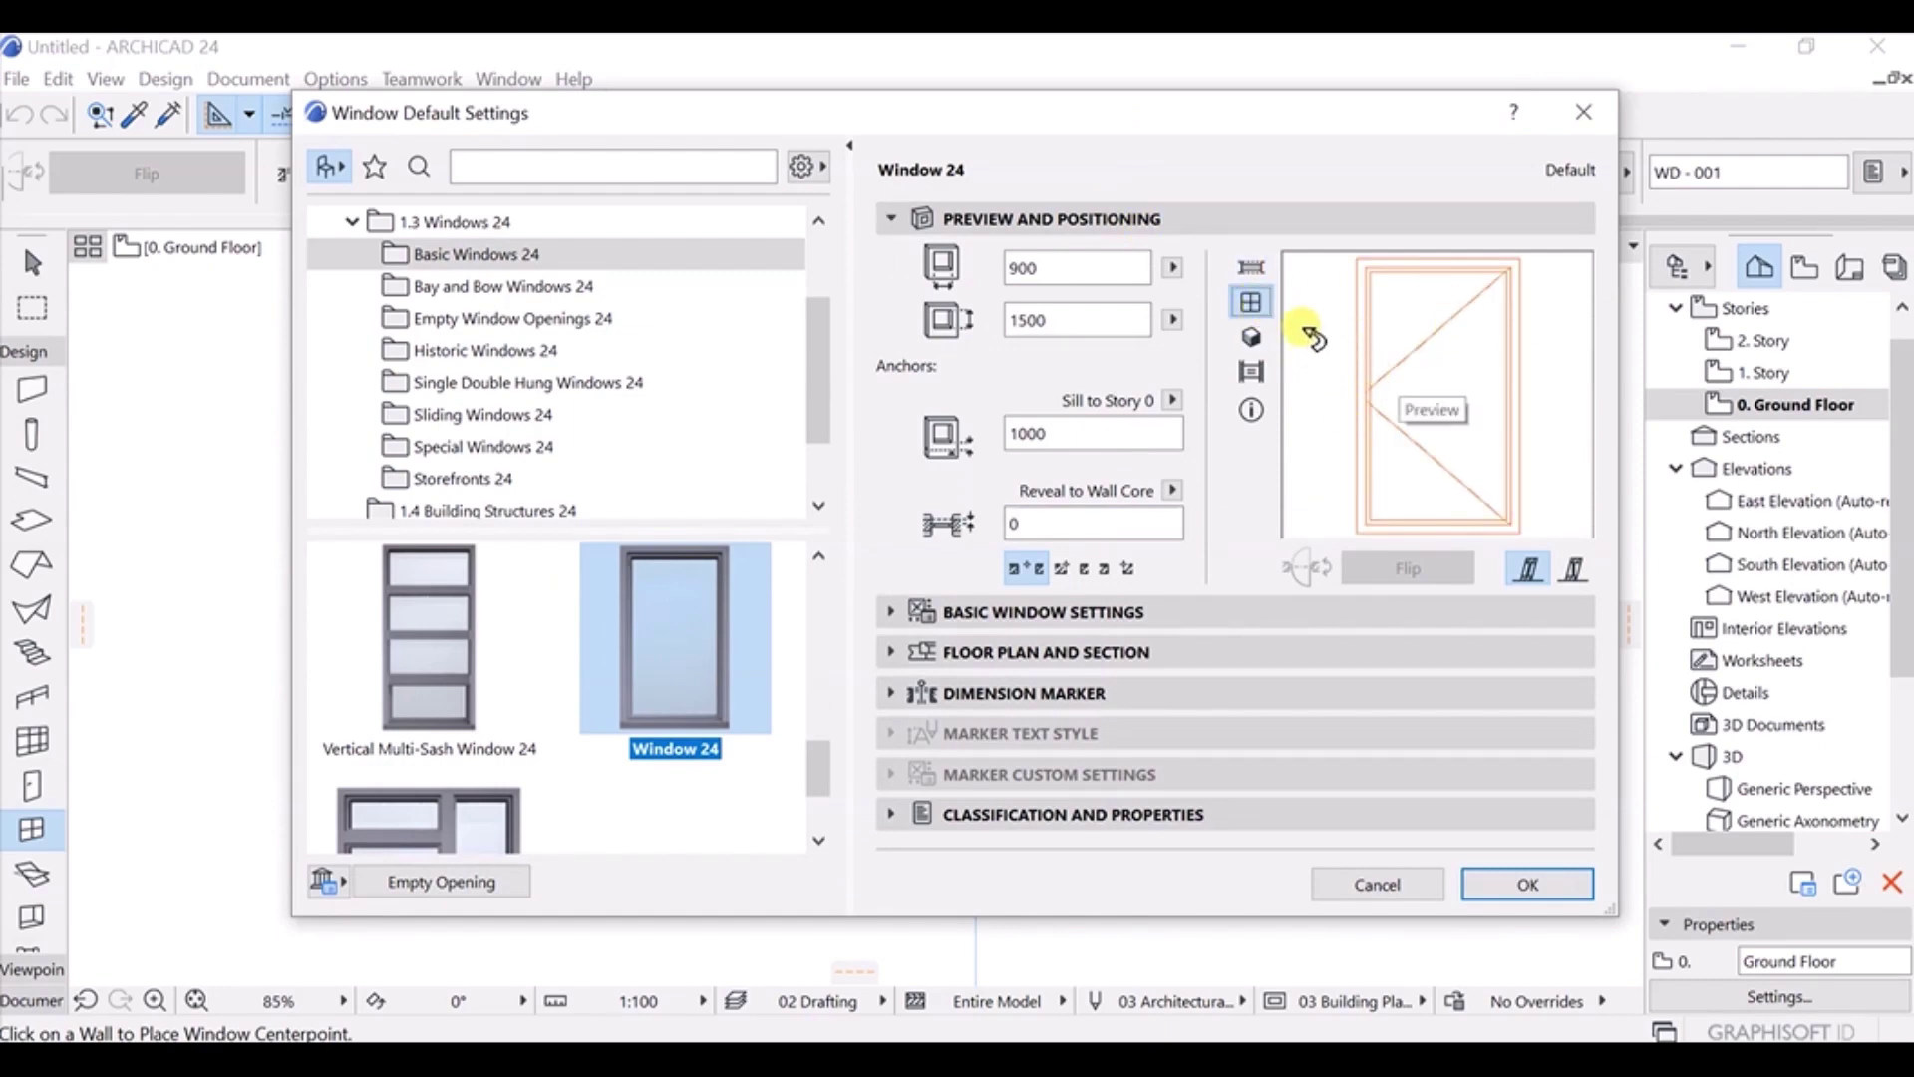
left_click(1483, 403)
left_click(1485, 403)
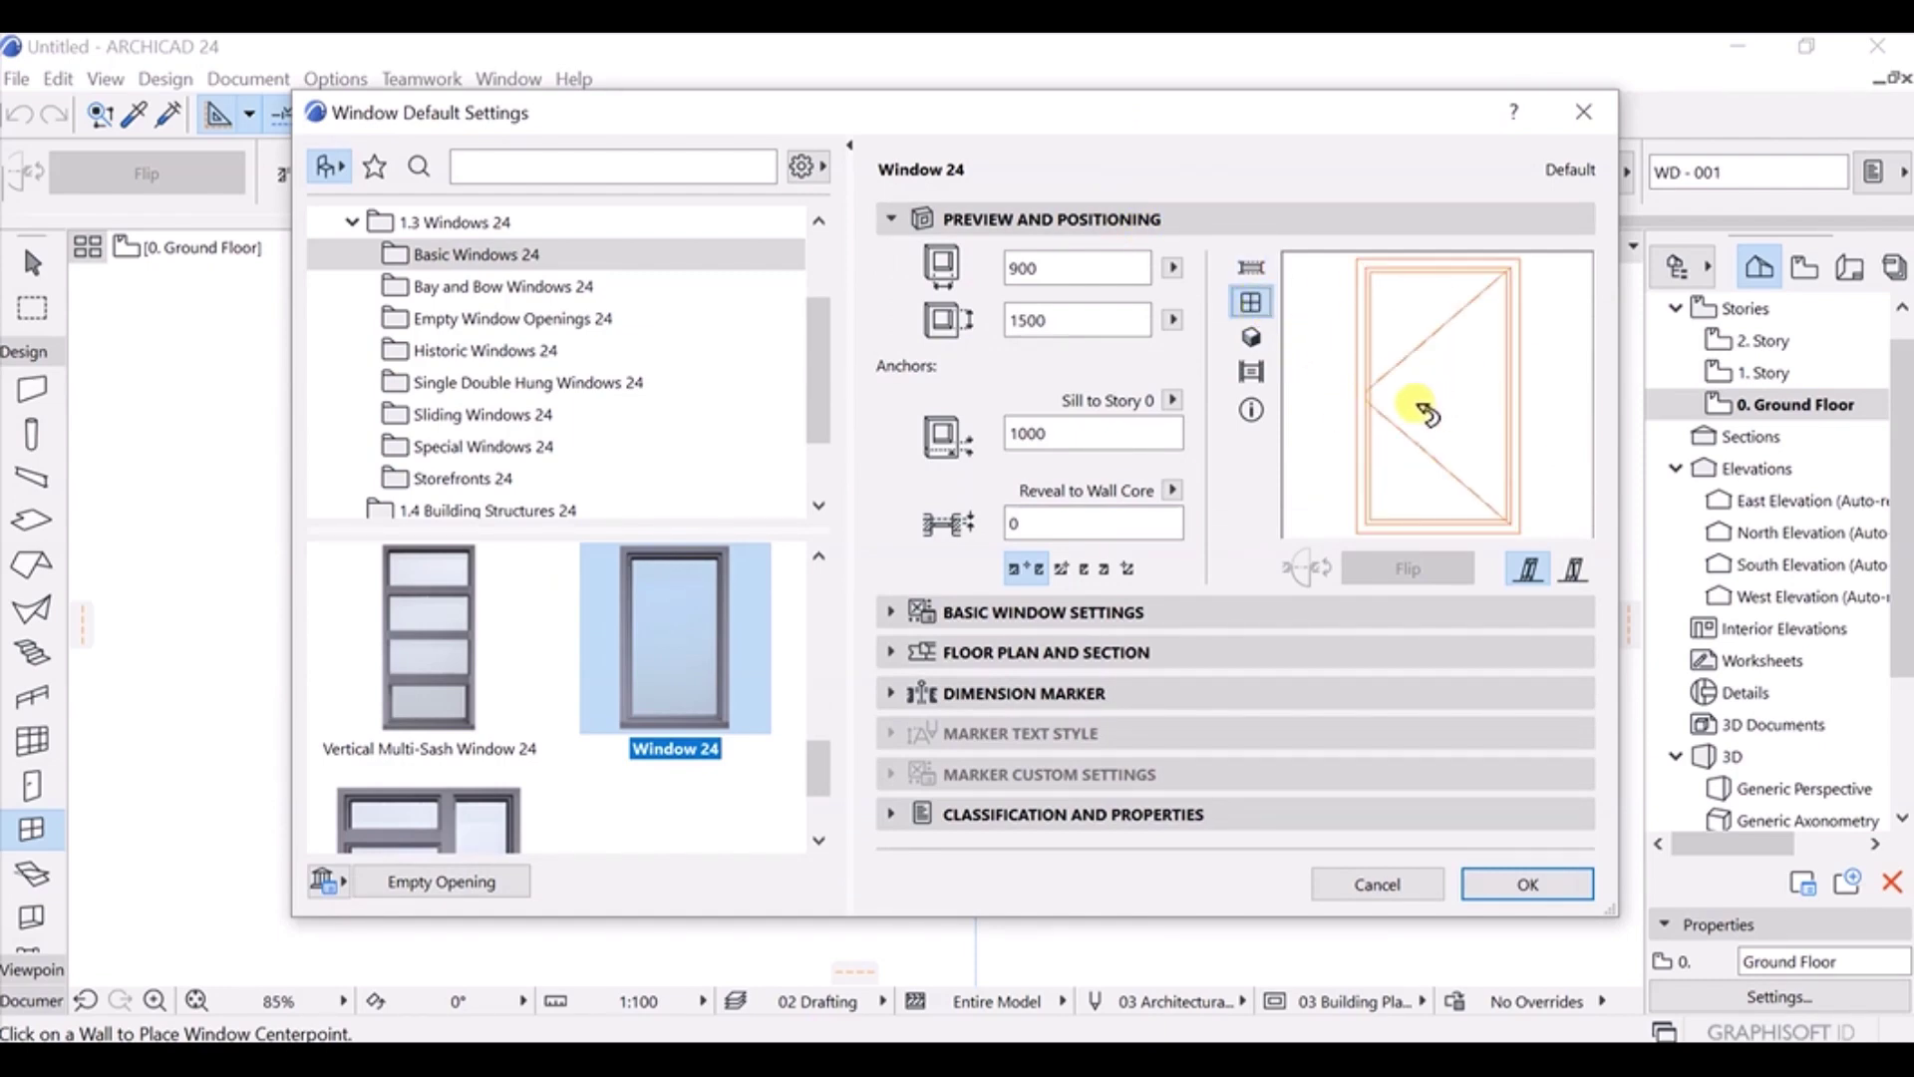
left_click(898, 819)
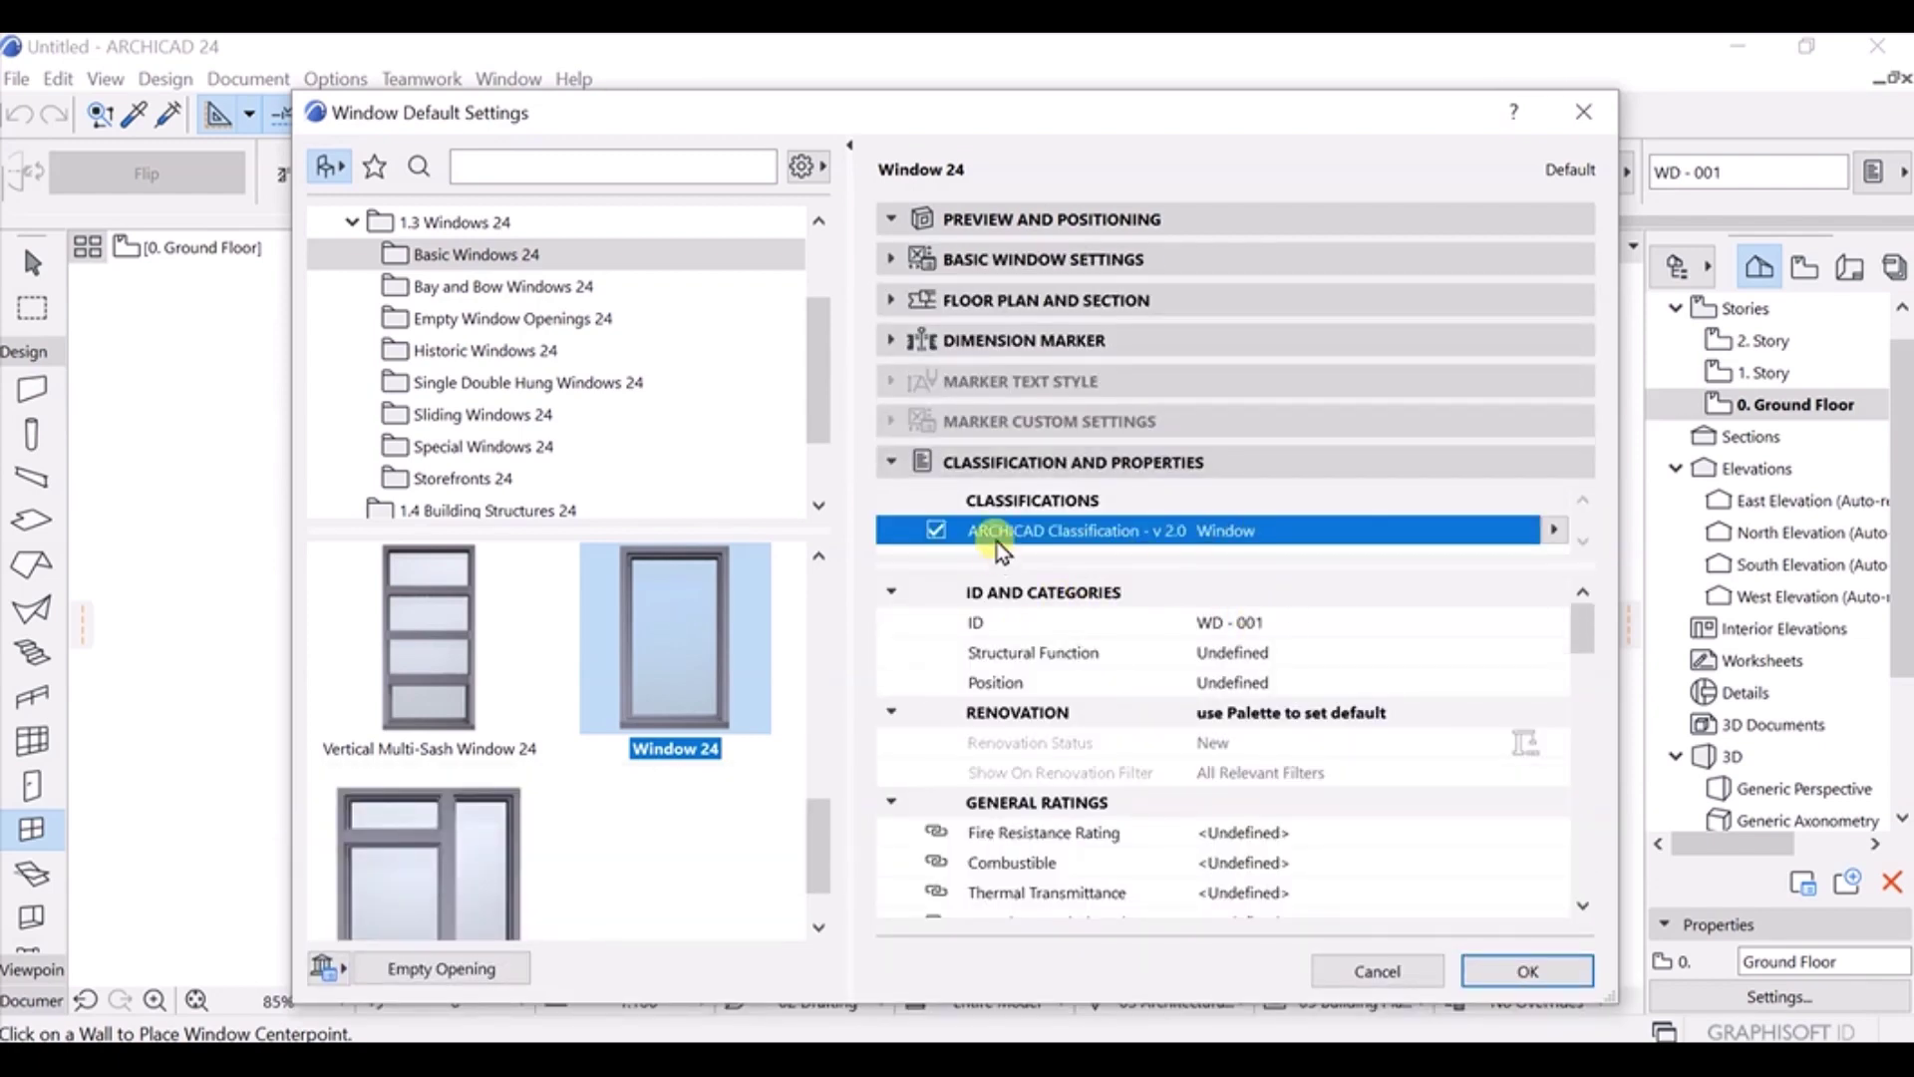
left_click(1583, 119)
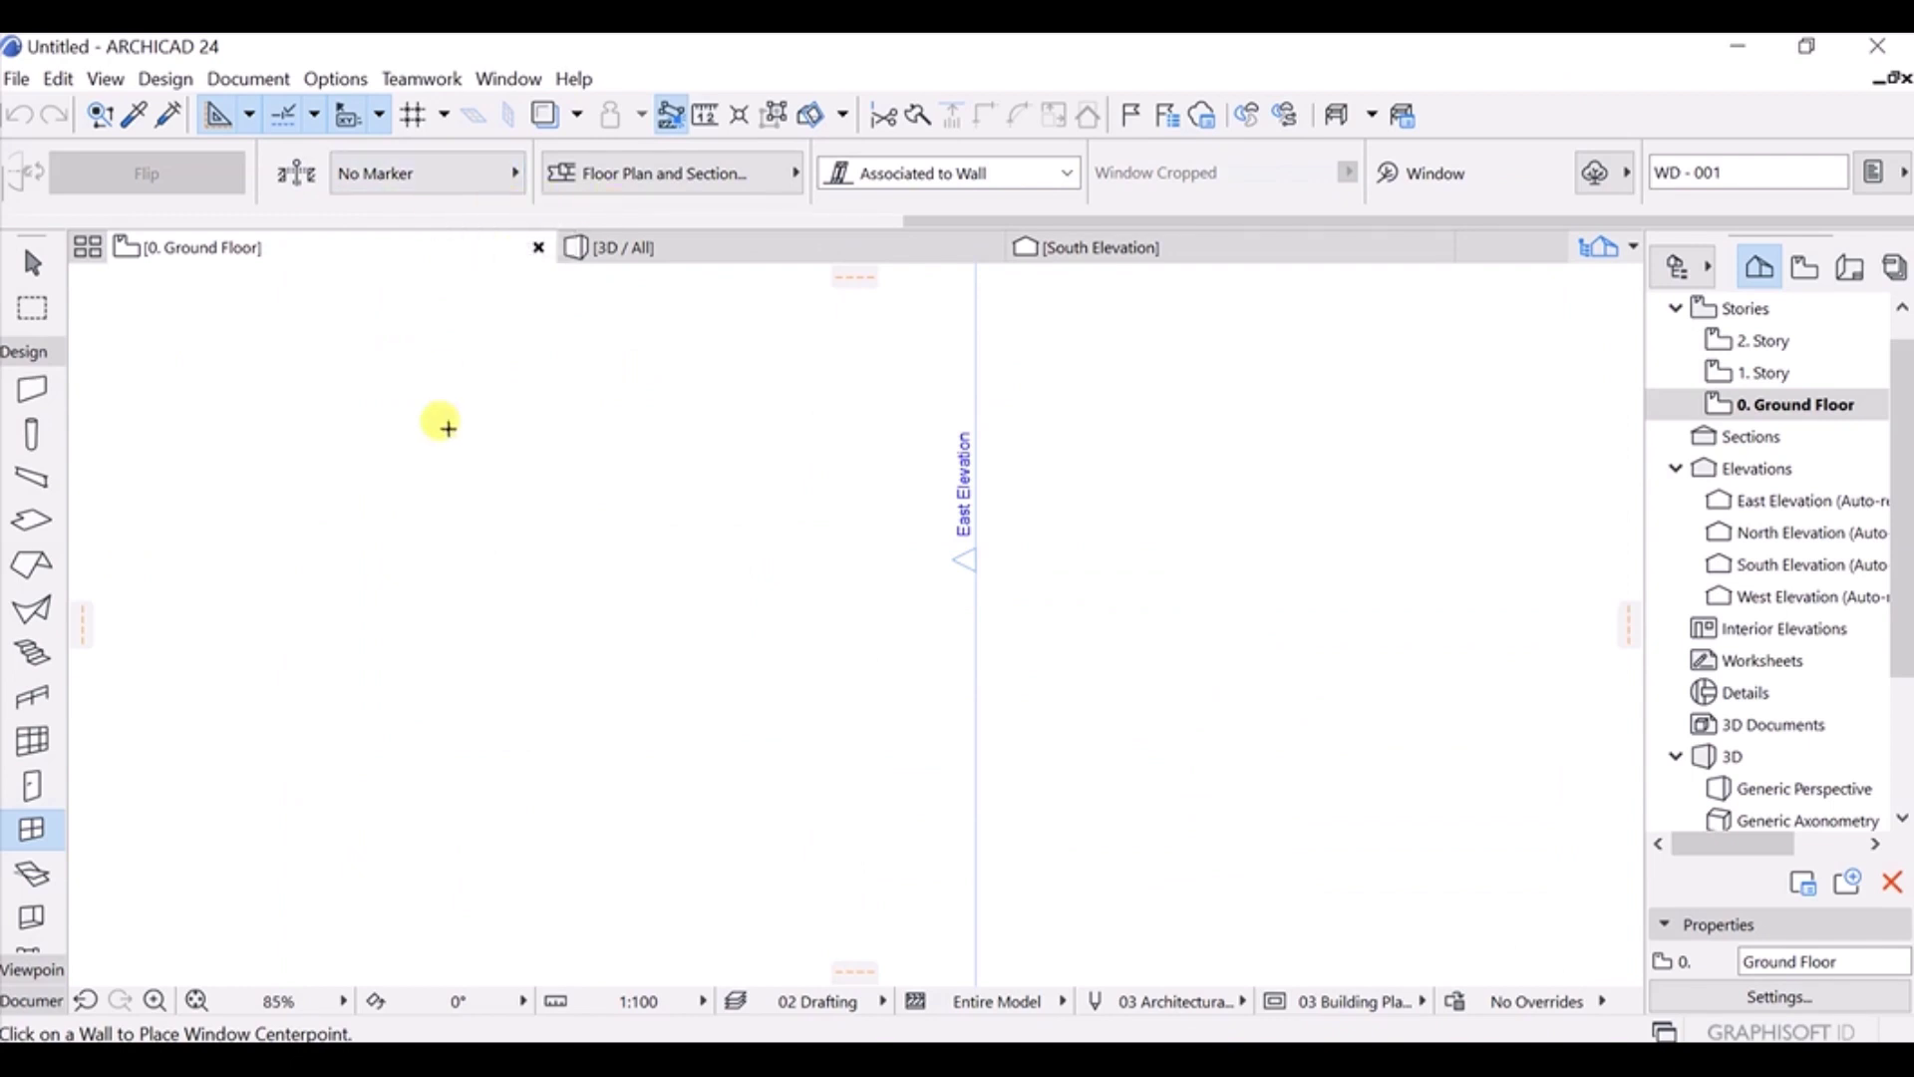
Return to the Arrow tool with Escape and open the File menu.
key("Escape")
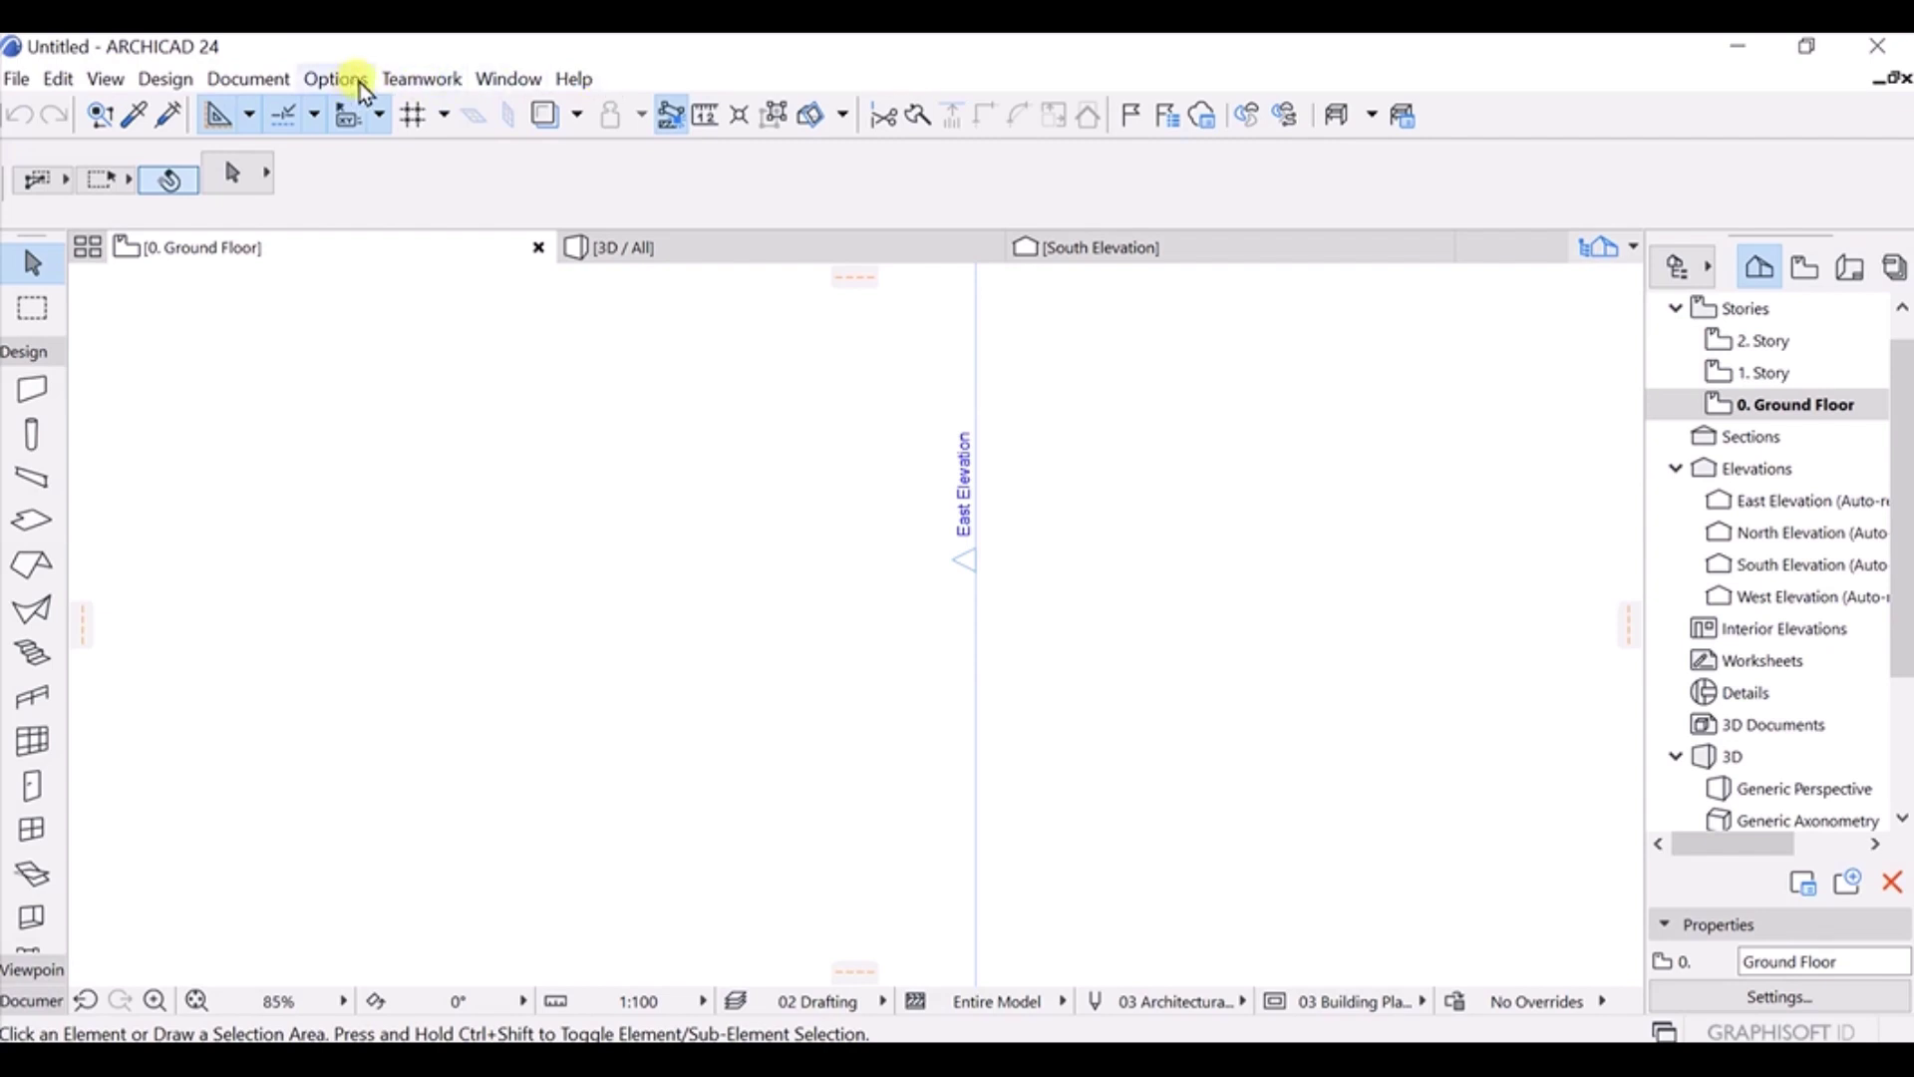
left_click(17, 79)
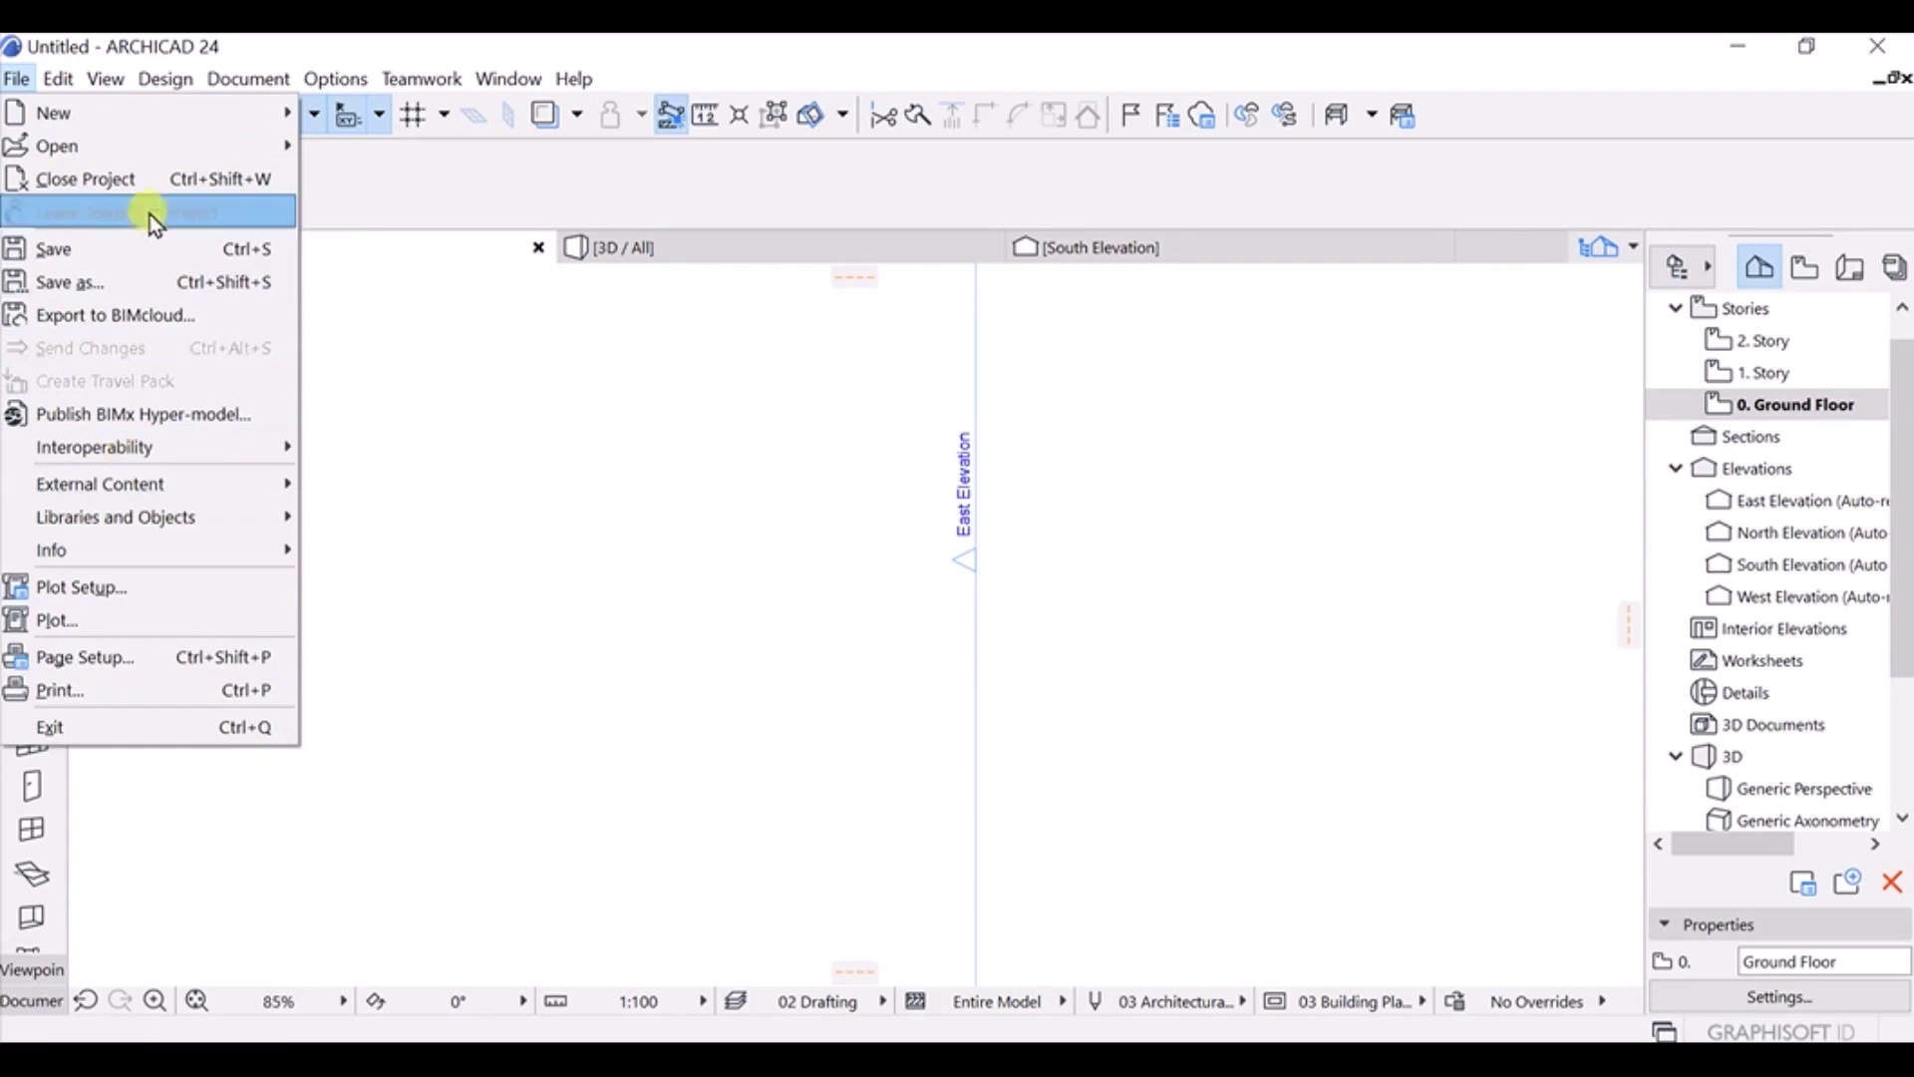
Browse the File and View menus and their submenus, ending on the Design menu.
mouse_move(110, 114)
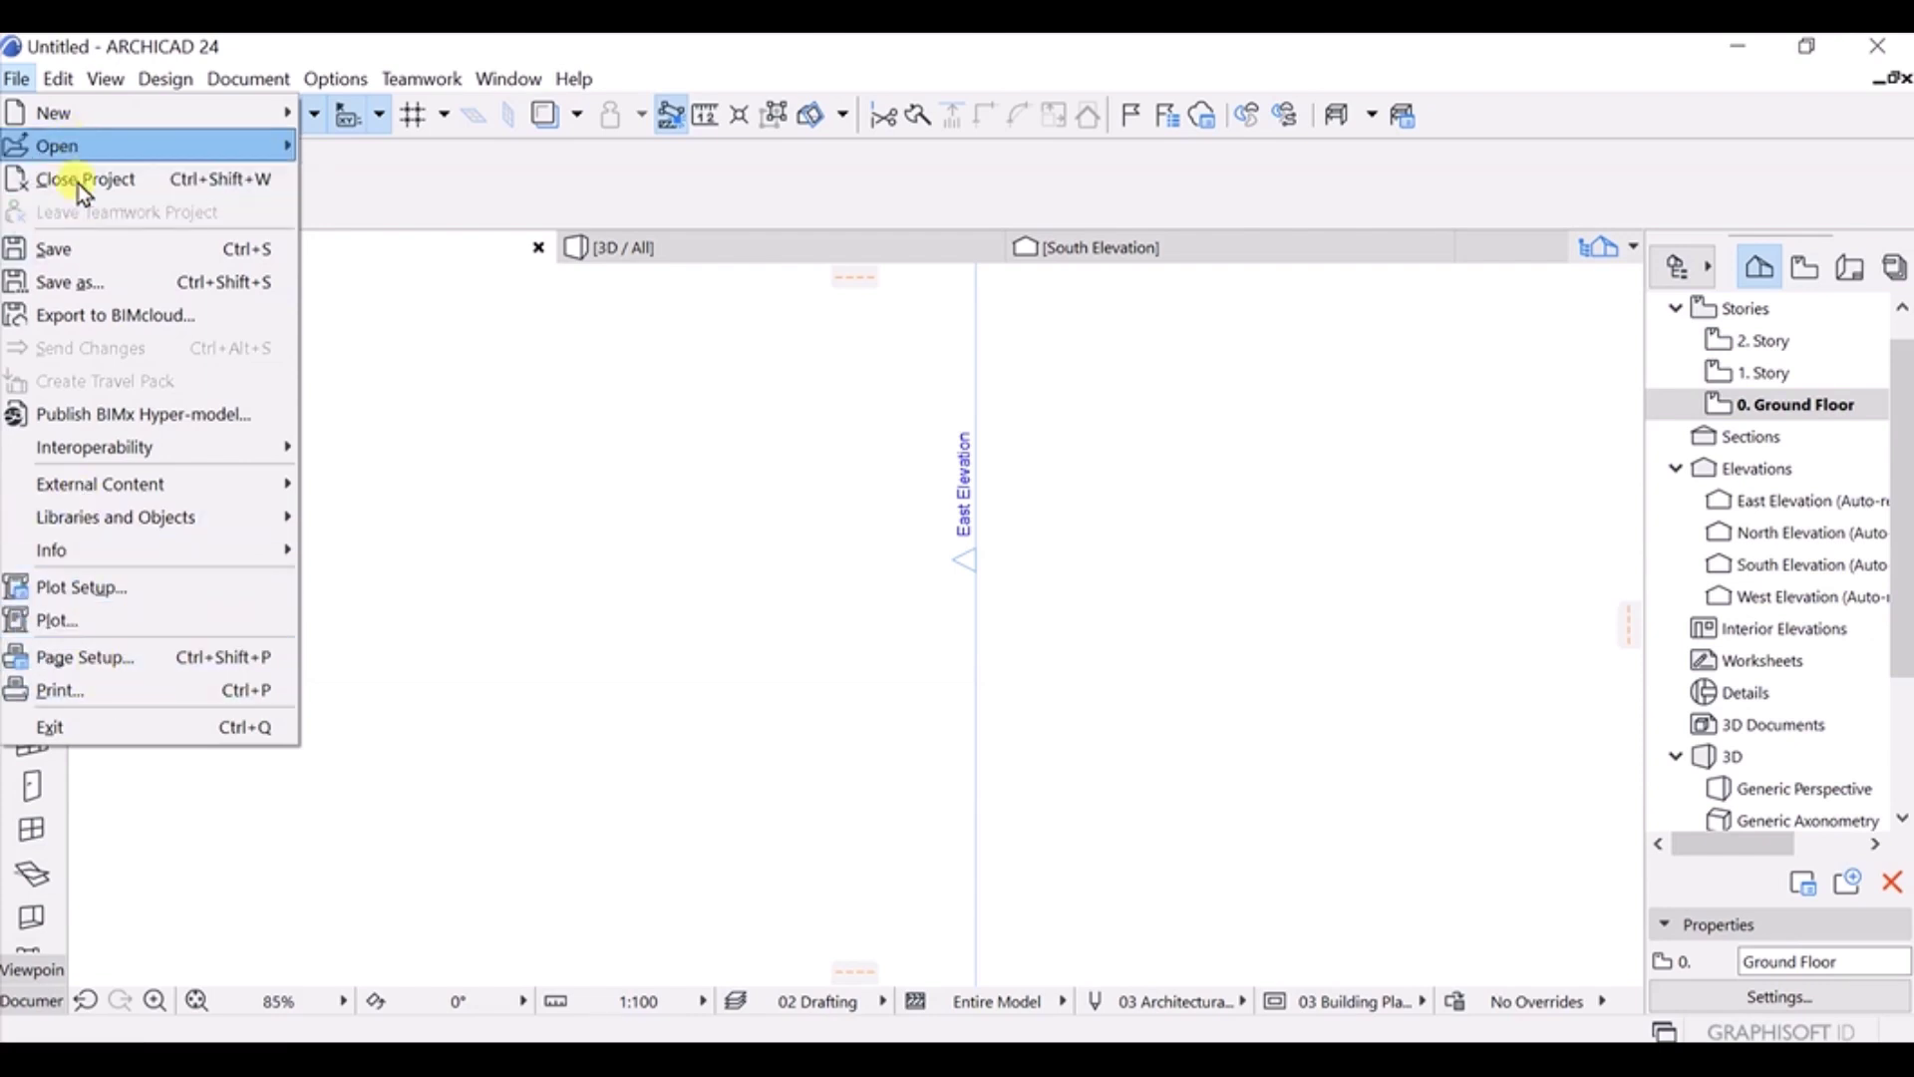
mouse_move(107, 80)
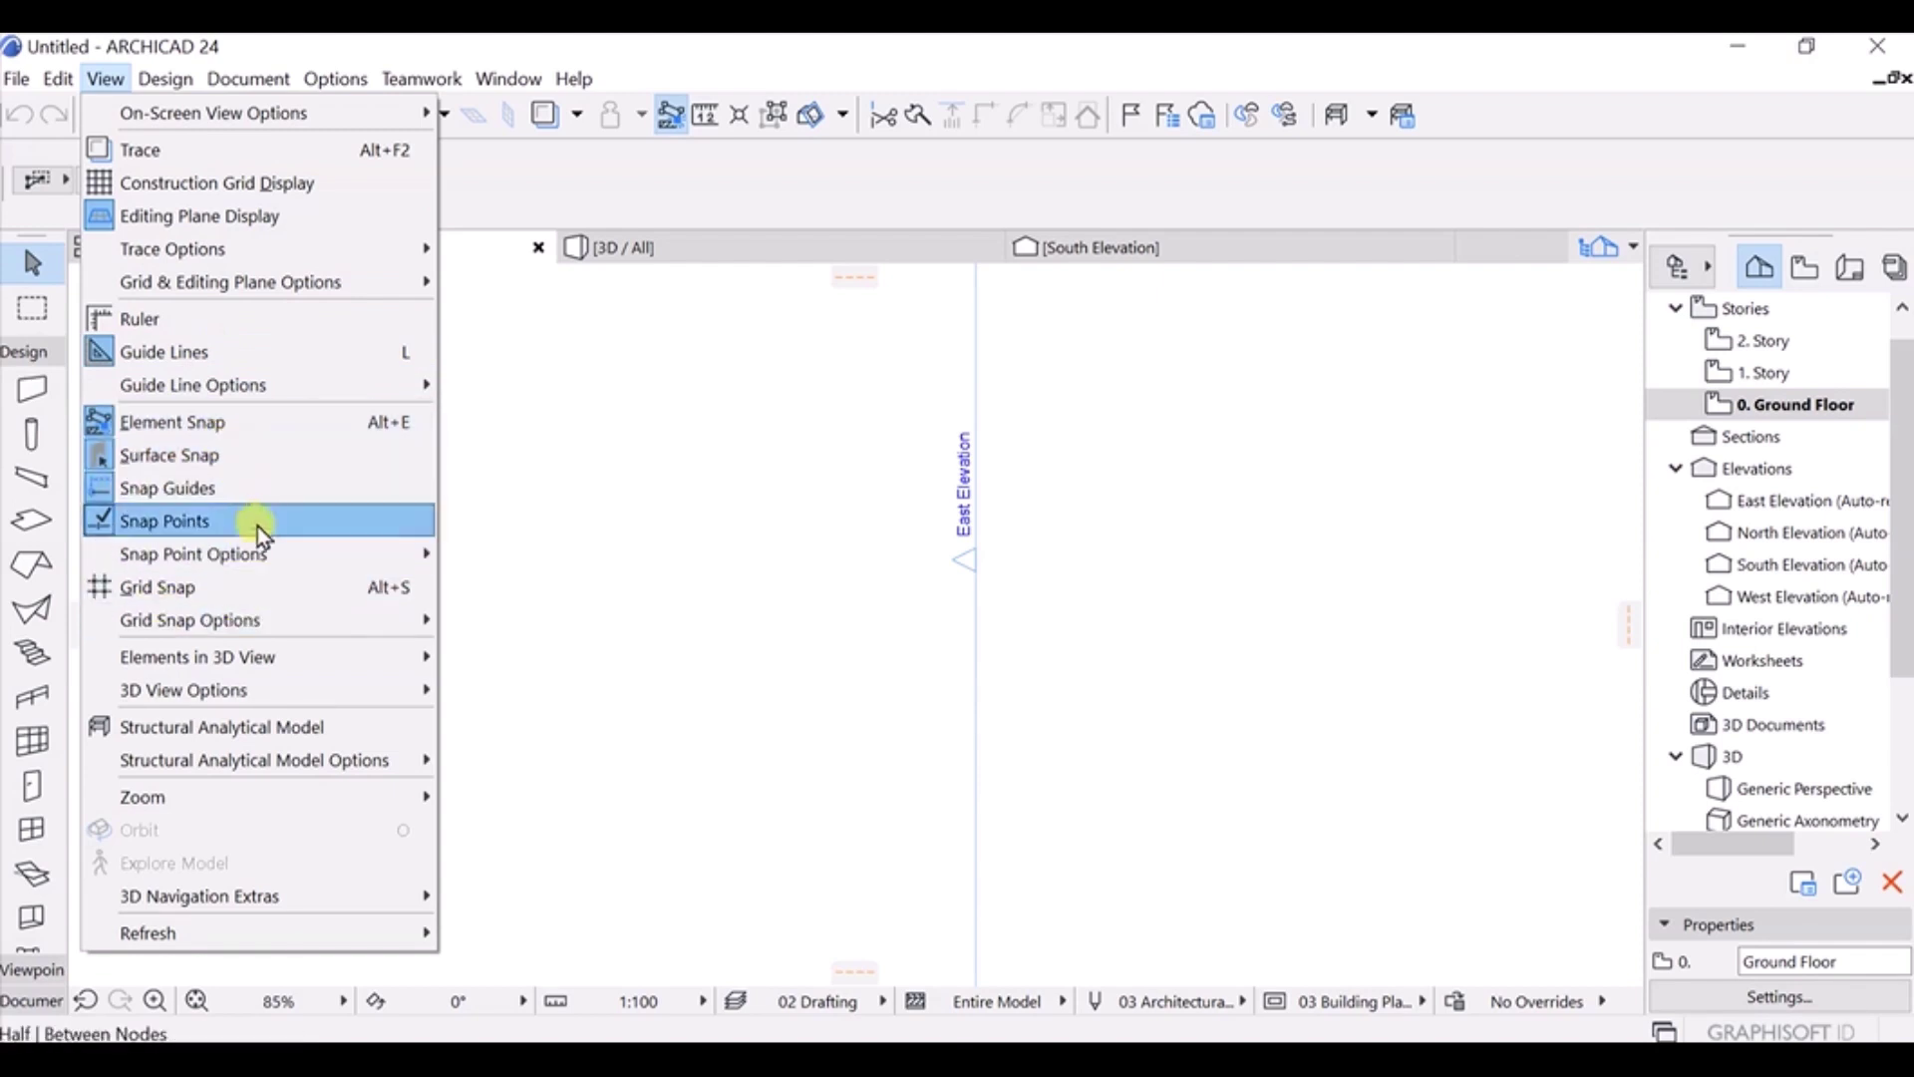
mouse_move(238, 650)
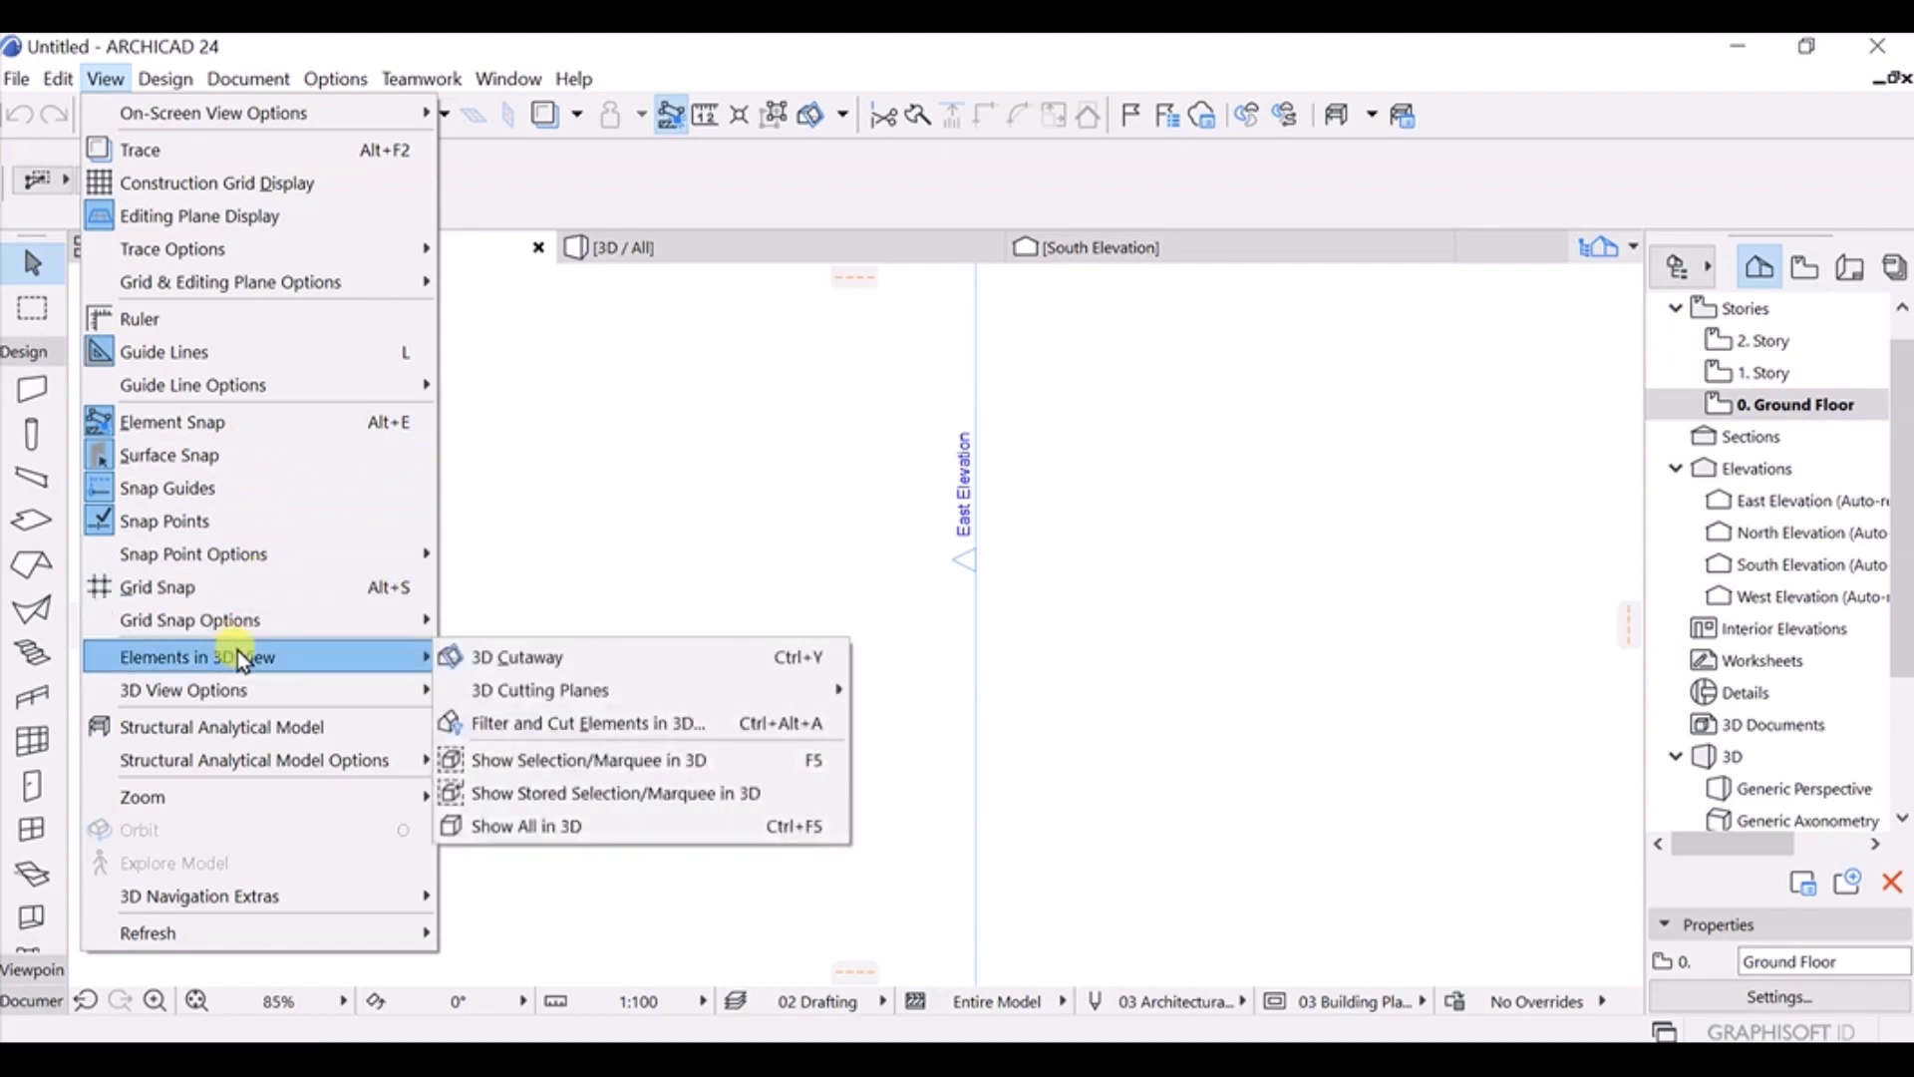
mouse_move(269, 698)
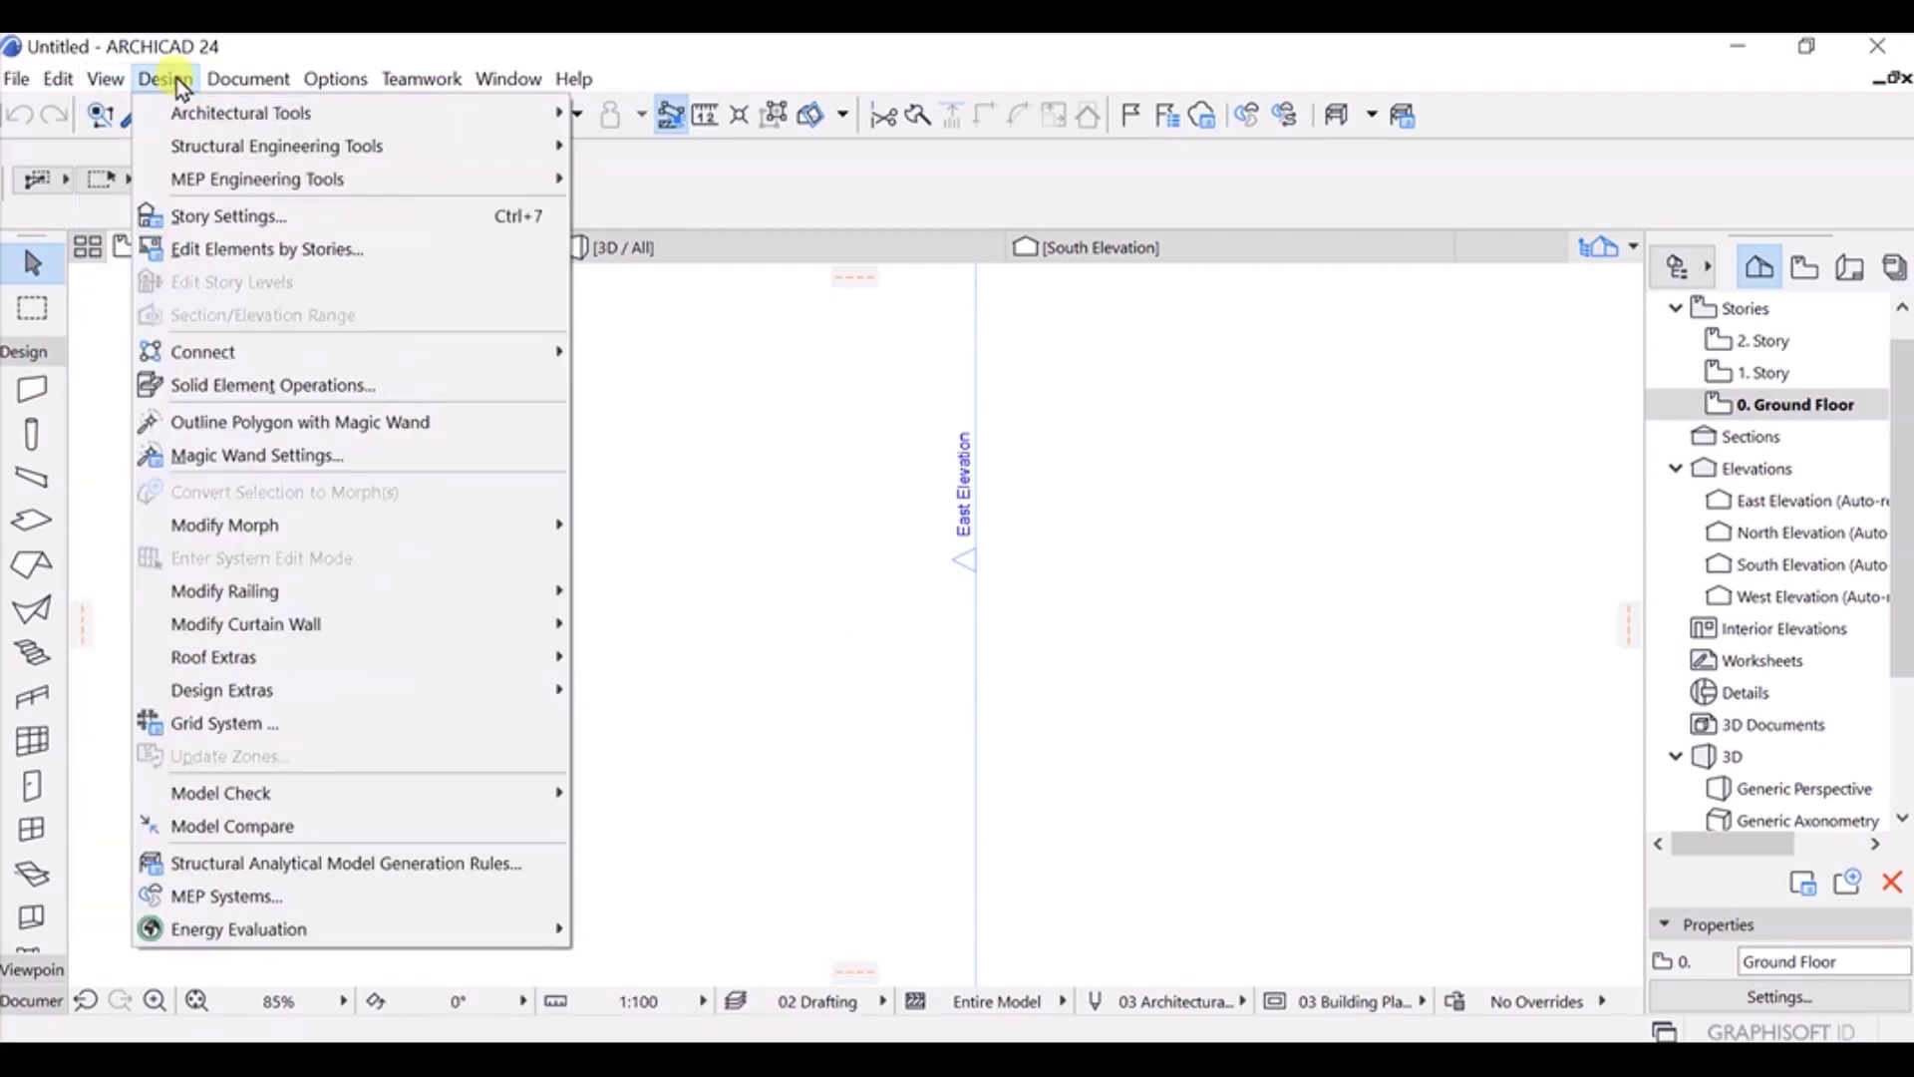
Browse the Design menu's tool-group submenus, close it, and open the Document menu.
left_click(177, 77)
left_click(176, 77)
mouse_move(399, 109)
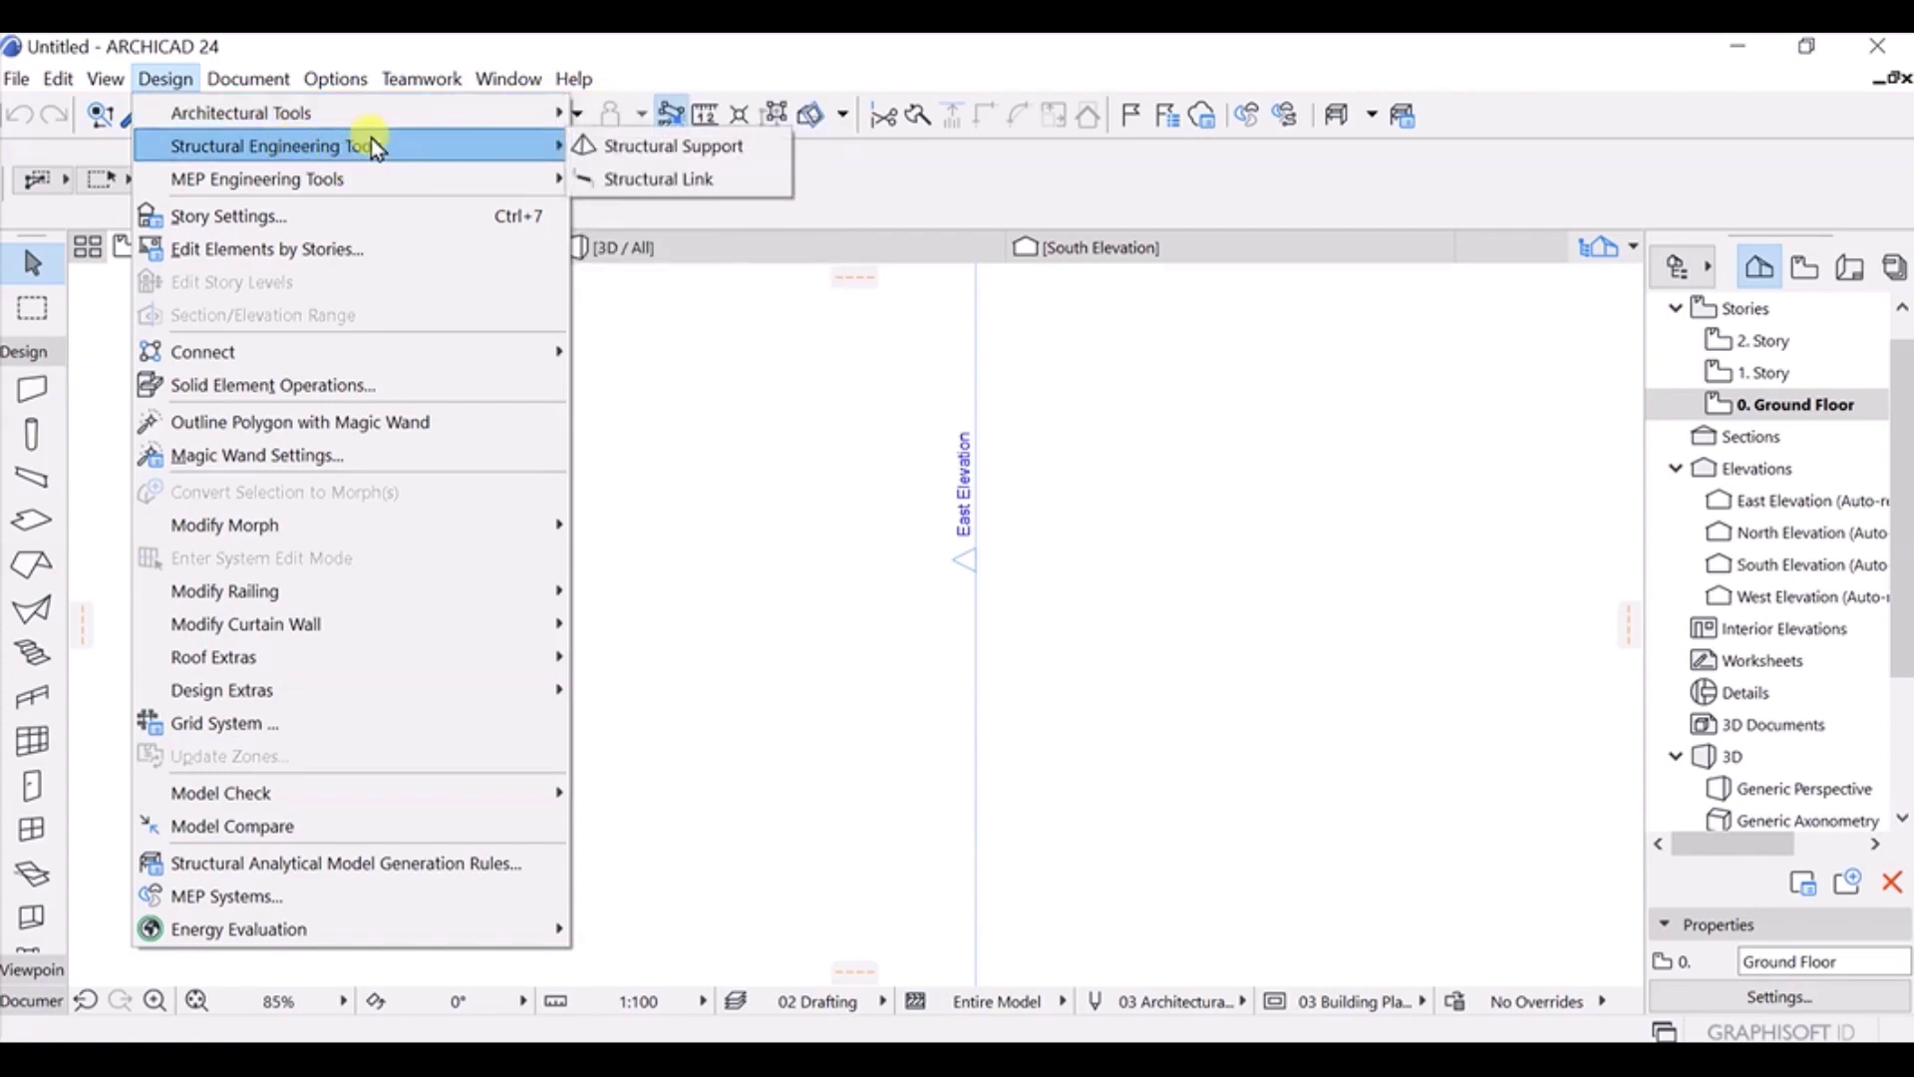
mouse_move(325, 177)
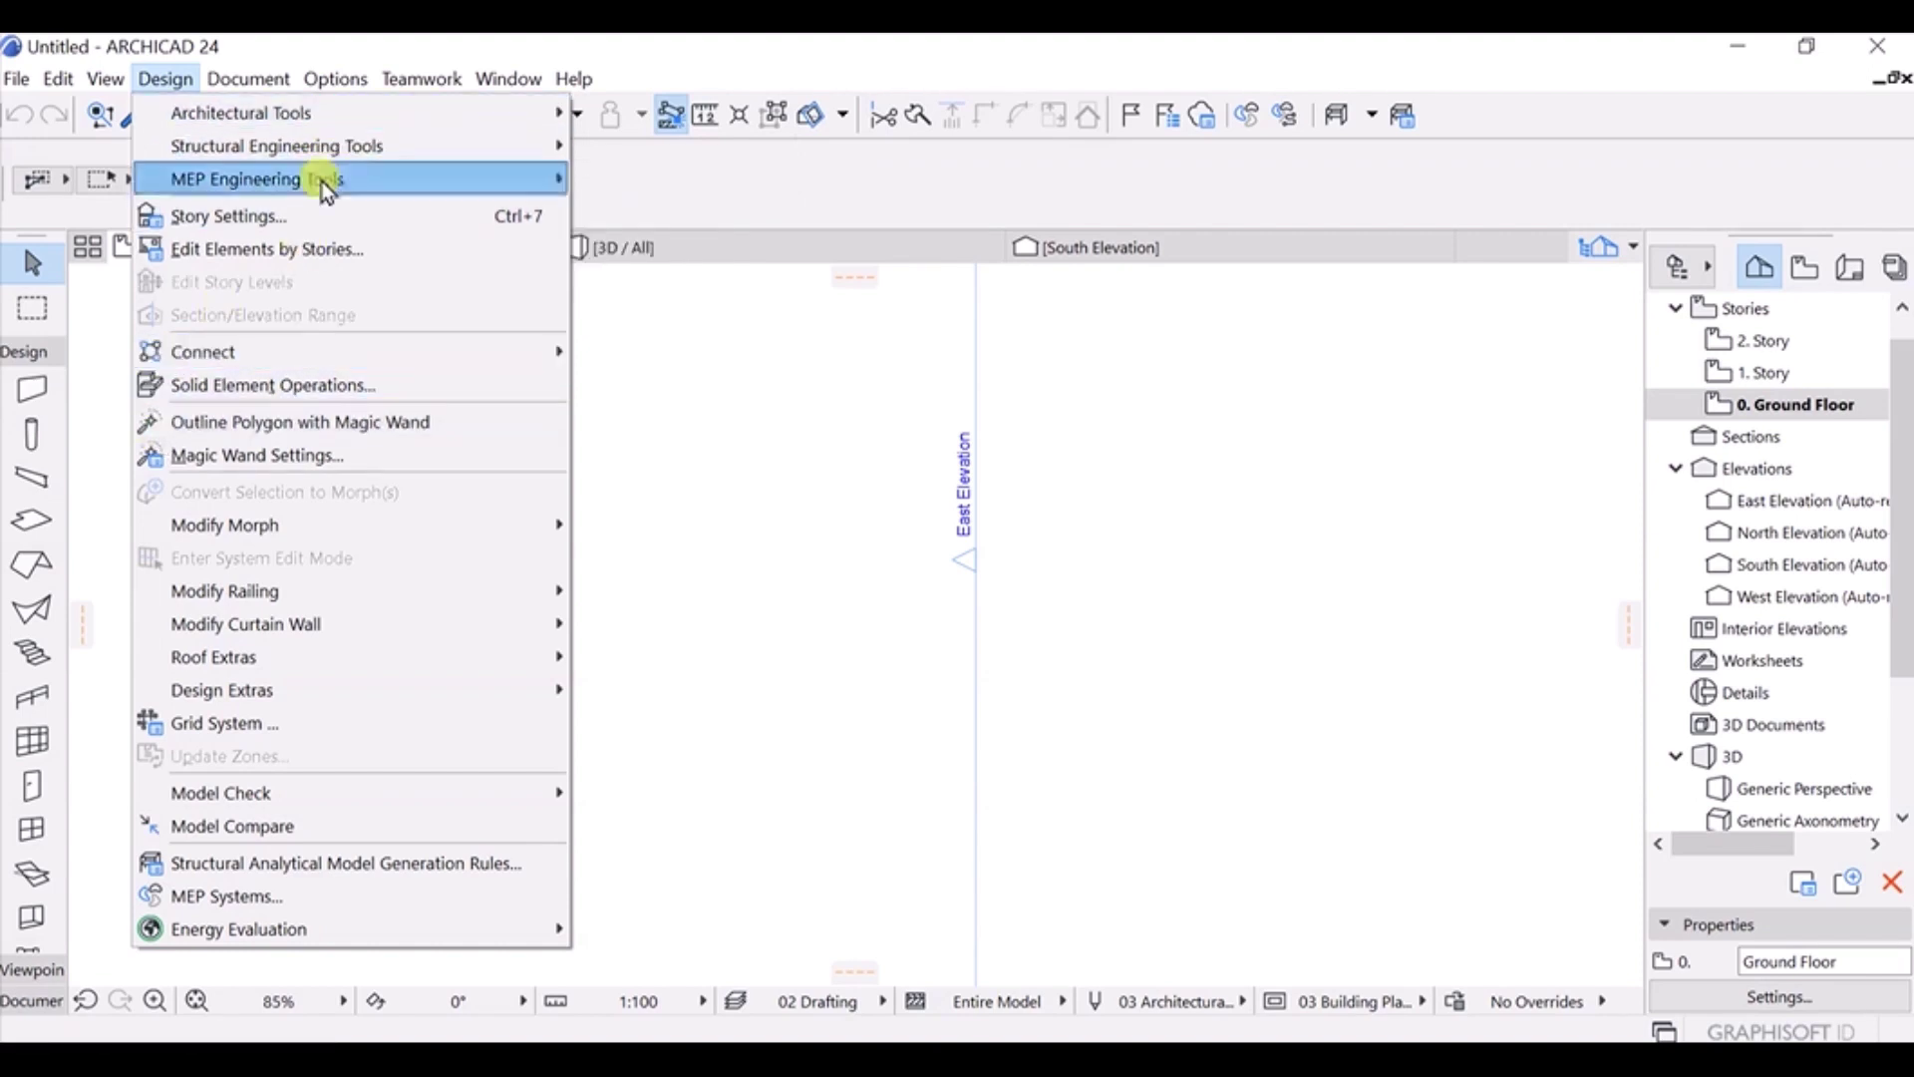
mouse_move(281, 364)
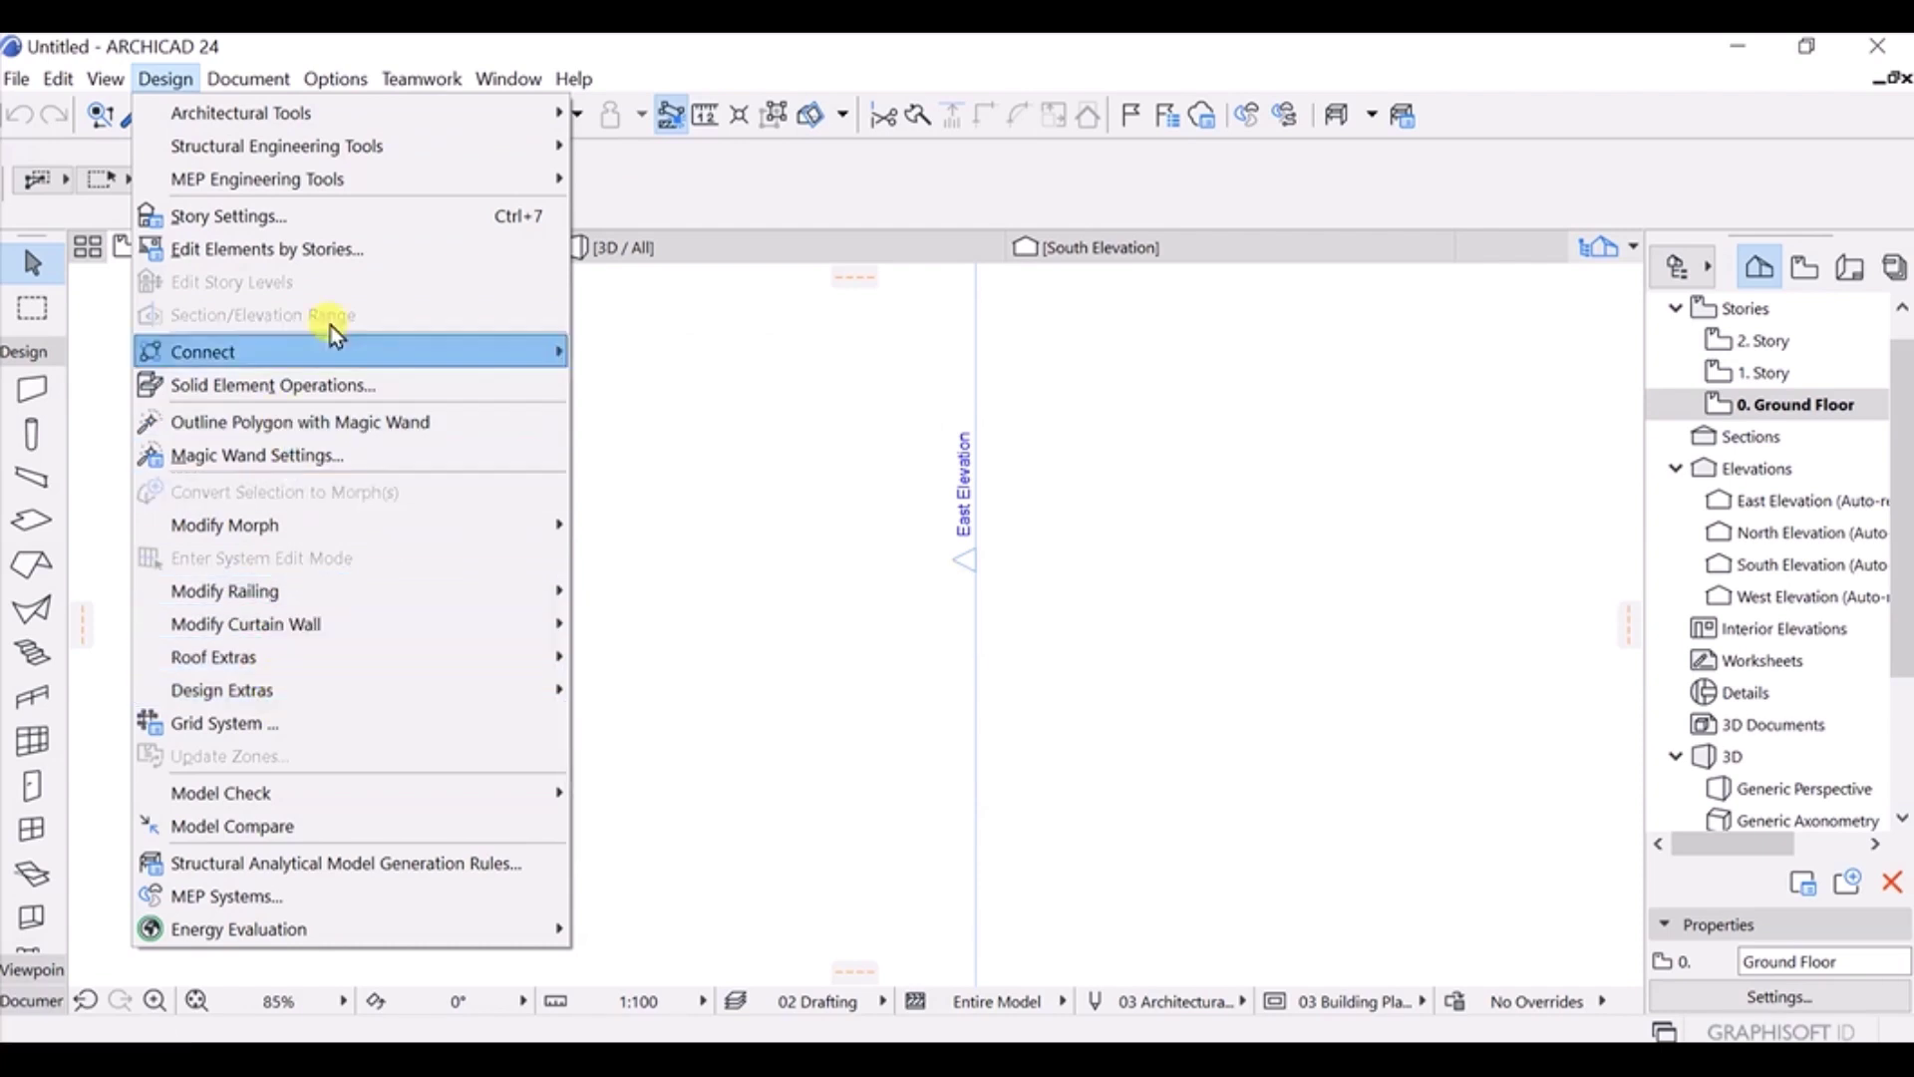
left_click(168, 79)
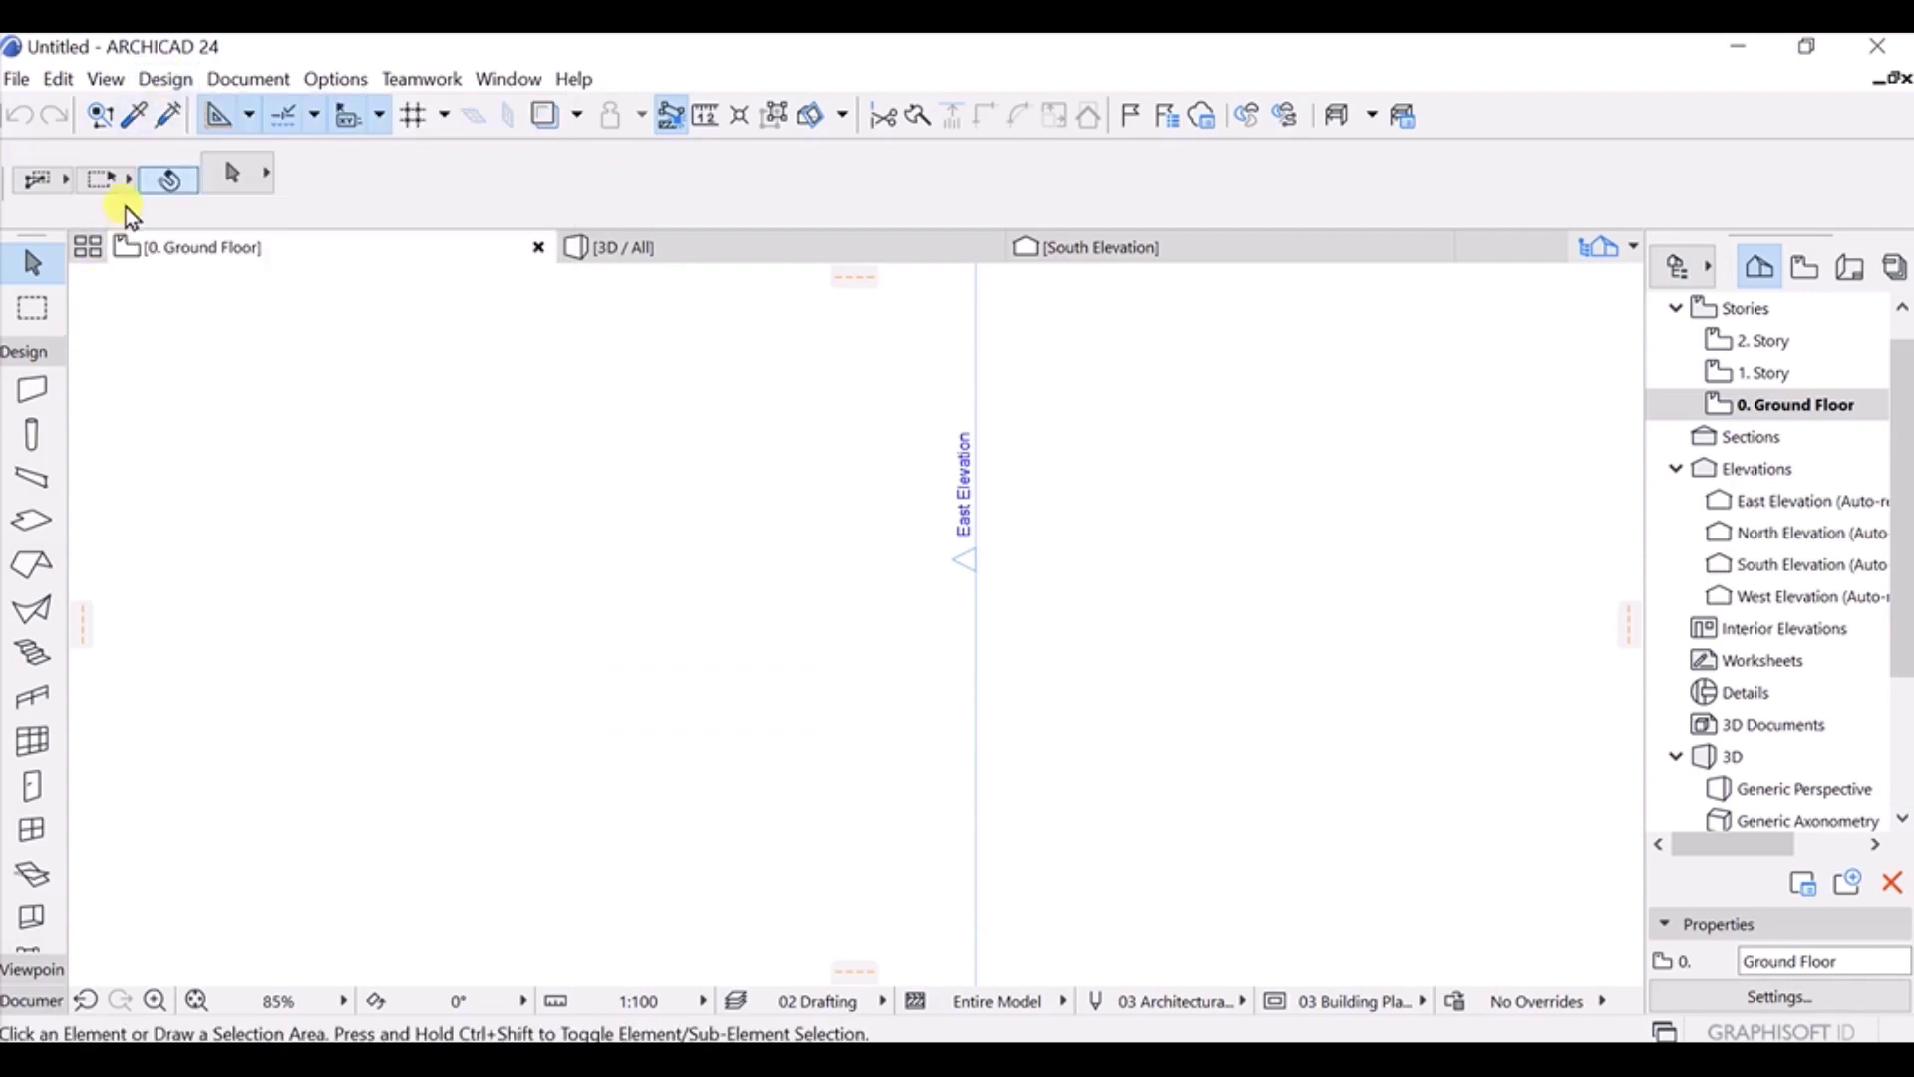
left_click(240, 78)
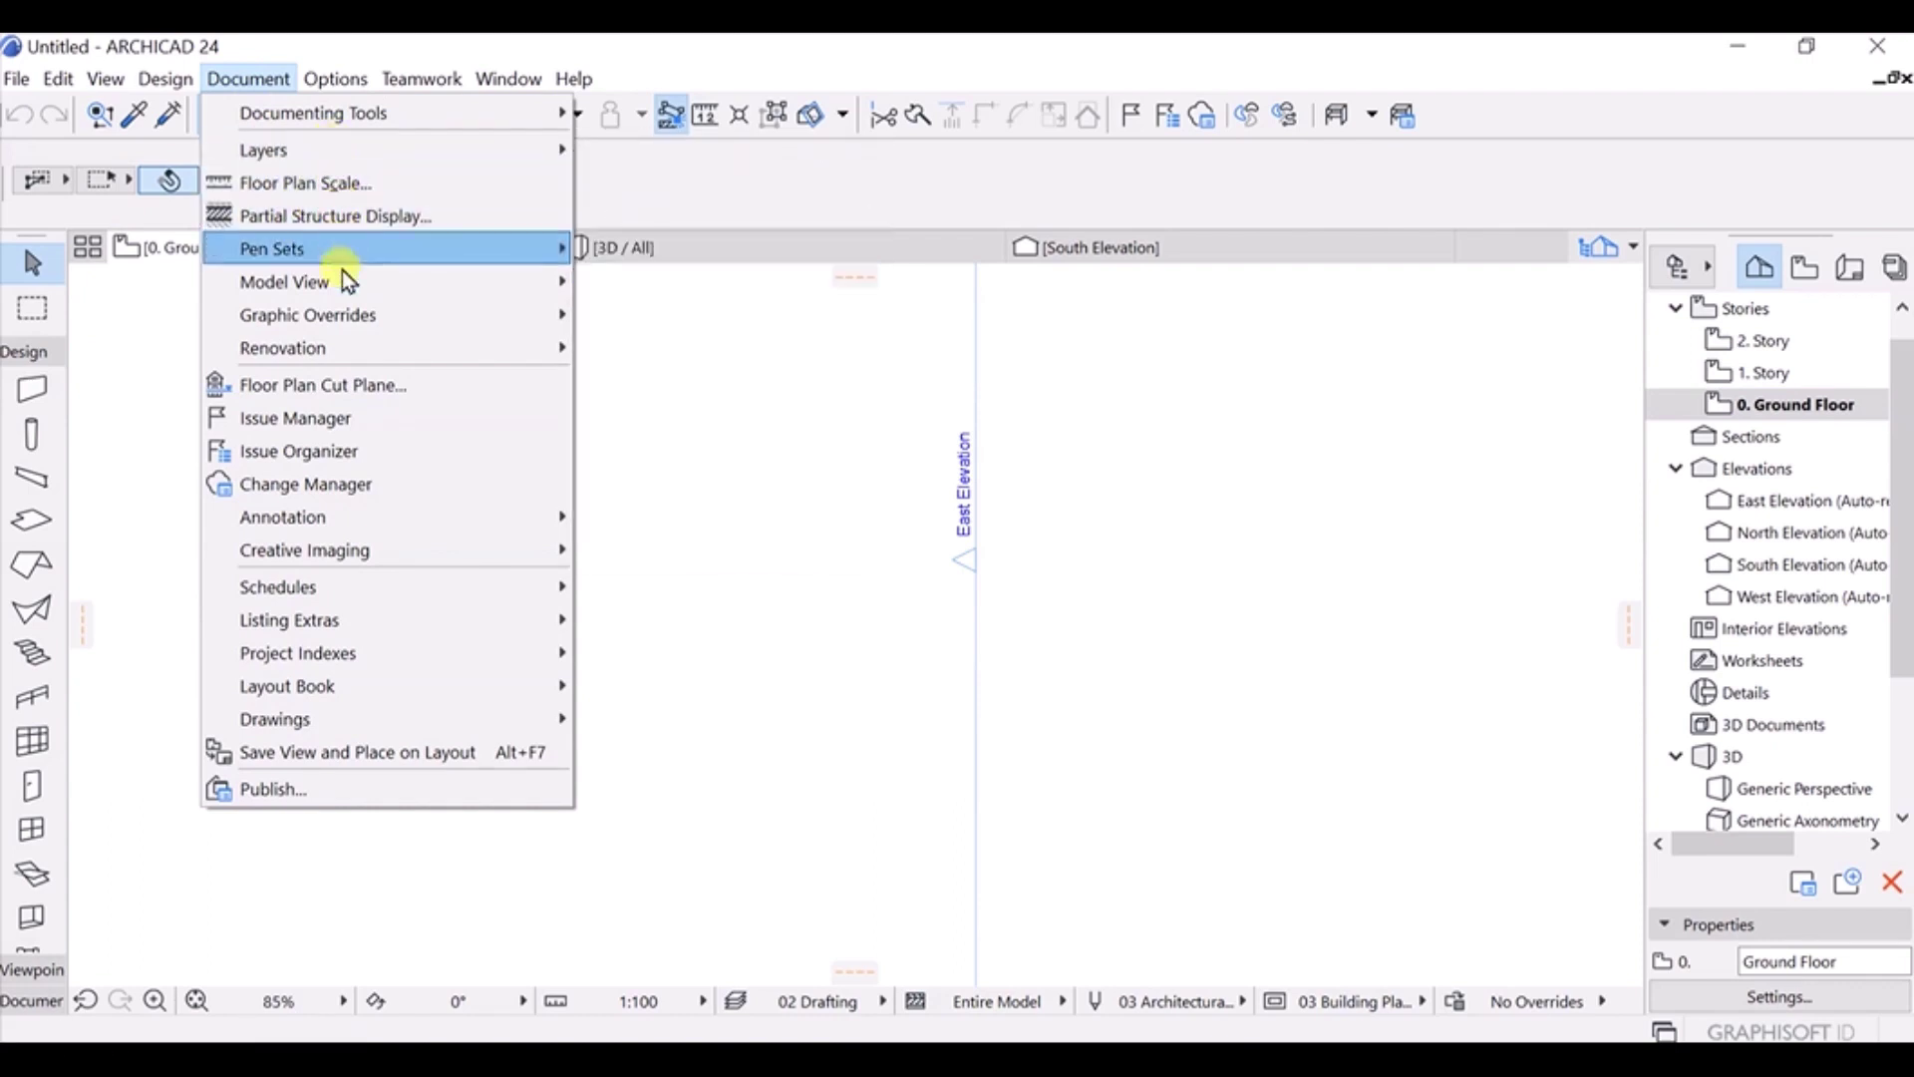
Look over the Document menu's Layers, Pen Sets, Model View and Publish commands.
mouse_move(346, 315)
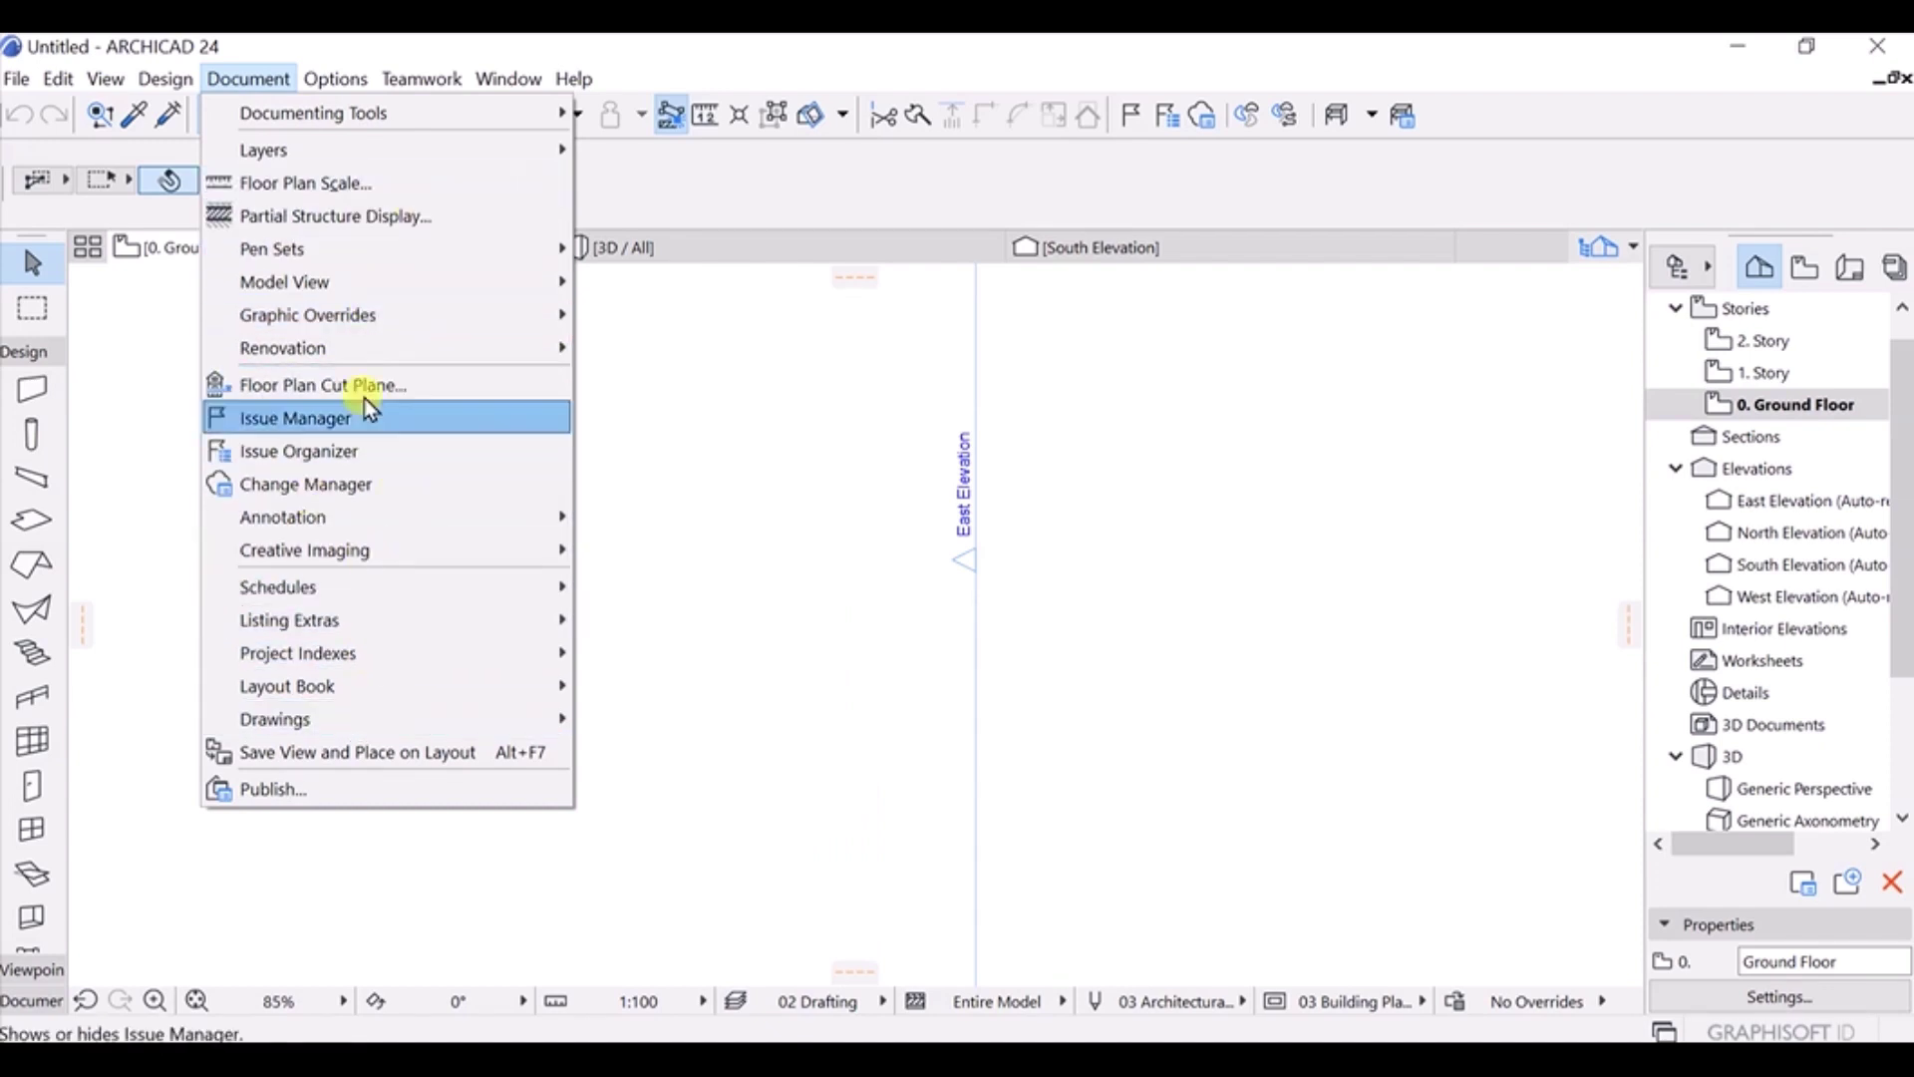
Look through the Options menu and its submenus, then bring up the Teamwork menu.
mouse_move(338, 78)
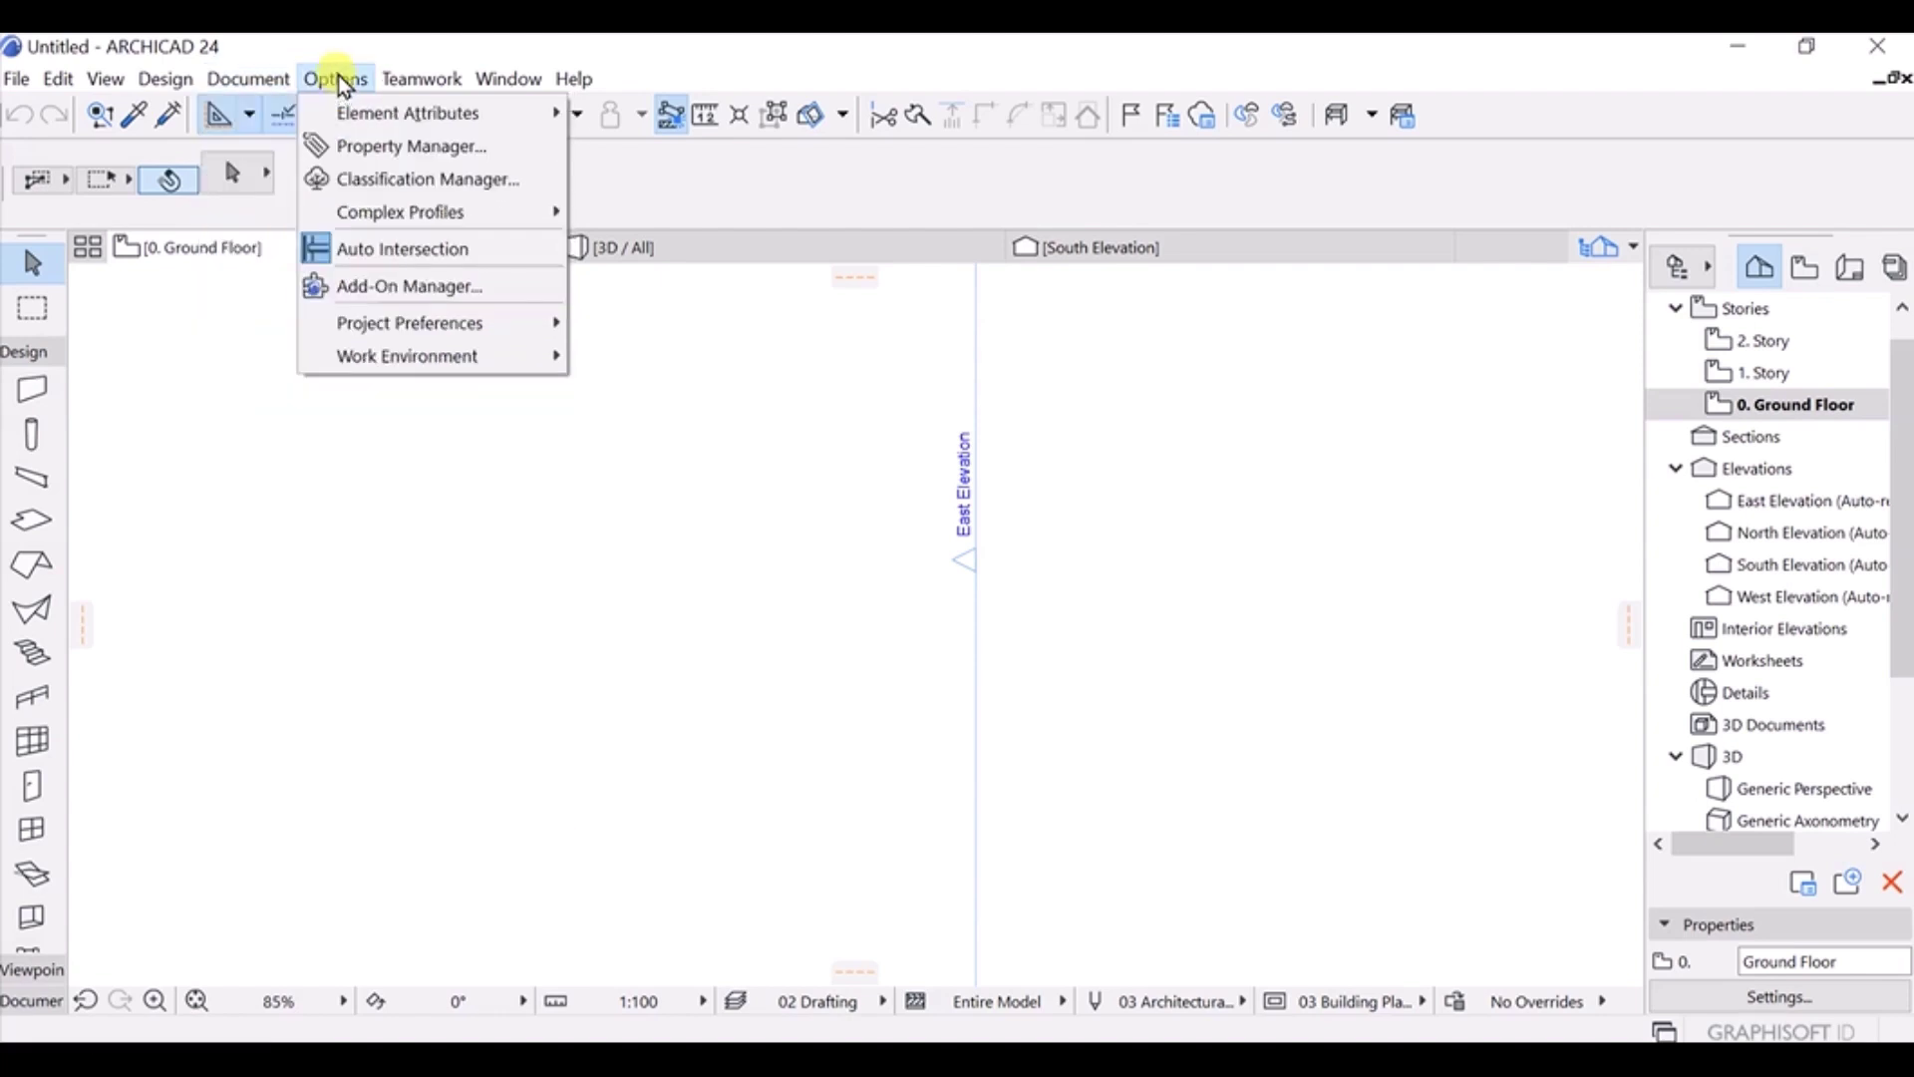
left_click(338, 78)
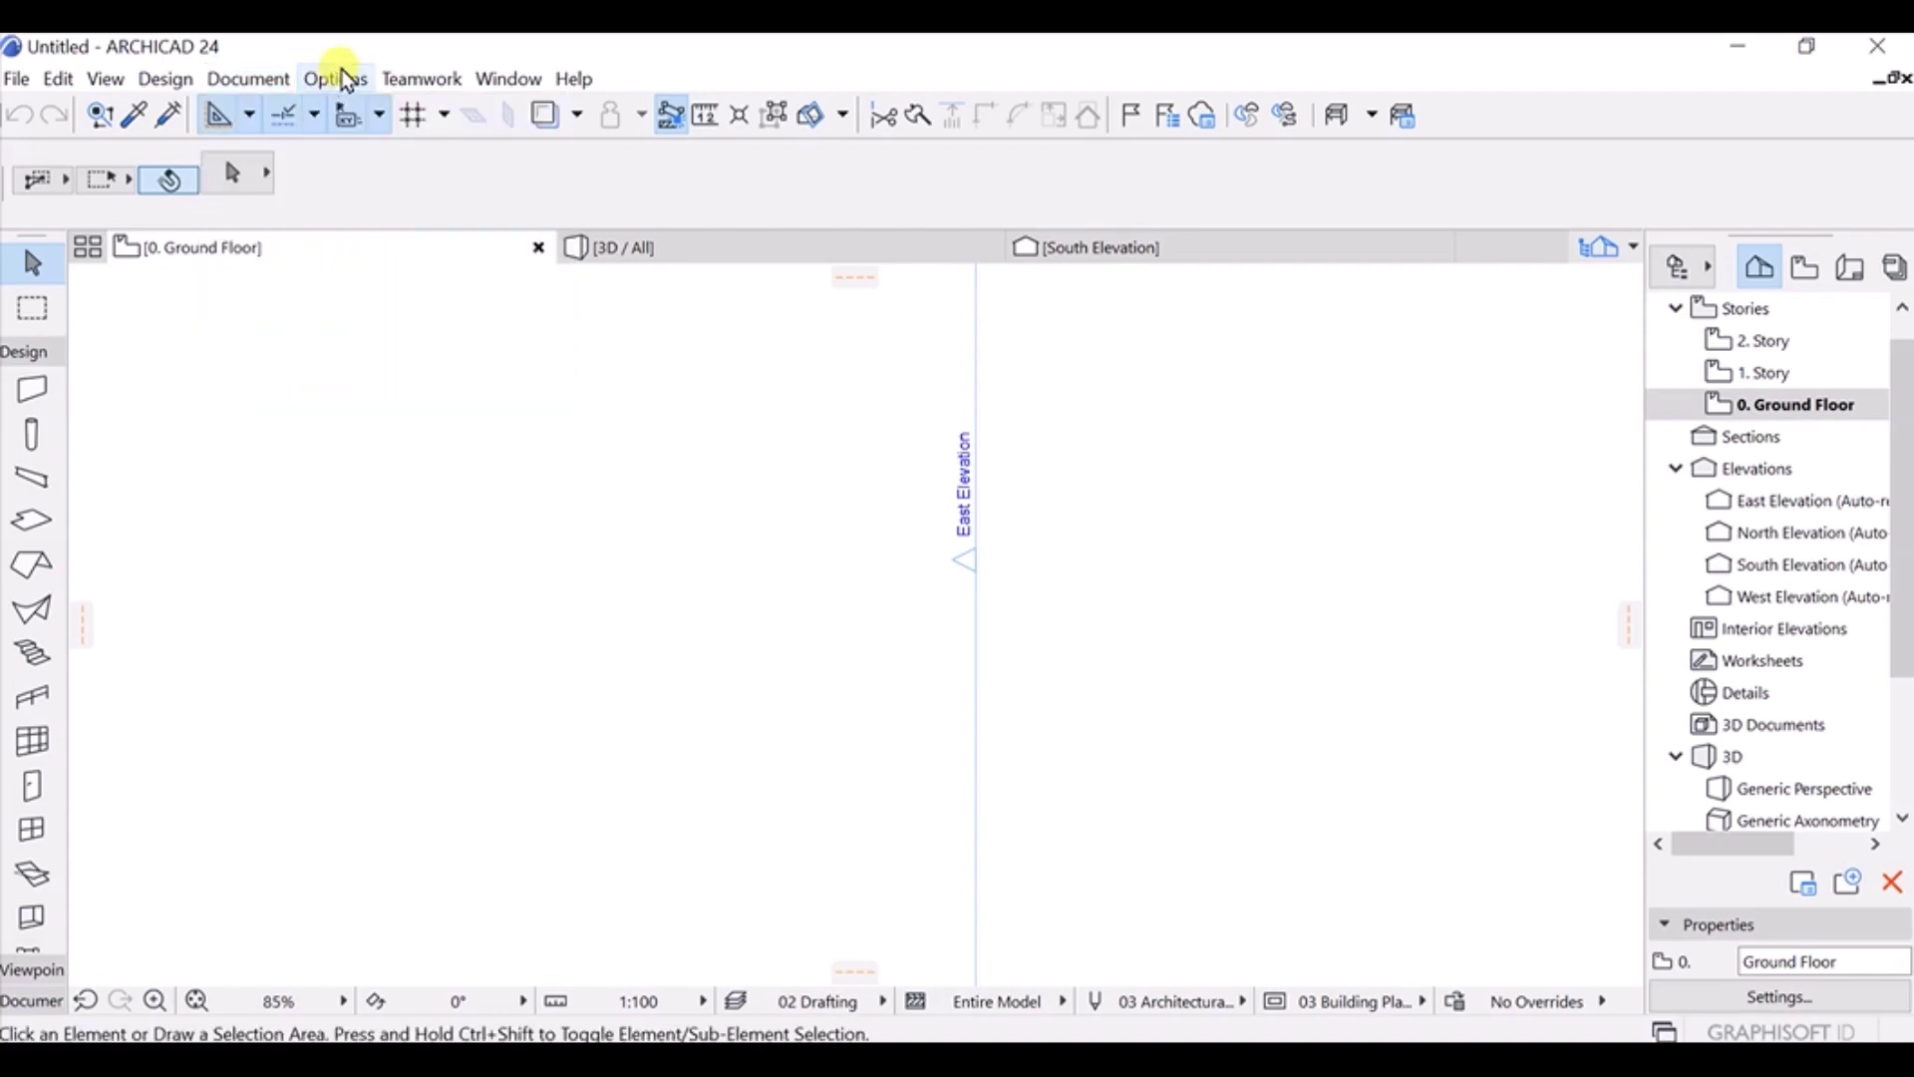
left_click(338, 78)
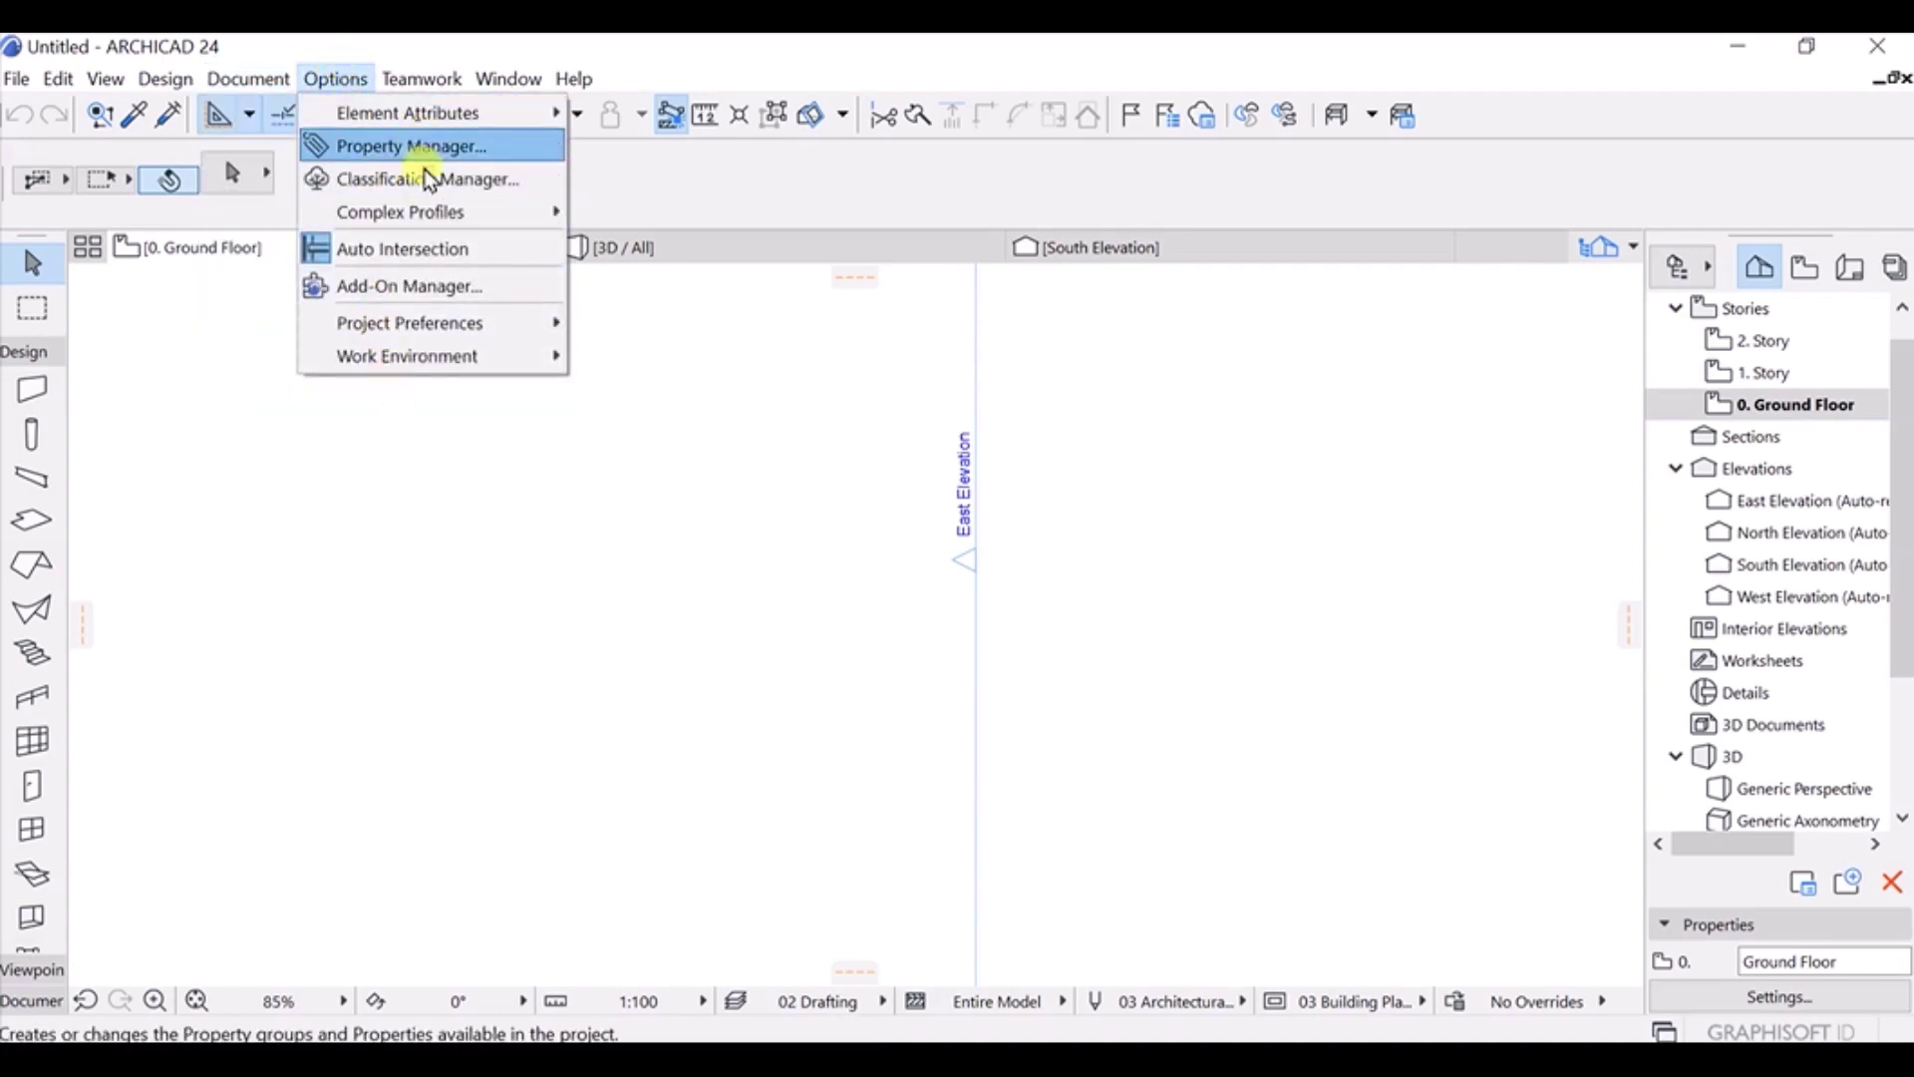
mouse_move(430, 217)
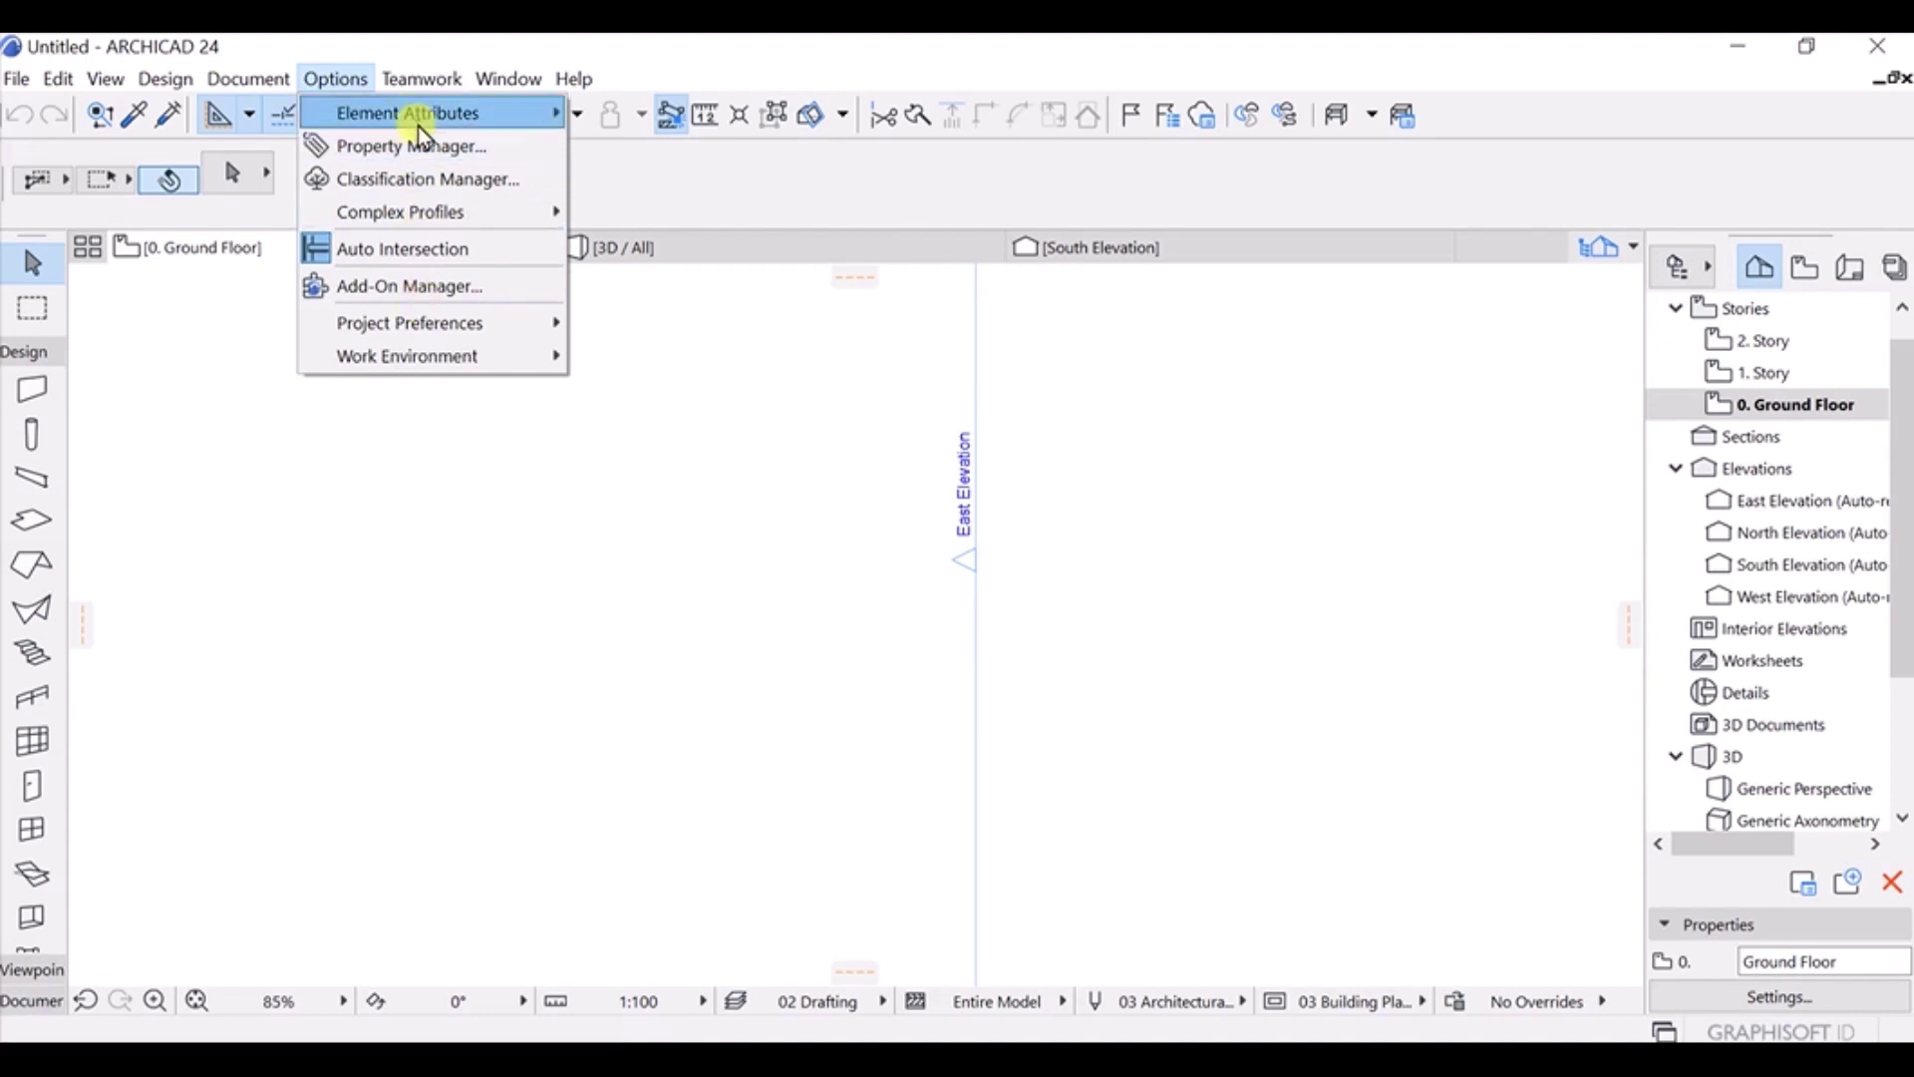
mouse_move(418, 356)
left_click(405, 85)
left_click(404, 86)
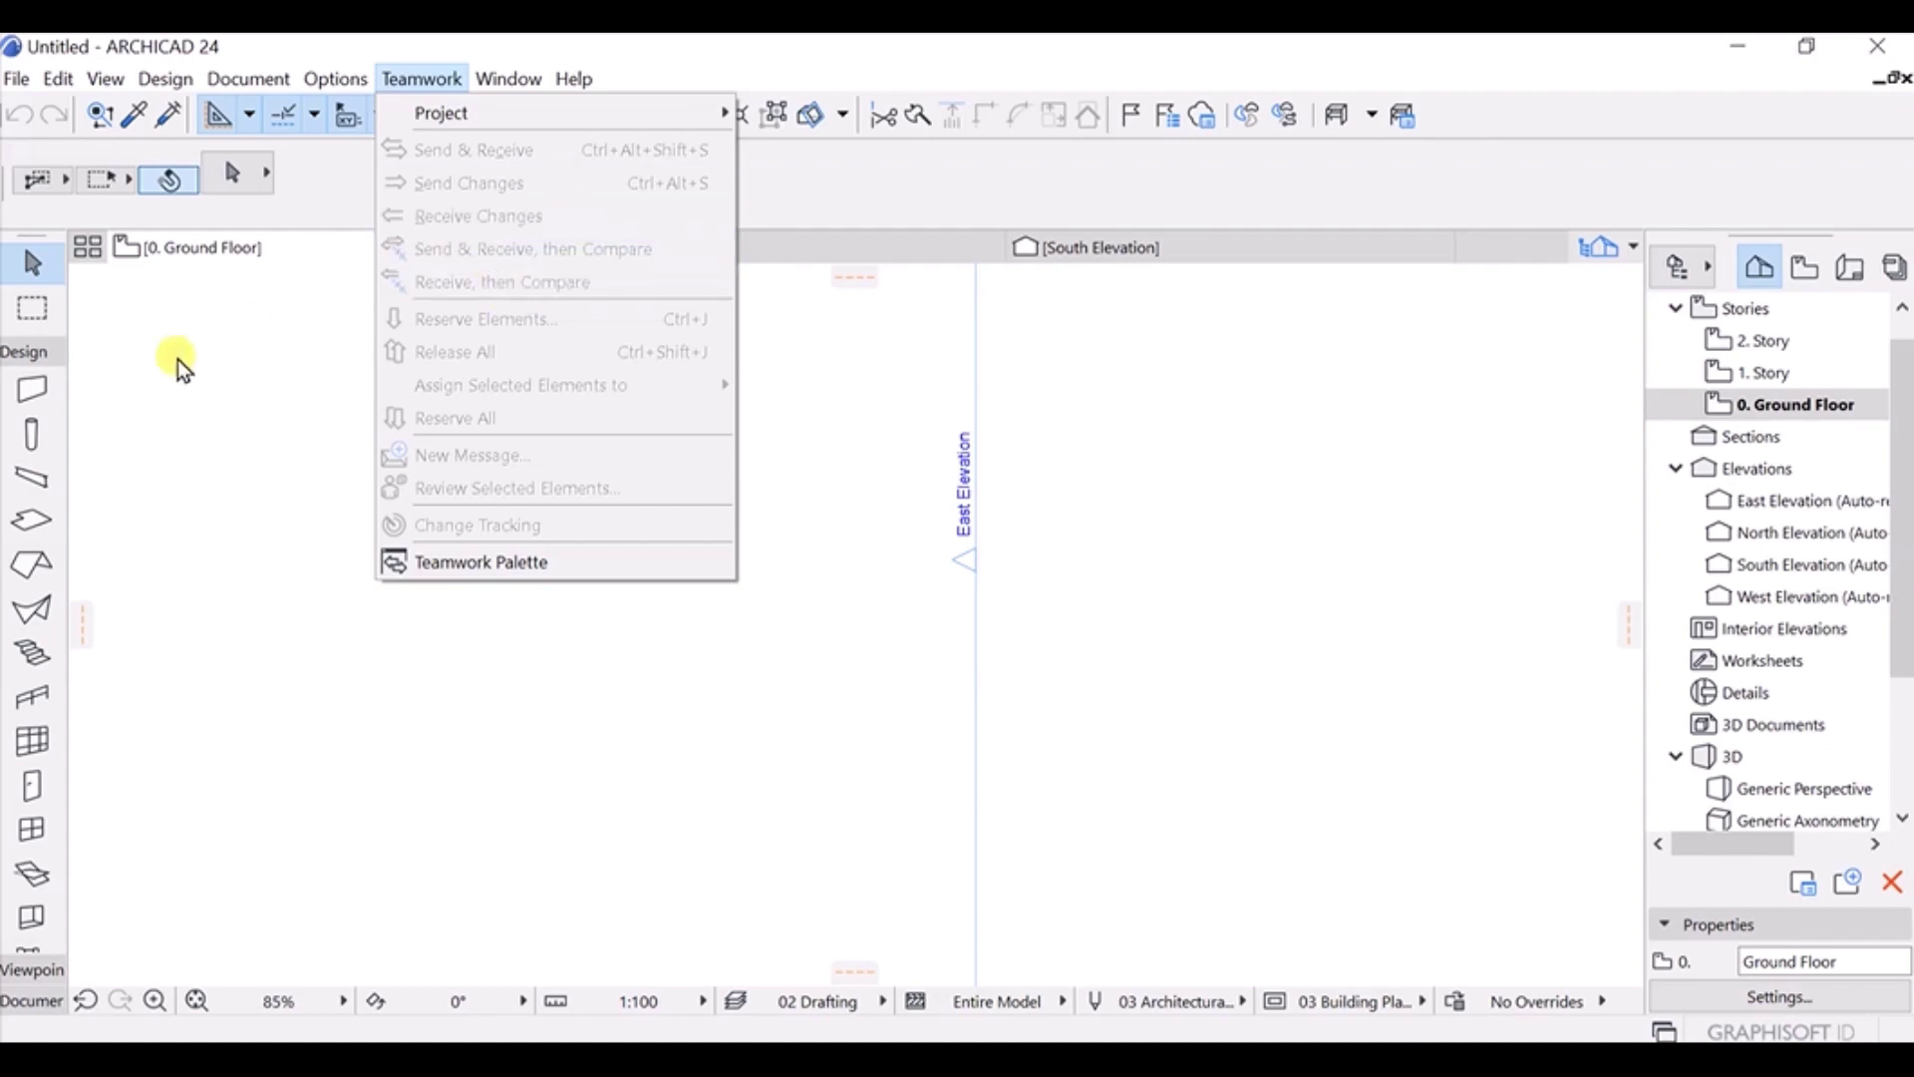
Select the Wall tool, look over the Teamwork commands, then bring up the Window menu.
left_click(30, 299)
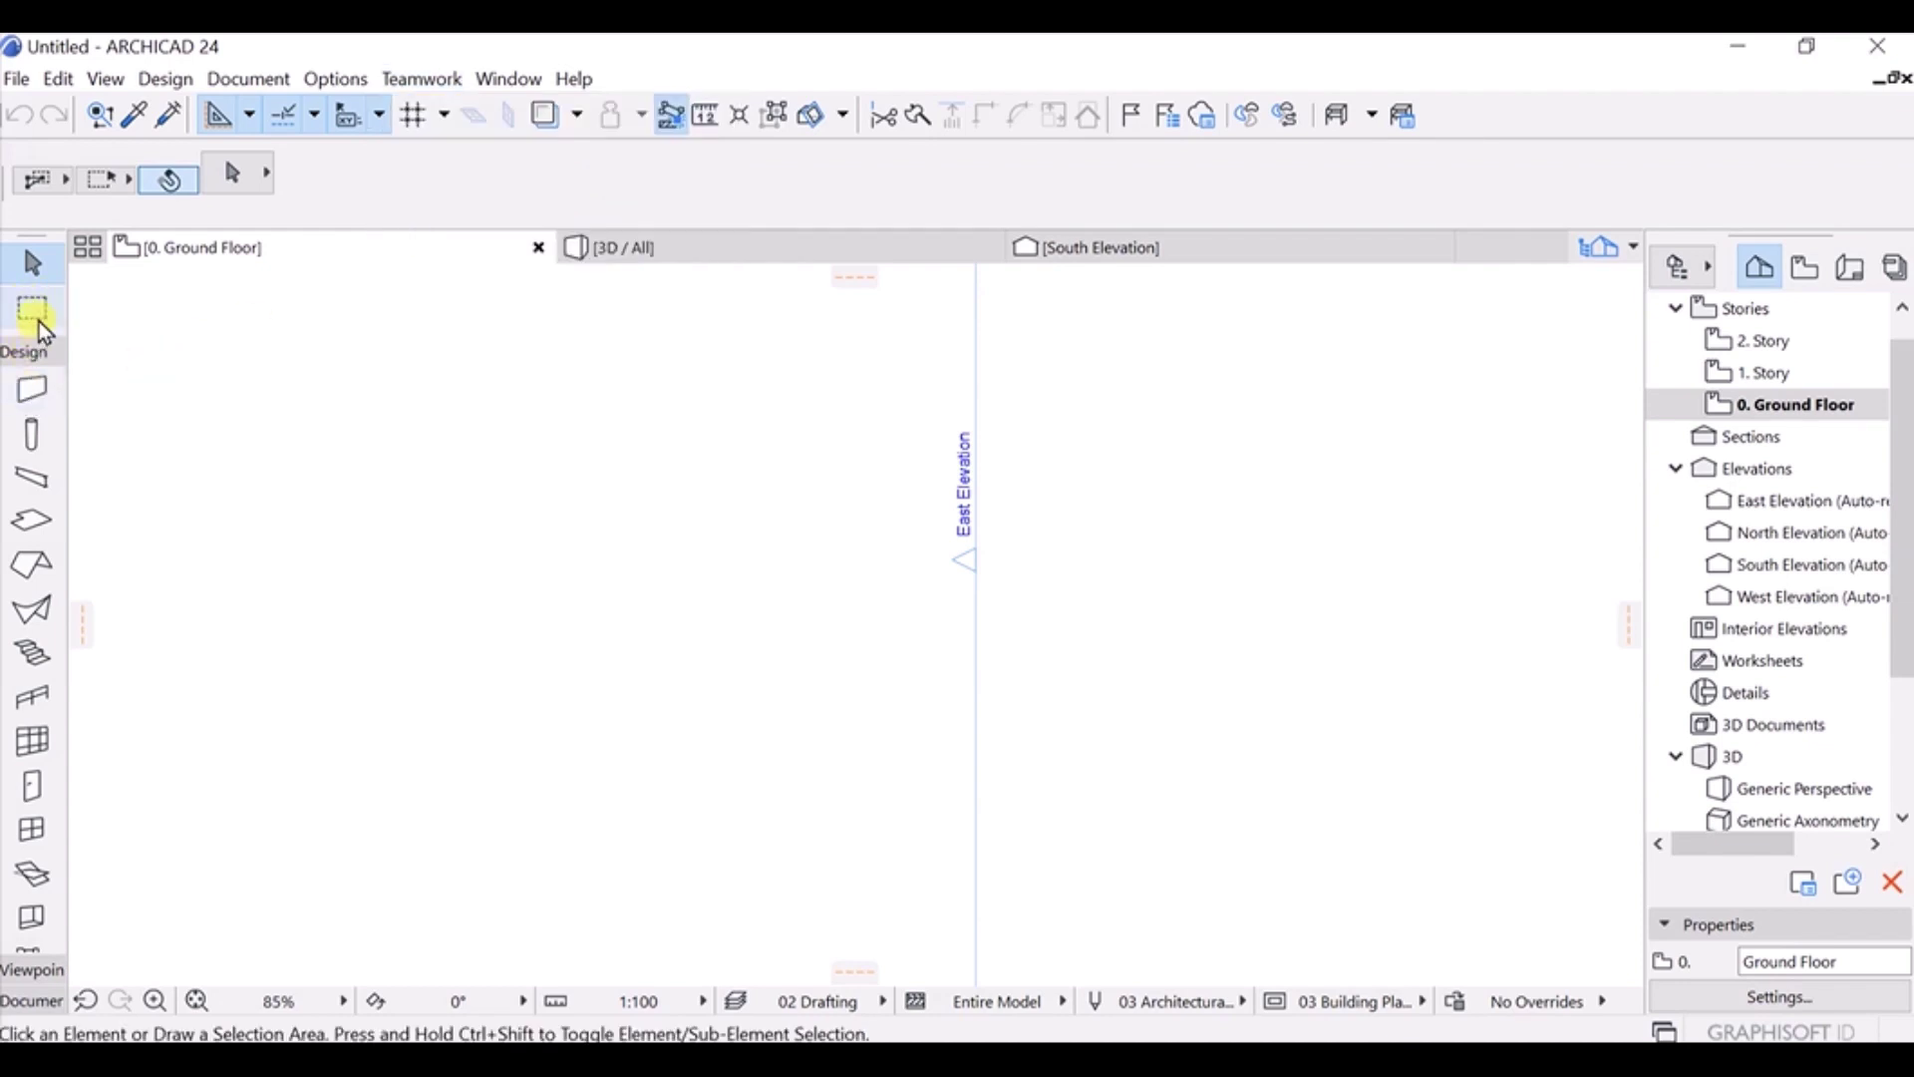
left_click(30, 392)
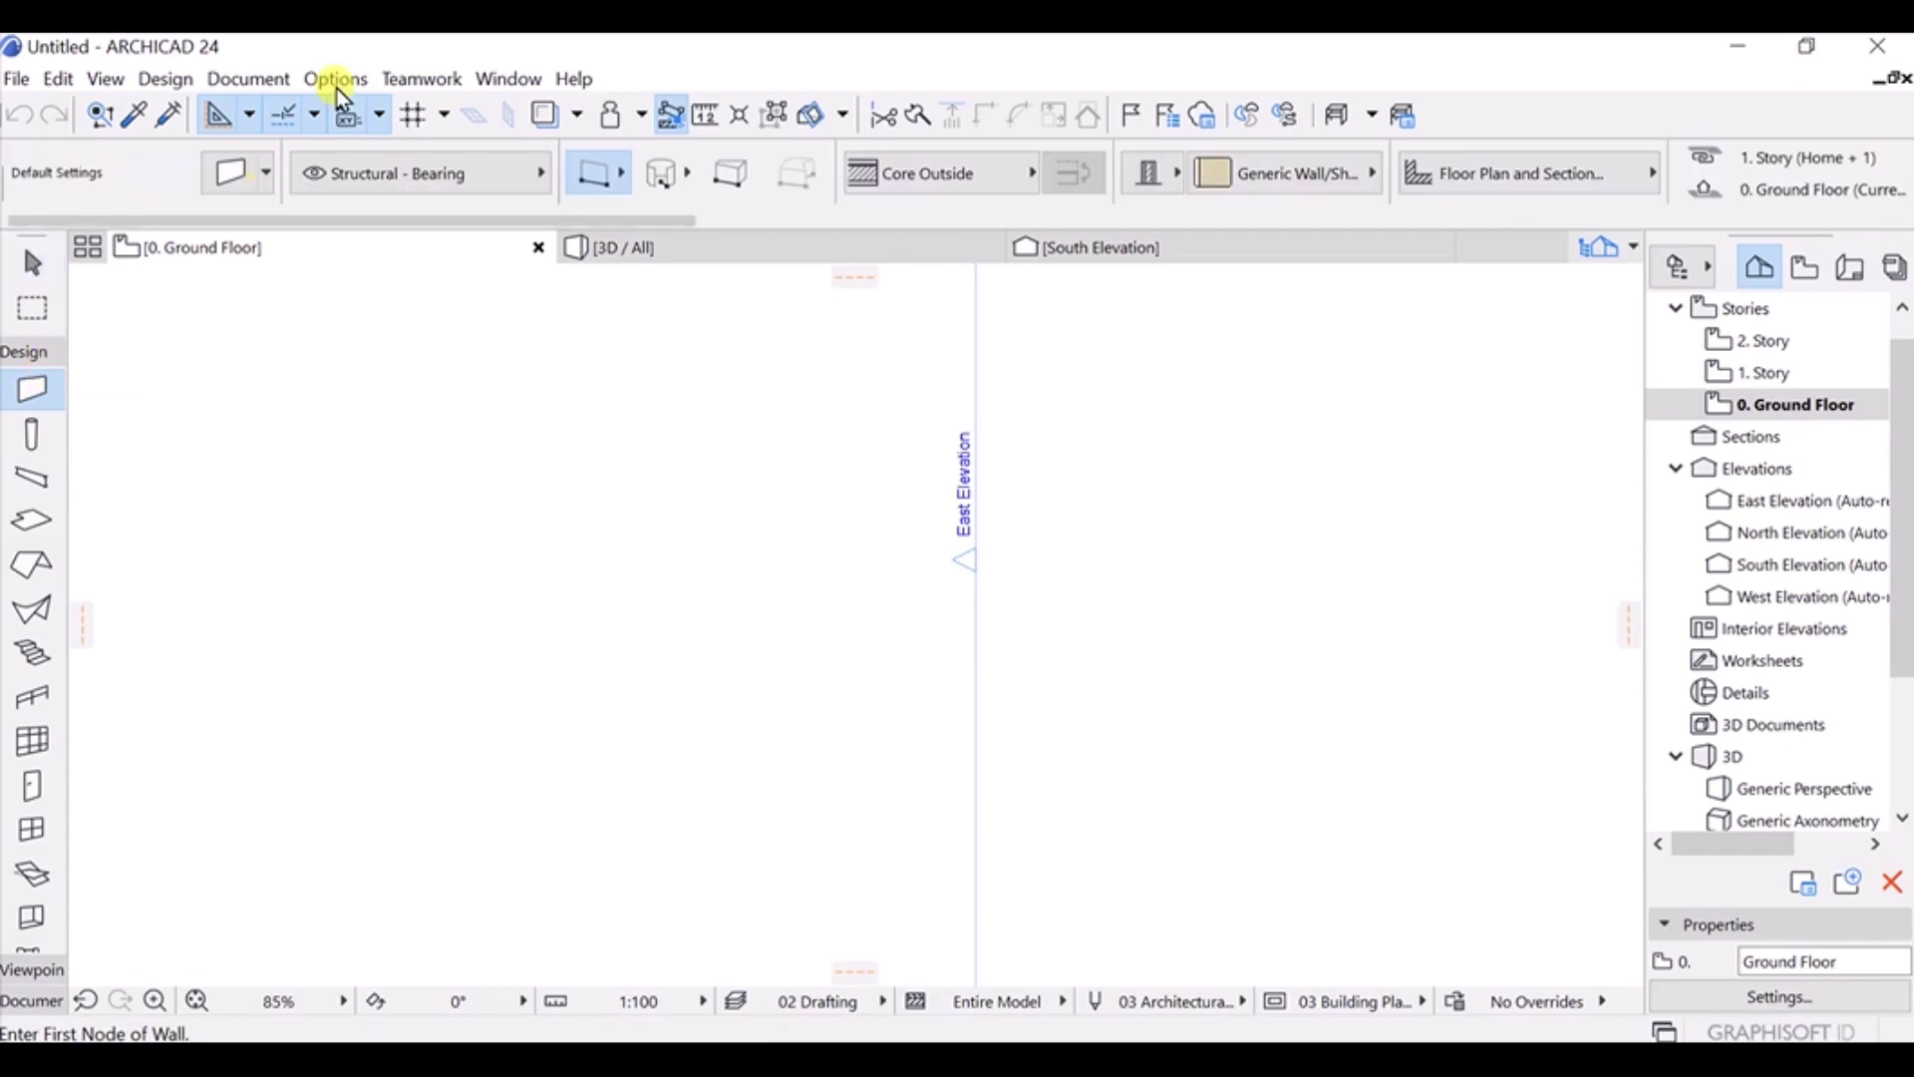
left_click(429, 87)
mouse_move(428, 127)
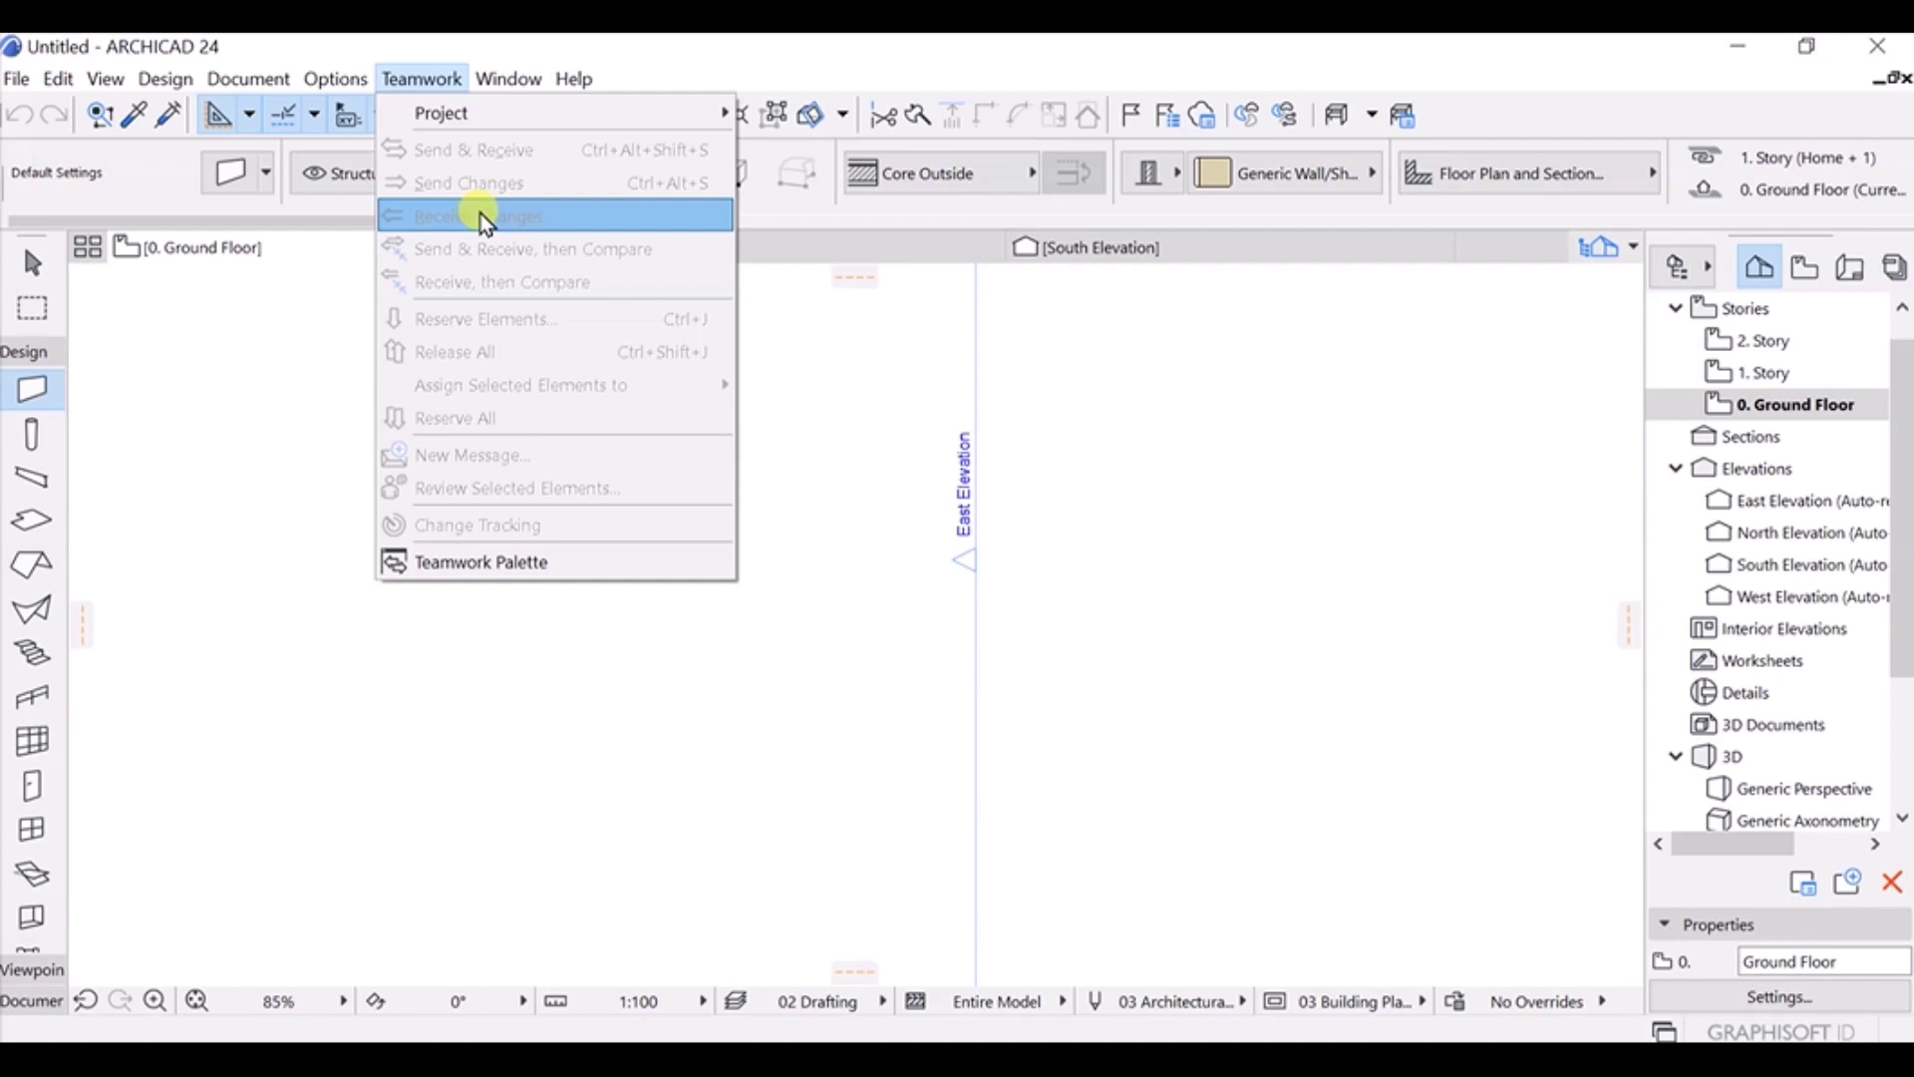
left_click(512, 78)
left_click(512, 78)
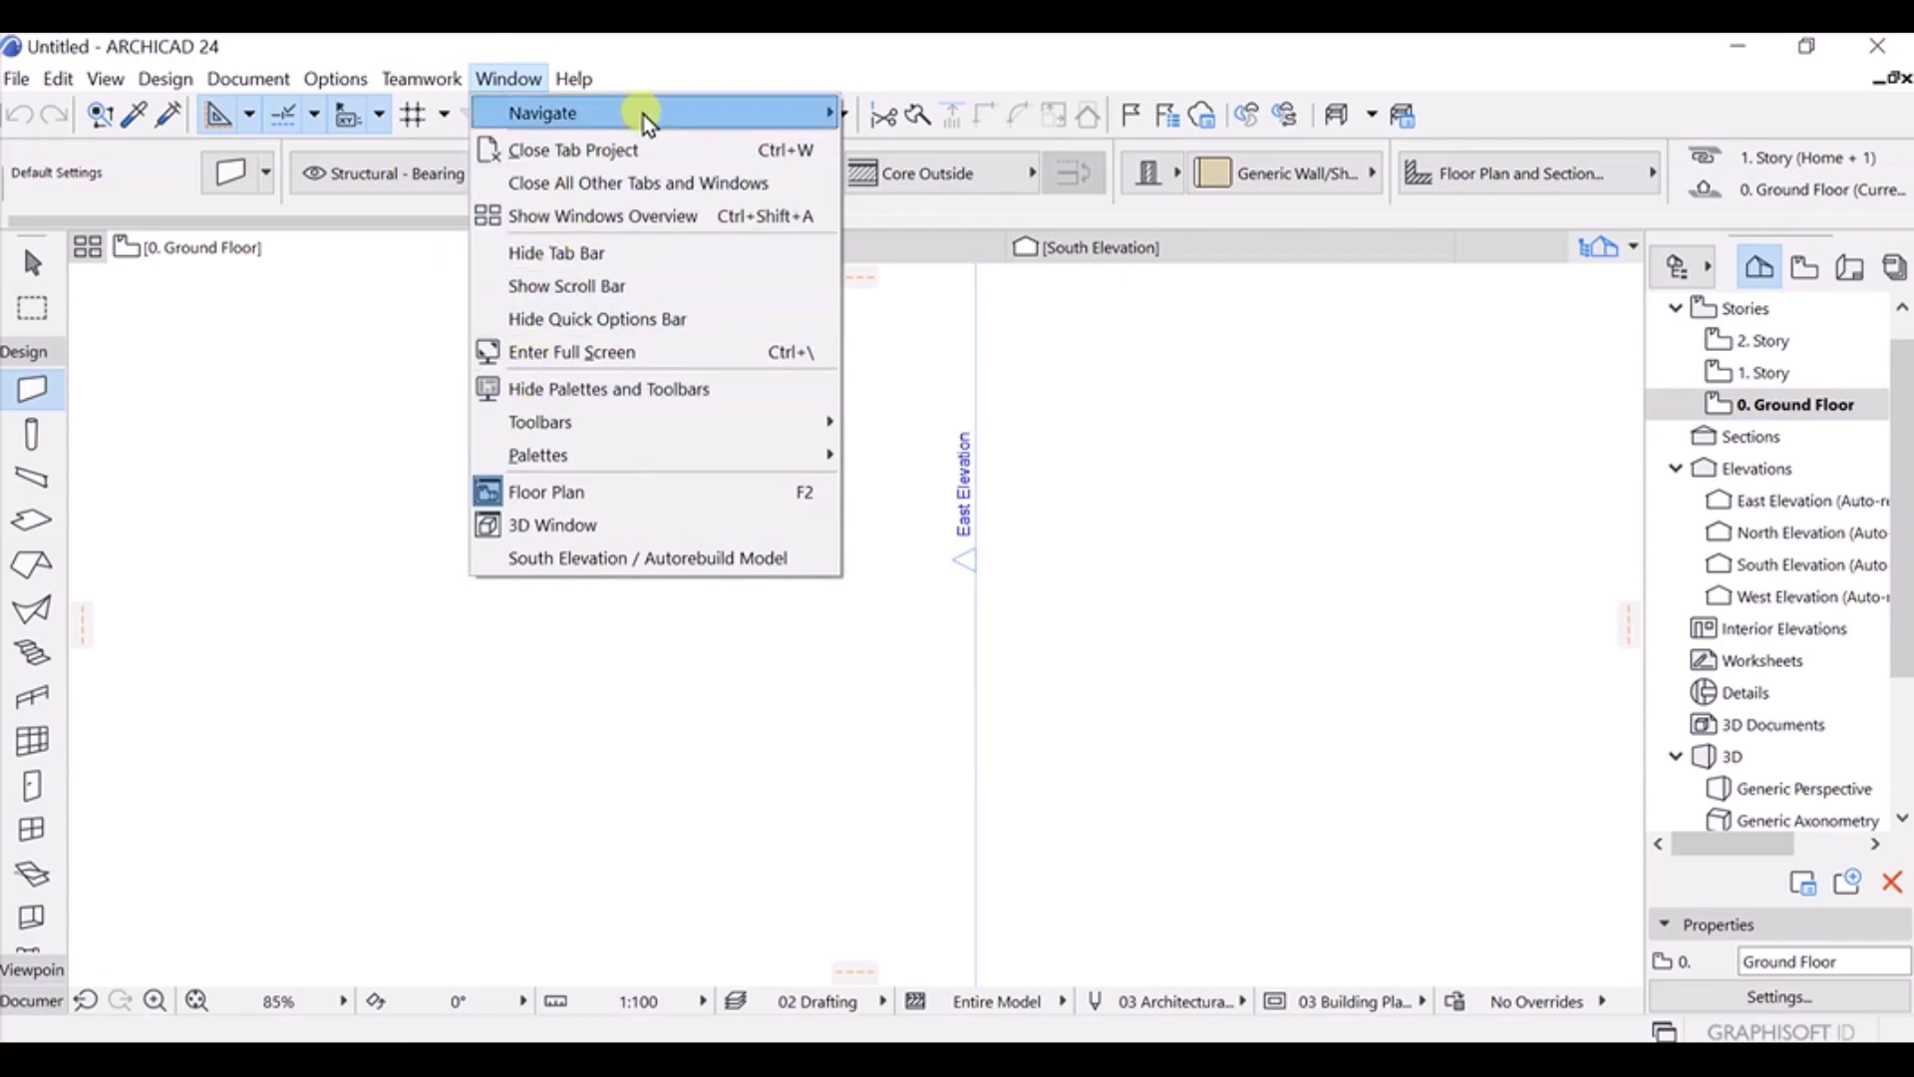
Look over the Window and Help menu items, then close the menu without choosing anything.
mouse_move(643, 113)
mouse_move(973, 121)
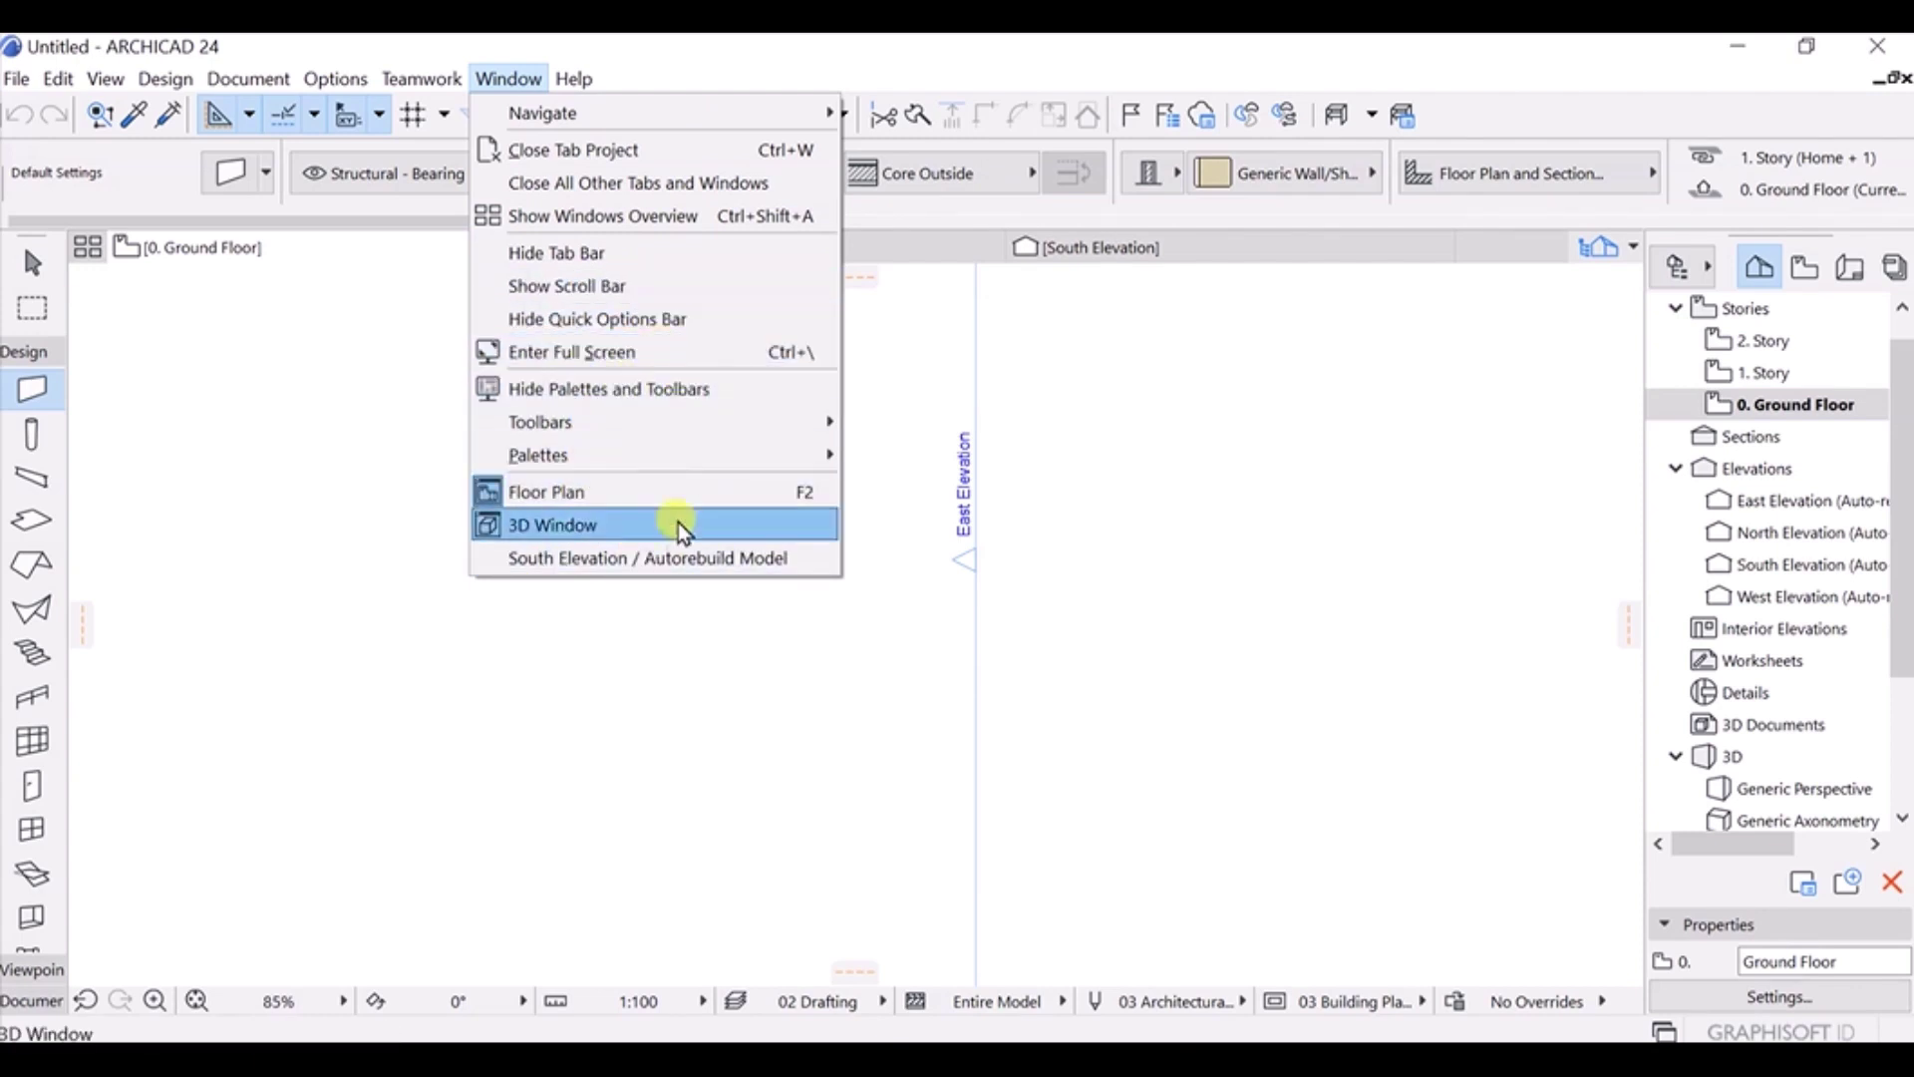
mouse_move(584, 83)
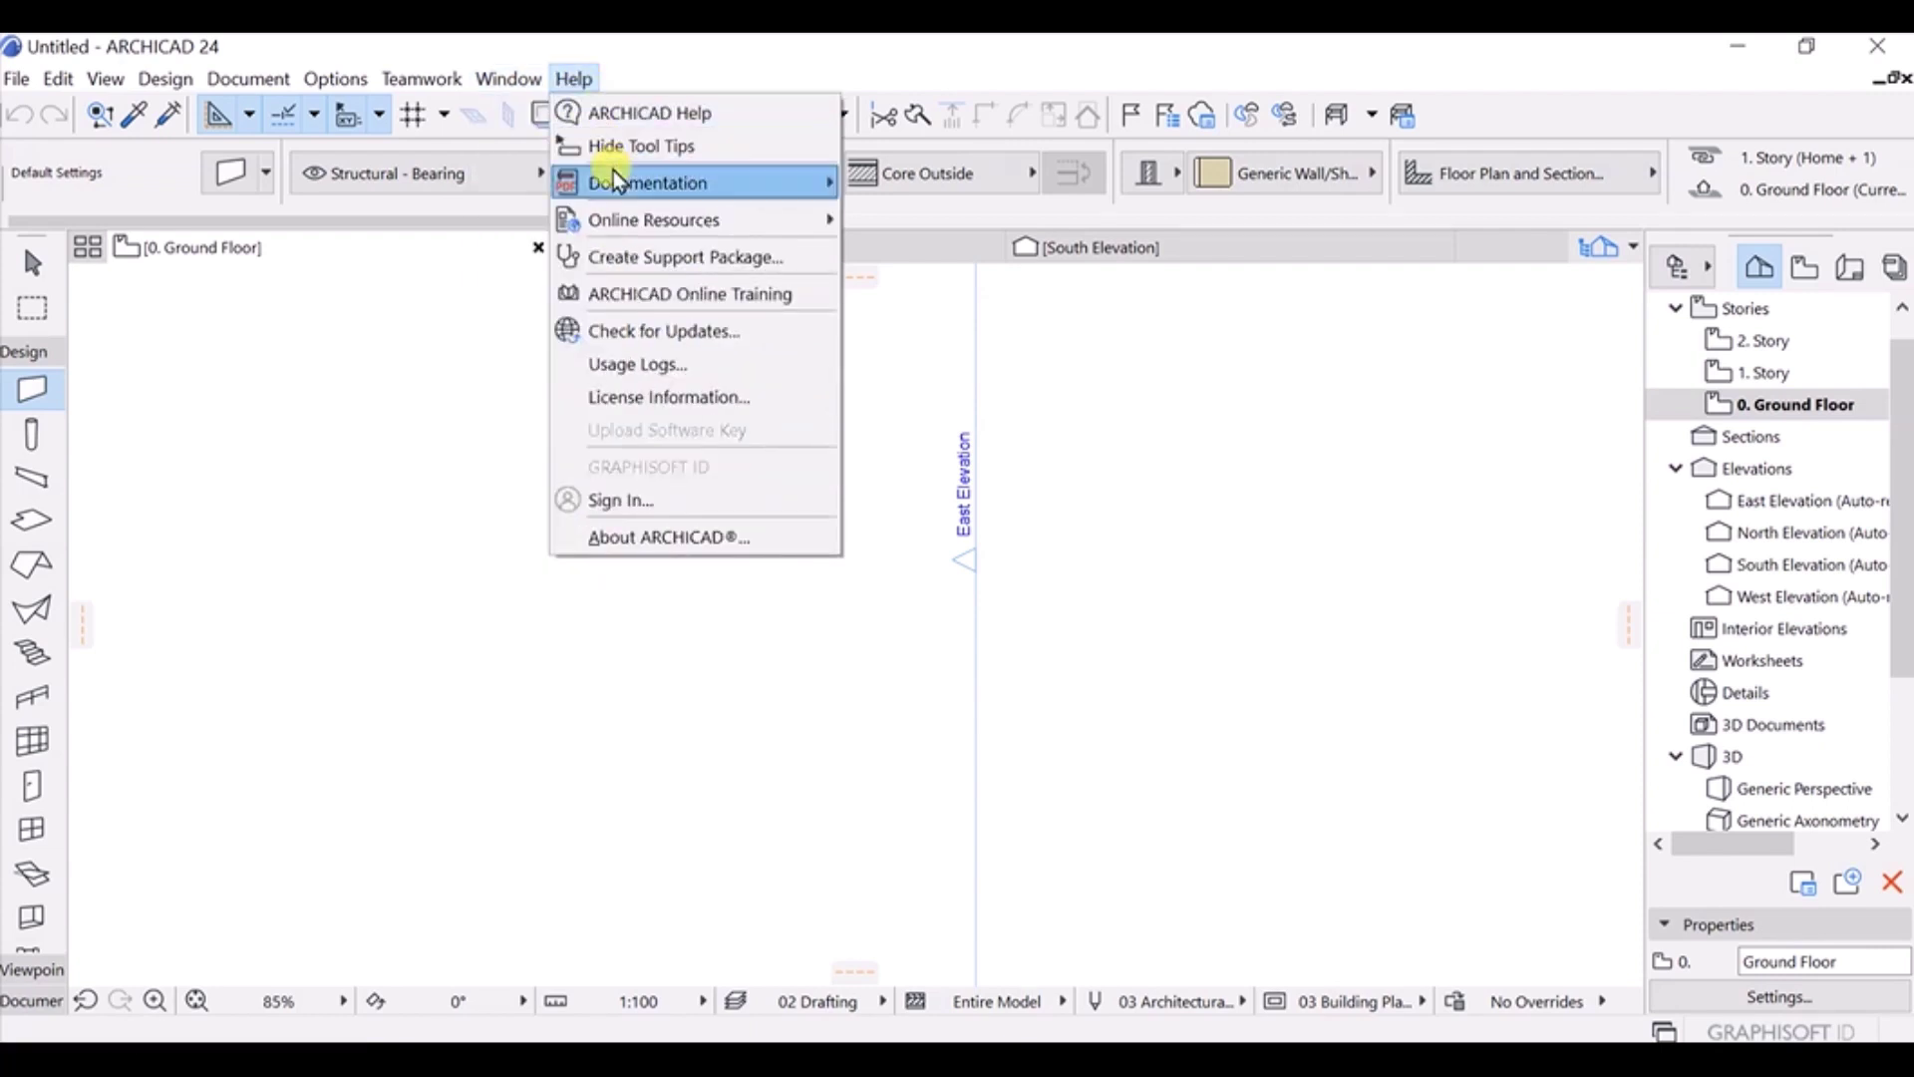
mouse_move(616, 176)
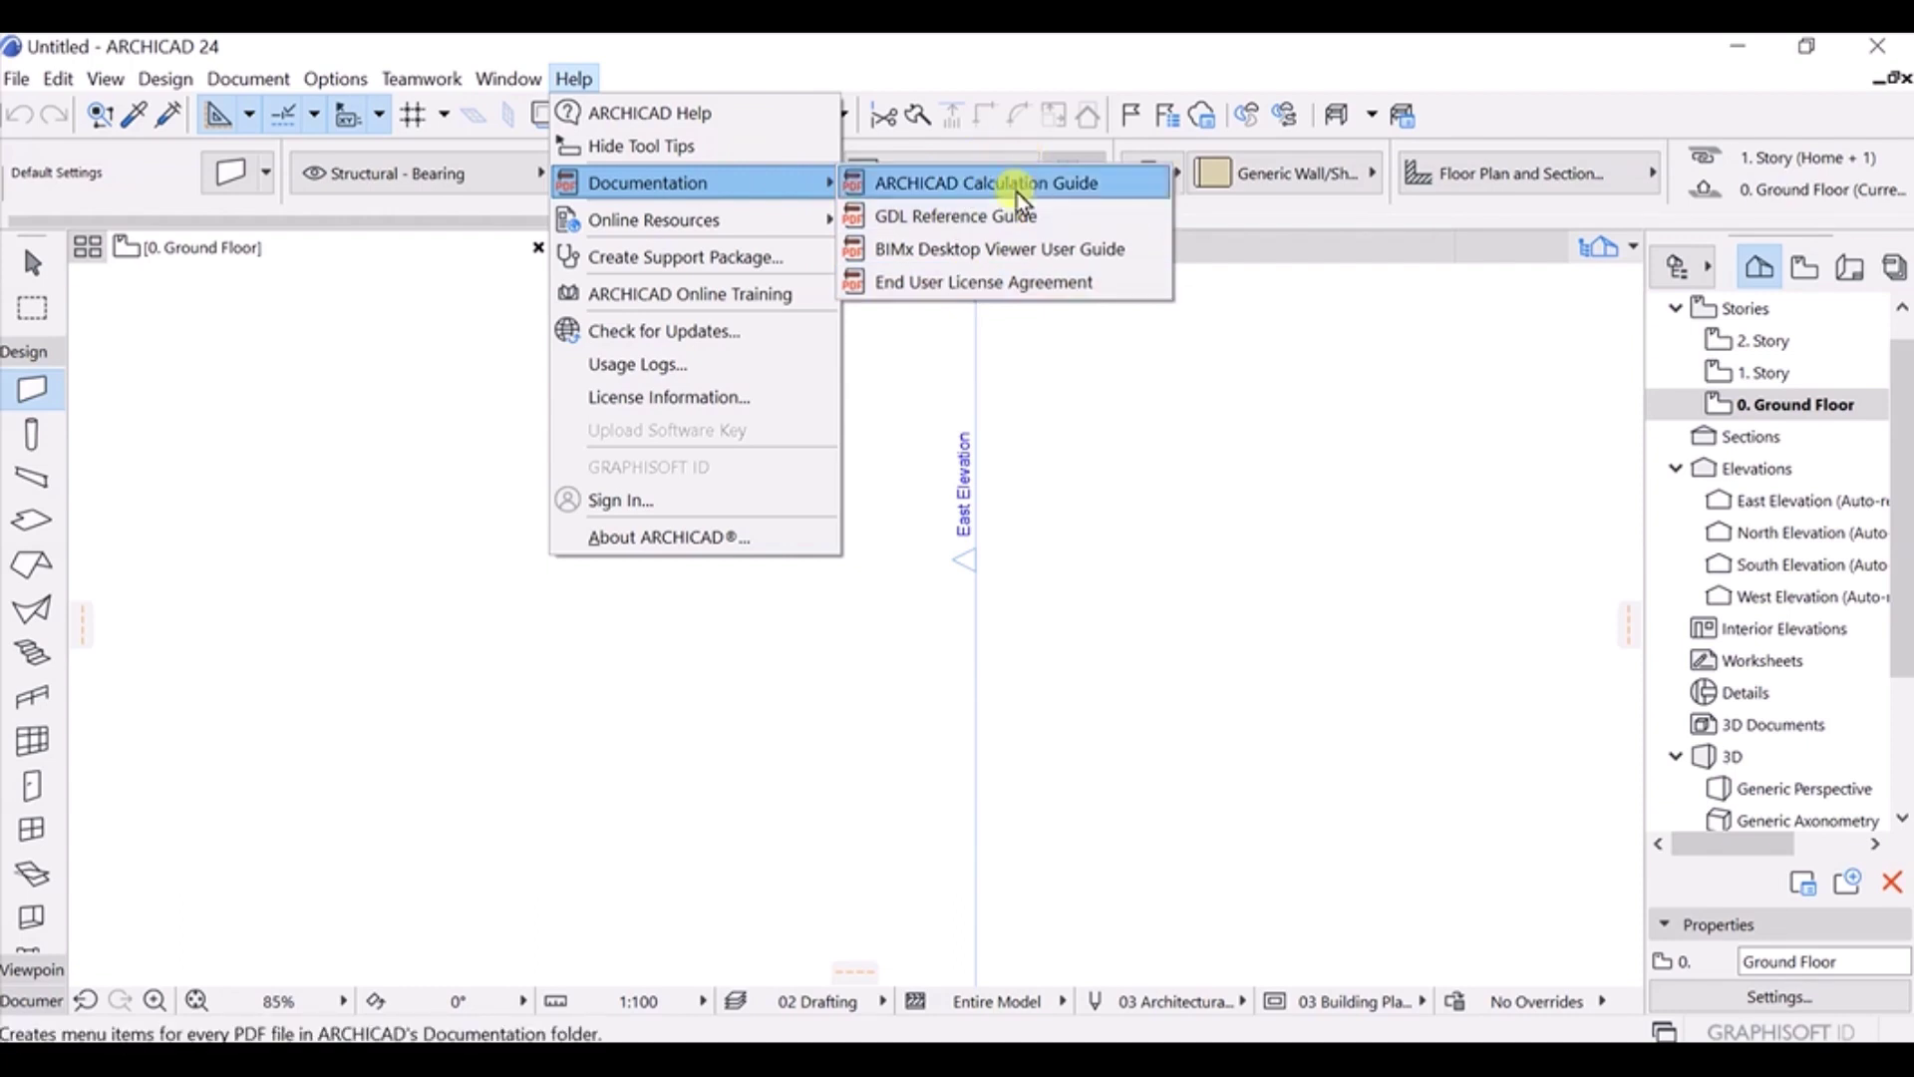
mouse_move(743, 220)
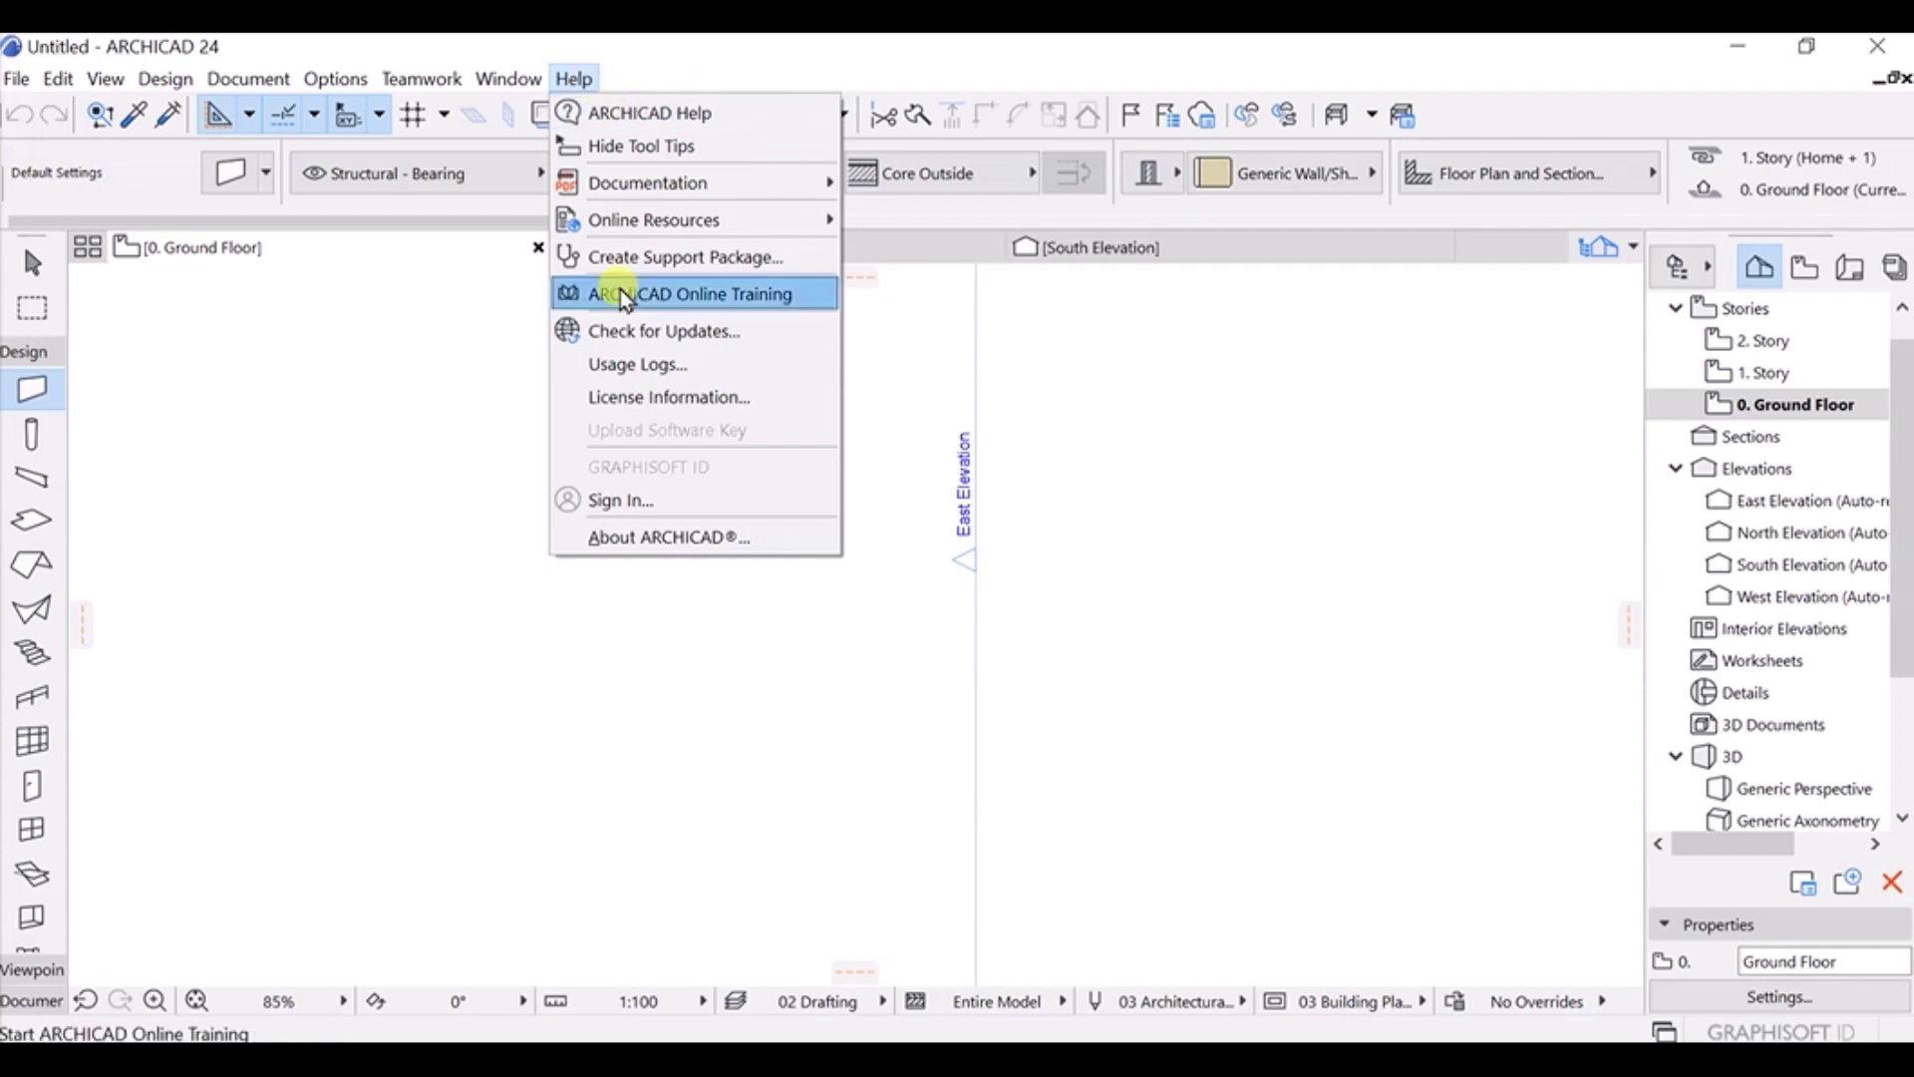
left_click(570, 79)
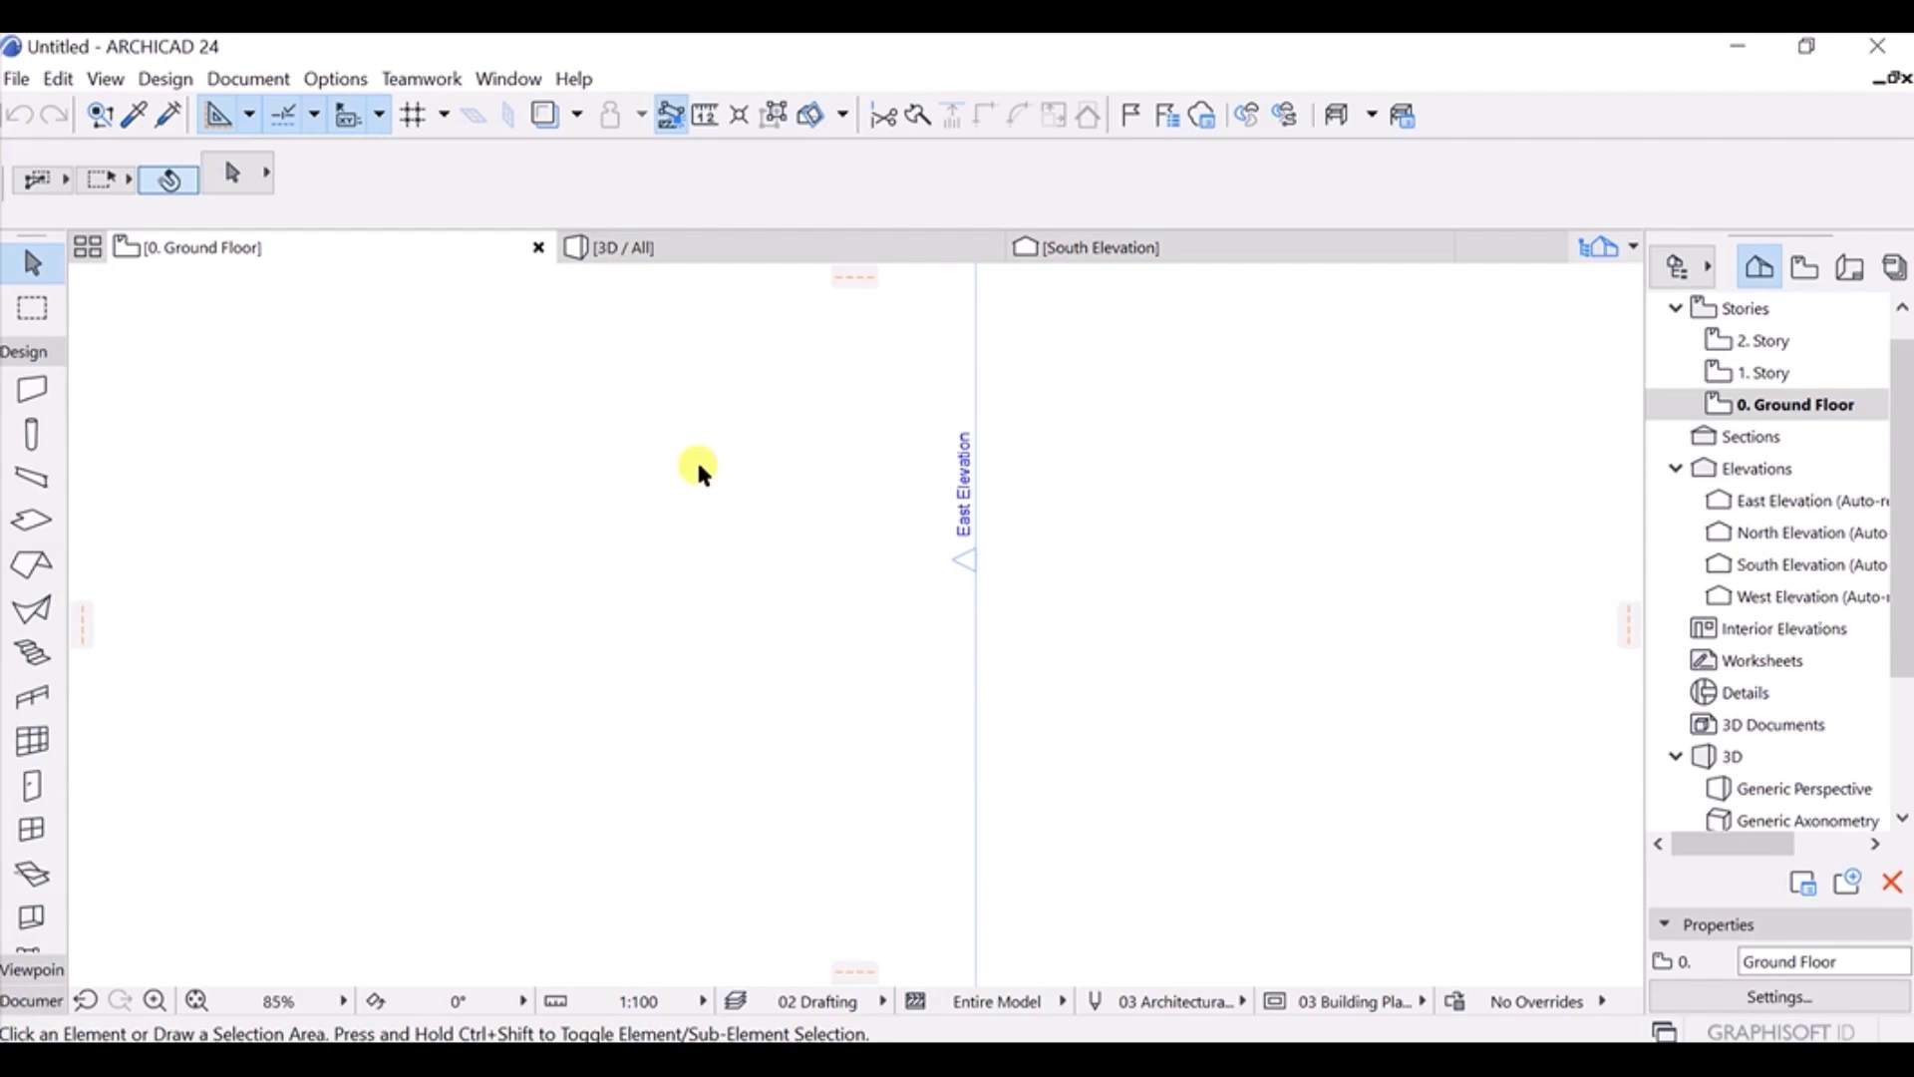
Show the 3D Visualization toolbar from Window > Toolbars and dock it at the left edge.
left_click(505, 78)
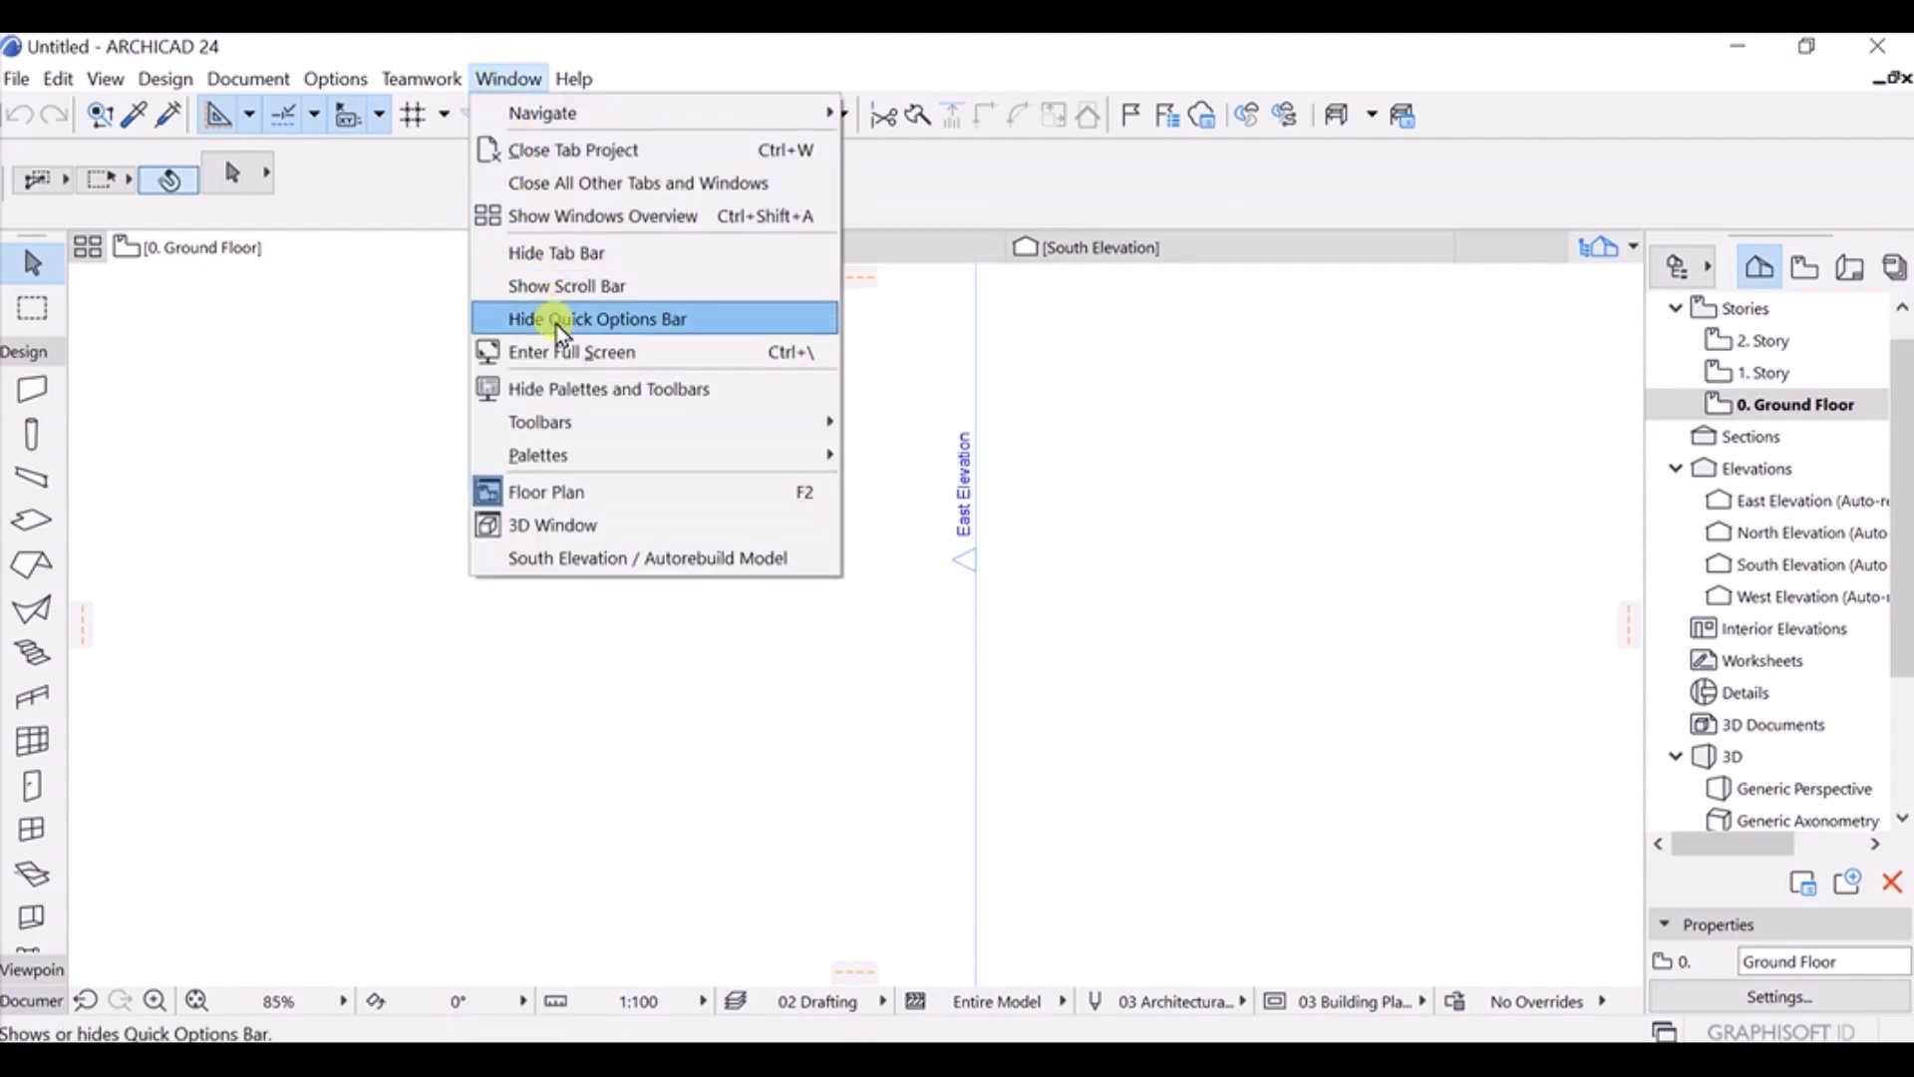
mouse_move(558, 426)
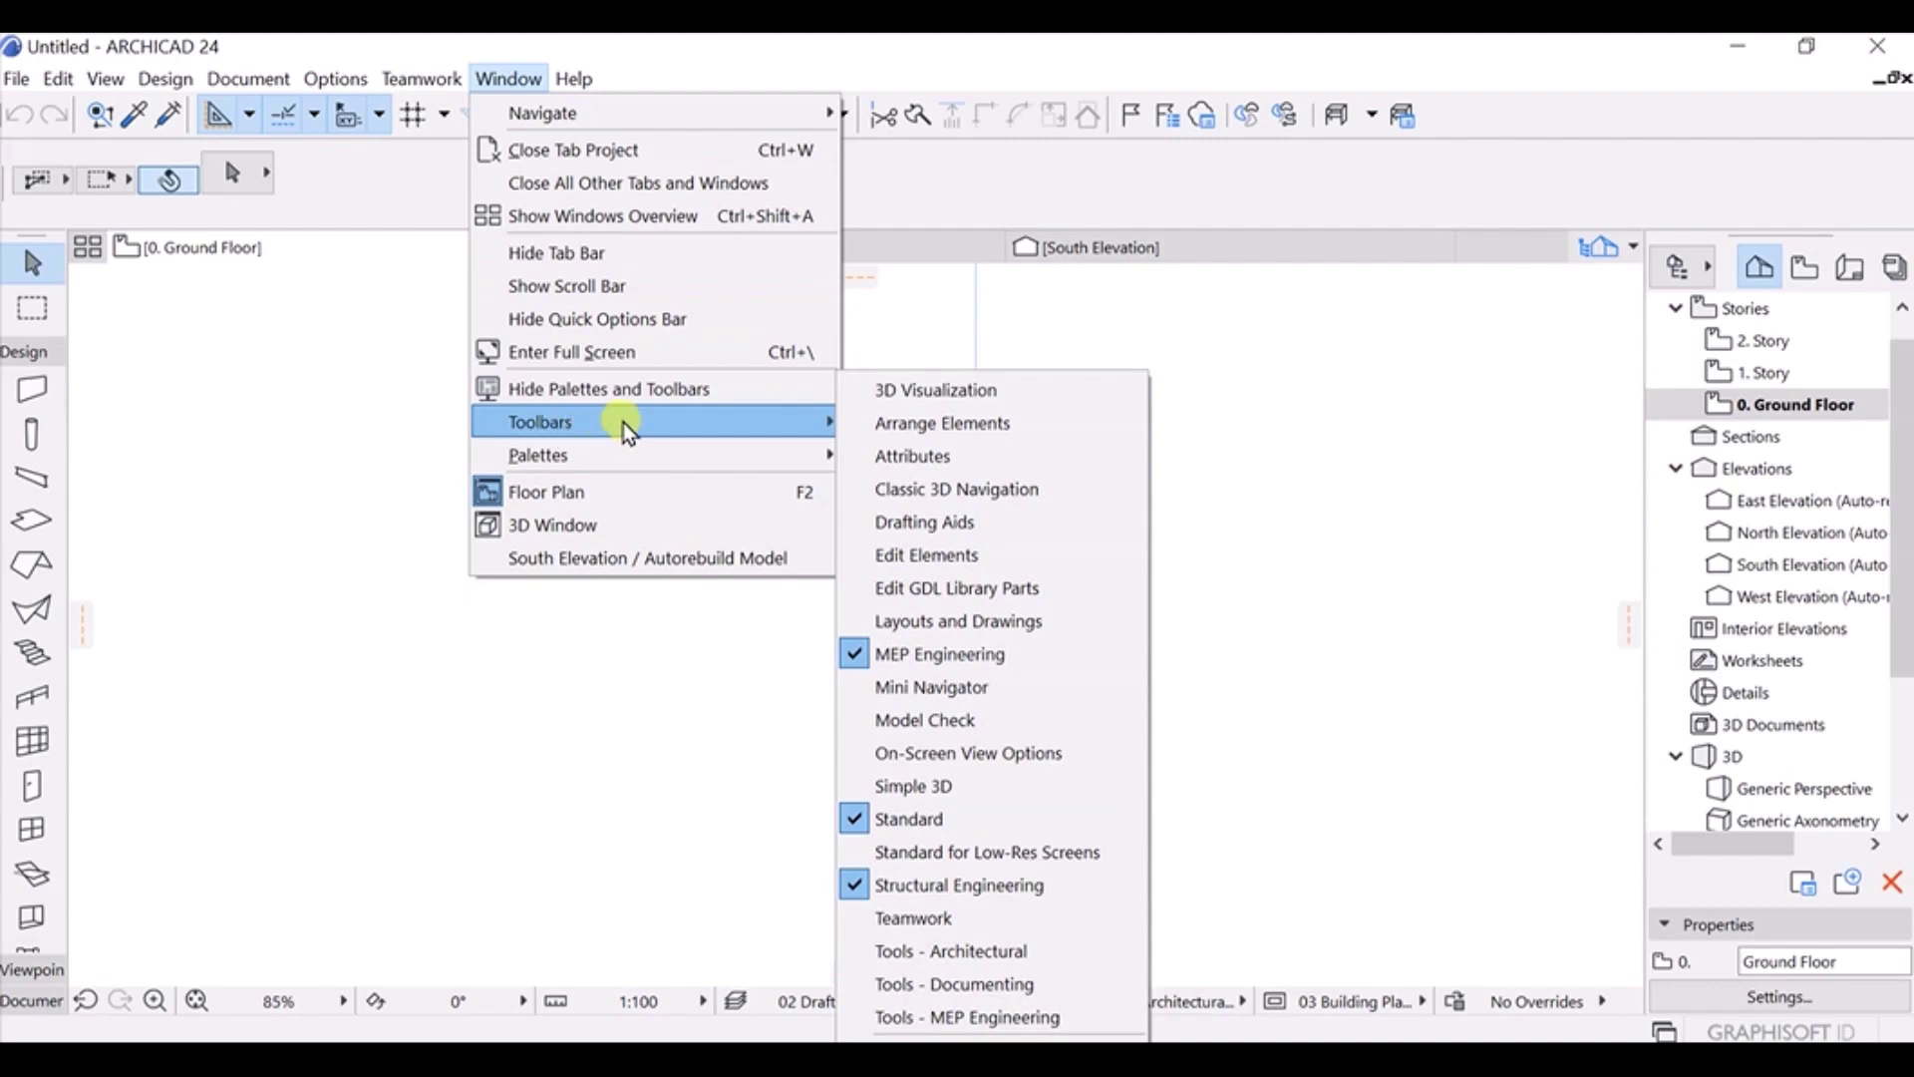
left_click(972, 397)
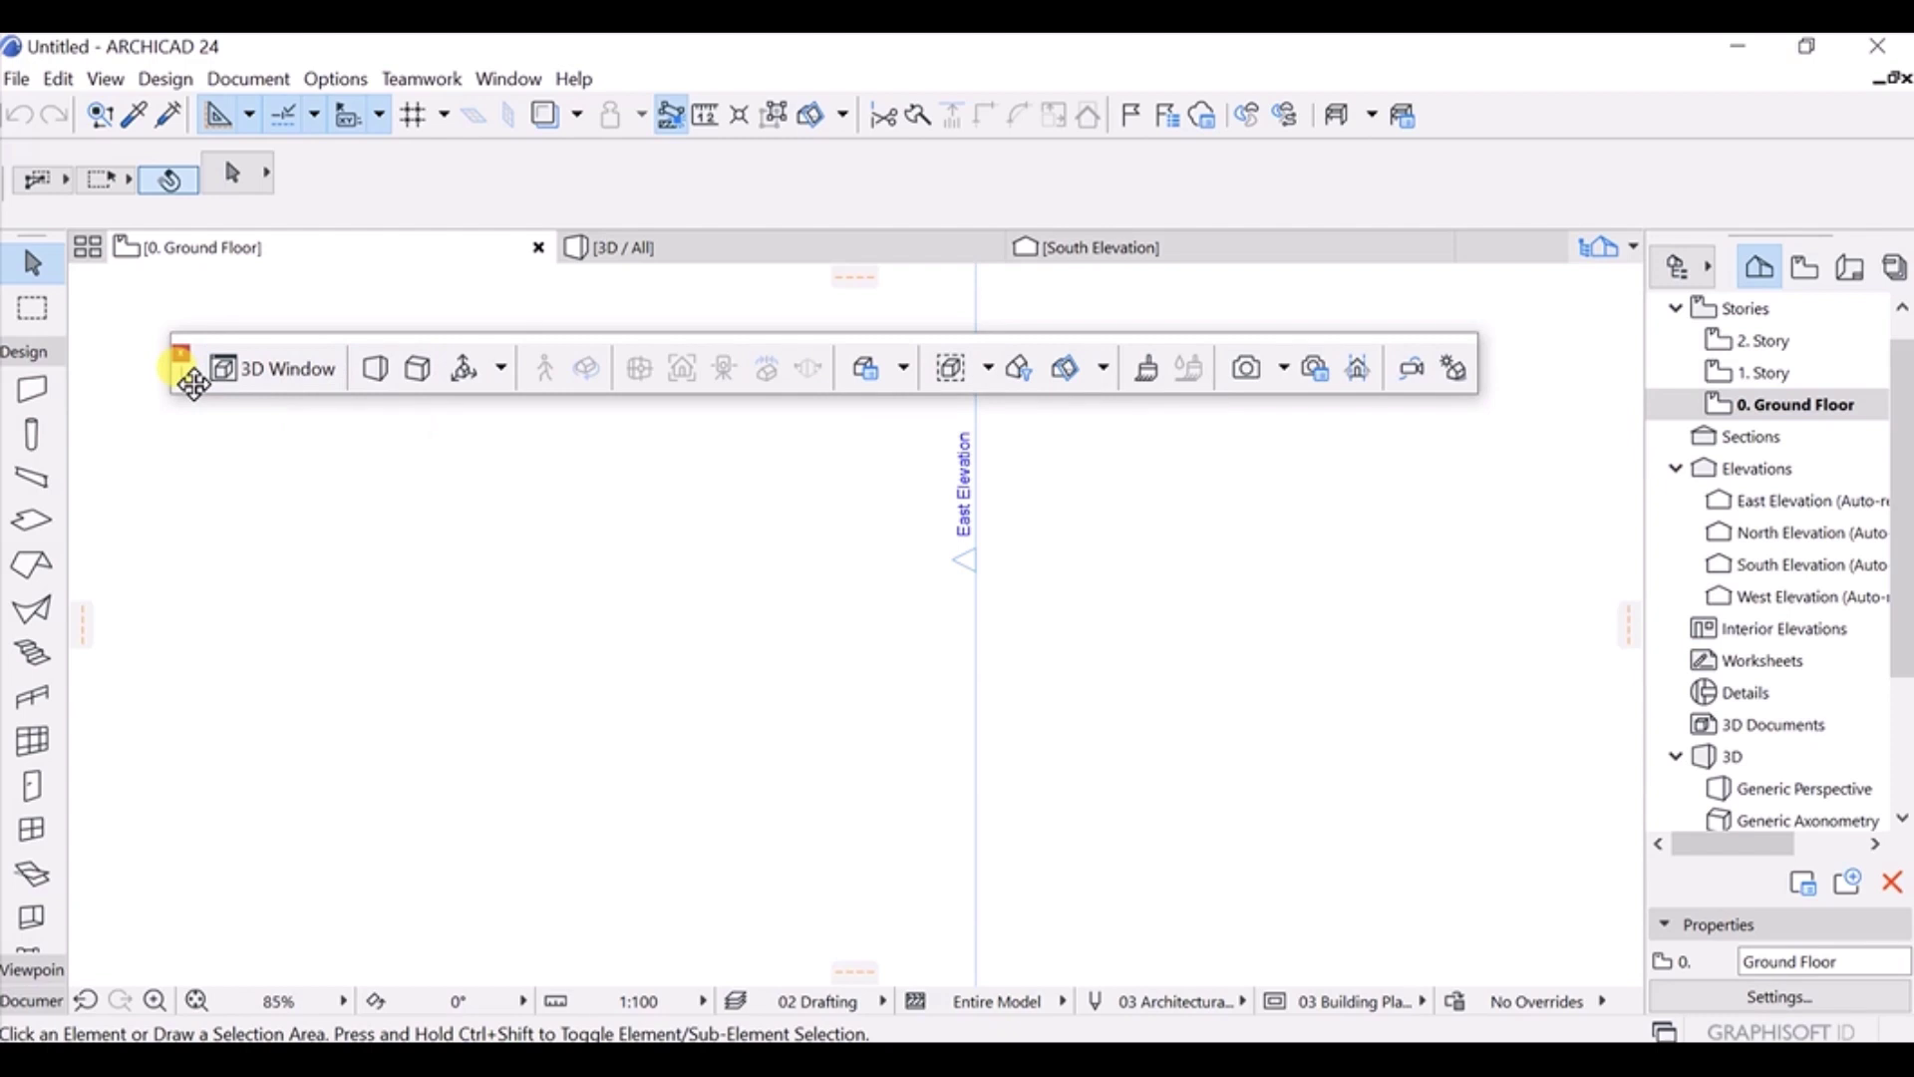
left_click_drag(192, 383, 27, 165)
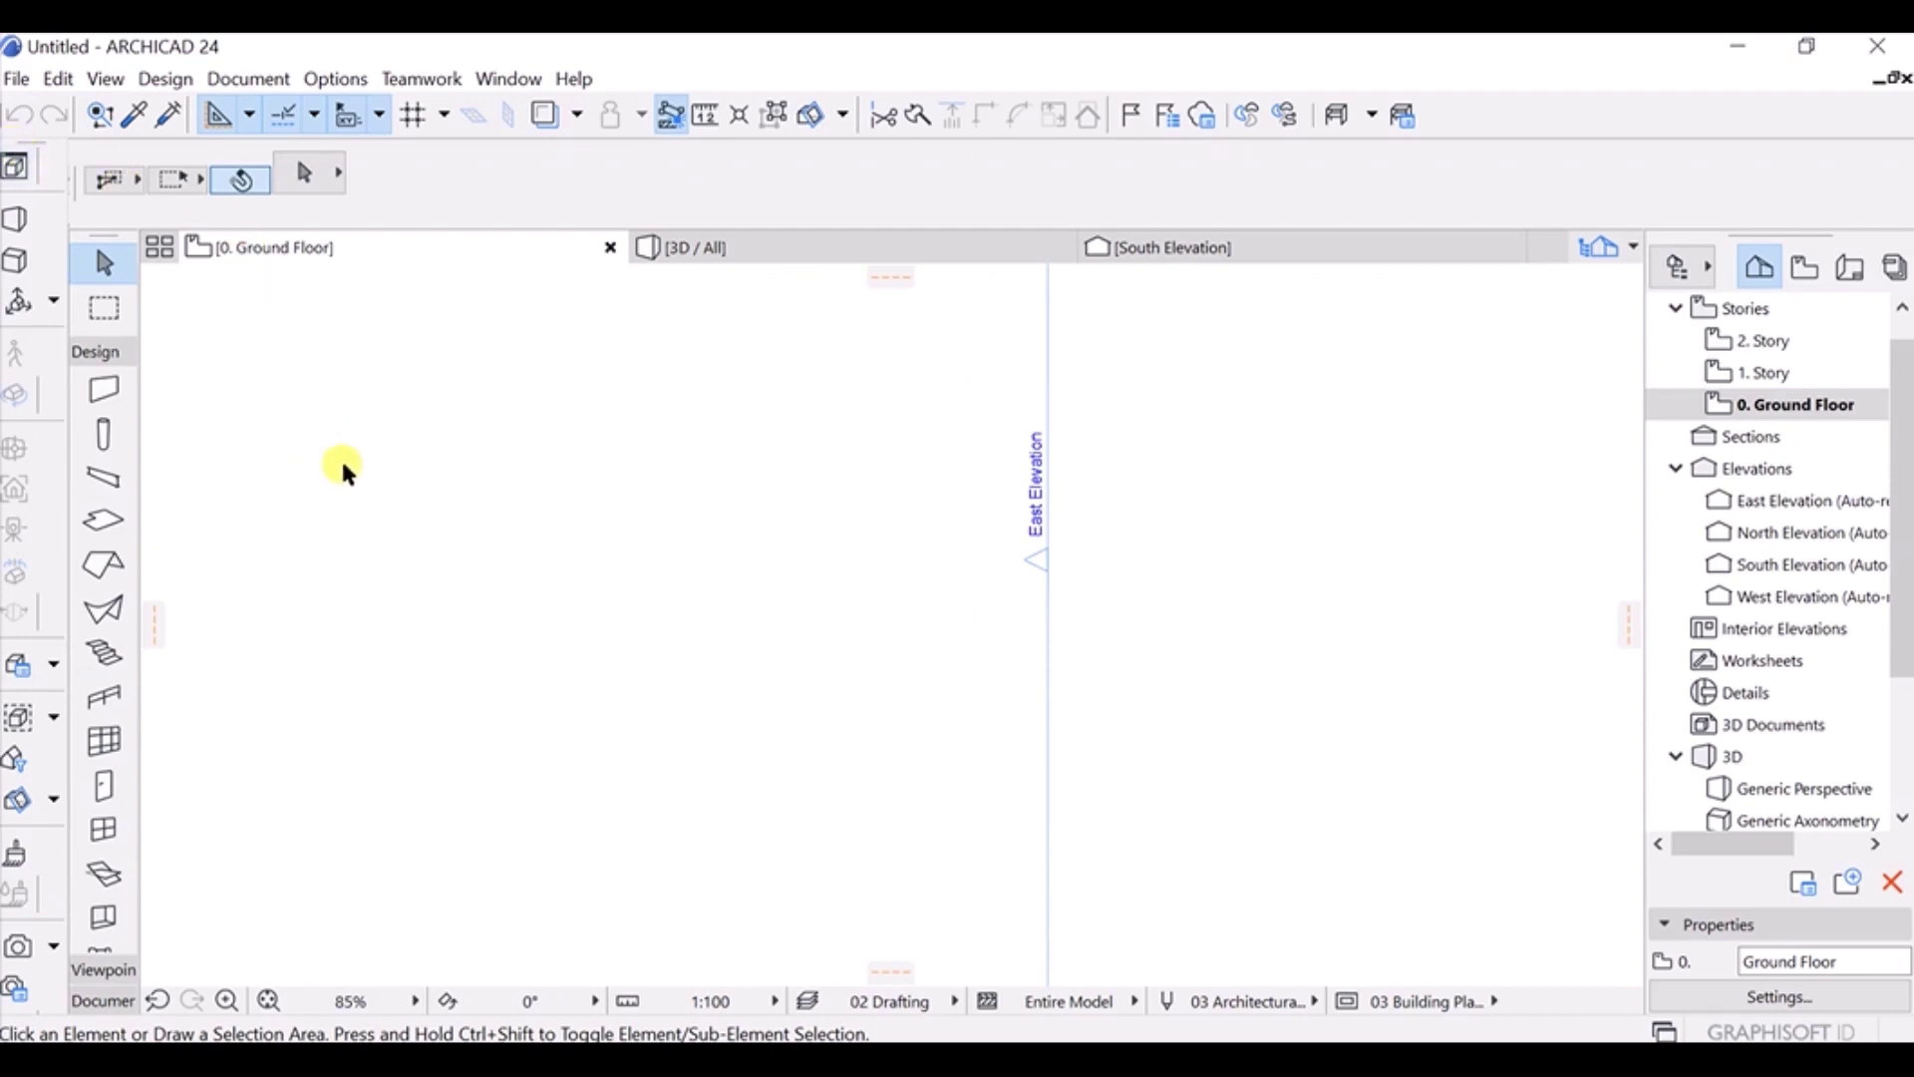
Show the Arrange Elements toolbar, move it, then close it again.
left_click(498, 80)
mouse_move(589, 419)
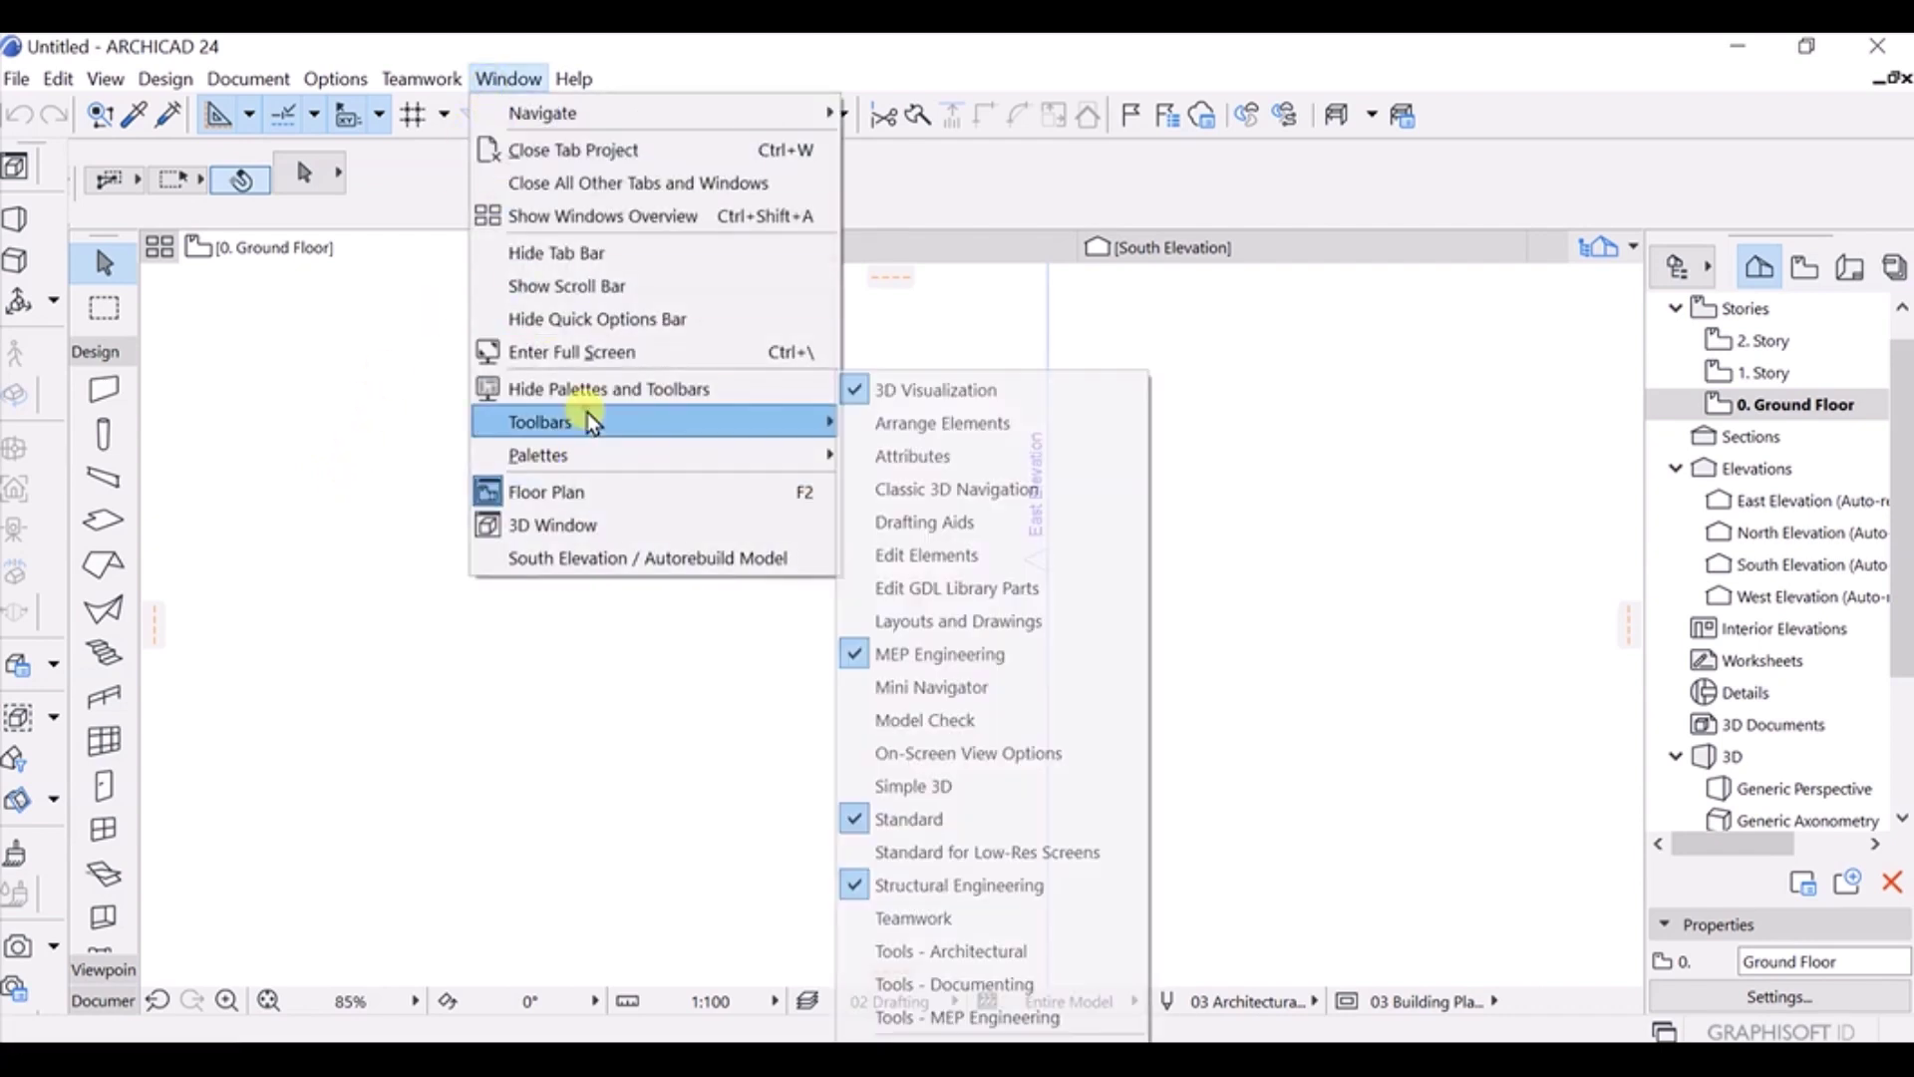
left_click(1011, 437)
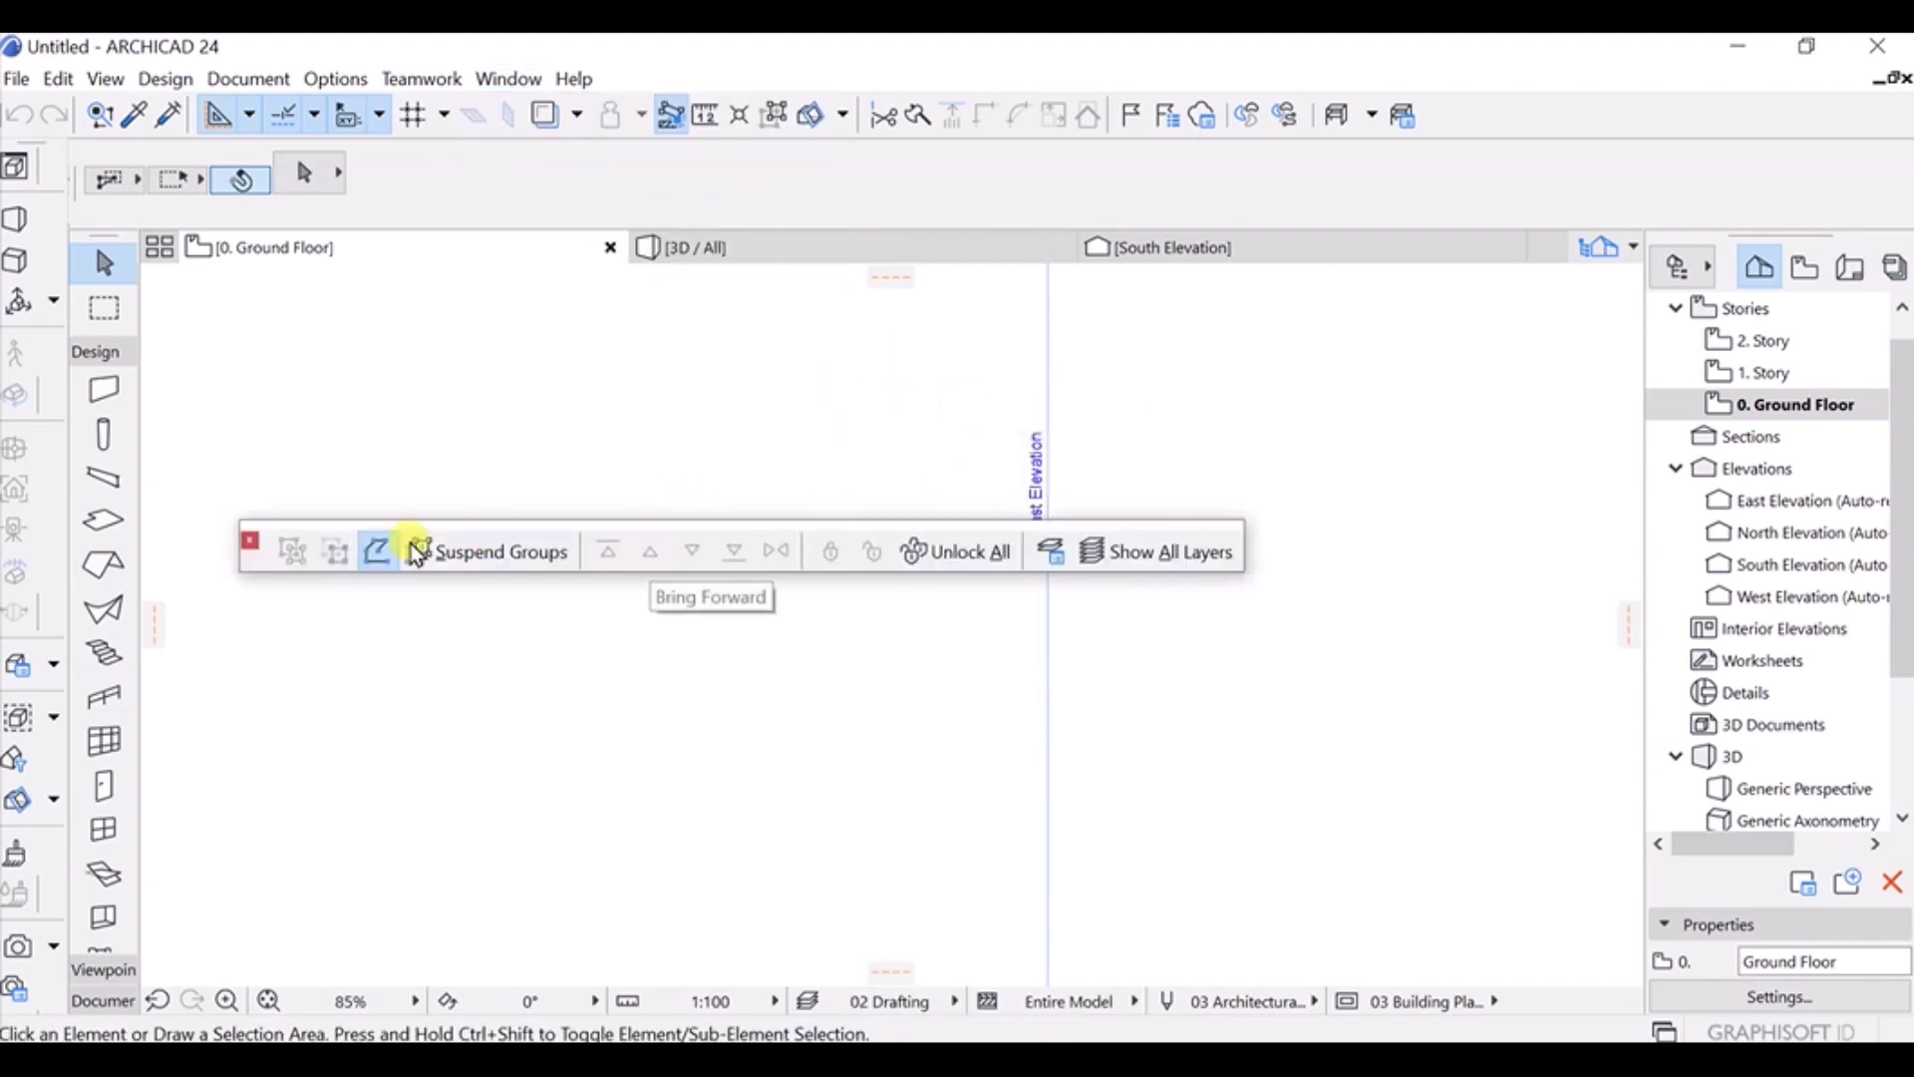
left_click_drag(255, 565, 277, 485)
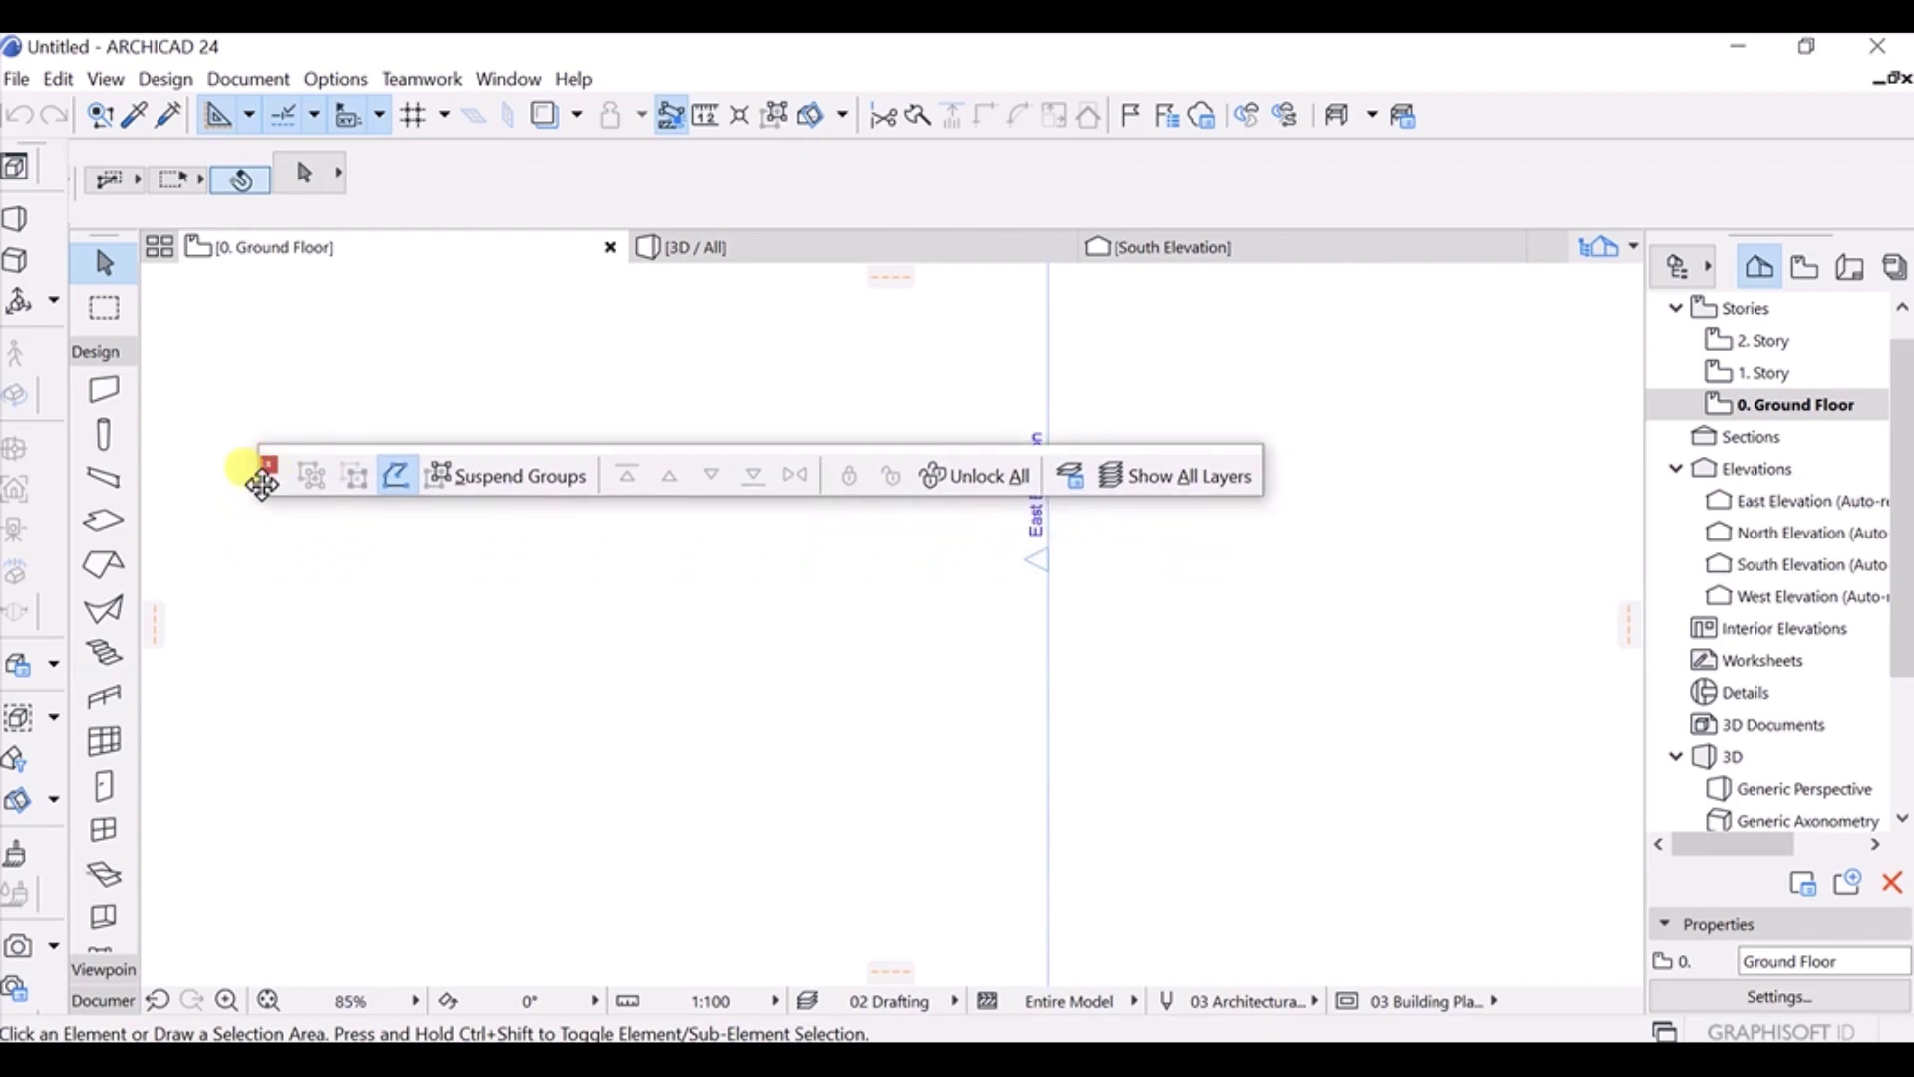
left_click(698, 444)
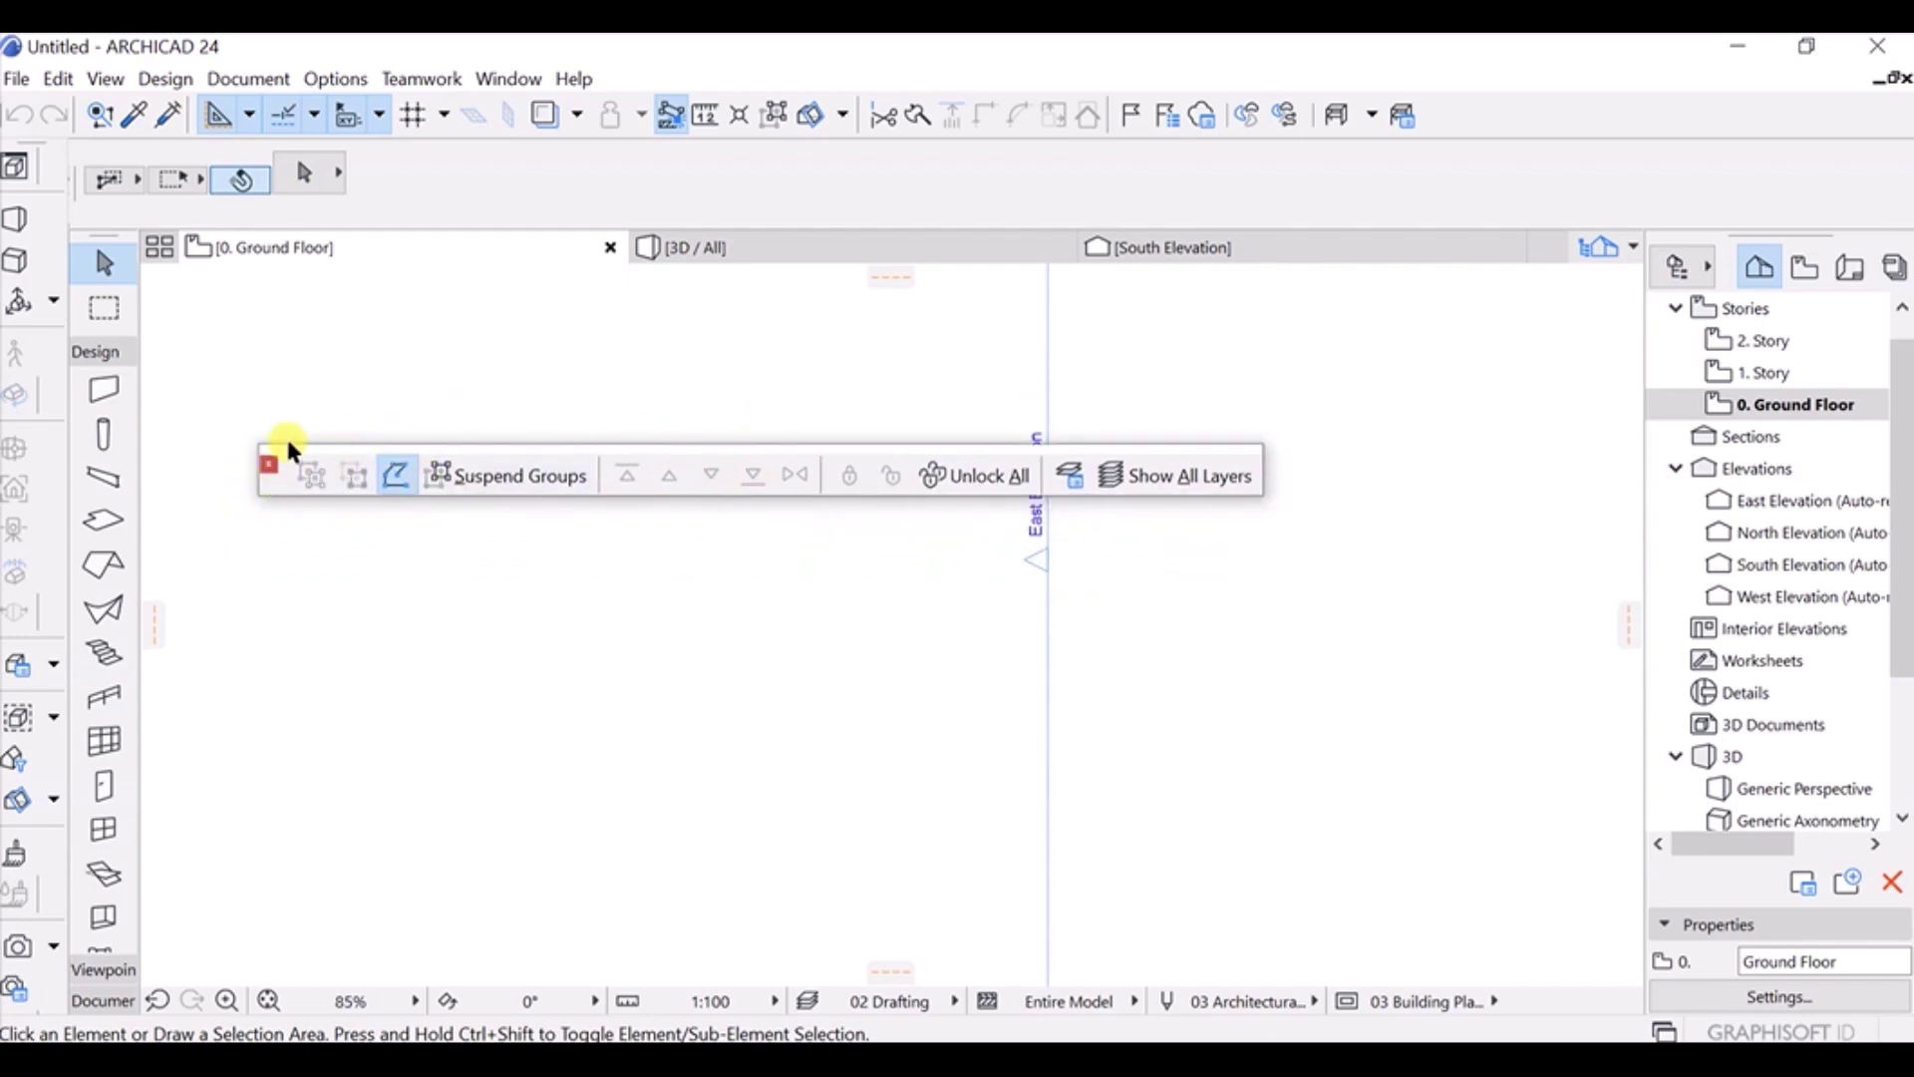
left_click(269, 466)
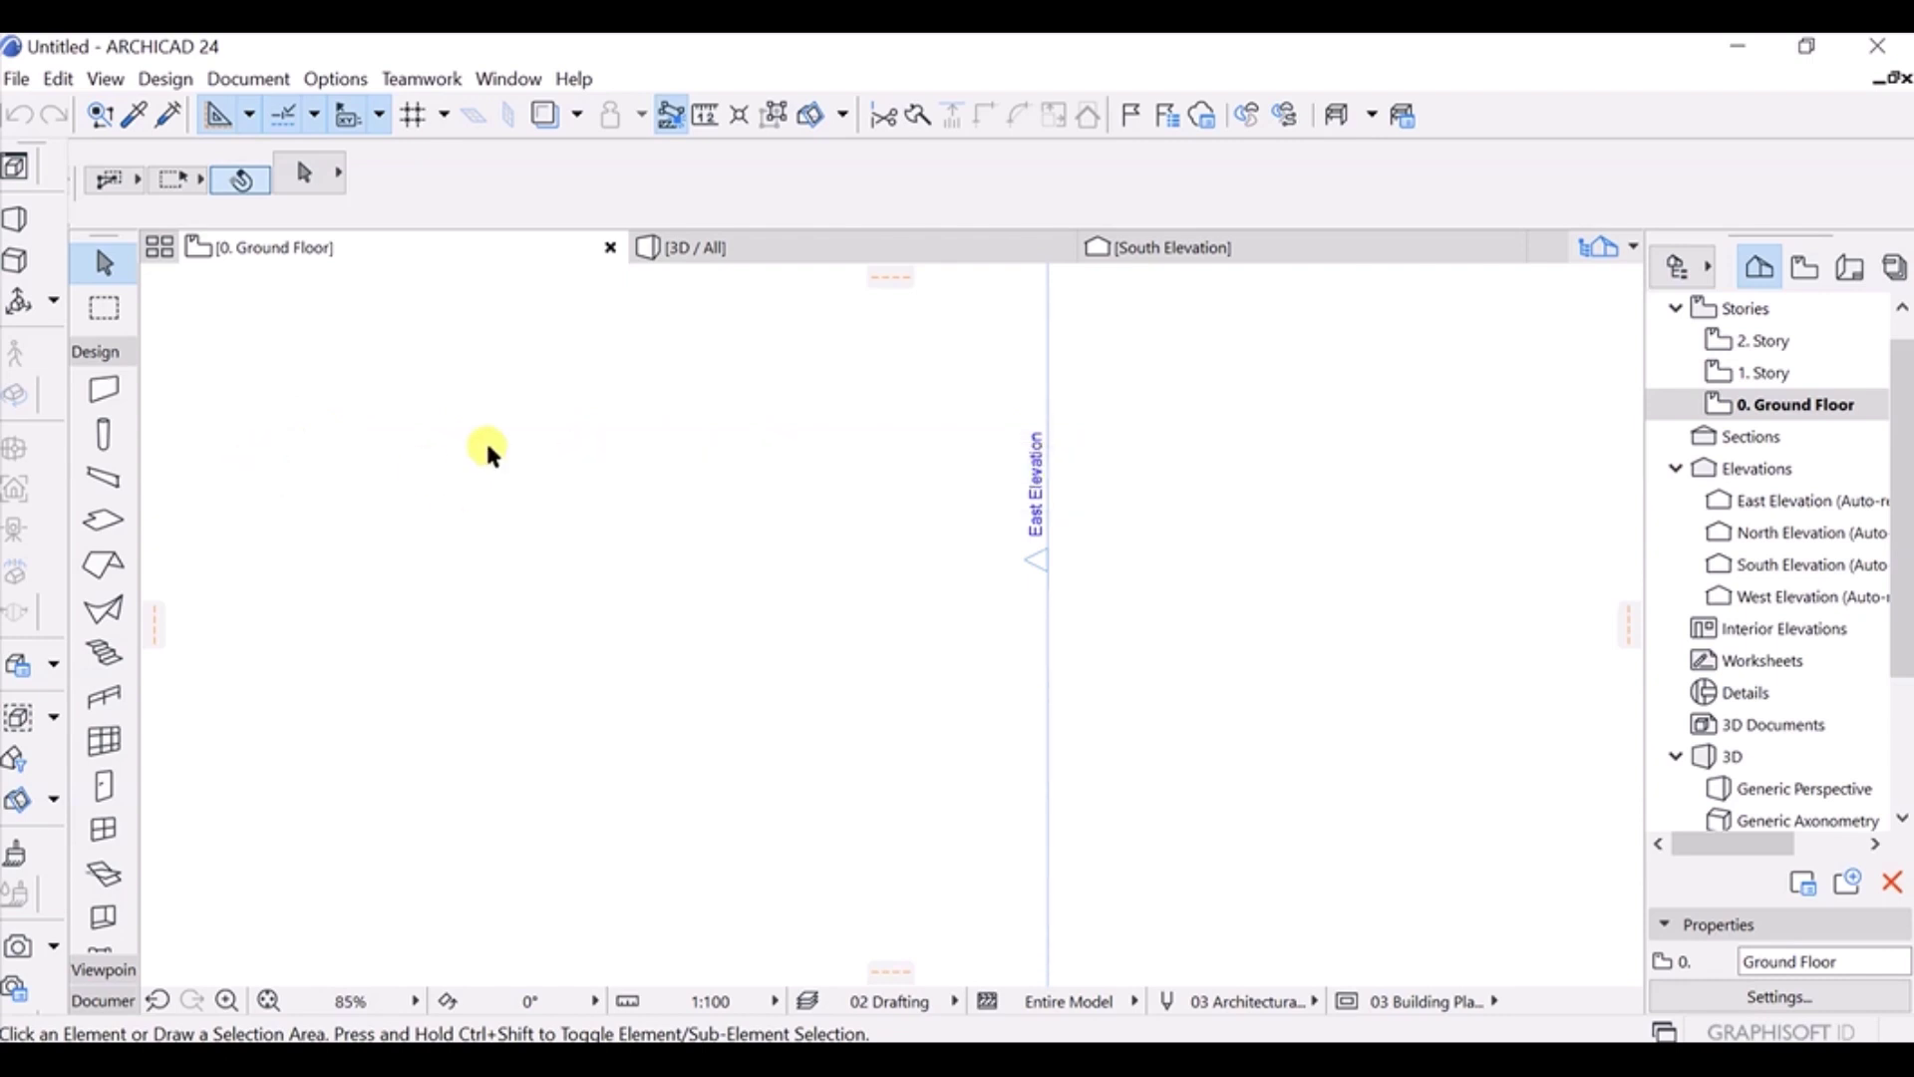
Show the Drafting Aids toolbar, turn on Grid Snap, and dock it as a new row.
left_click(509, 80)
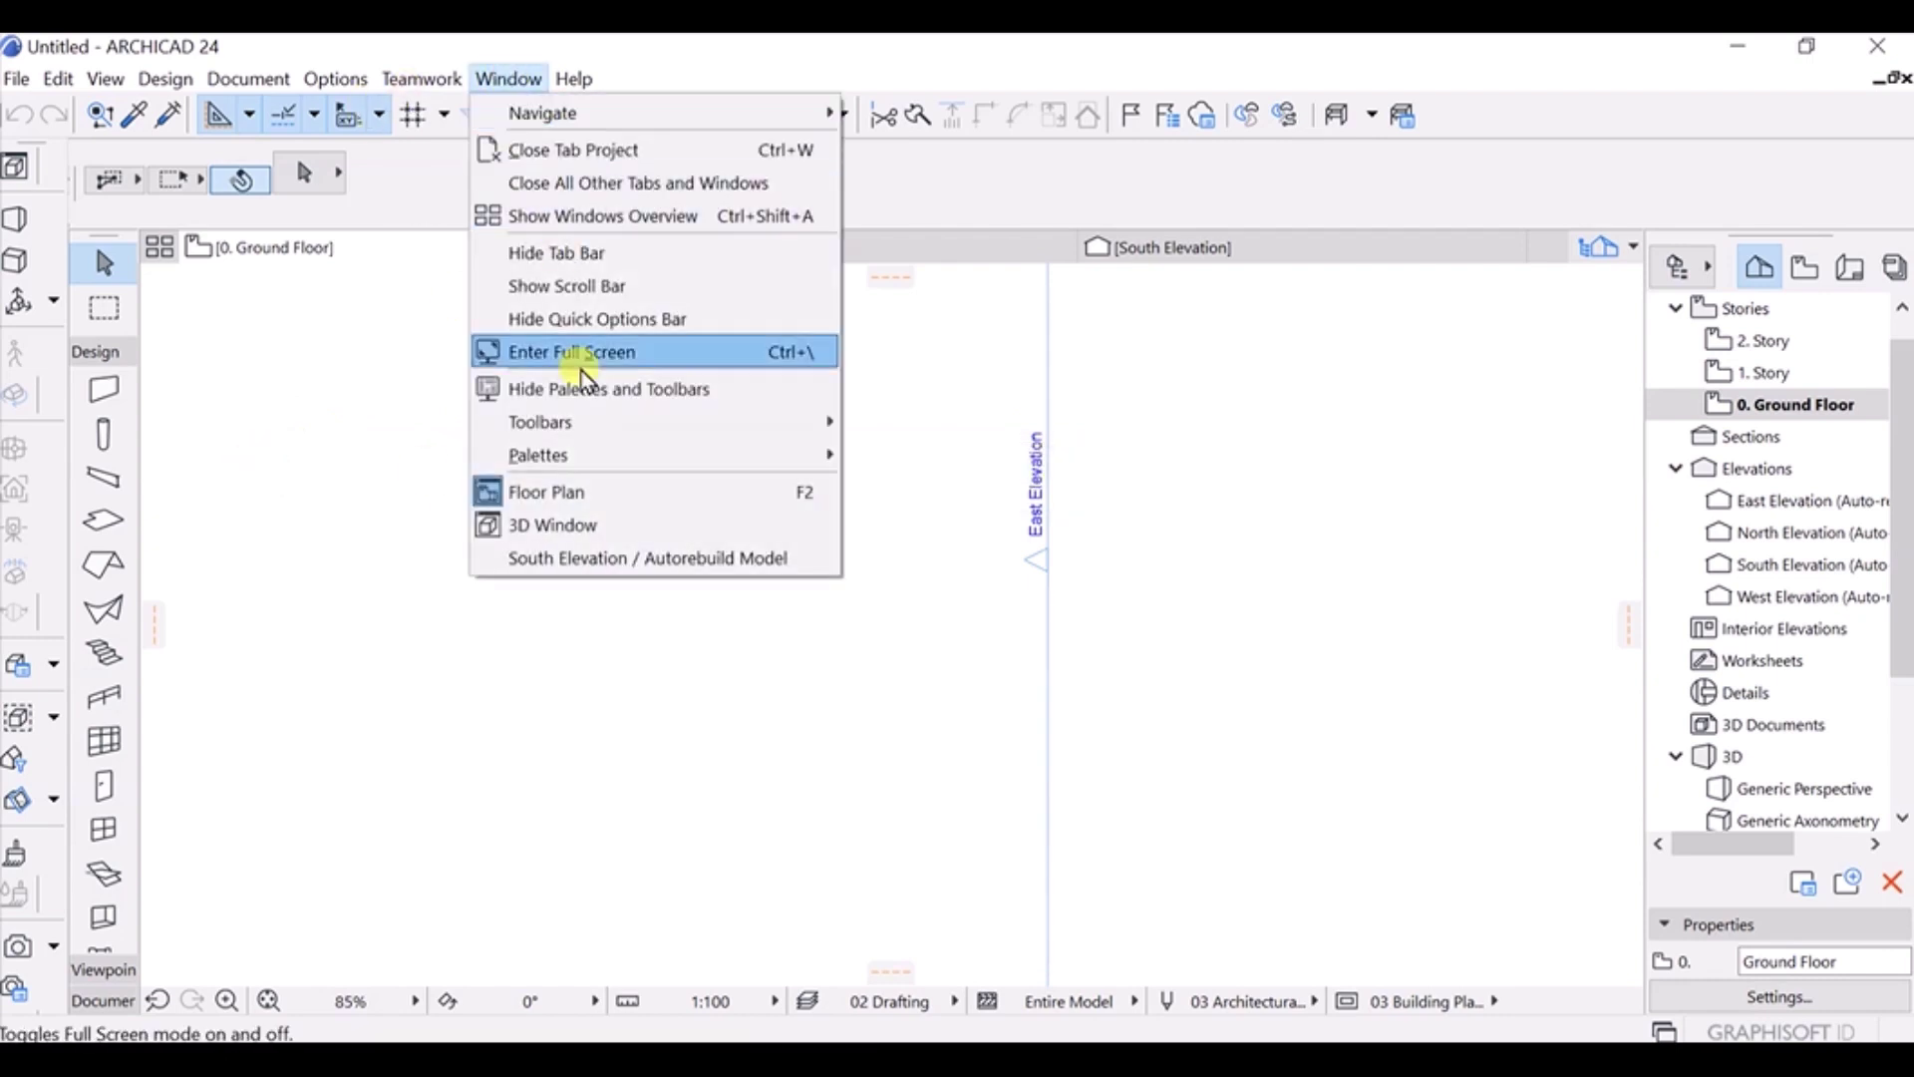
mouse_move(744, 422)
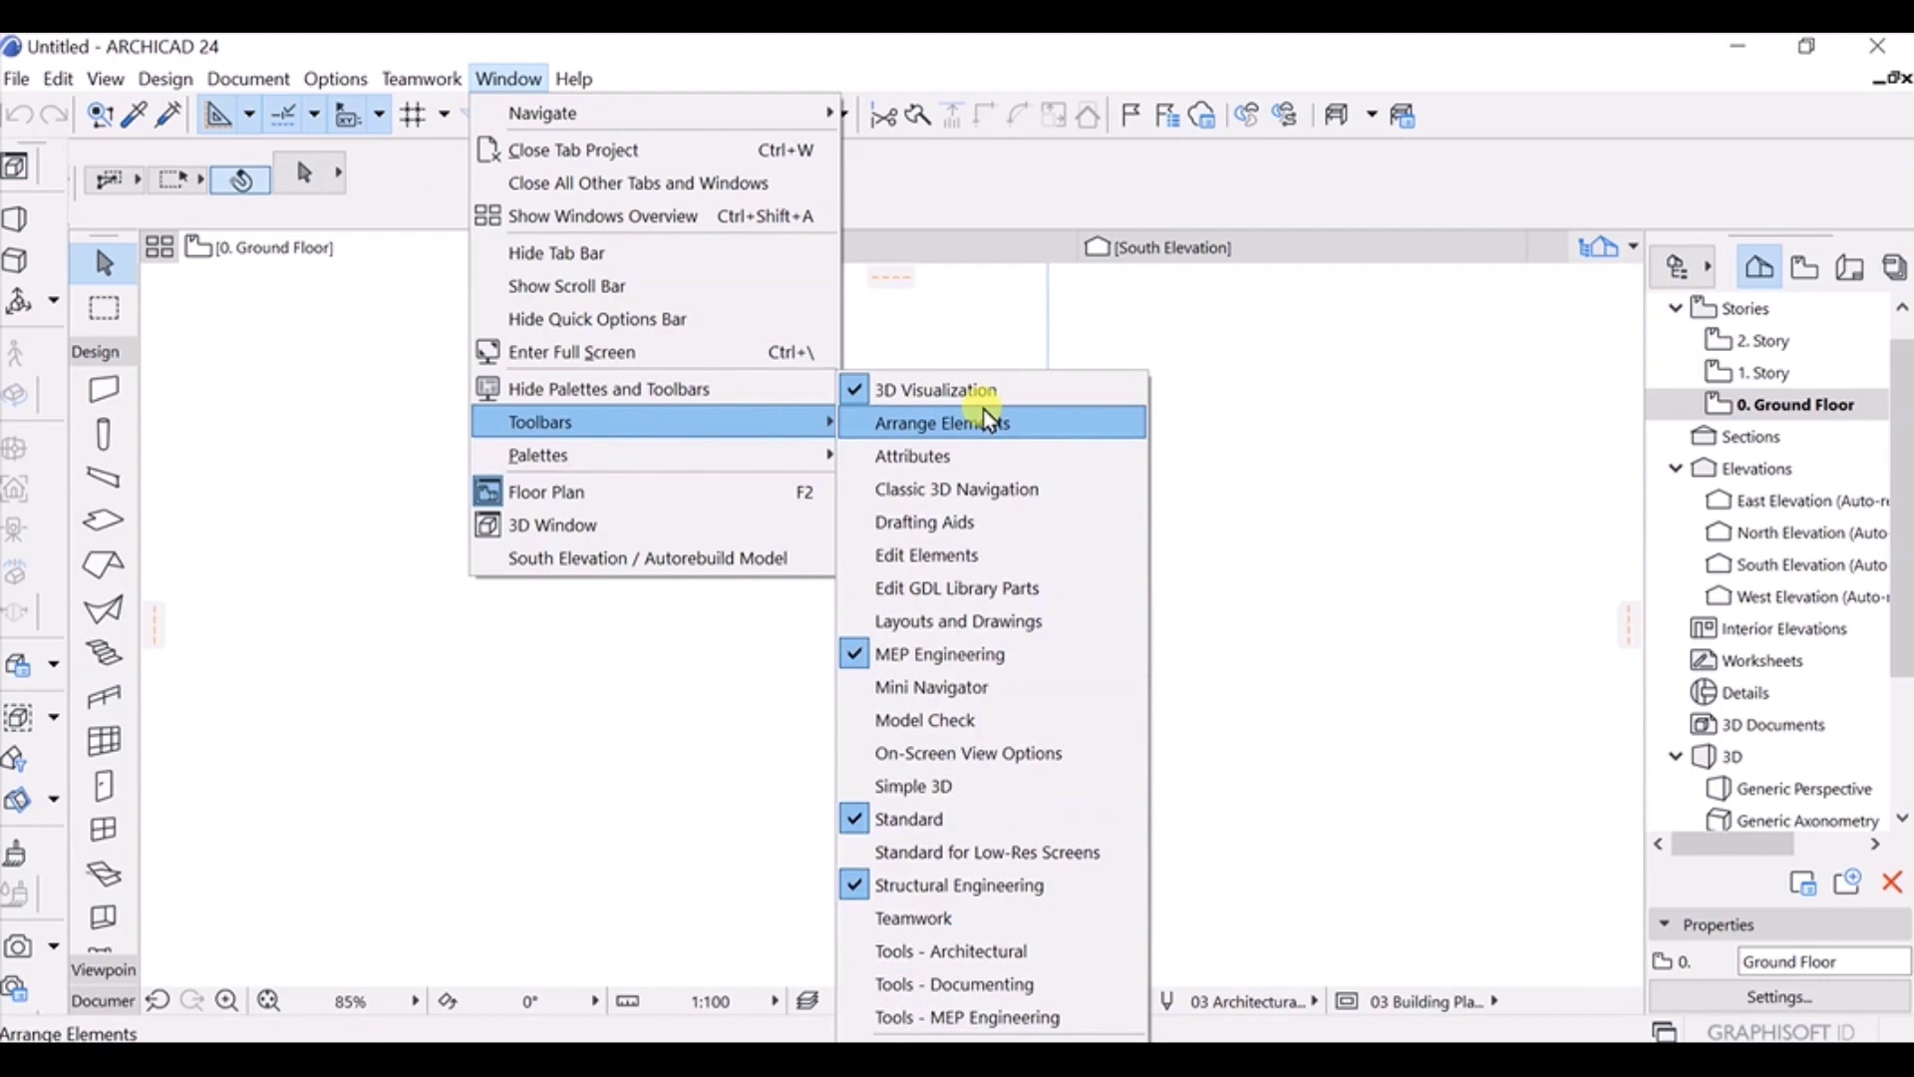
left_click(974, 520)
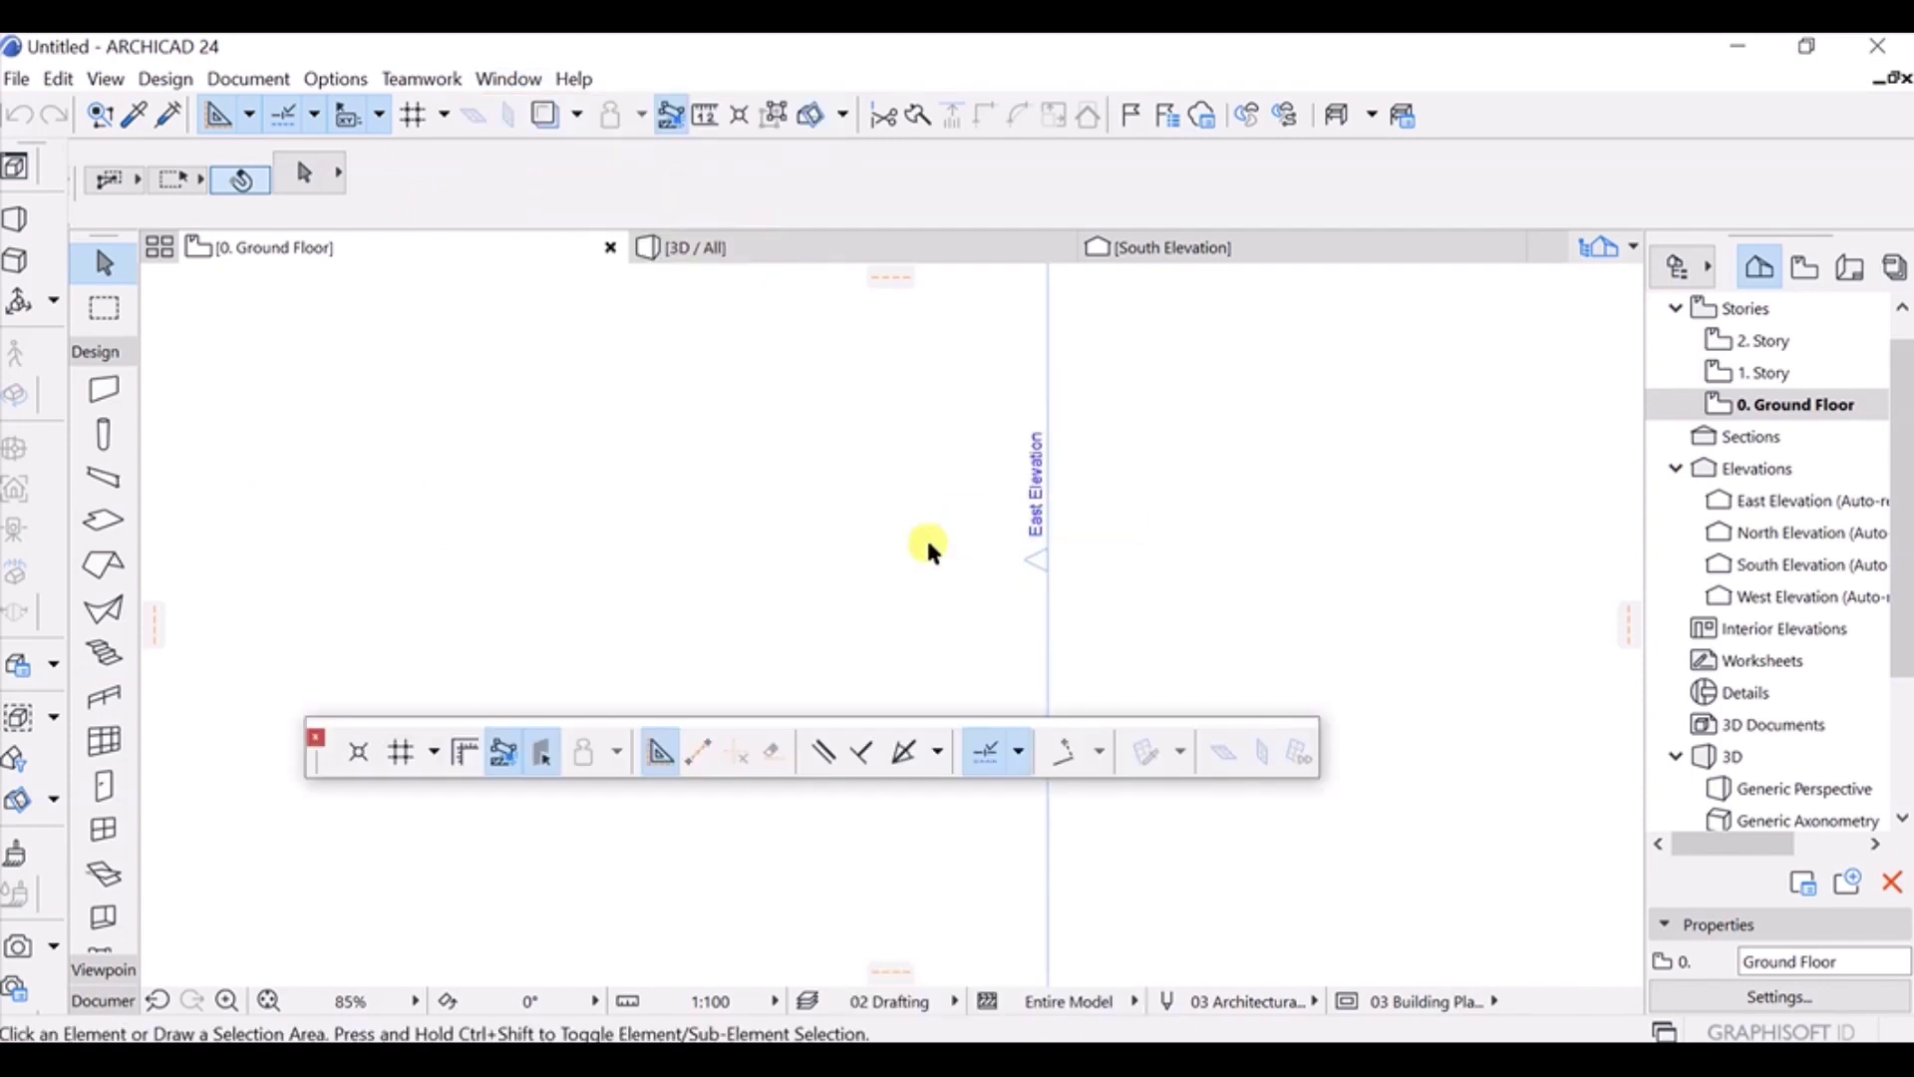
left_click(405, 763)
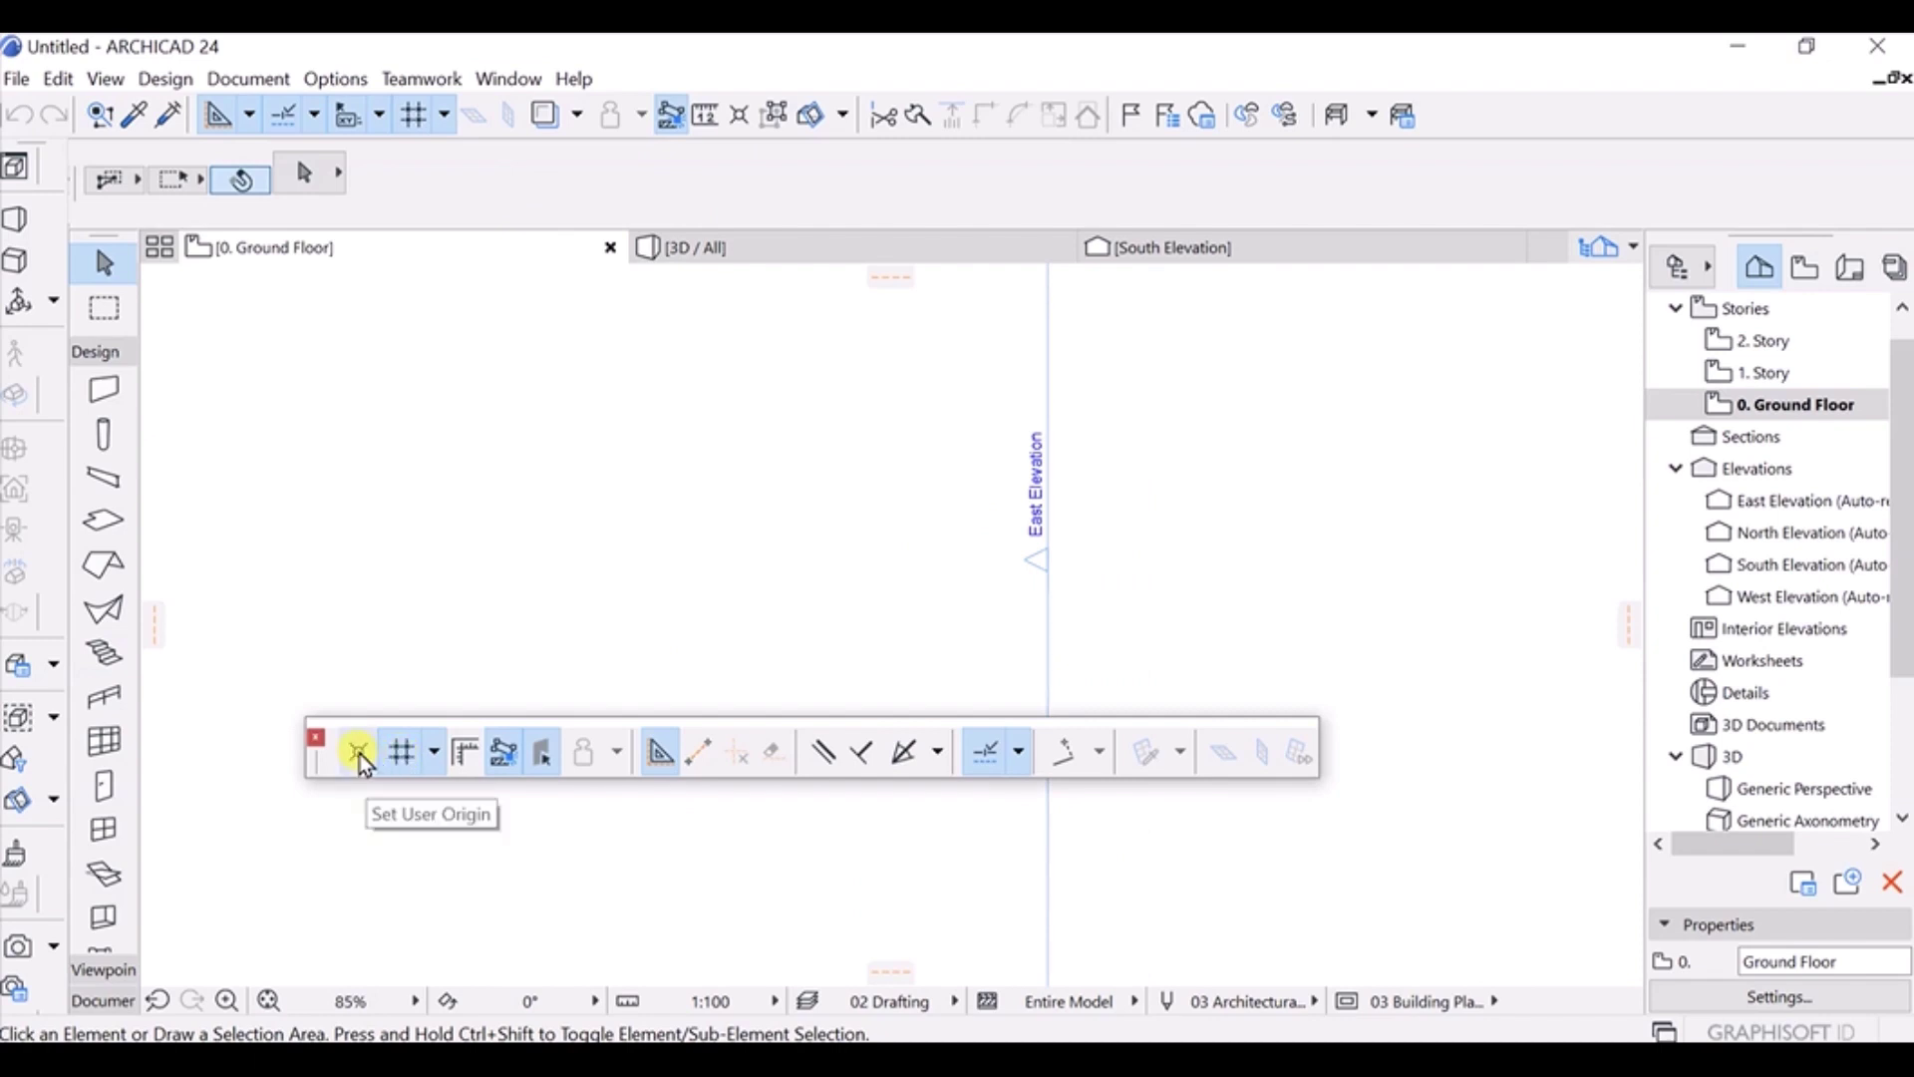
left_click(359, 754)
left_click(359, 753)
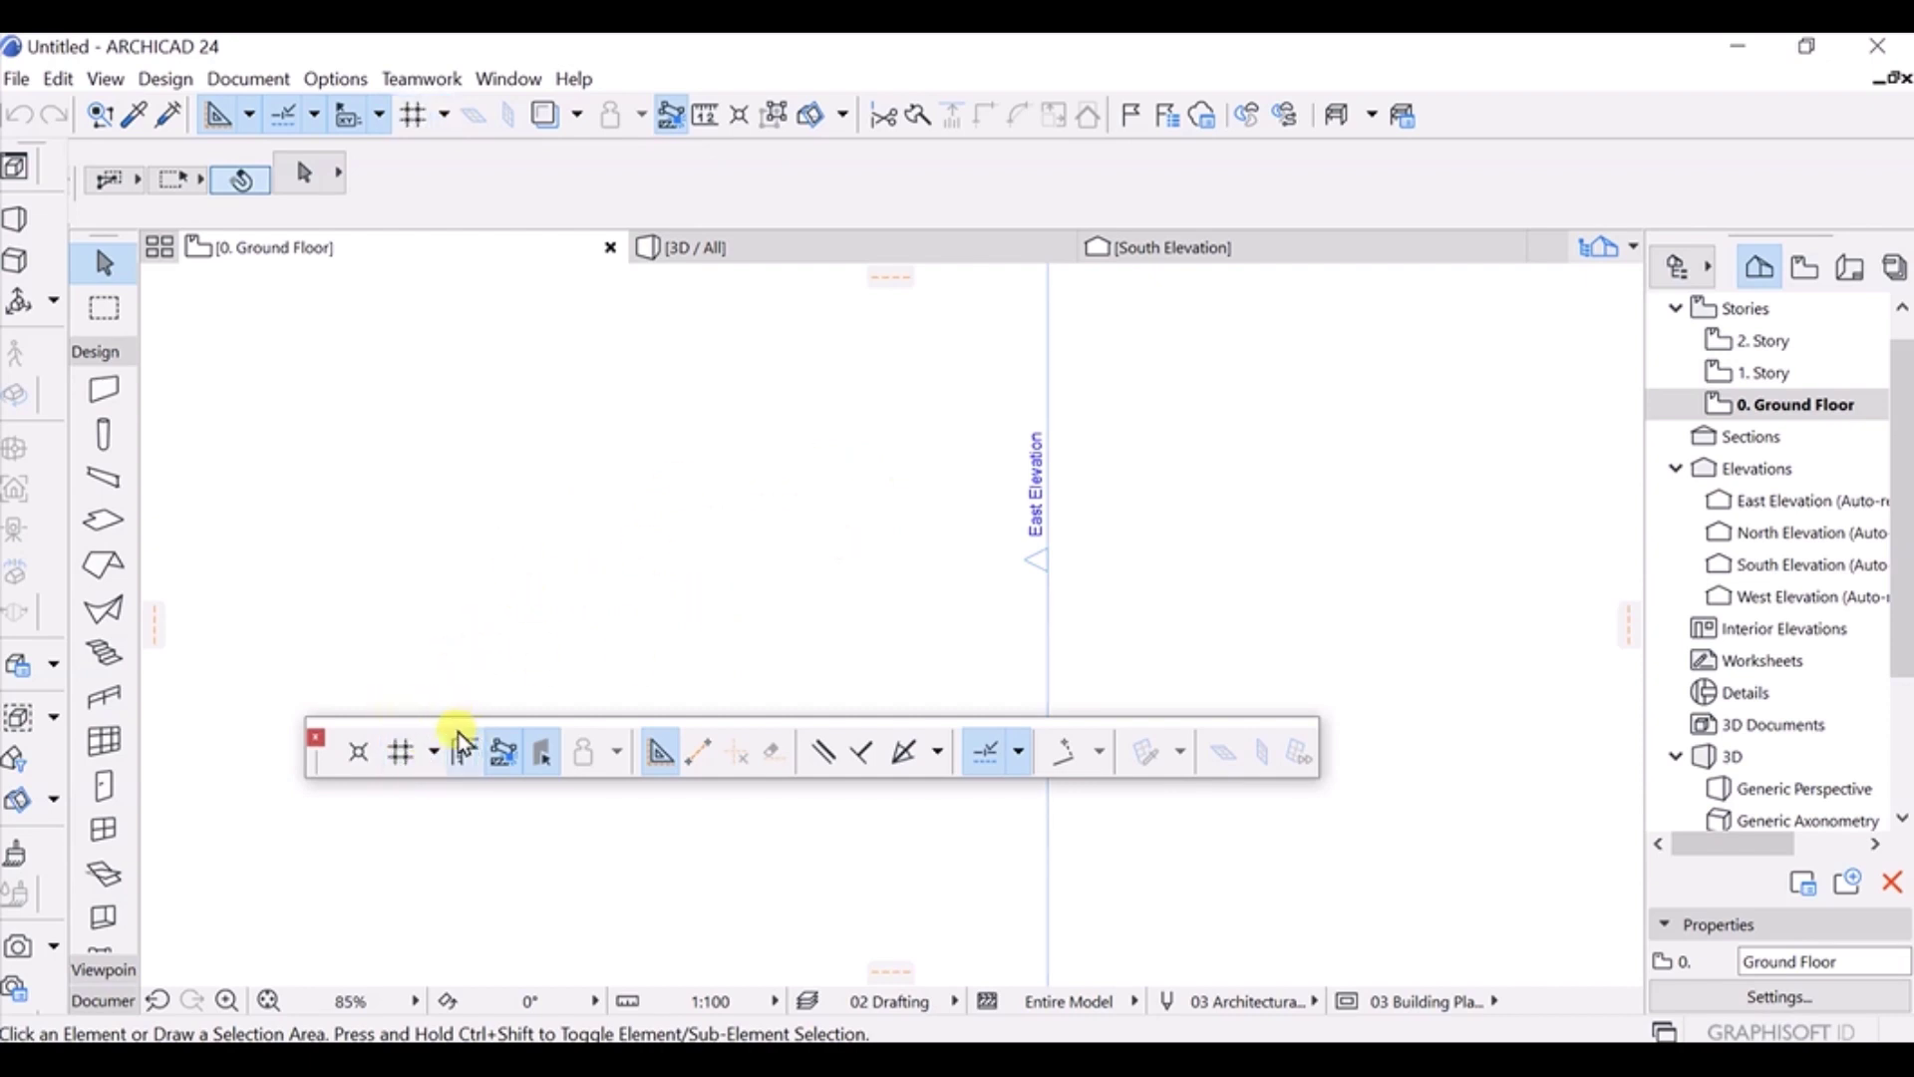
left_click_drag(315, 768, 12, 99)
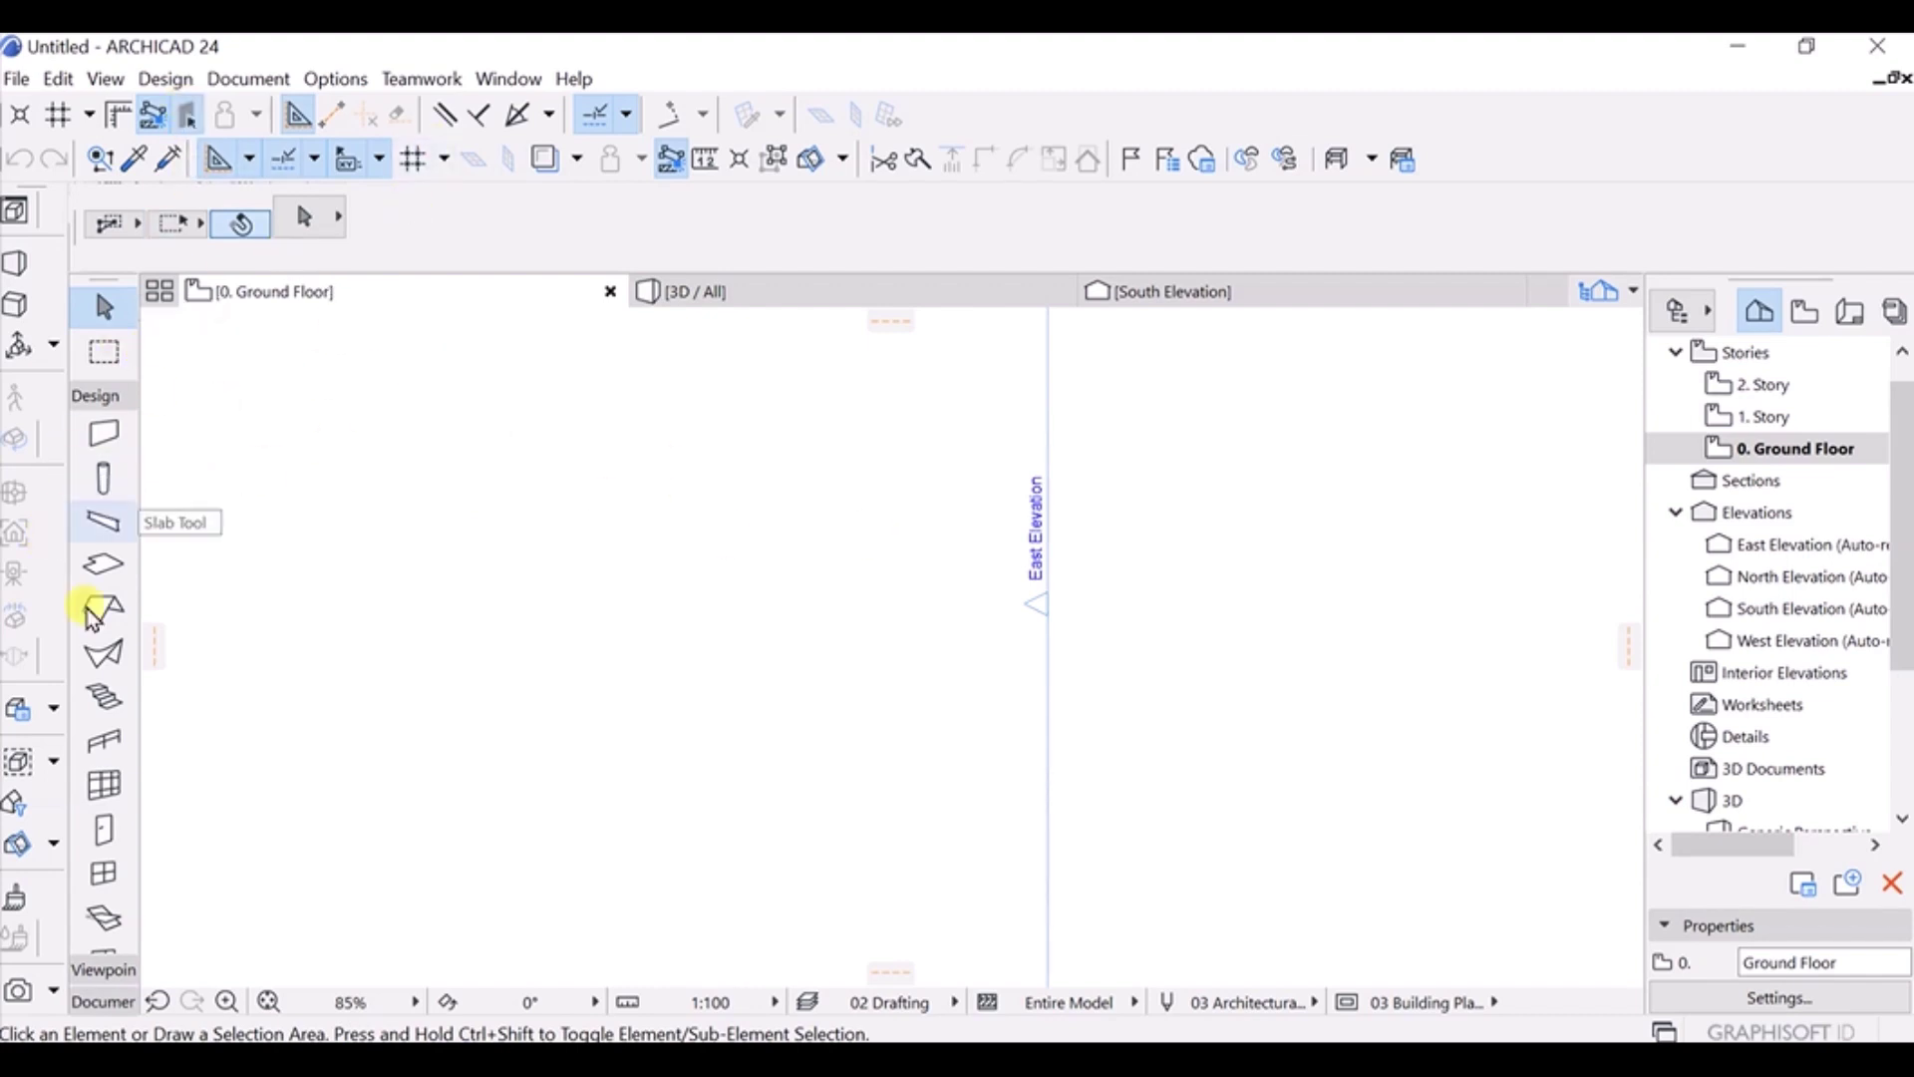
Show the Tools - Architectural toolbar, move it over the plan, then close it.
left_click(335, 80)
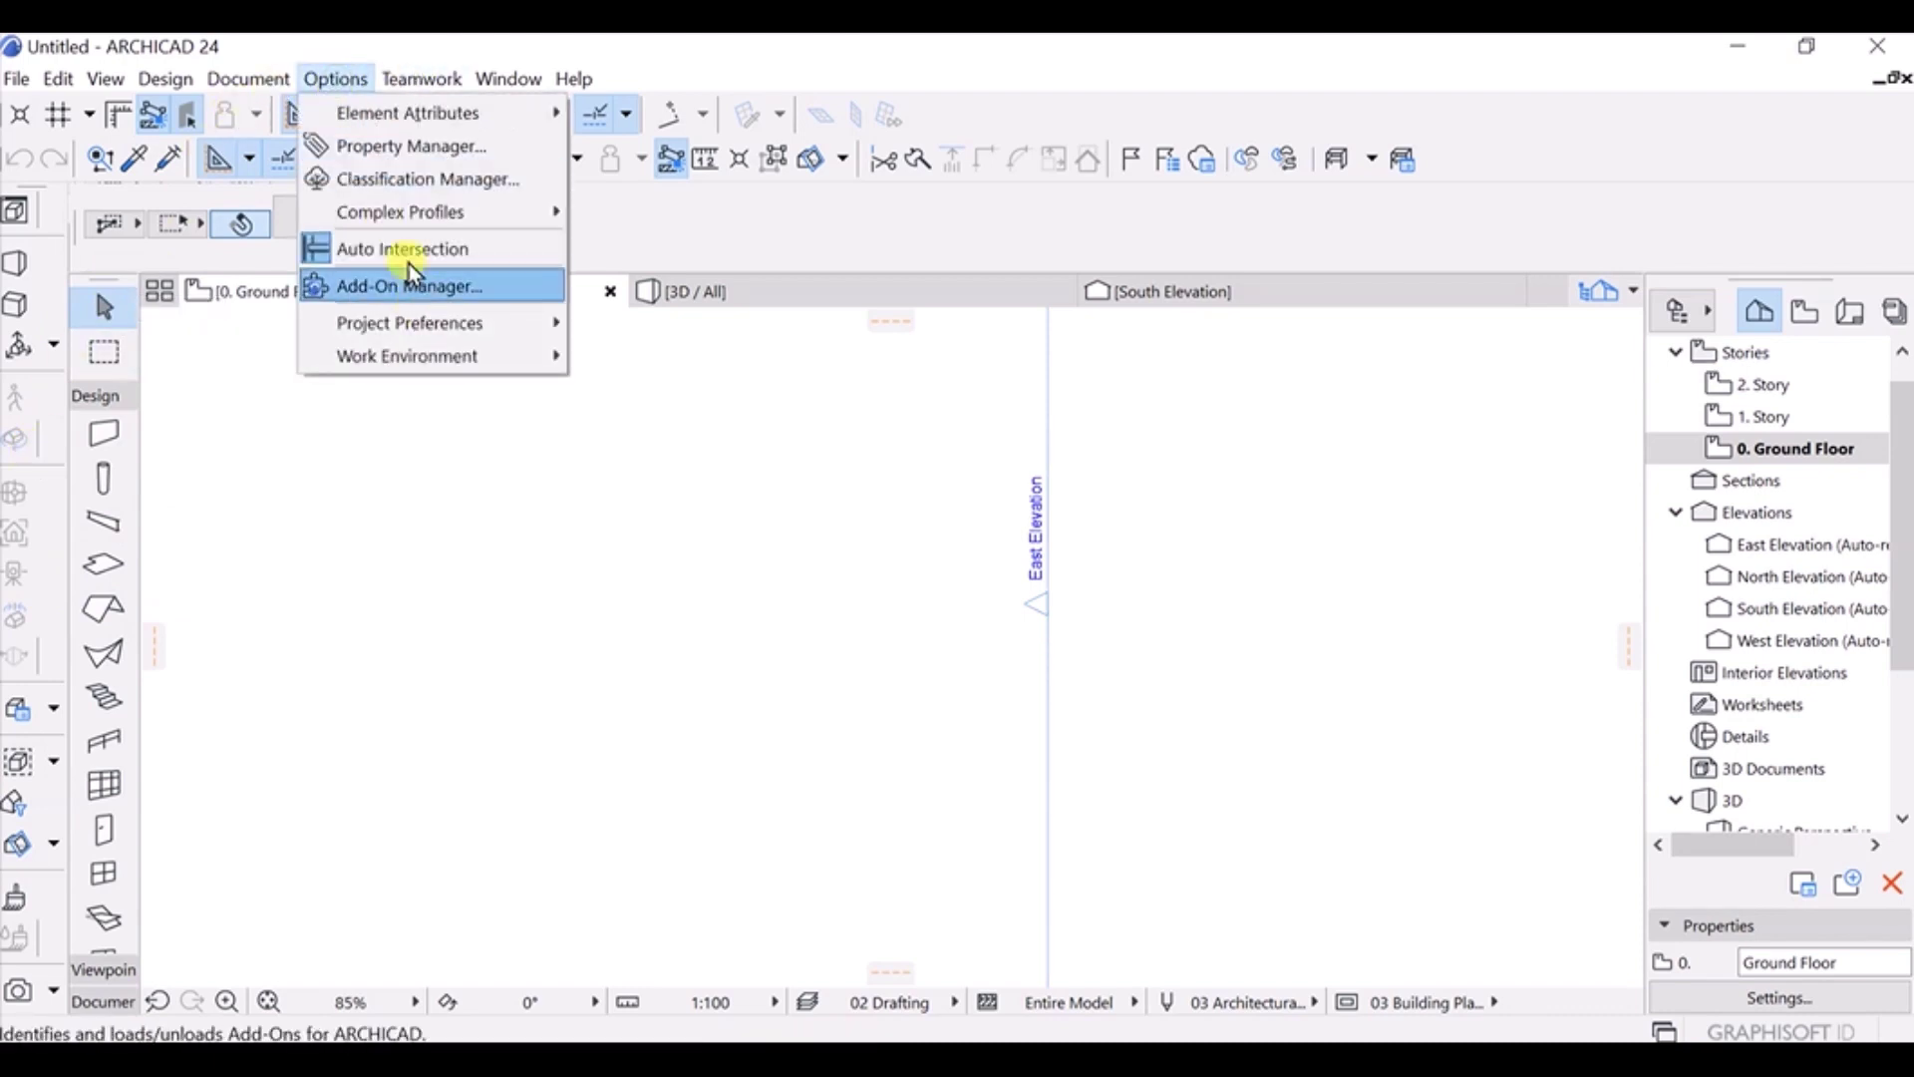
mouse_move(507, 84)
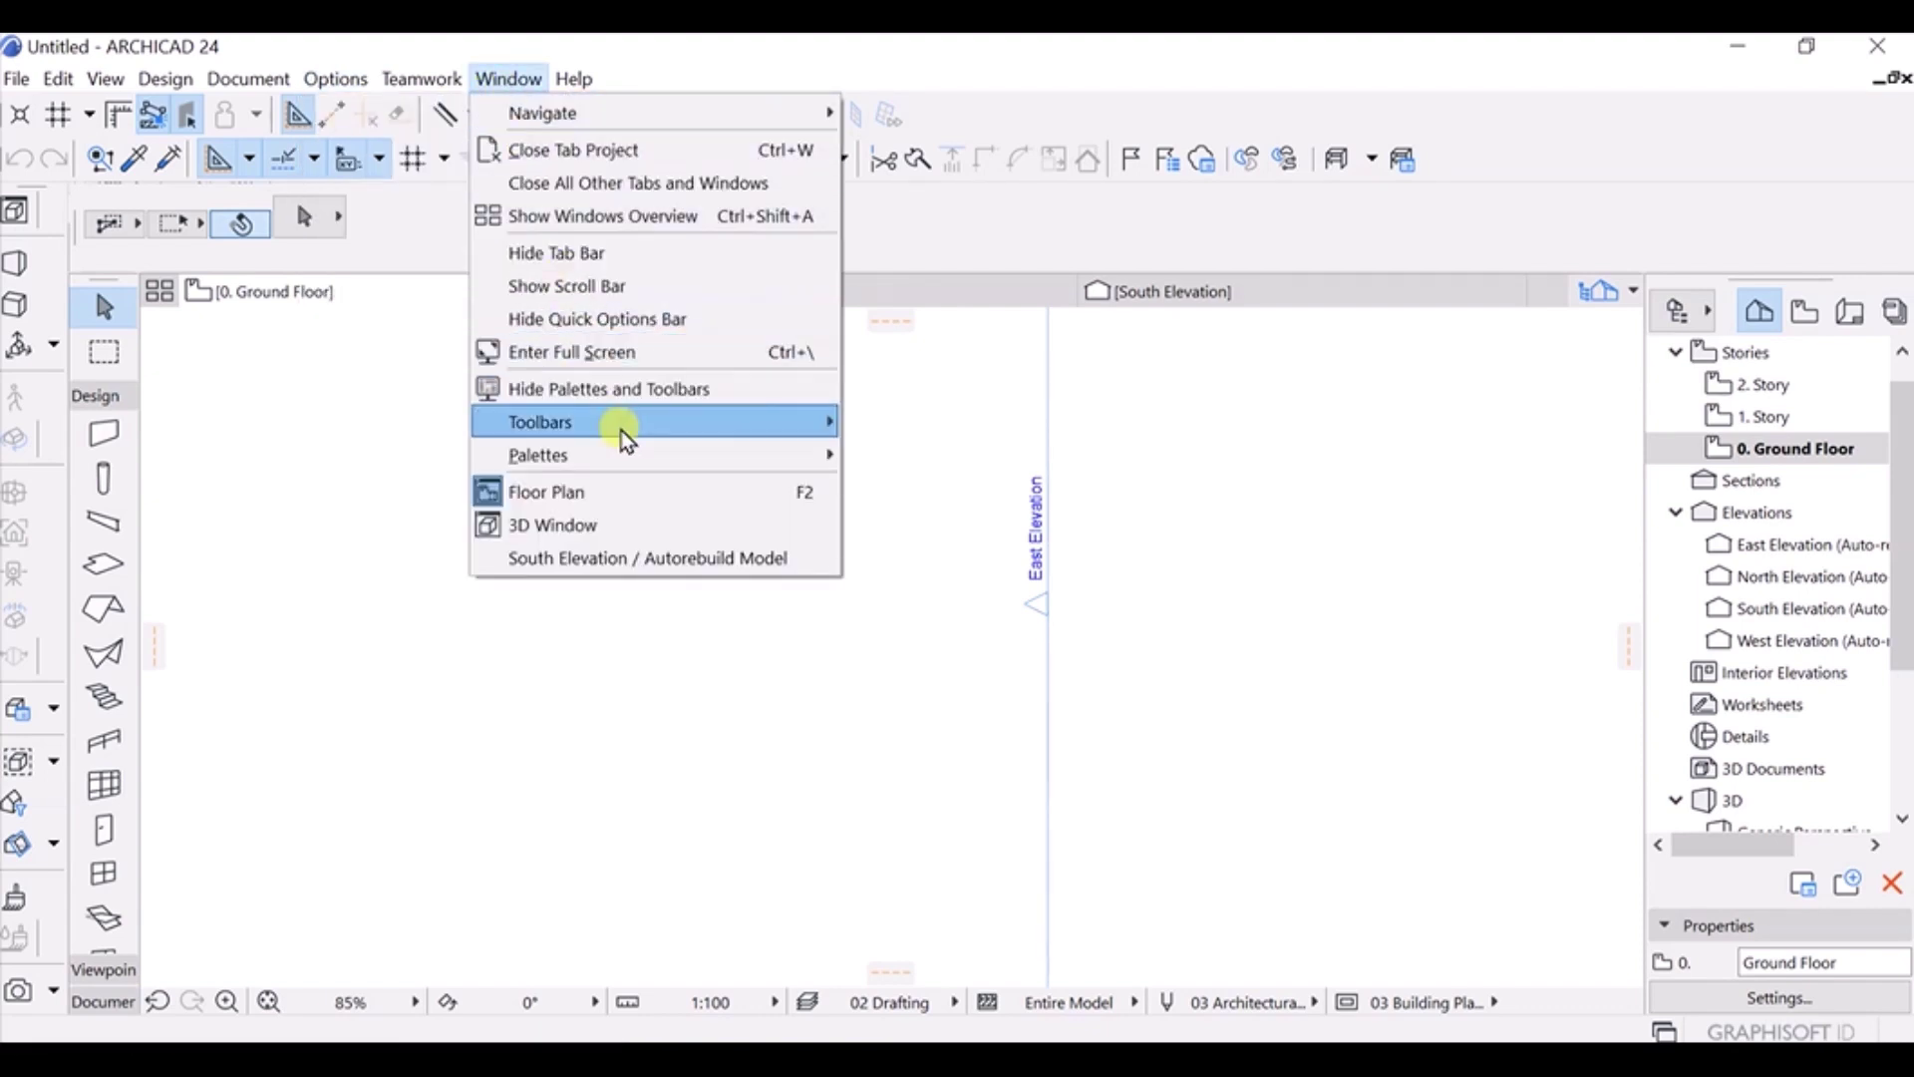
mouse_move(713, 431)
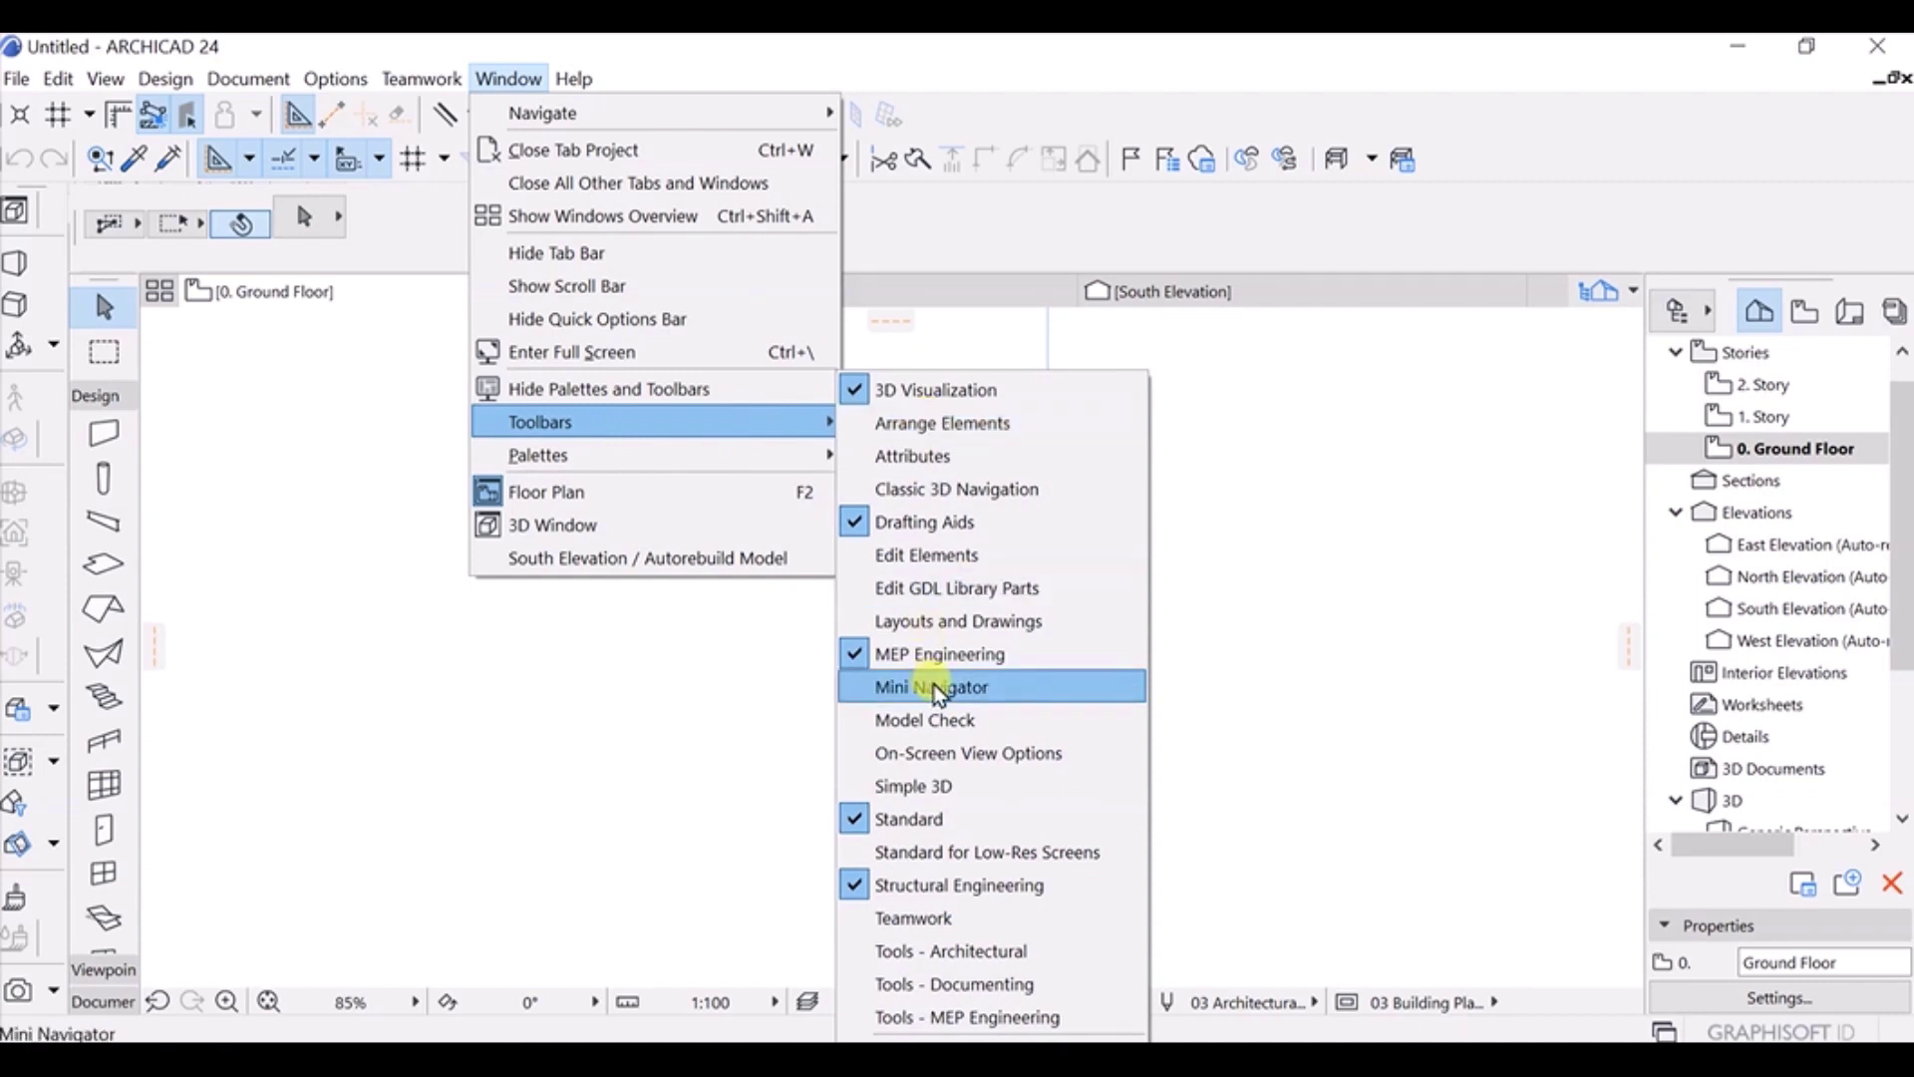
left_click(976, 953)
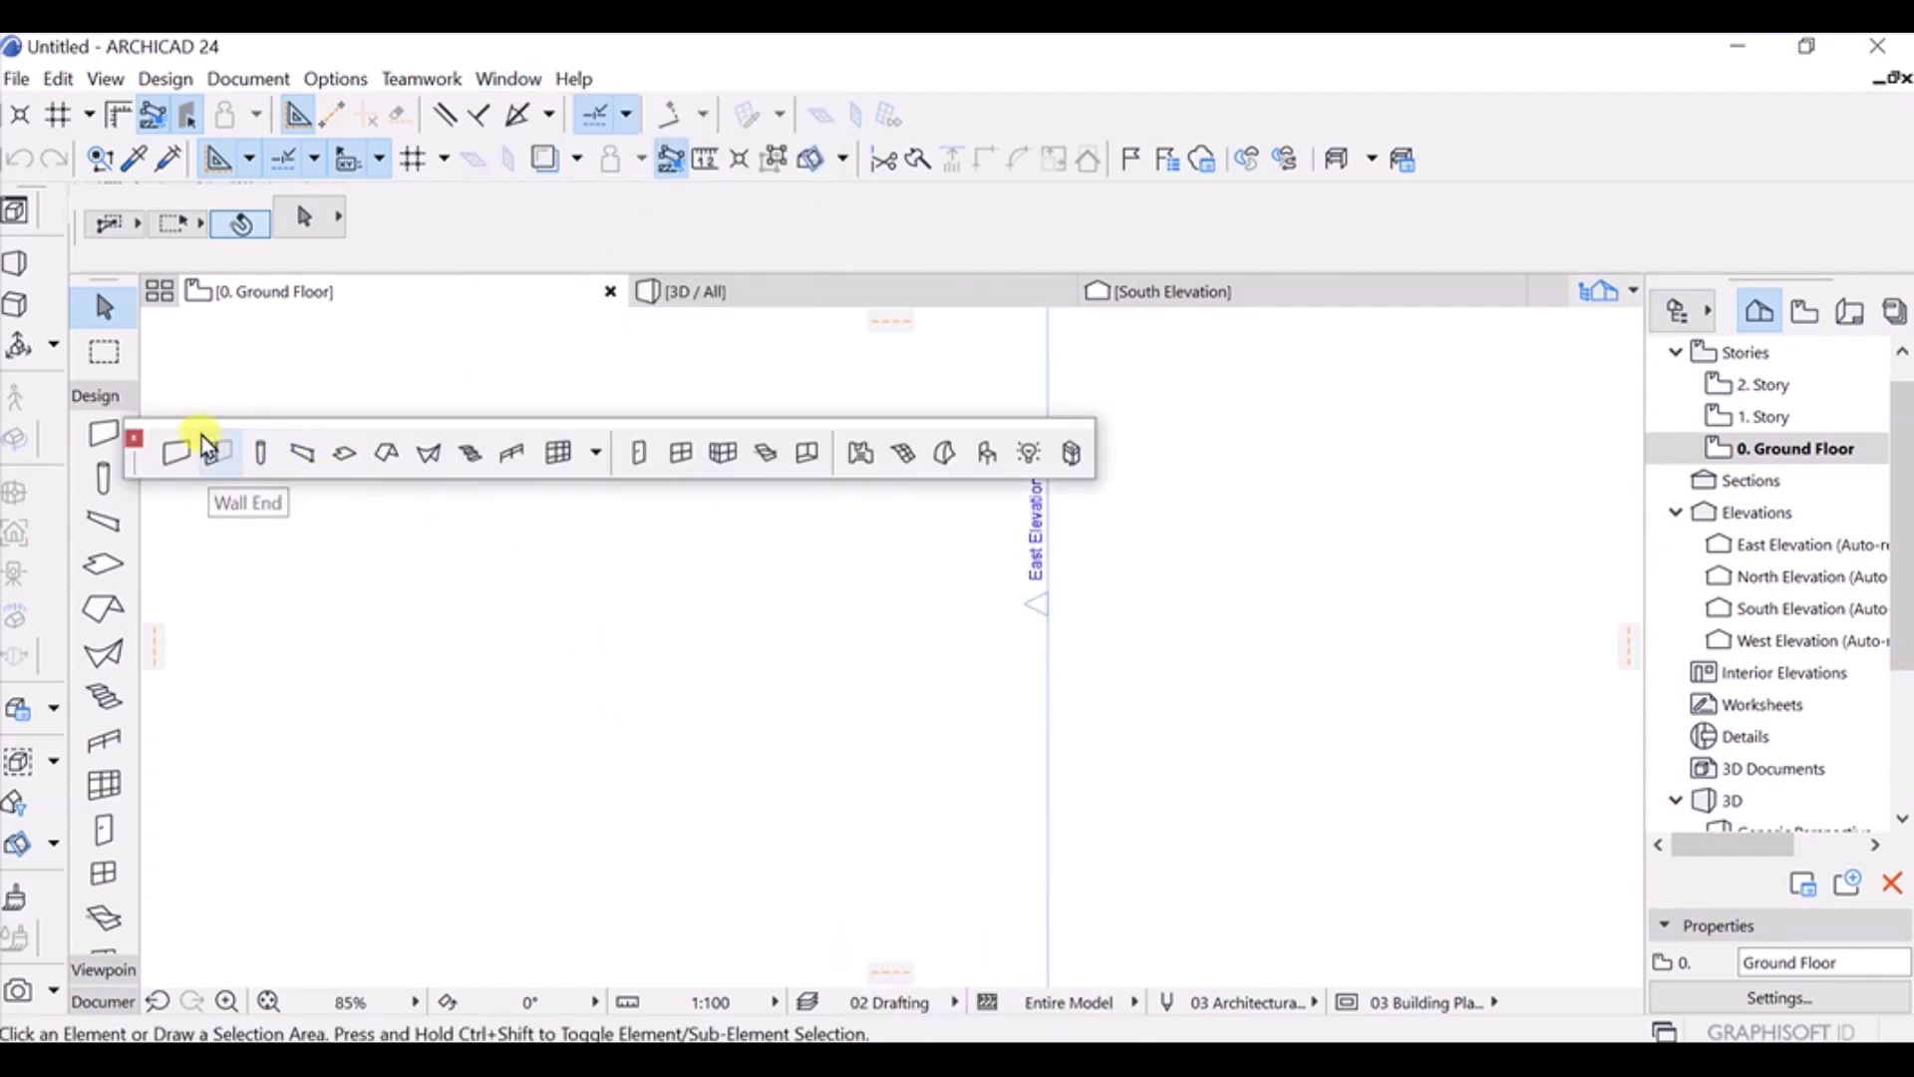
left_click_drag(151, 469, 597, 439)
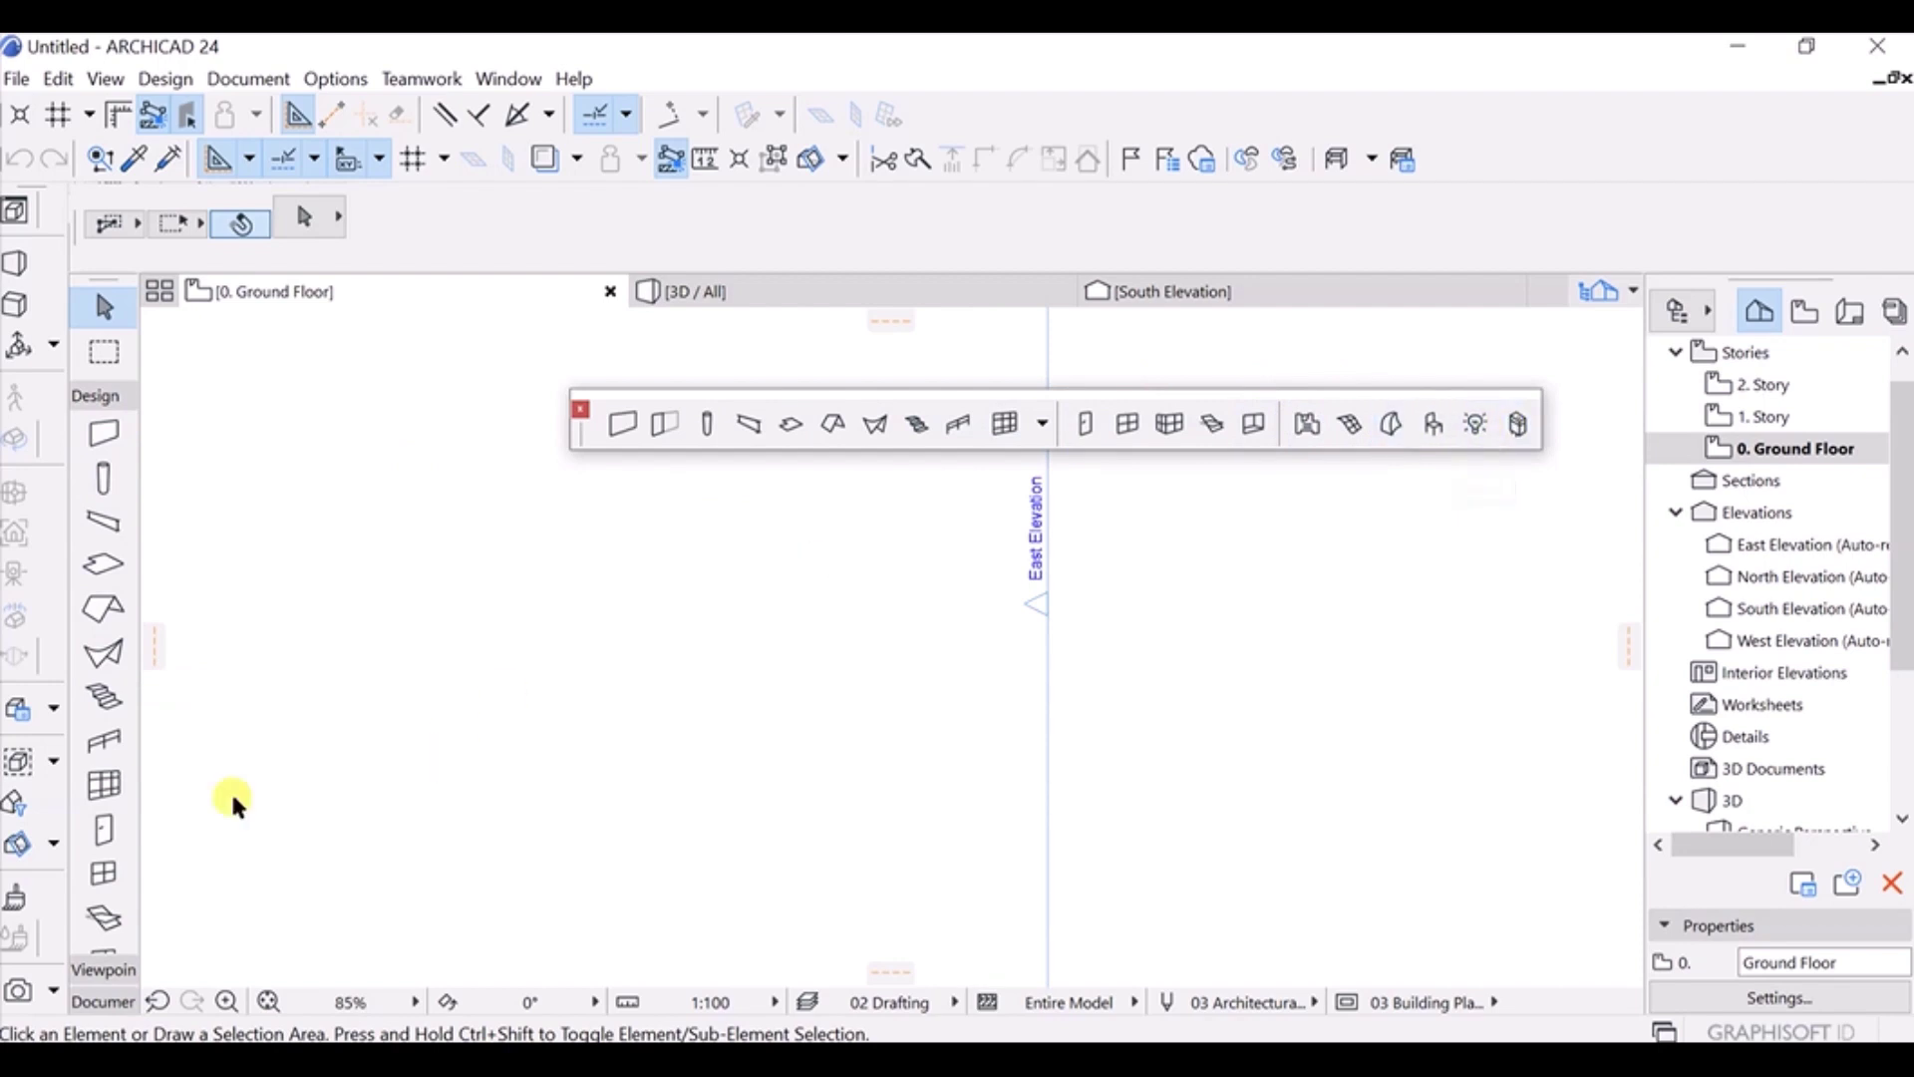
scroll(94, 786, "down", 3)
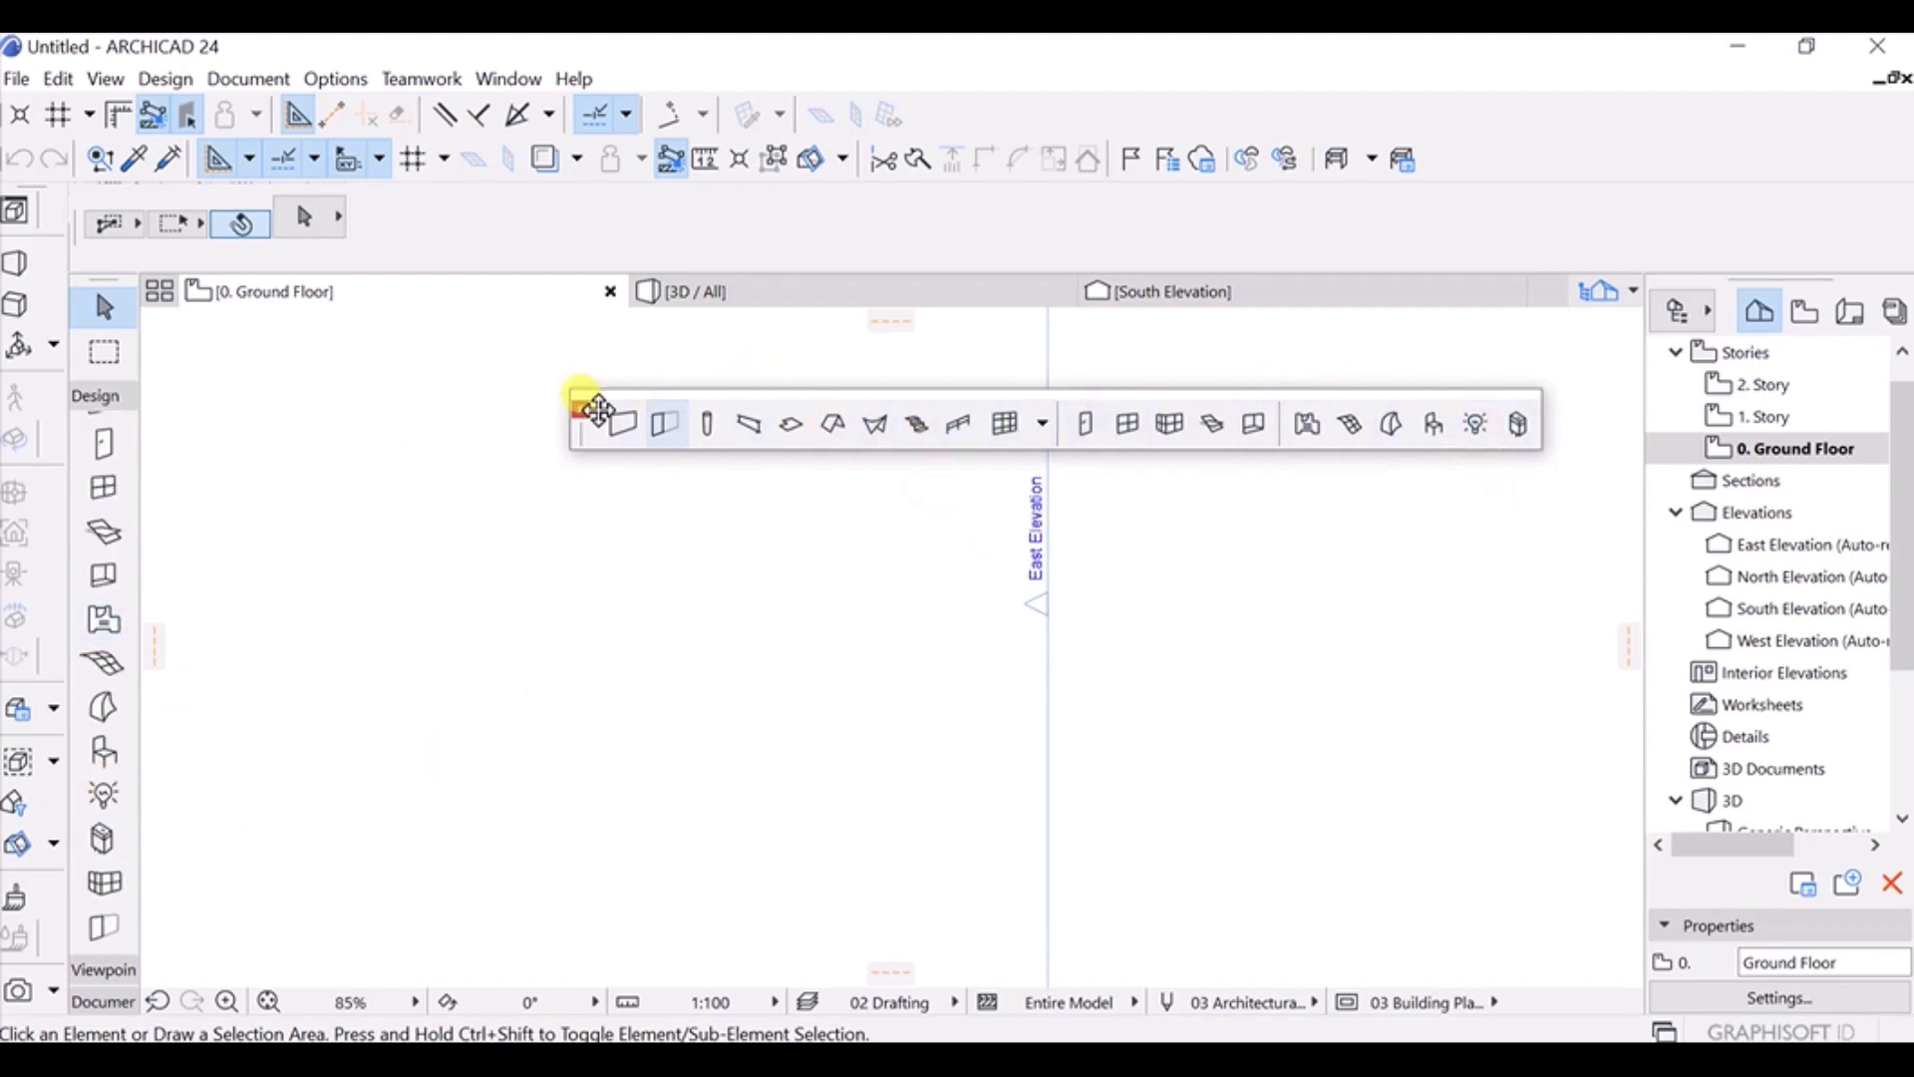
left_click(583, 409)
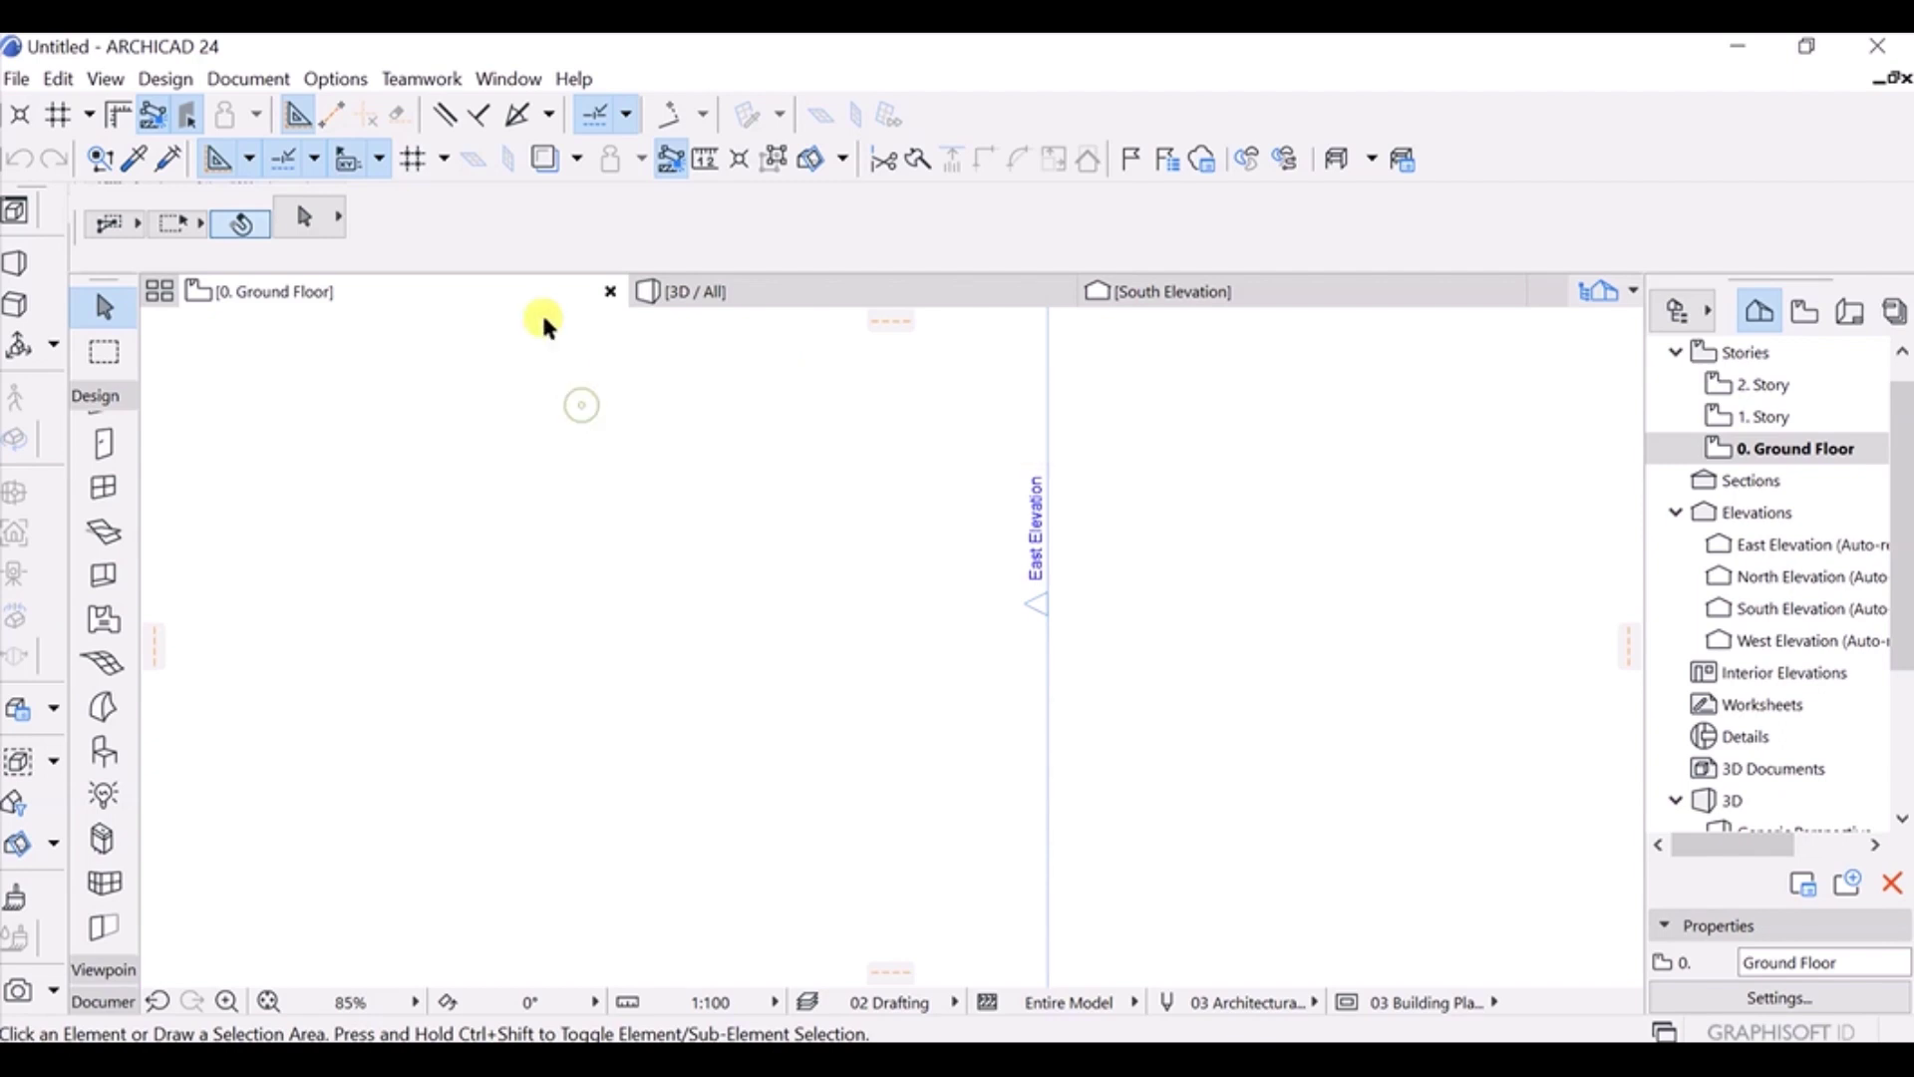
Hide the Drafting Aids toolbar through Window > Toolbars.
left_click(507, 79)
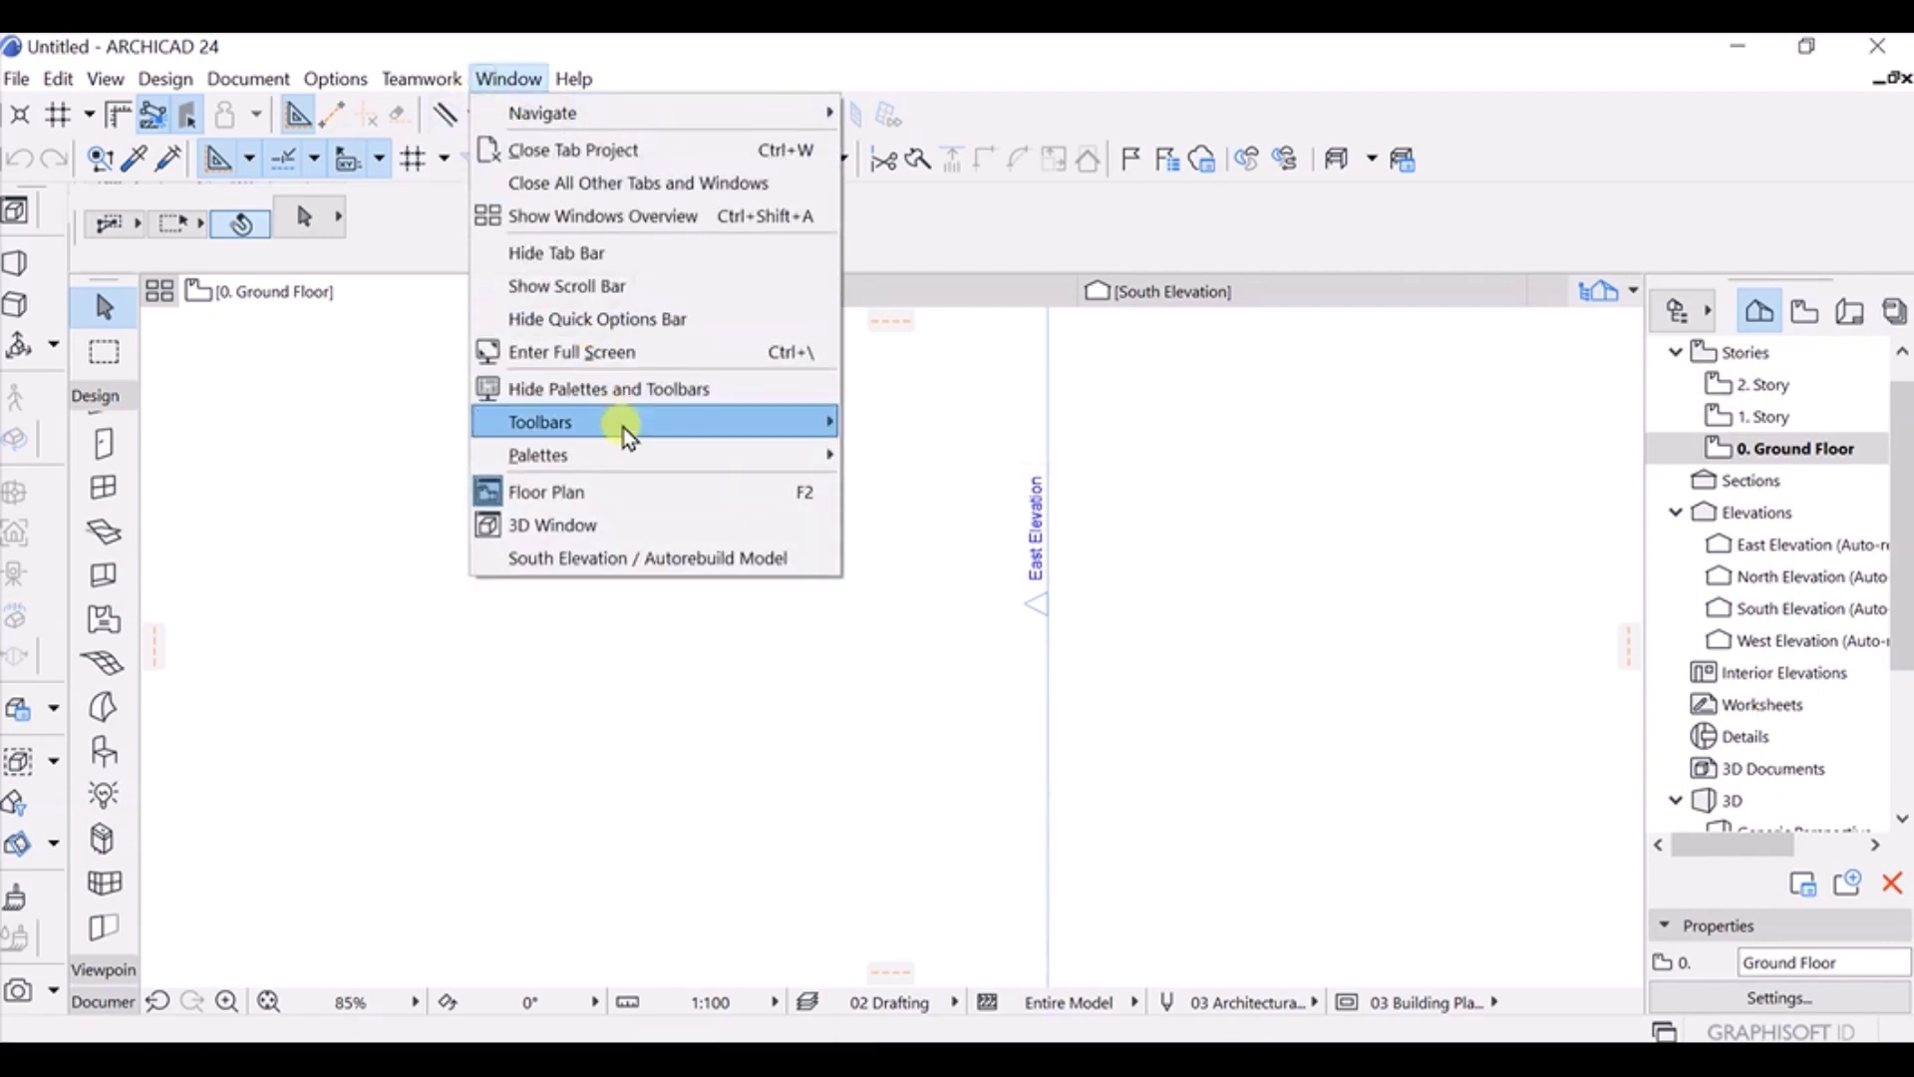
mouse_move(624, 423)
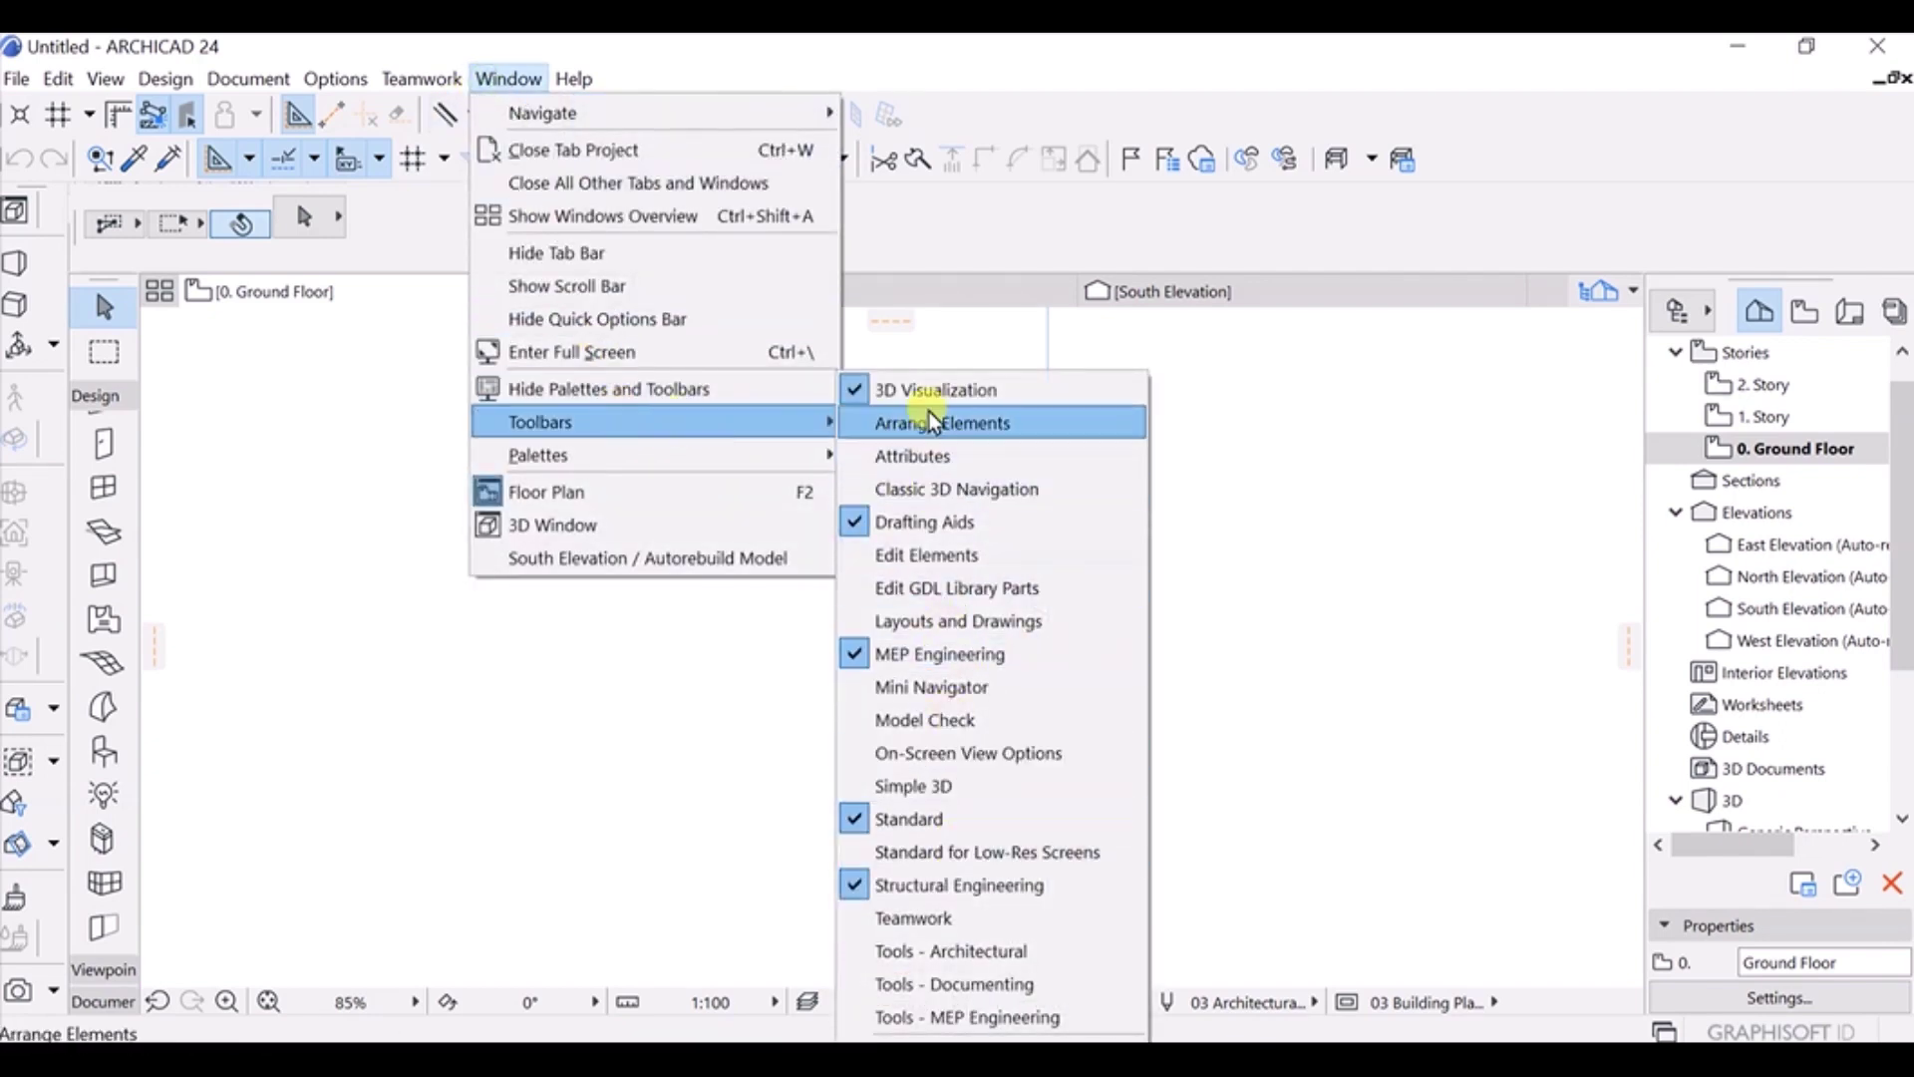
left_click(967, 654)
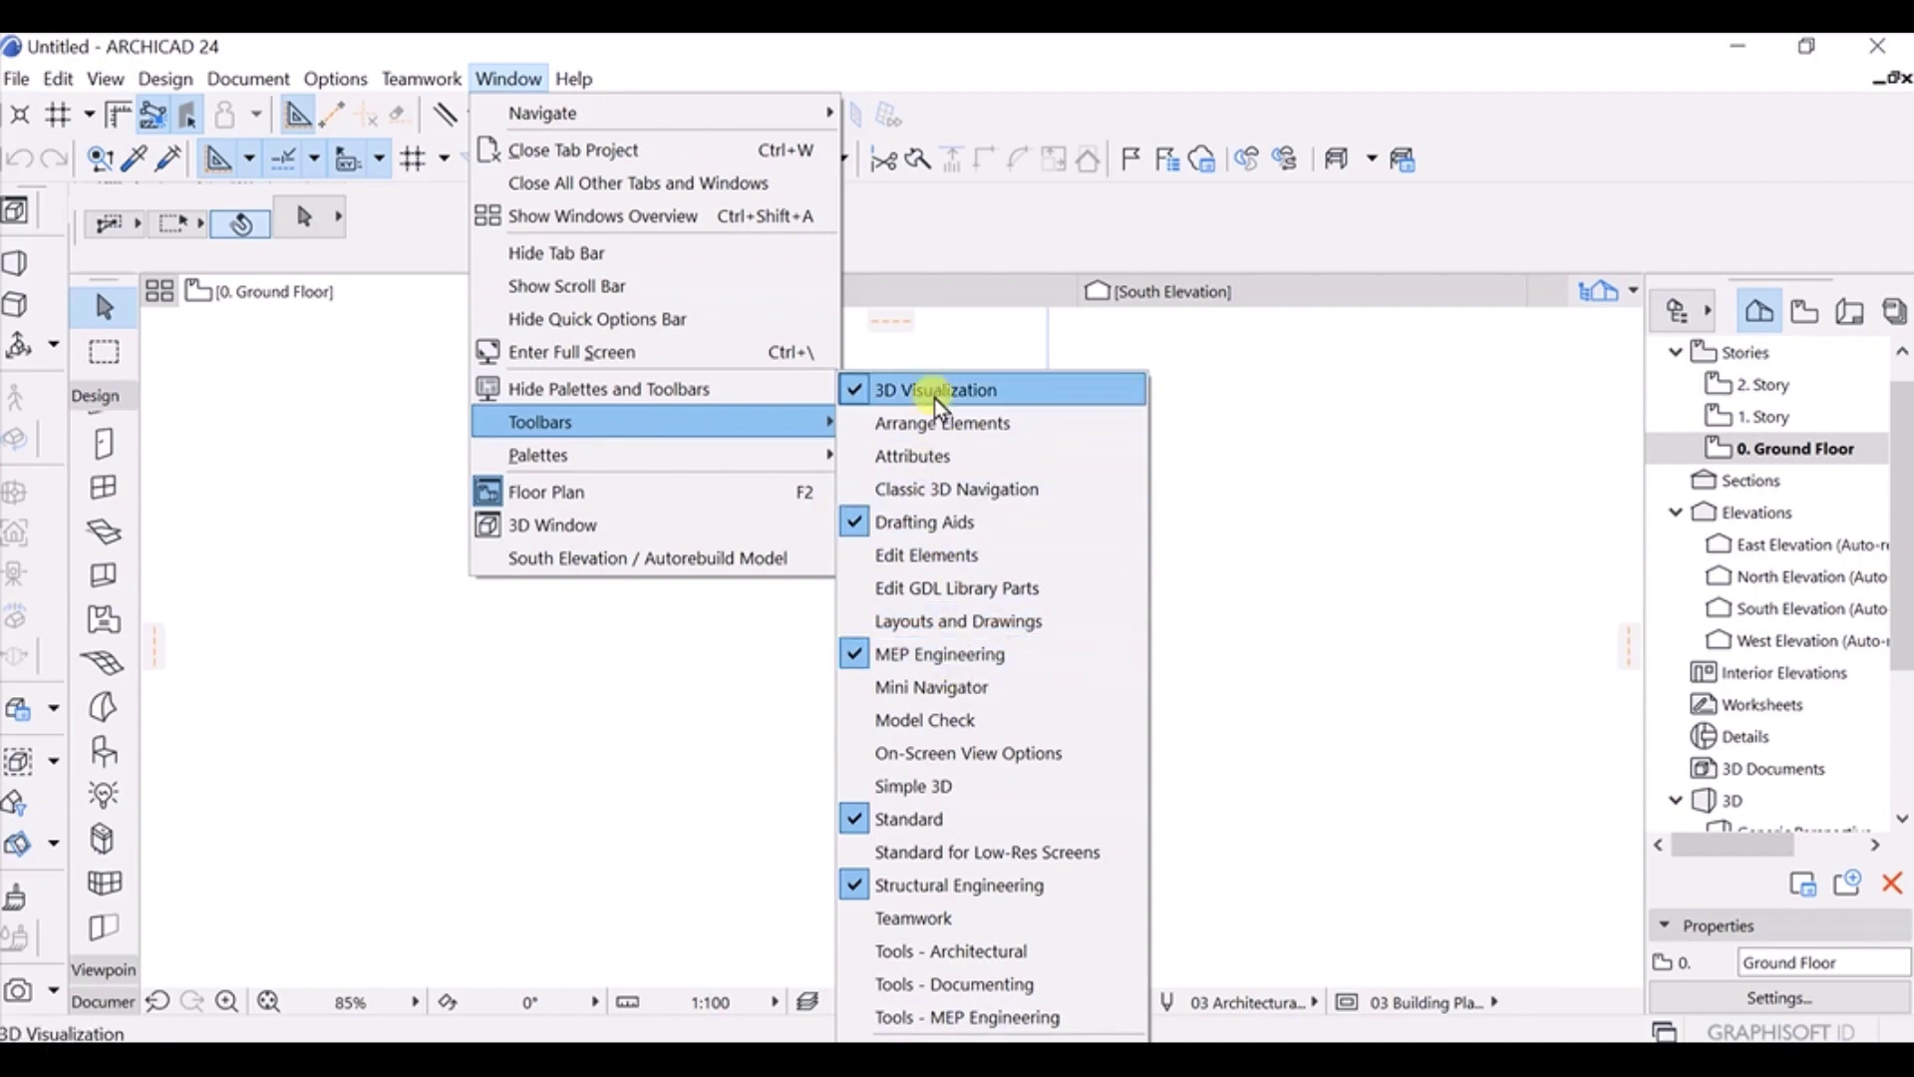
left_click(875, 522)
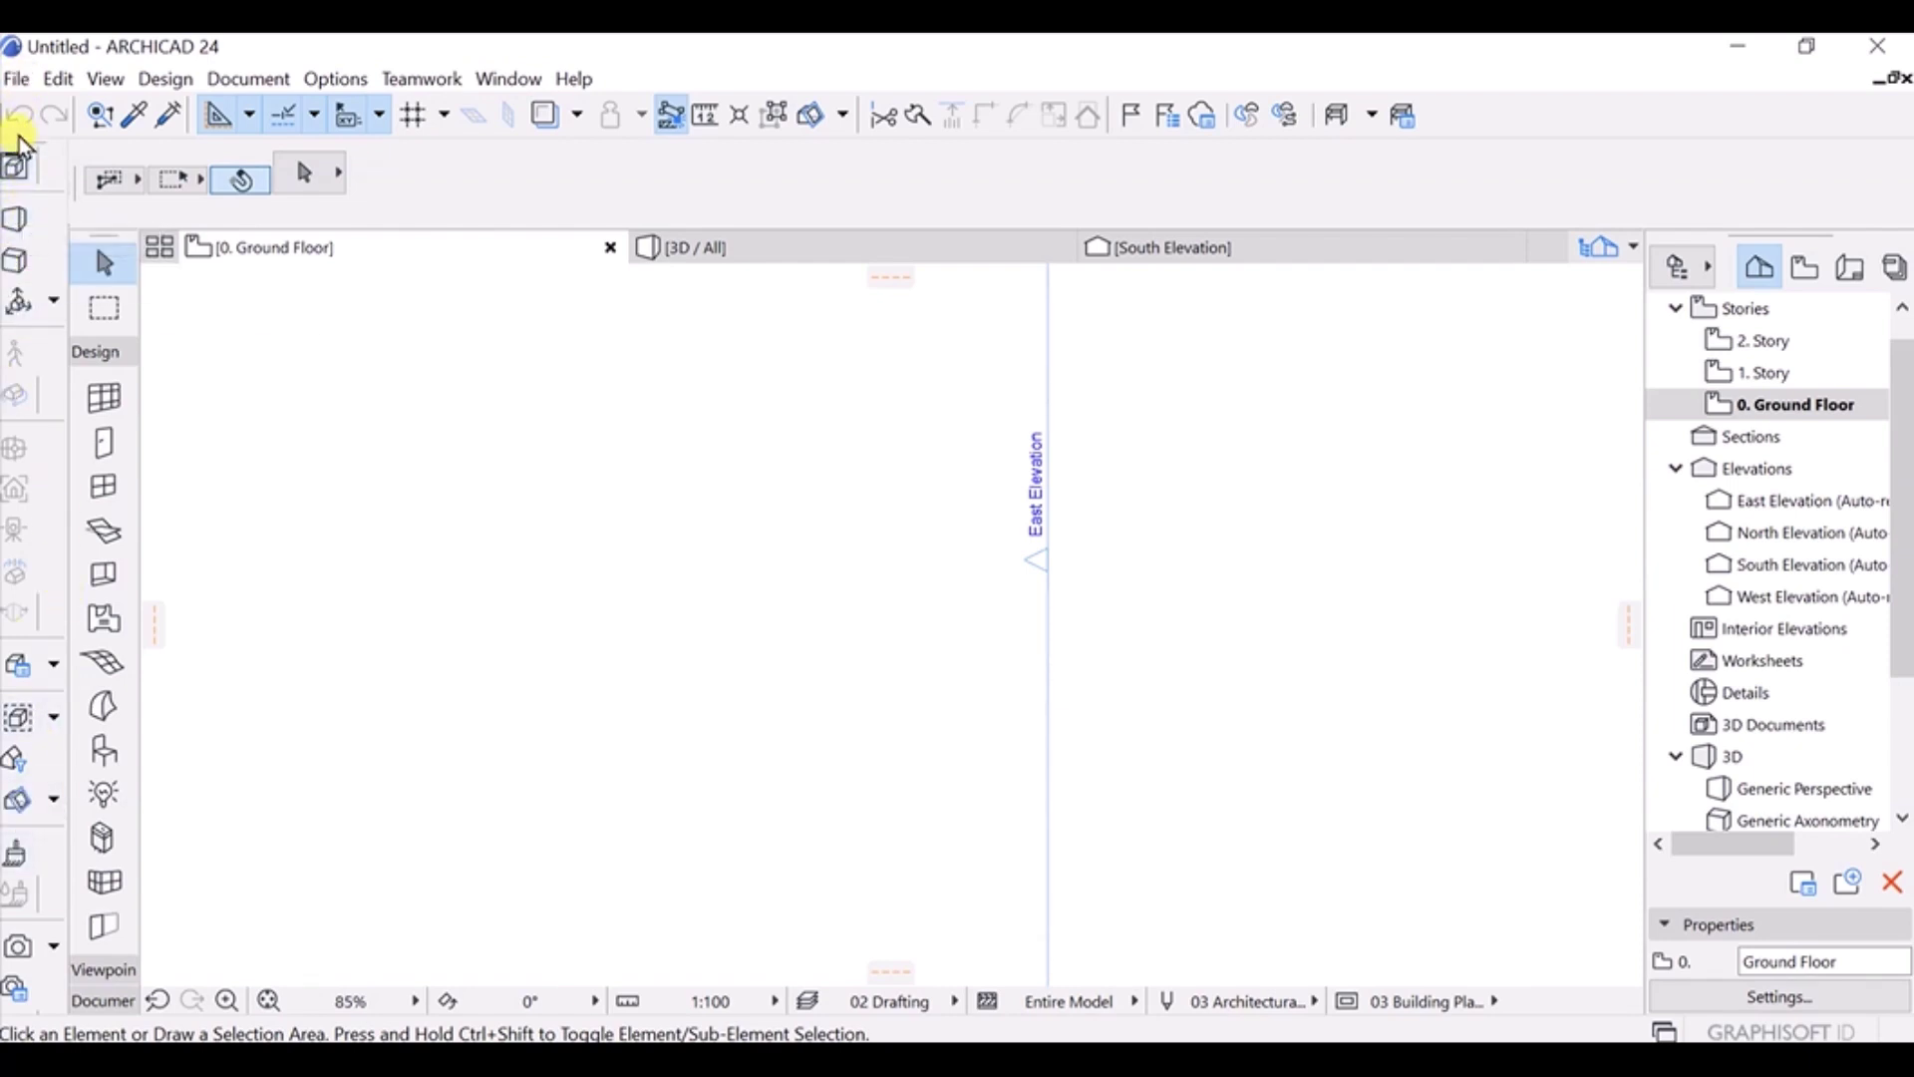
left_click_drag(17, 137, 516, 439)
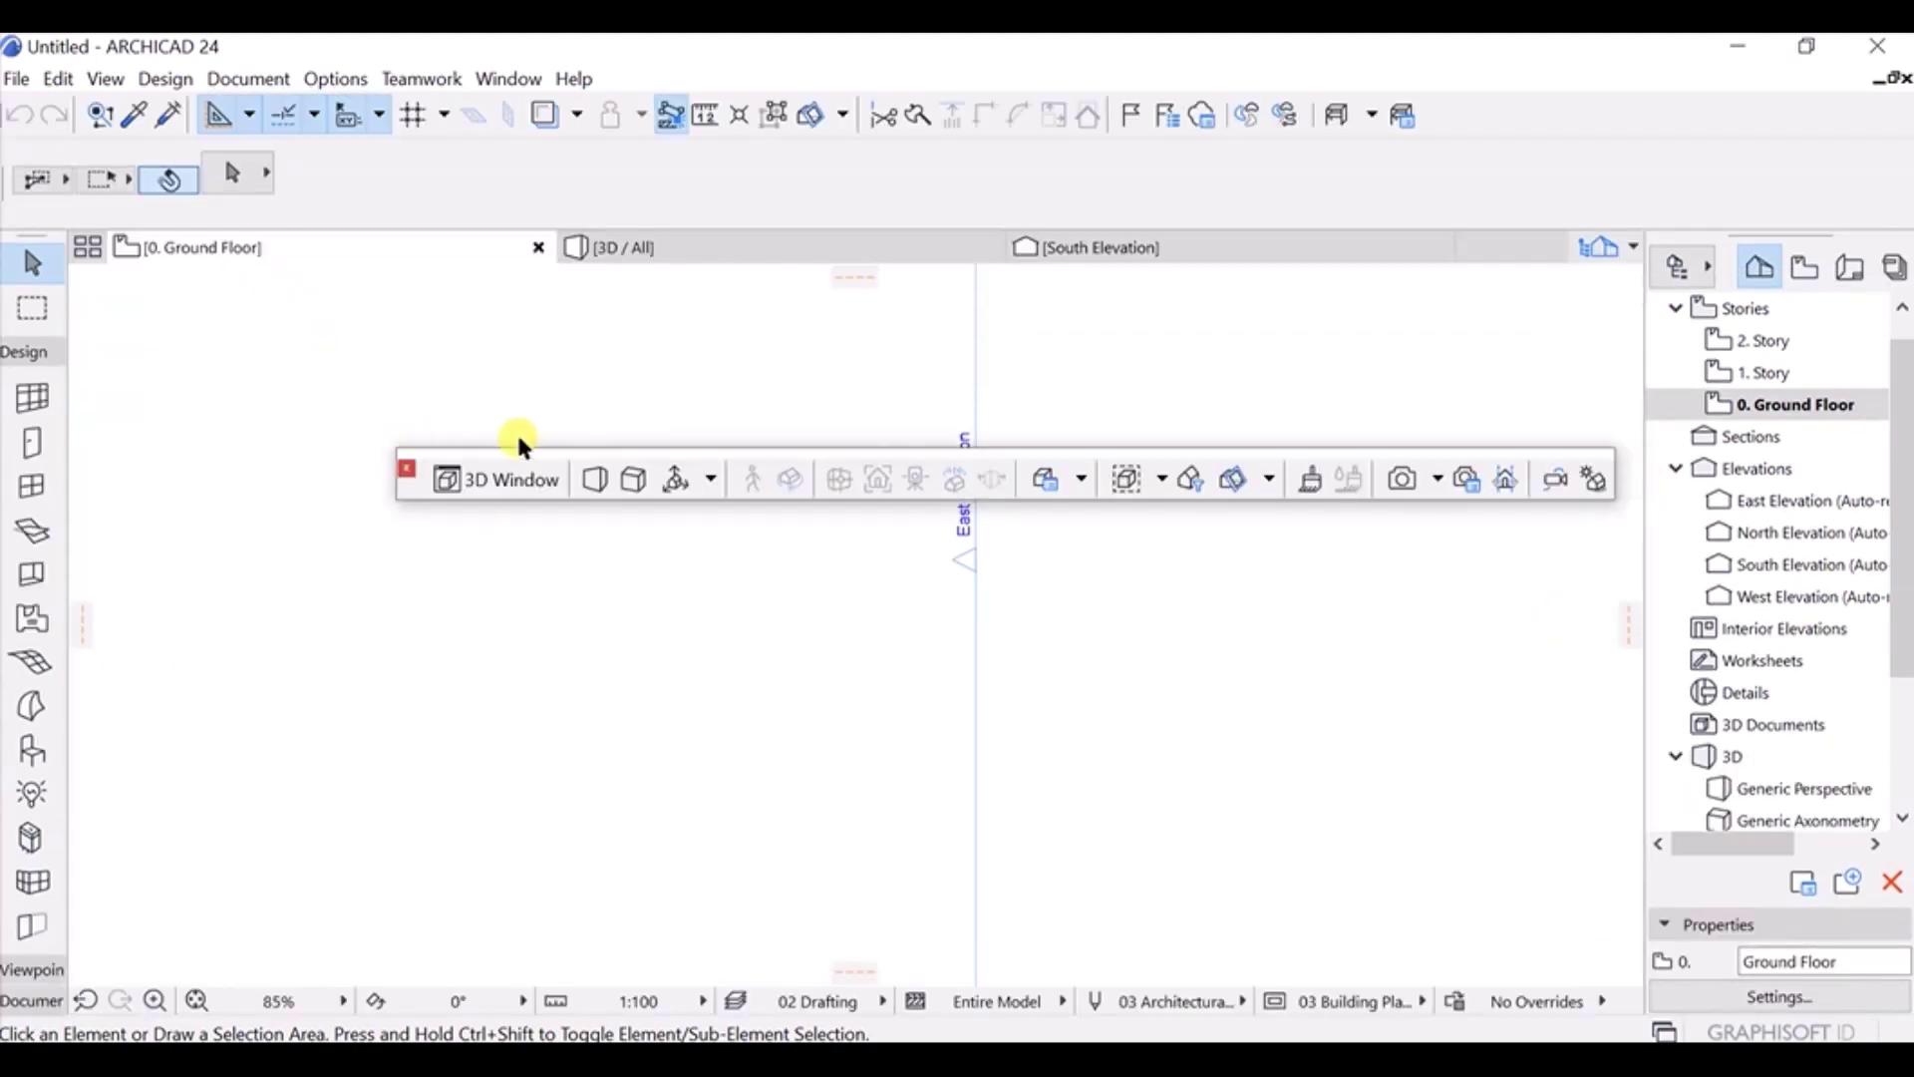
left_click(410, 474)
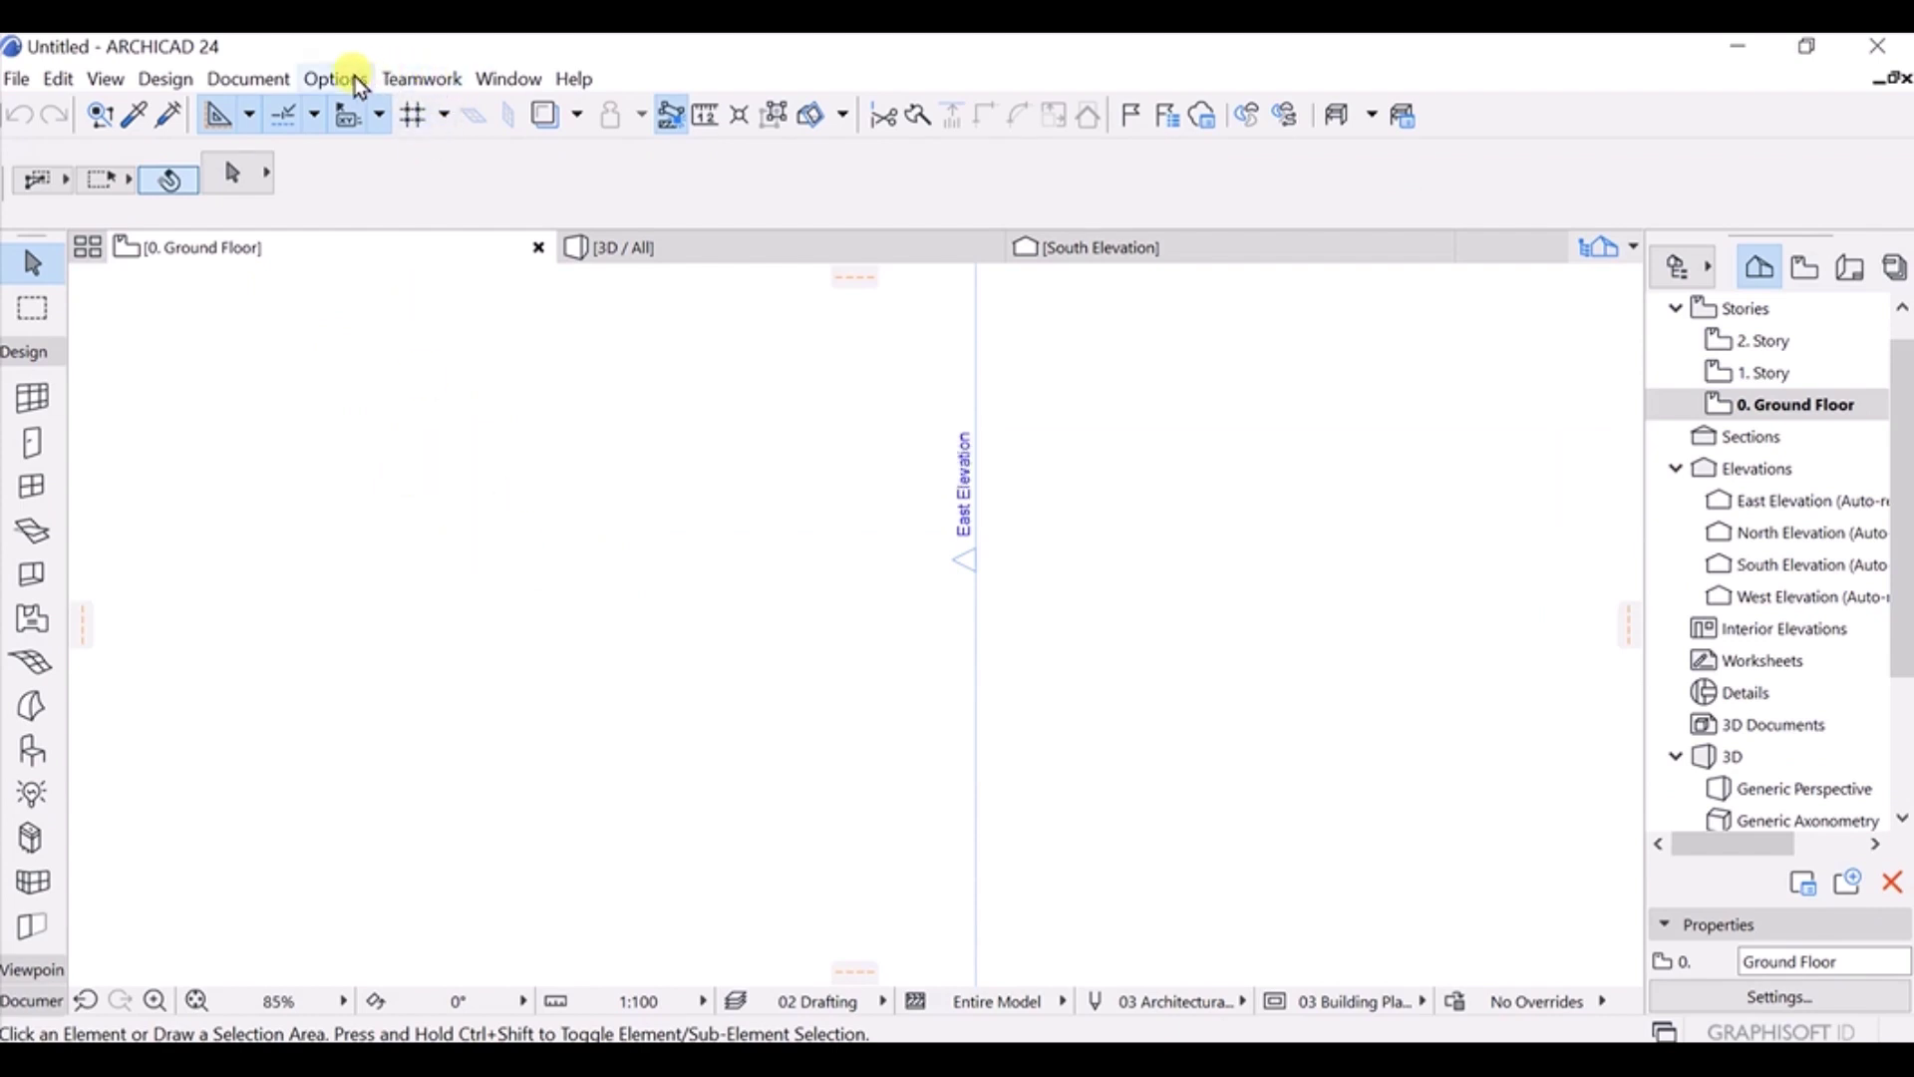
left_click(508, 78)
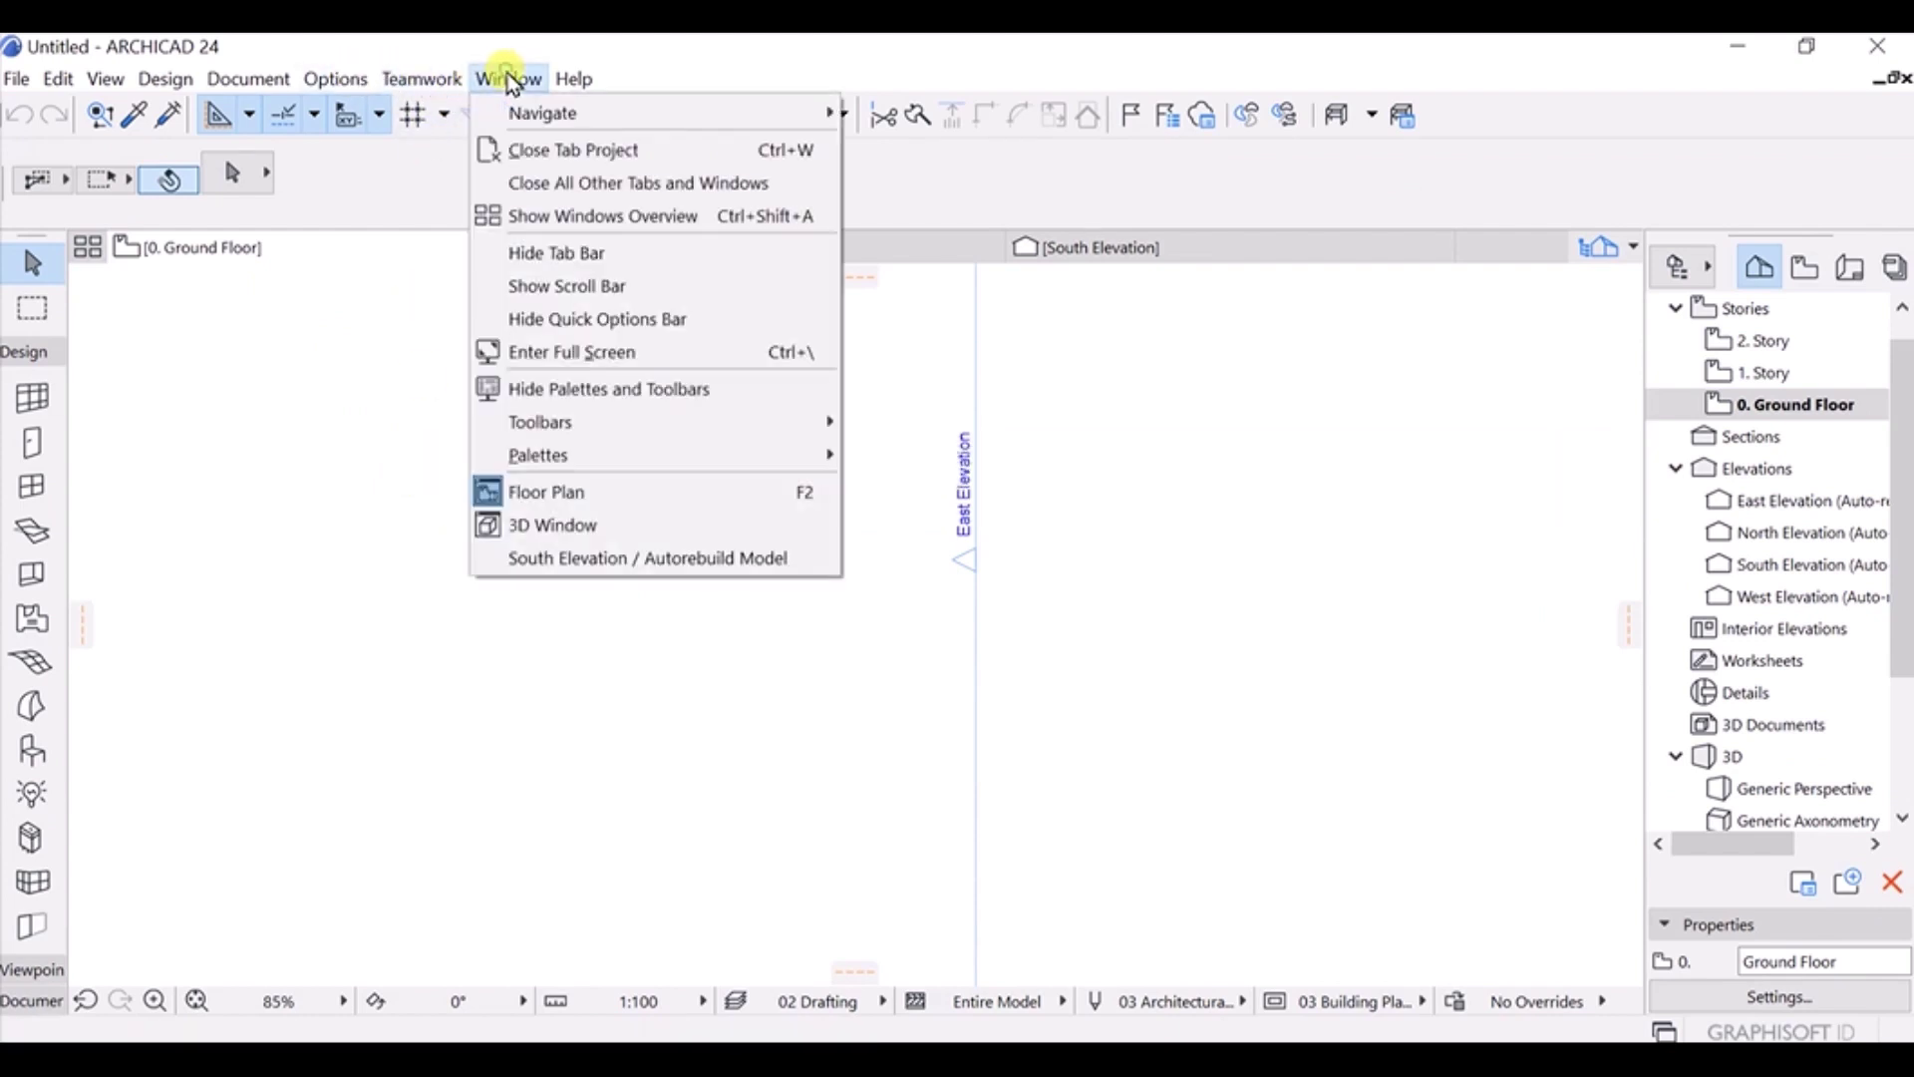
mouse_move(602, 432)
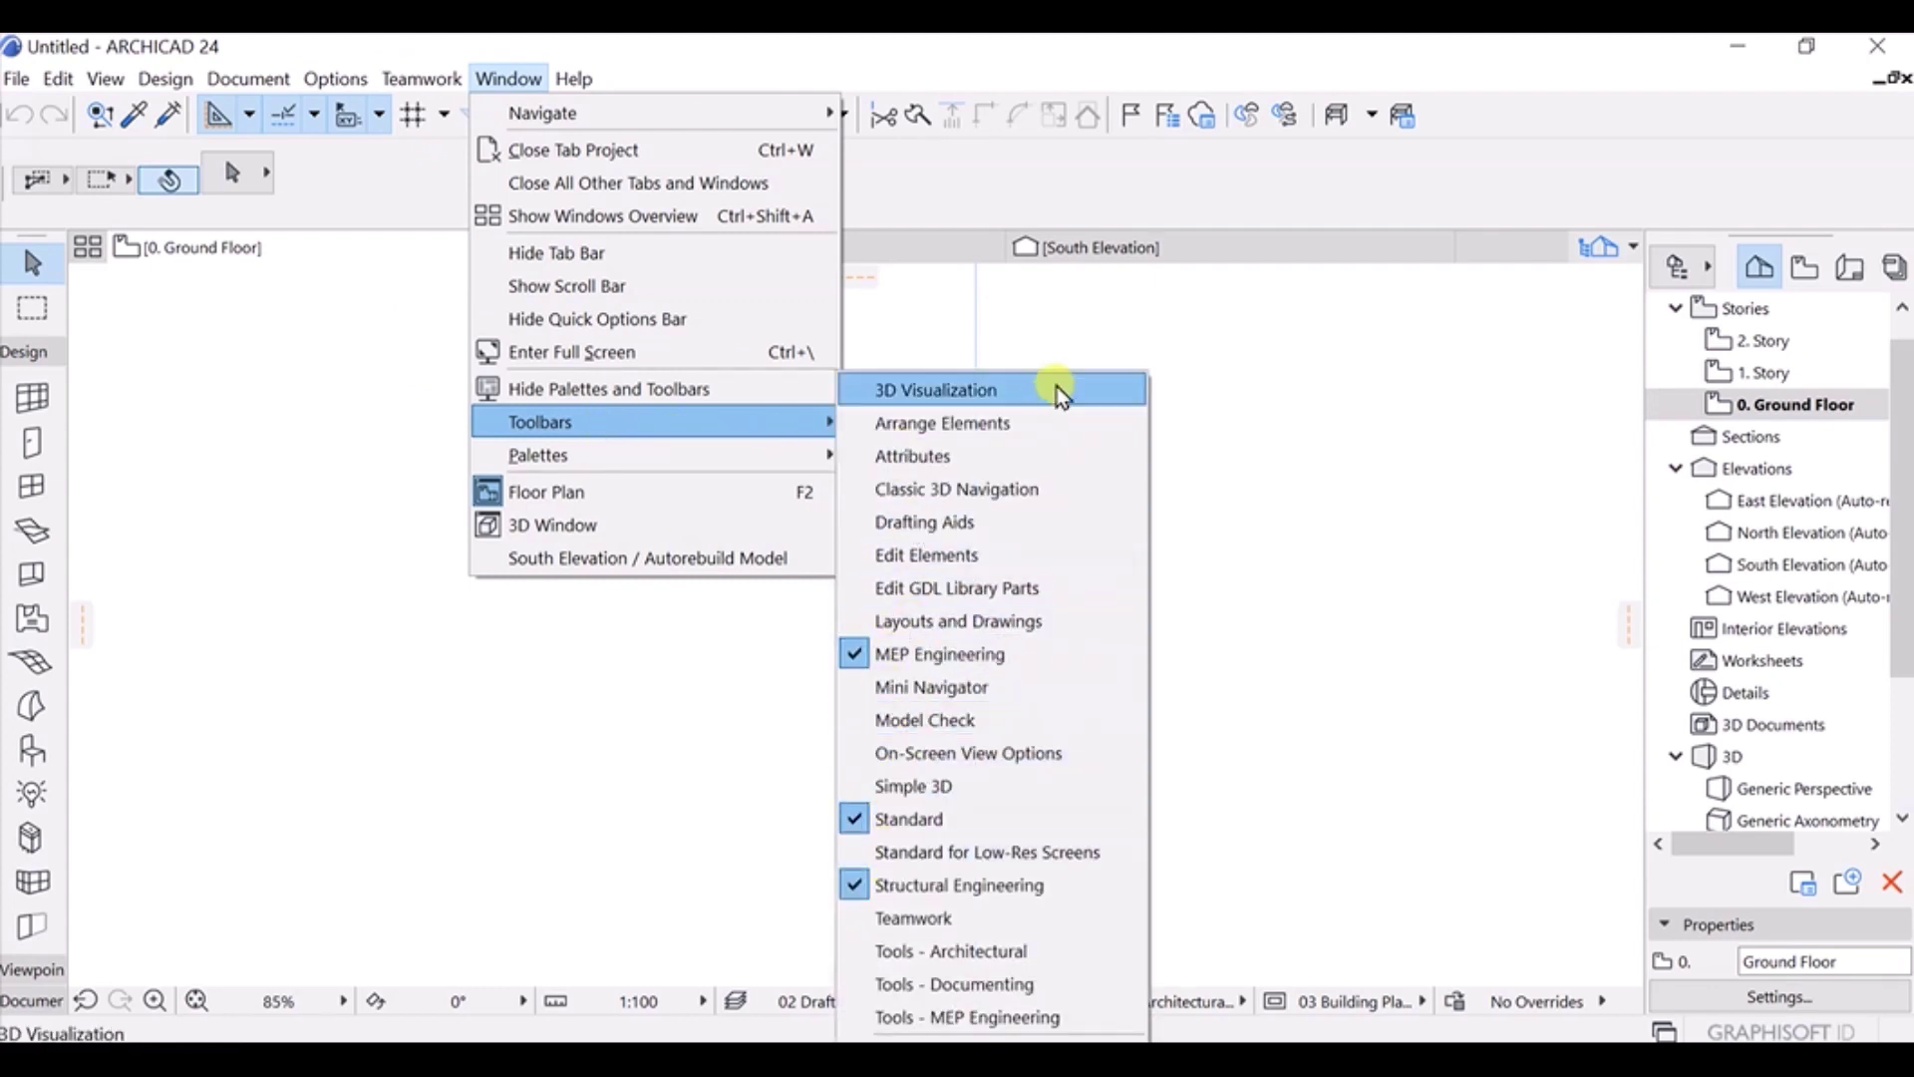
left_click(1198, 320)
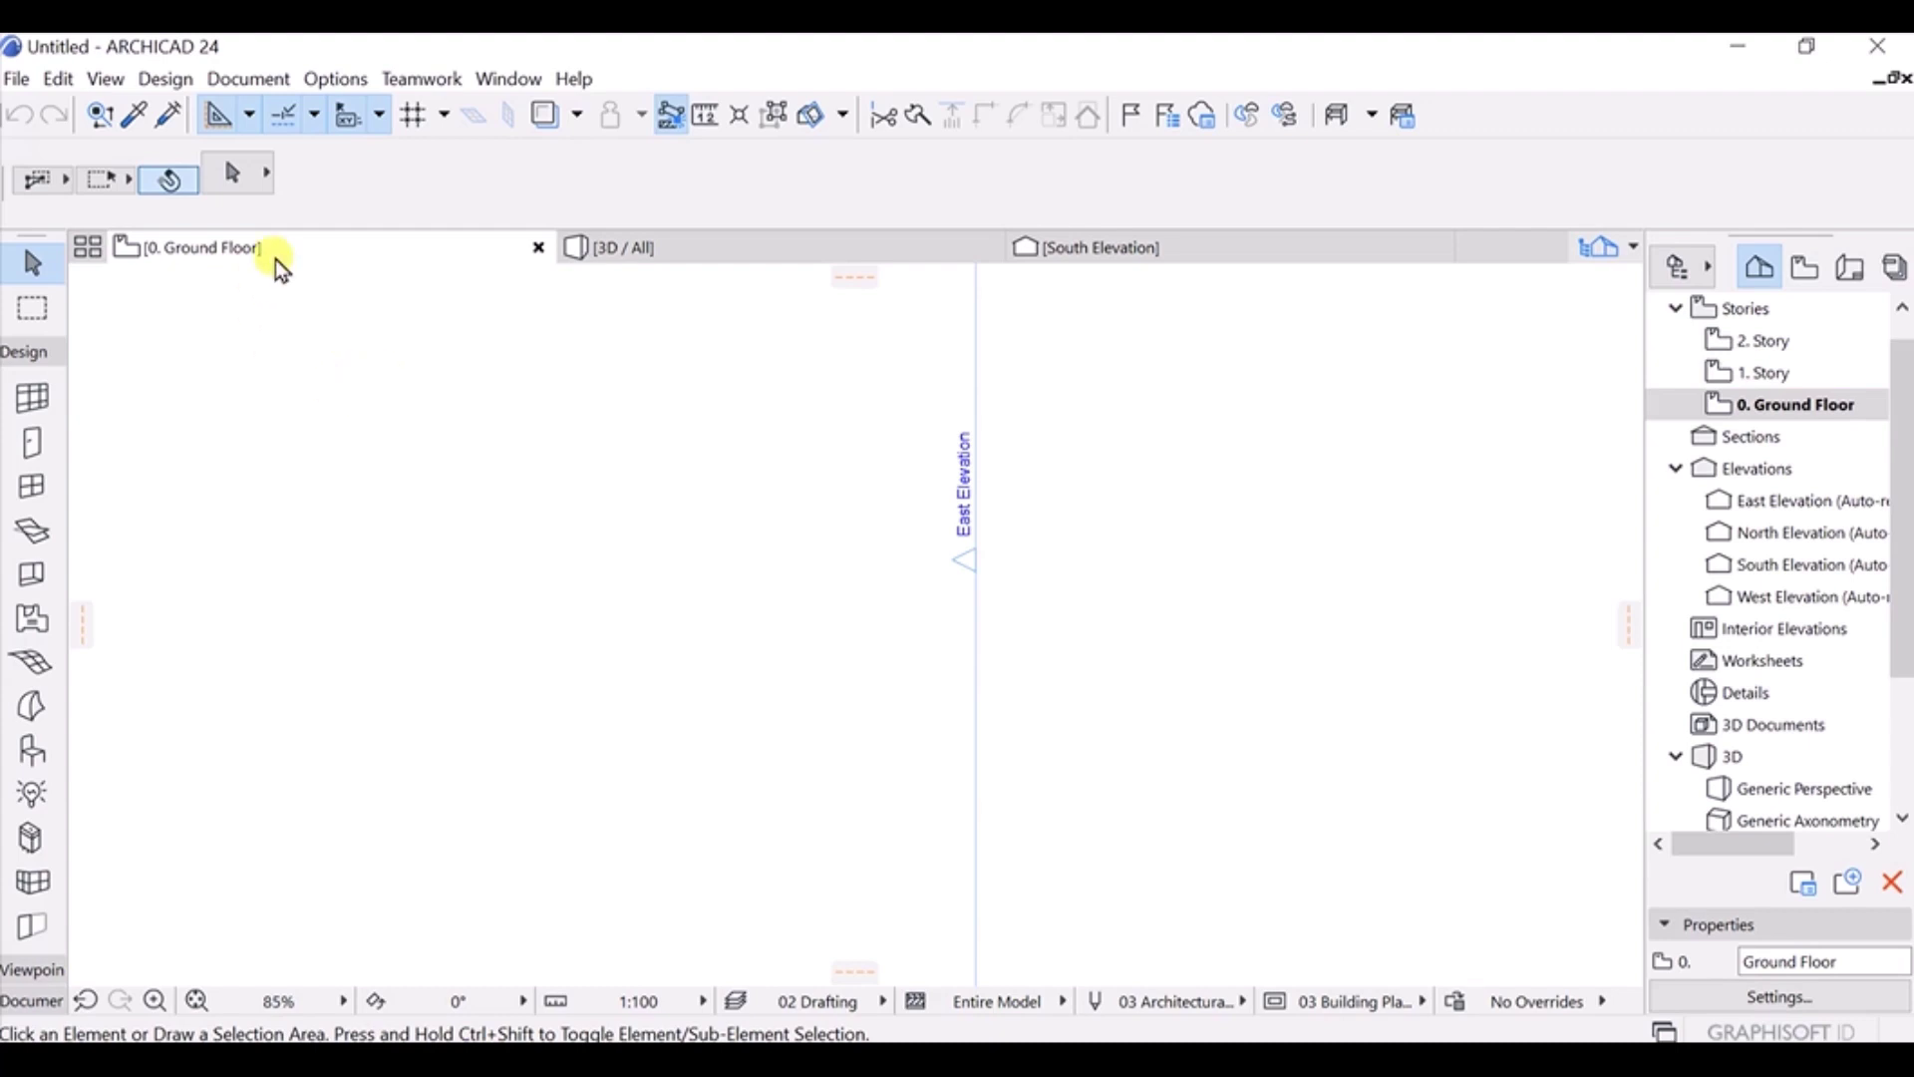
Hide the Toolbox via Window > Palettes > Toolbox.
left_click(485, 81)
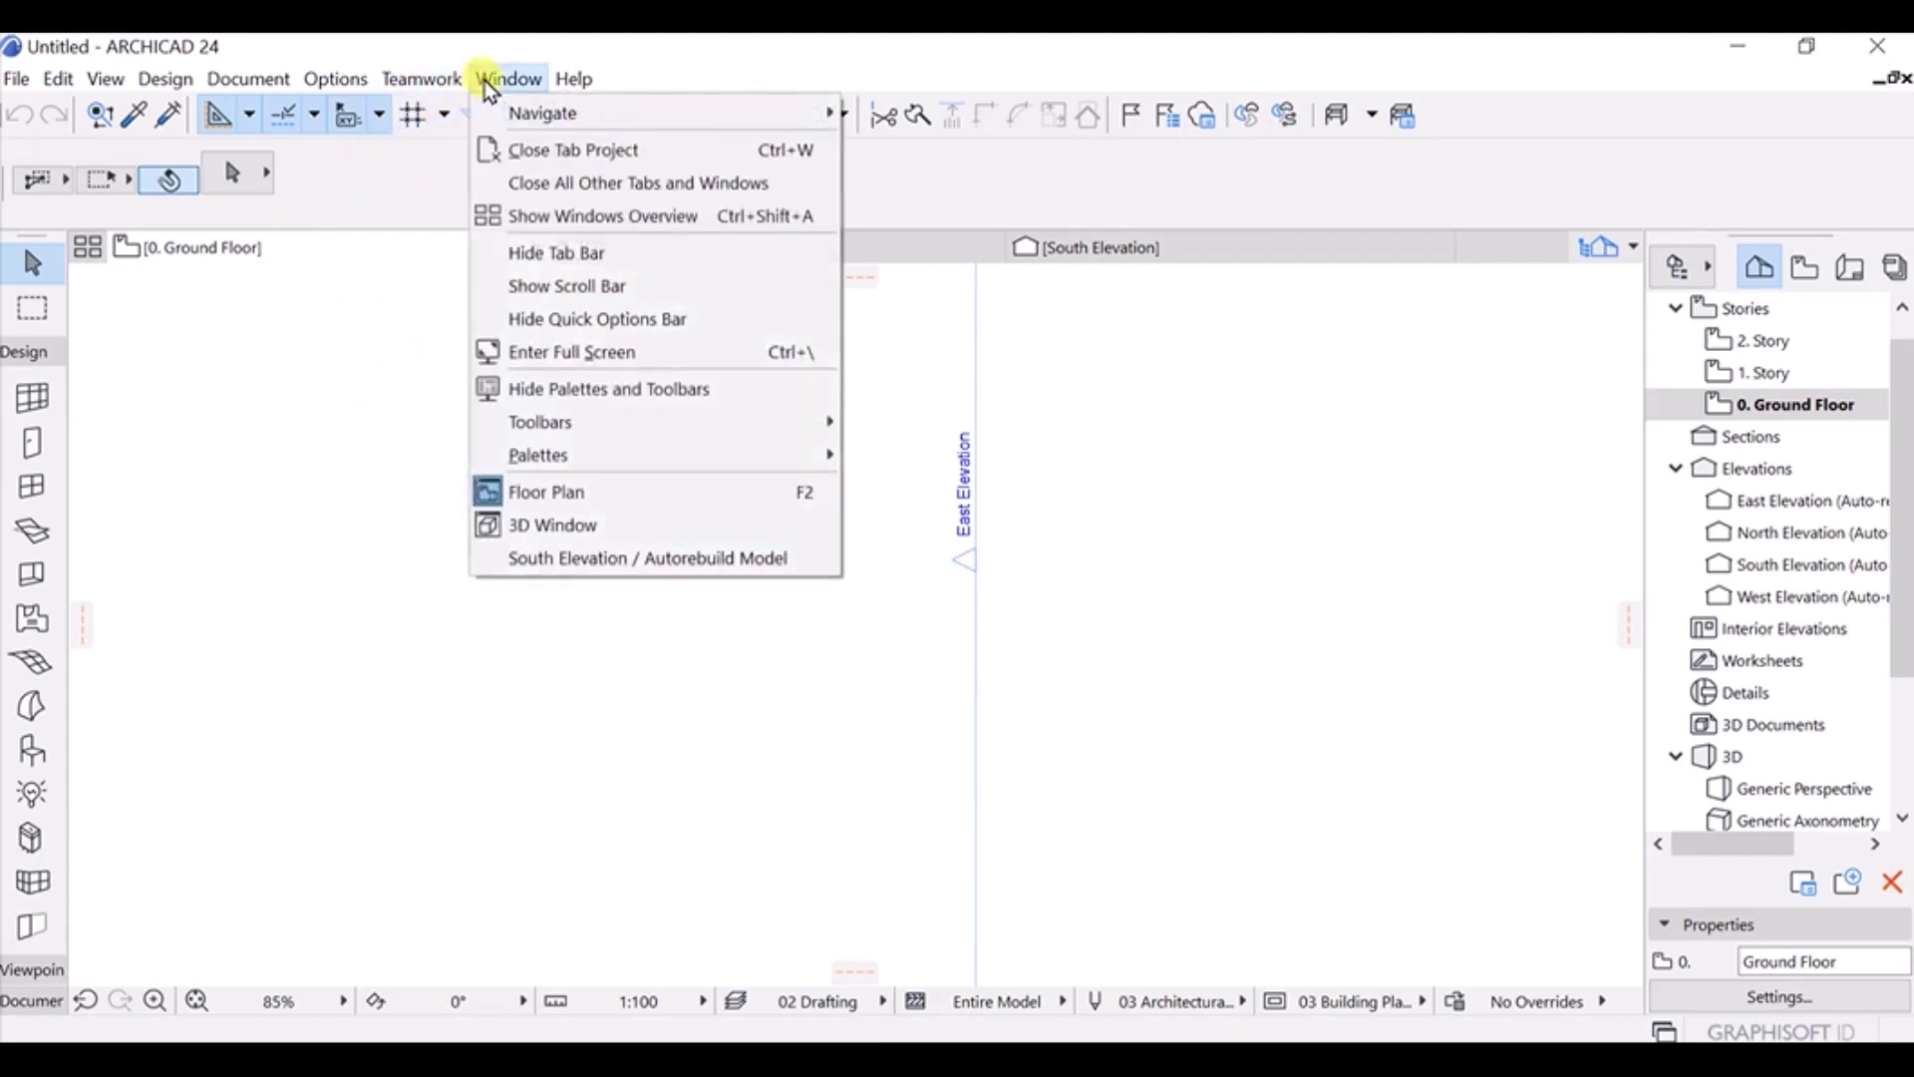
mouse_move(566, 456)
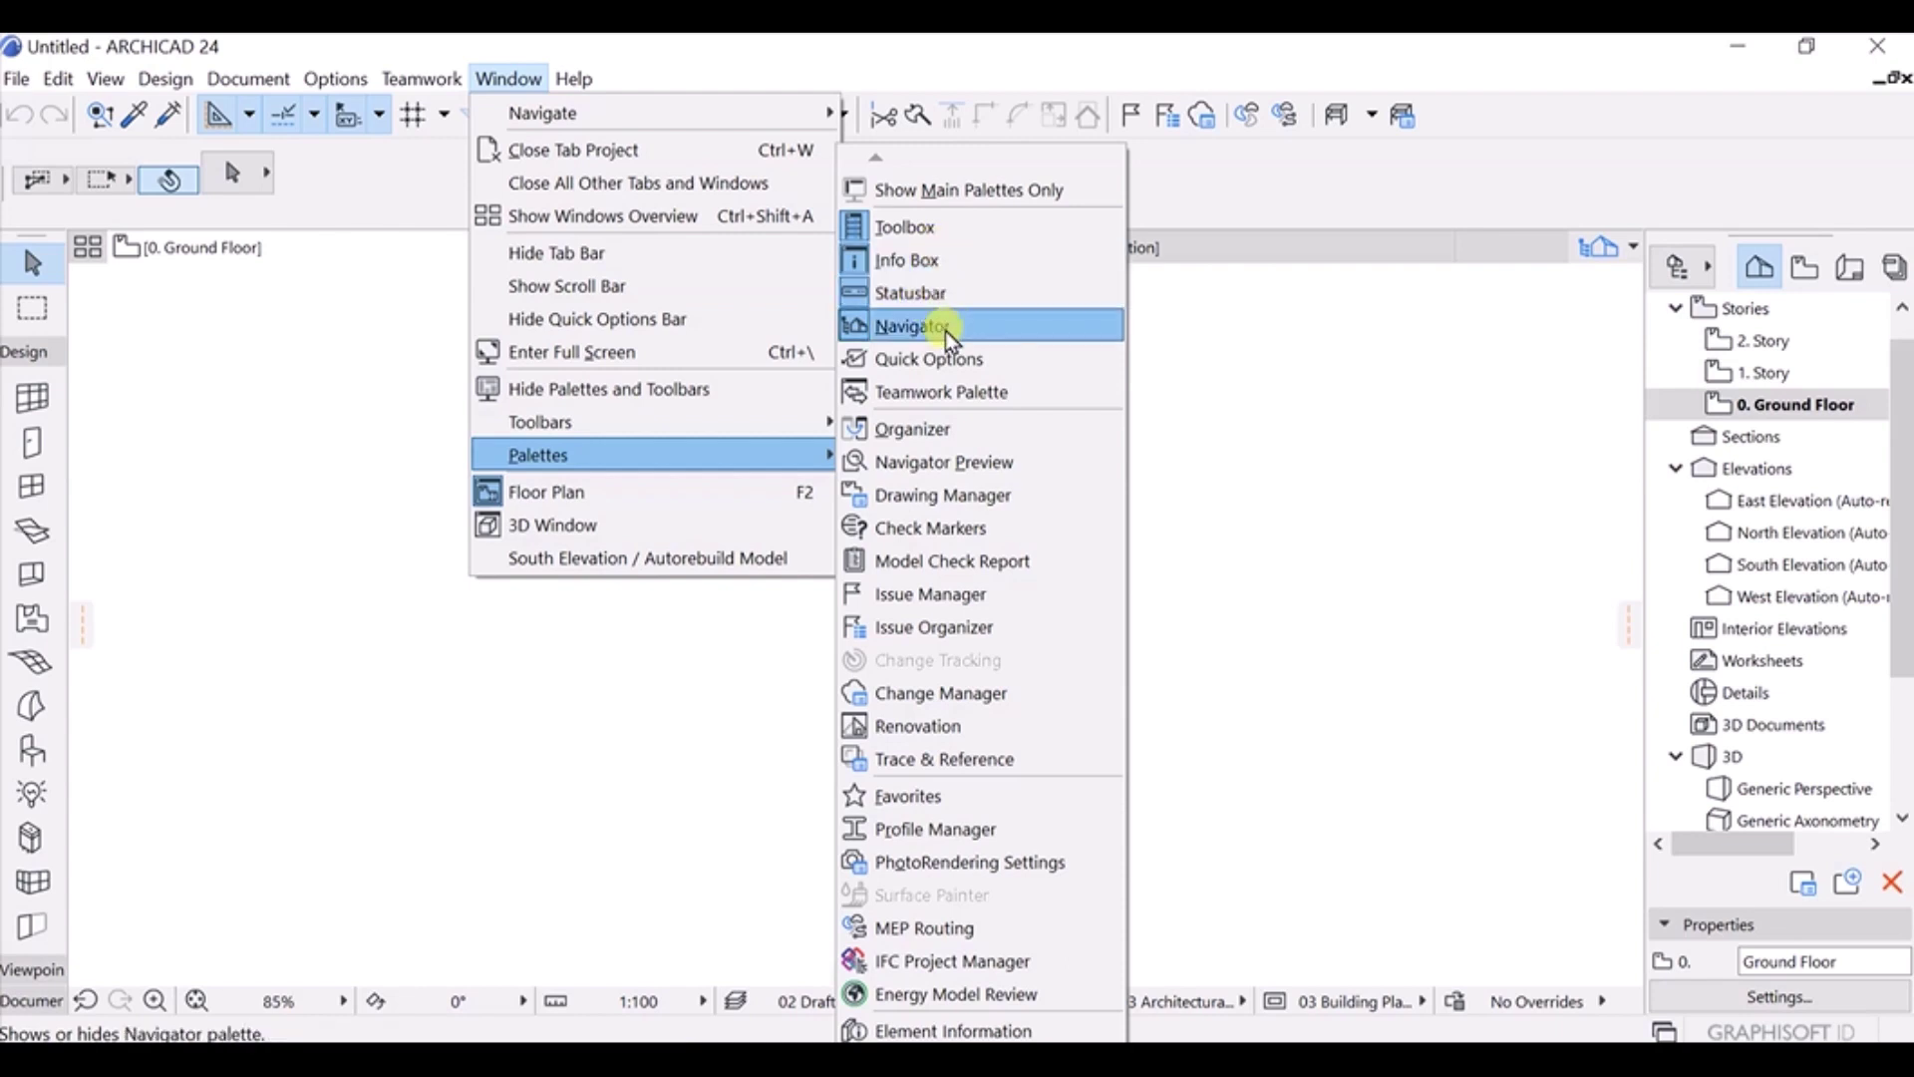
left_click(953, 236)
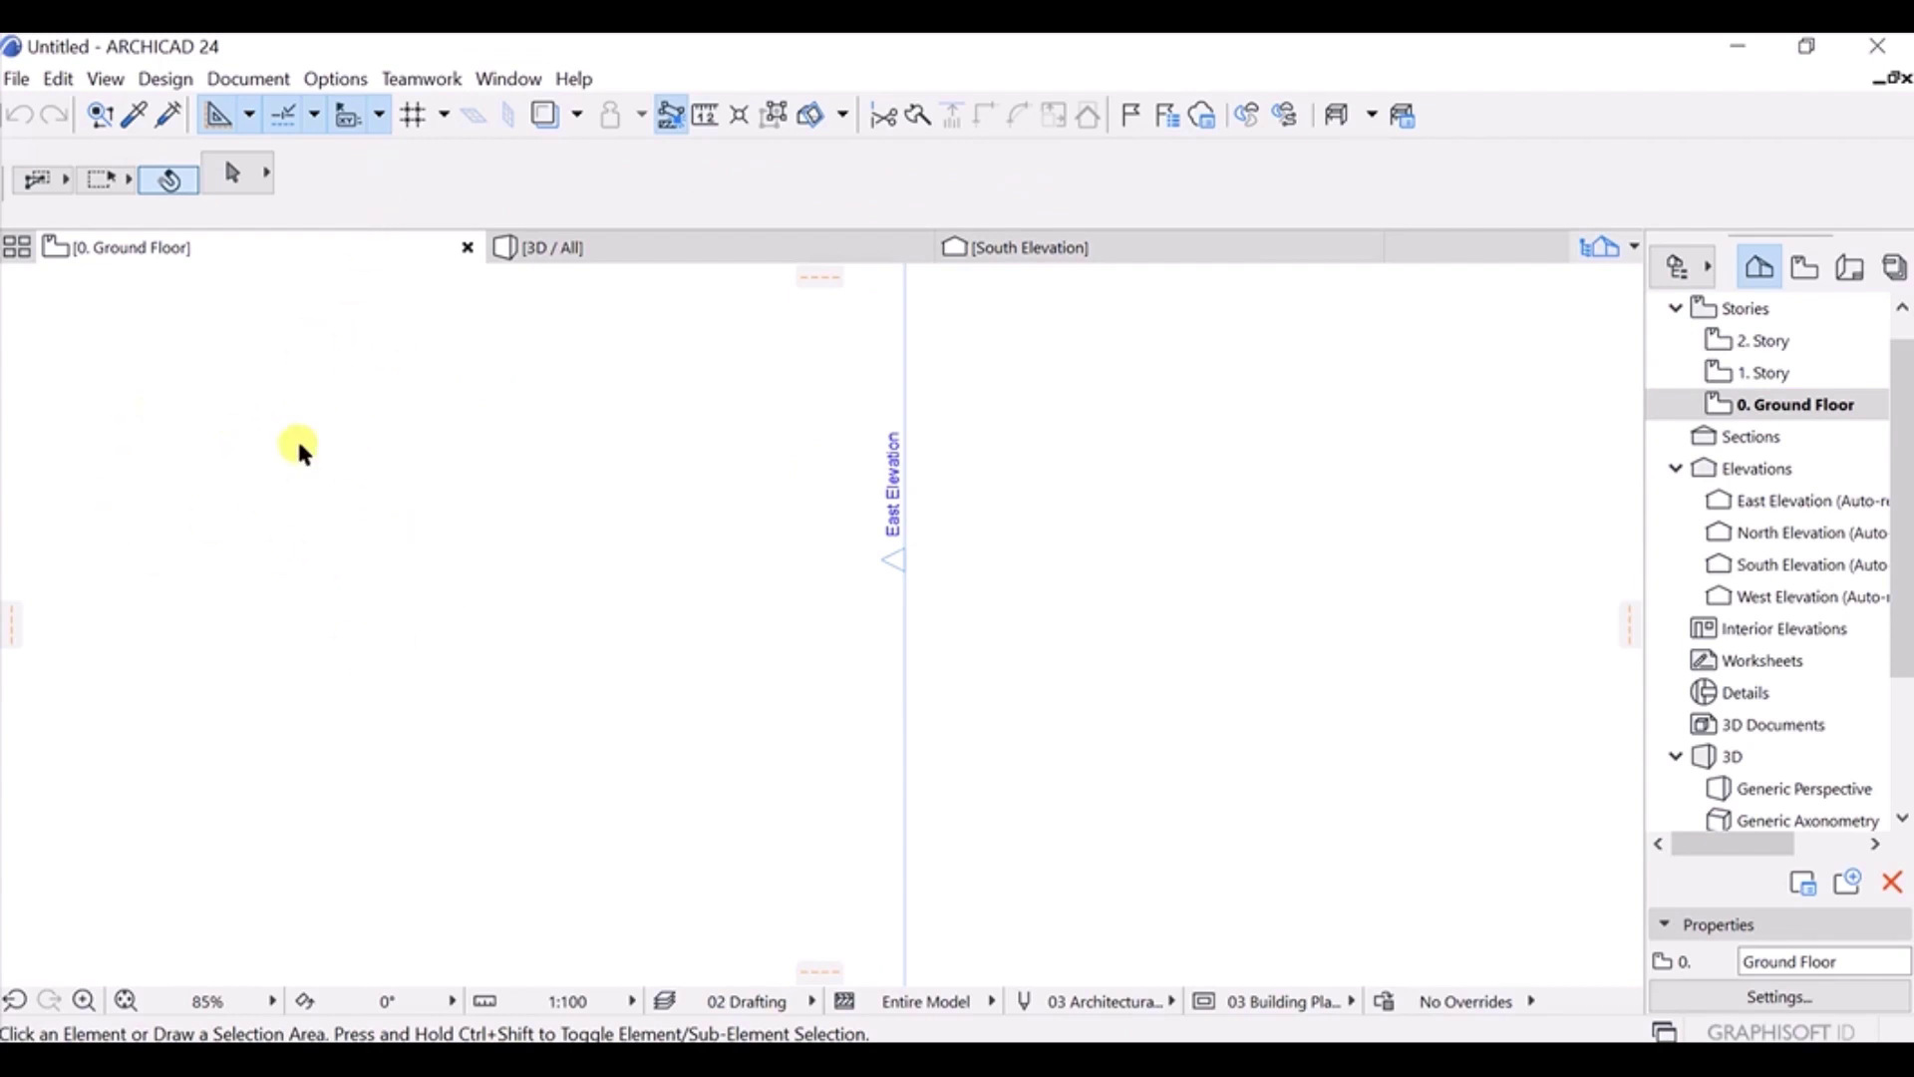
Reopen the Toolbox as a floating palette, move and resize it into columns, then close it.
left_click(528, 80)
mouse_move(612, 458)
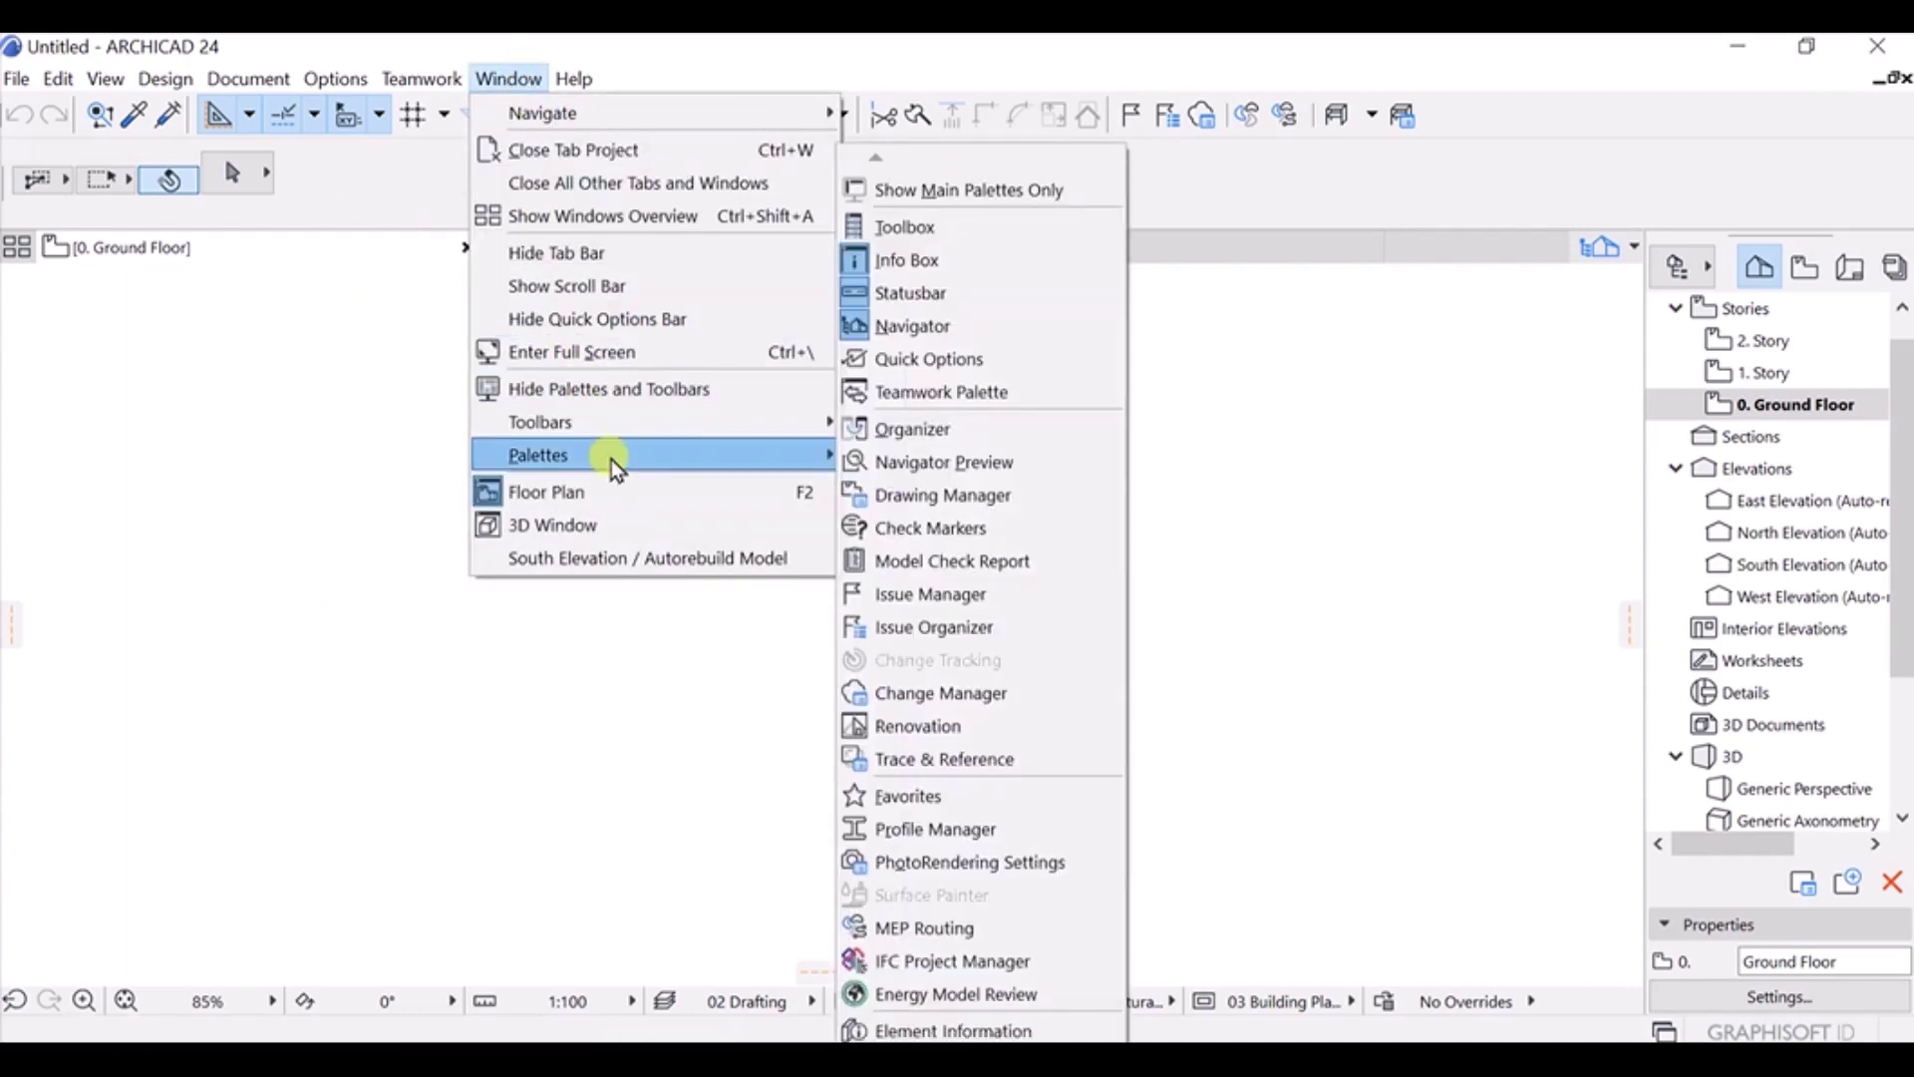
left_click(943, 229)
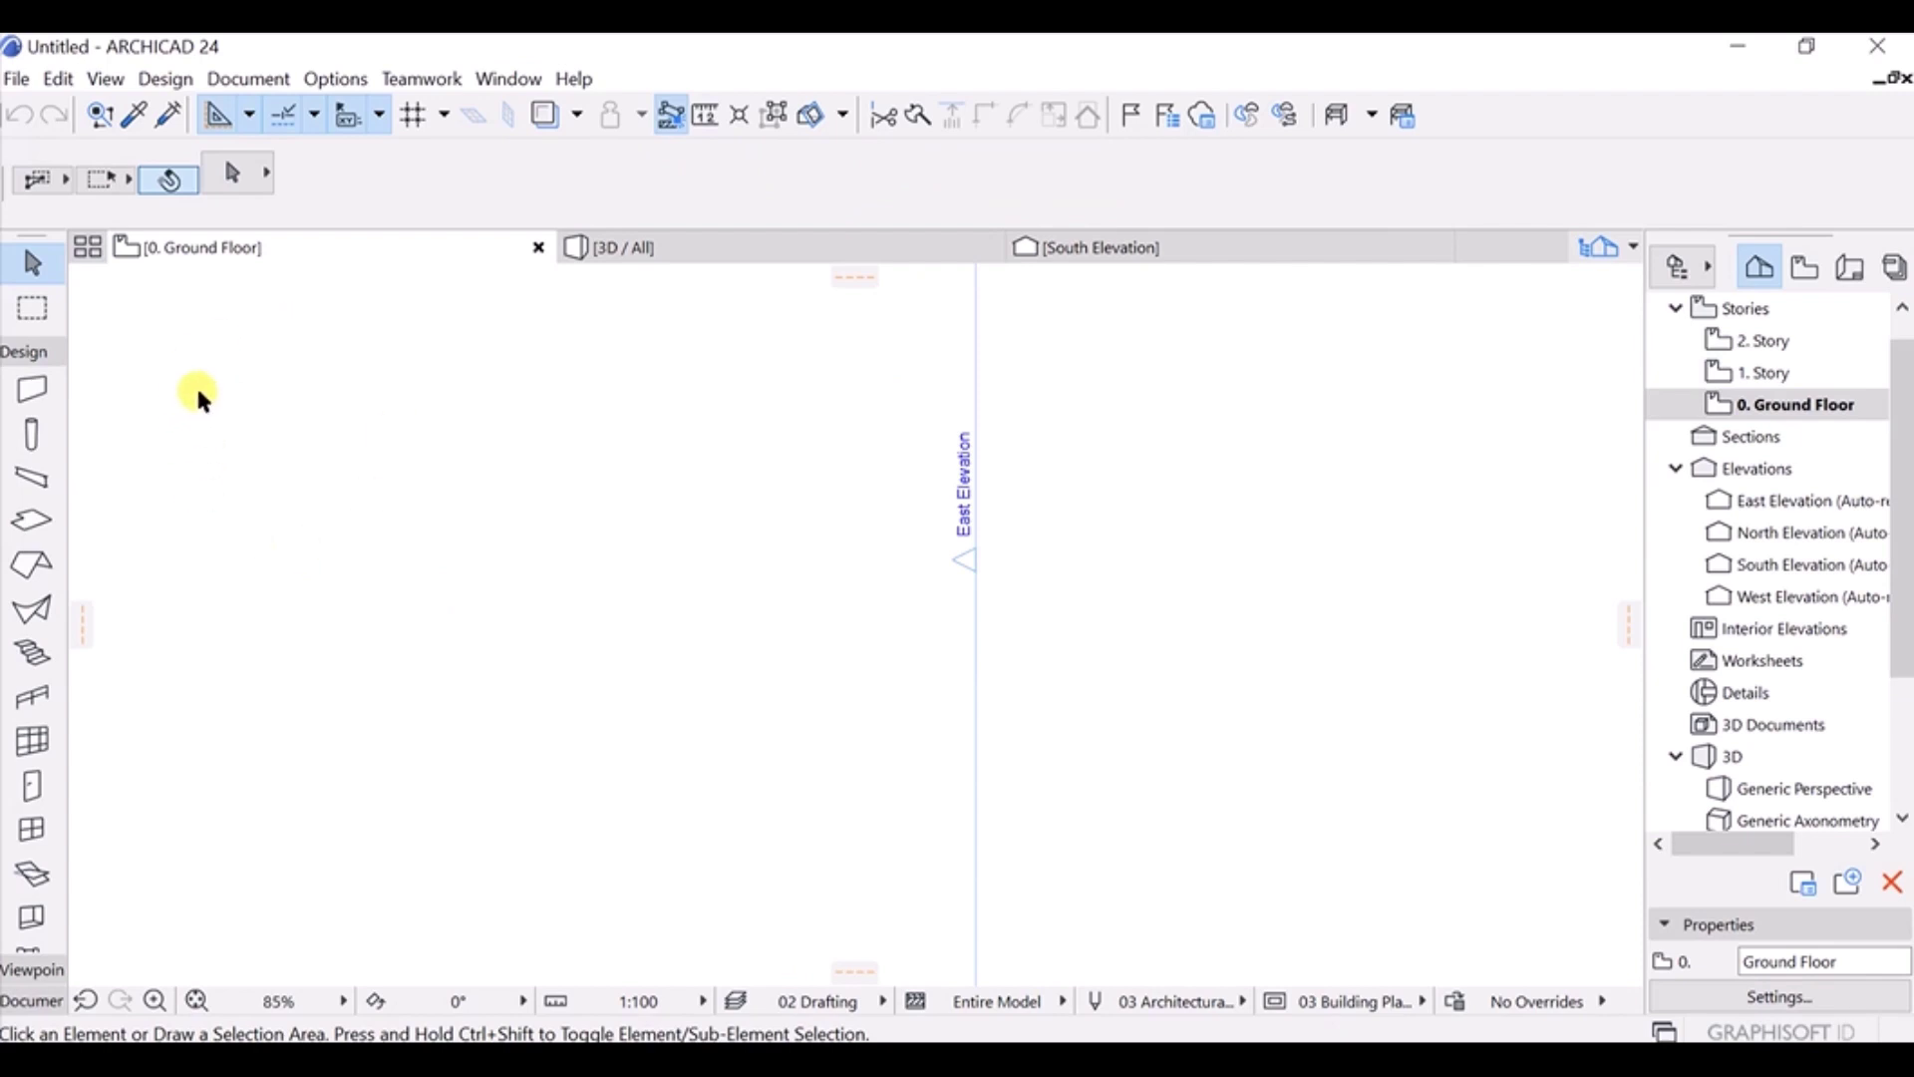
left_click_drag(40, 239, 282, 282)
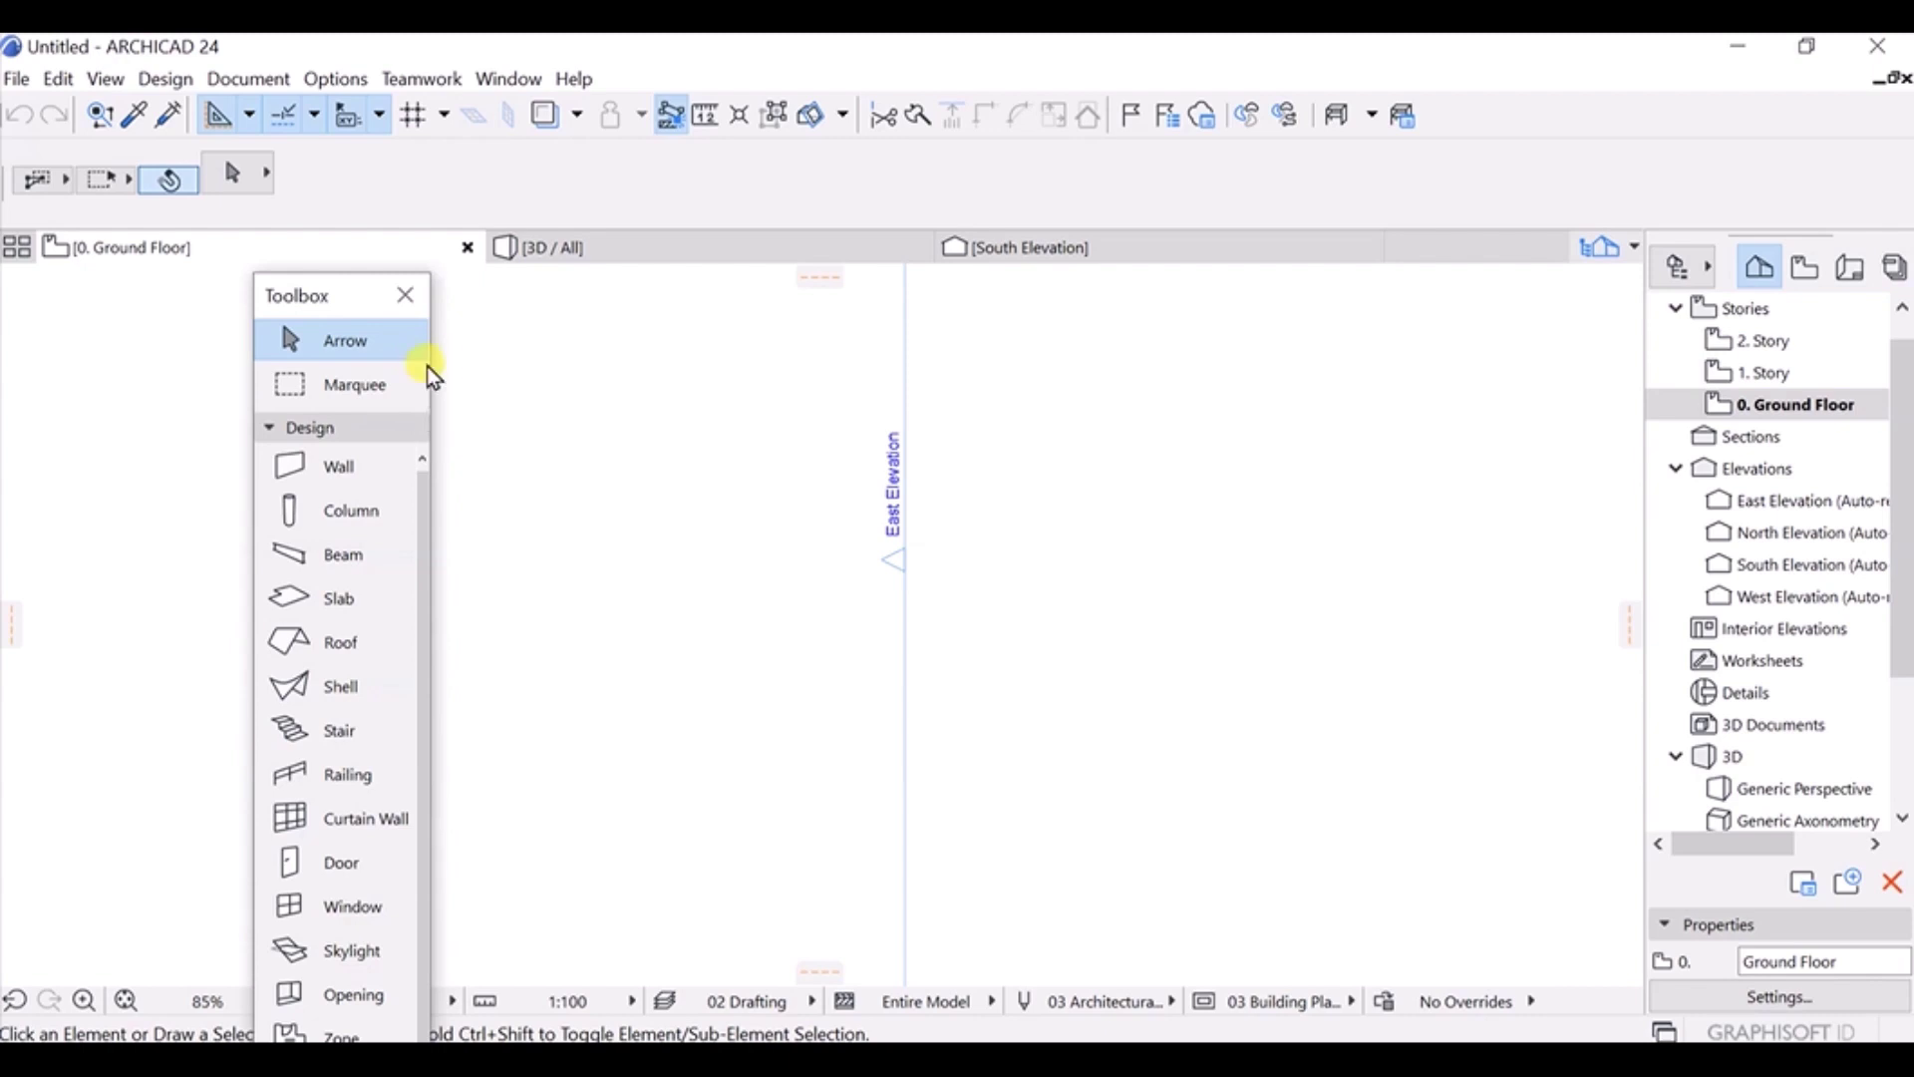
left_click_drag(430, 360, 1442, 375)
left_click_drag(1082, 307, 843, 118)
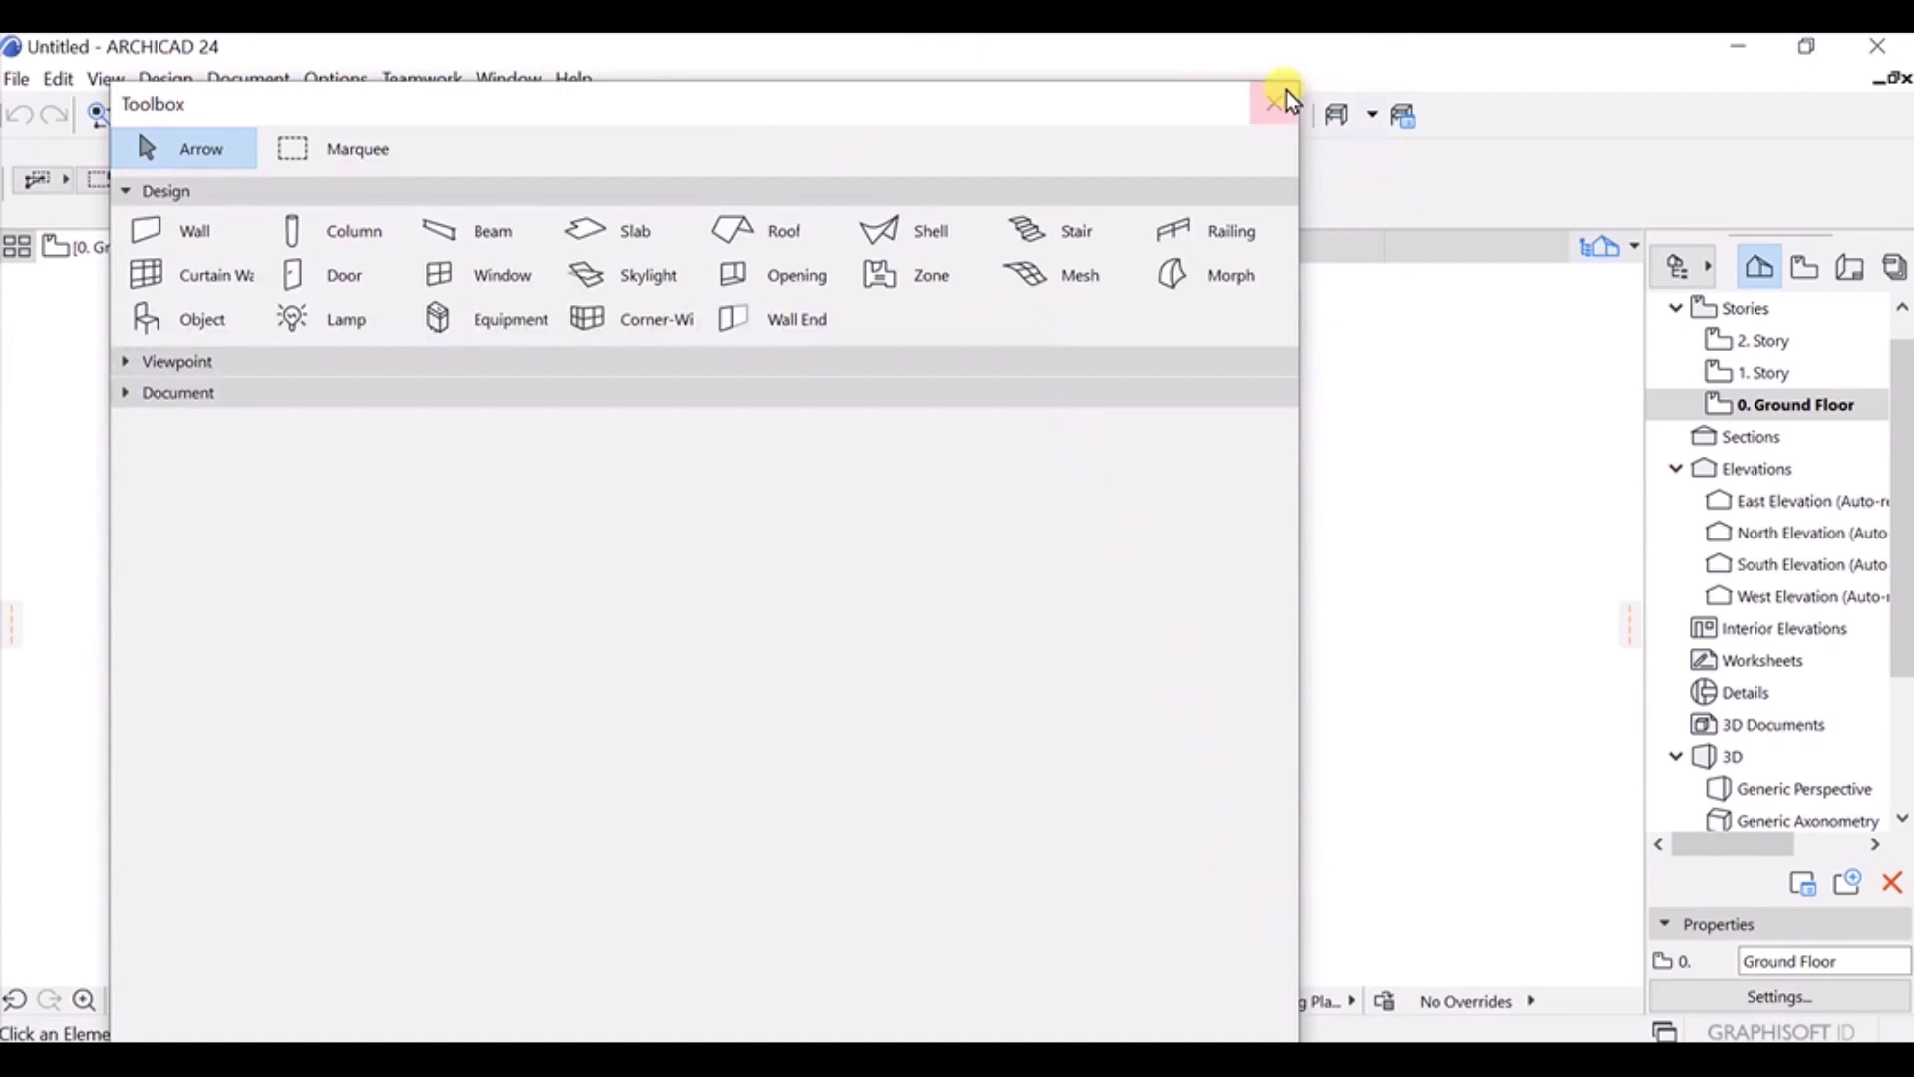
left_click_drag(1146, 116, 1047, 211)
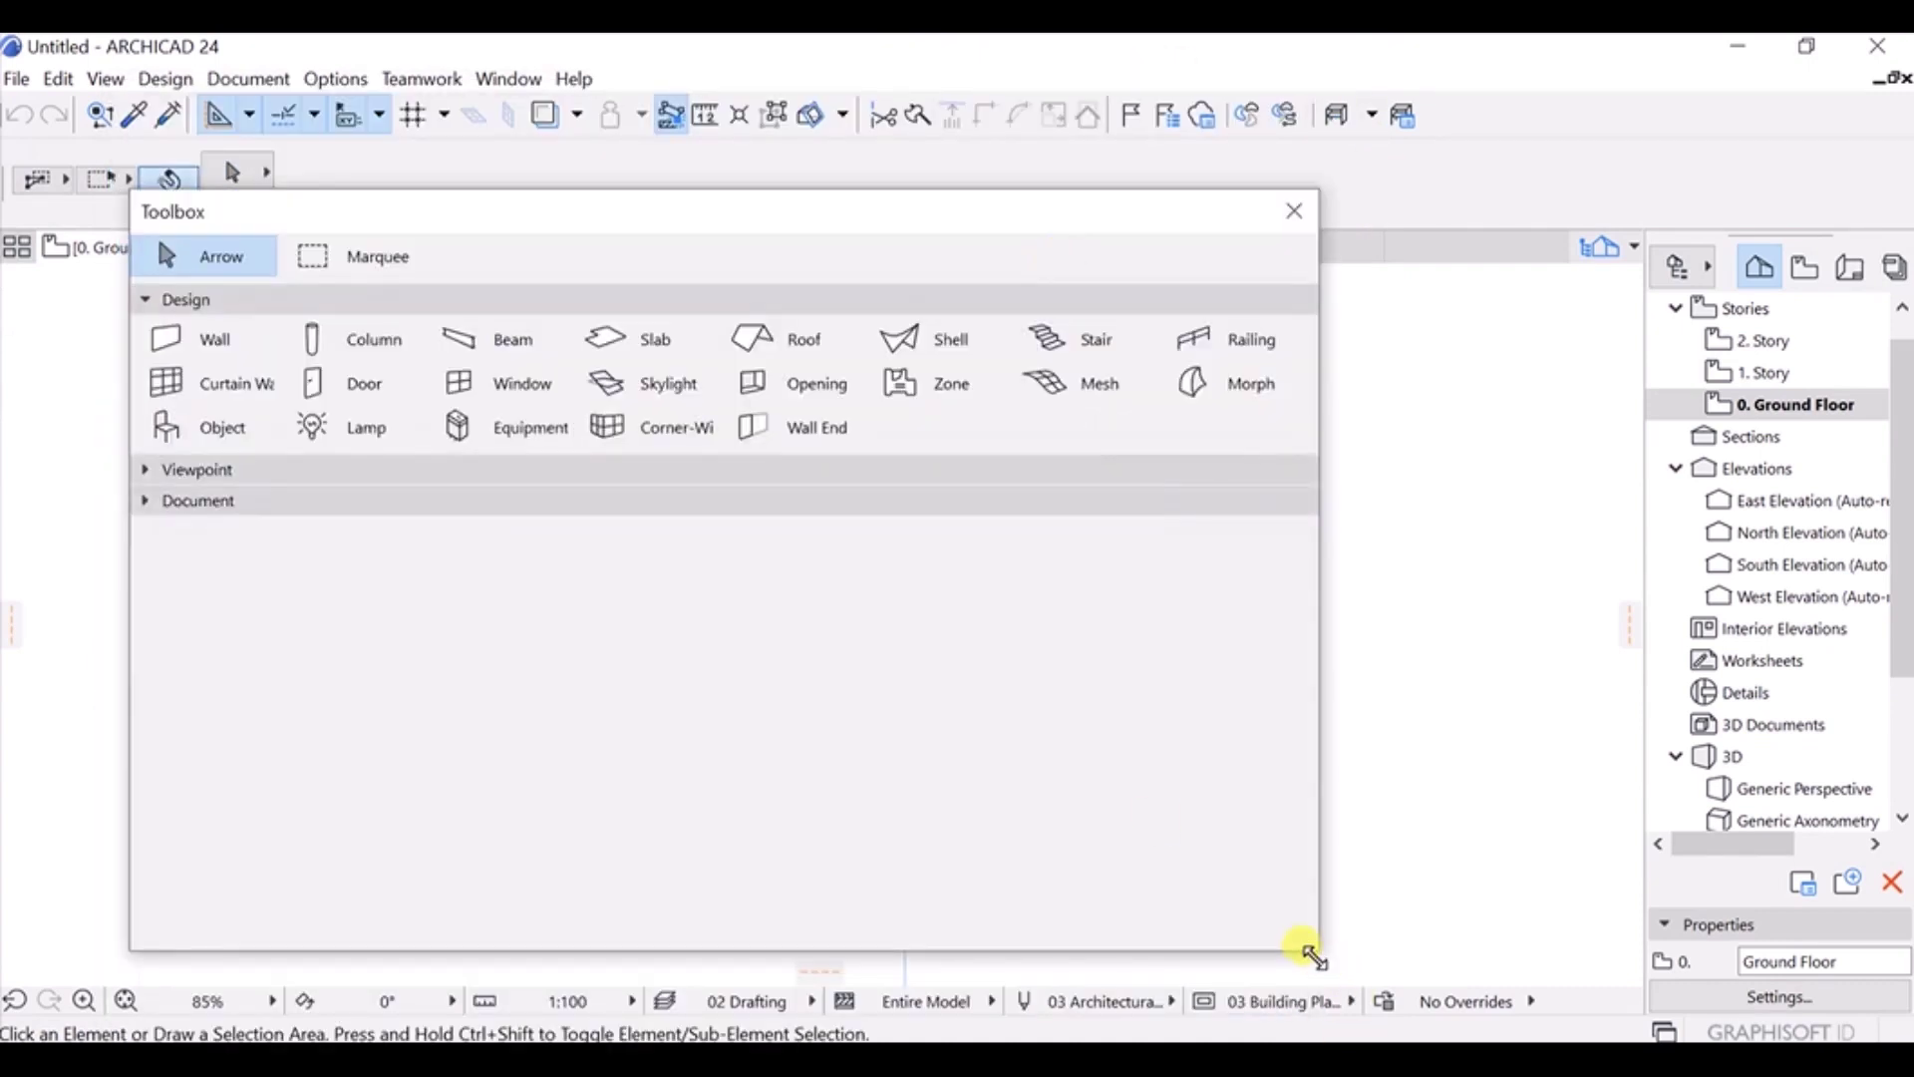
left_click_drag(1314, 947, 1335, 370)
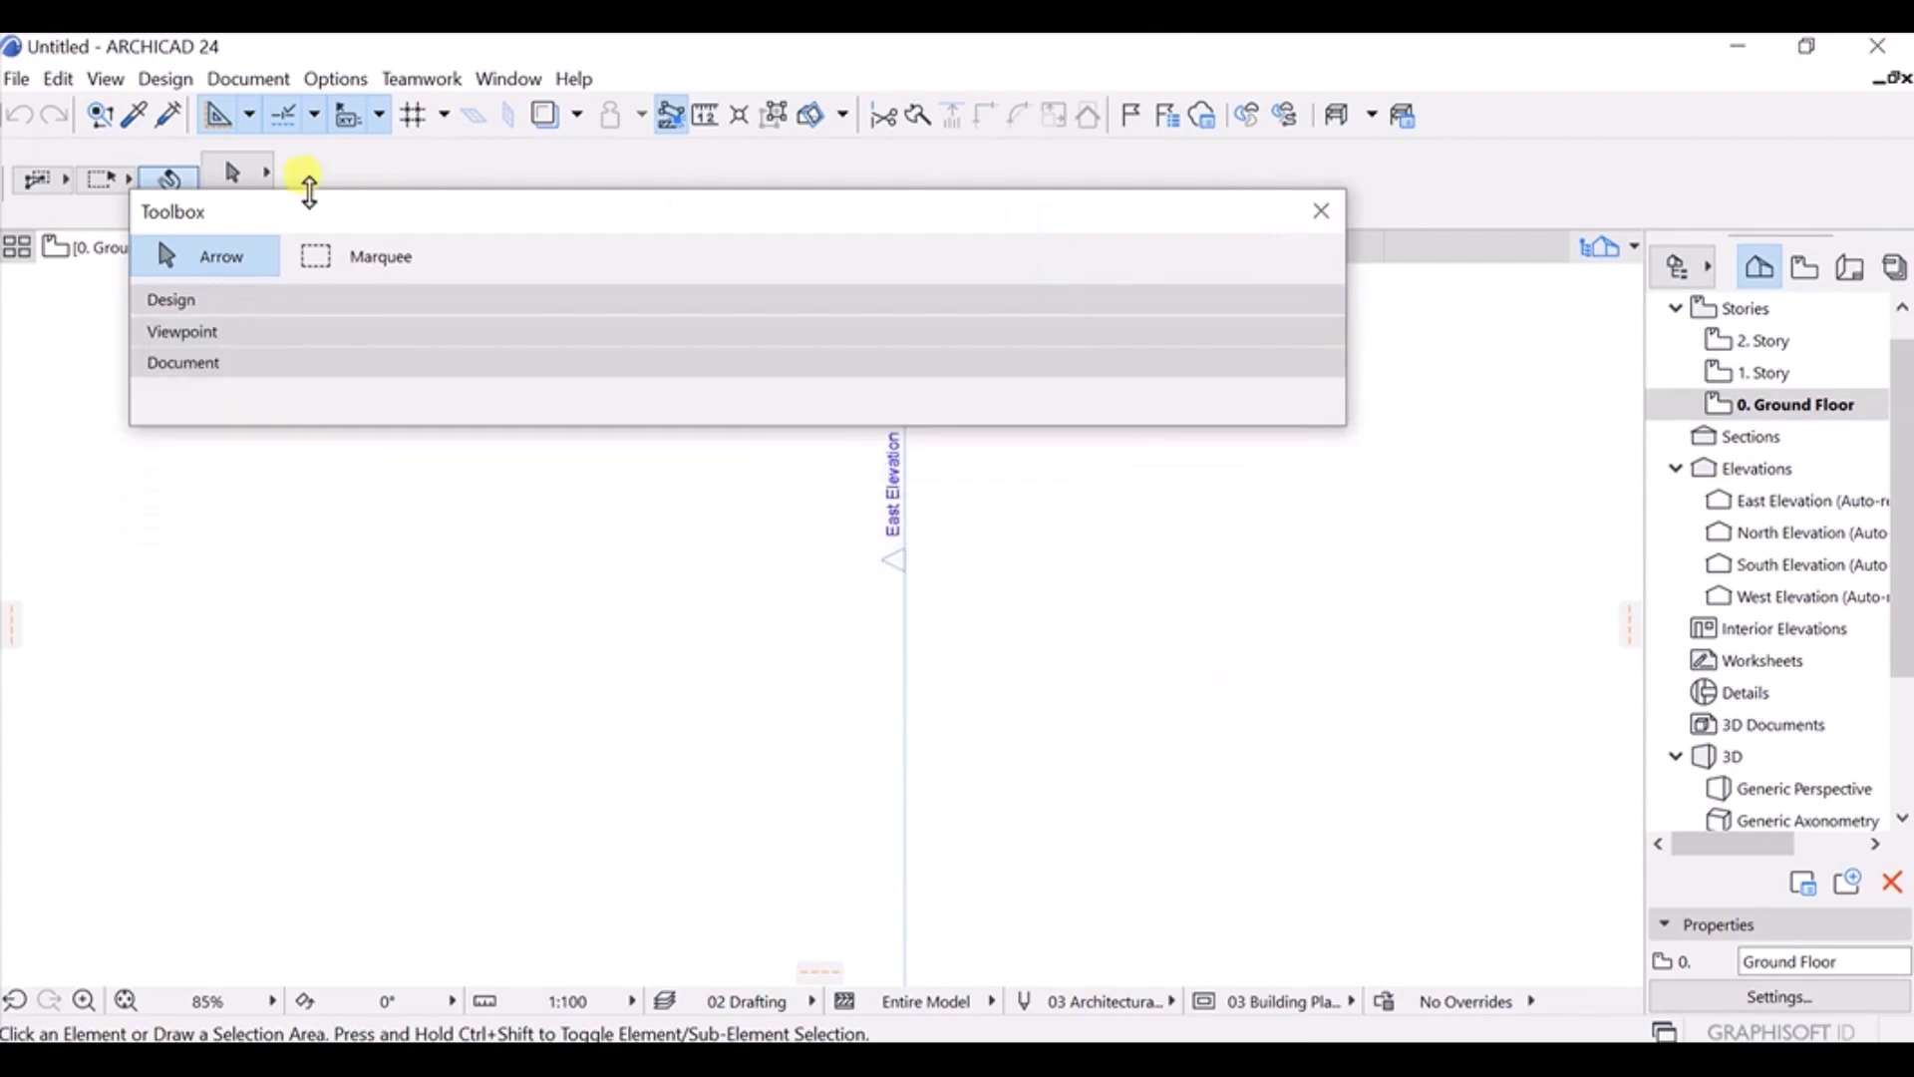
left_click_drag(256, 210, 196, 167)
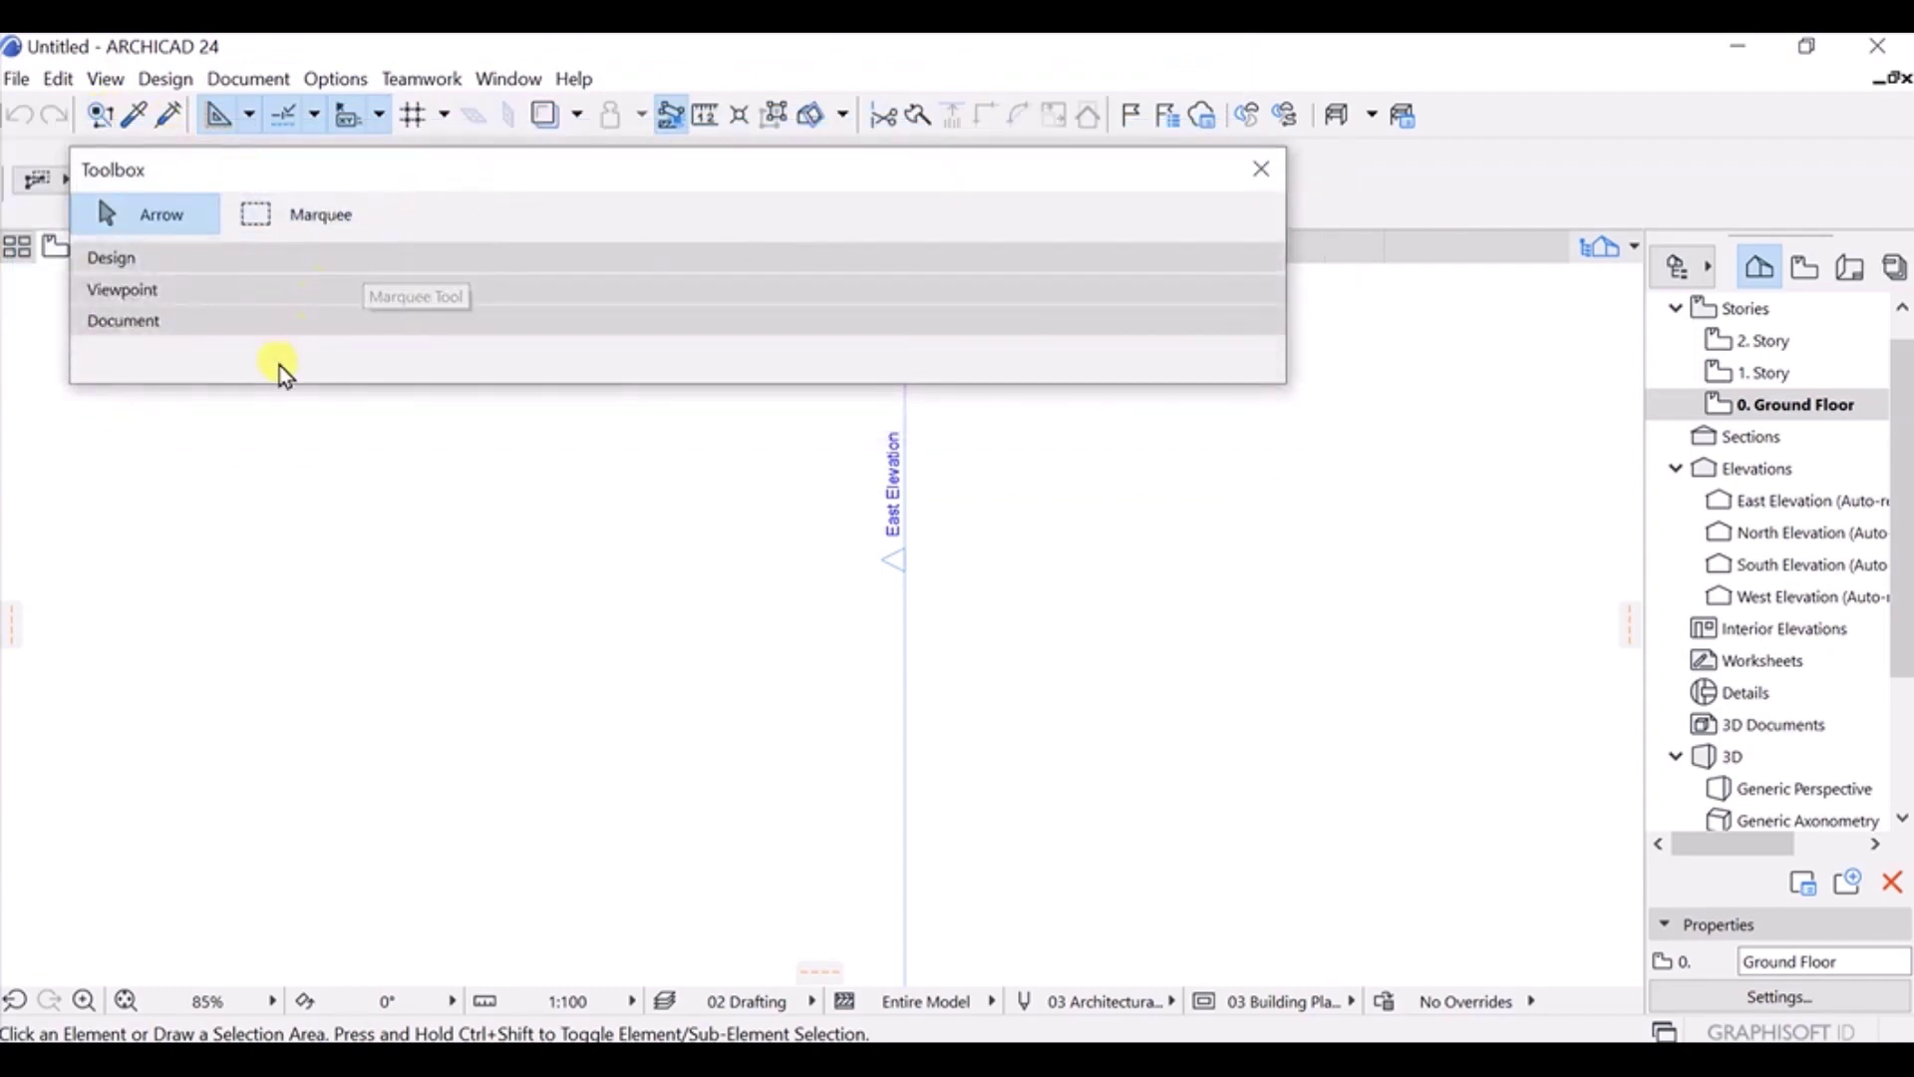
left_click_drag(270, 385, 240, 658)
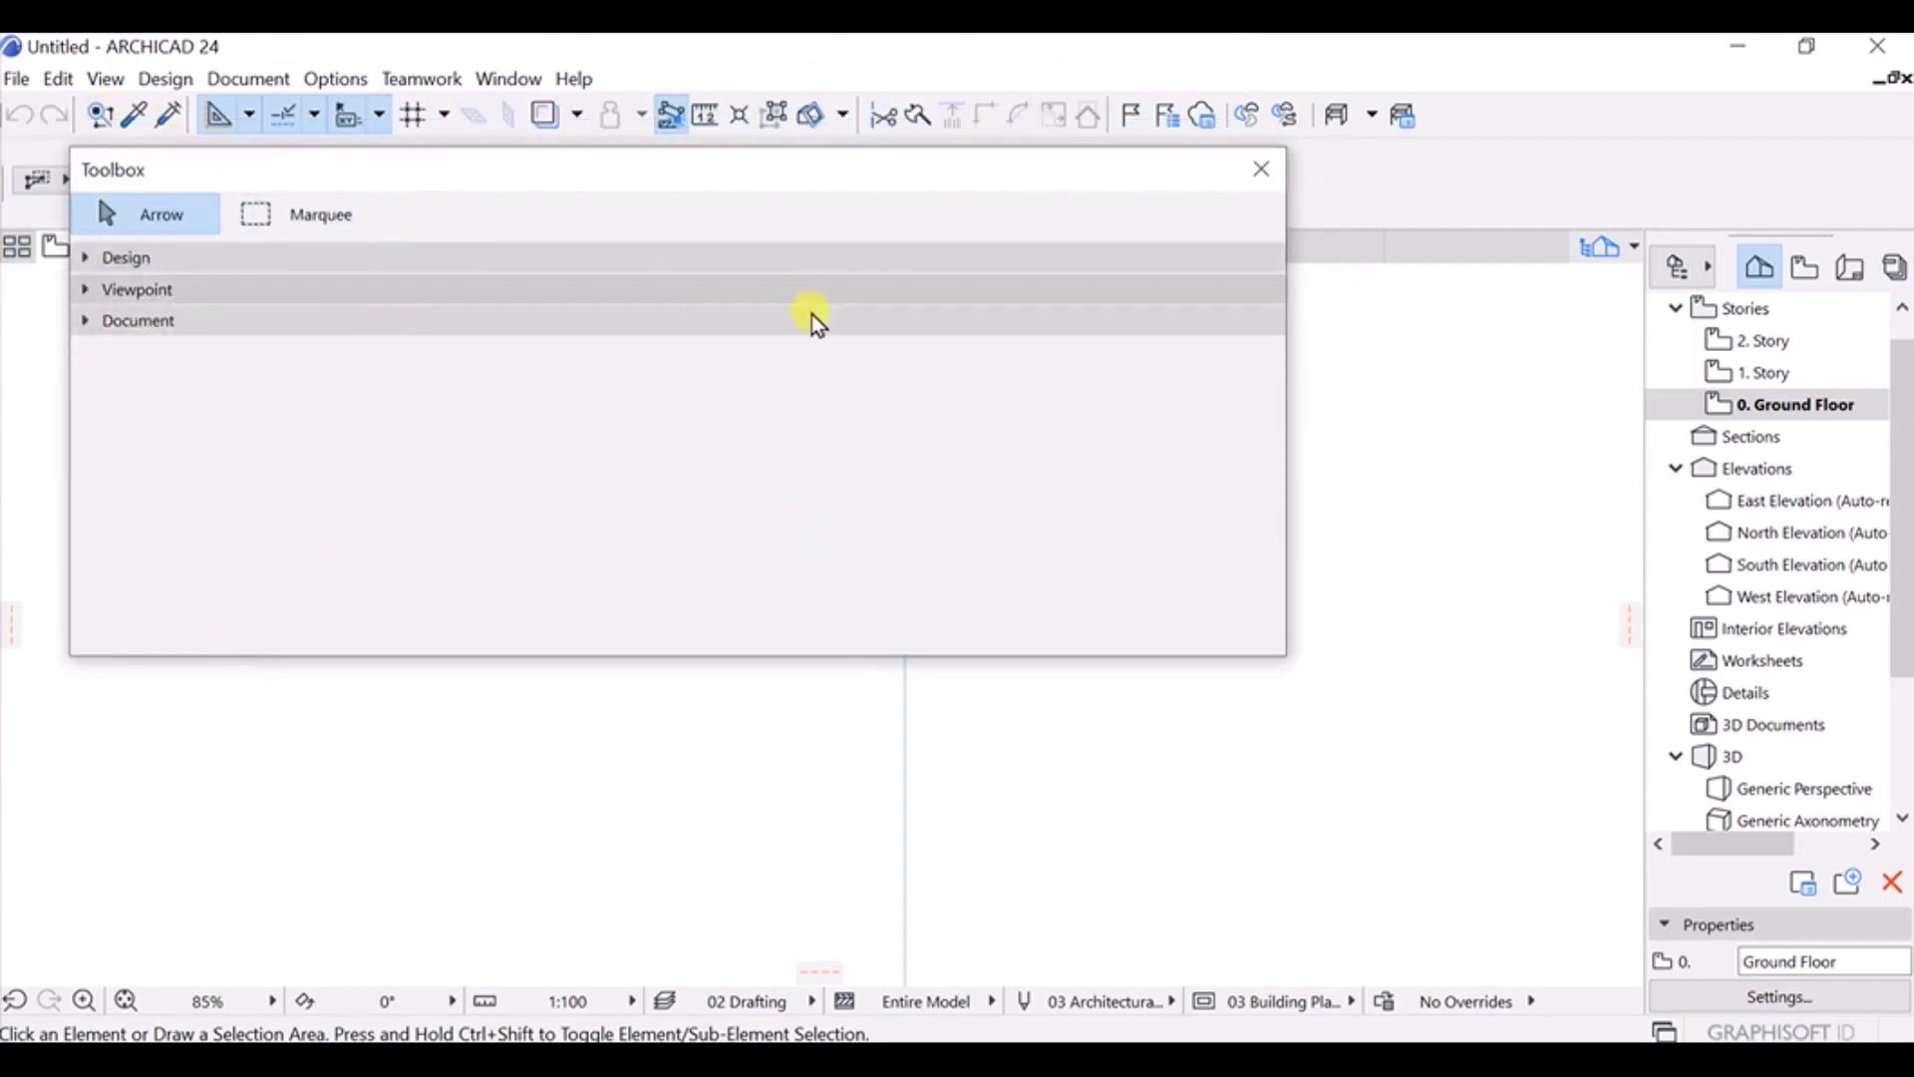
left_click(1263, 196)
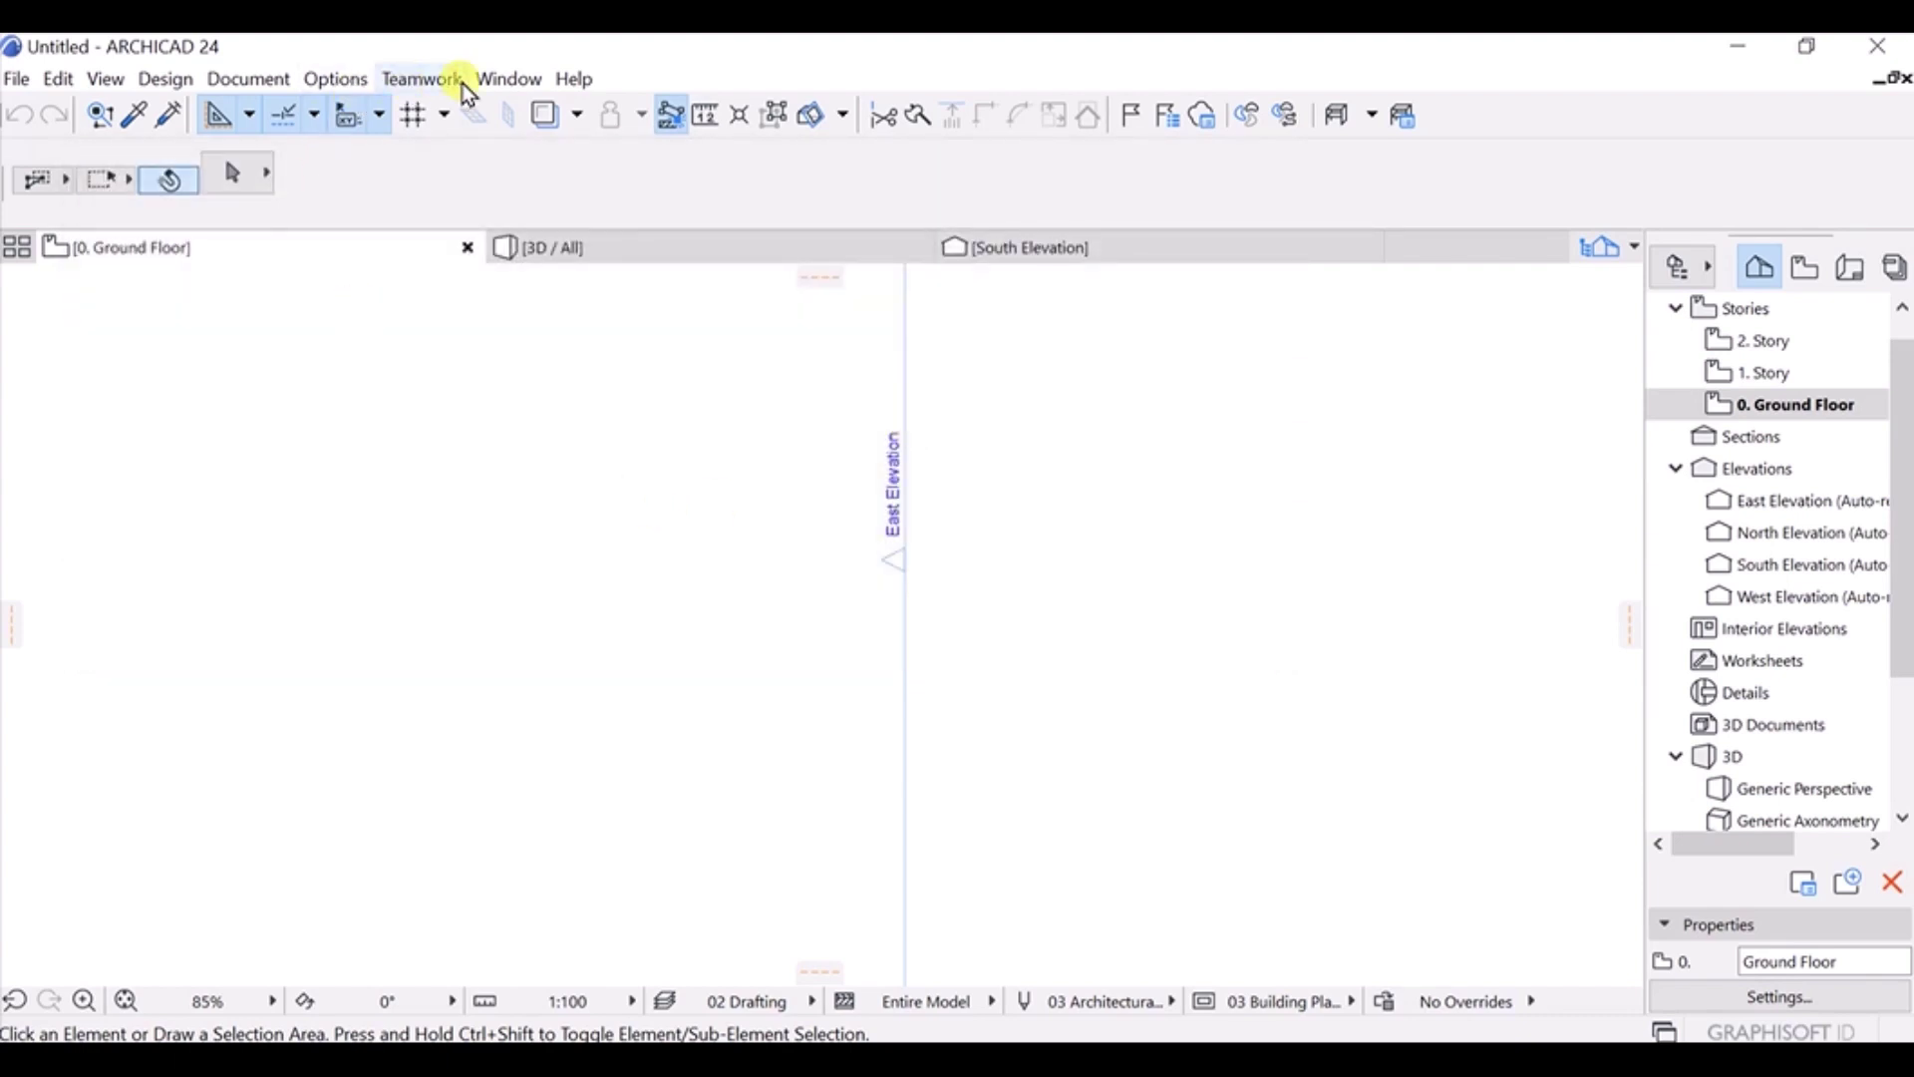
Bring the Toolbox back as a floating palette and close it once more.
left_click(510, 80)
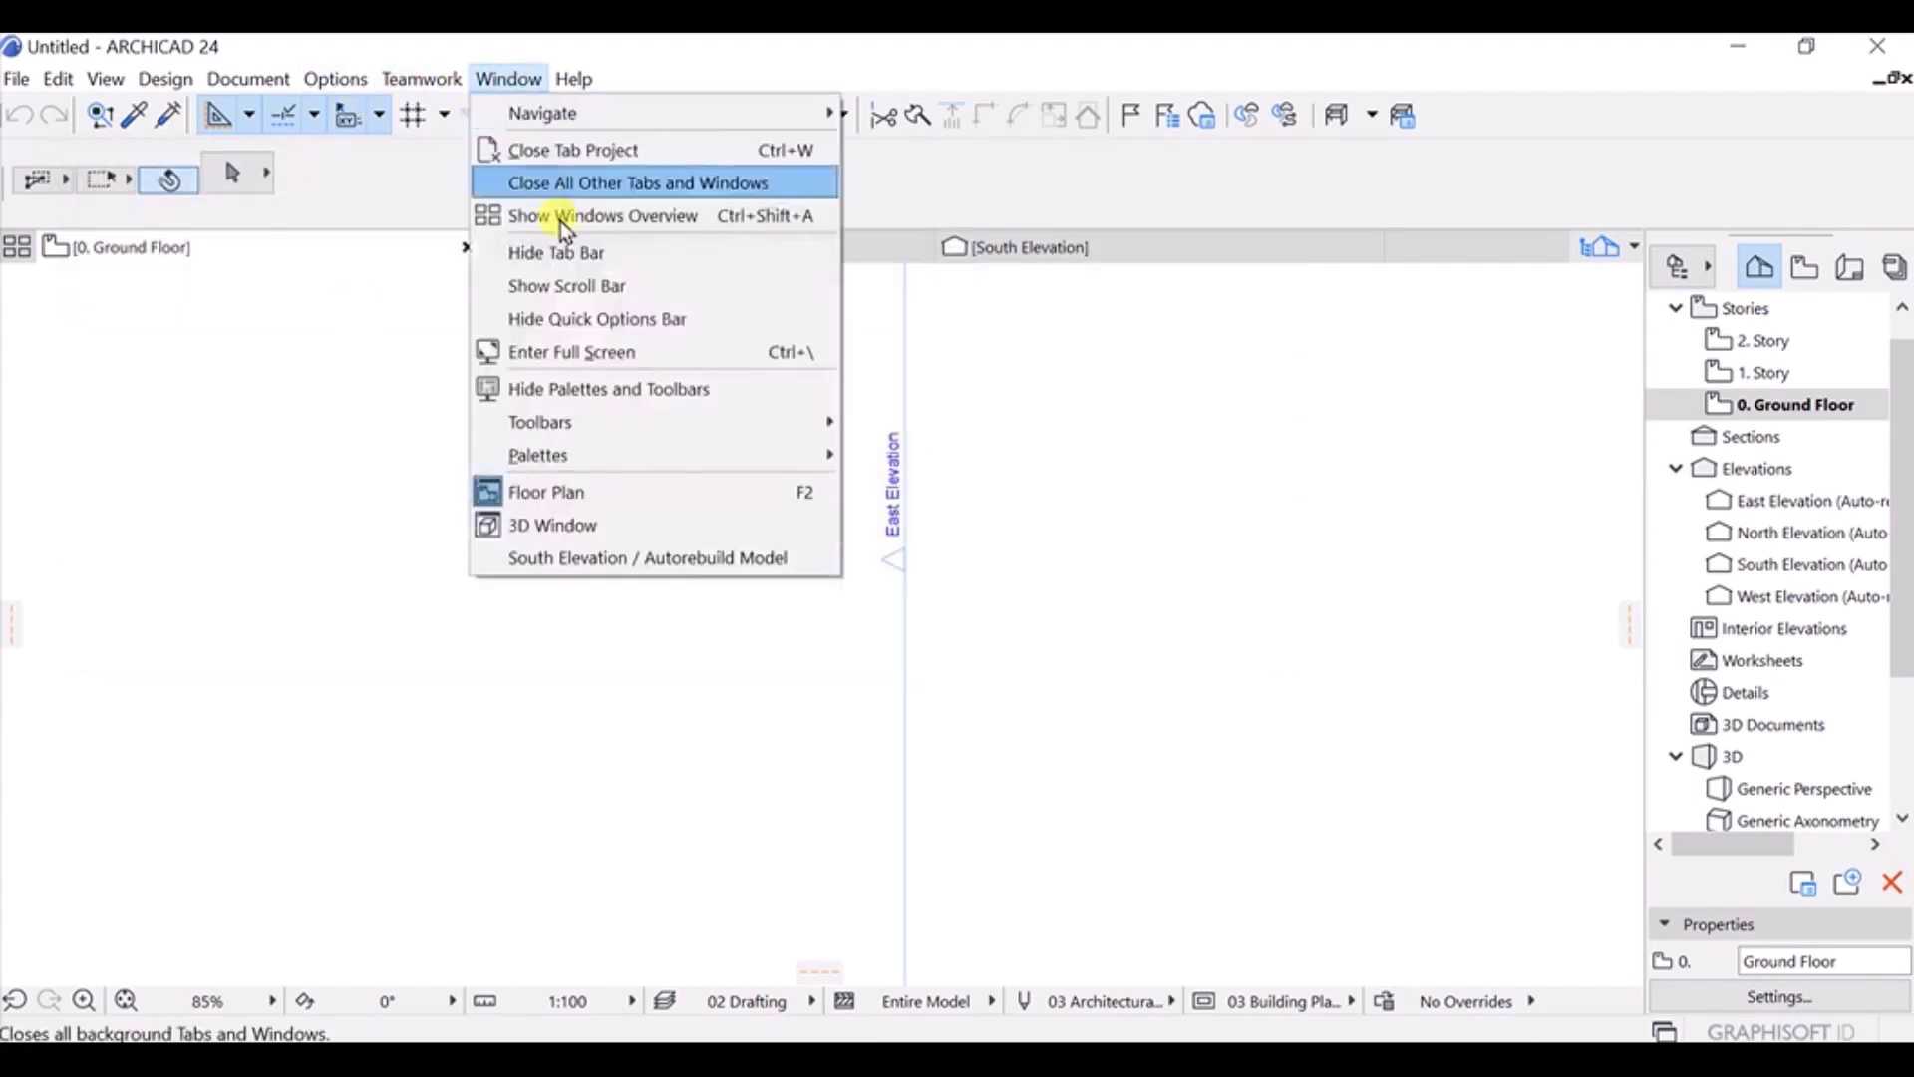
mouse_move(658, 455)
left_click(899, 238)
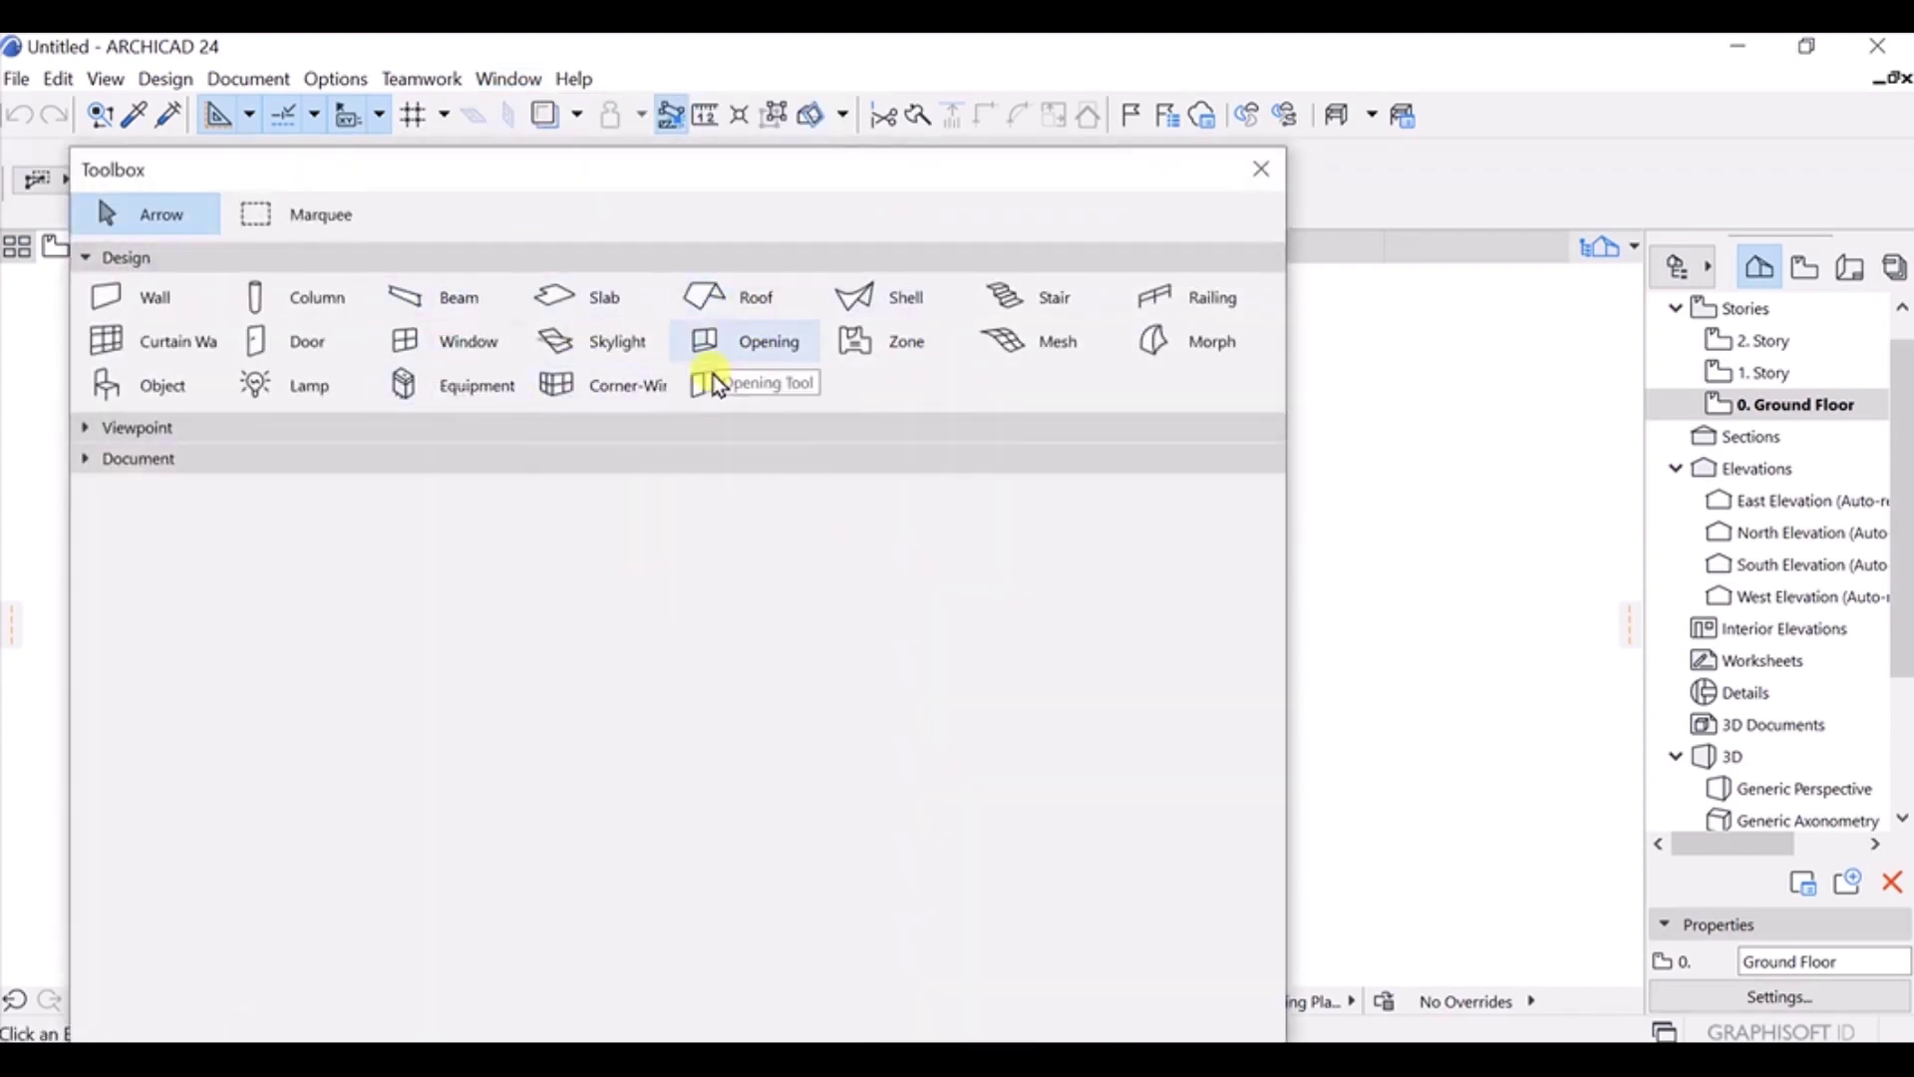
left_click(1264, 172)
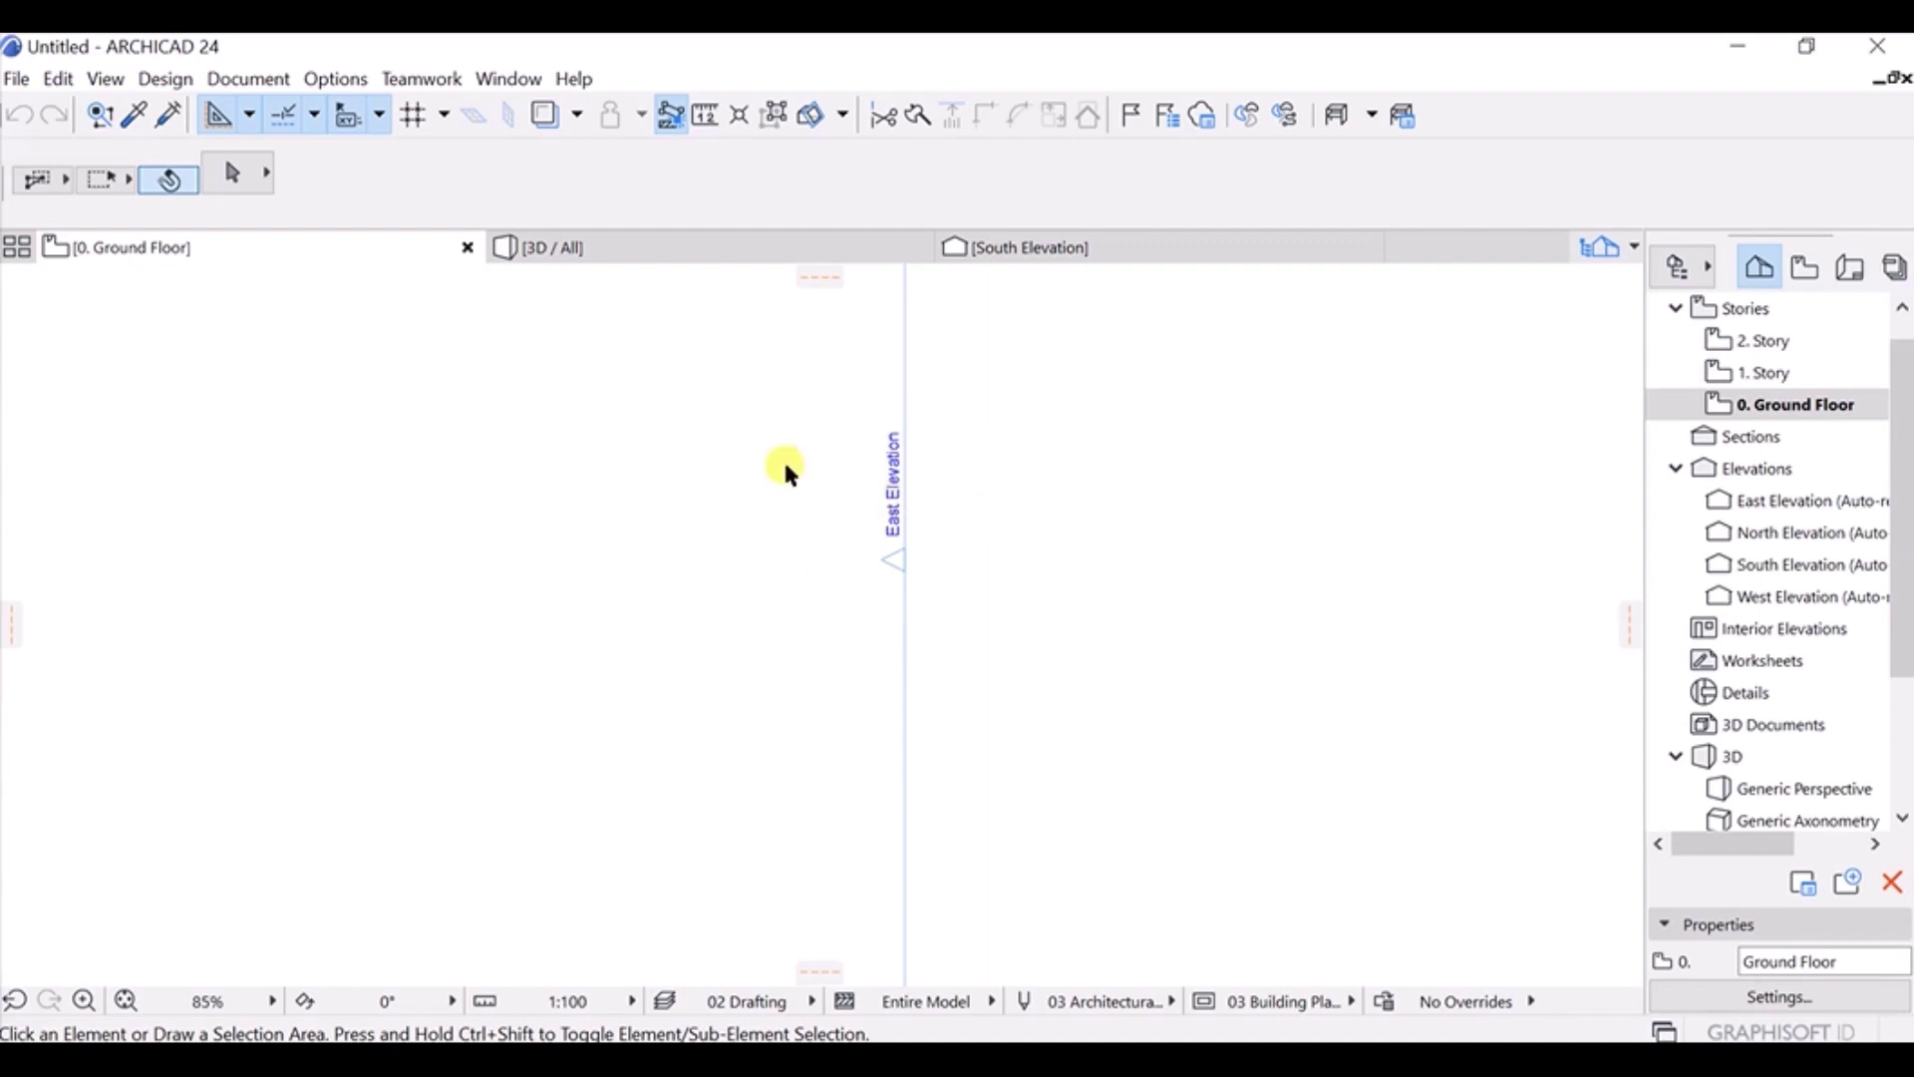
Hide the Info Box palette, then undock and close the Navigator panel.
left_click(508, 78)
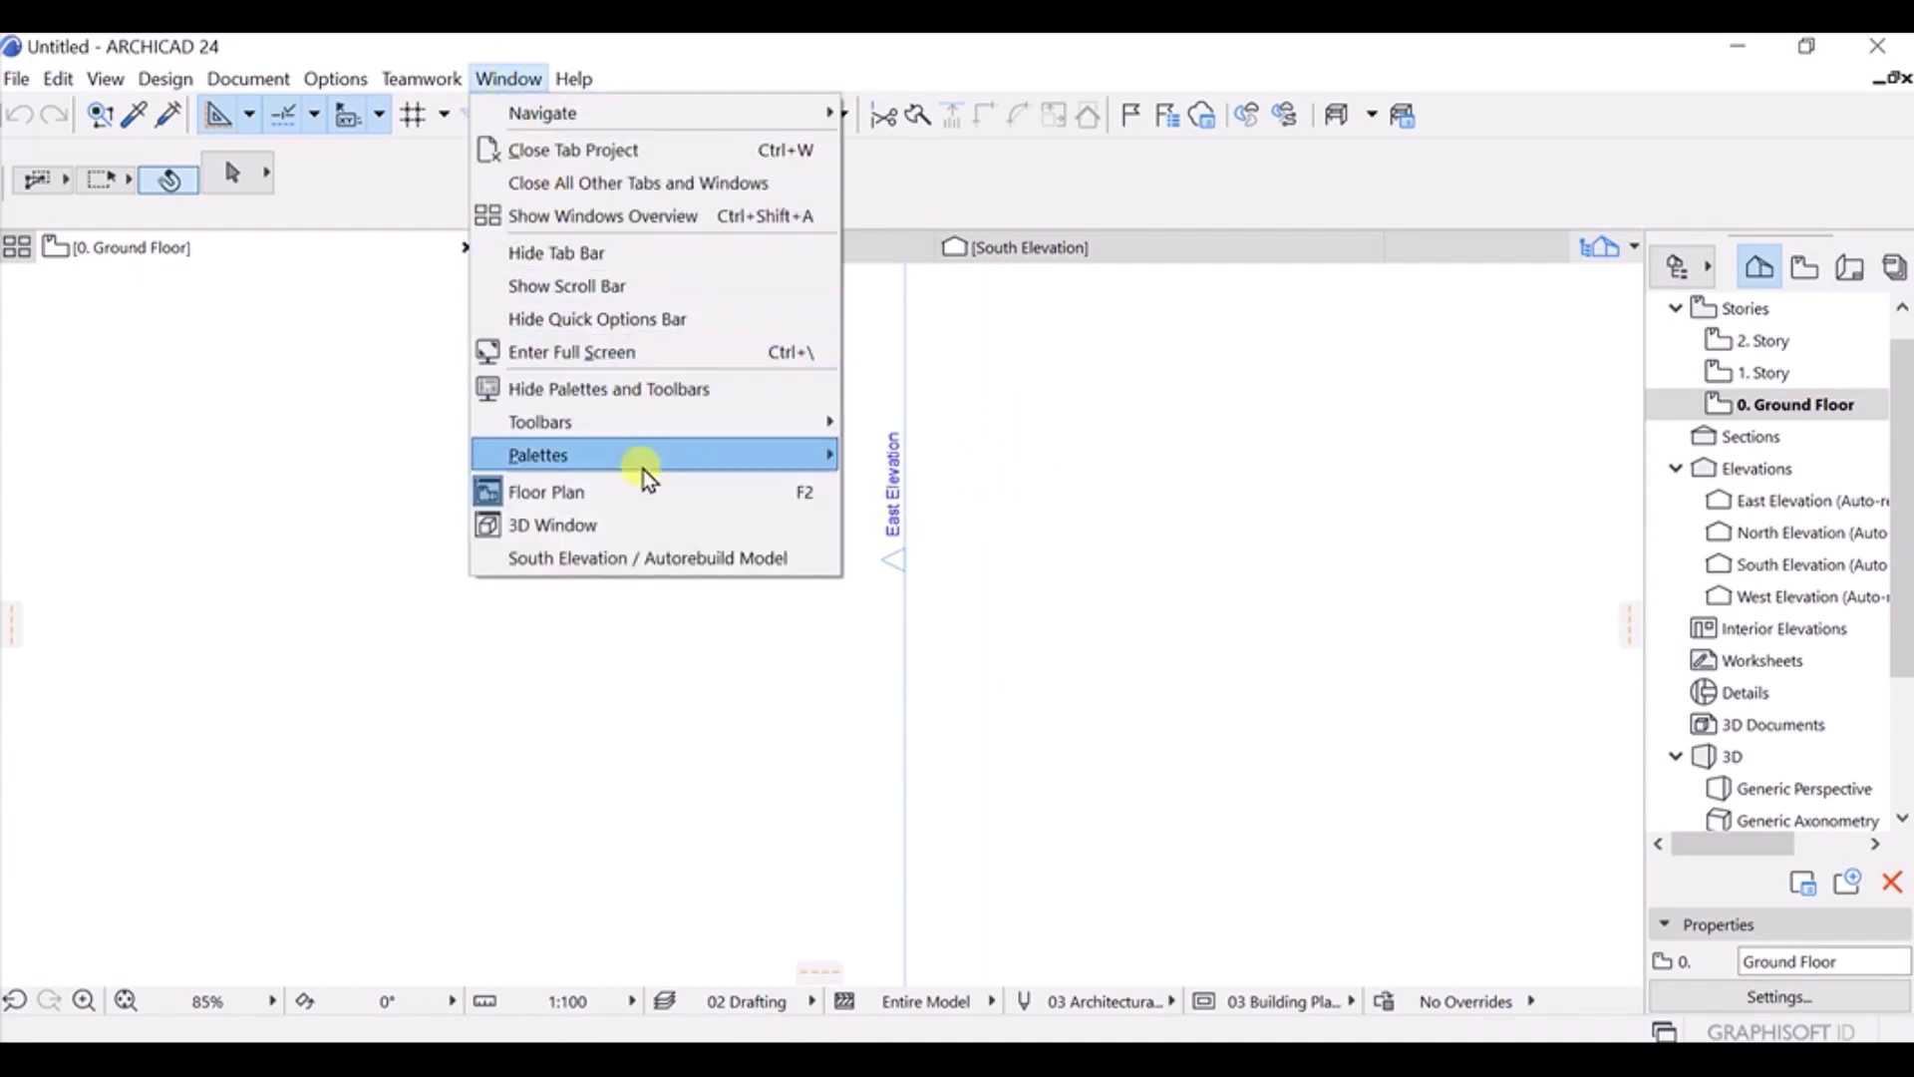
mouse_move(642, 469)
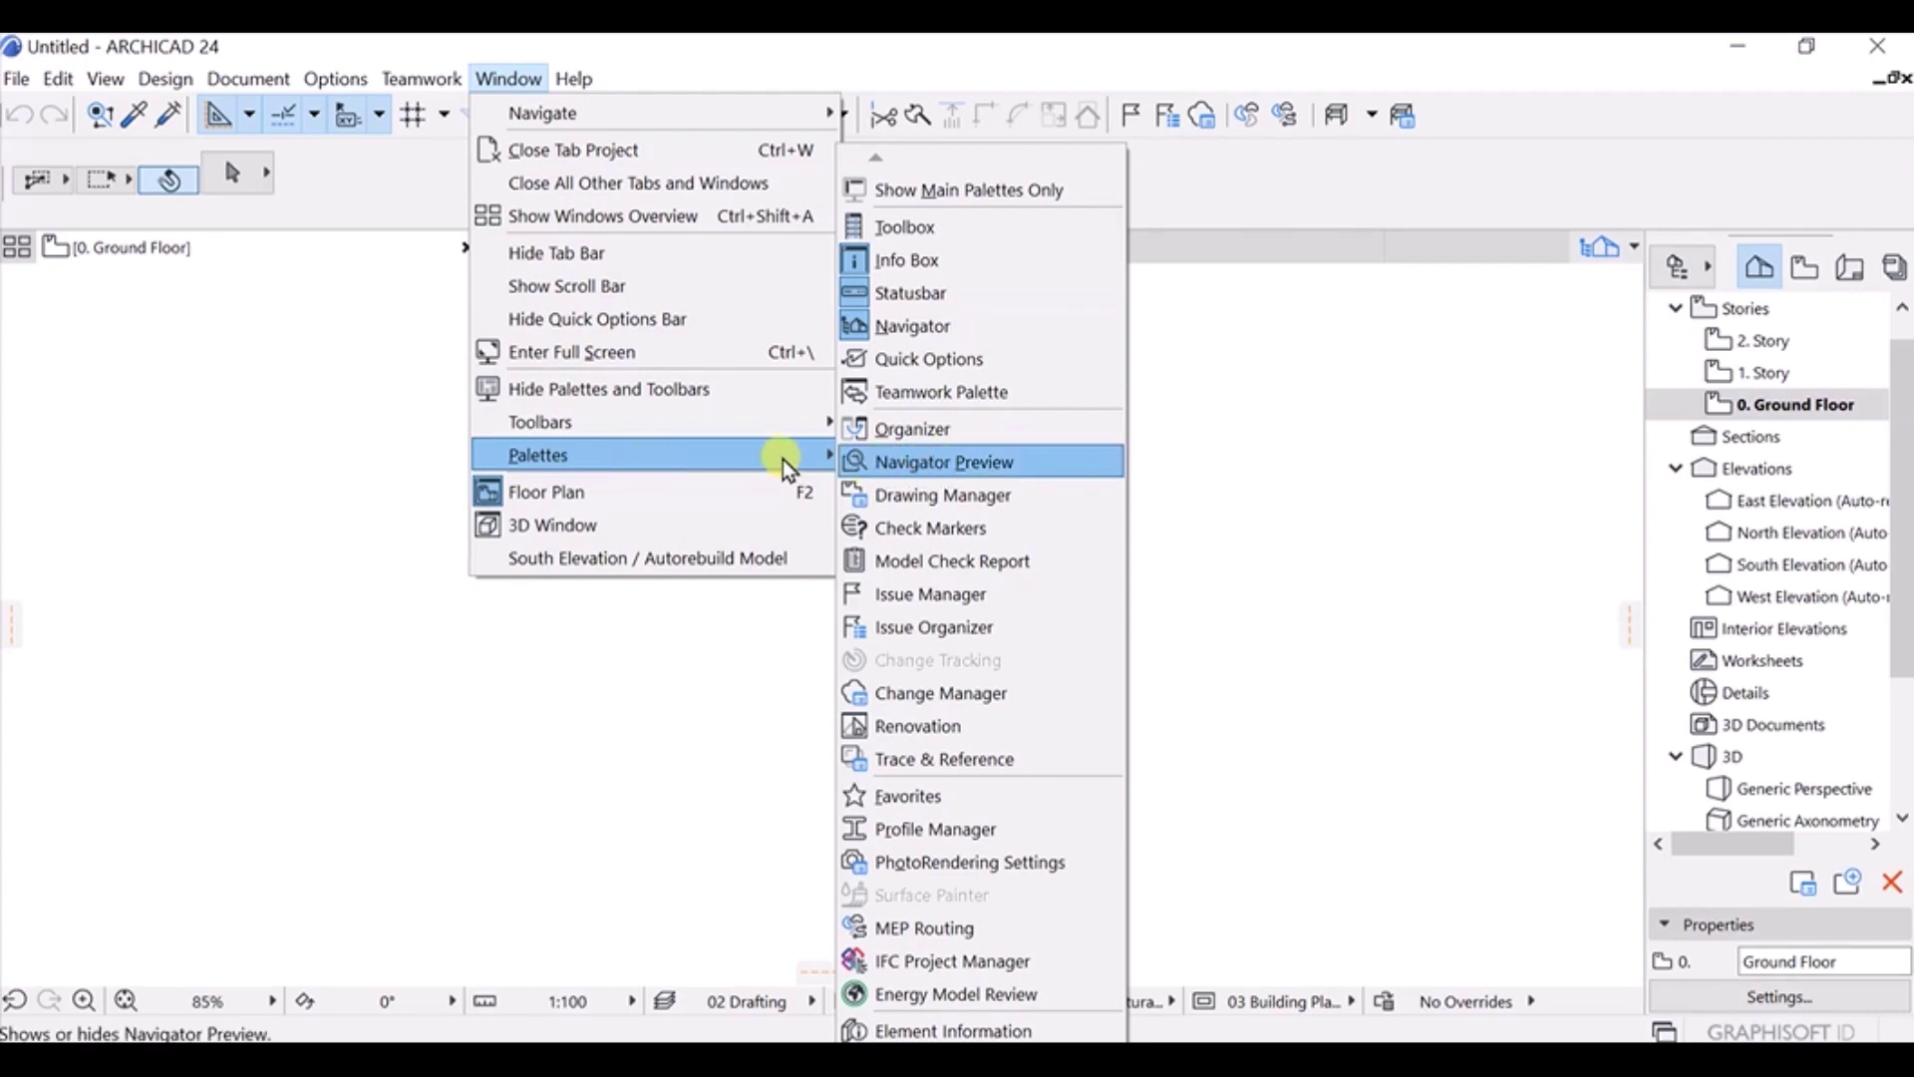
left_click(898, 265)
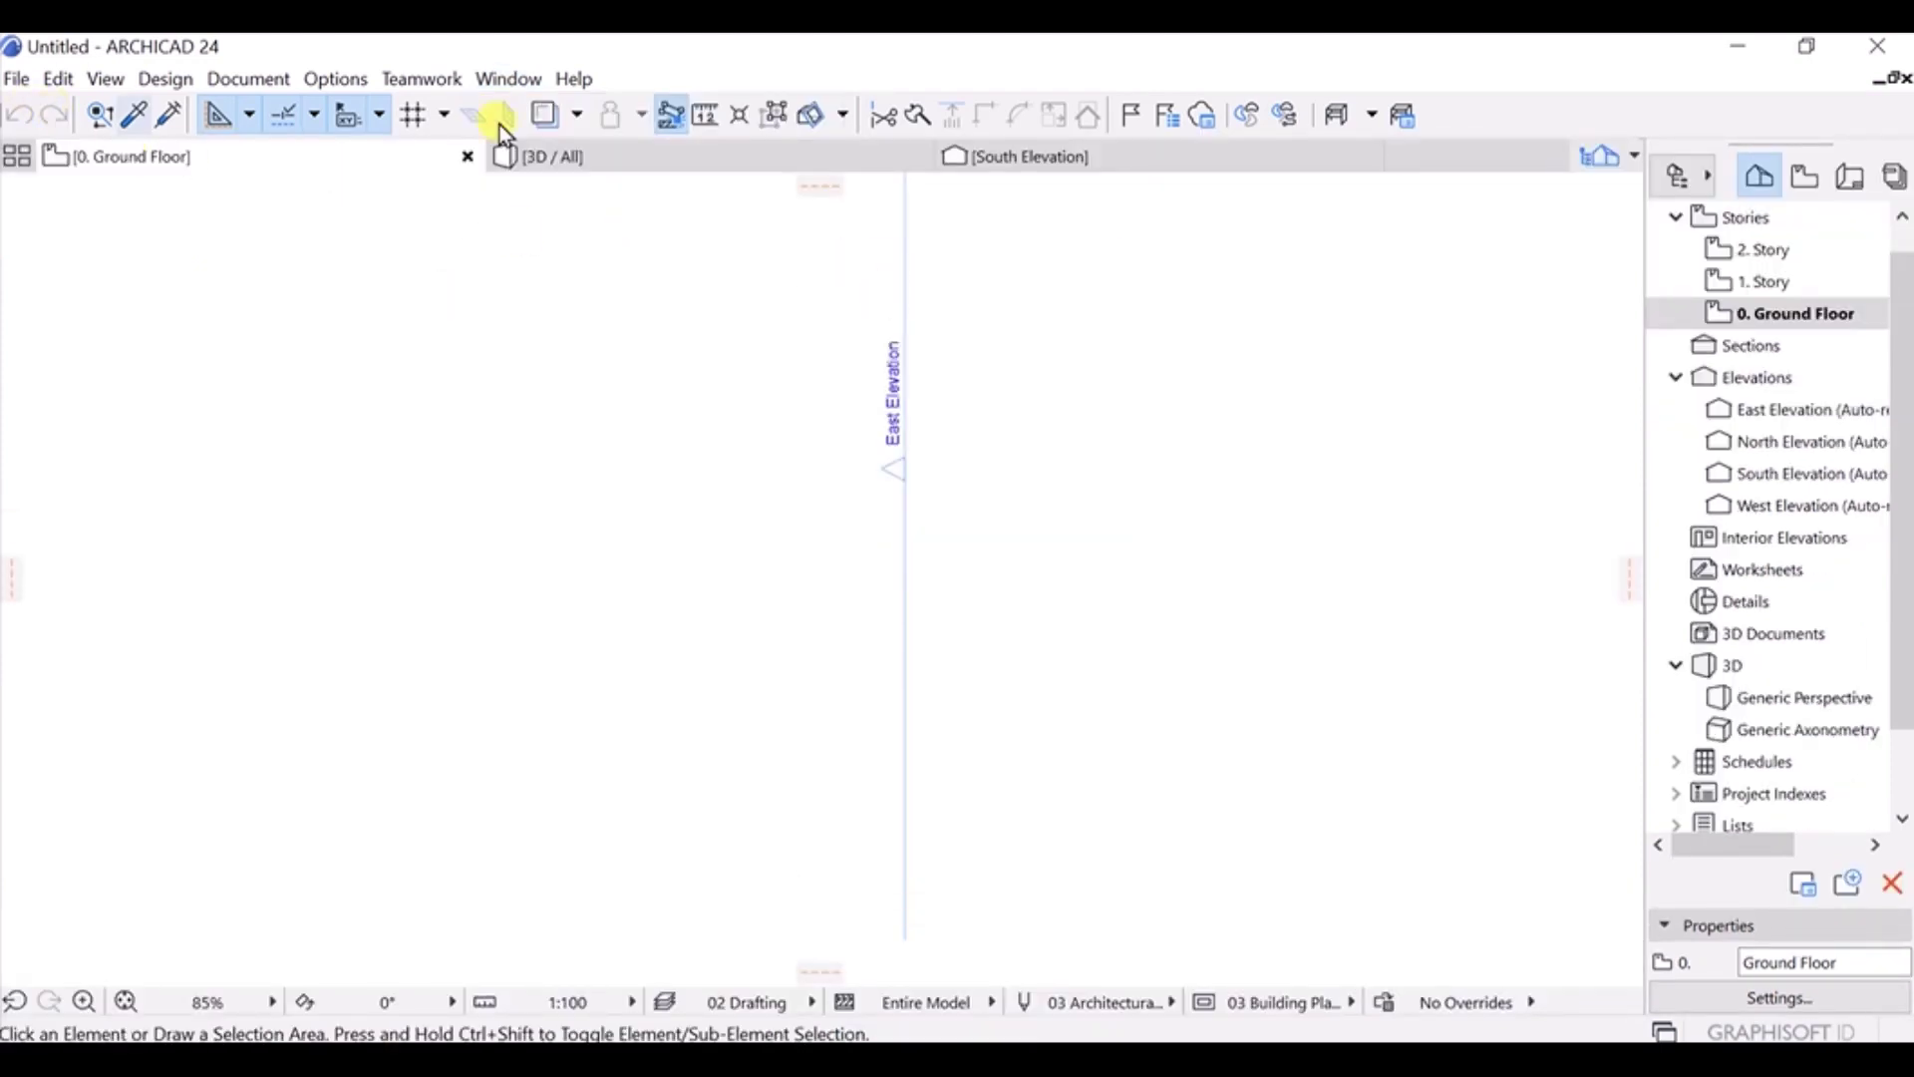
left_click_drag(1888, 139, 1277, 329)
left_click(1408, 327)
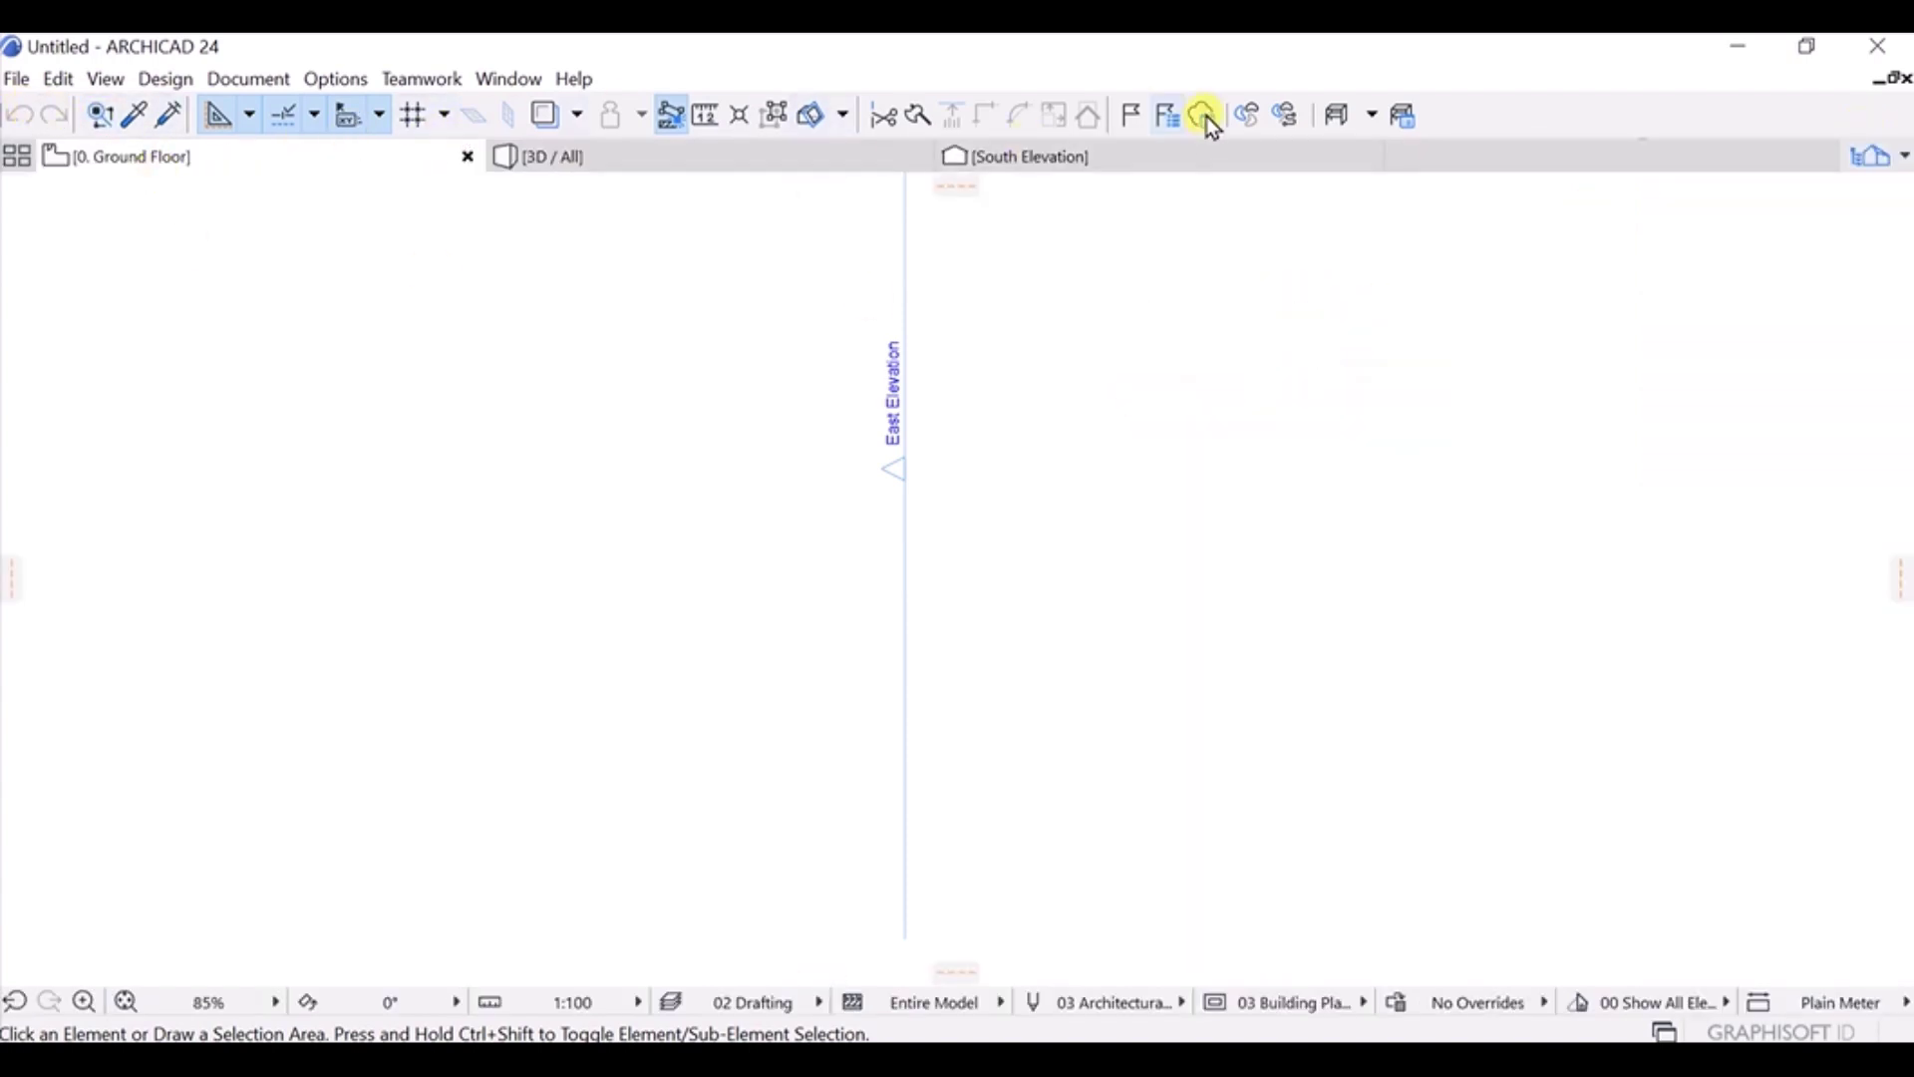
Tear off and close the Standard toolbar, then switch to the 3D / All and South Elevation tabs.
left_click_drag(6, 114, 405, 363)
left_click(405, 365)
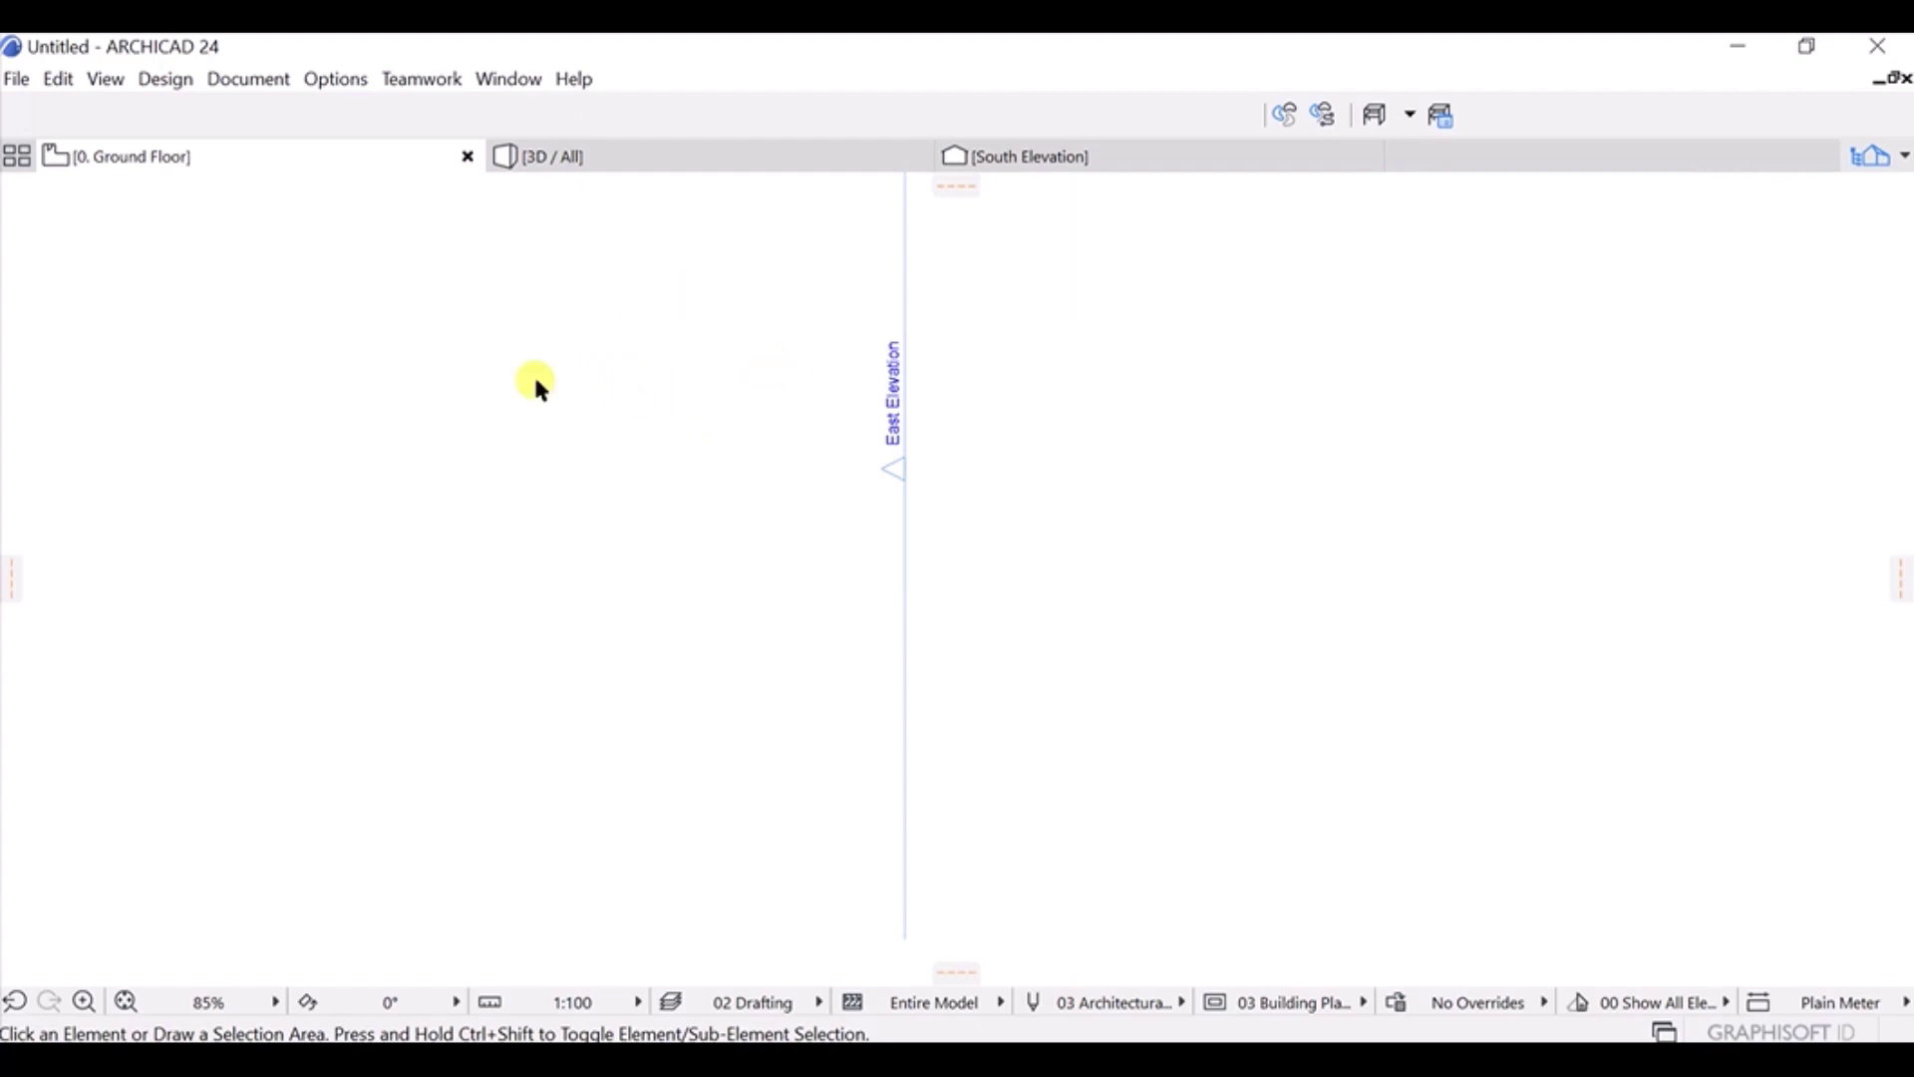
left_click(668, 163)
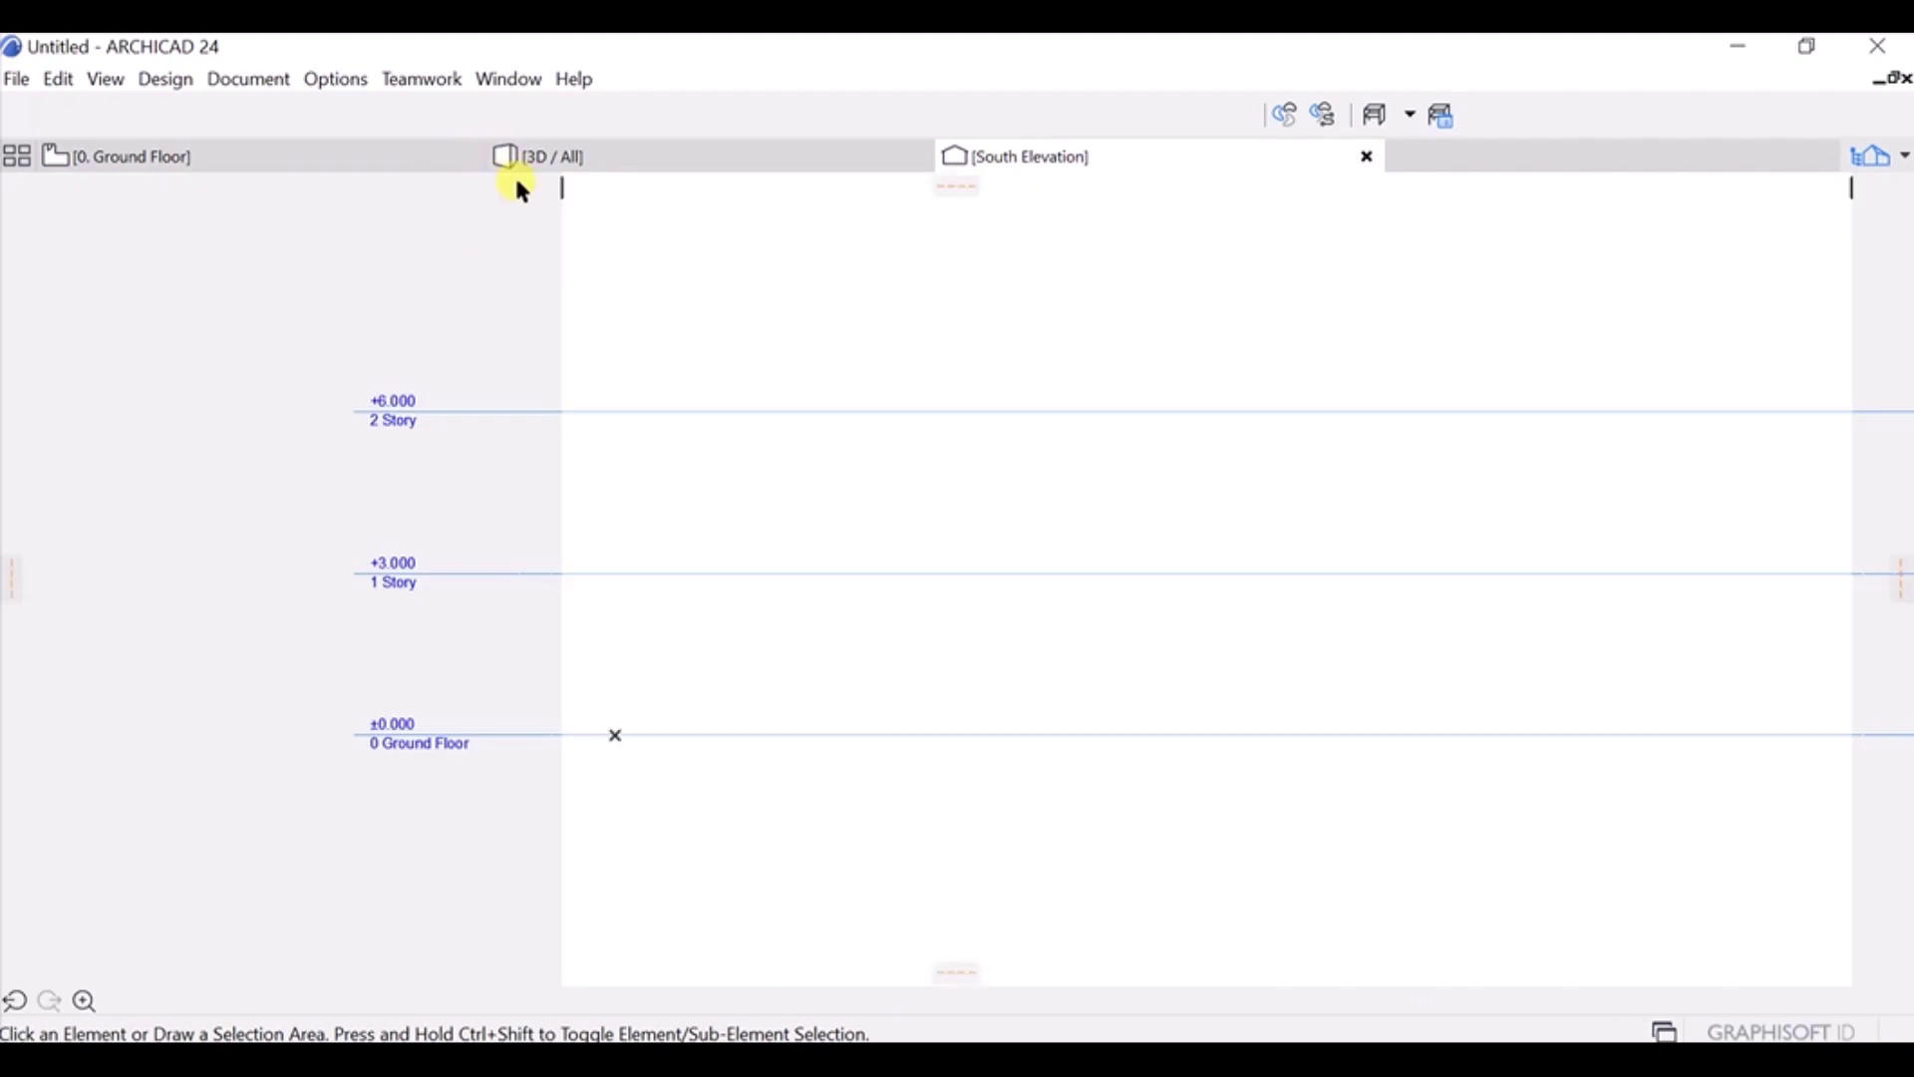
left_click(308, 163)
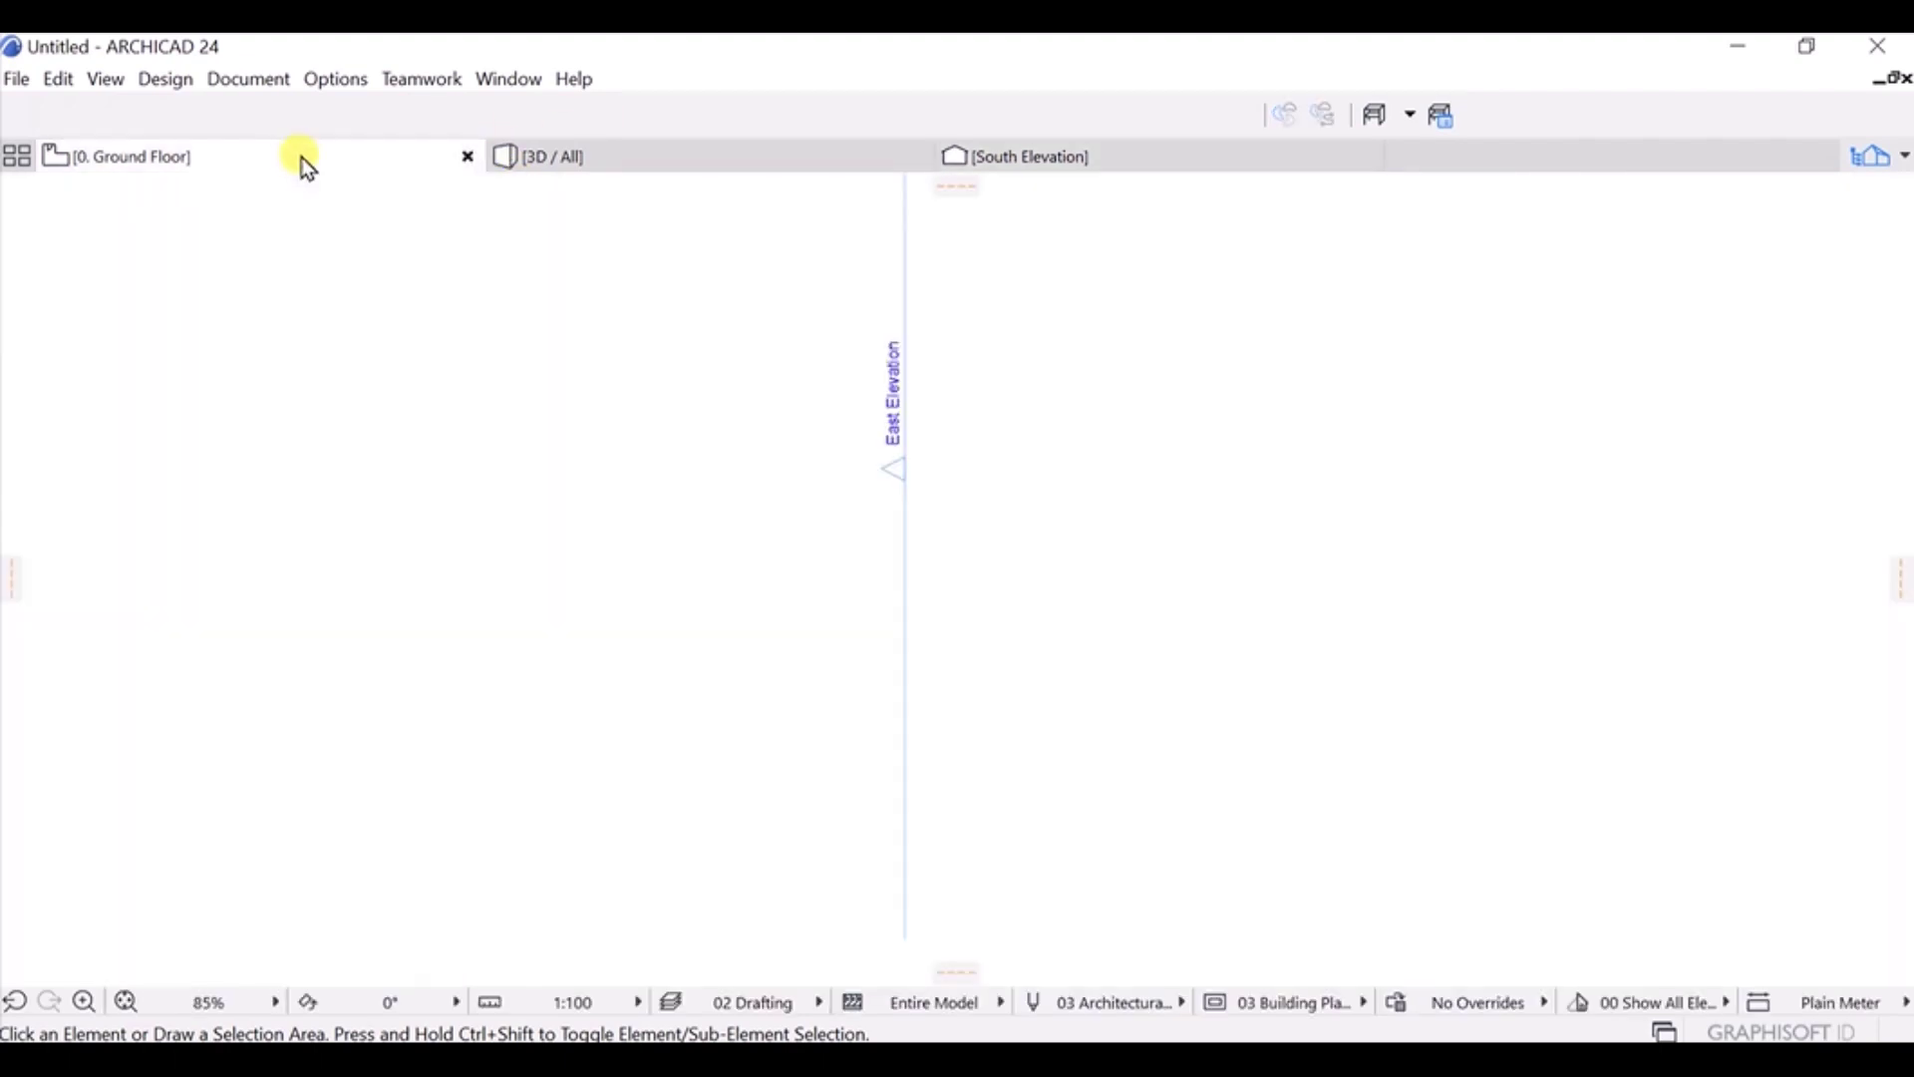
Open the Drawing Manager palette, move it to the top-left, then close it.
left_click(506, 88)
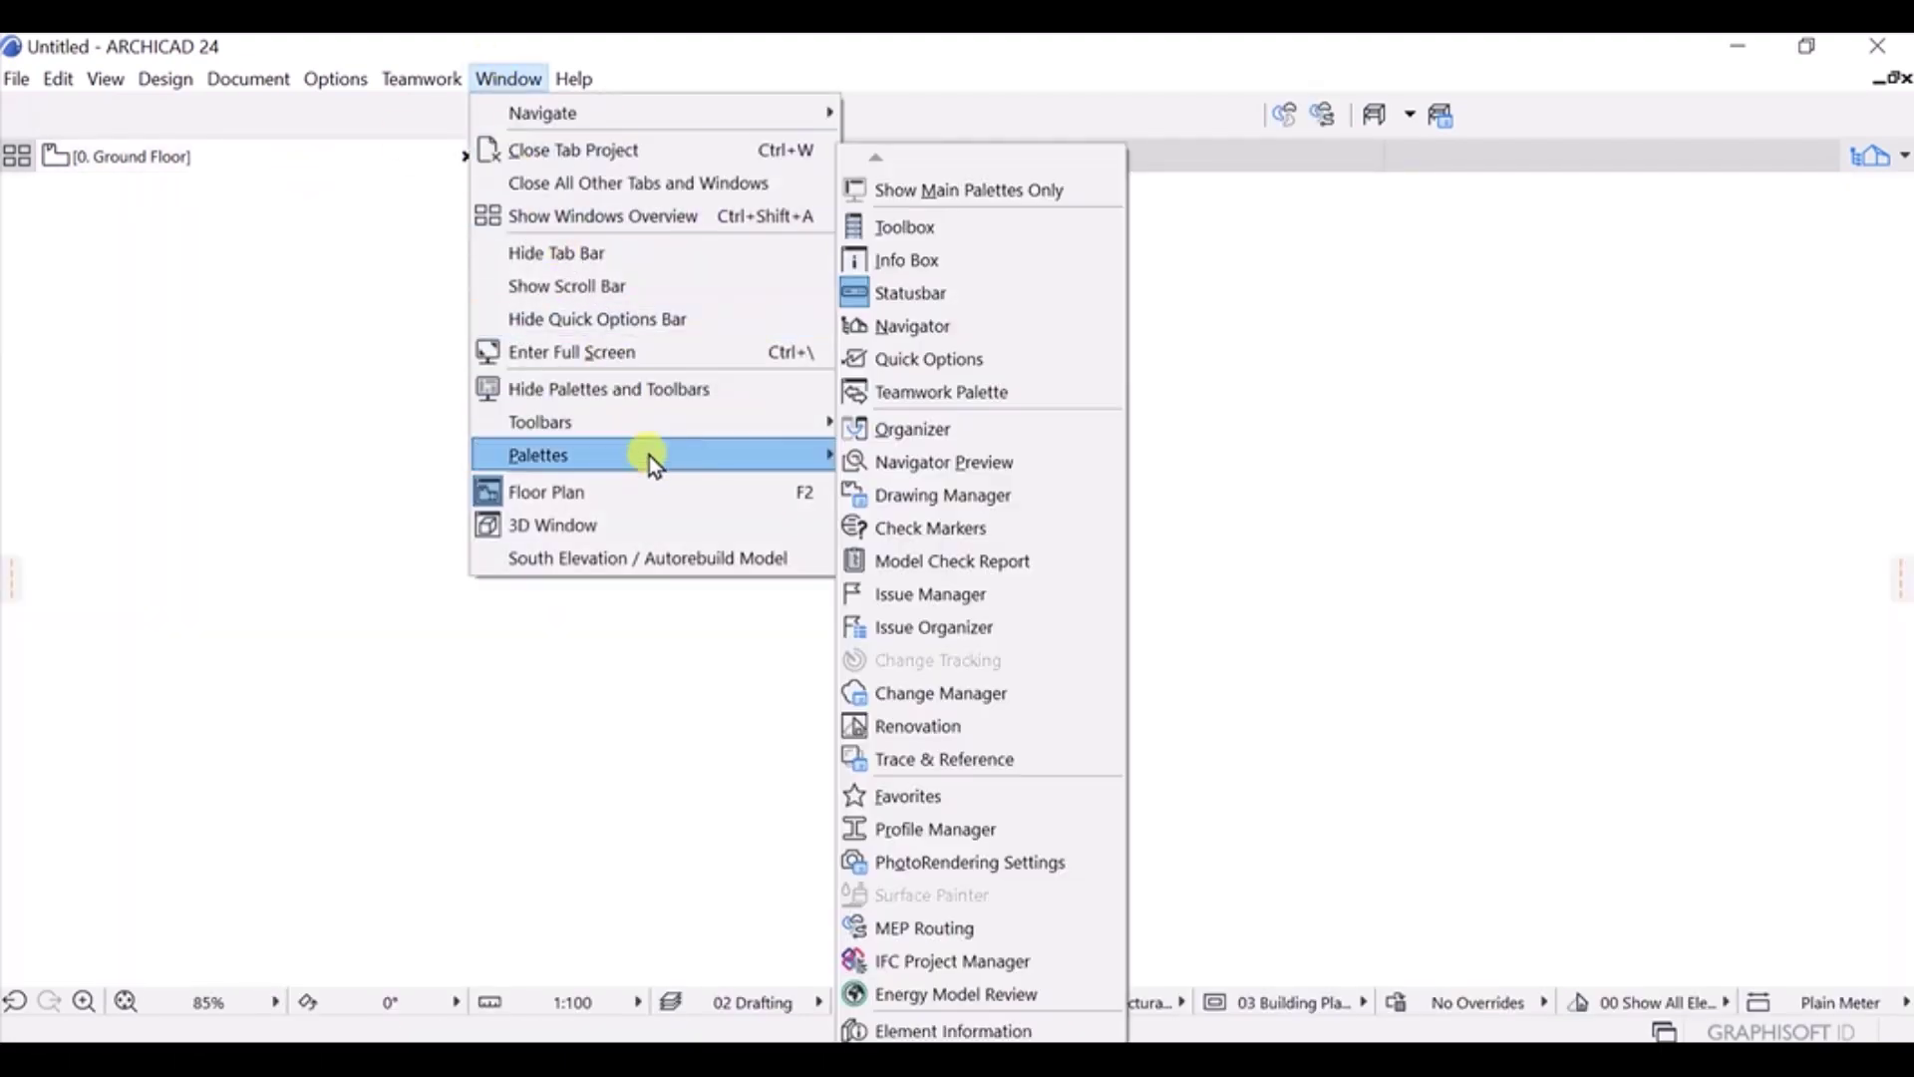
left_click(924, 498)
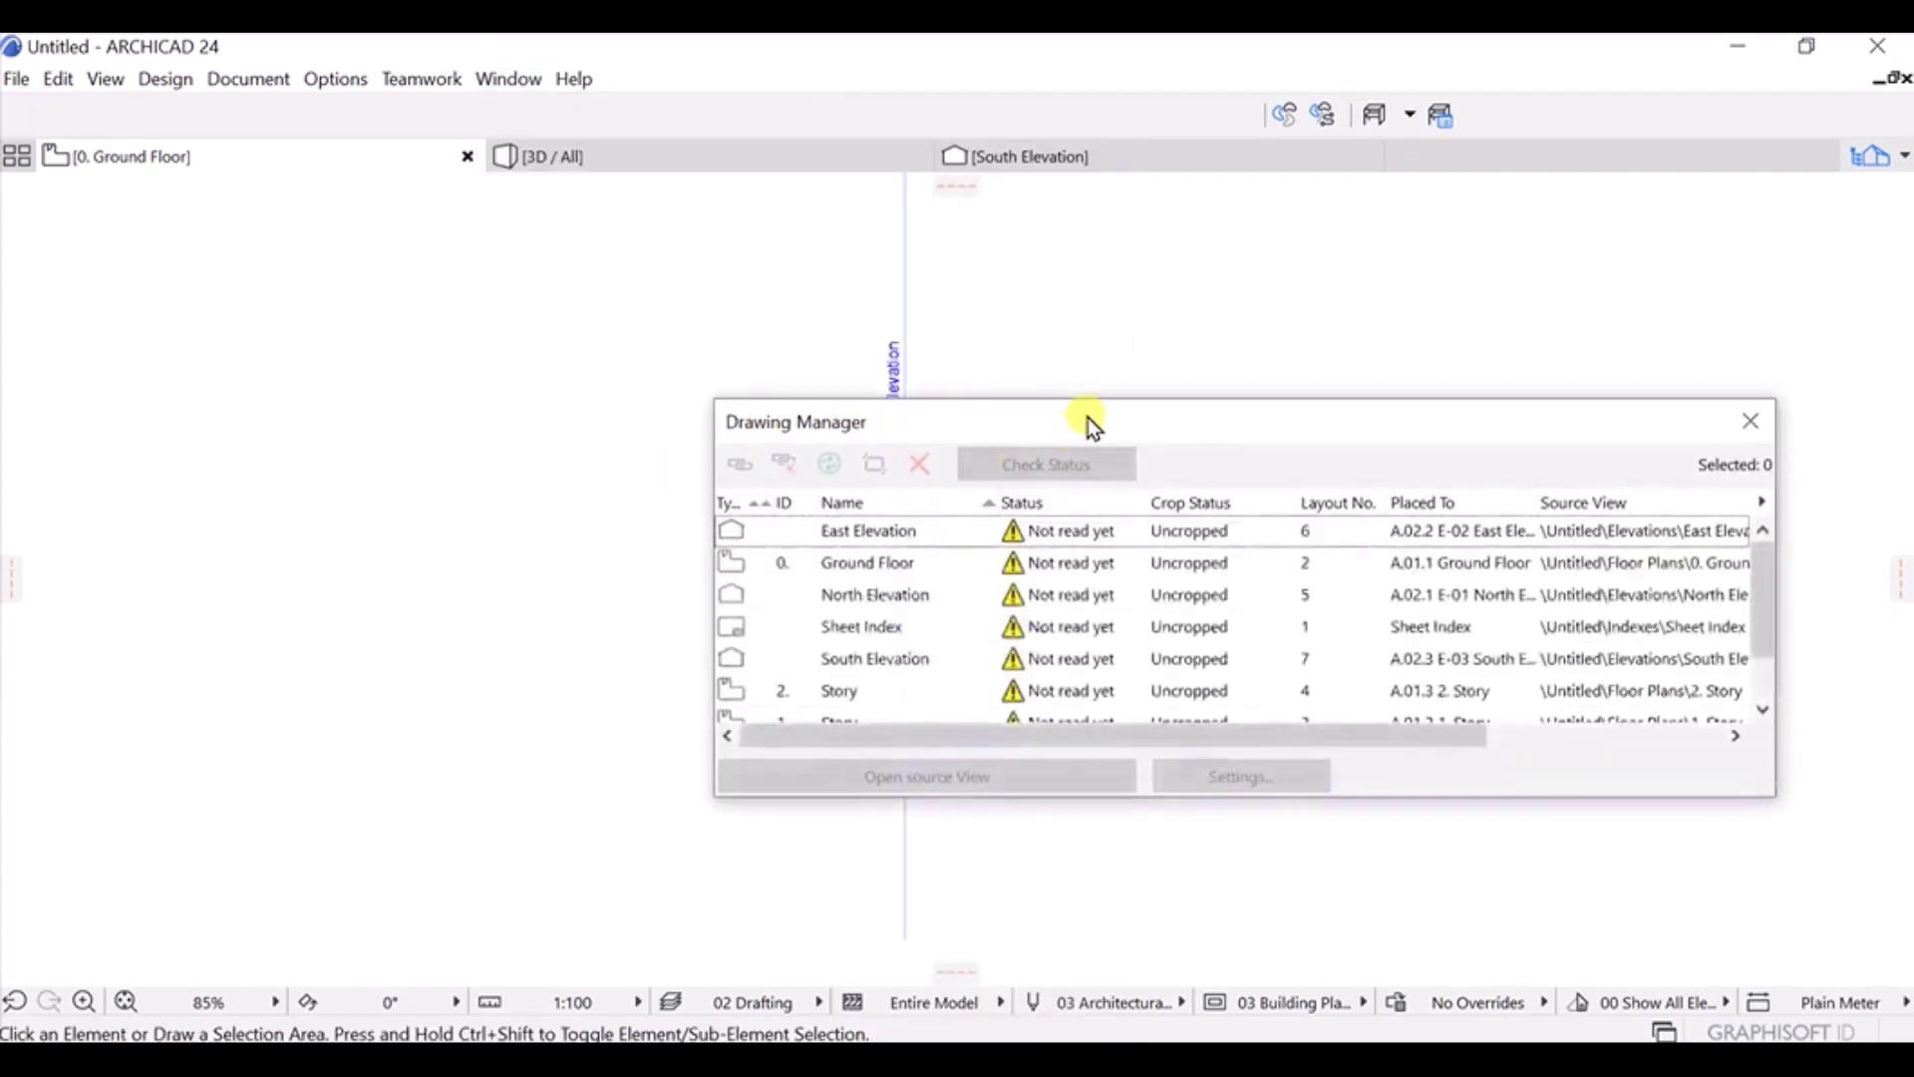
mouse_move(1121, 412)
left_mouse_down()
mouse_move(513, 320)
mouse_move(355, 197)
mouse_move(331, 57)
left_mouse_up()
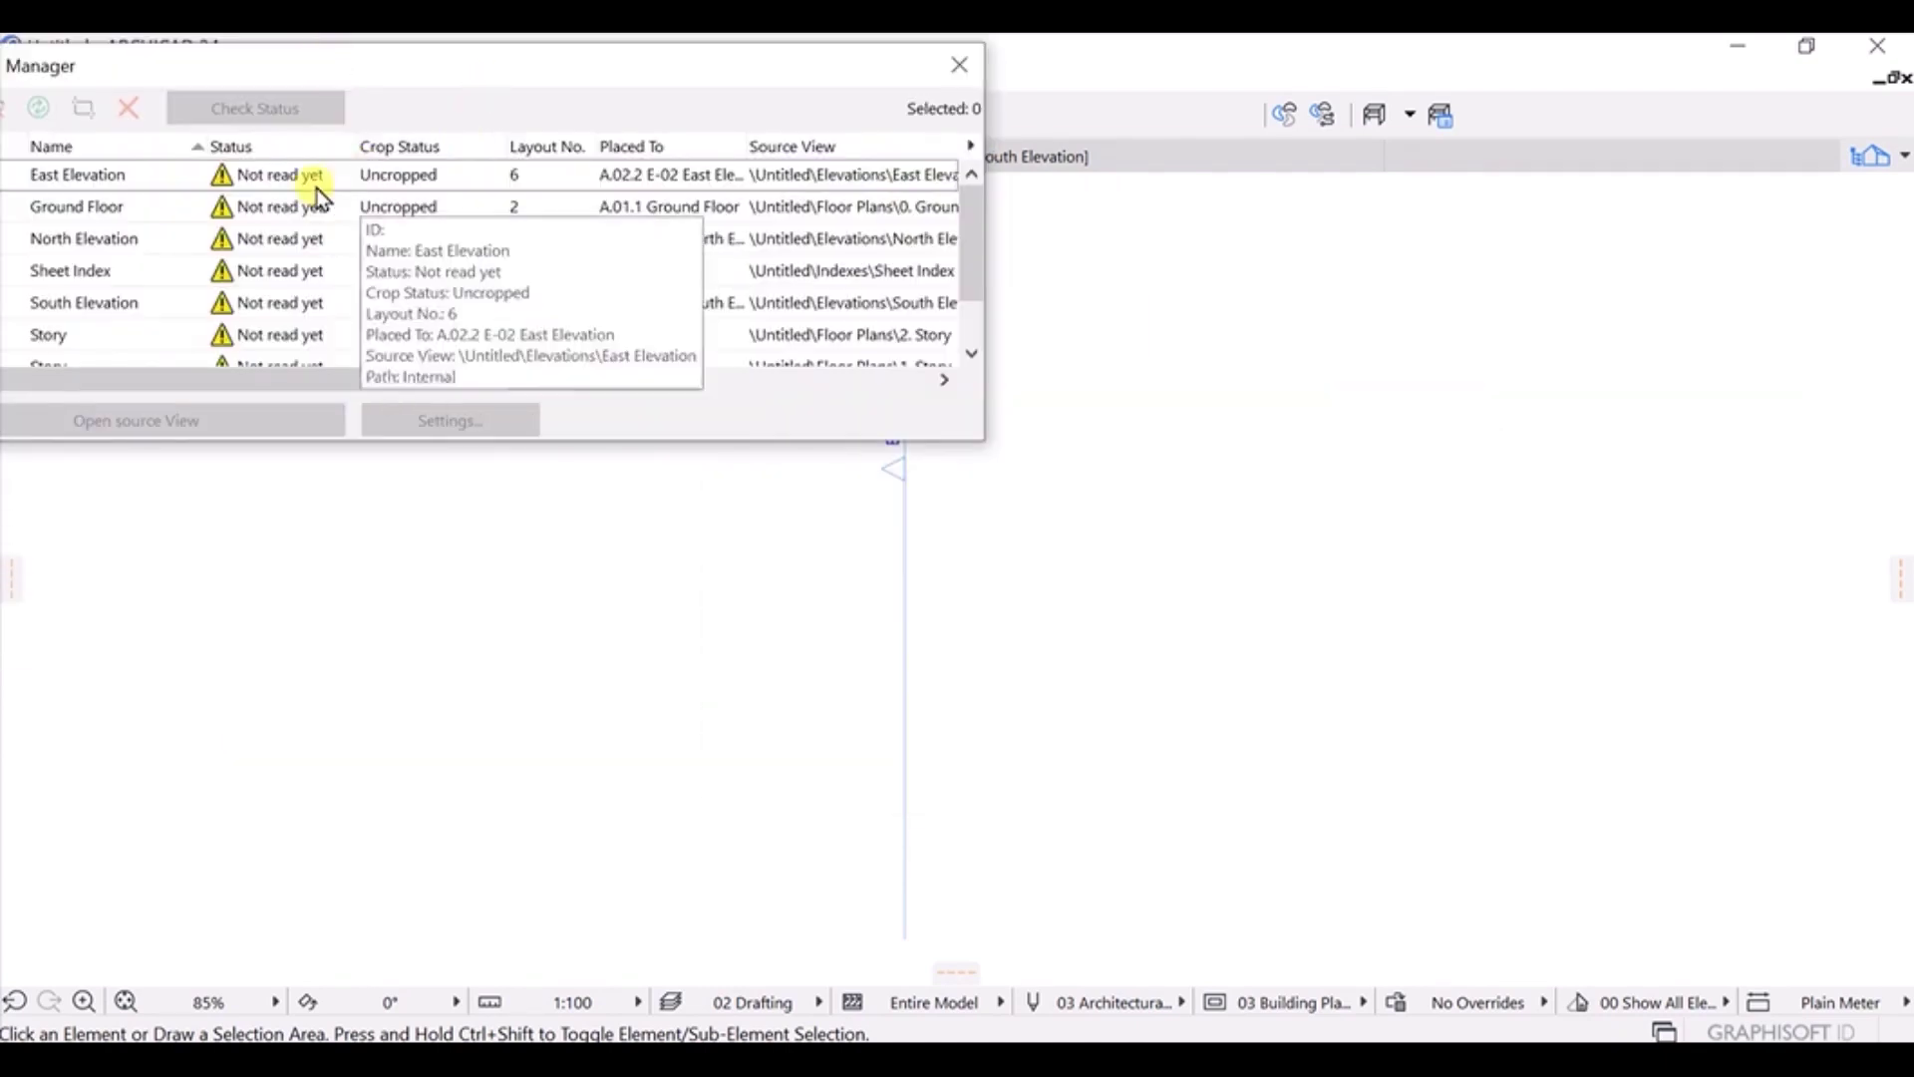
scroll(299, 219, "down", 2)
scroll(329, 209, "up", 2)
left_click(960, 64)
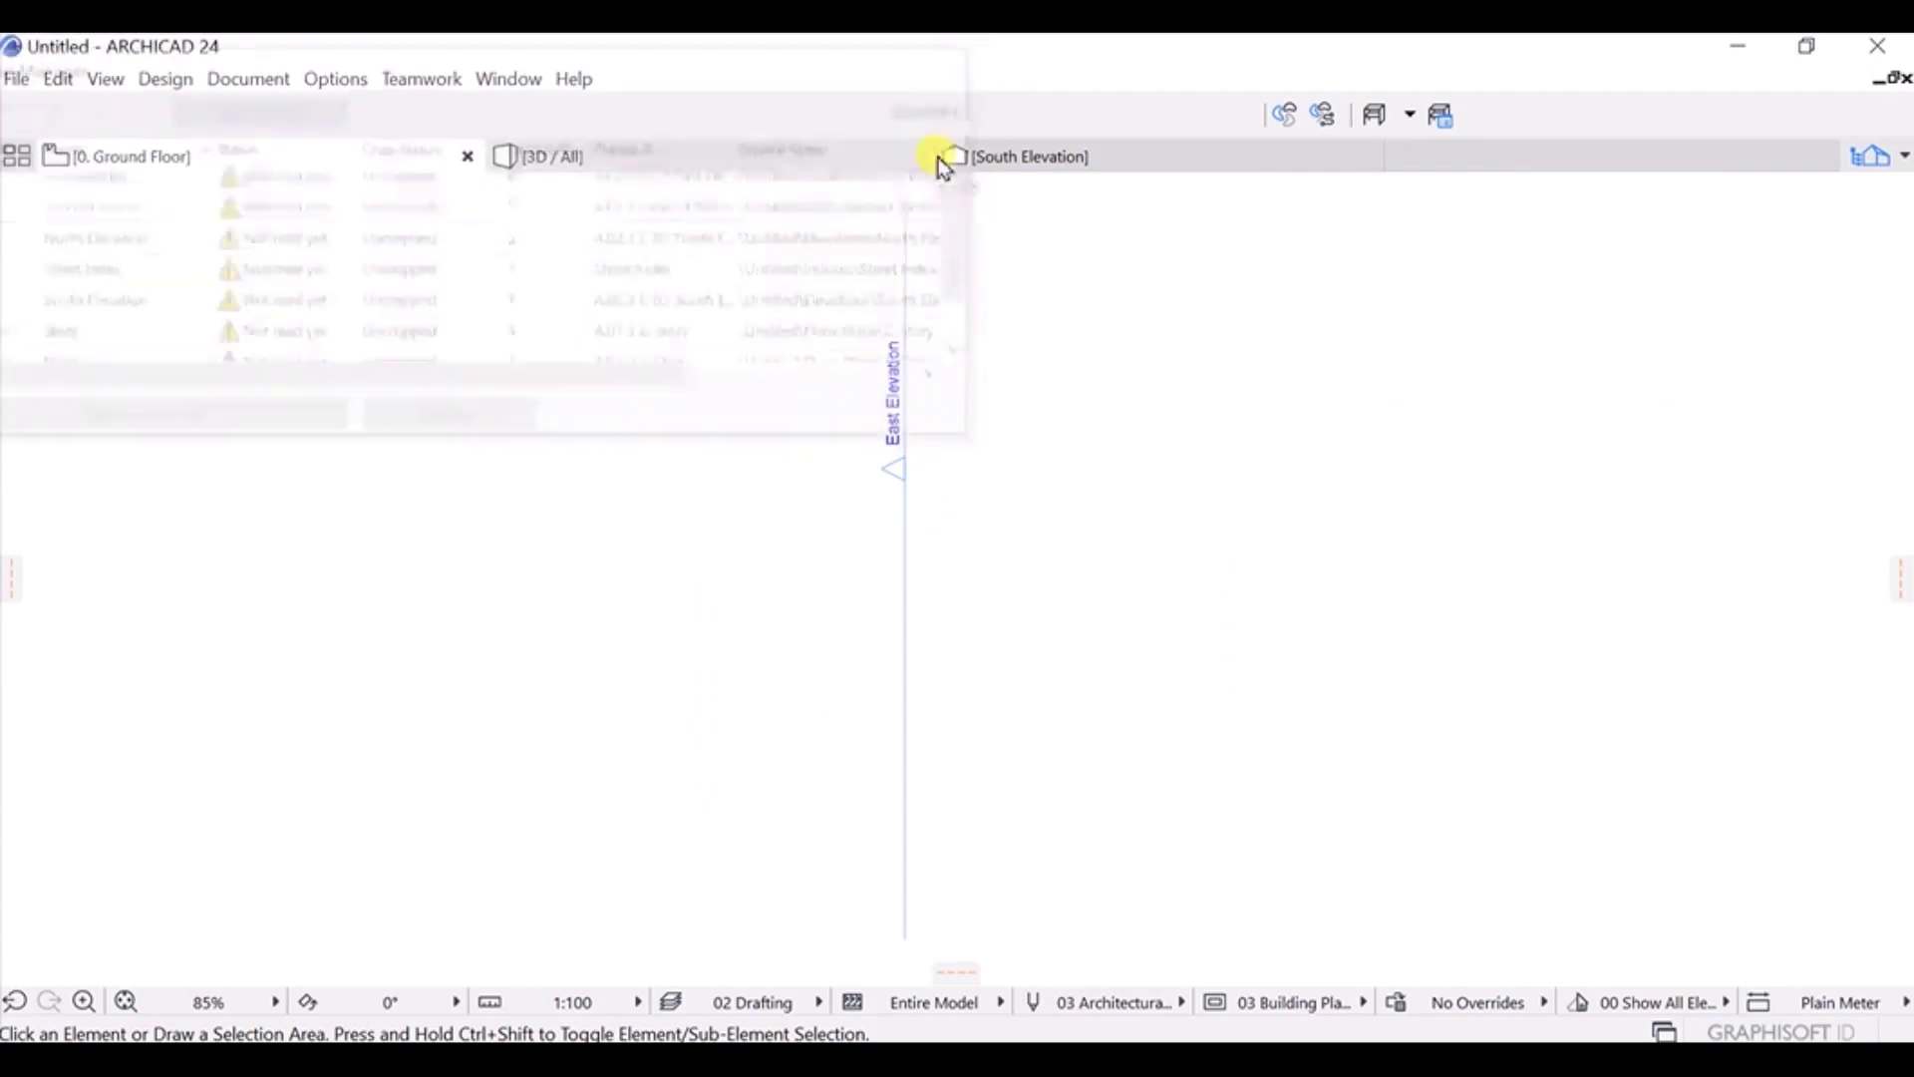
Open PhotoRendering Settings, check its size settings, then close the palette.
left_click(511, 79)
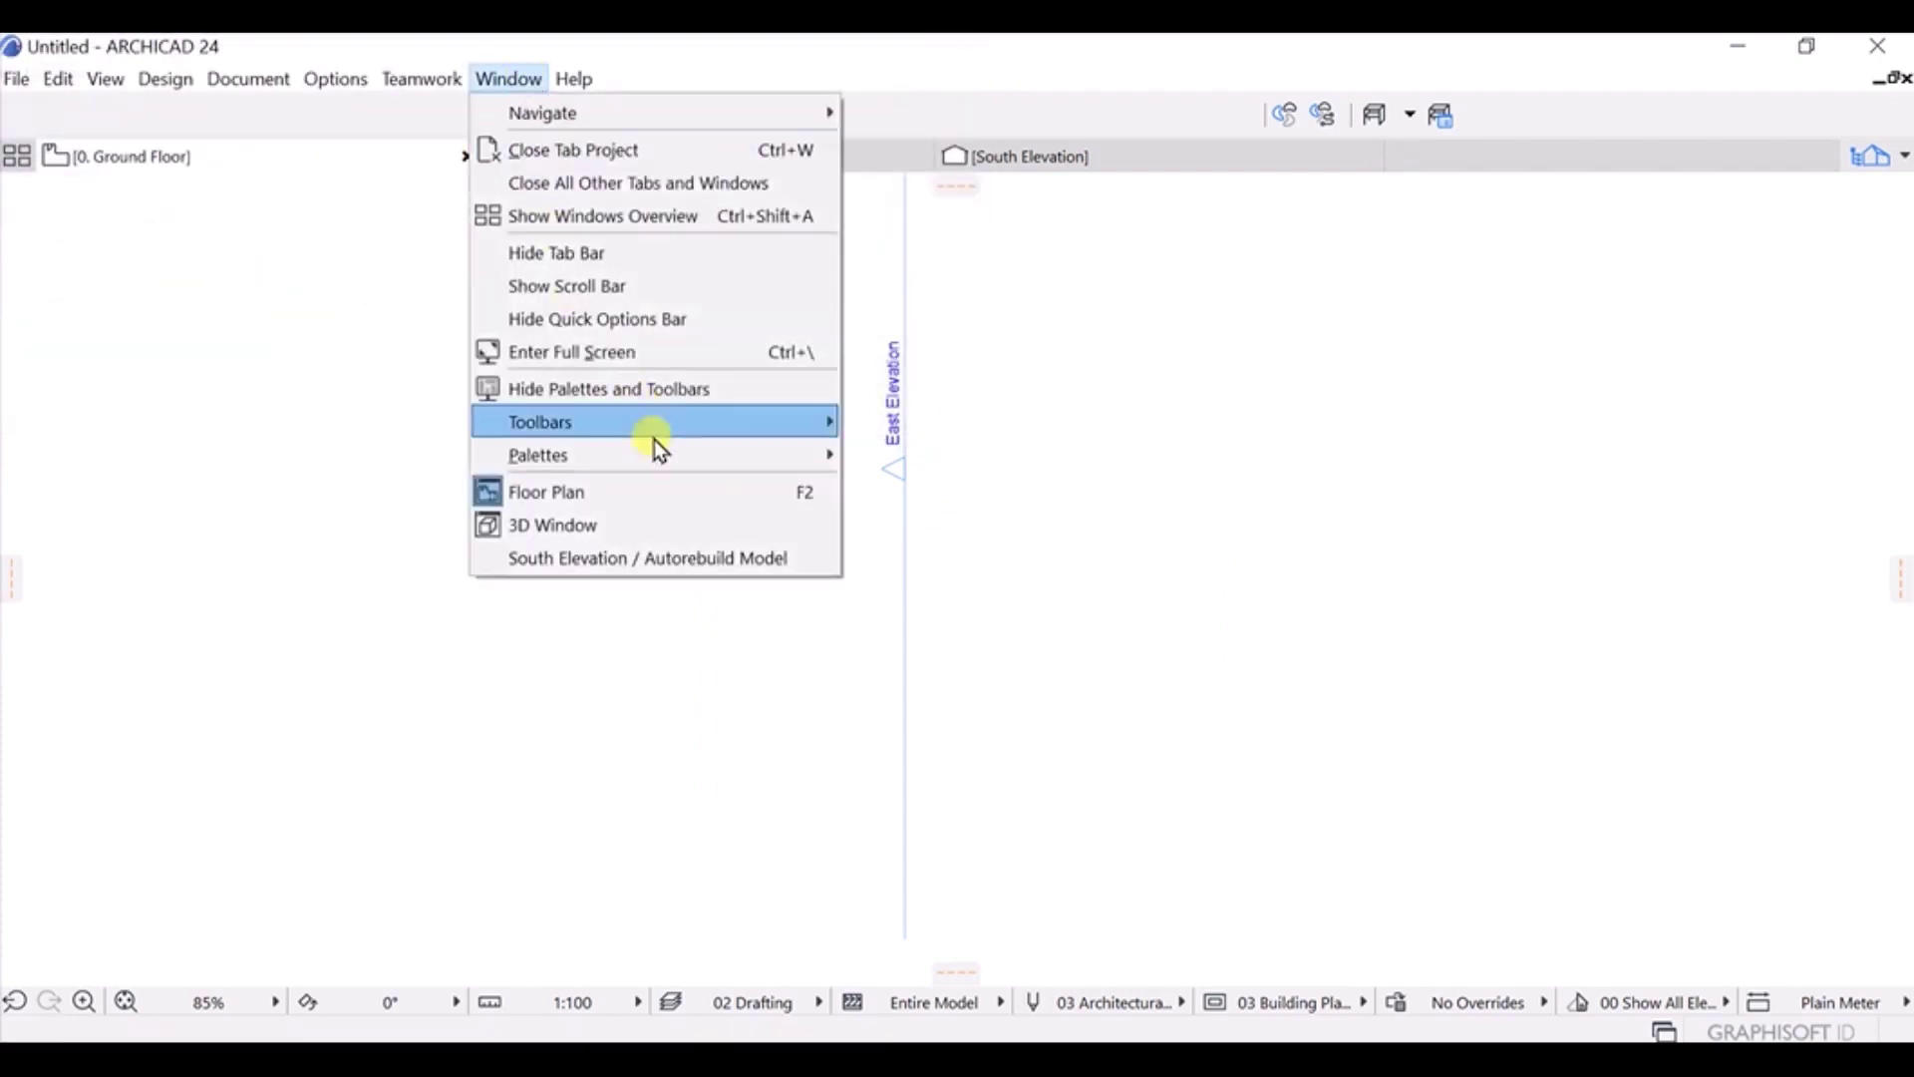
mouse_move(665, 461)
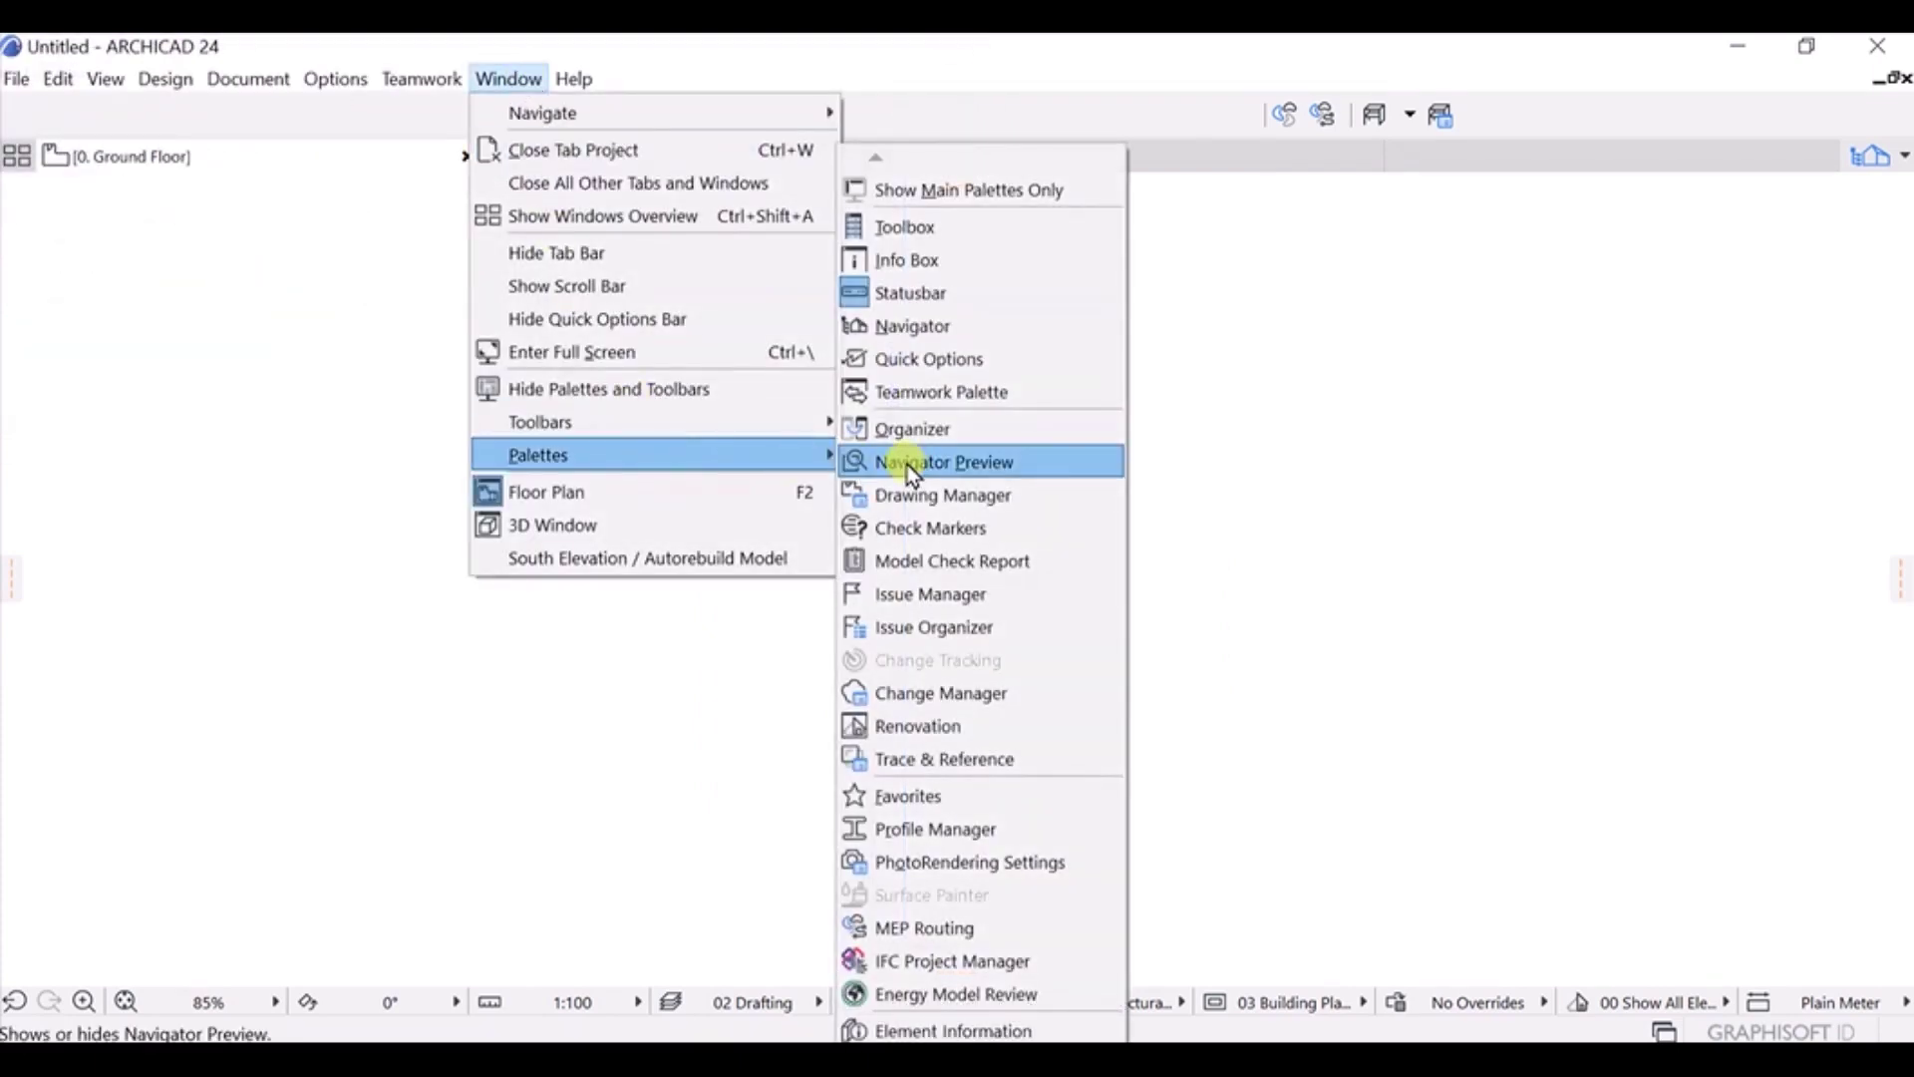
left_click(984, 864)
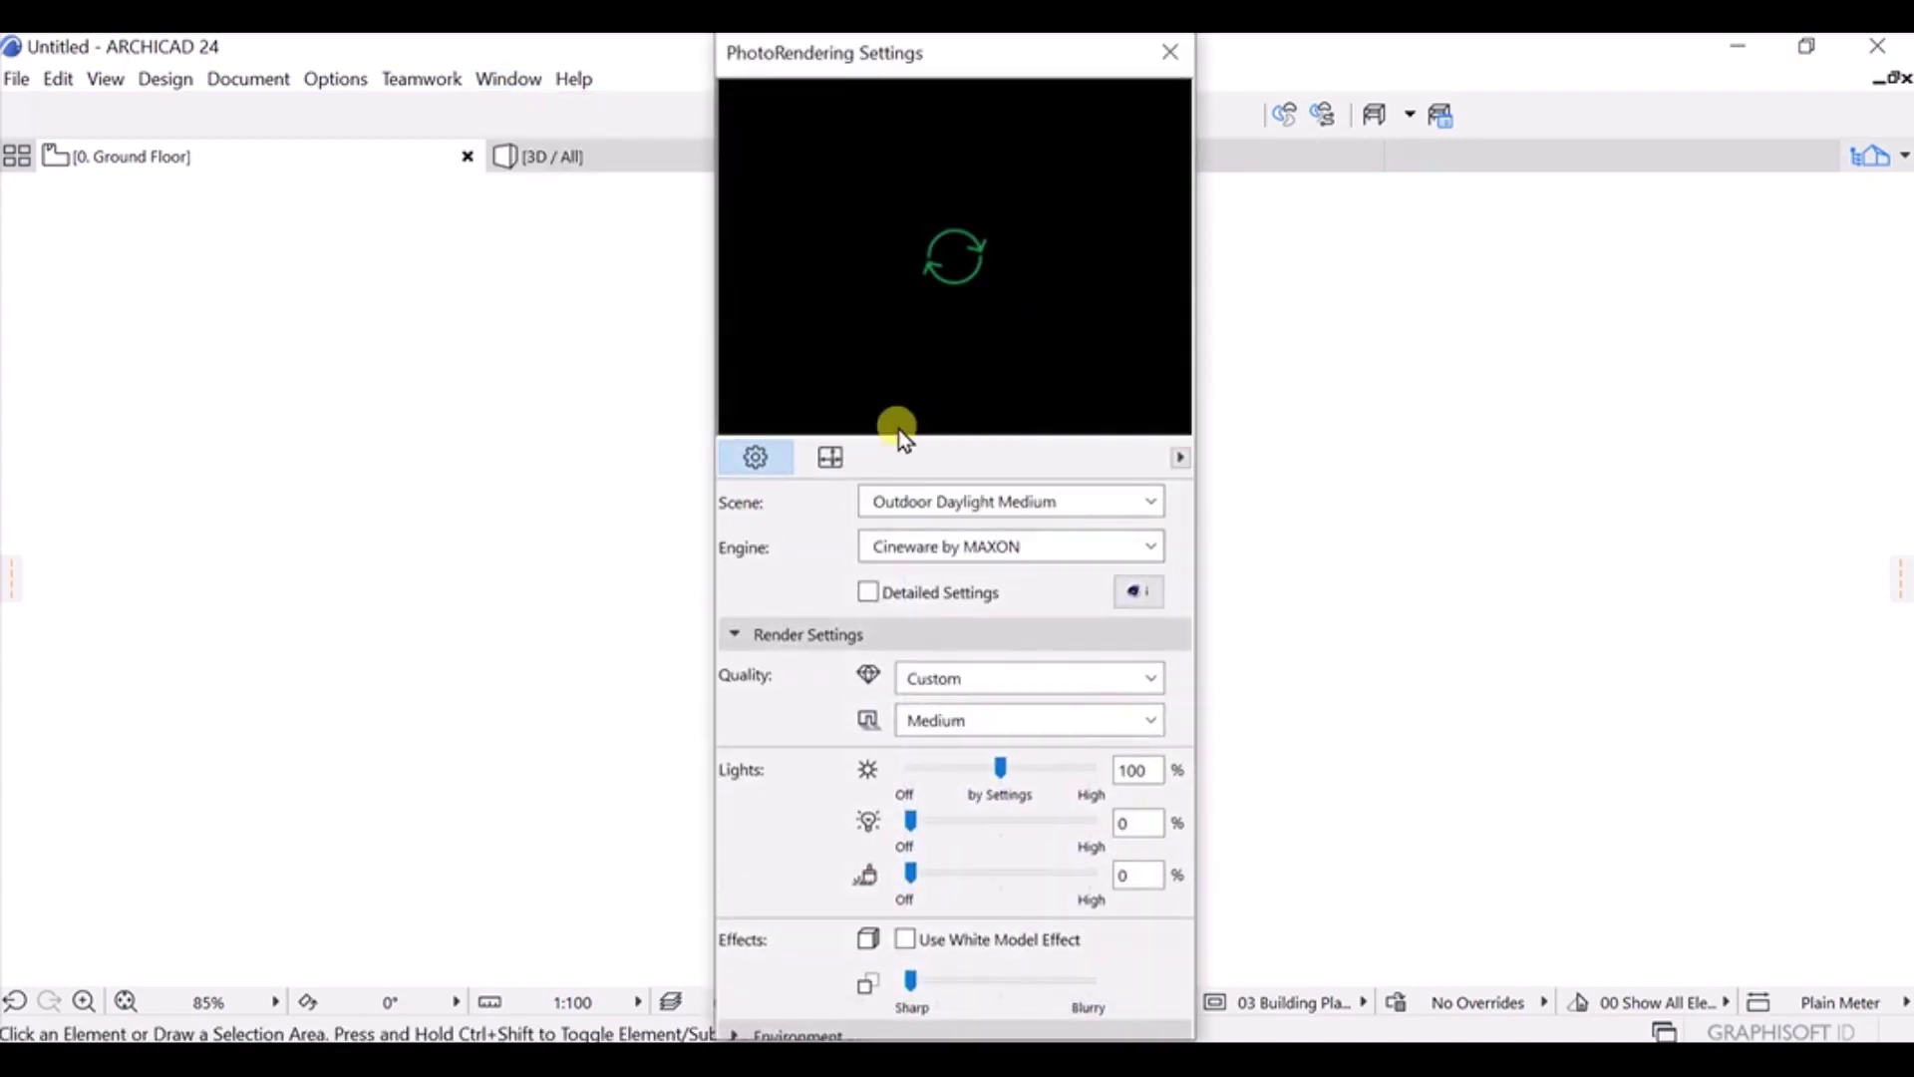
left_click(831, 458)
left_click(760, 460)
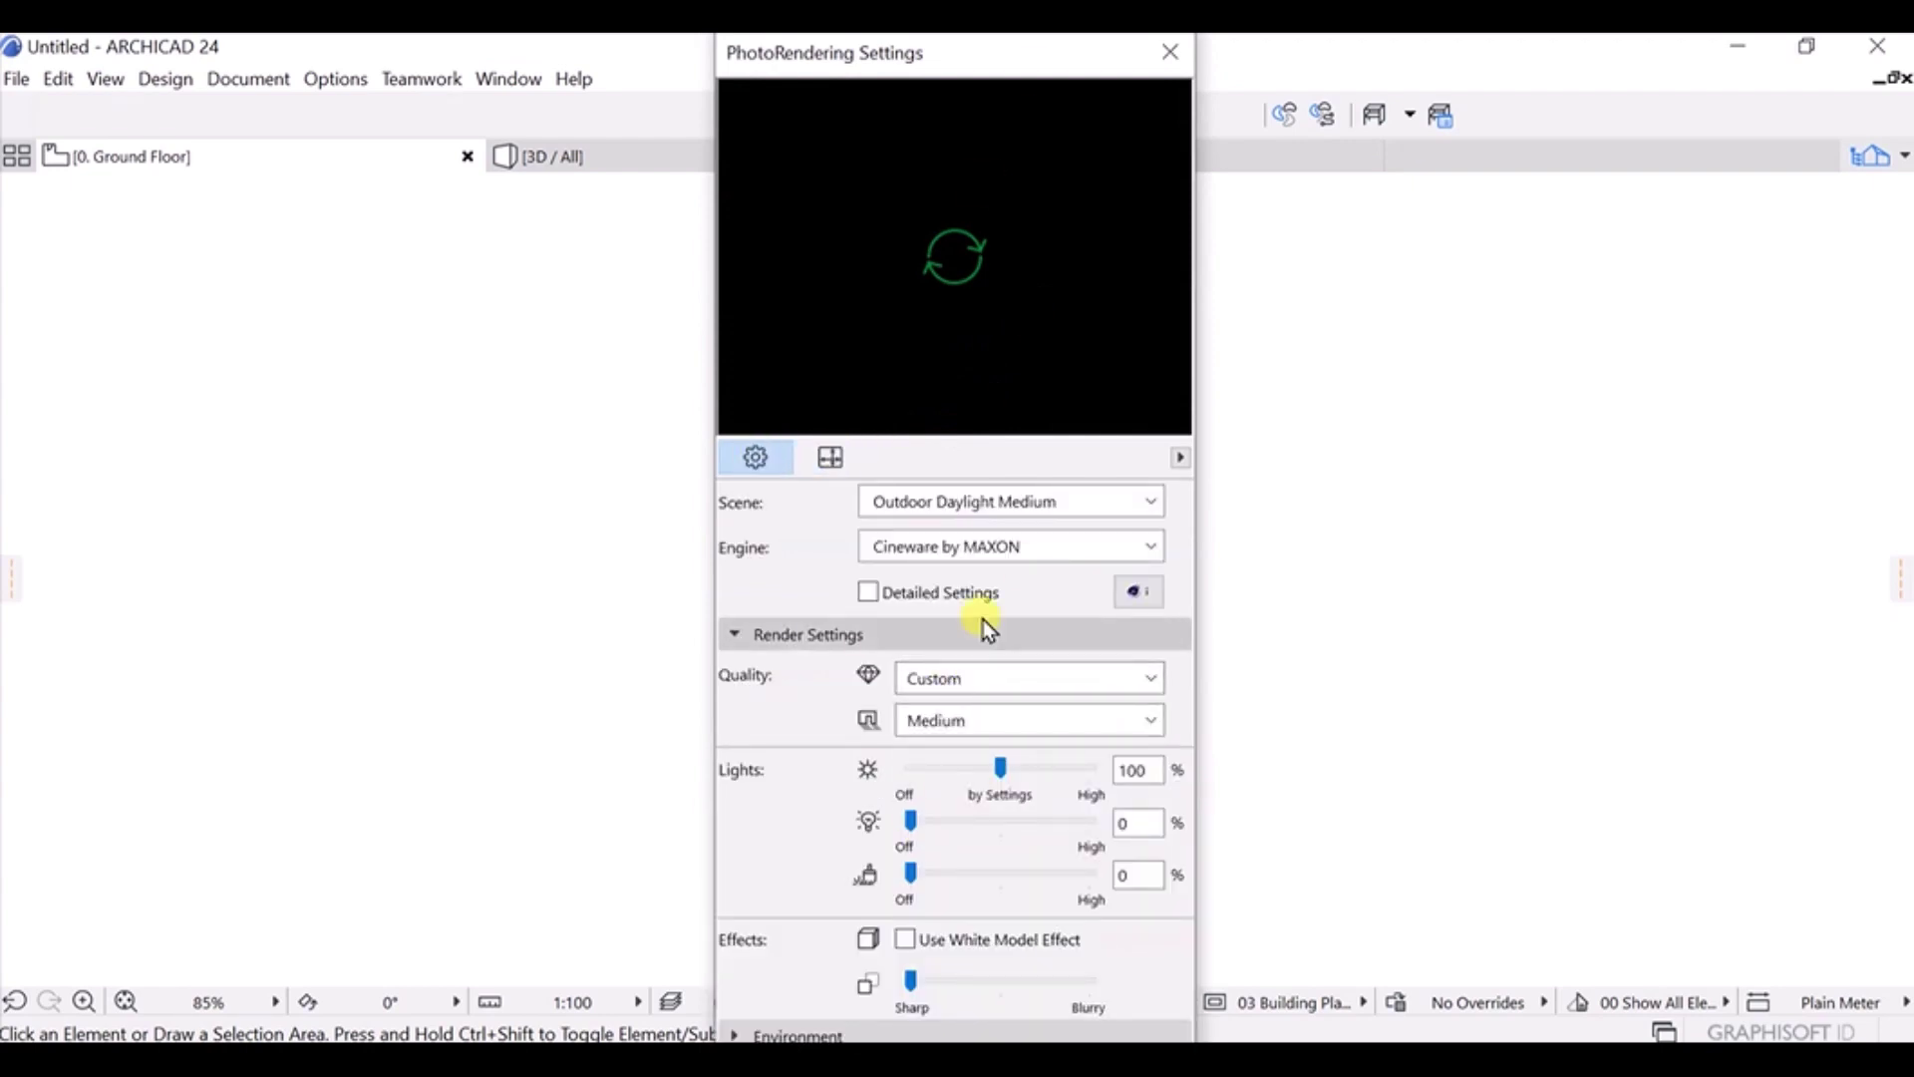
left_click(1171, 54)
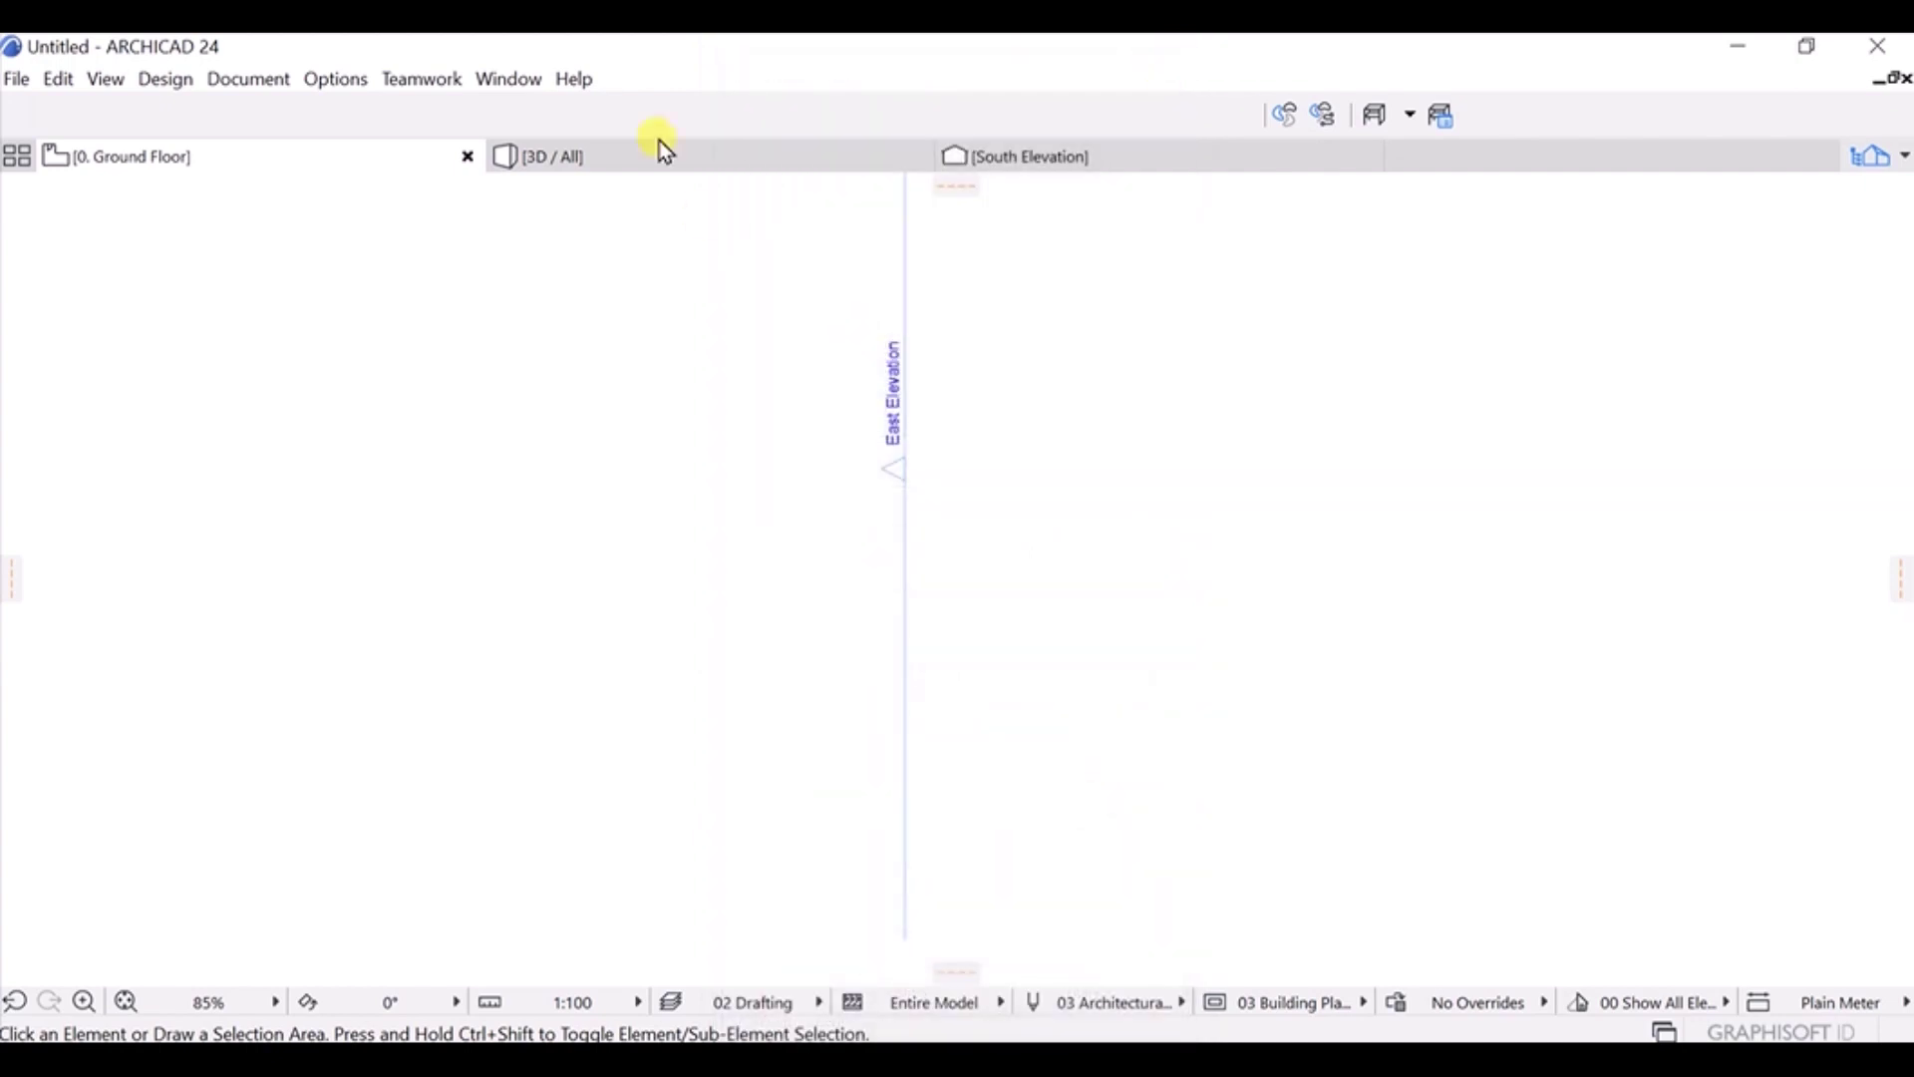
left_click(510, 80)
Show the Quick Options palette, dock it at the left, and widen it.
mouse_move(598, 459)
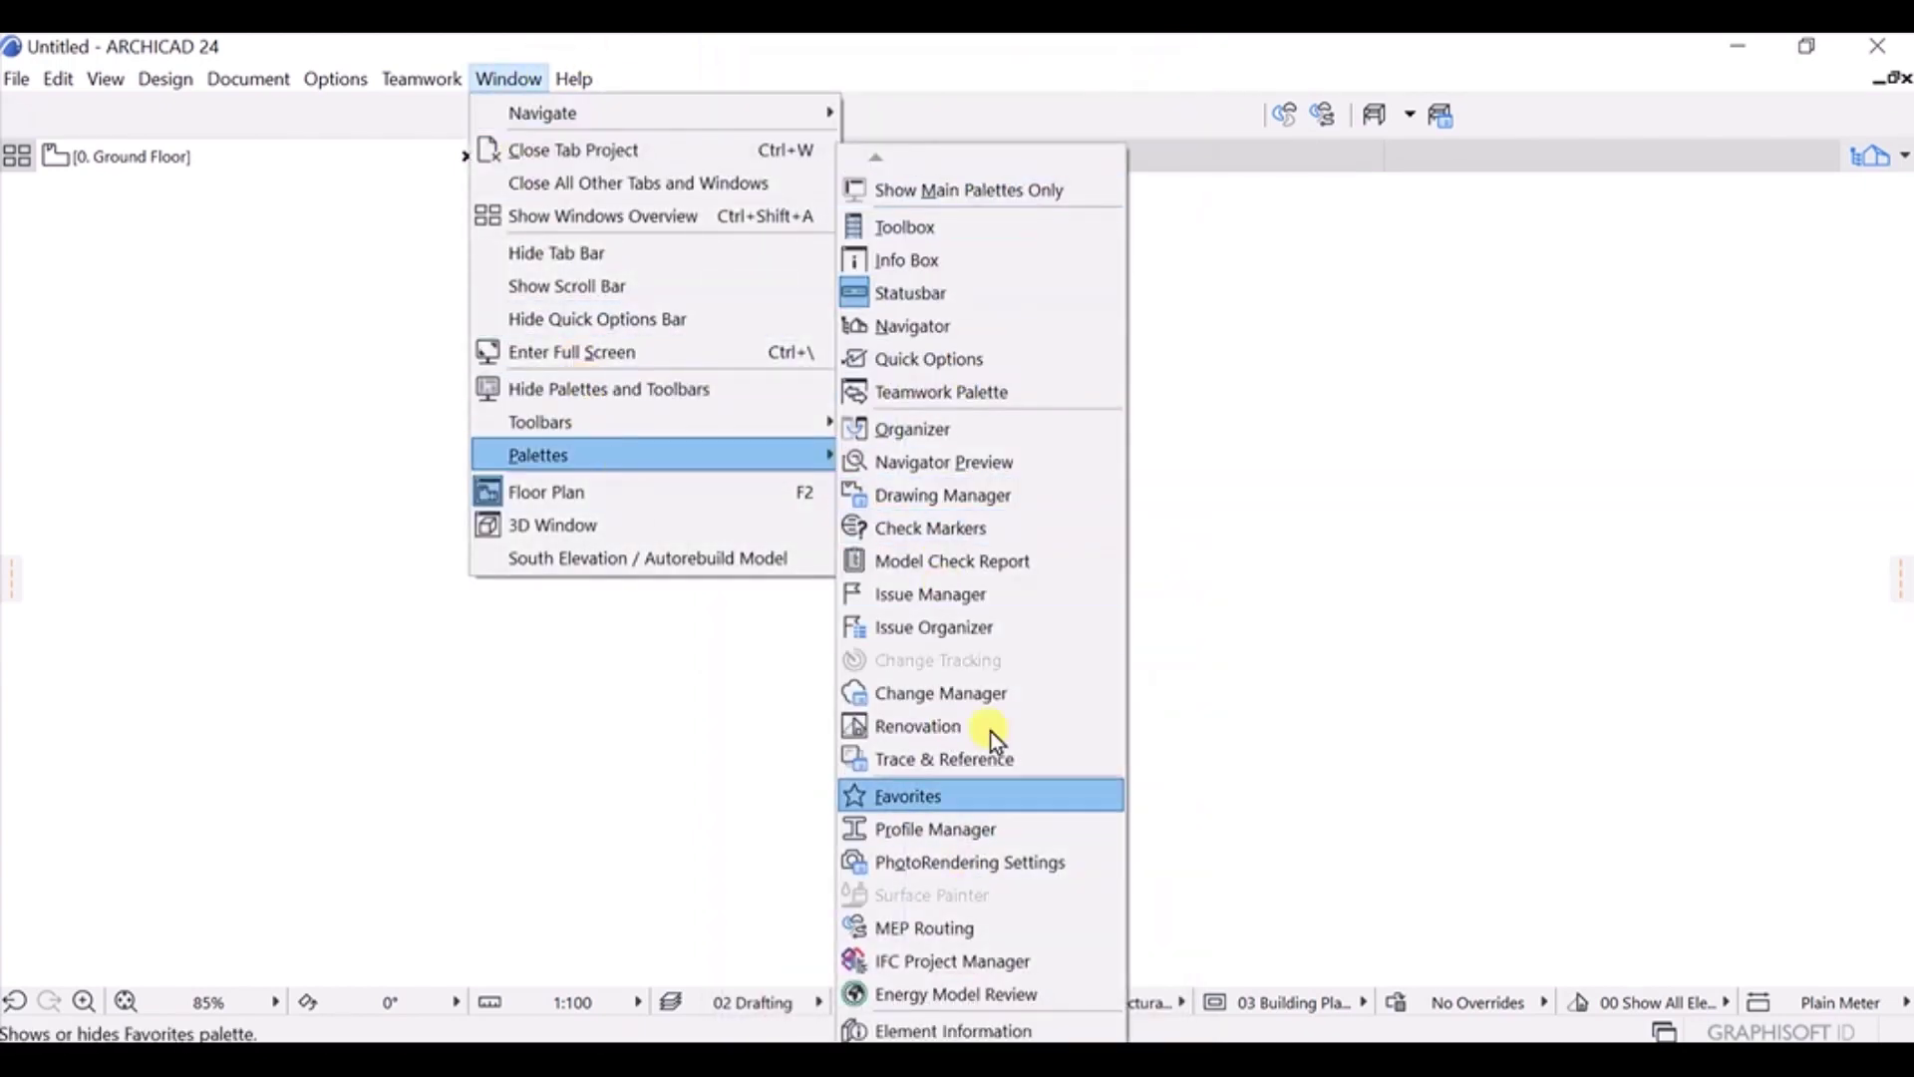
left_click(1001, 357)
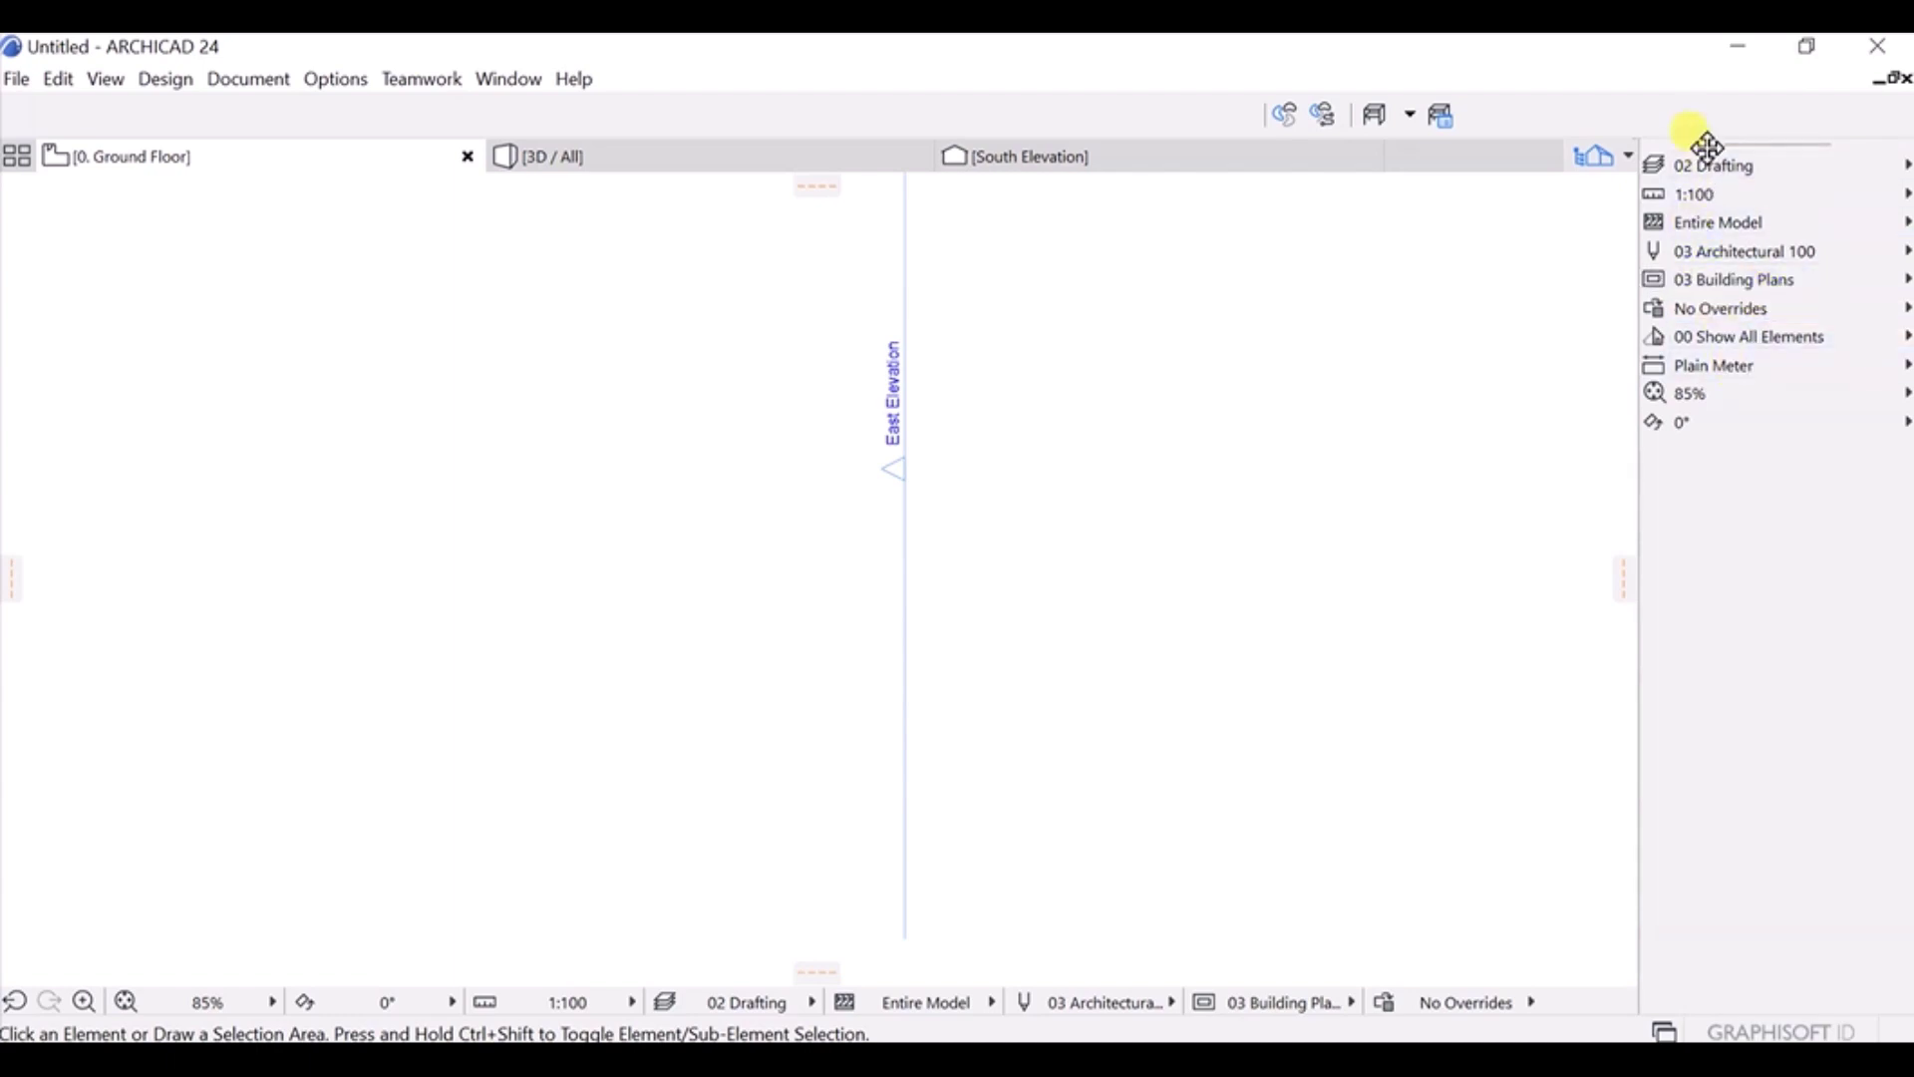
left_click_drag(1701, 140, 20, 129)
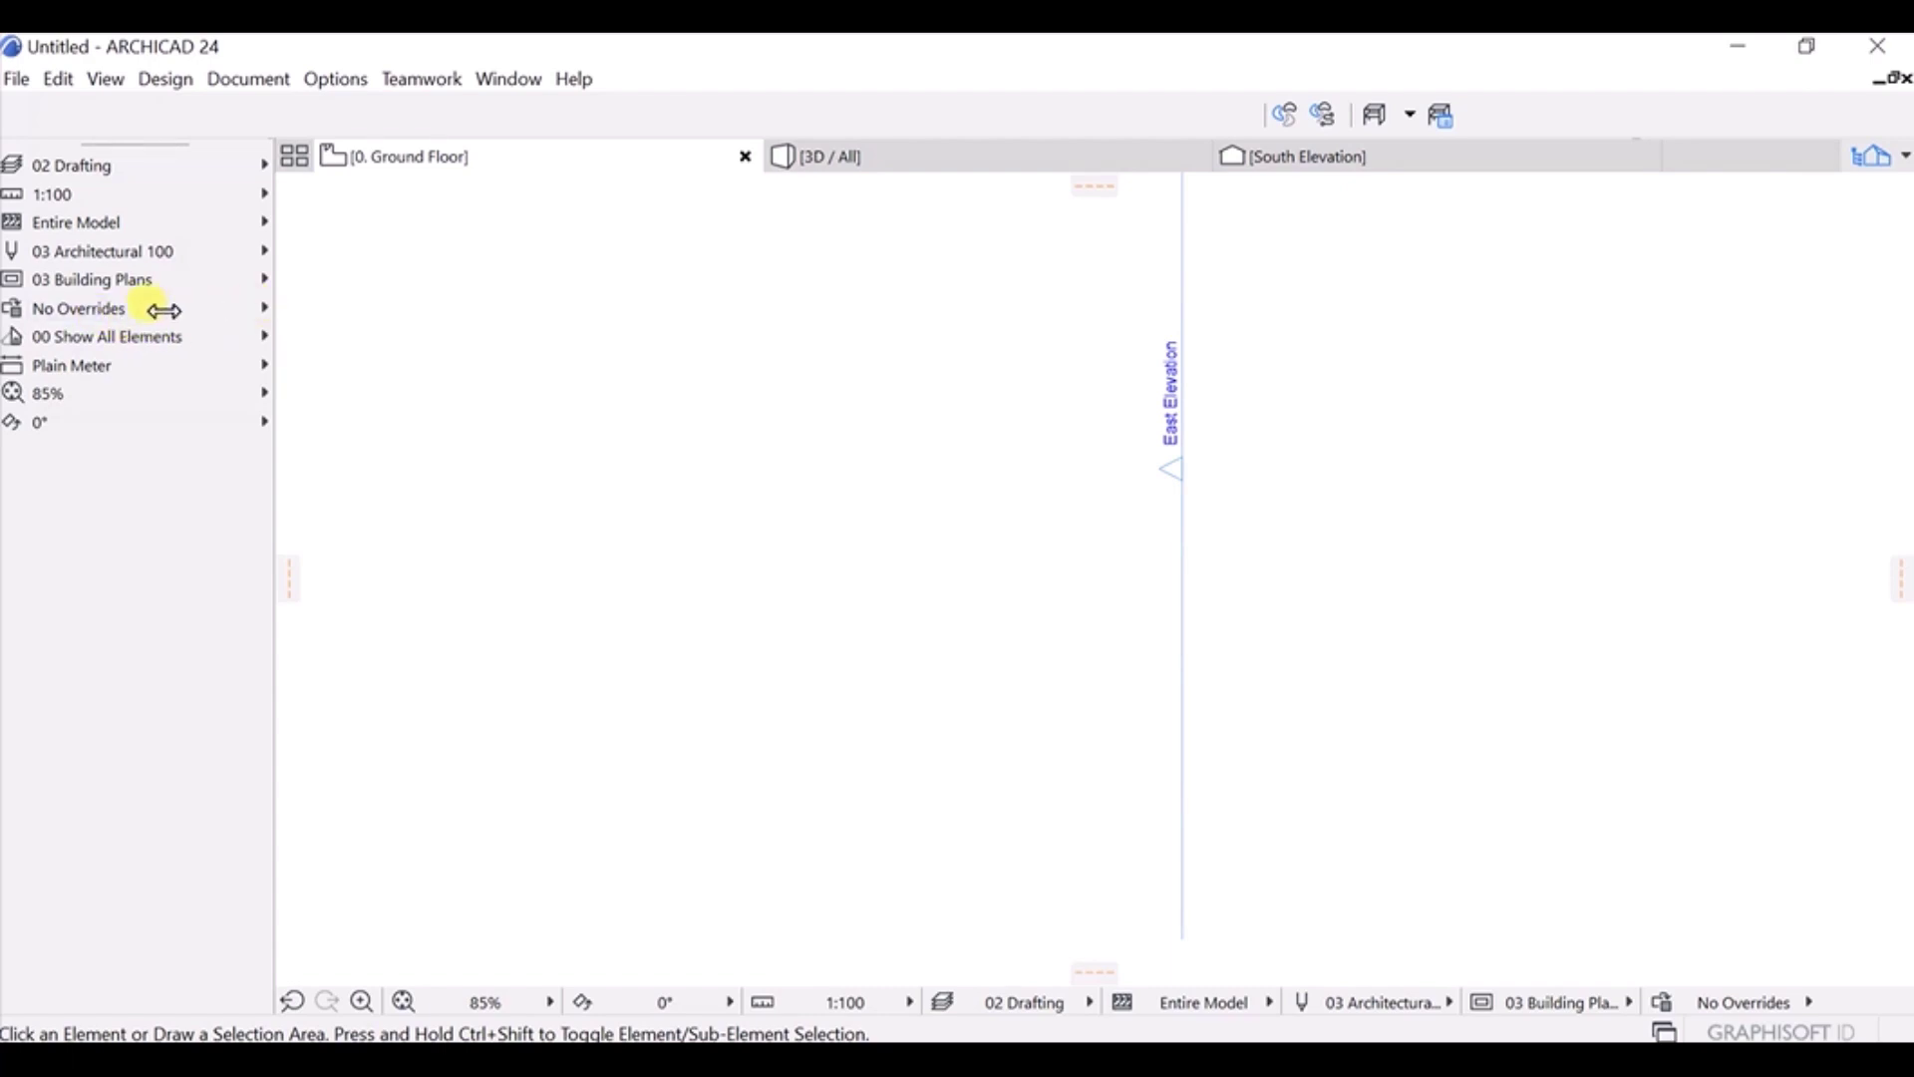
left_click_drag(269, 309, 479, 311)
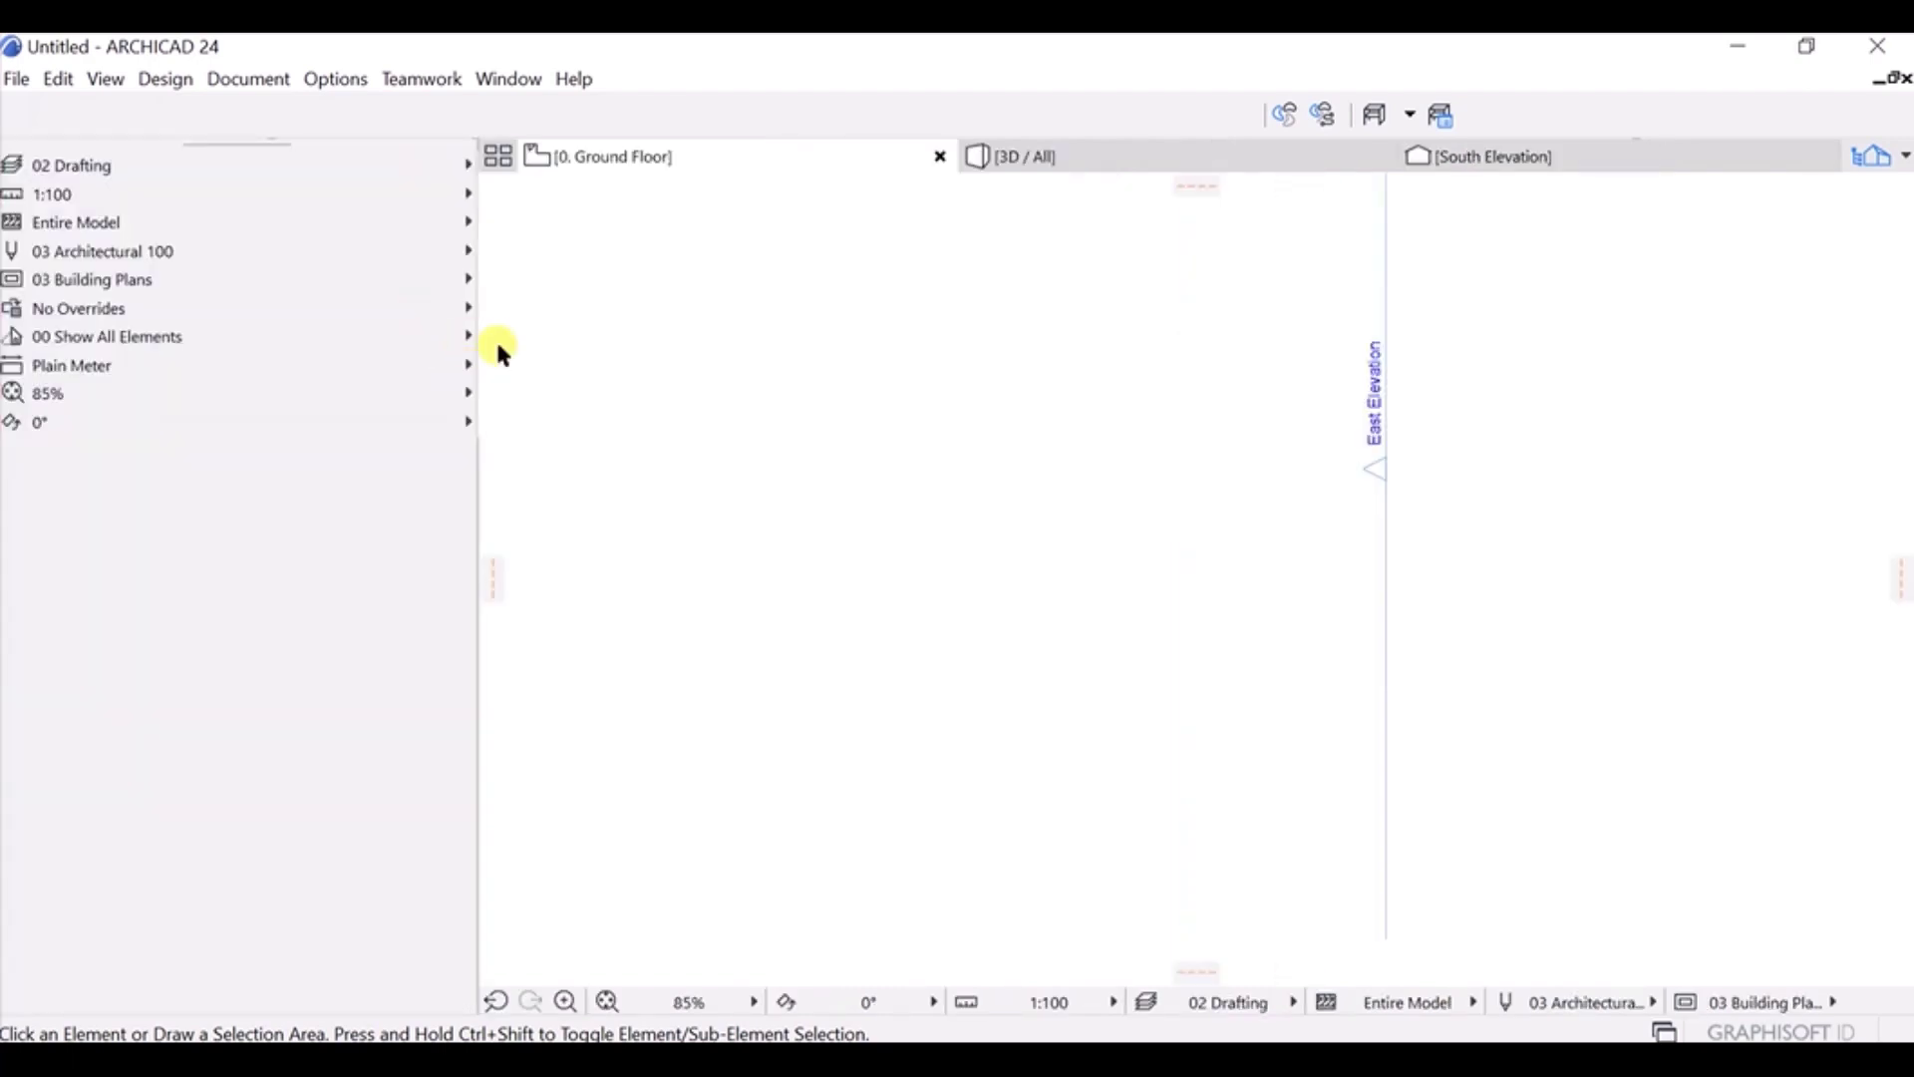
left_click(468, 339)
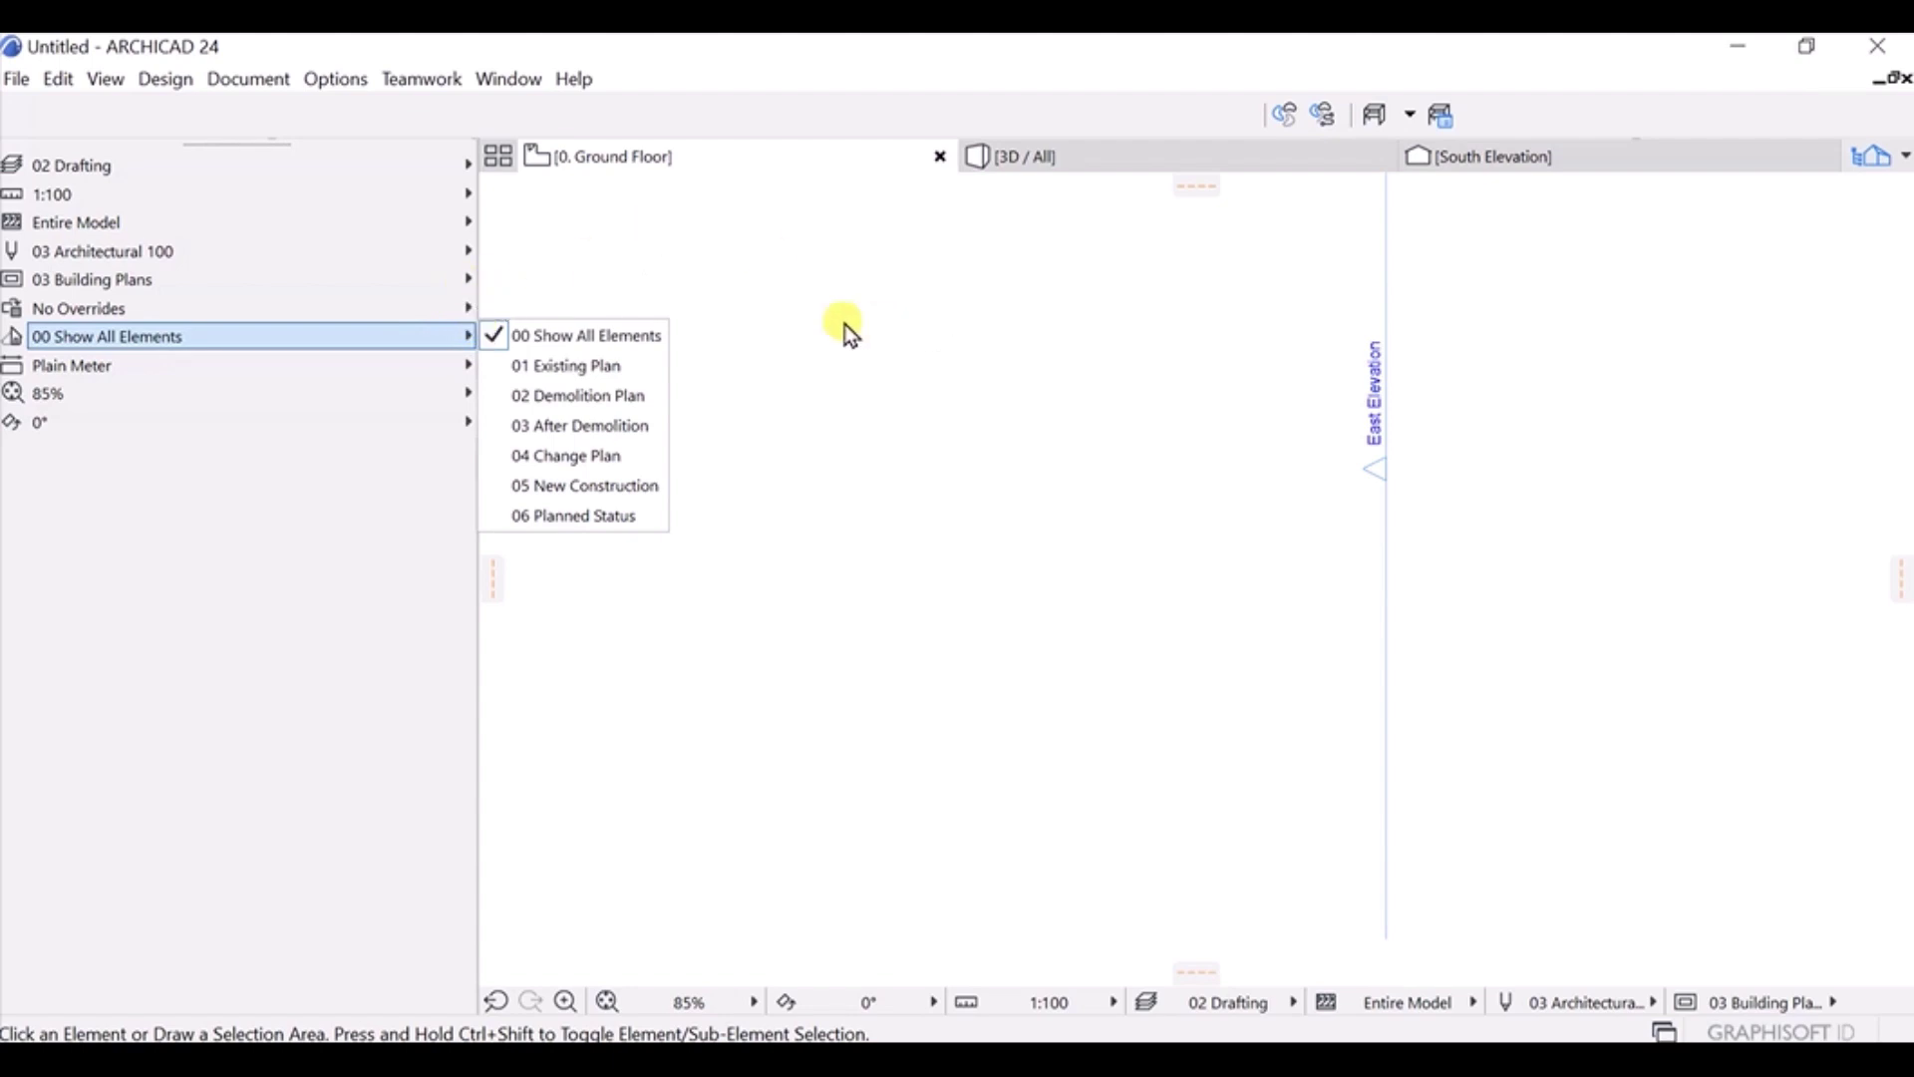
Show the Info Box palette from Window > Palettes.
left_click(503, 87)
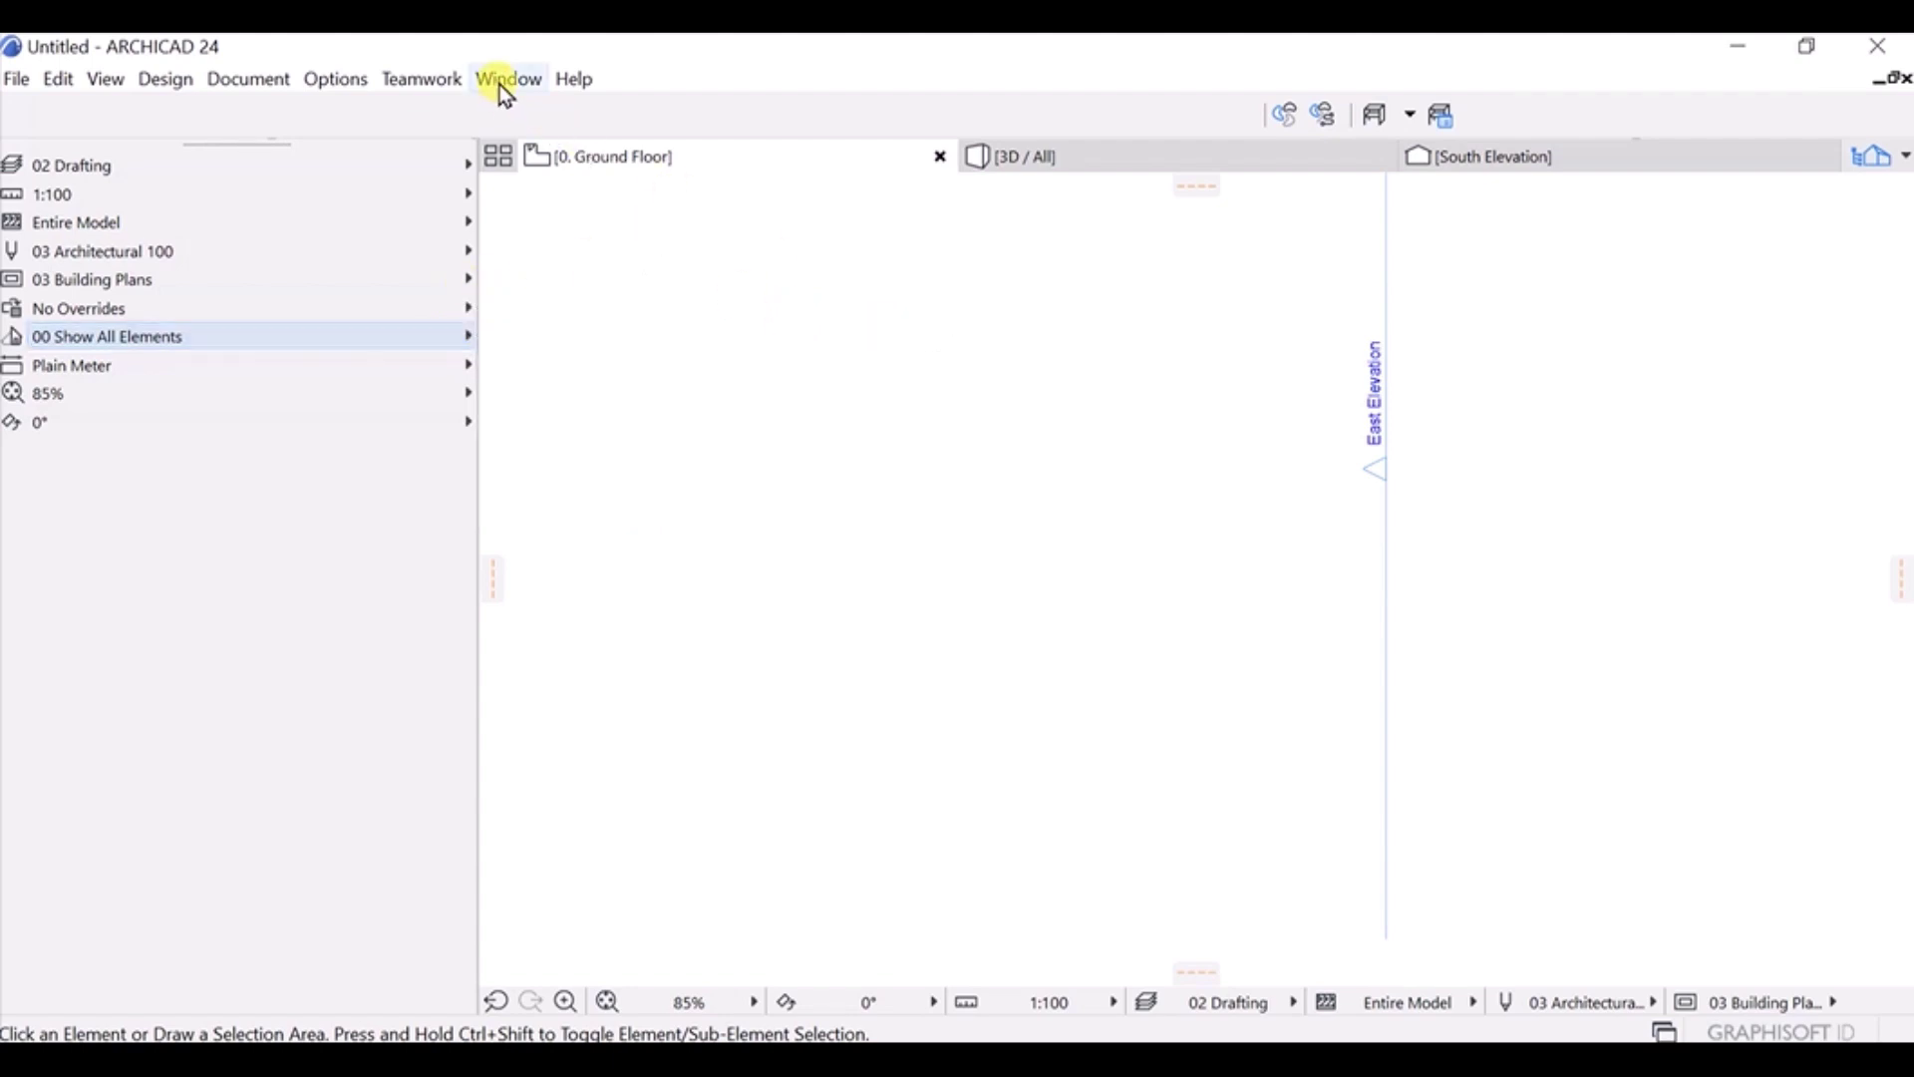
left_click(504, 86)
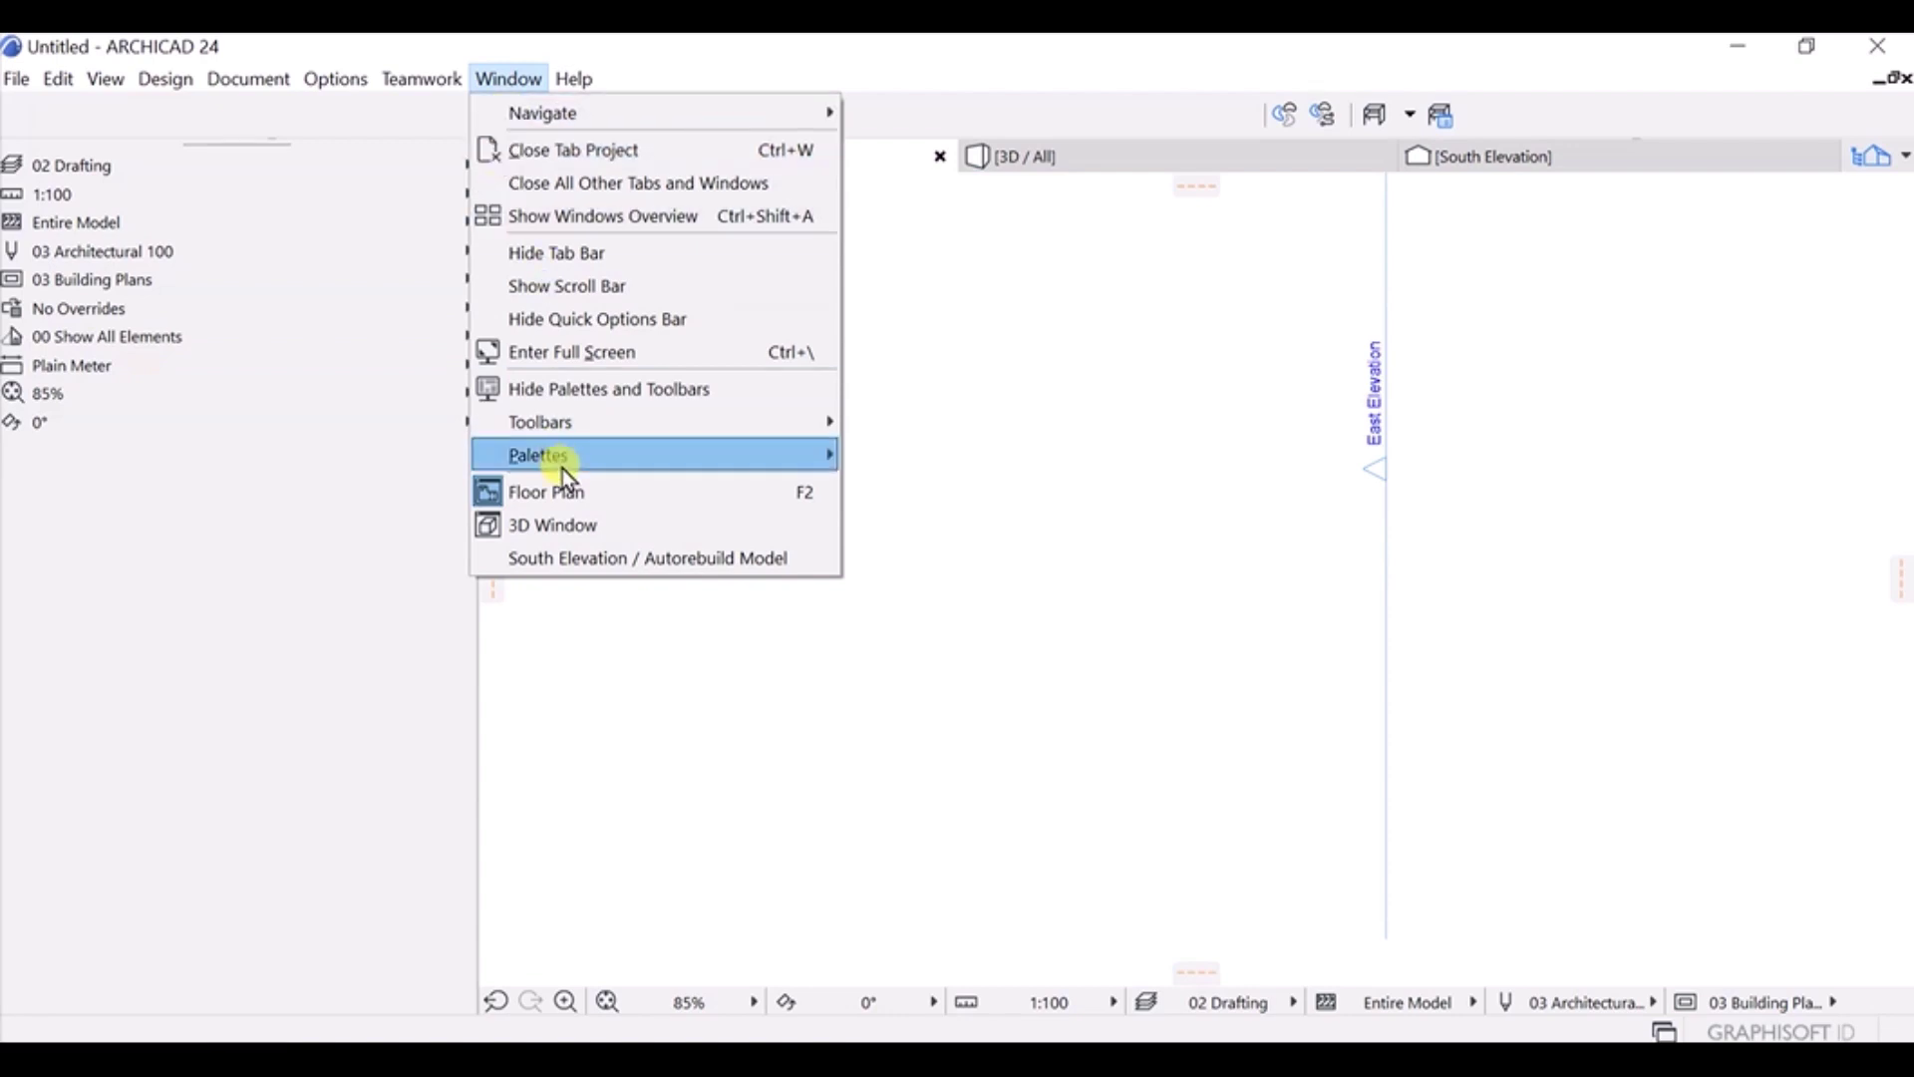
left_click(945, 263)
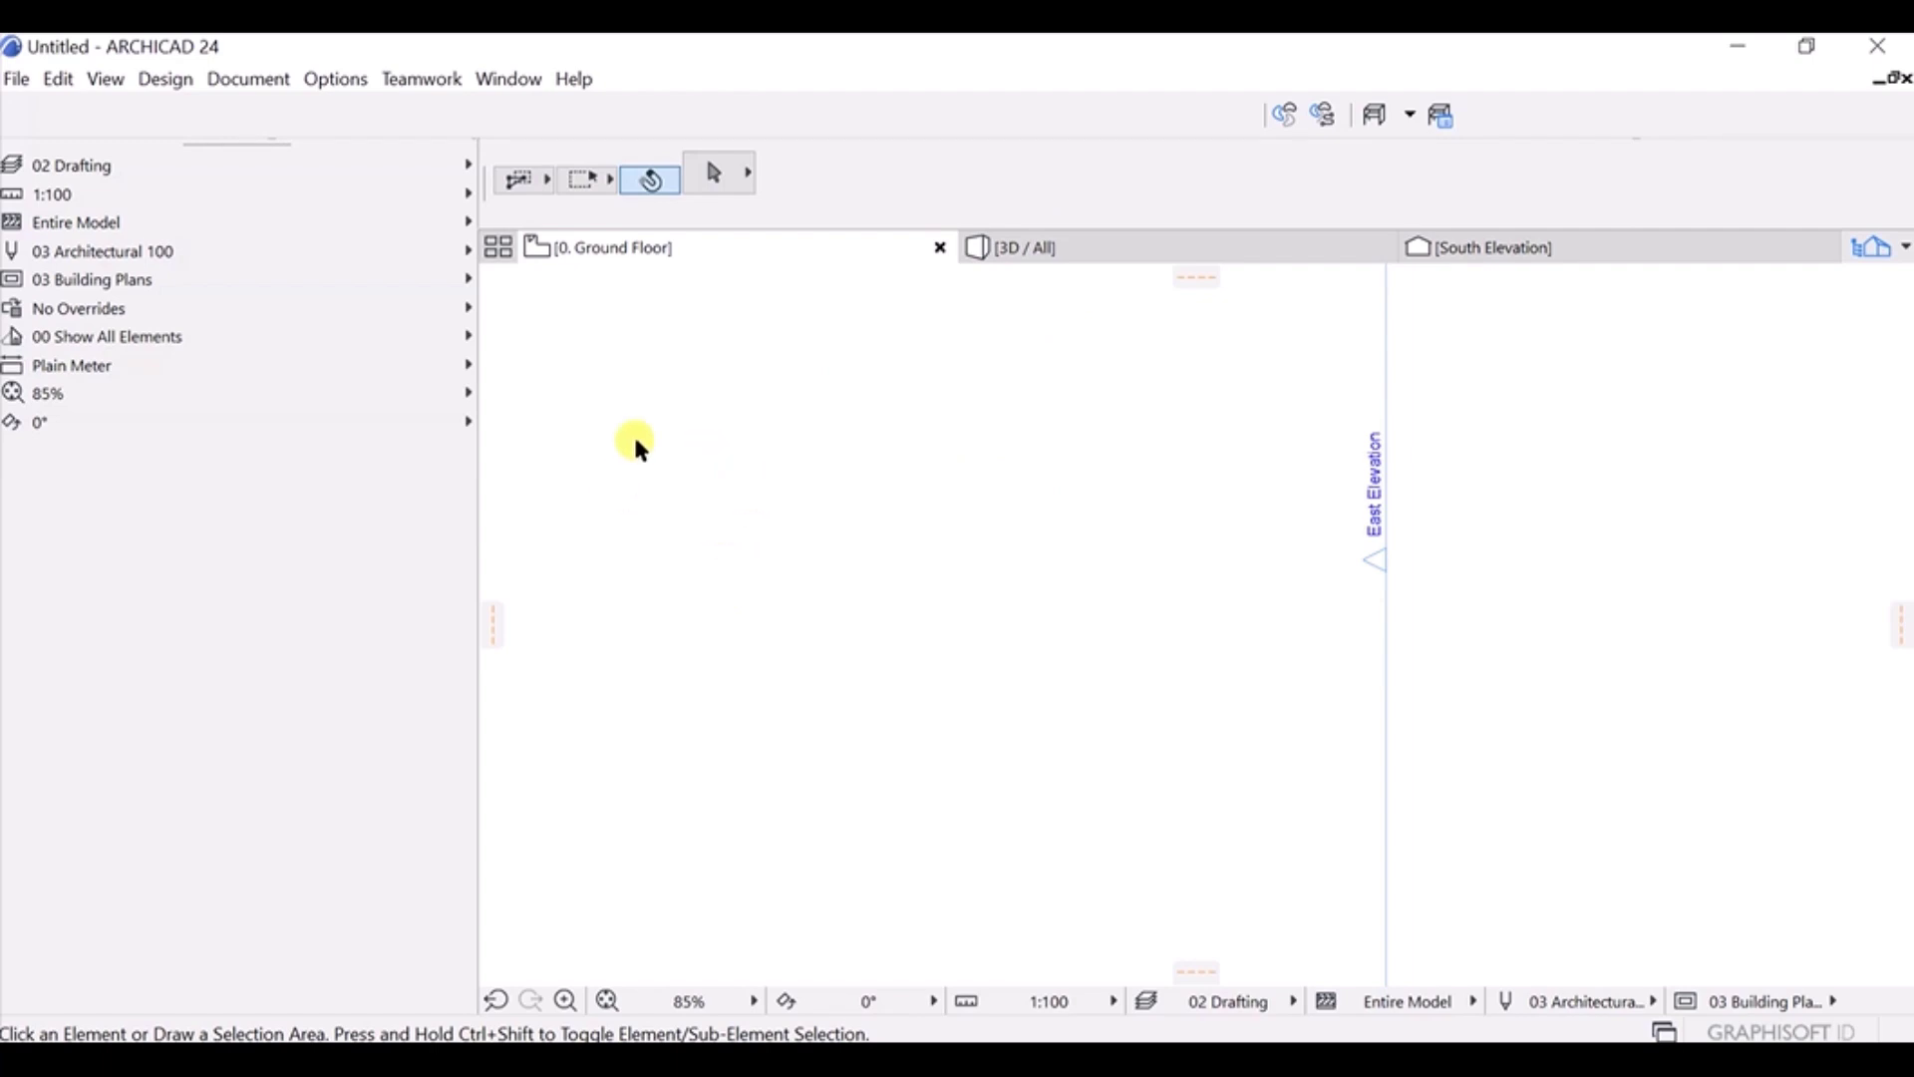
Apply the Architectural Basic Profile 24 work environment from the Options menu.
left_click(355, 85)
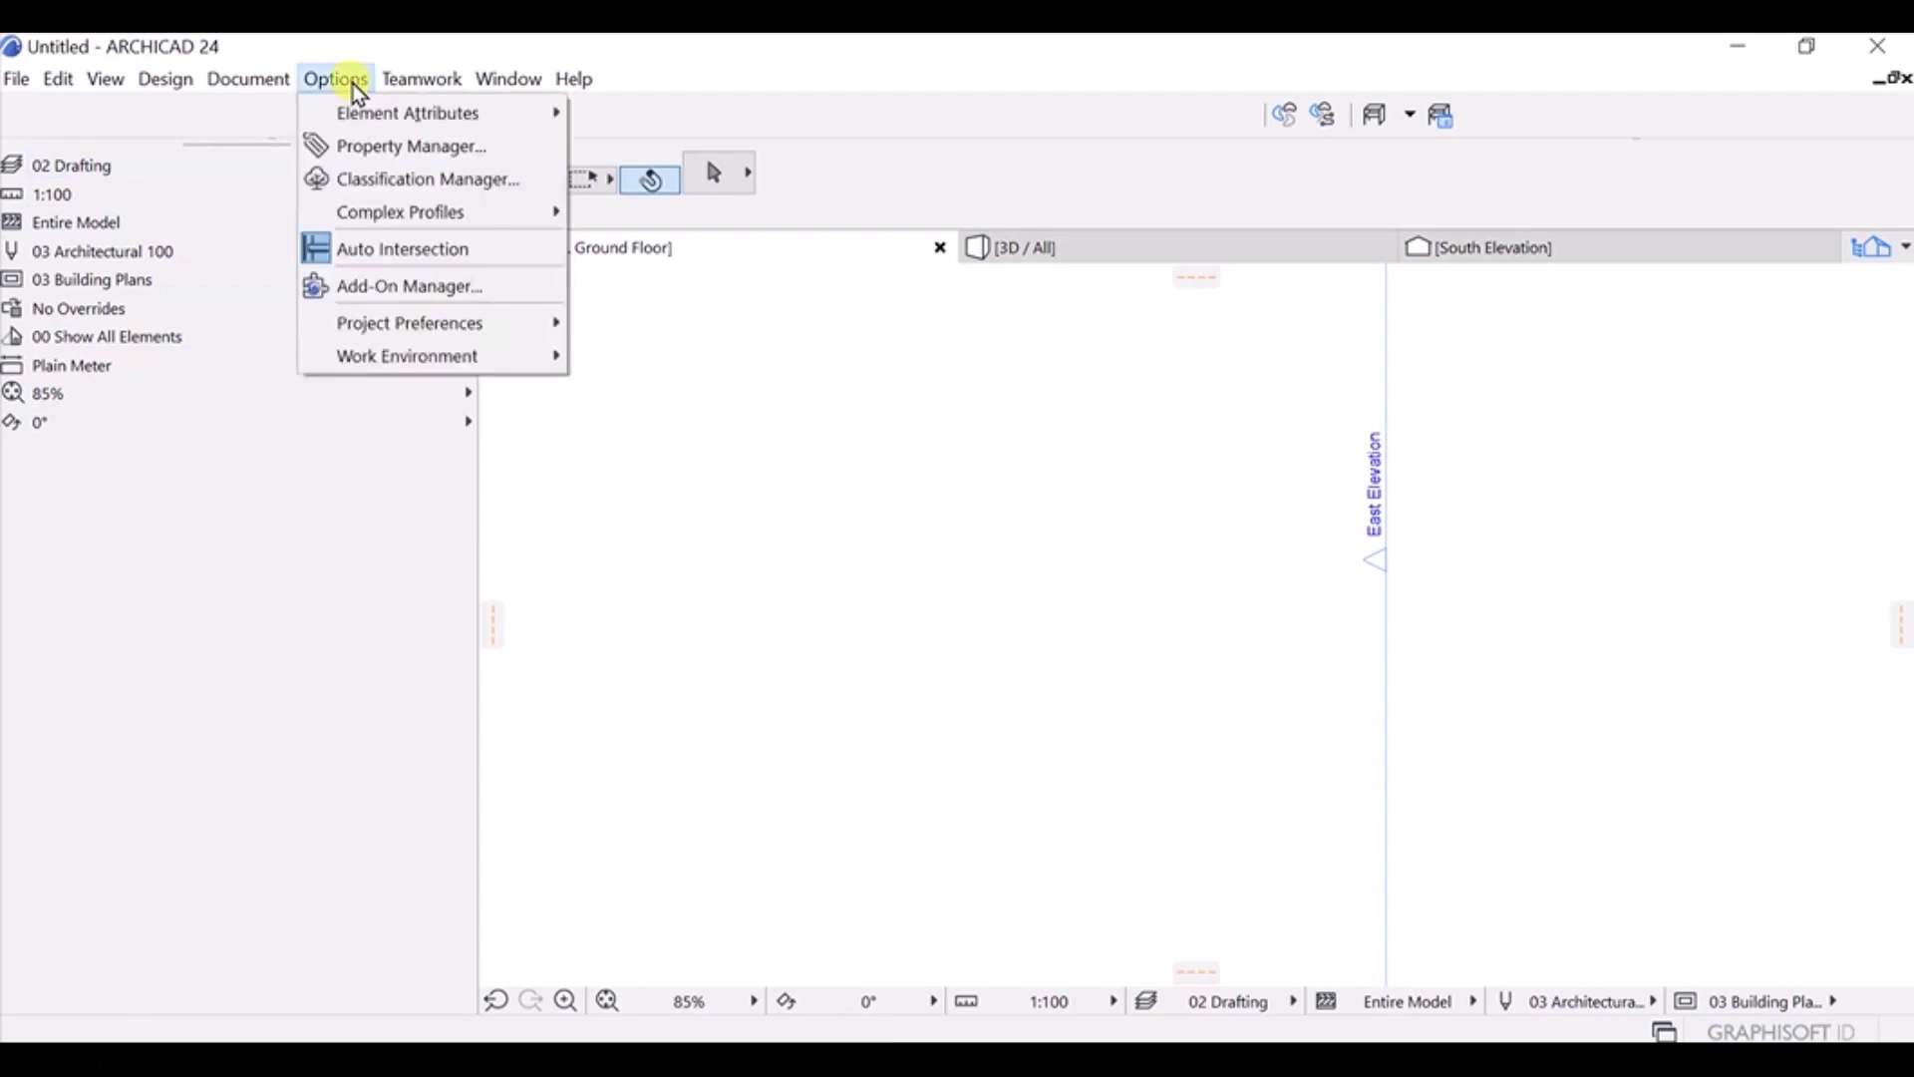
mouse_move(441, 357)
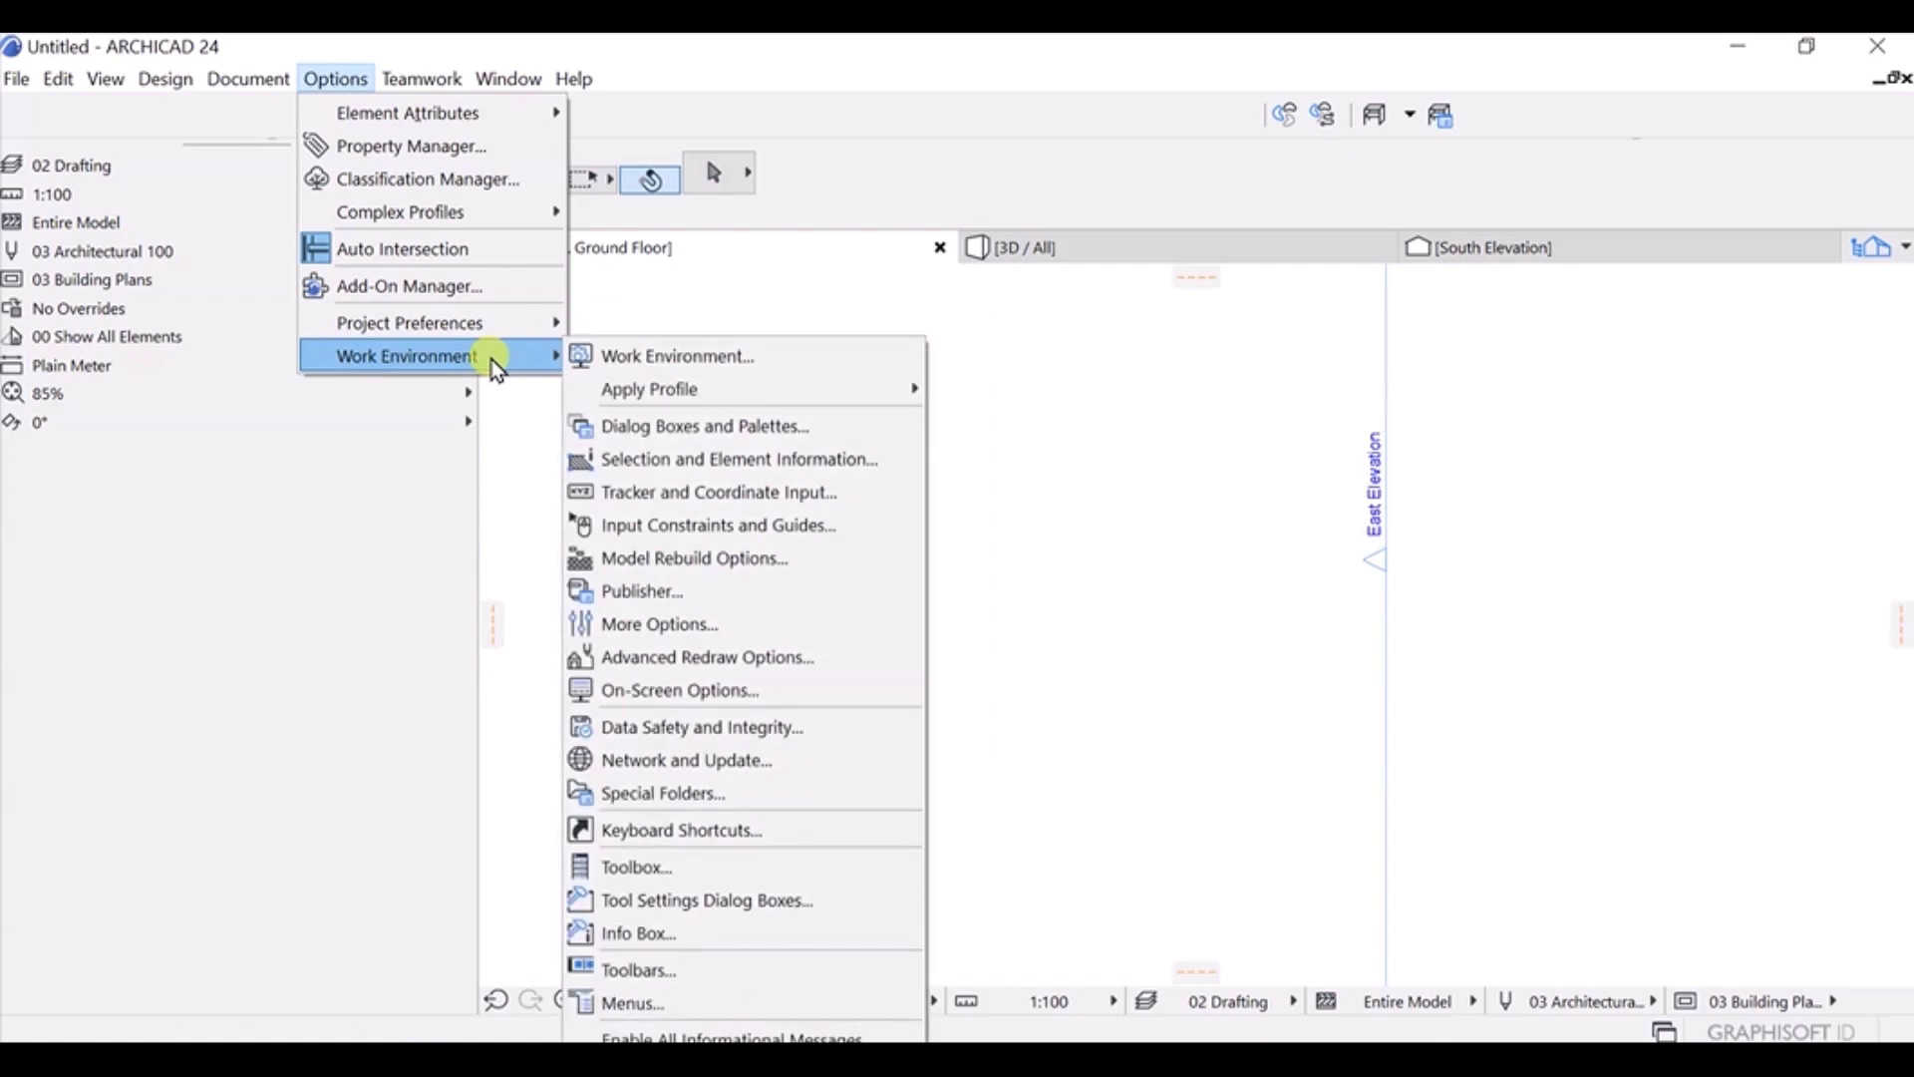
mouse_move(681, 391)
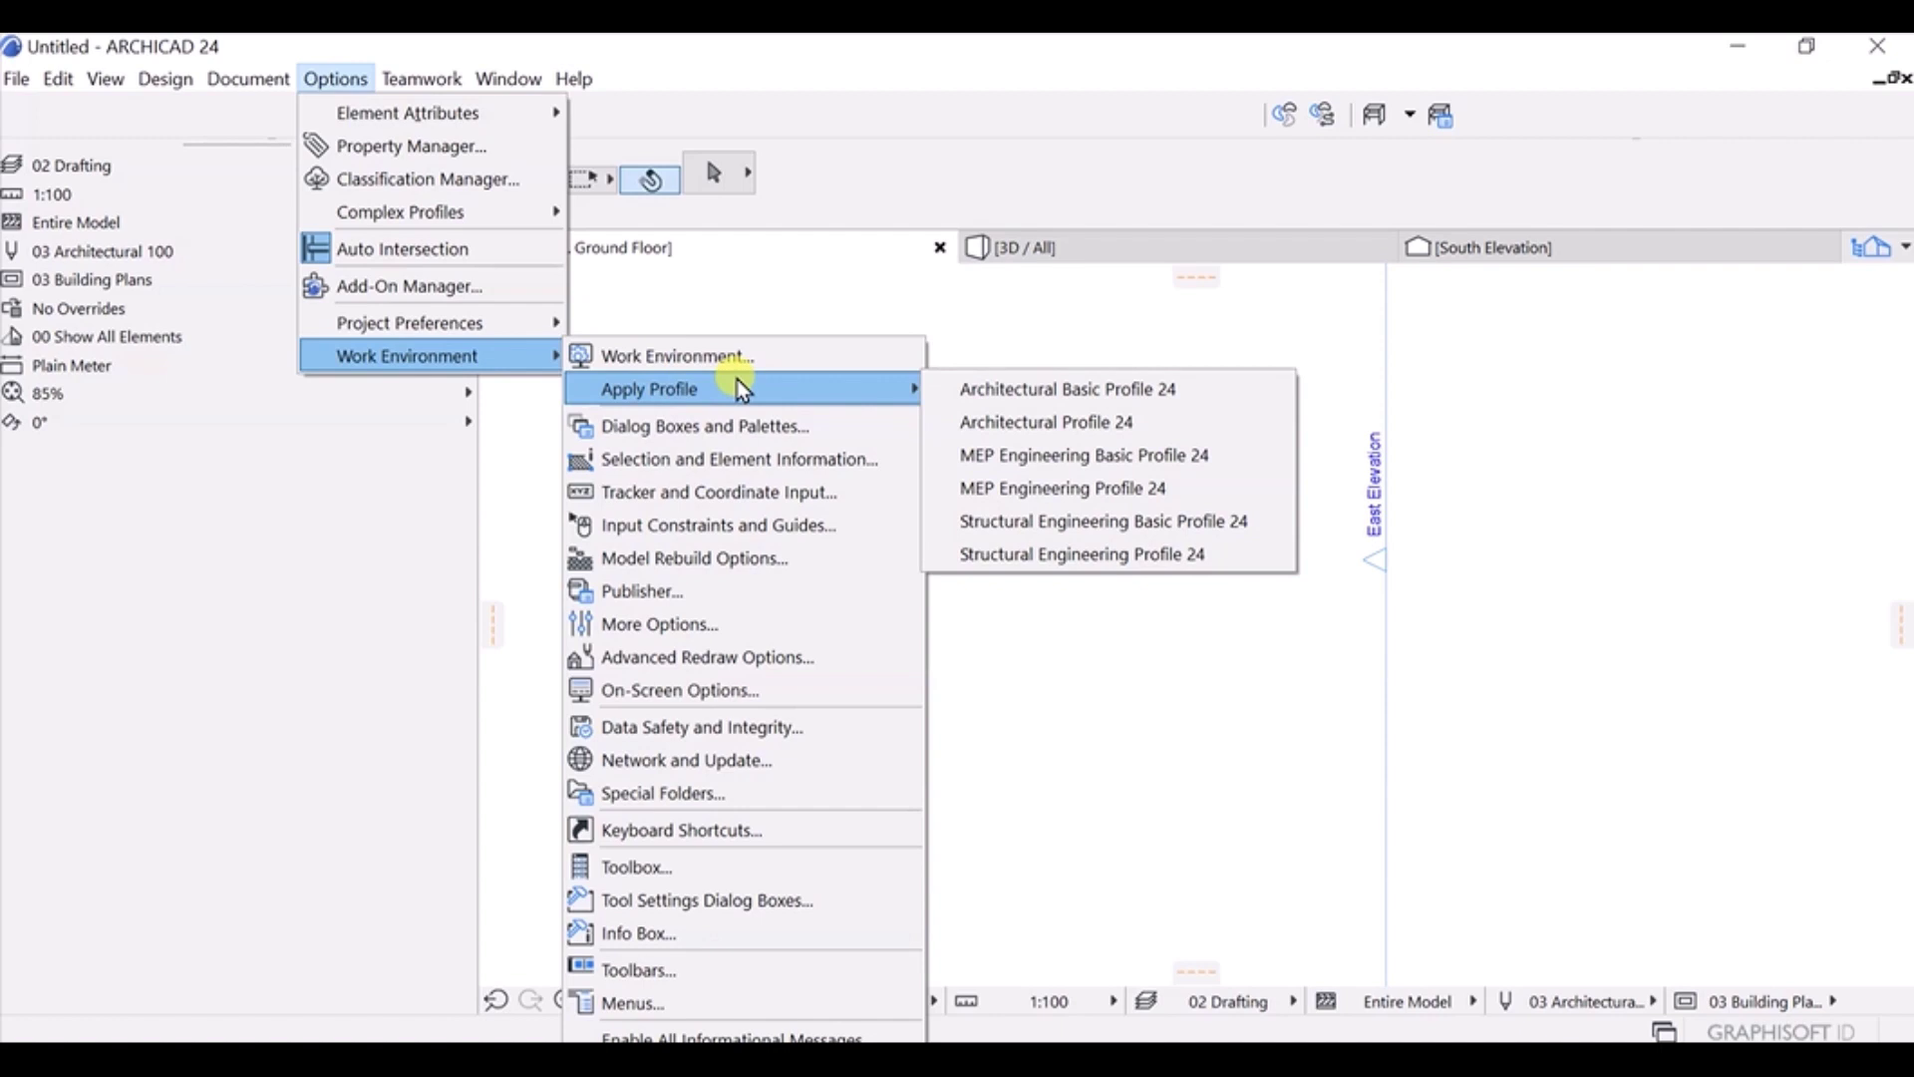
left_click(1068, 403)
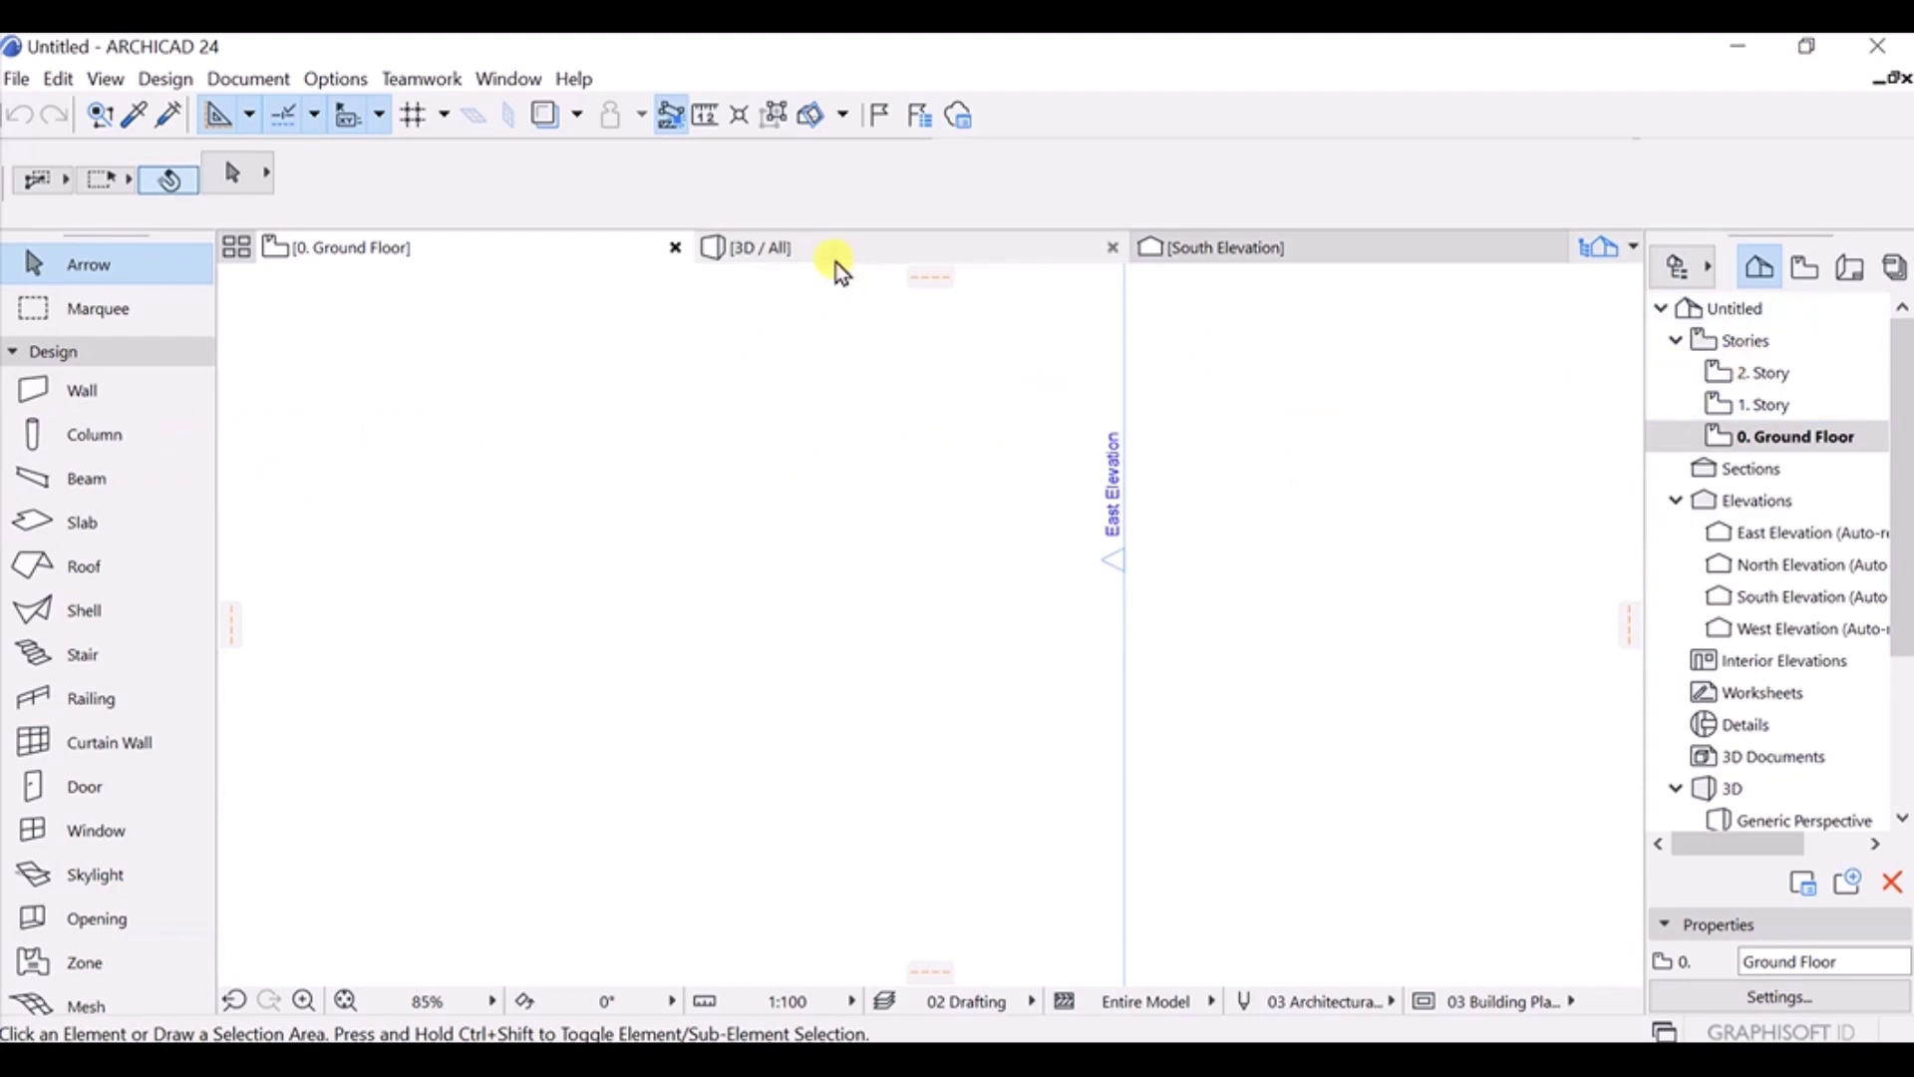
Narrow the Toolbox to widen the plan view, then activate the Wall tool.
left_click(983, 261)
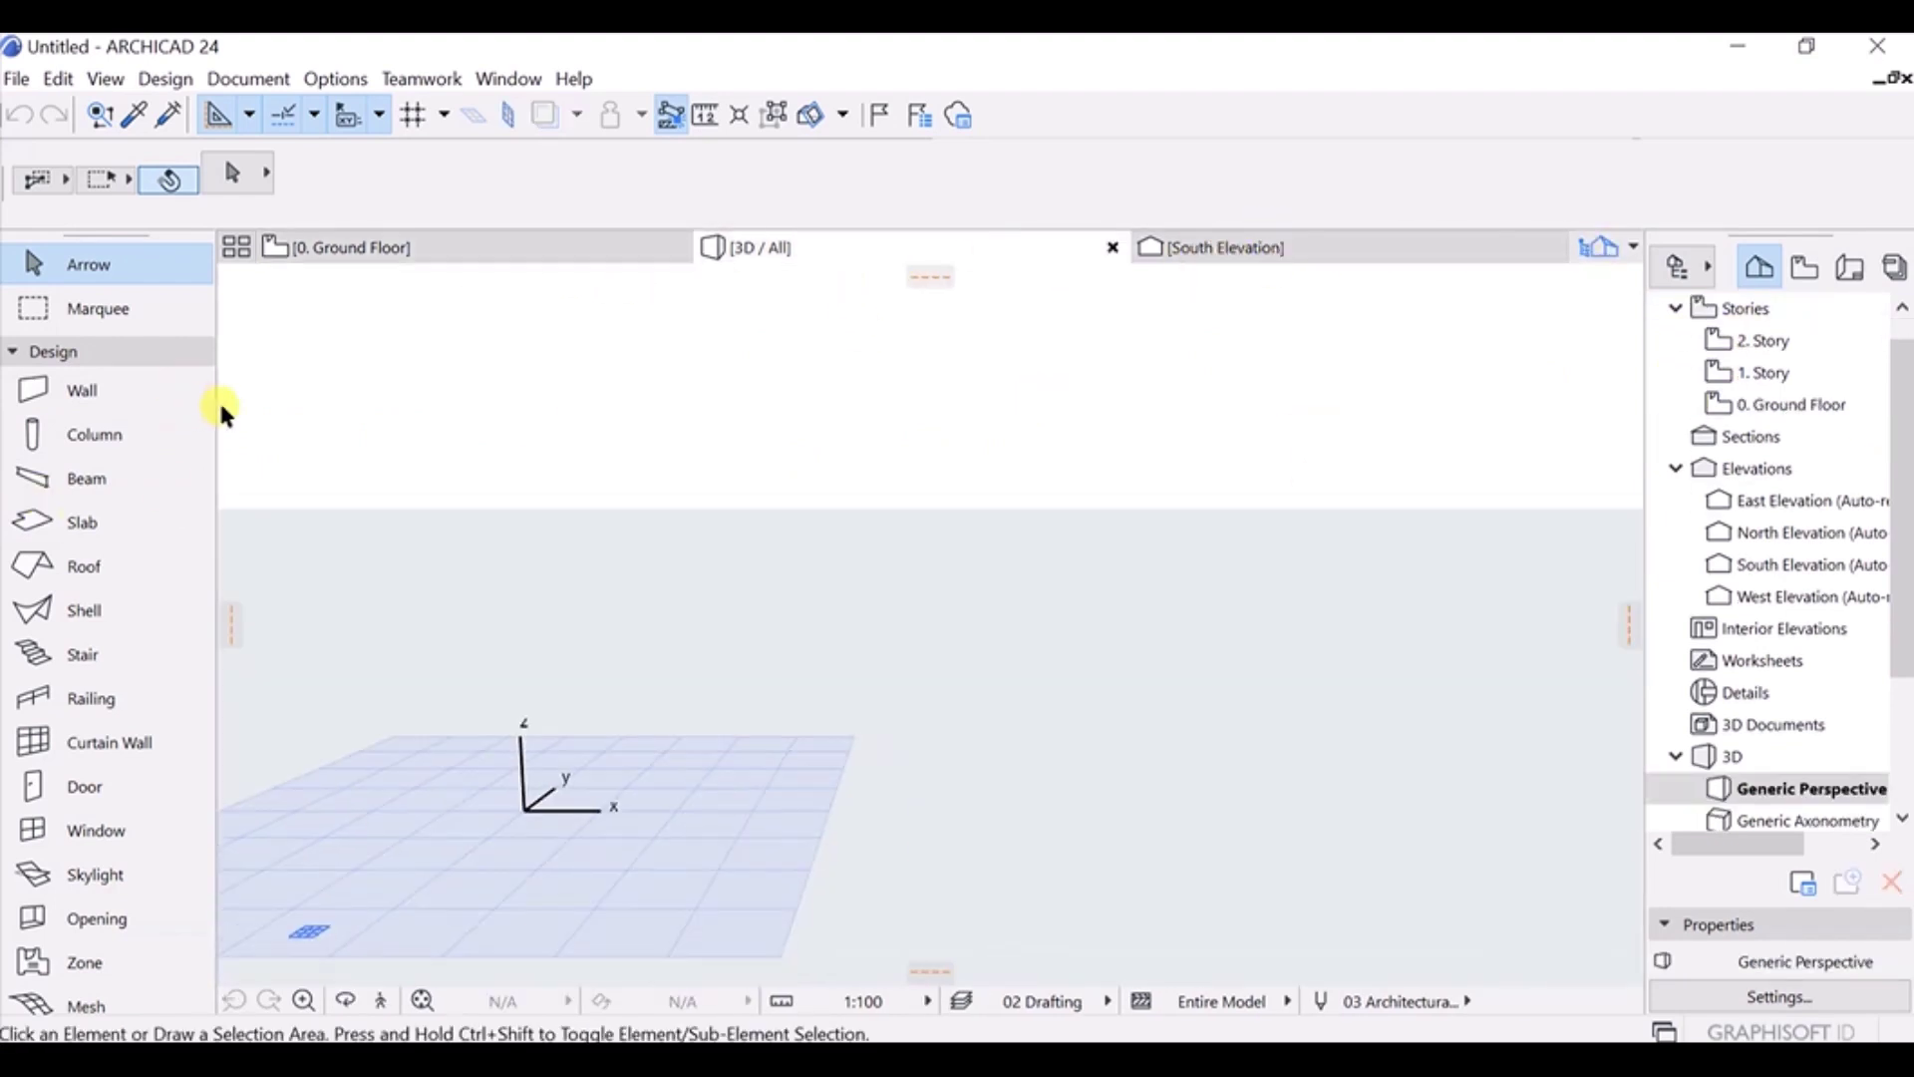
left_click_drag(211, 407, 127, 408)
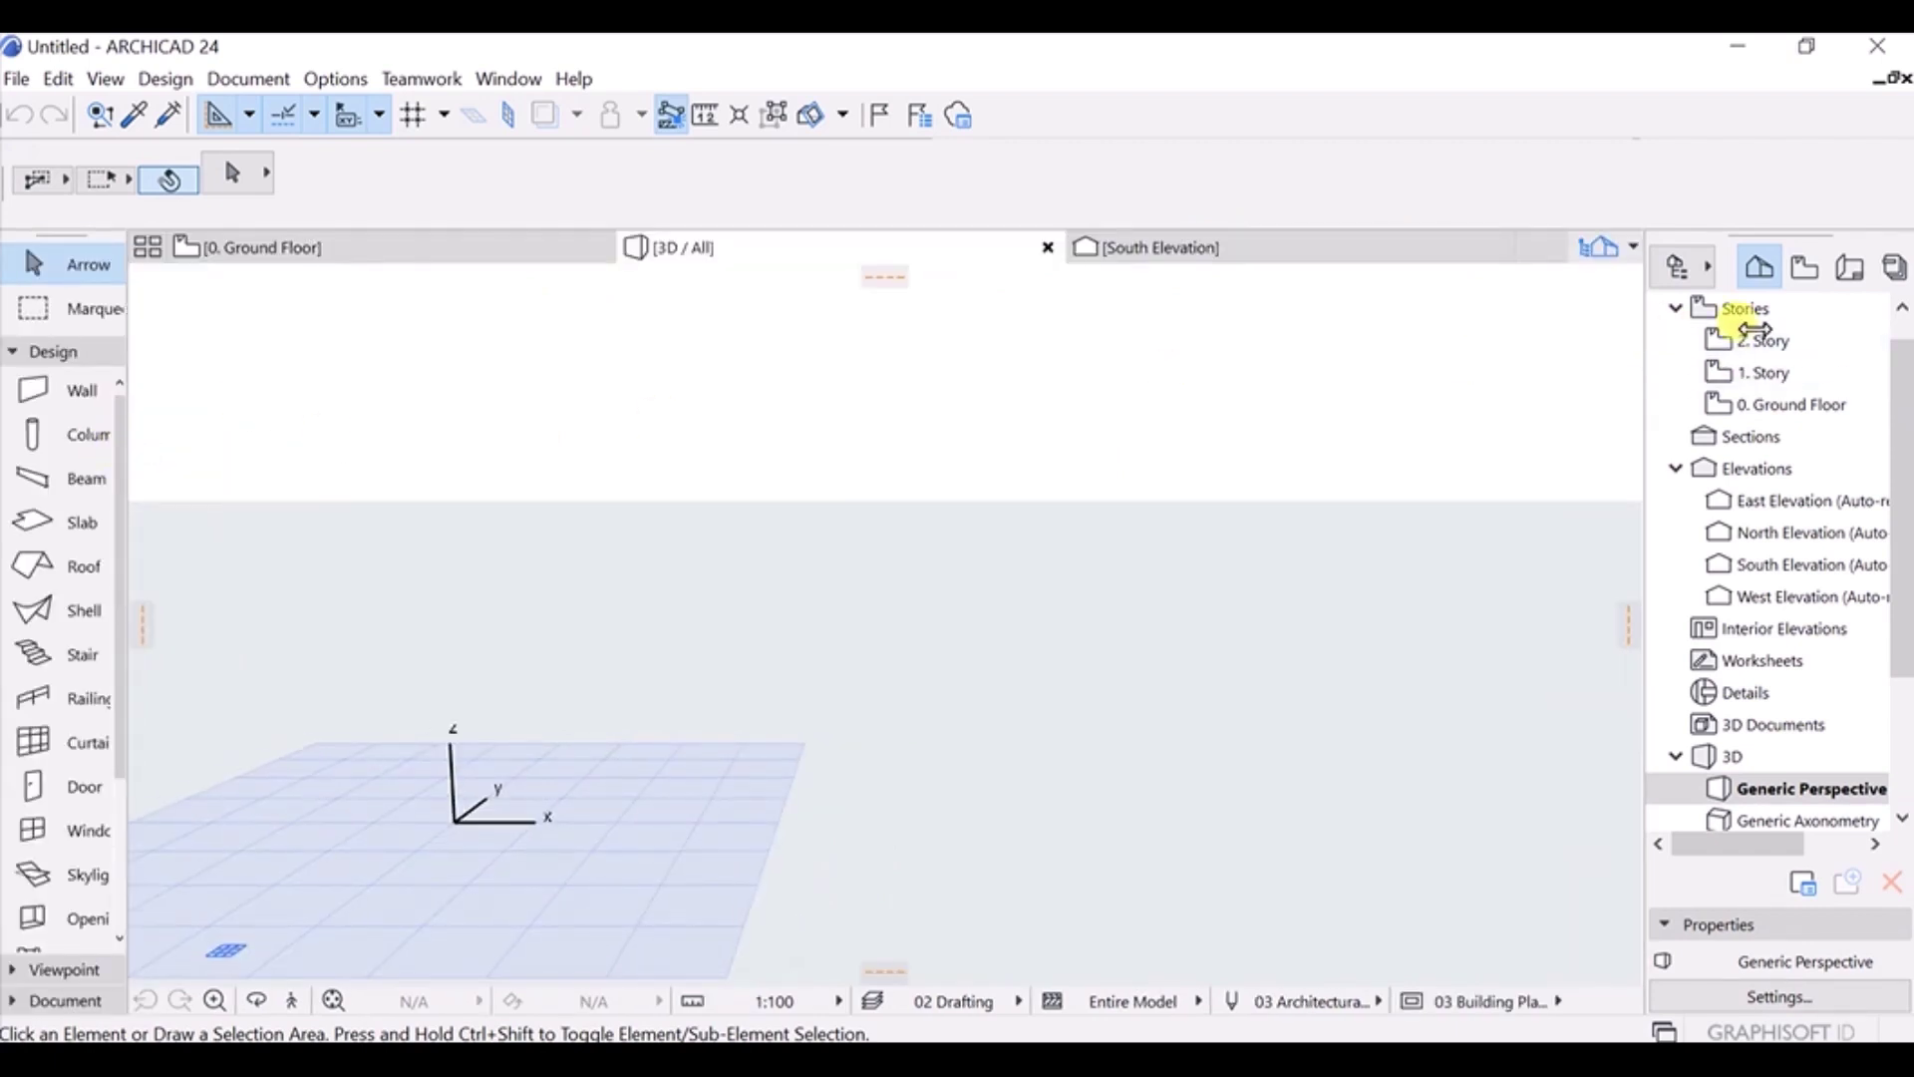
mouse_move(356, 264)
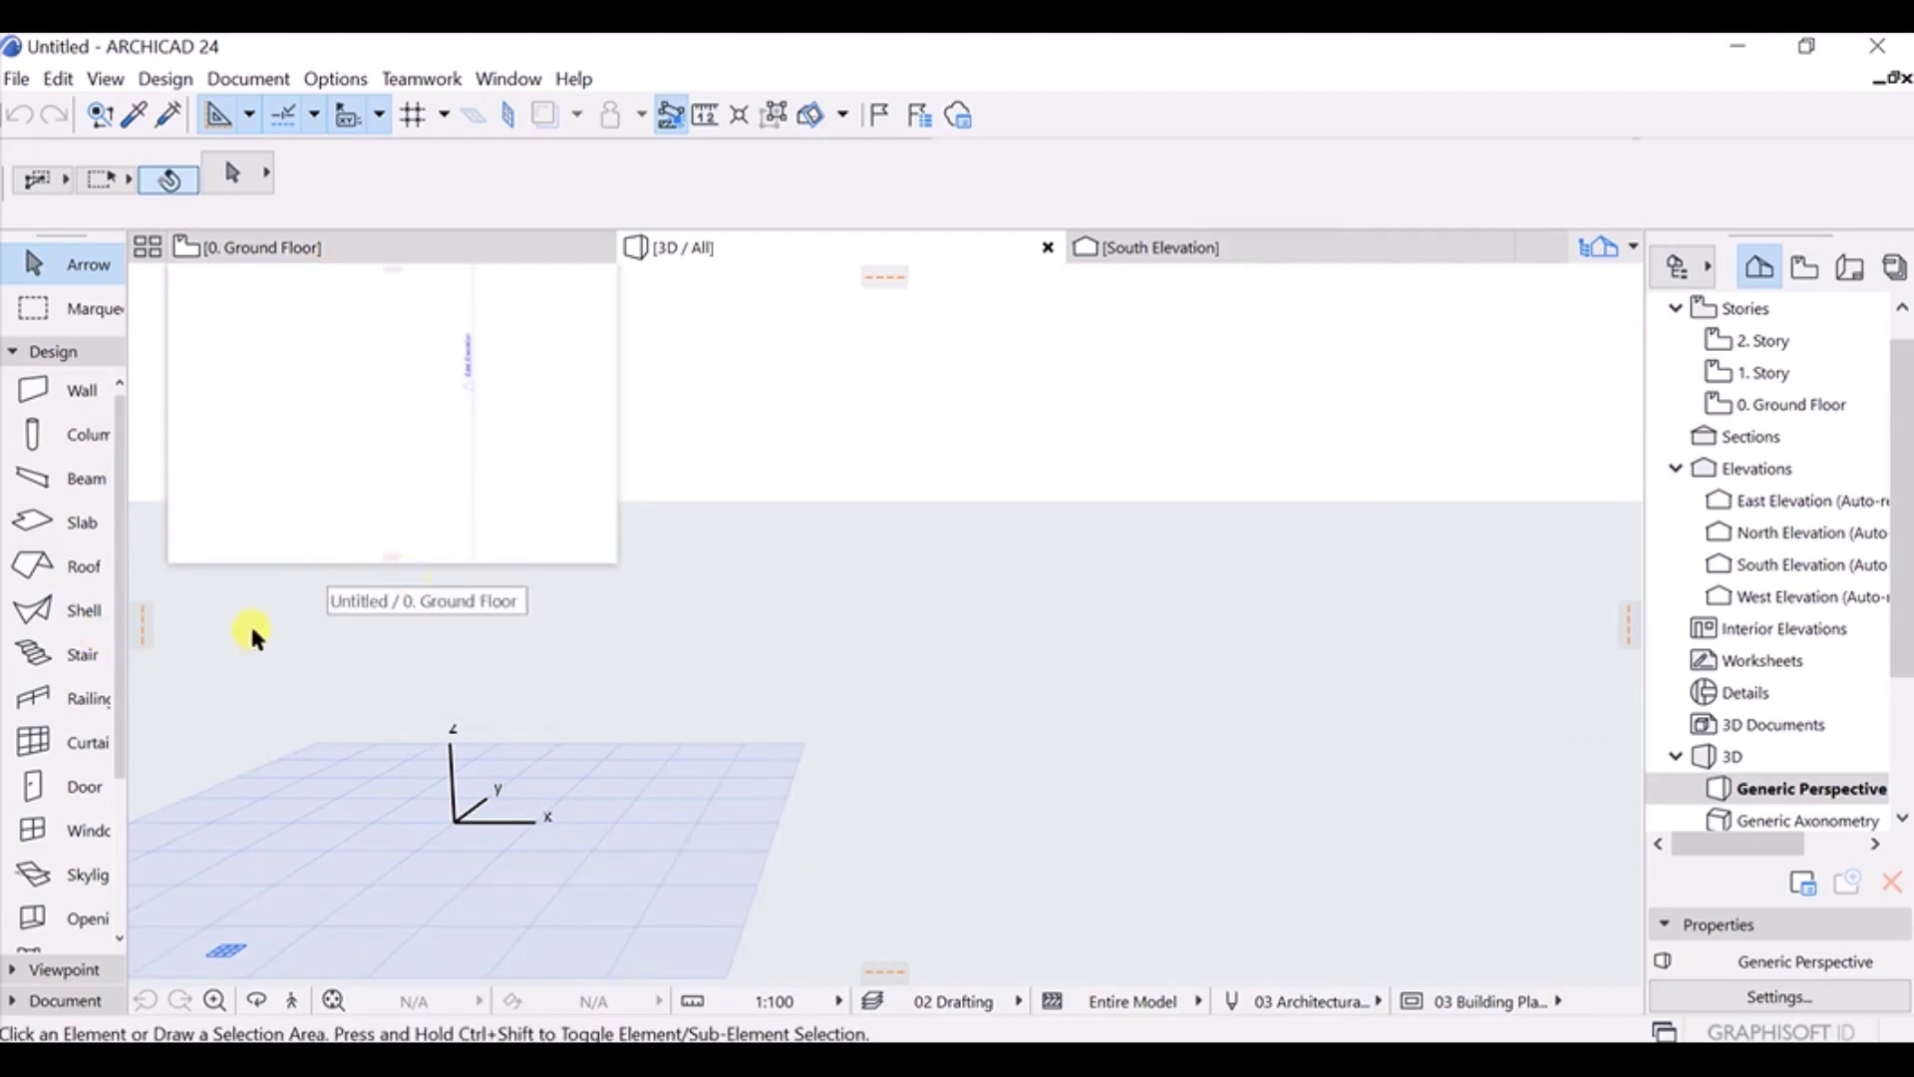
scroll(69, 648, "down", 3)
scroll(69, 648, "up", 2)
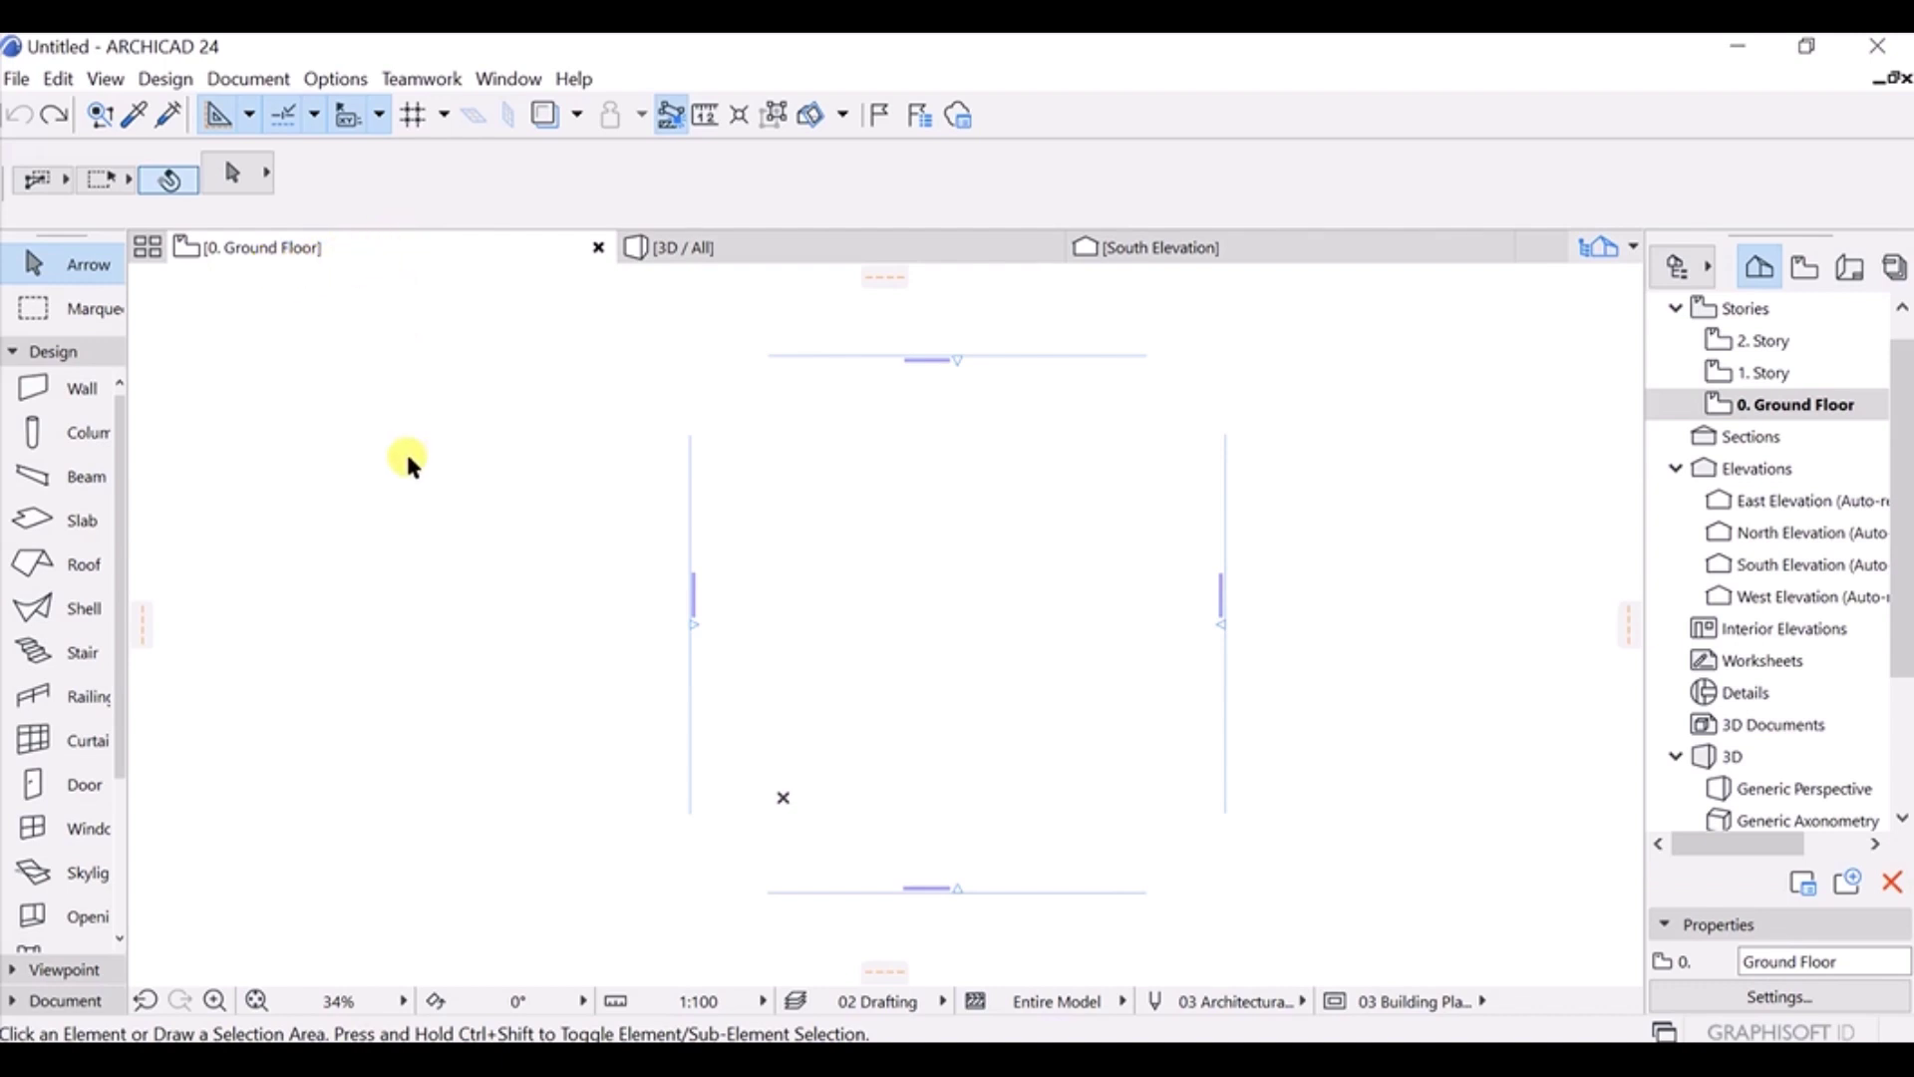
left_click(62, 399)
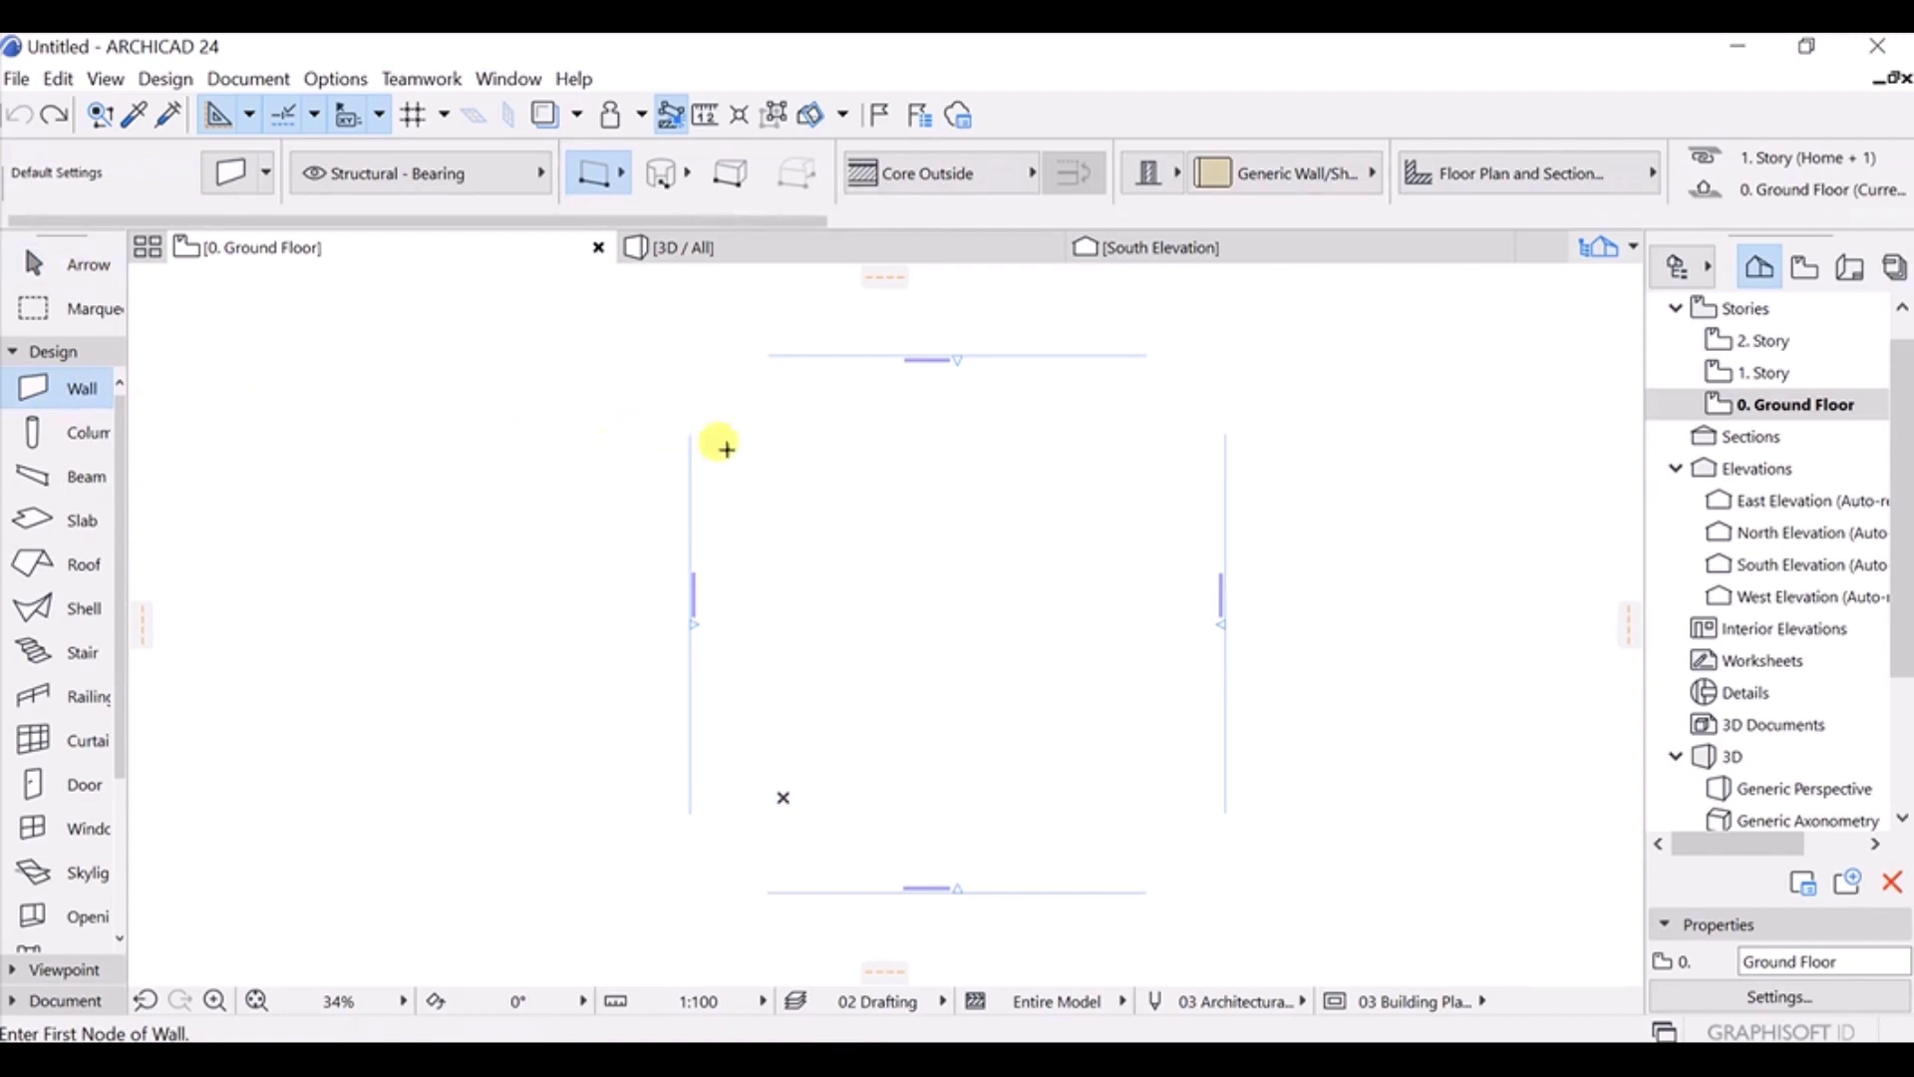
scroll(860, 484, "up", 3)
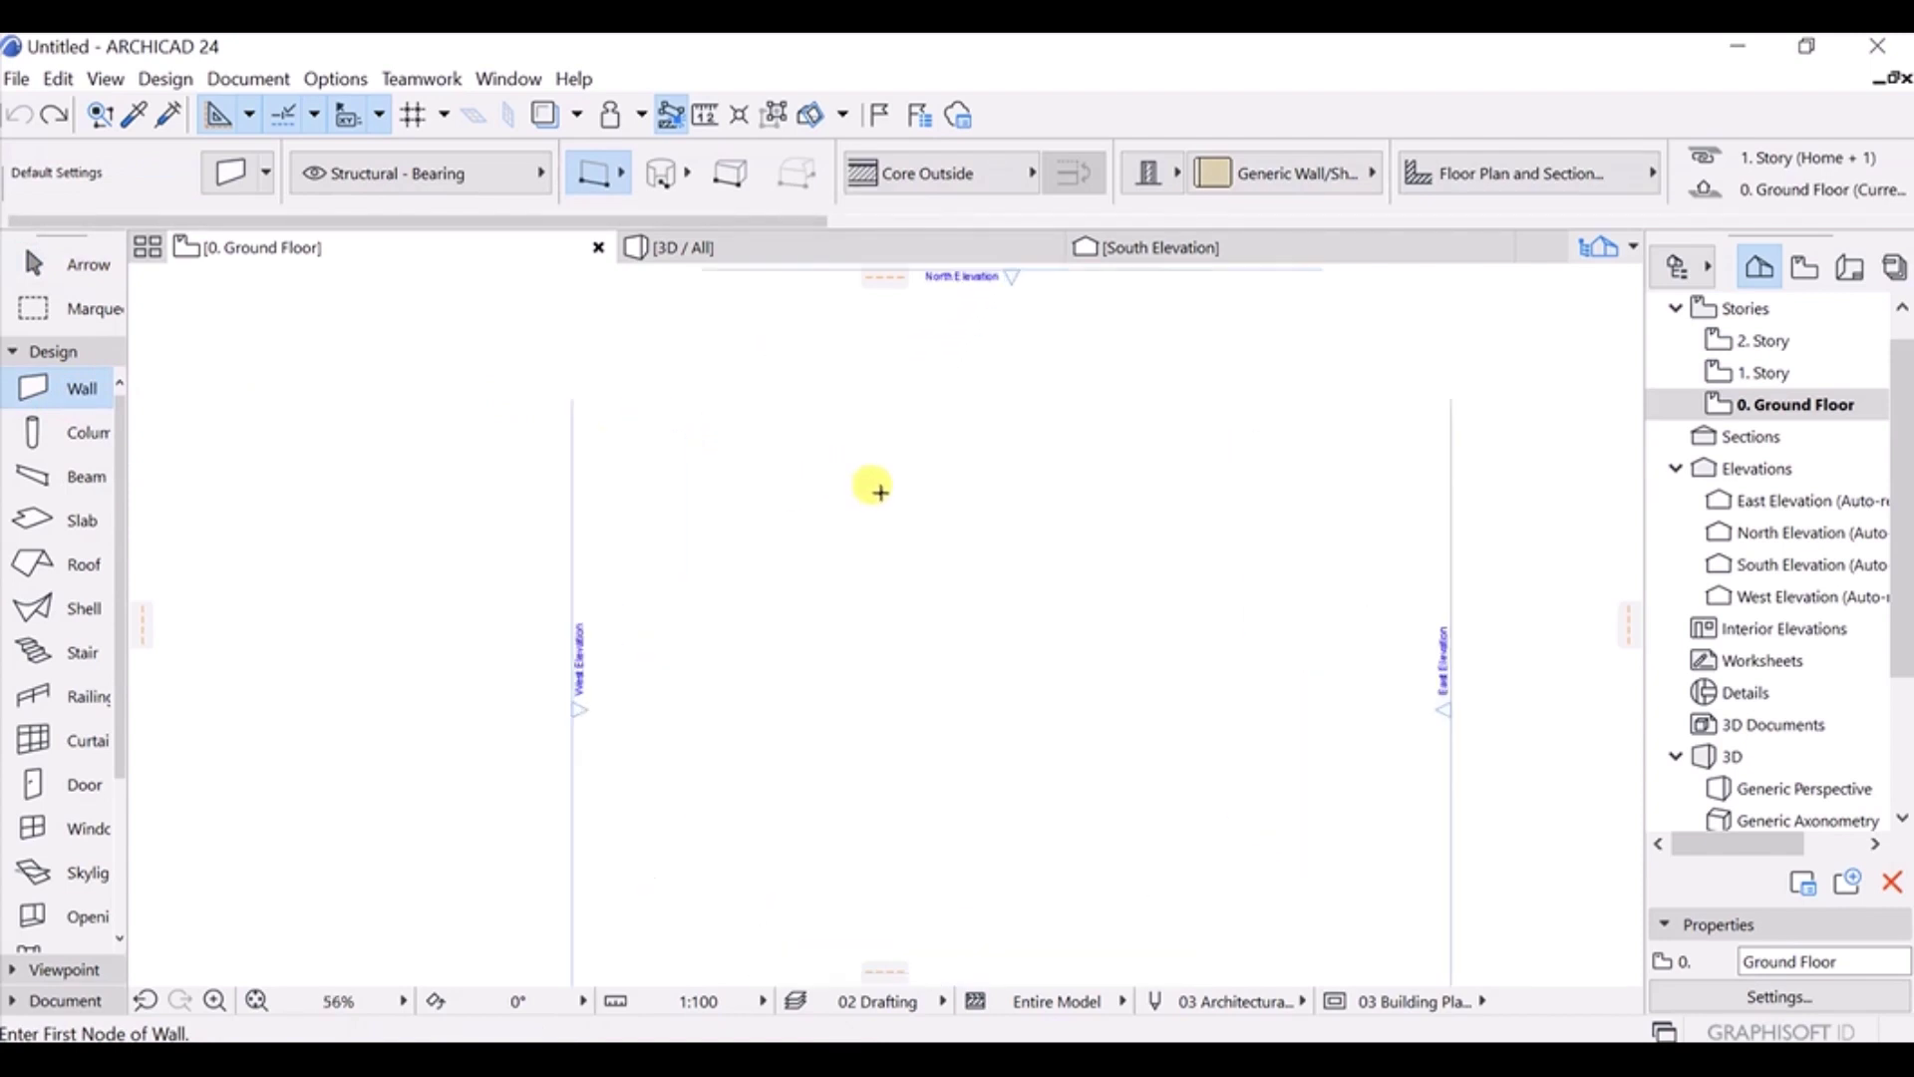
Draw one wall running up and to the right at about 27°, cancelling the follow-on wall.
scroll(842, 514, "up", 2)
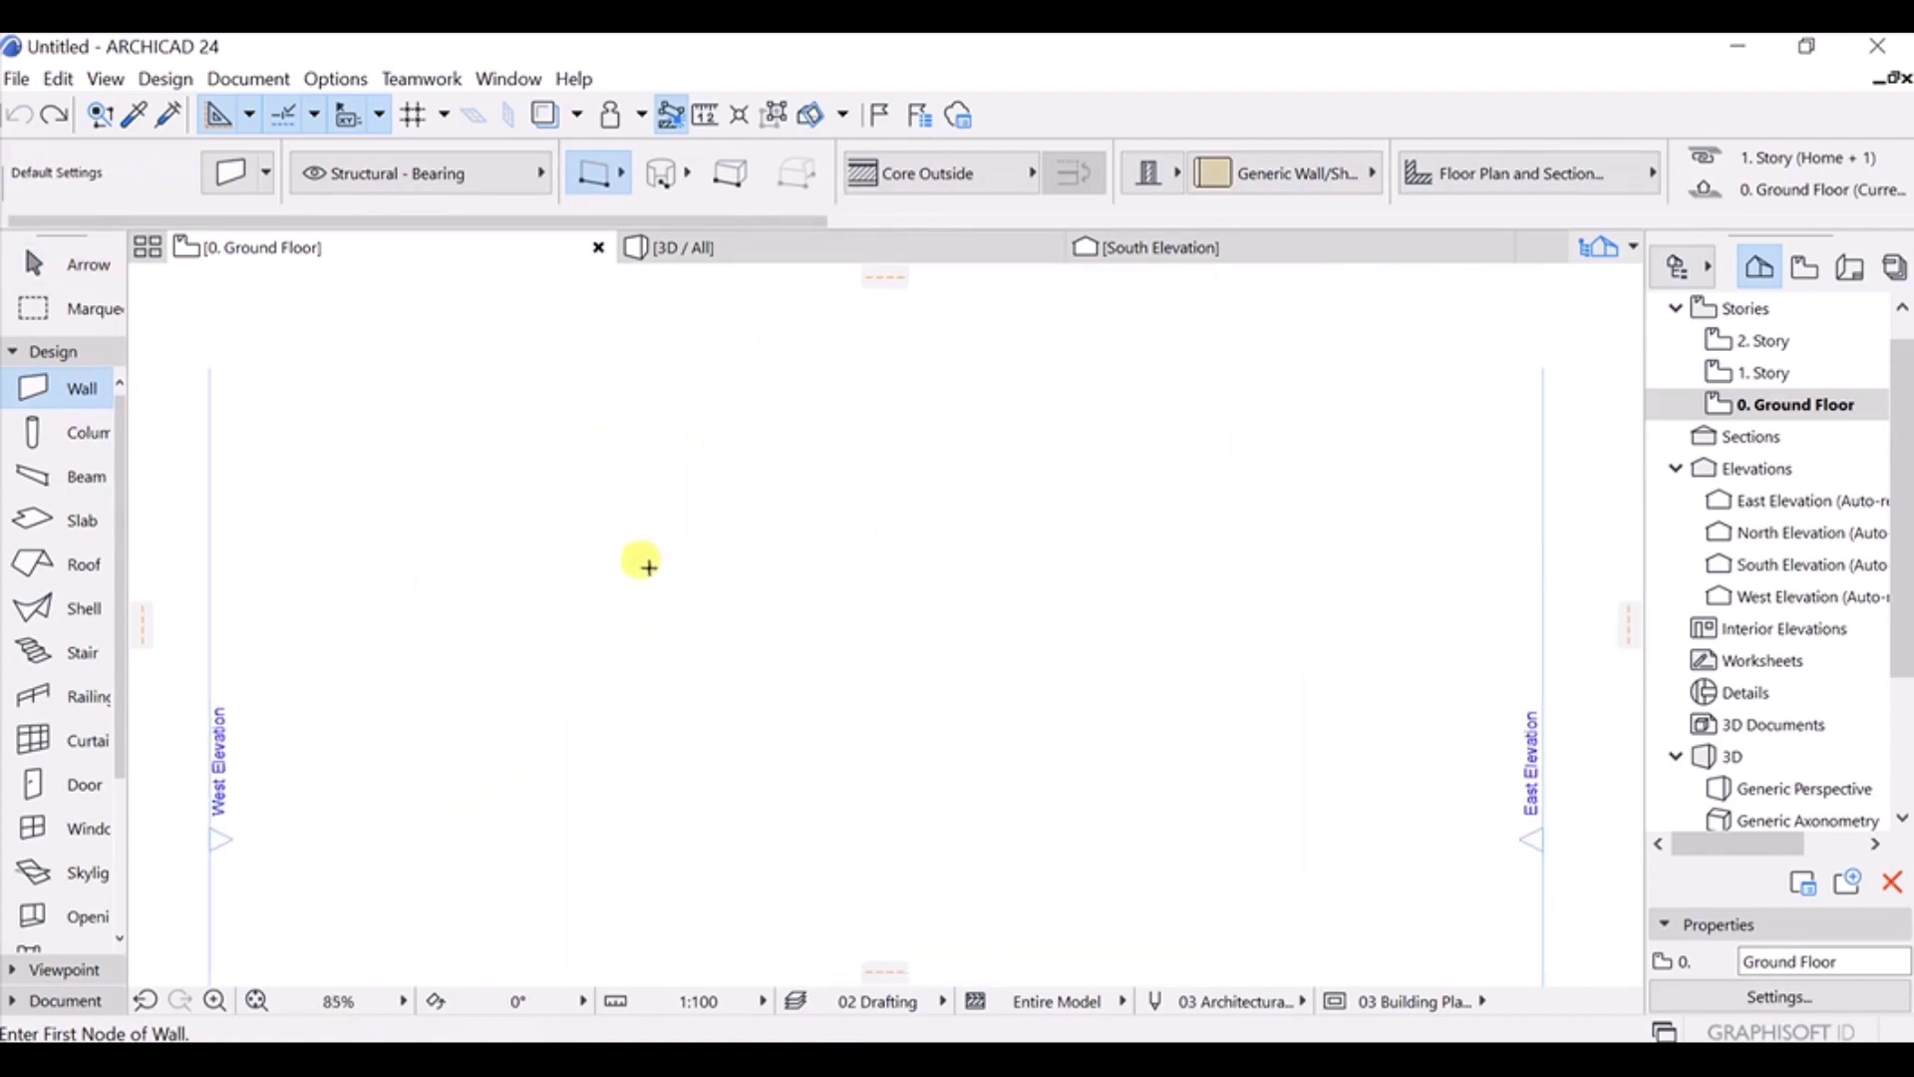
scroll(666, 568, "up", 1)
left_click(516, 605)
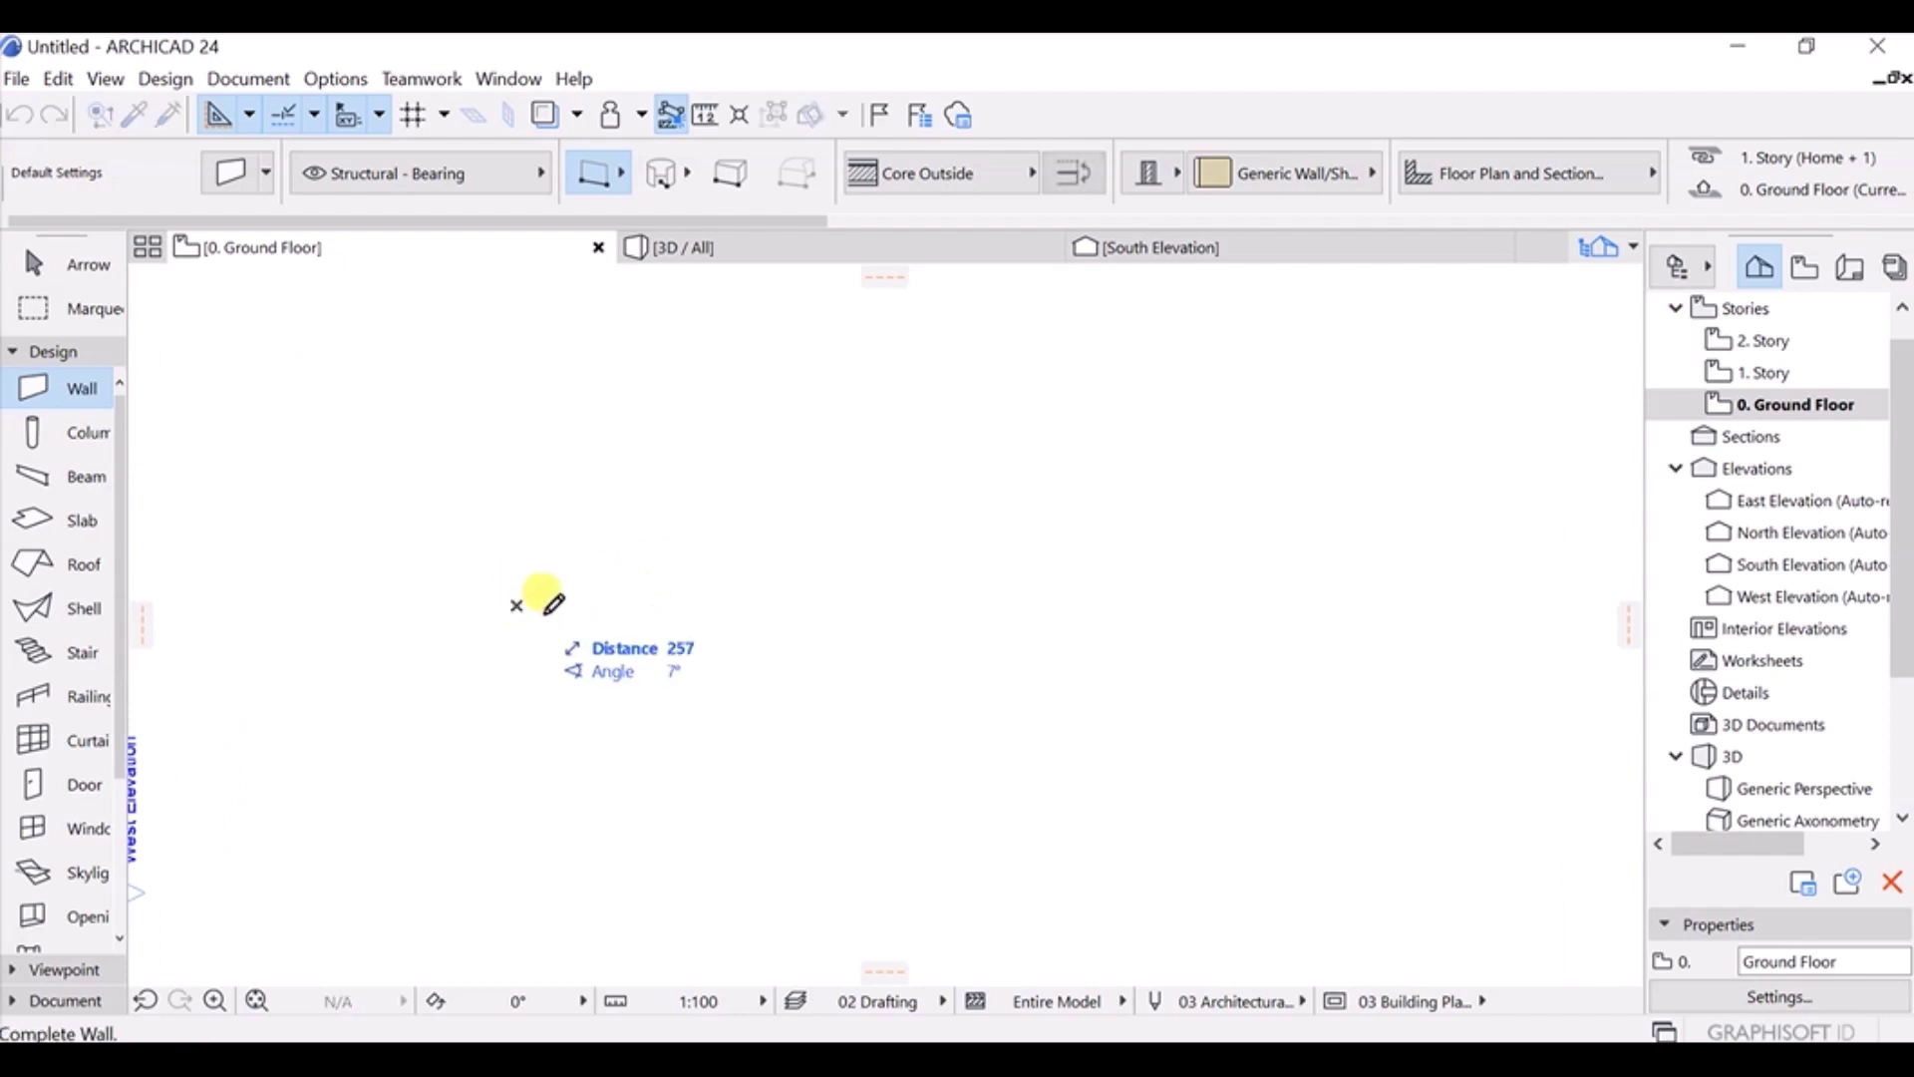
left_click(815, 451)
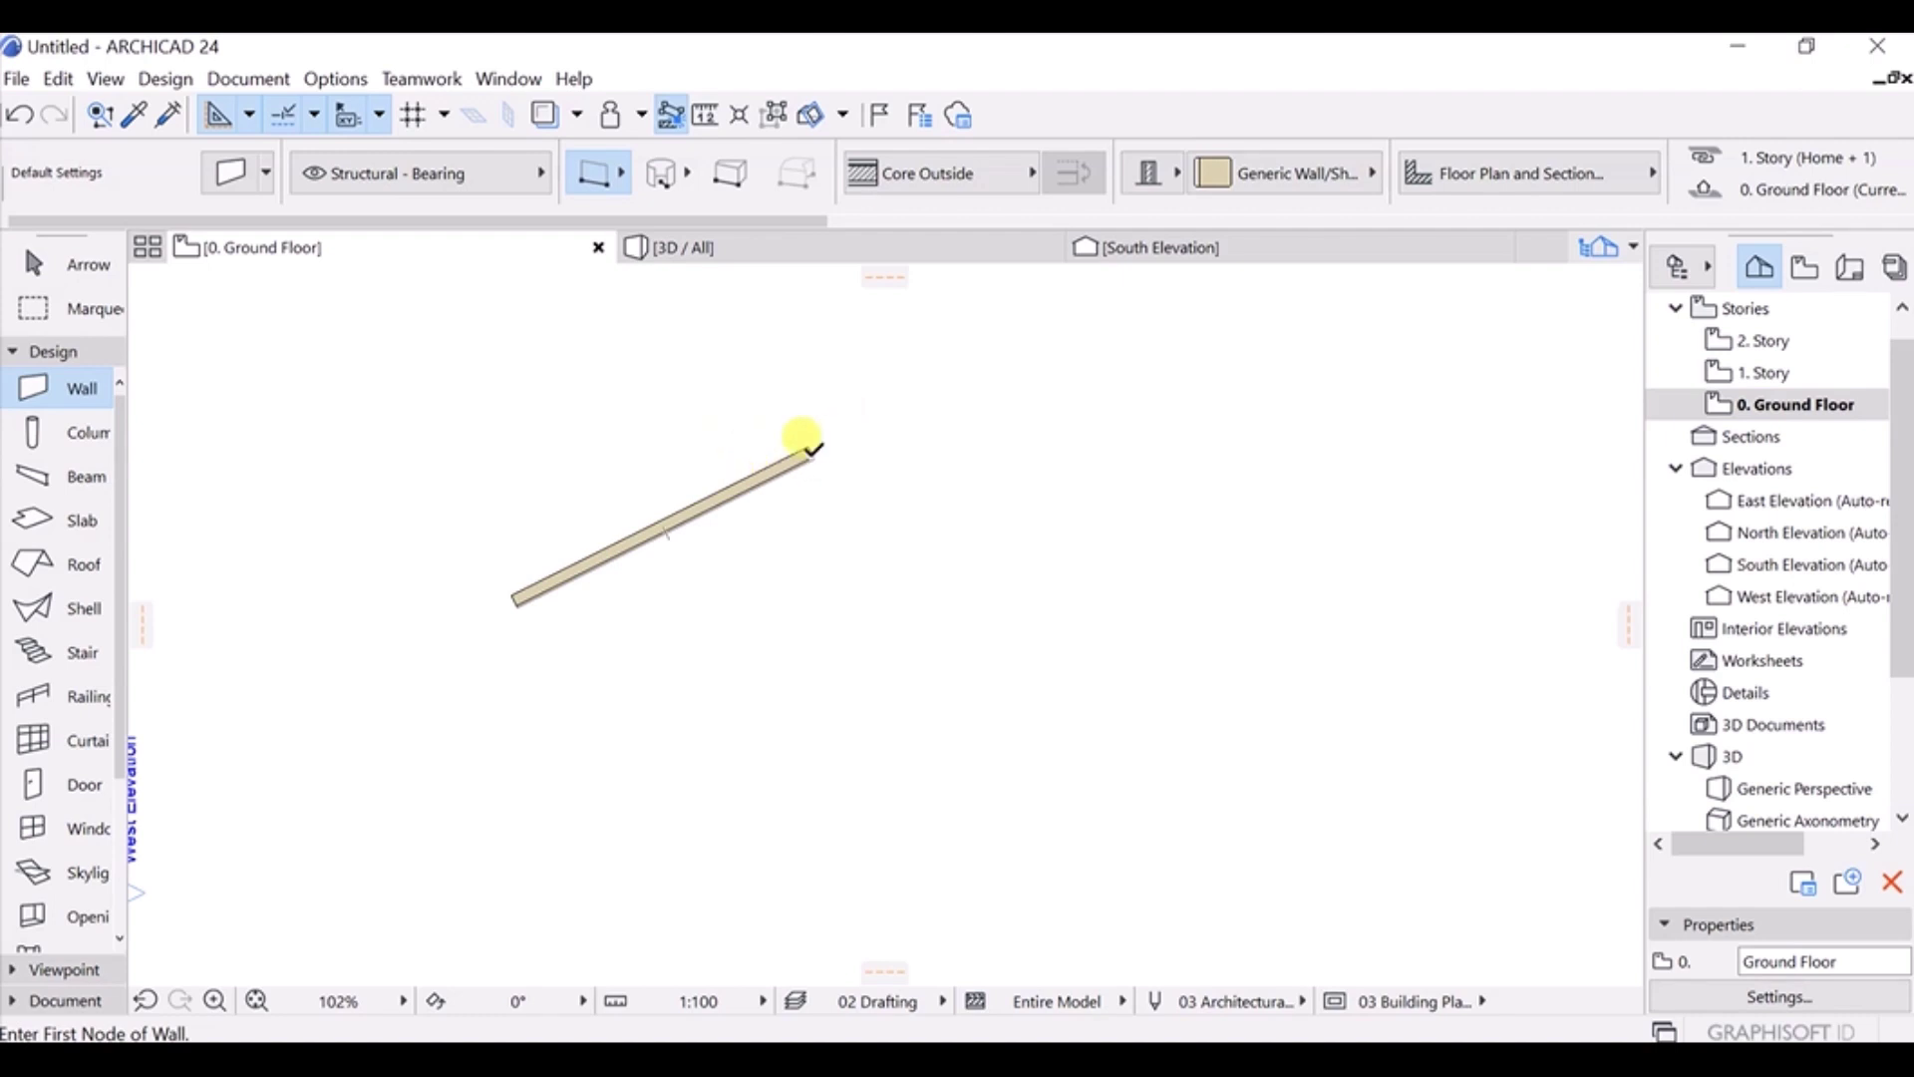
left_click(814, 451)
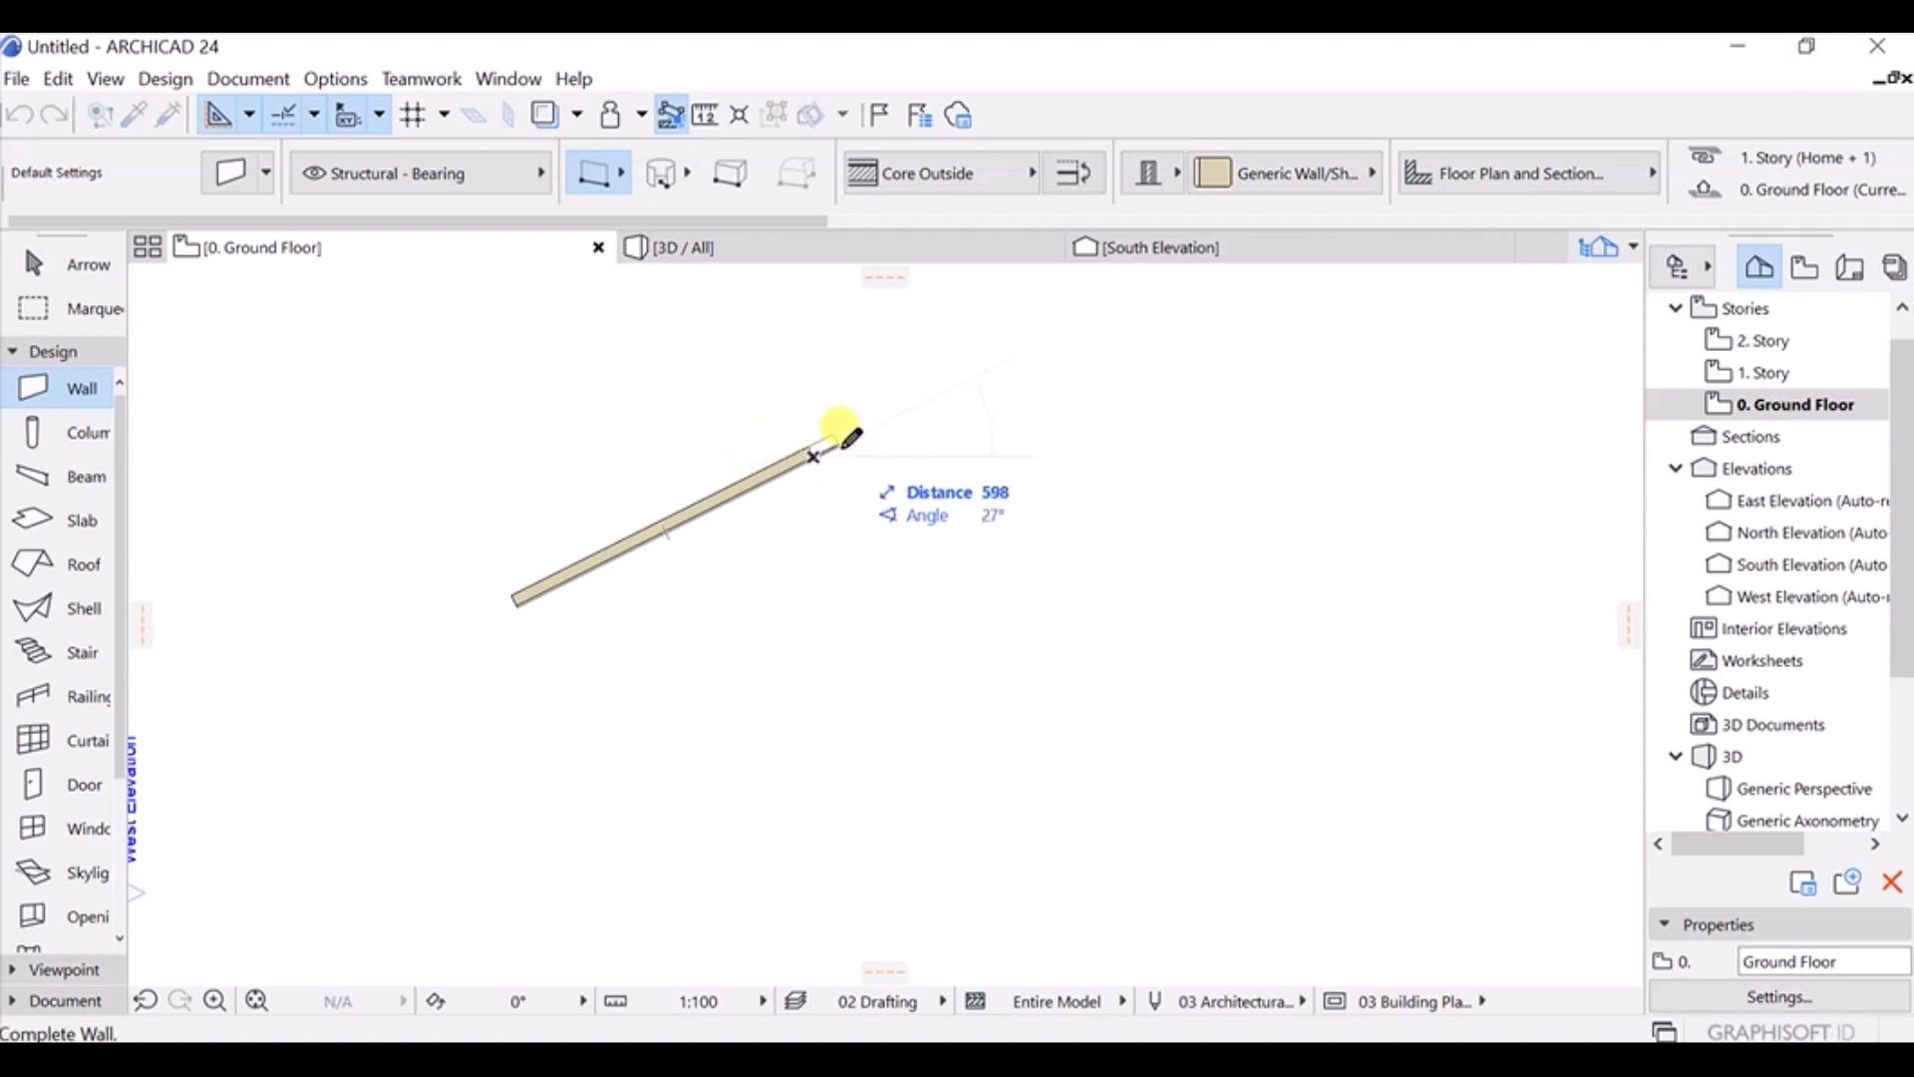
key("Escape")
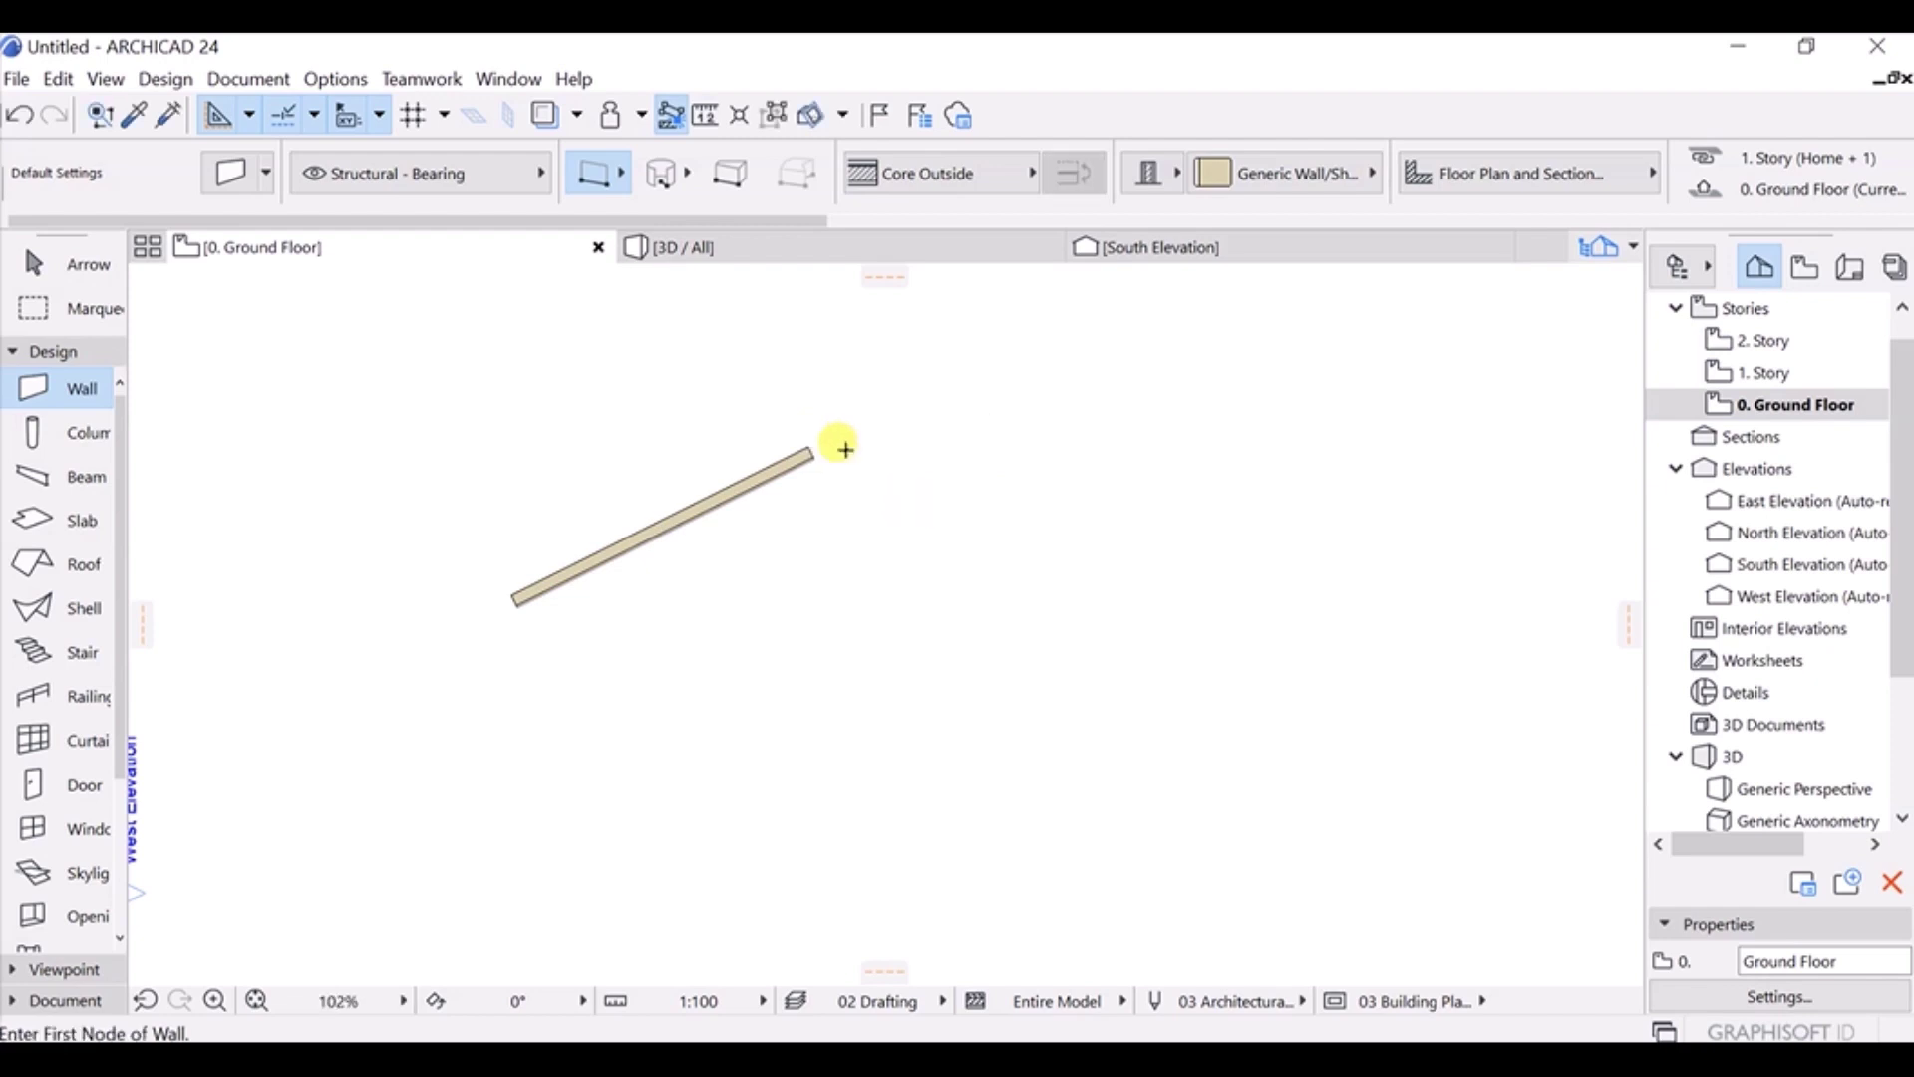
key("Escape")
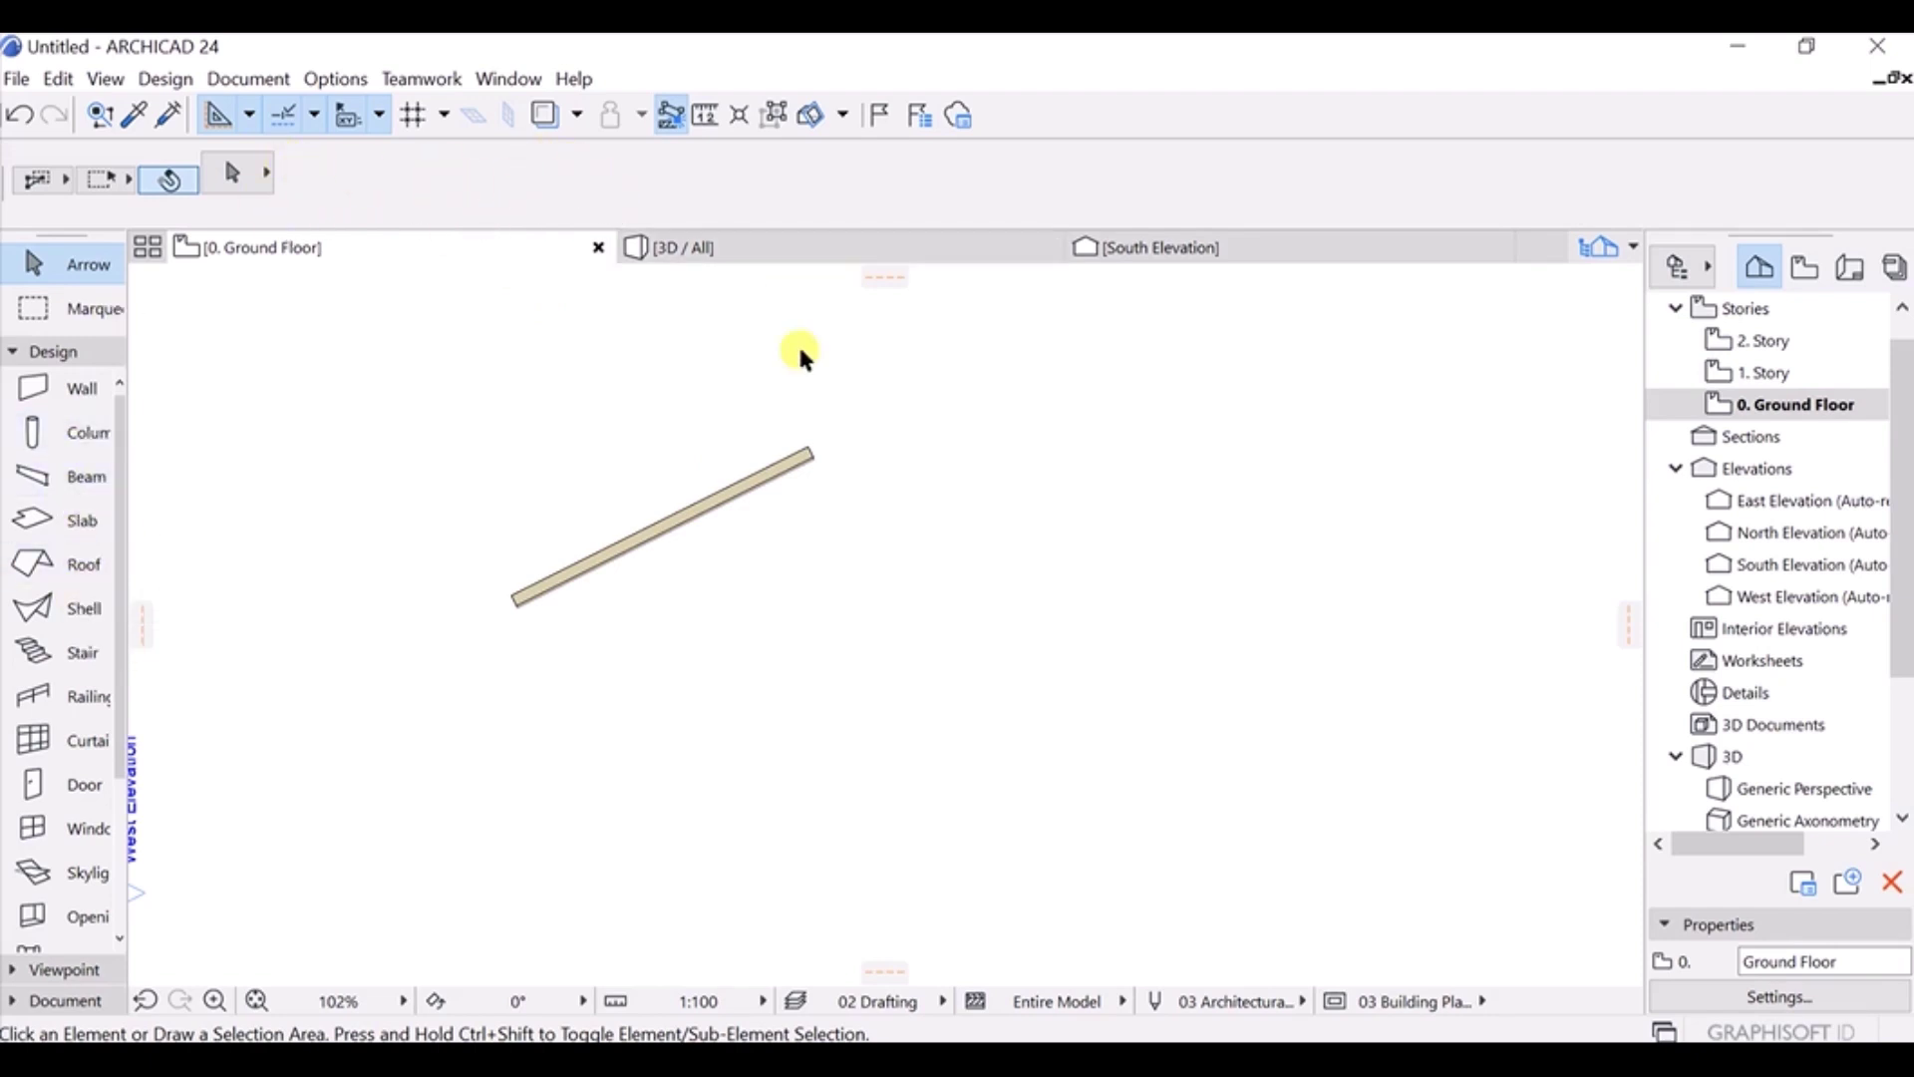
Select the diagonal wall, after trying and cancelling a pet-palette move.
scroll(628, 544, "up", 1)
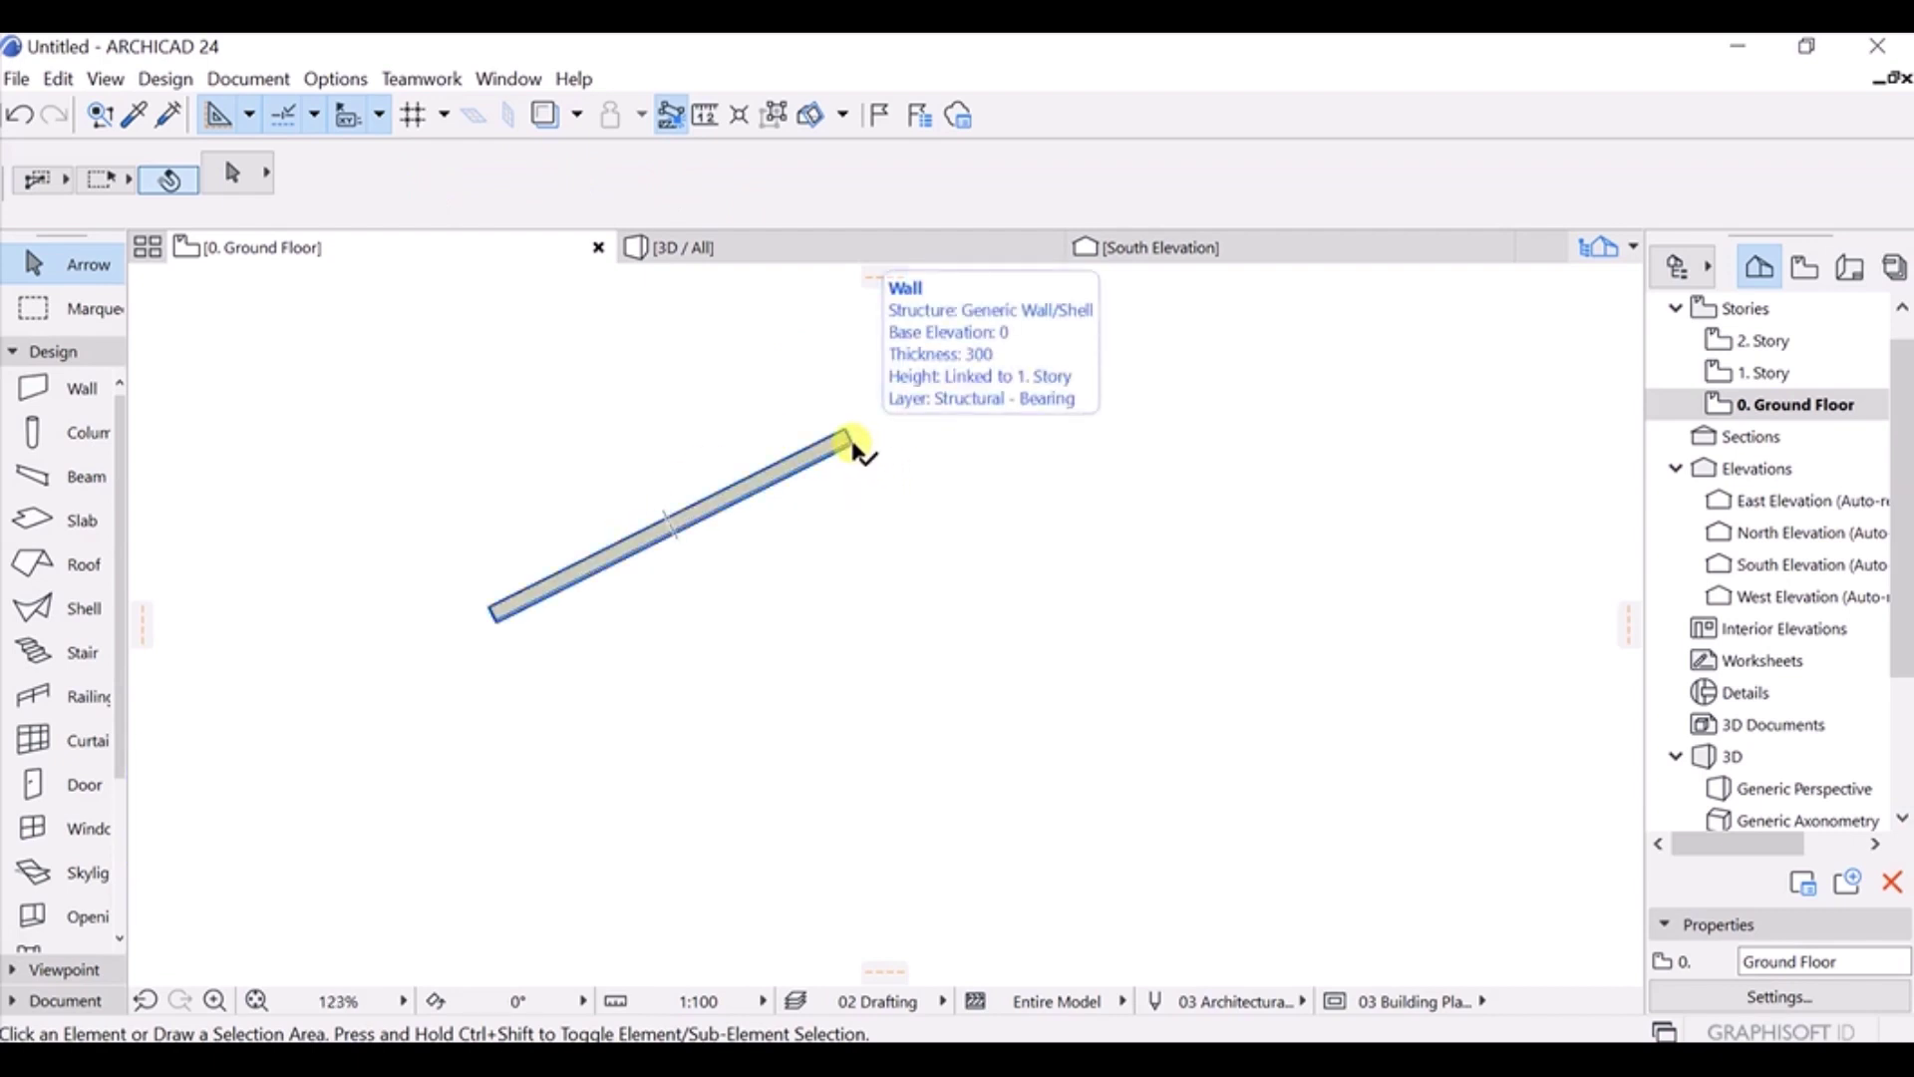
scroll(855, 439, "up", 2)
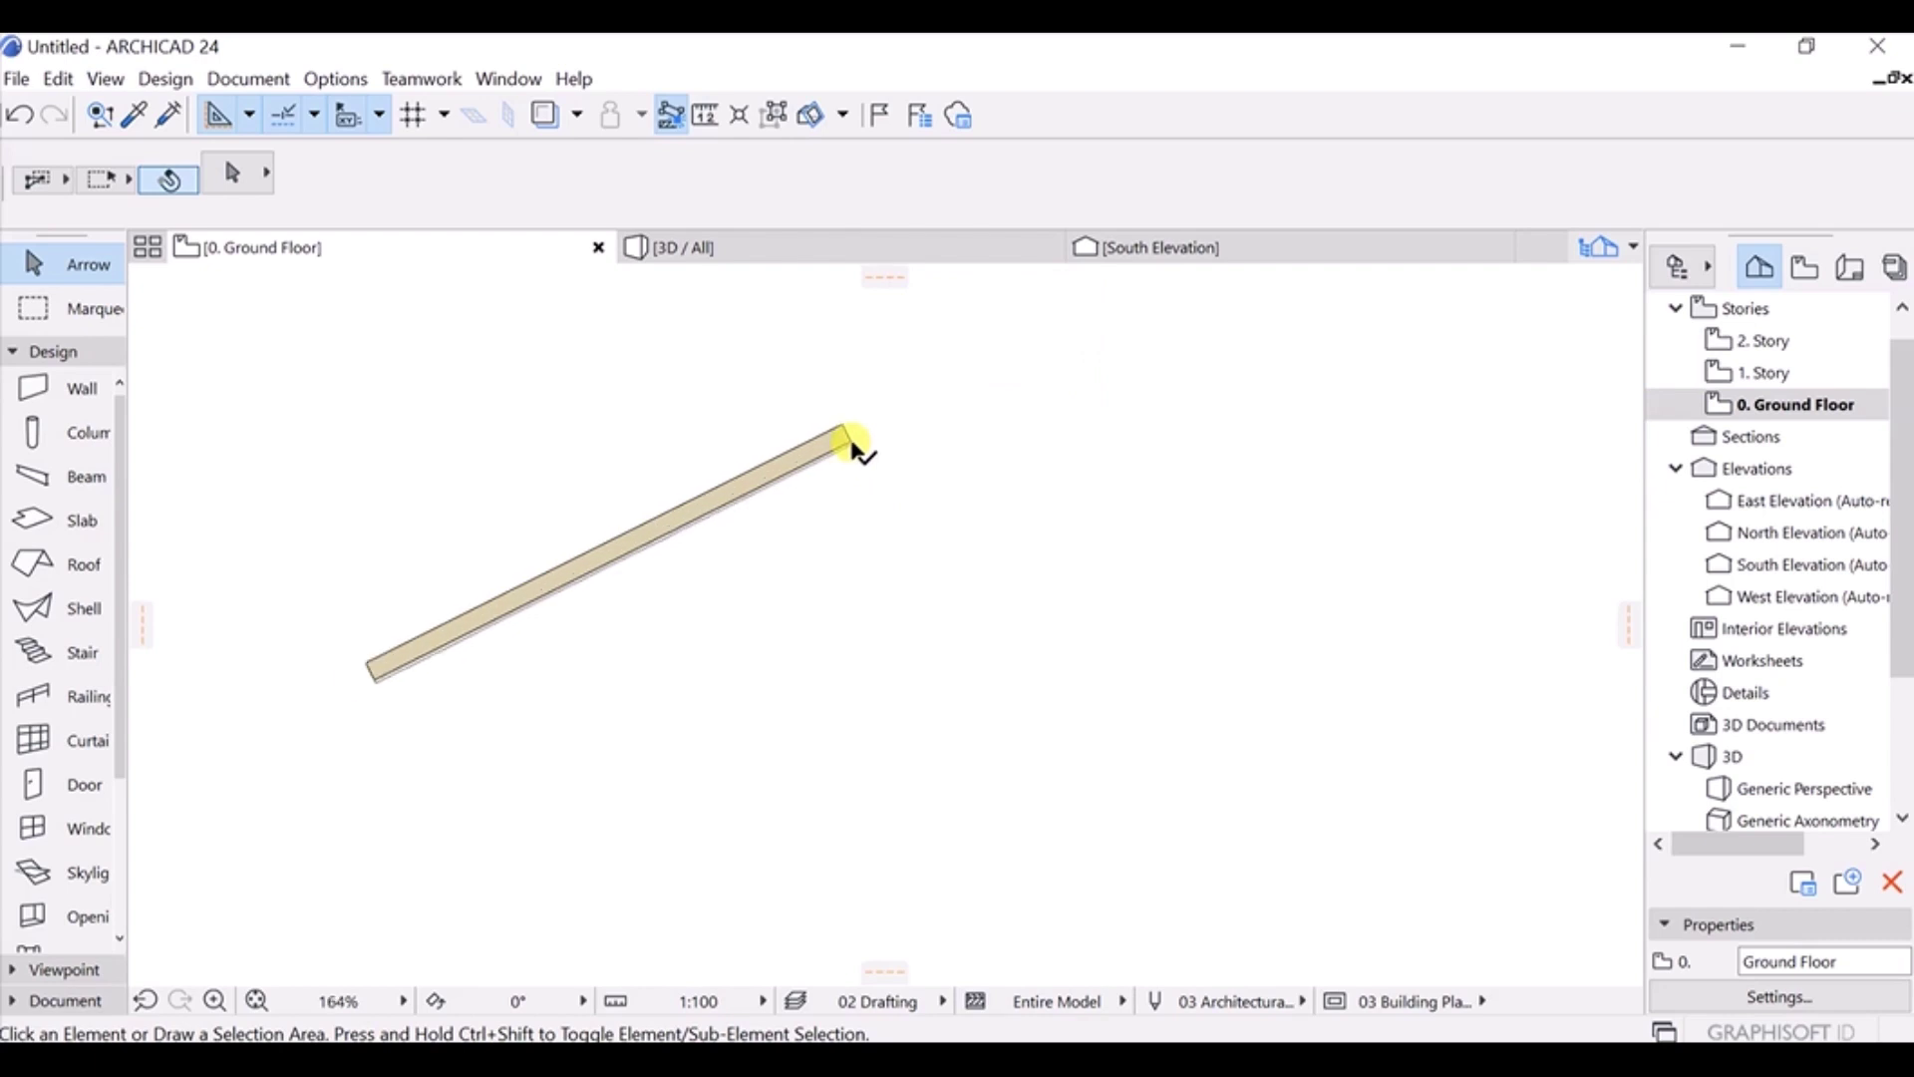
left_click(852, 444)
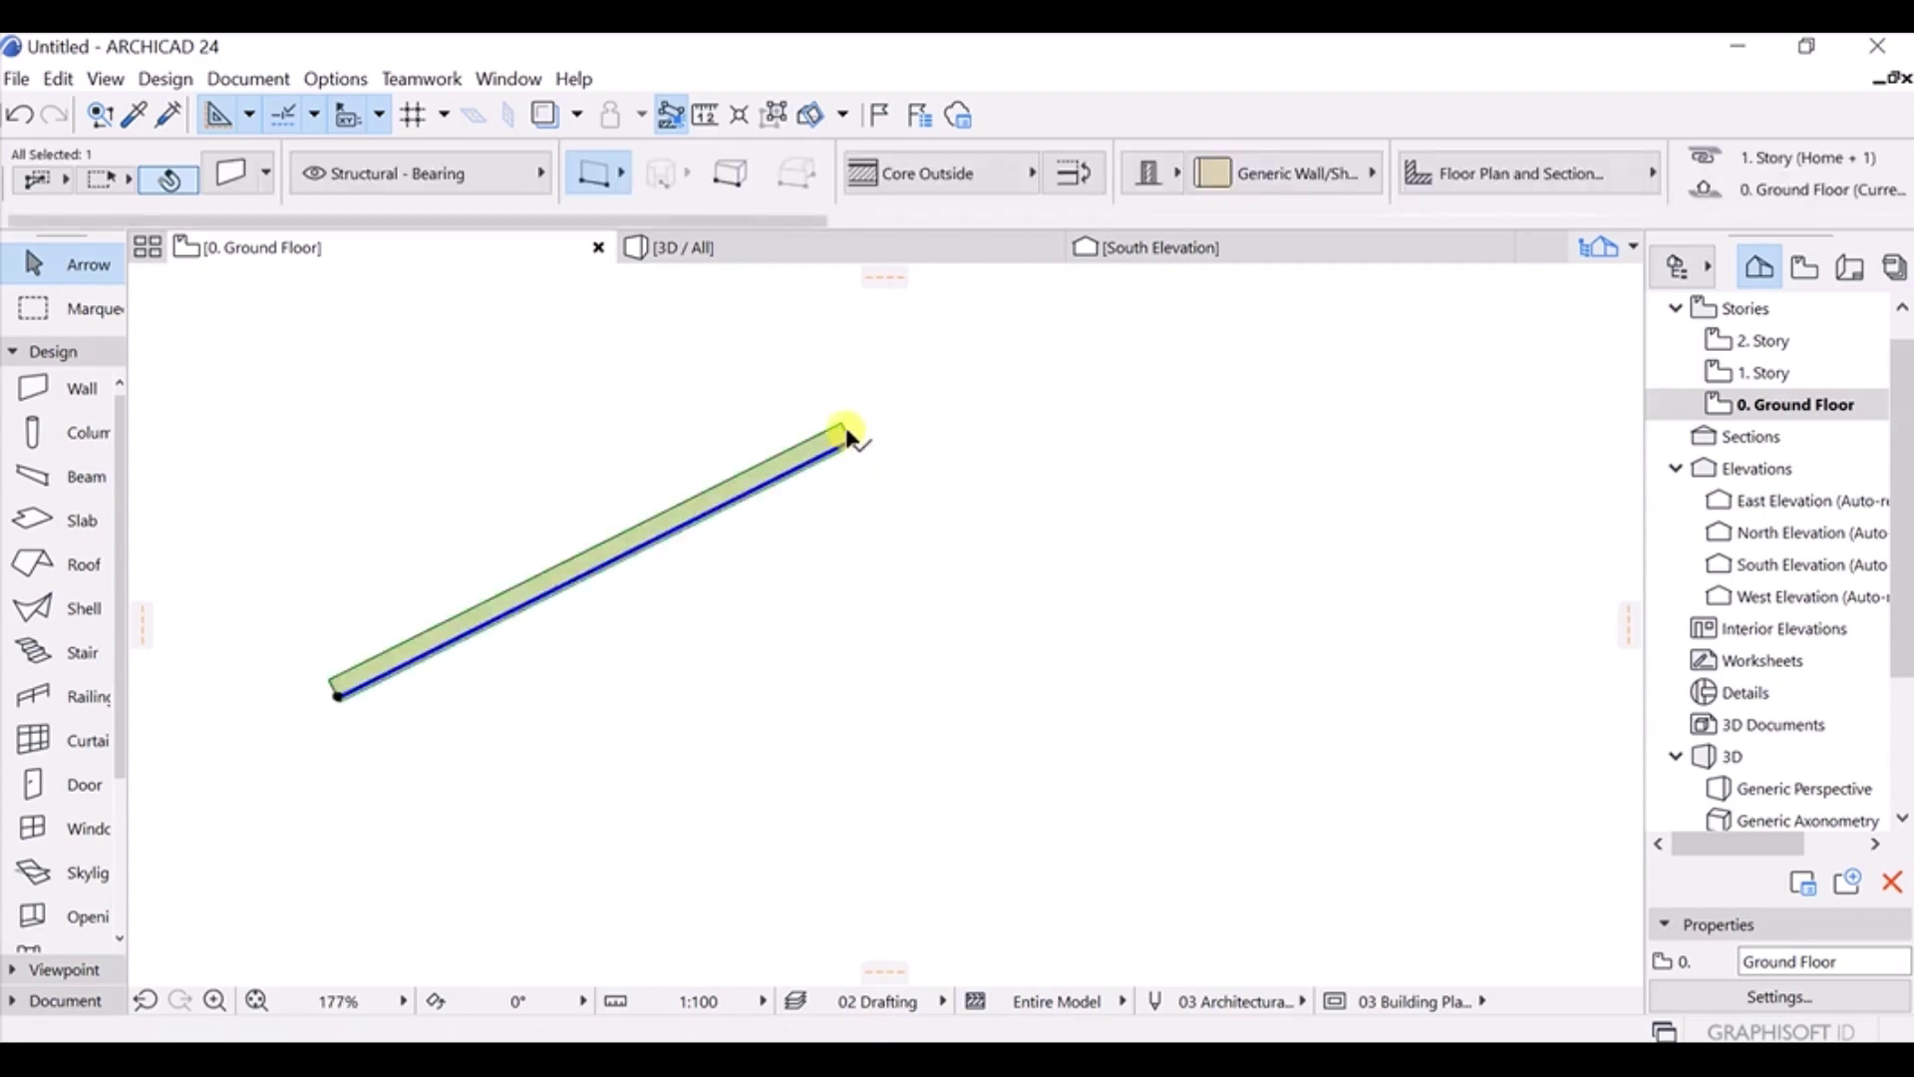
left_click(852, 439)
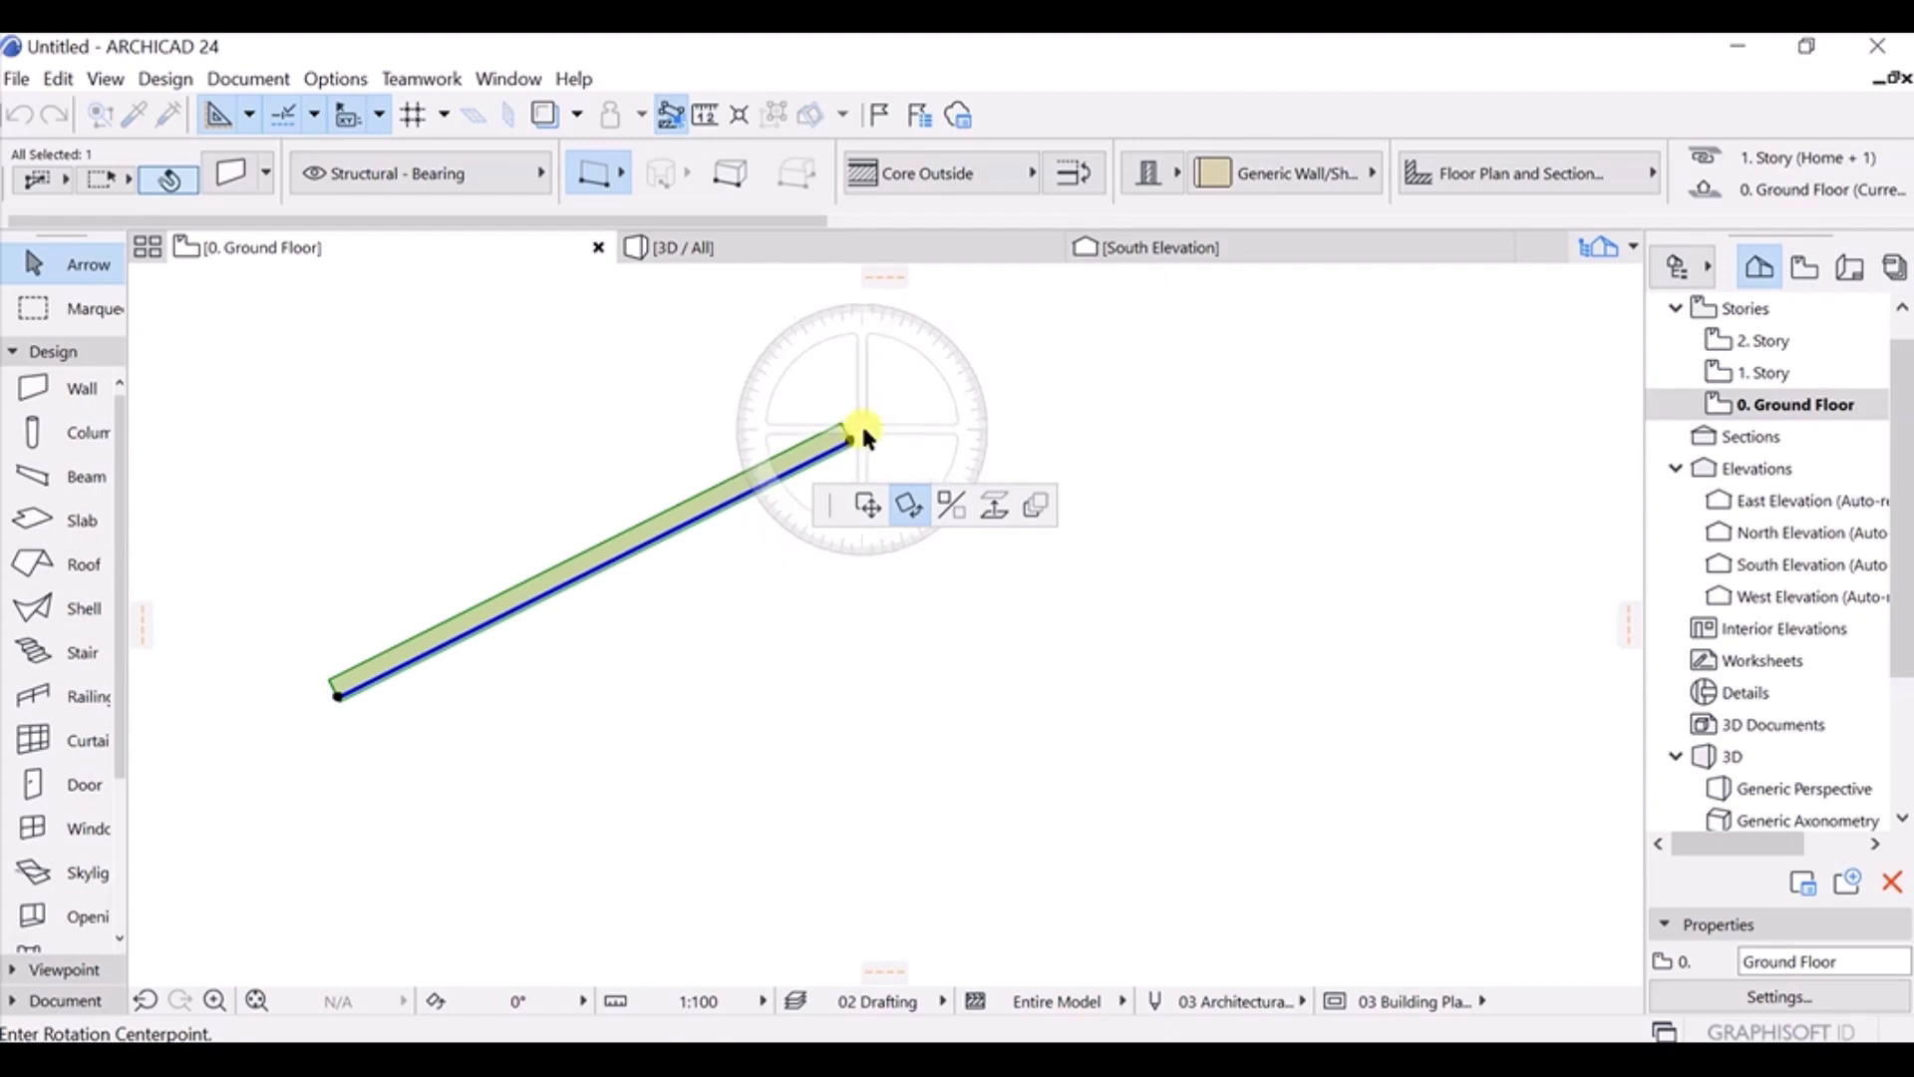
left_click(859, 507)
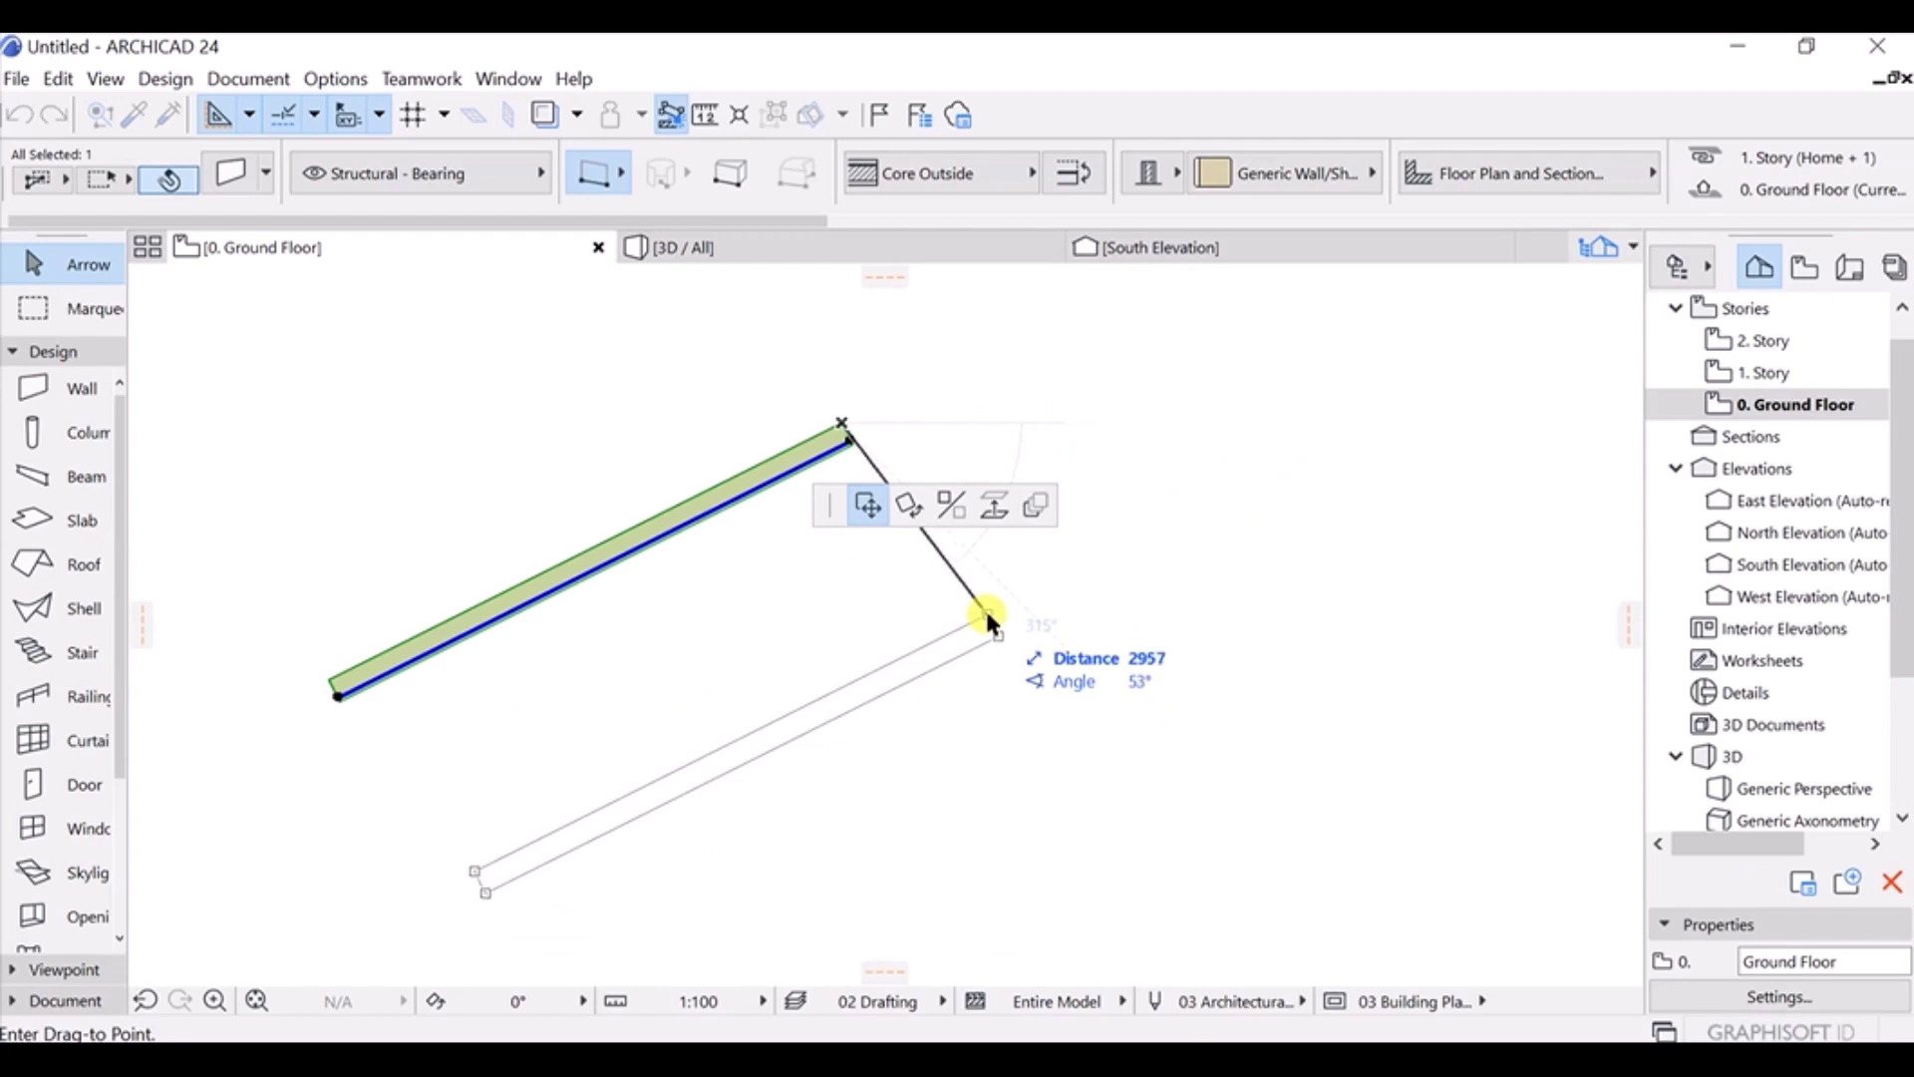
key("Escape")
key("Escape")
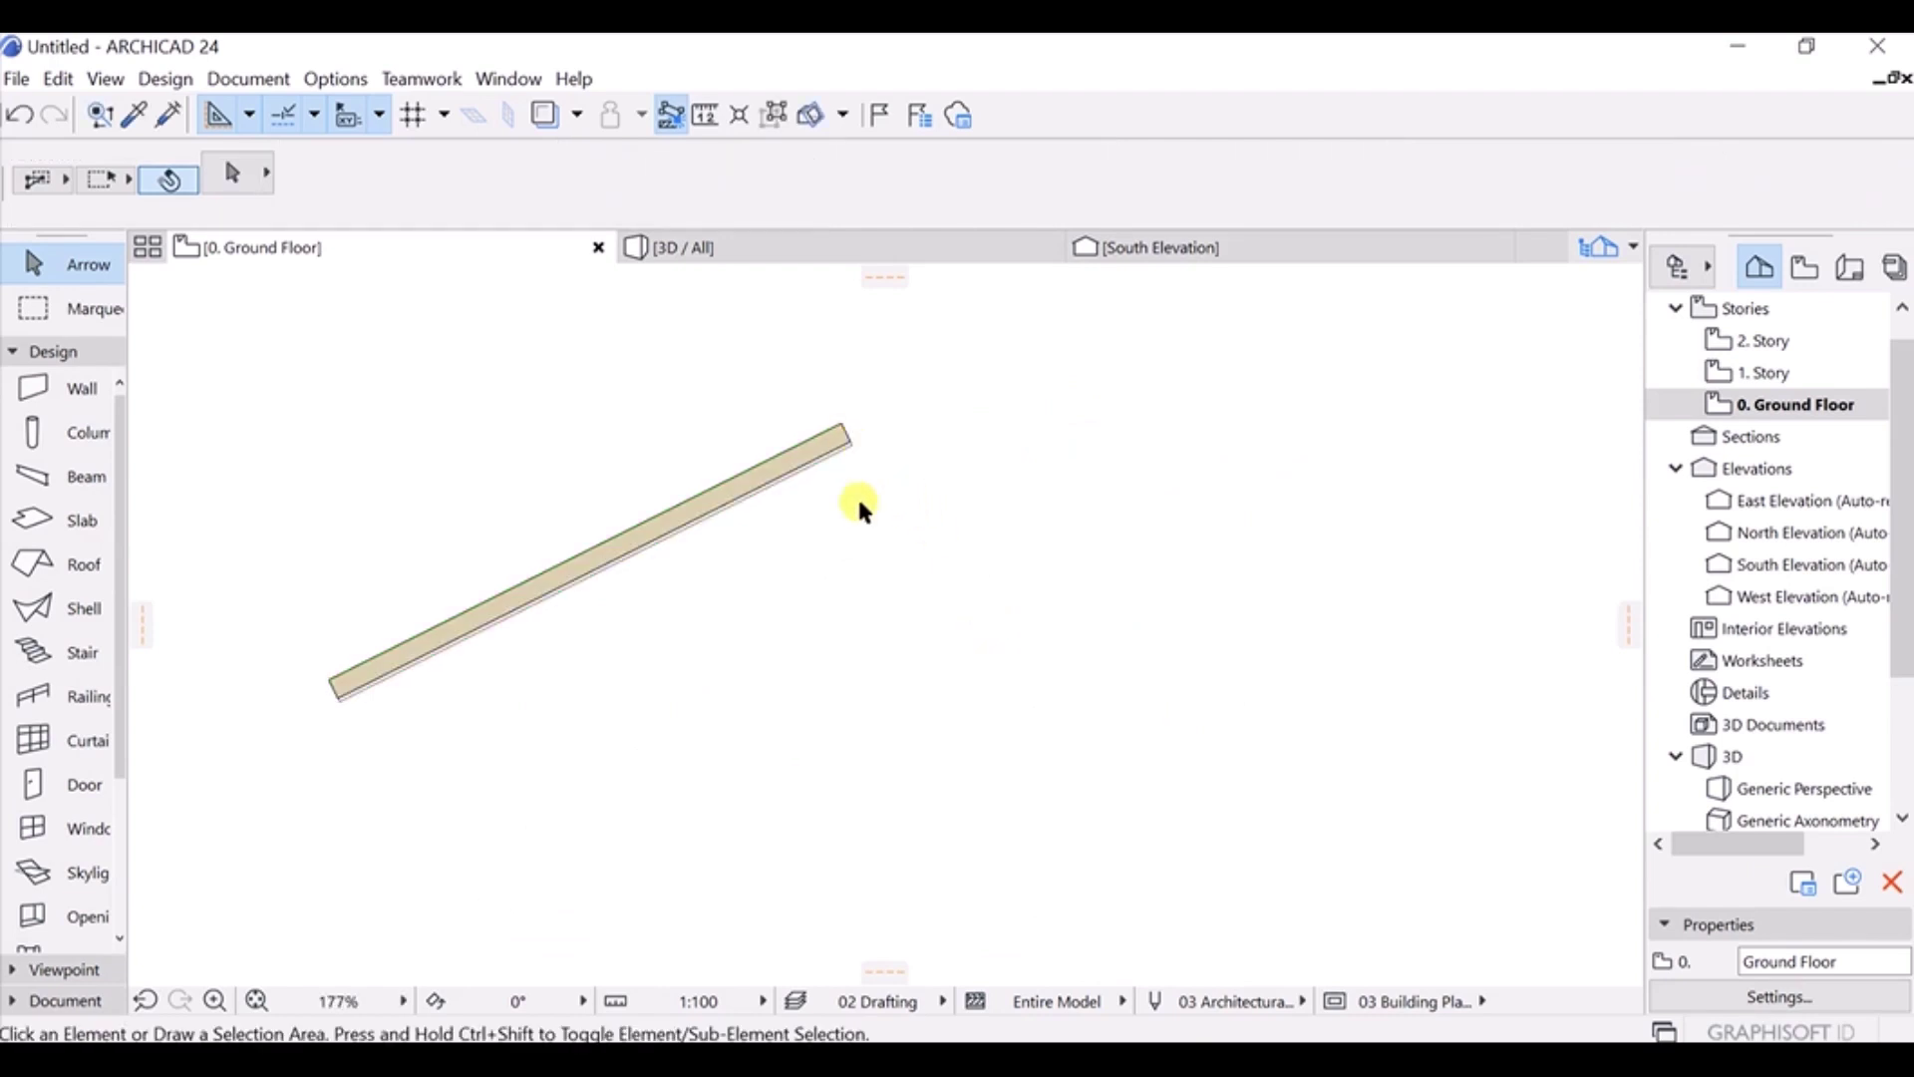
left_click(848, 440)
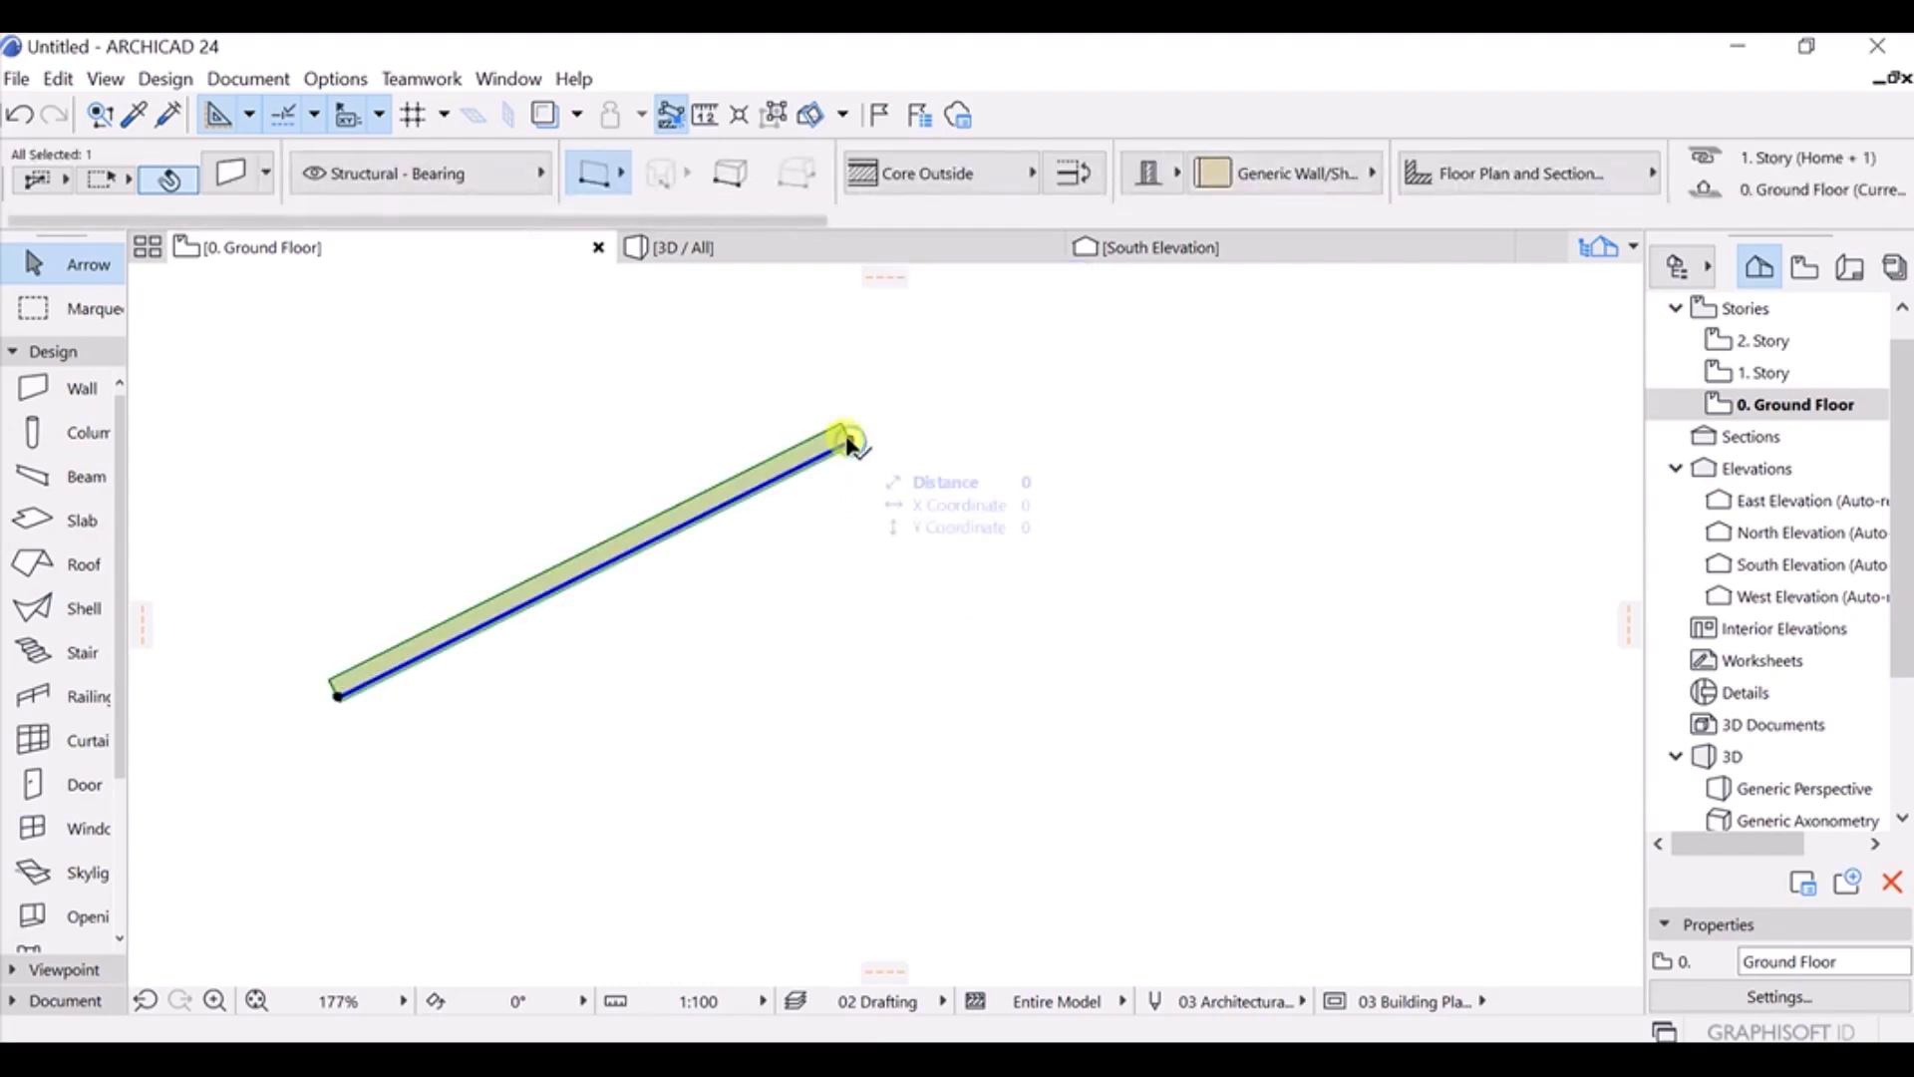
Choose Rotate from the pet palette at the wall's endpoint.
left_click(848, 439)
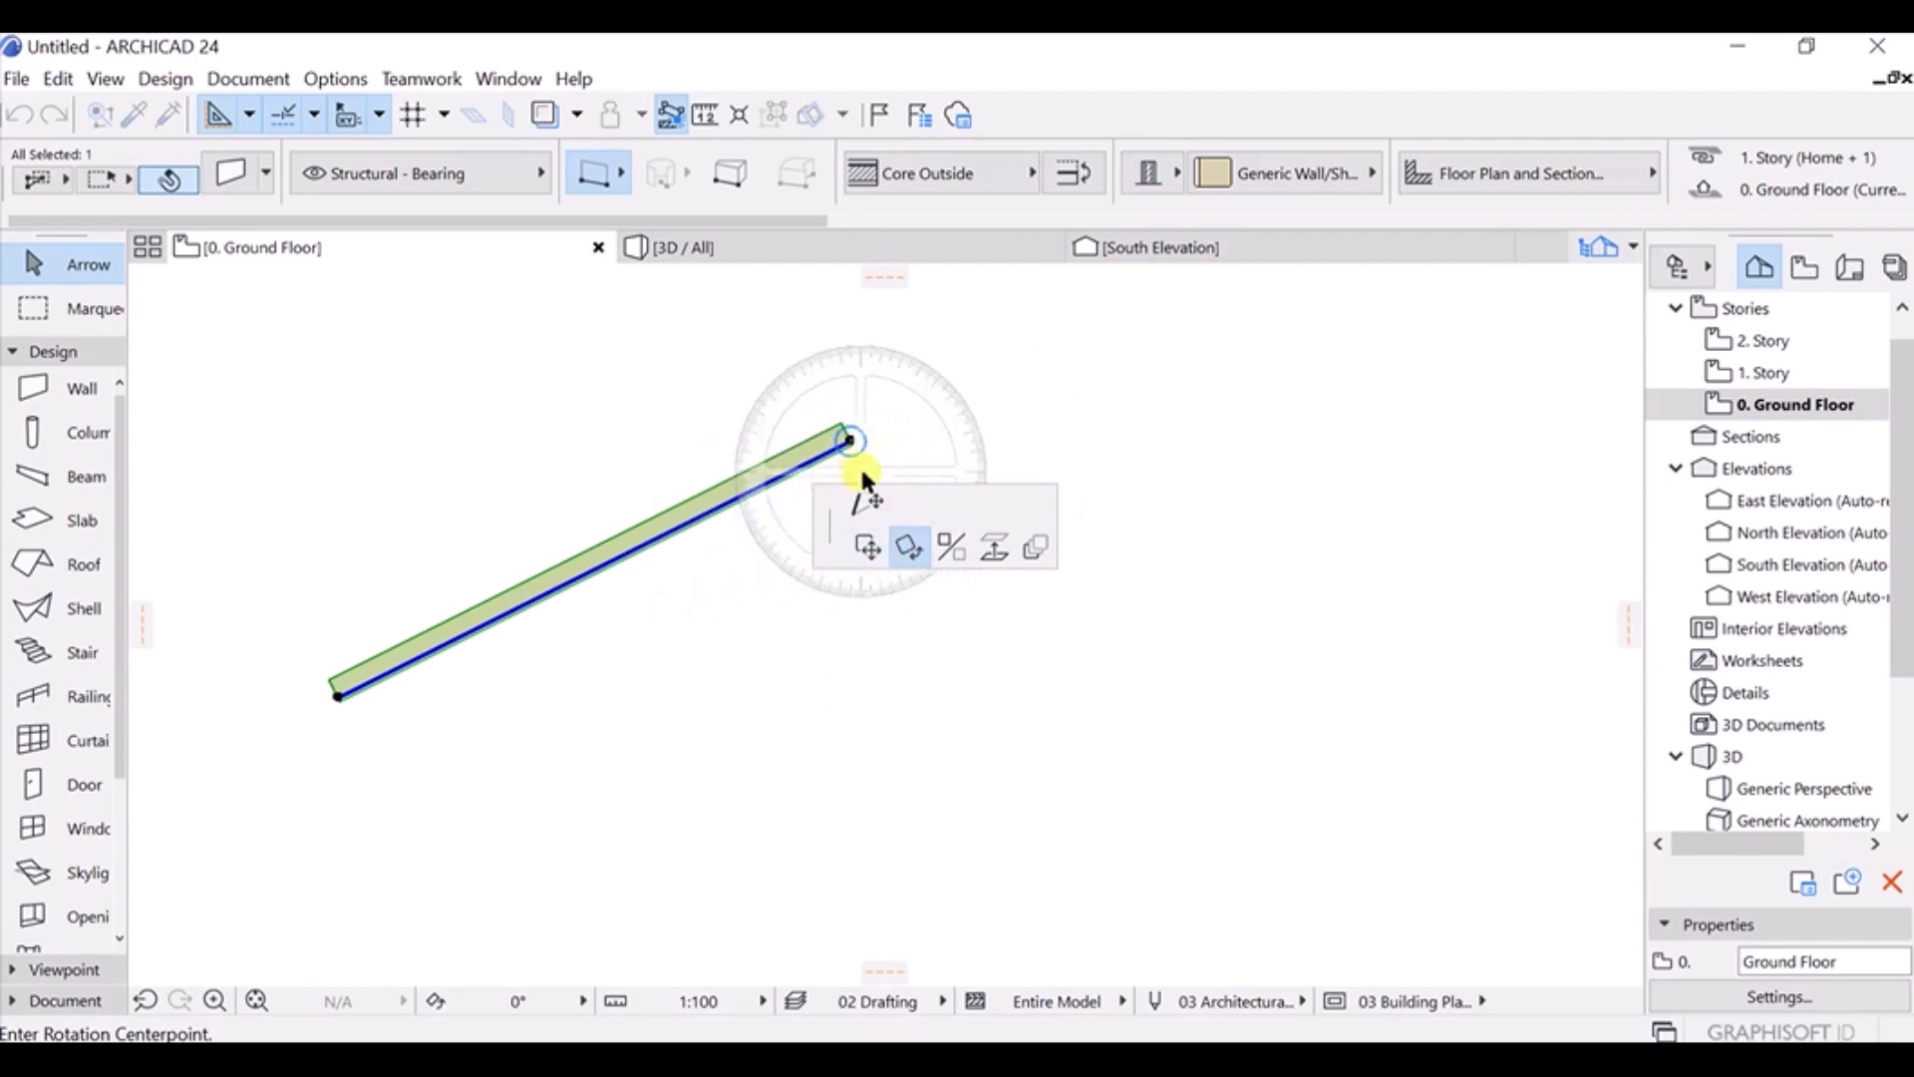
key("Escape")
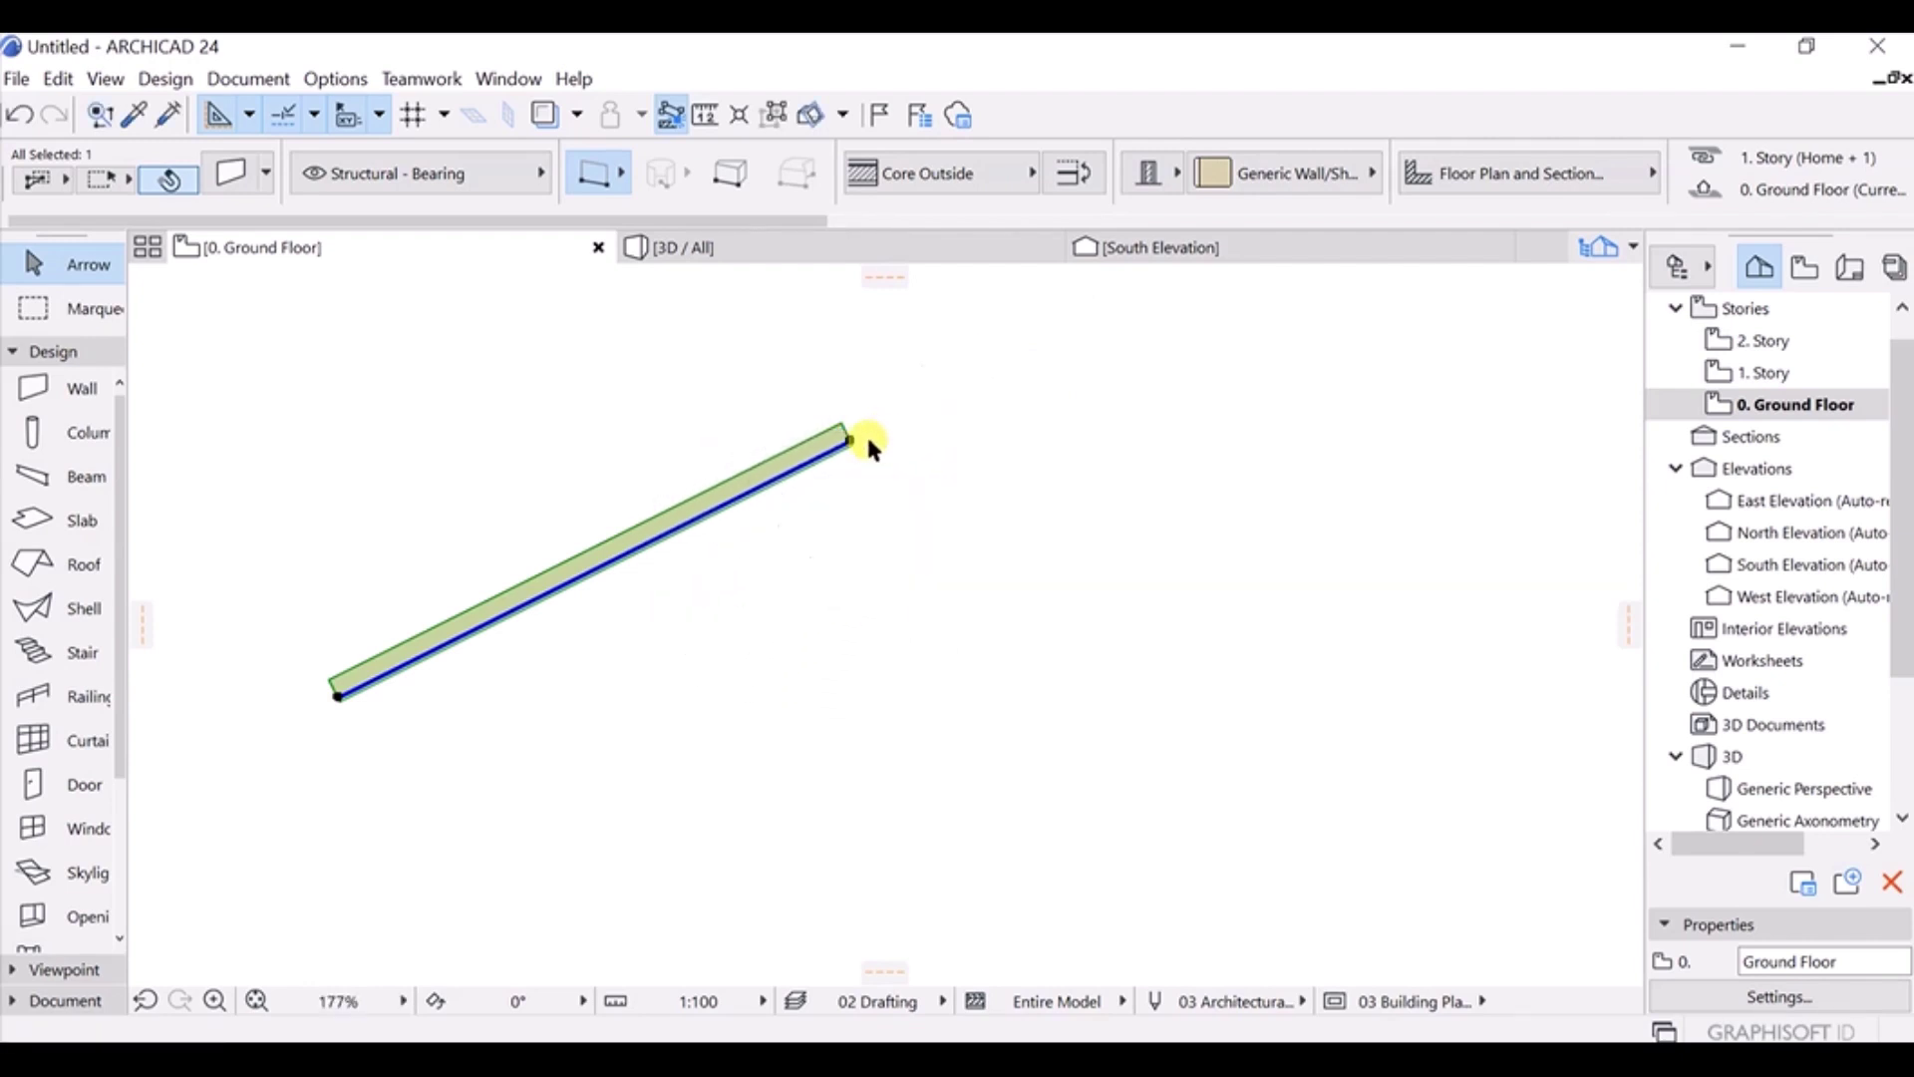
left_click(848, 440)
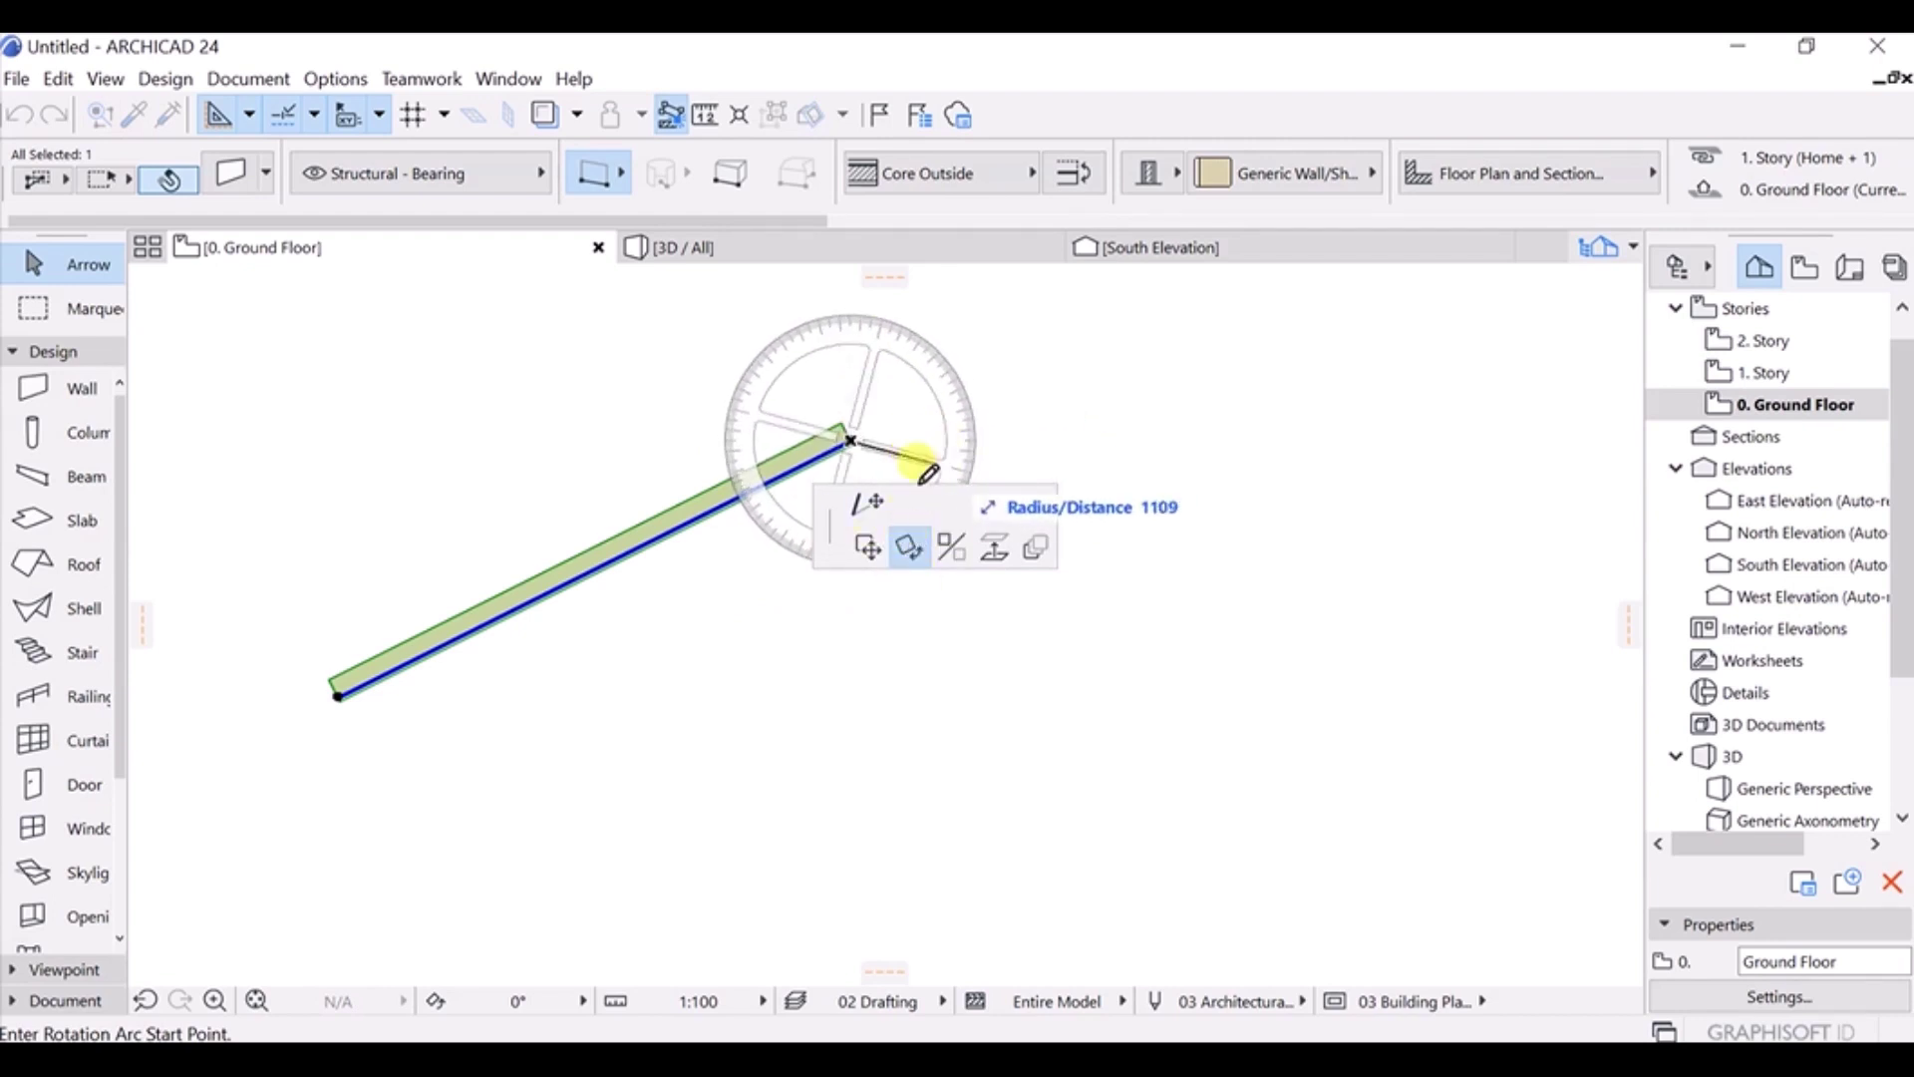
left_click(871, 547)
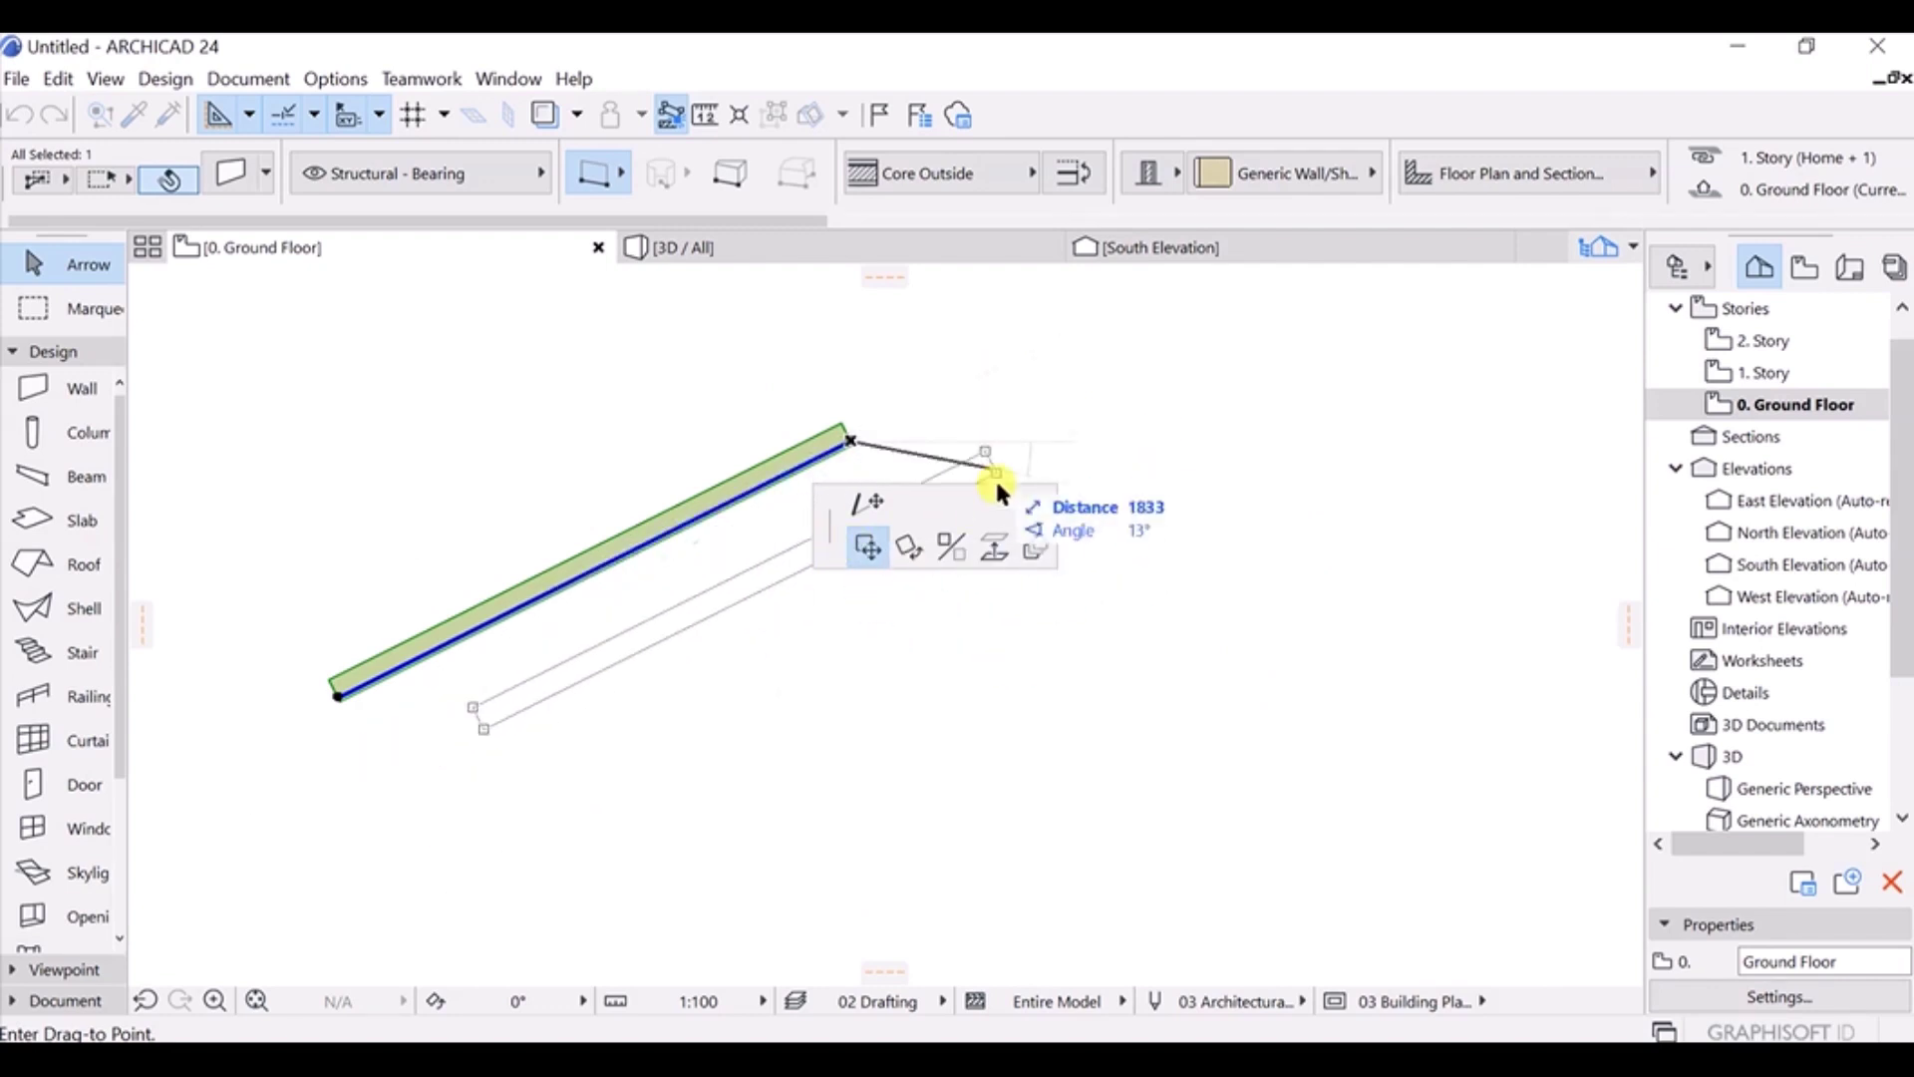
left_click(919, 548)
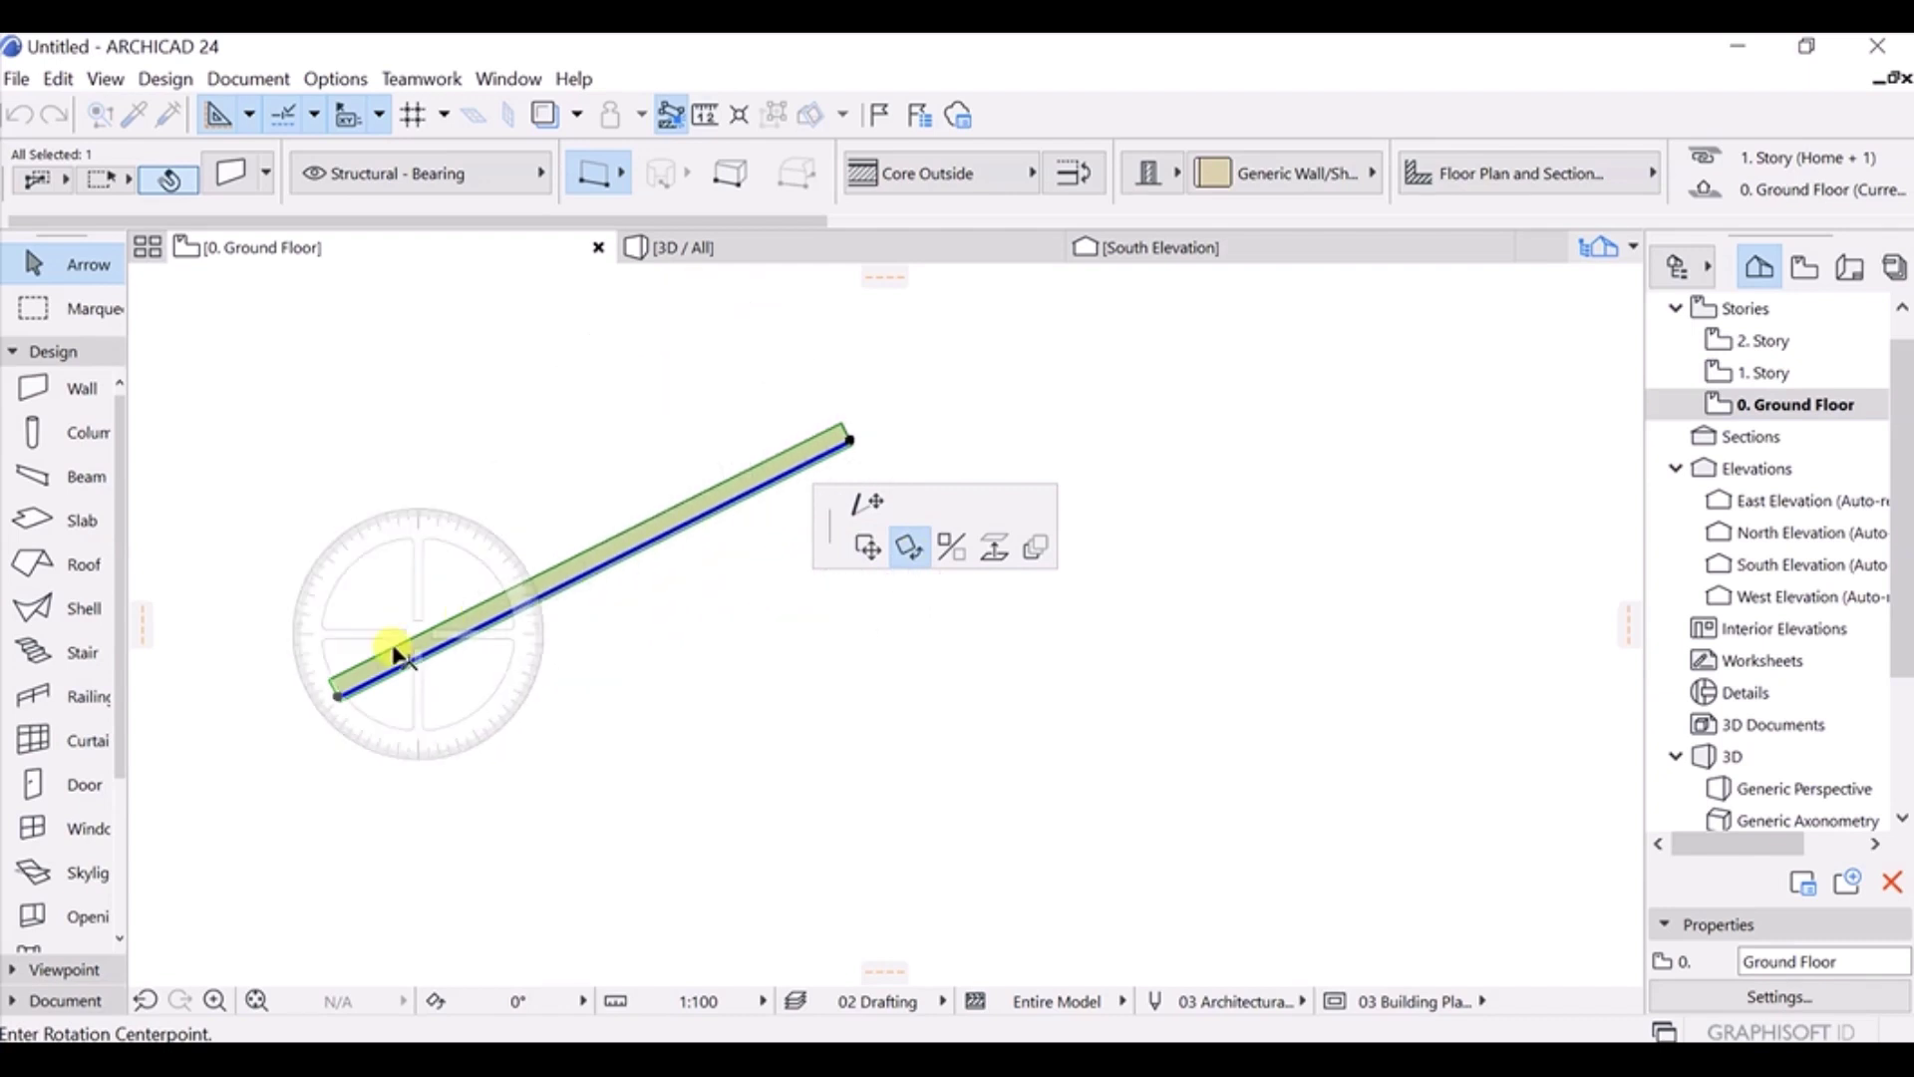
Rotate the wall -90° about its lower-left endpoint and recentre the plan on it.
left_click(339, 696)
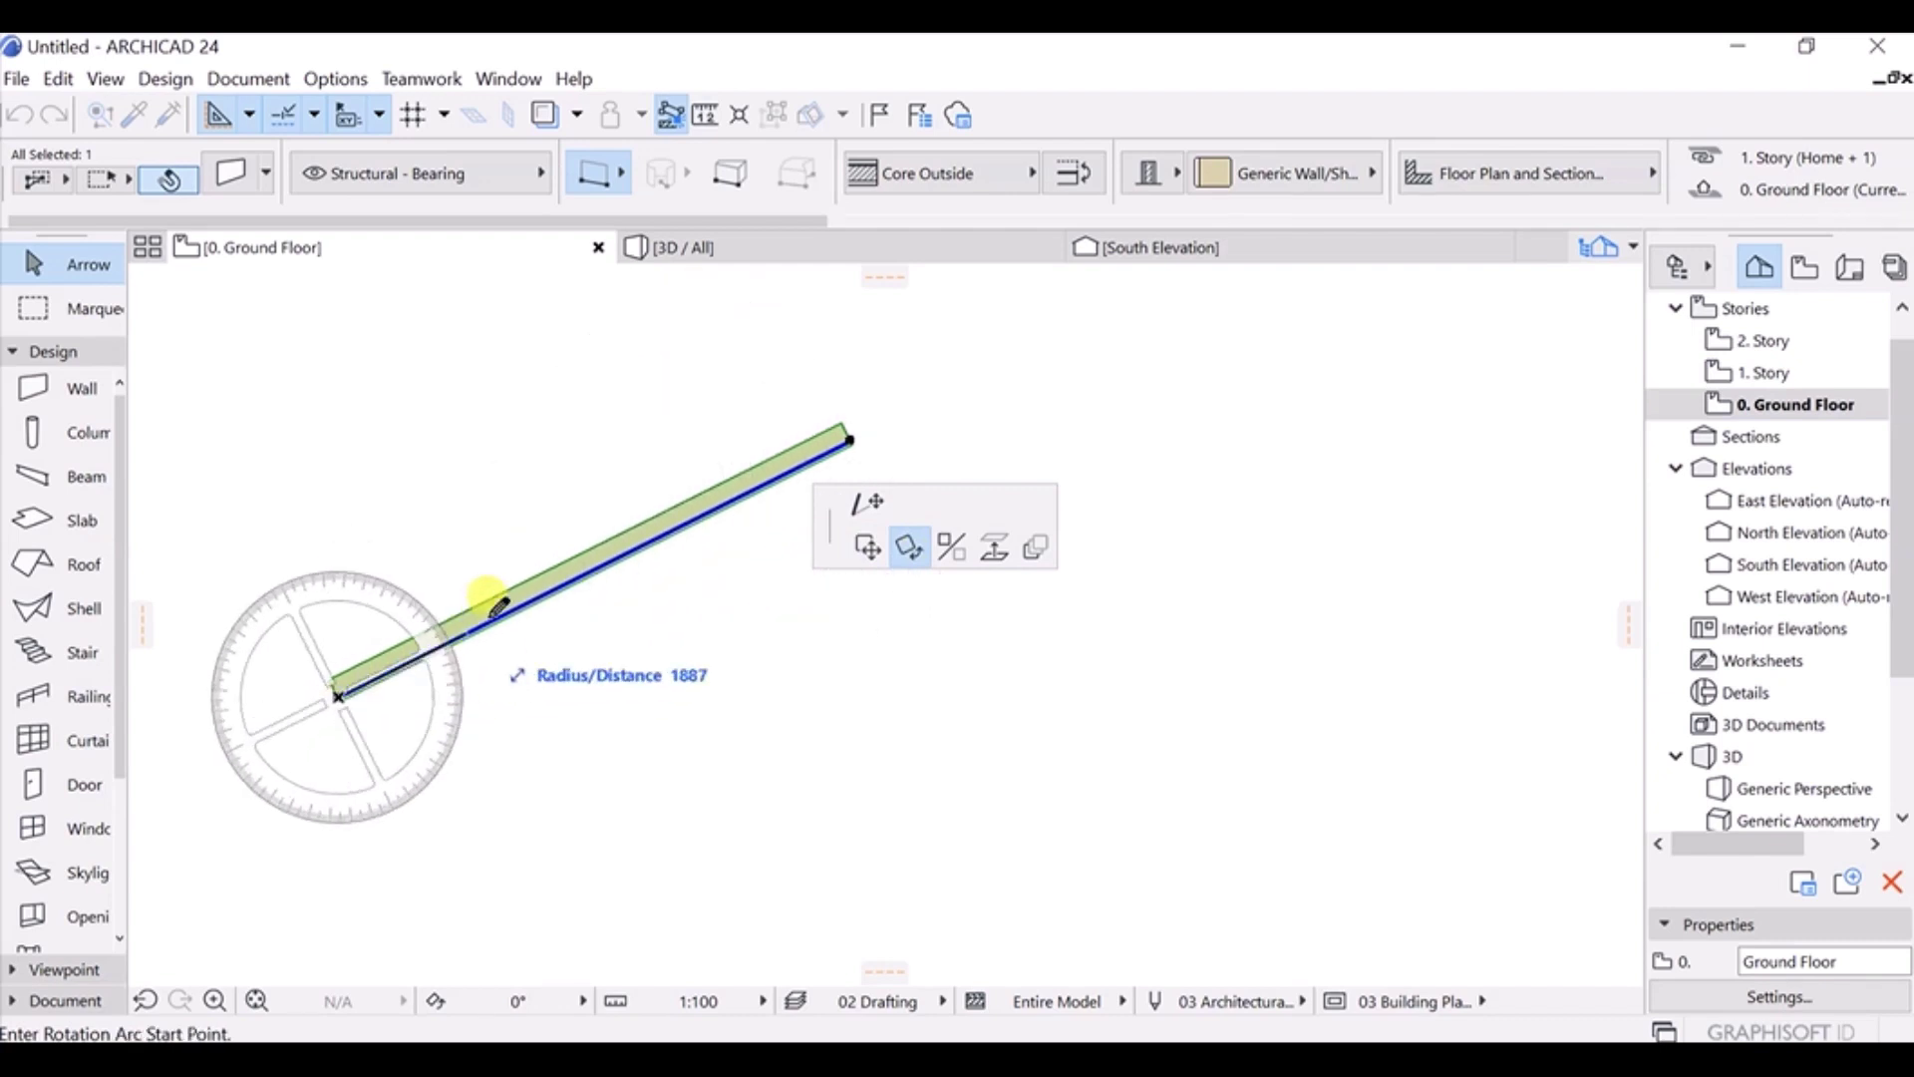
left_click(850, 438)
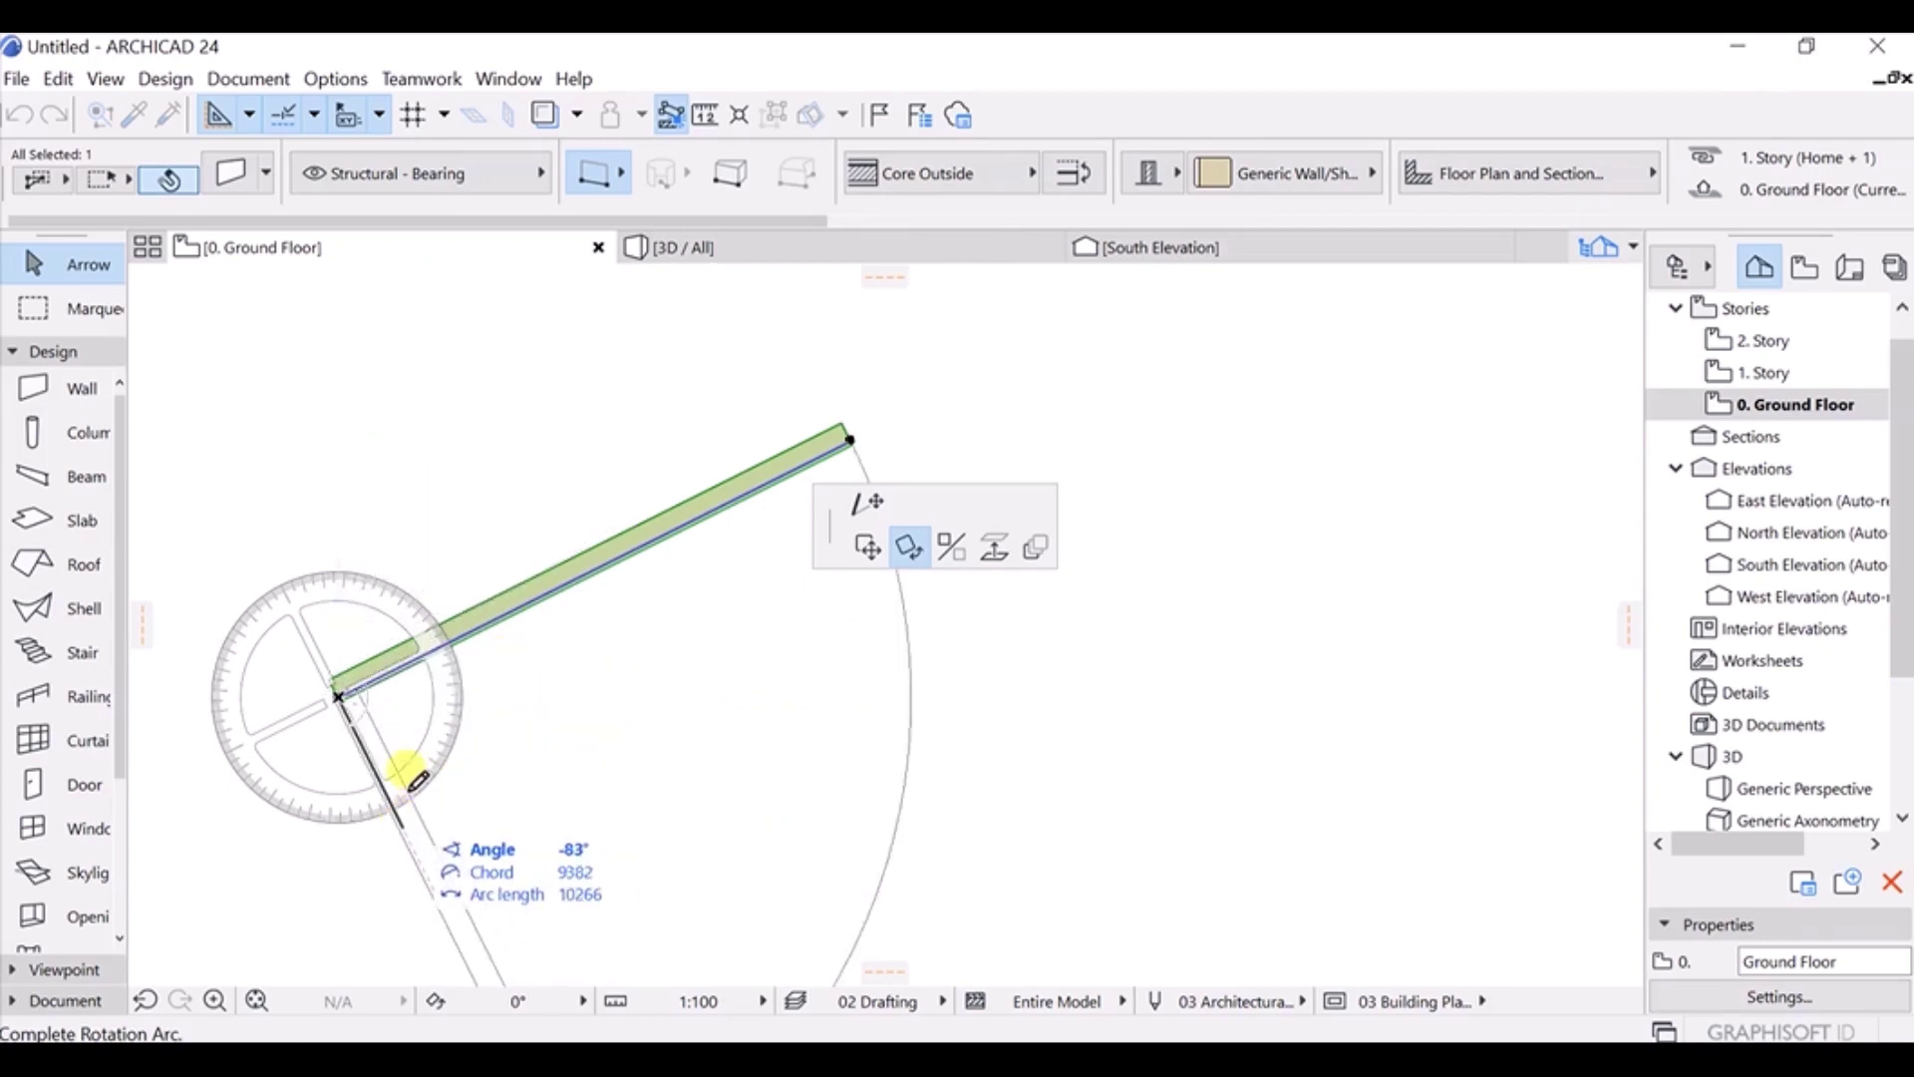
middle_click_drag(405, 769, 494, 567)
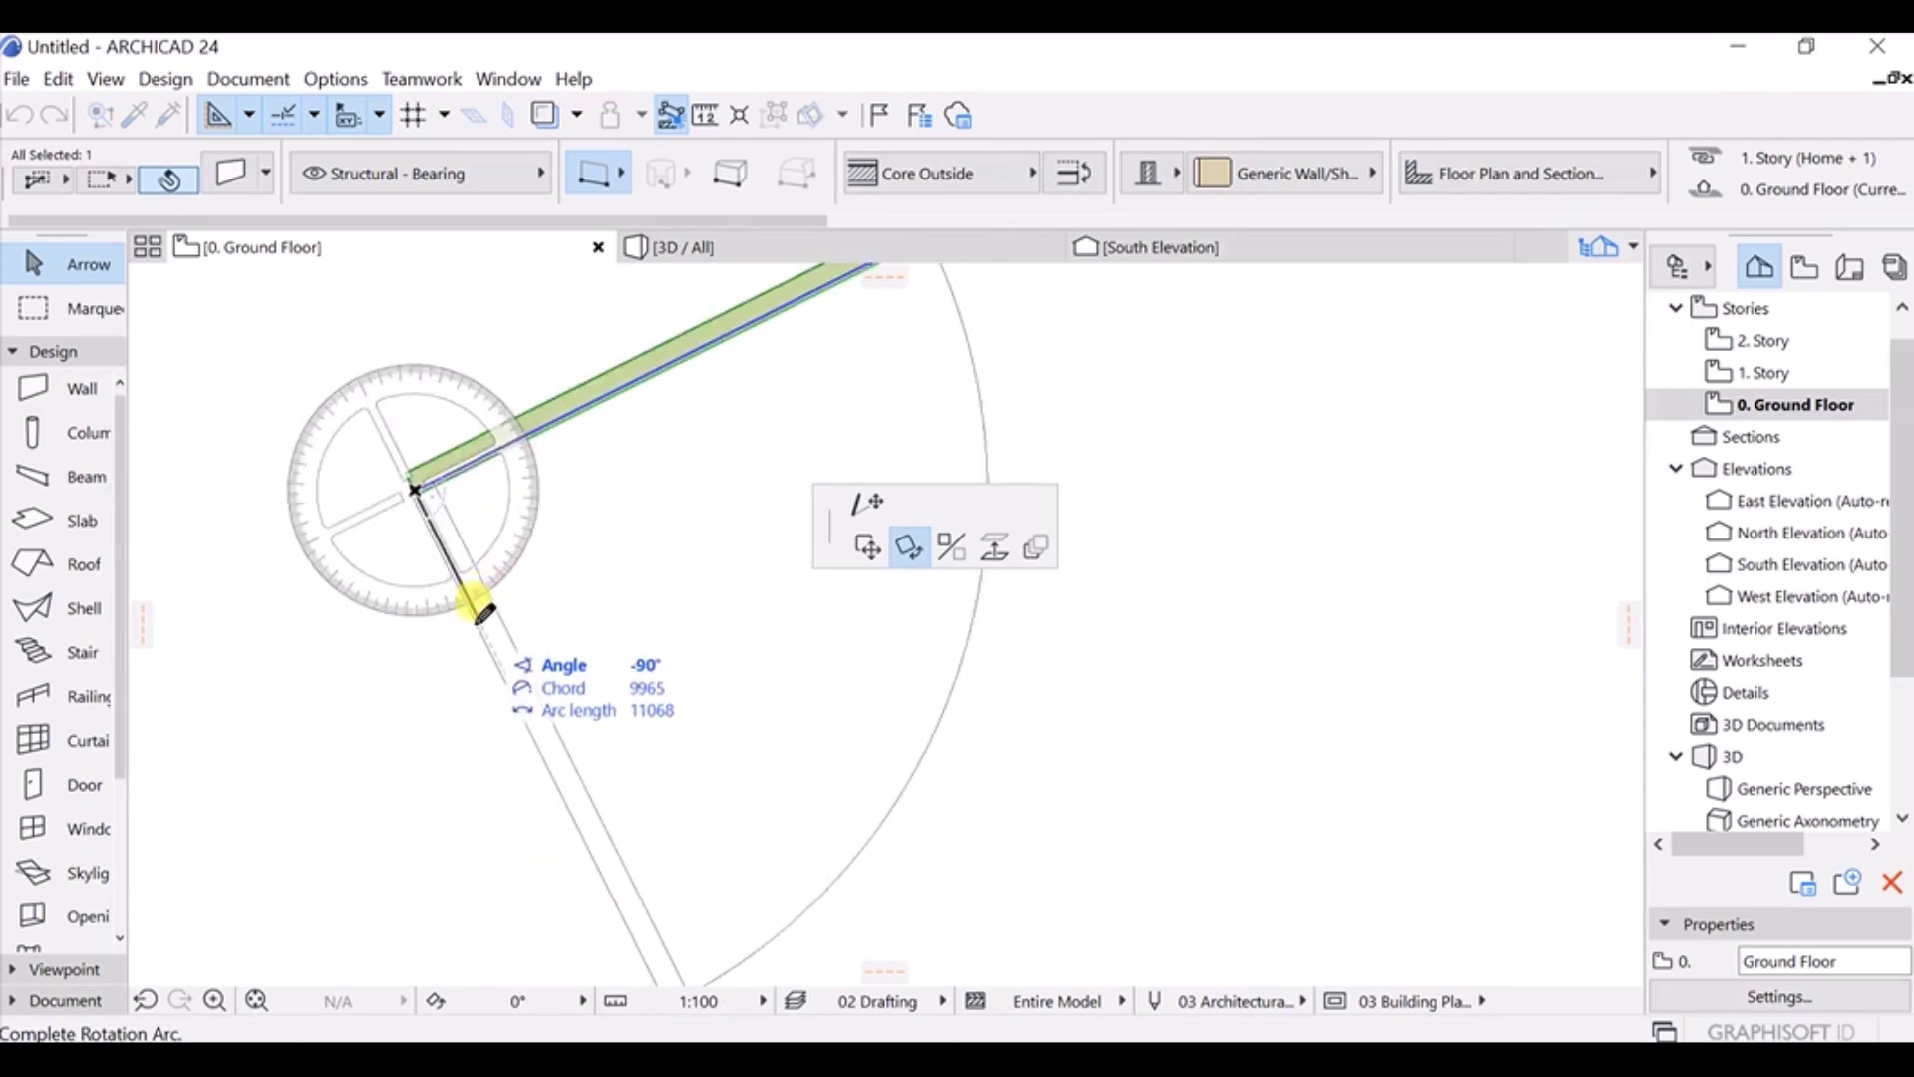
left_click(489, 620)
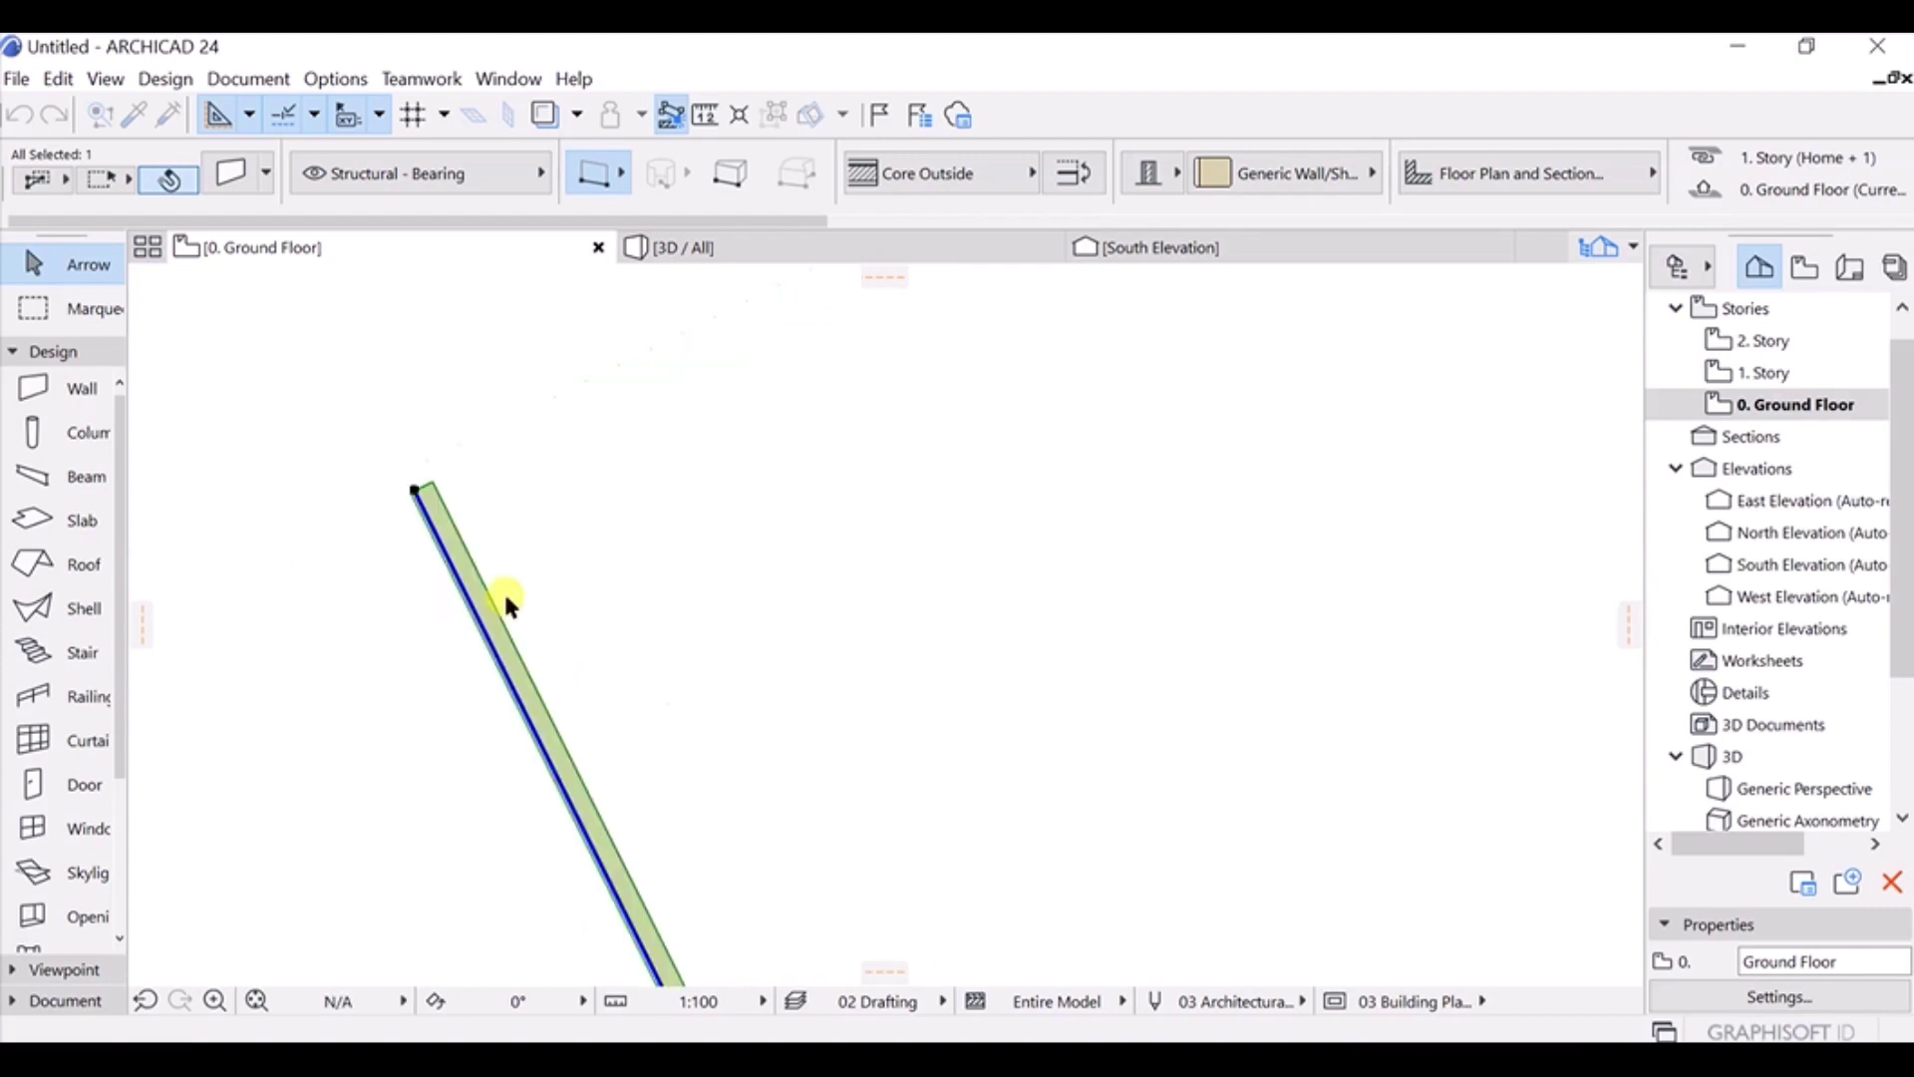
scroll(616, 624, "down", 1)
middle_click_drag(629, 598, 579, 457)
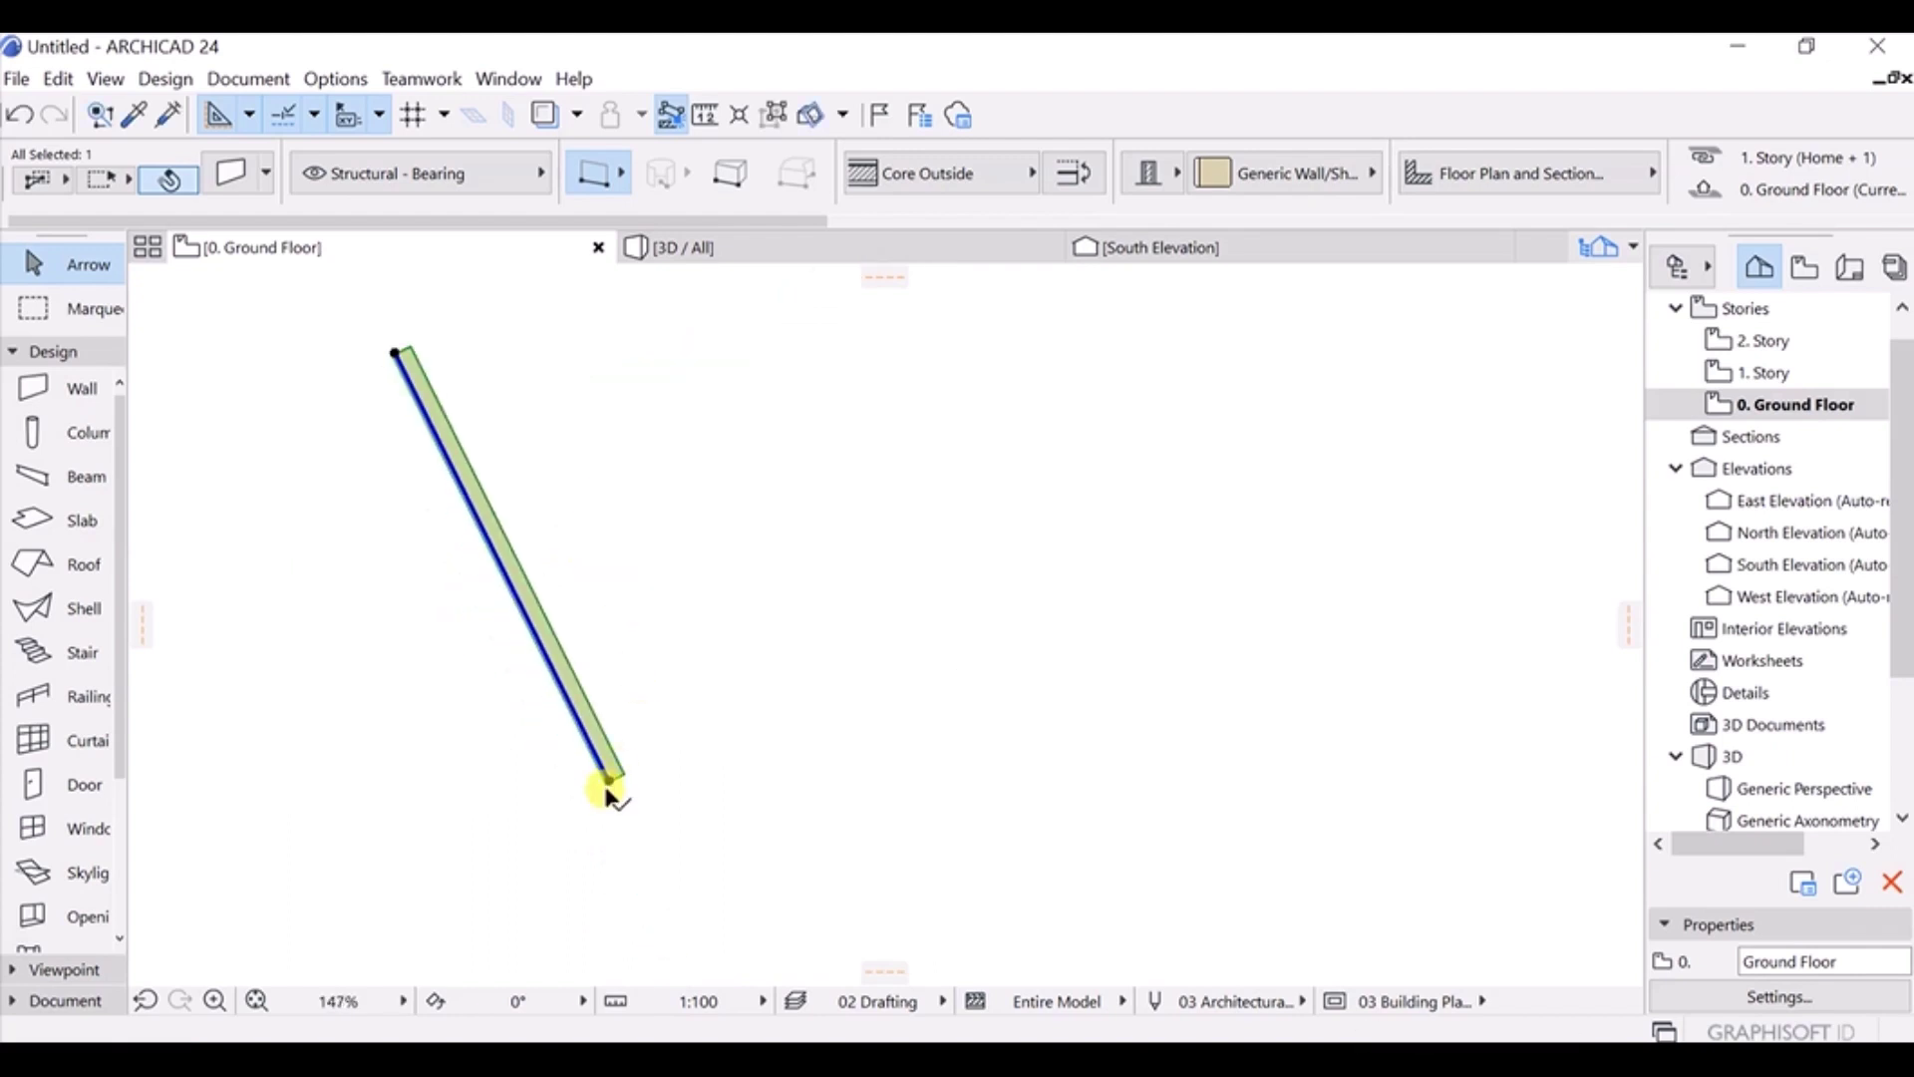
key("ctrl+e")
Cancel the restarted rotation and a first mirror attempt on the wall.
left_click(610, 782)
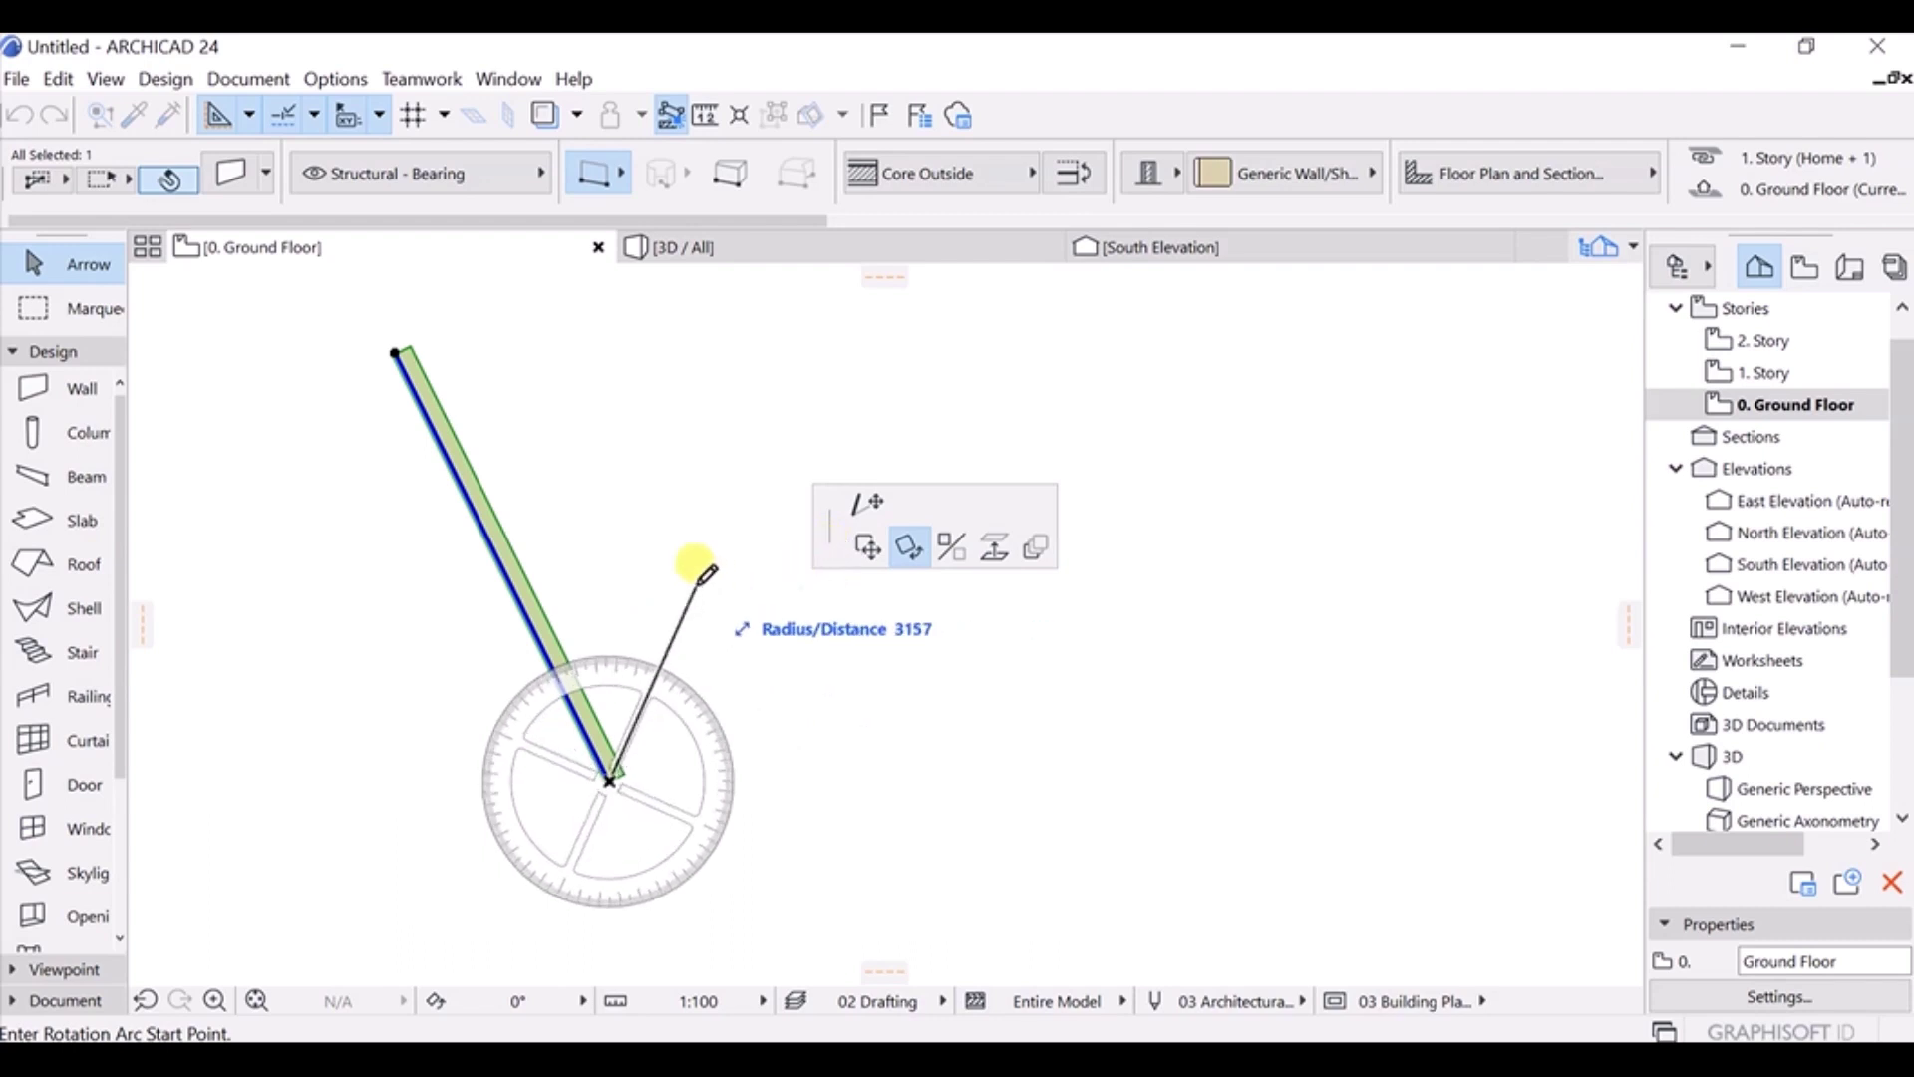
key("Escape")
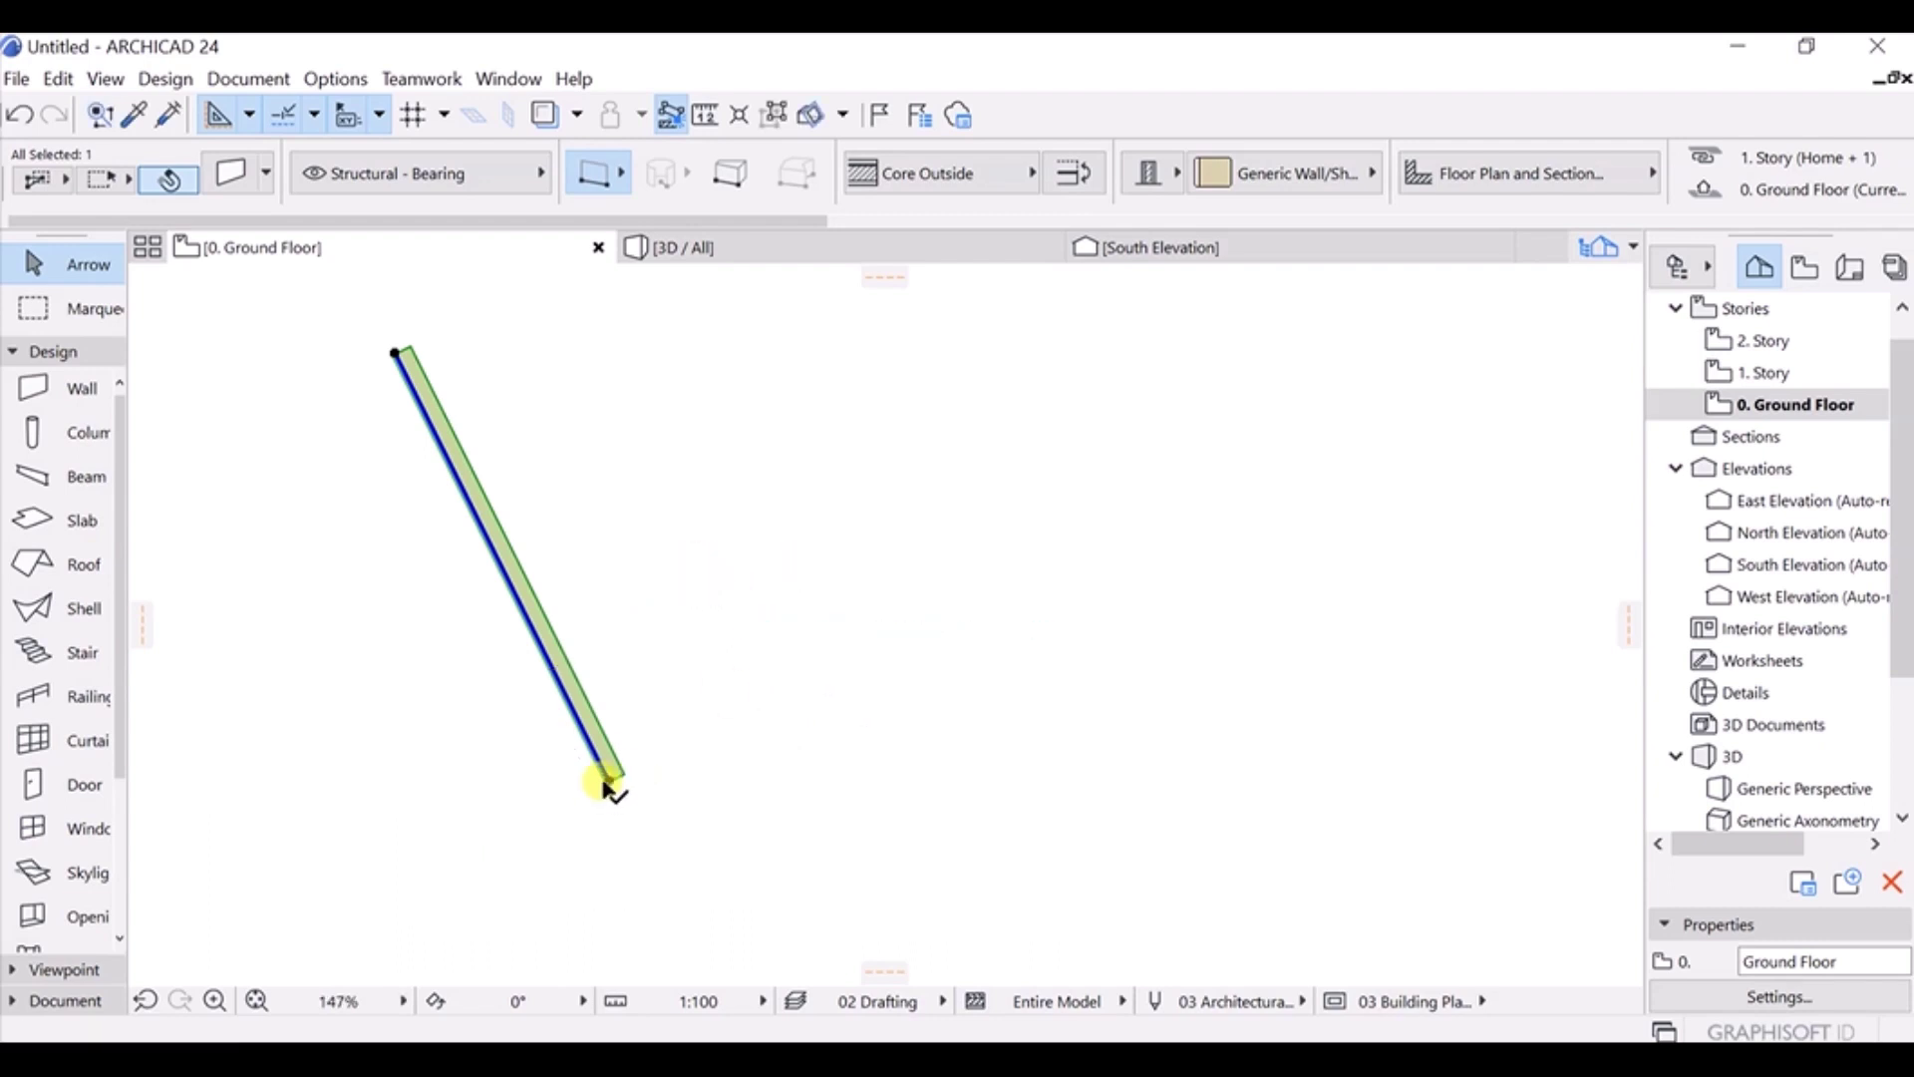
key("ctrl+e")
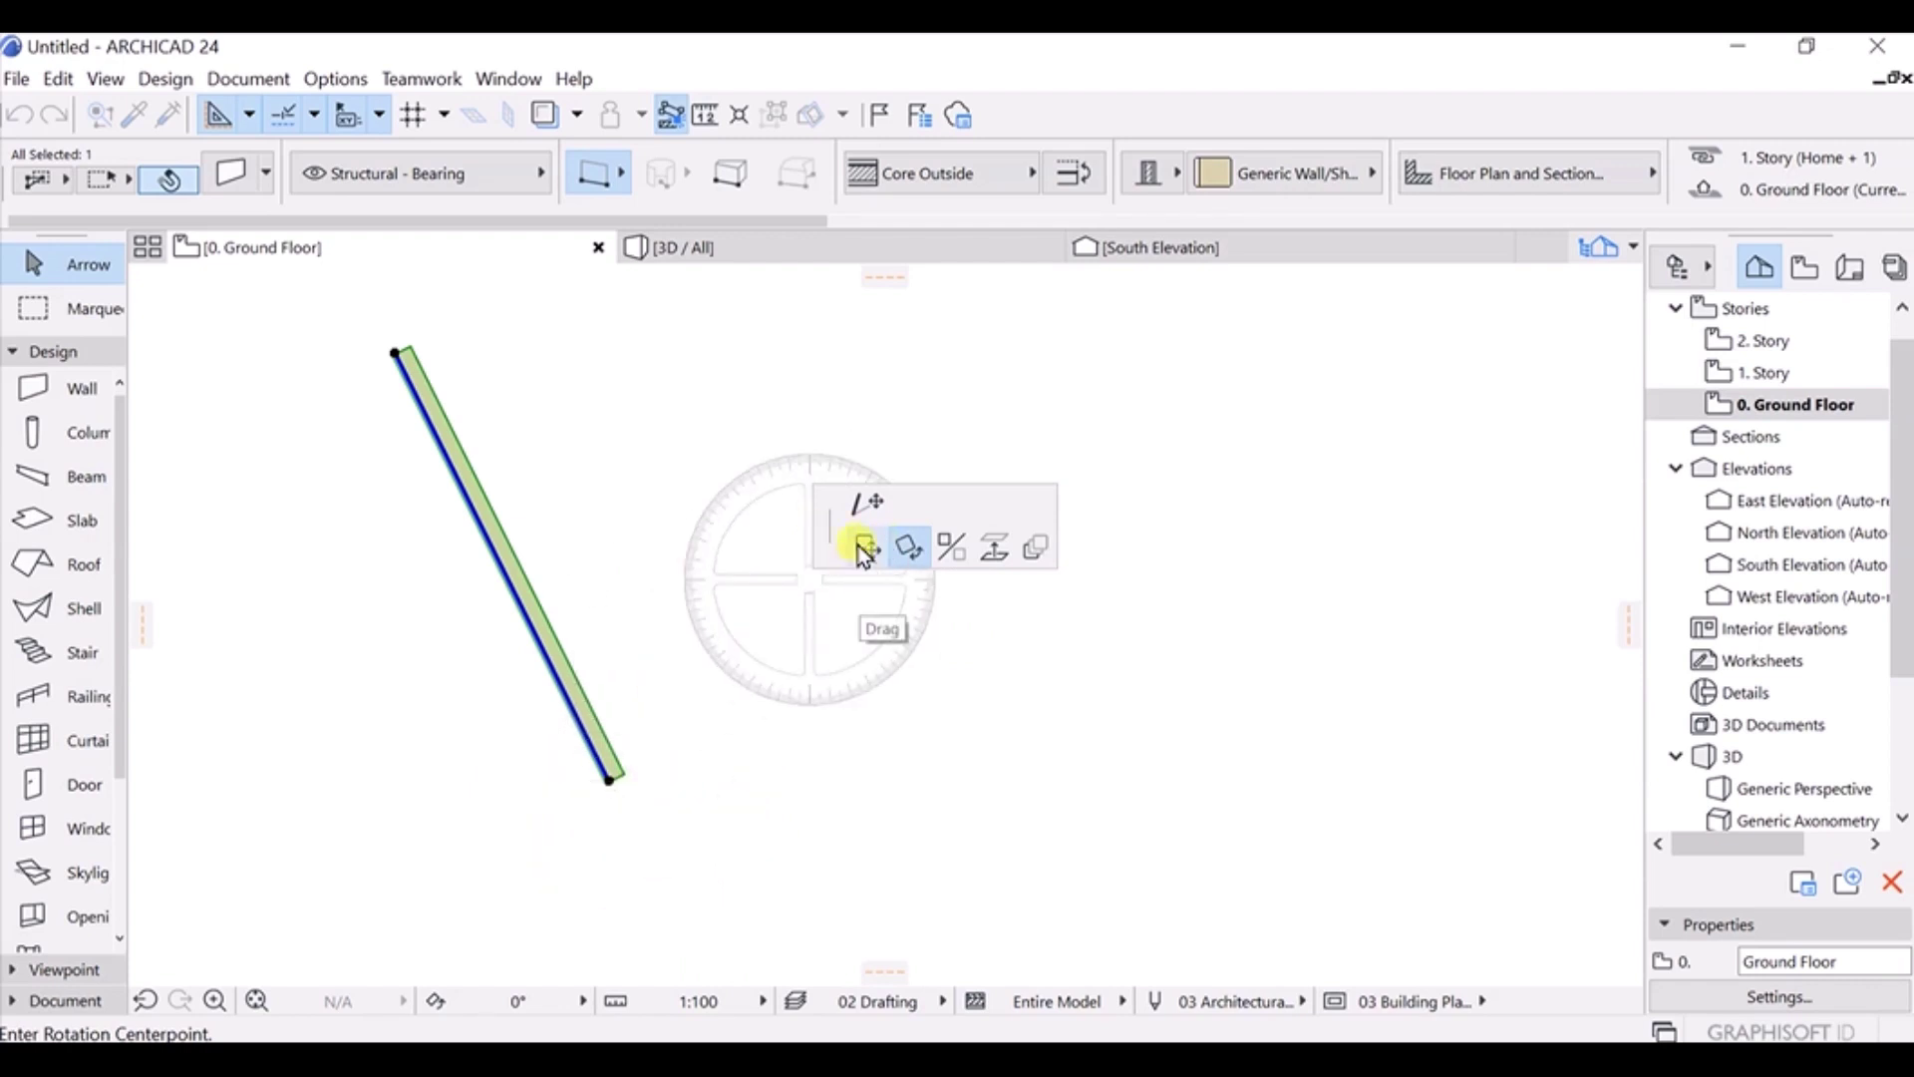
left_click(961, 543)
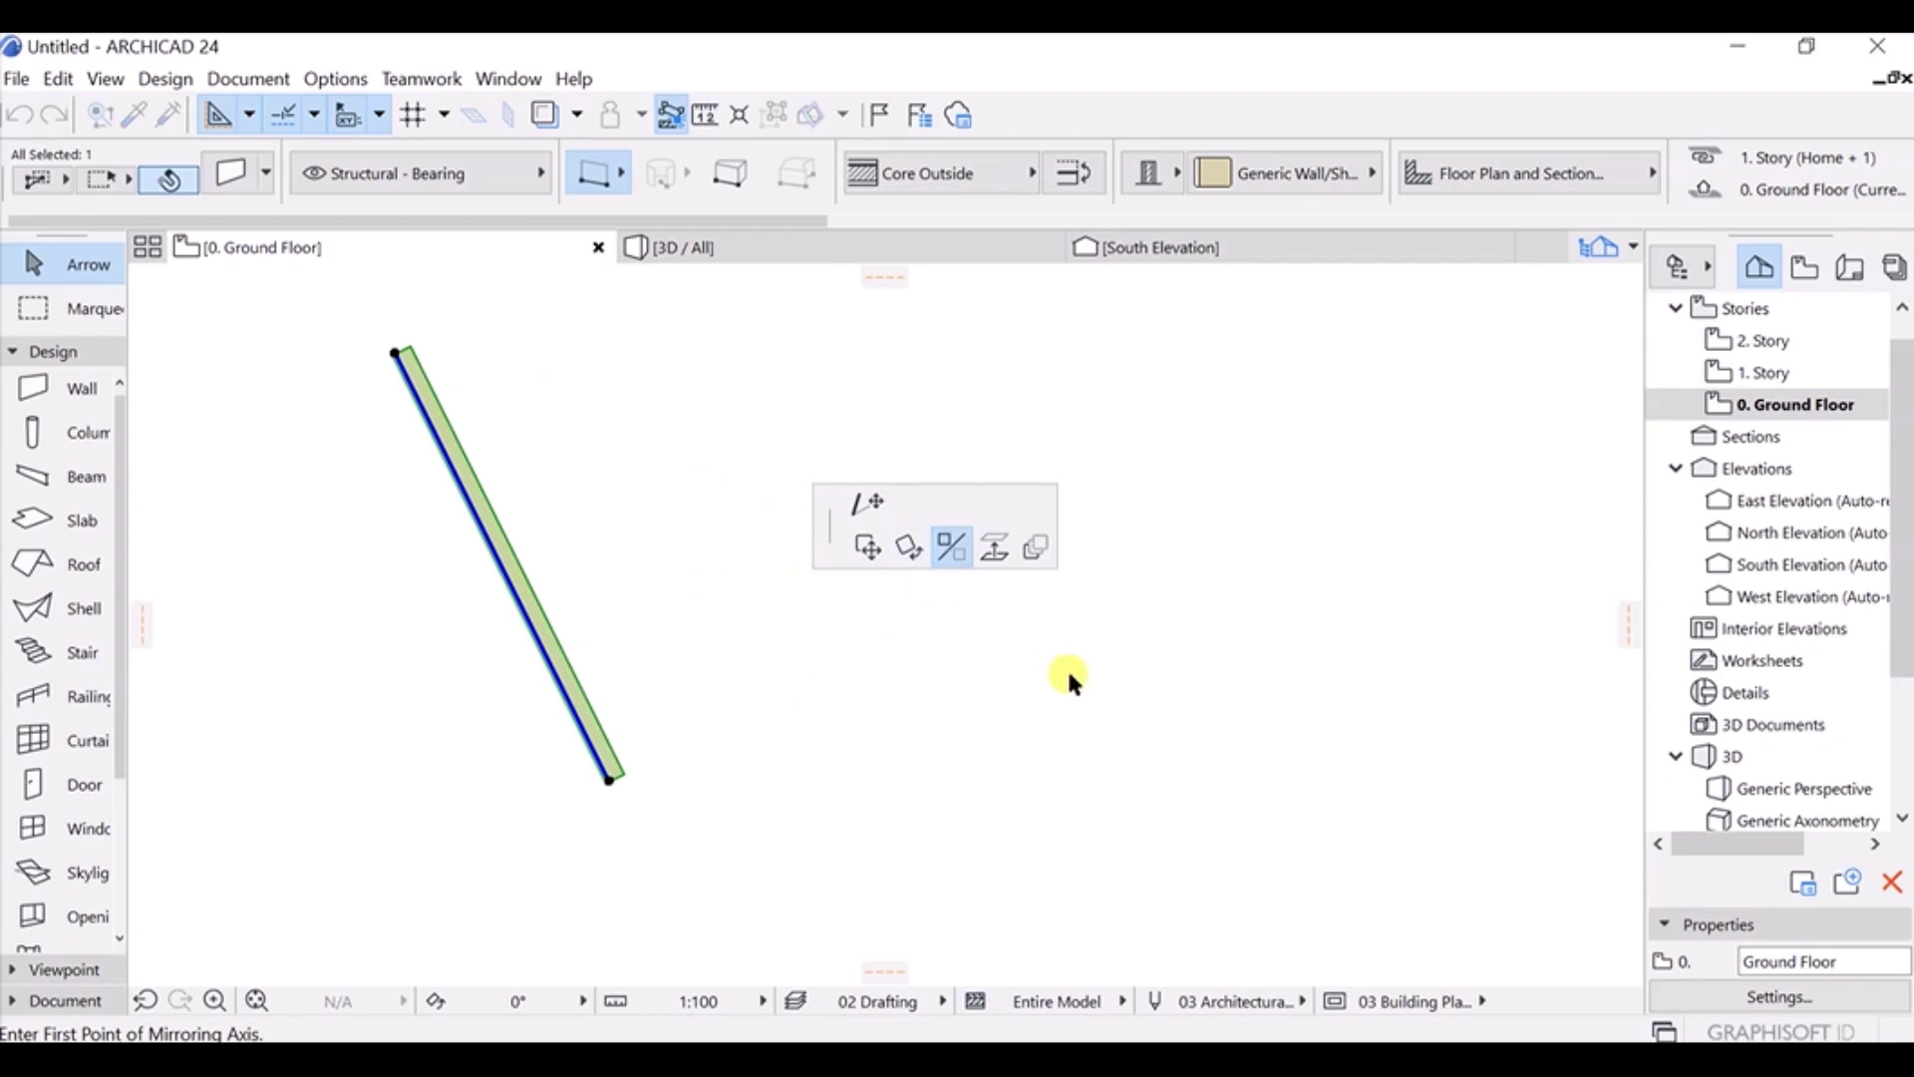
left_click(500, 570)
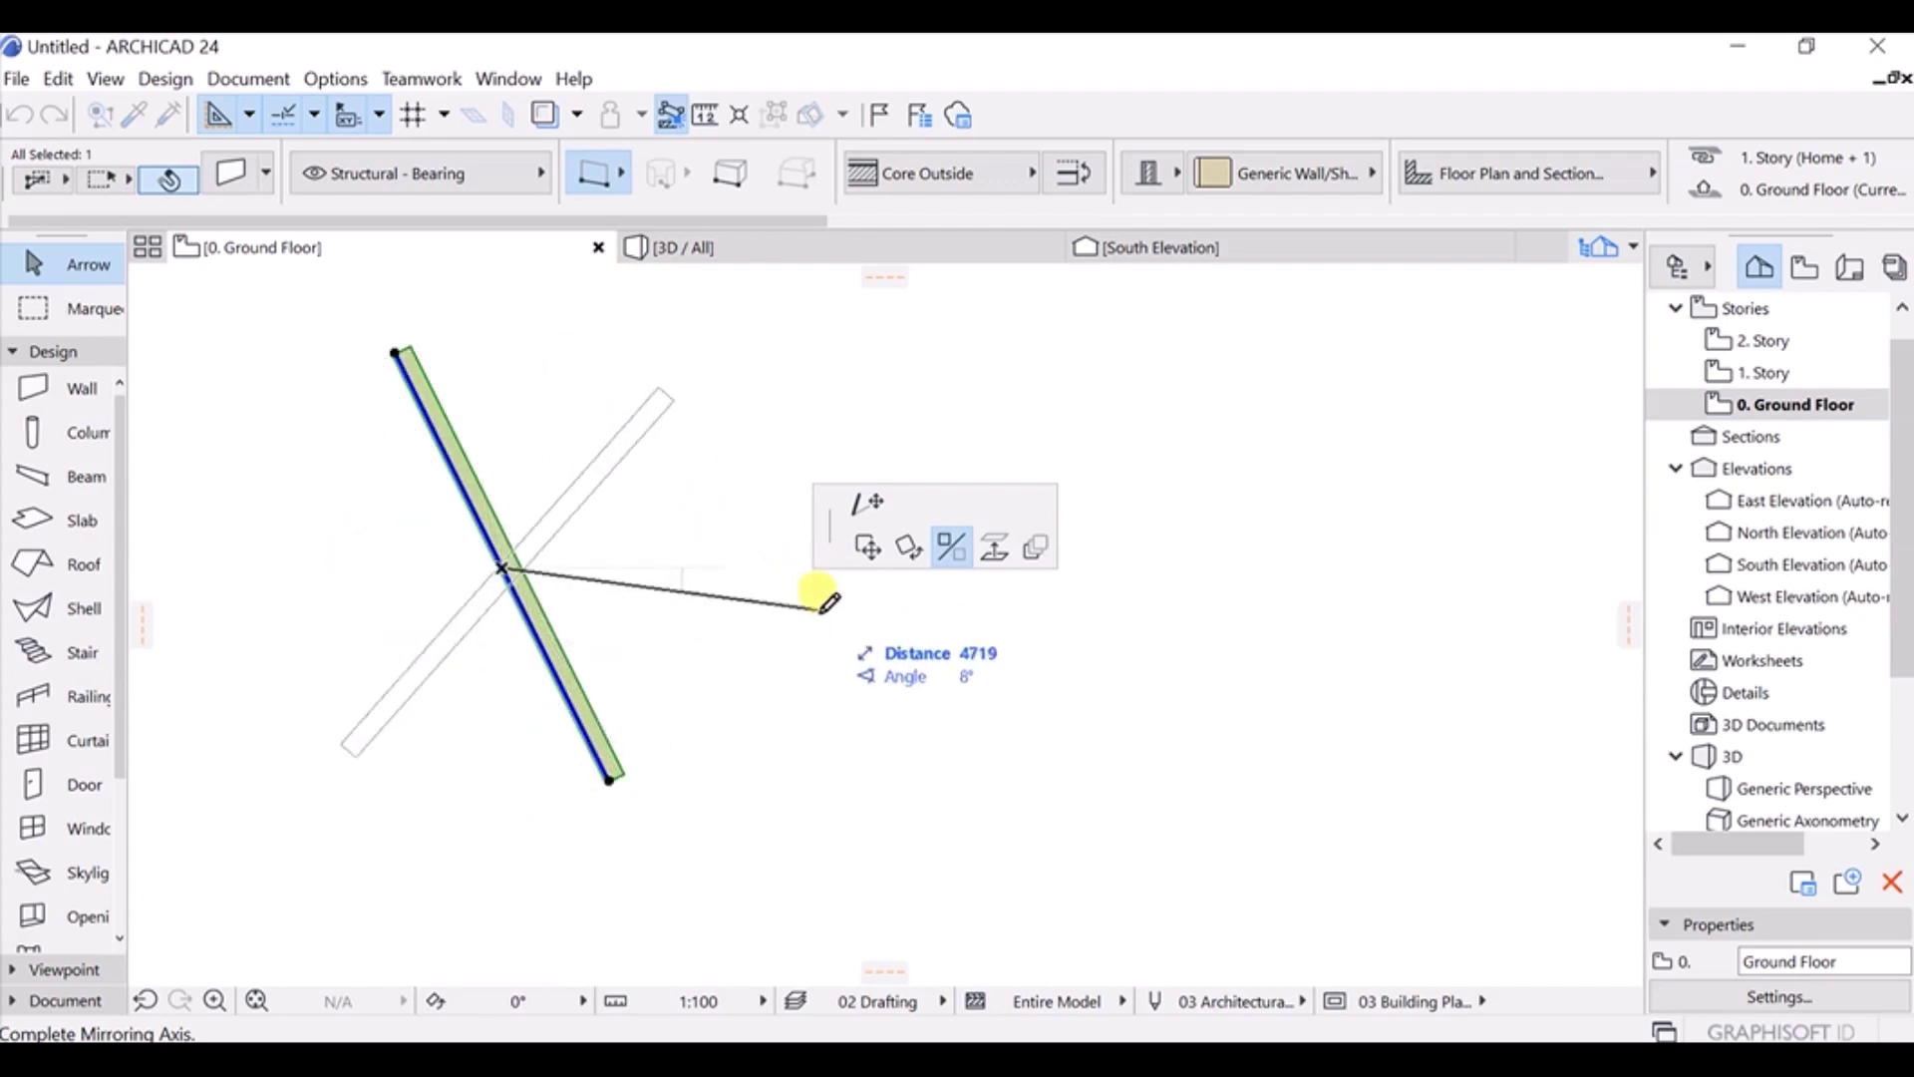
key("Escape")
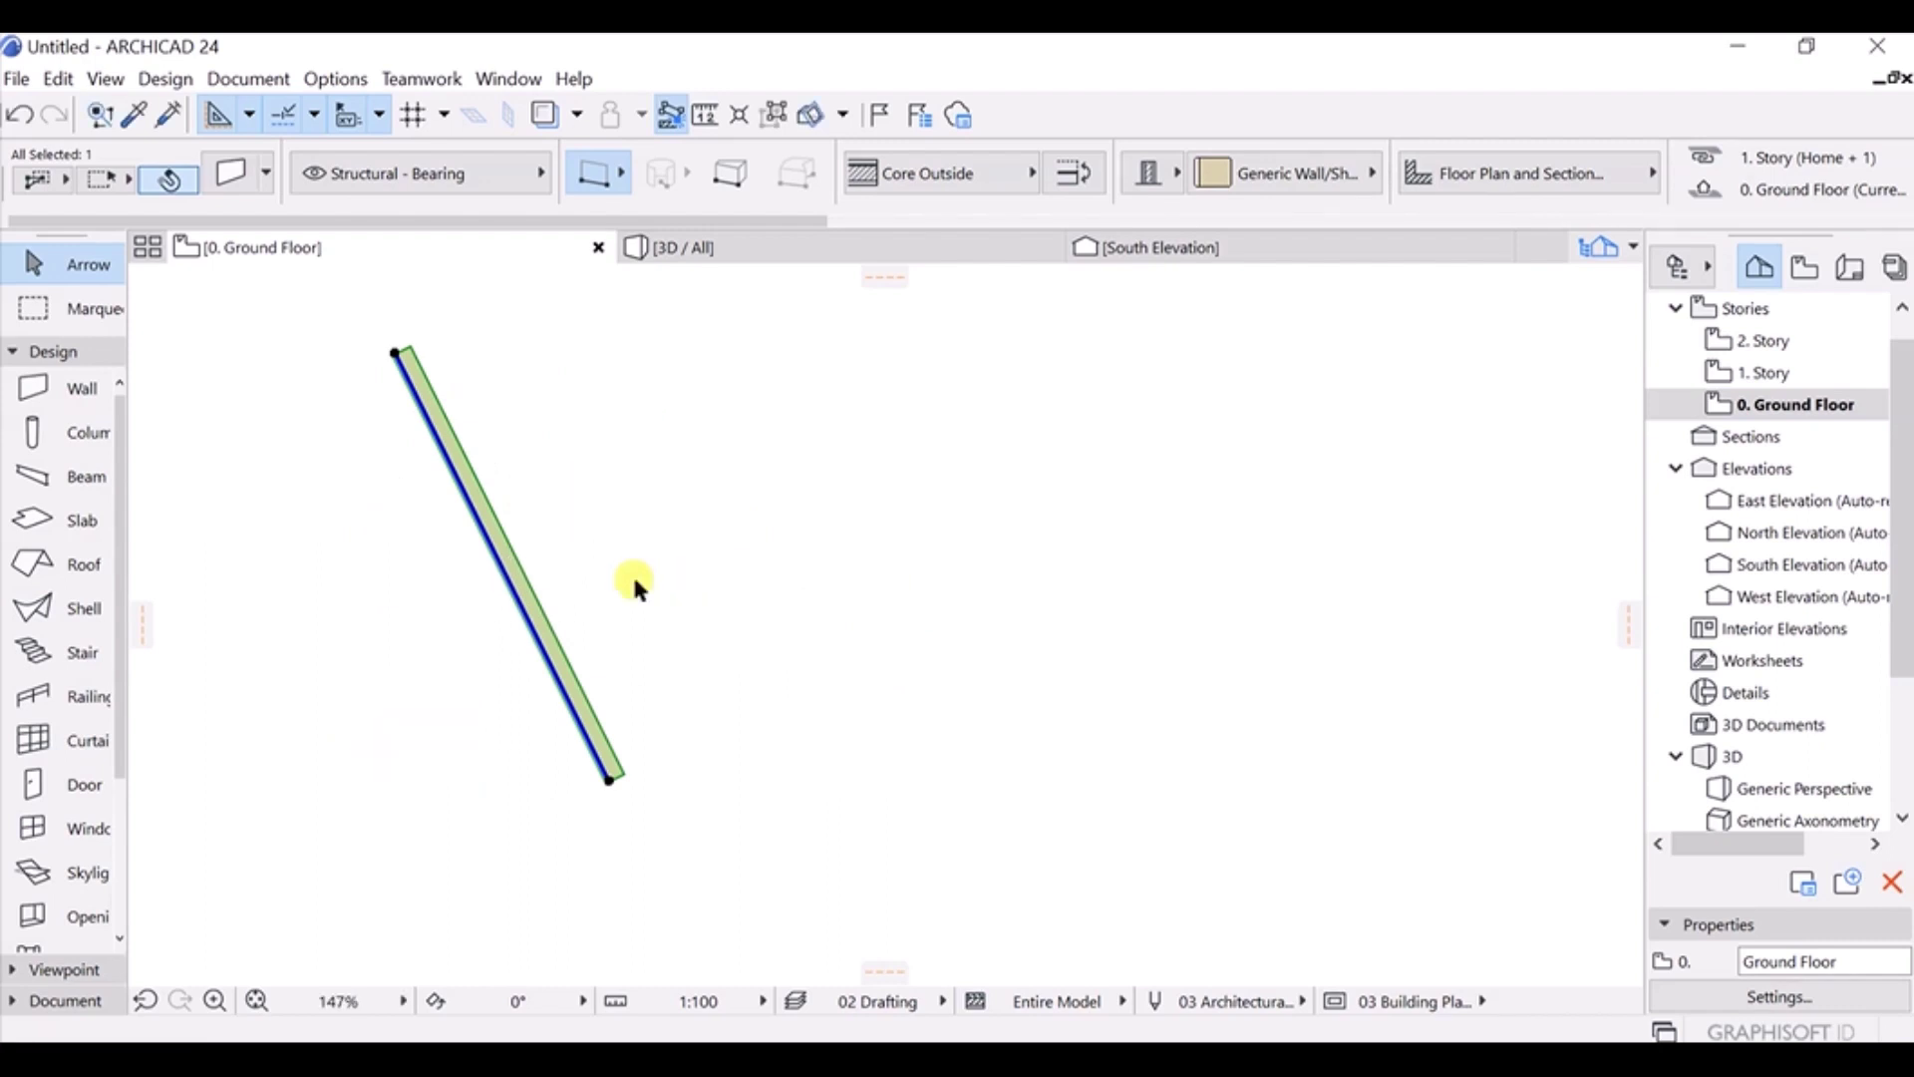
Reselect the wall, start Mirror with Ctrl+M, and set the axis's first point below it.
left_click(696, 753)
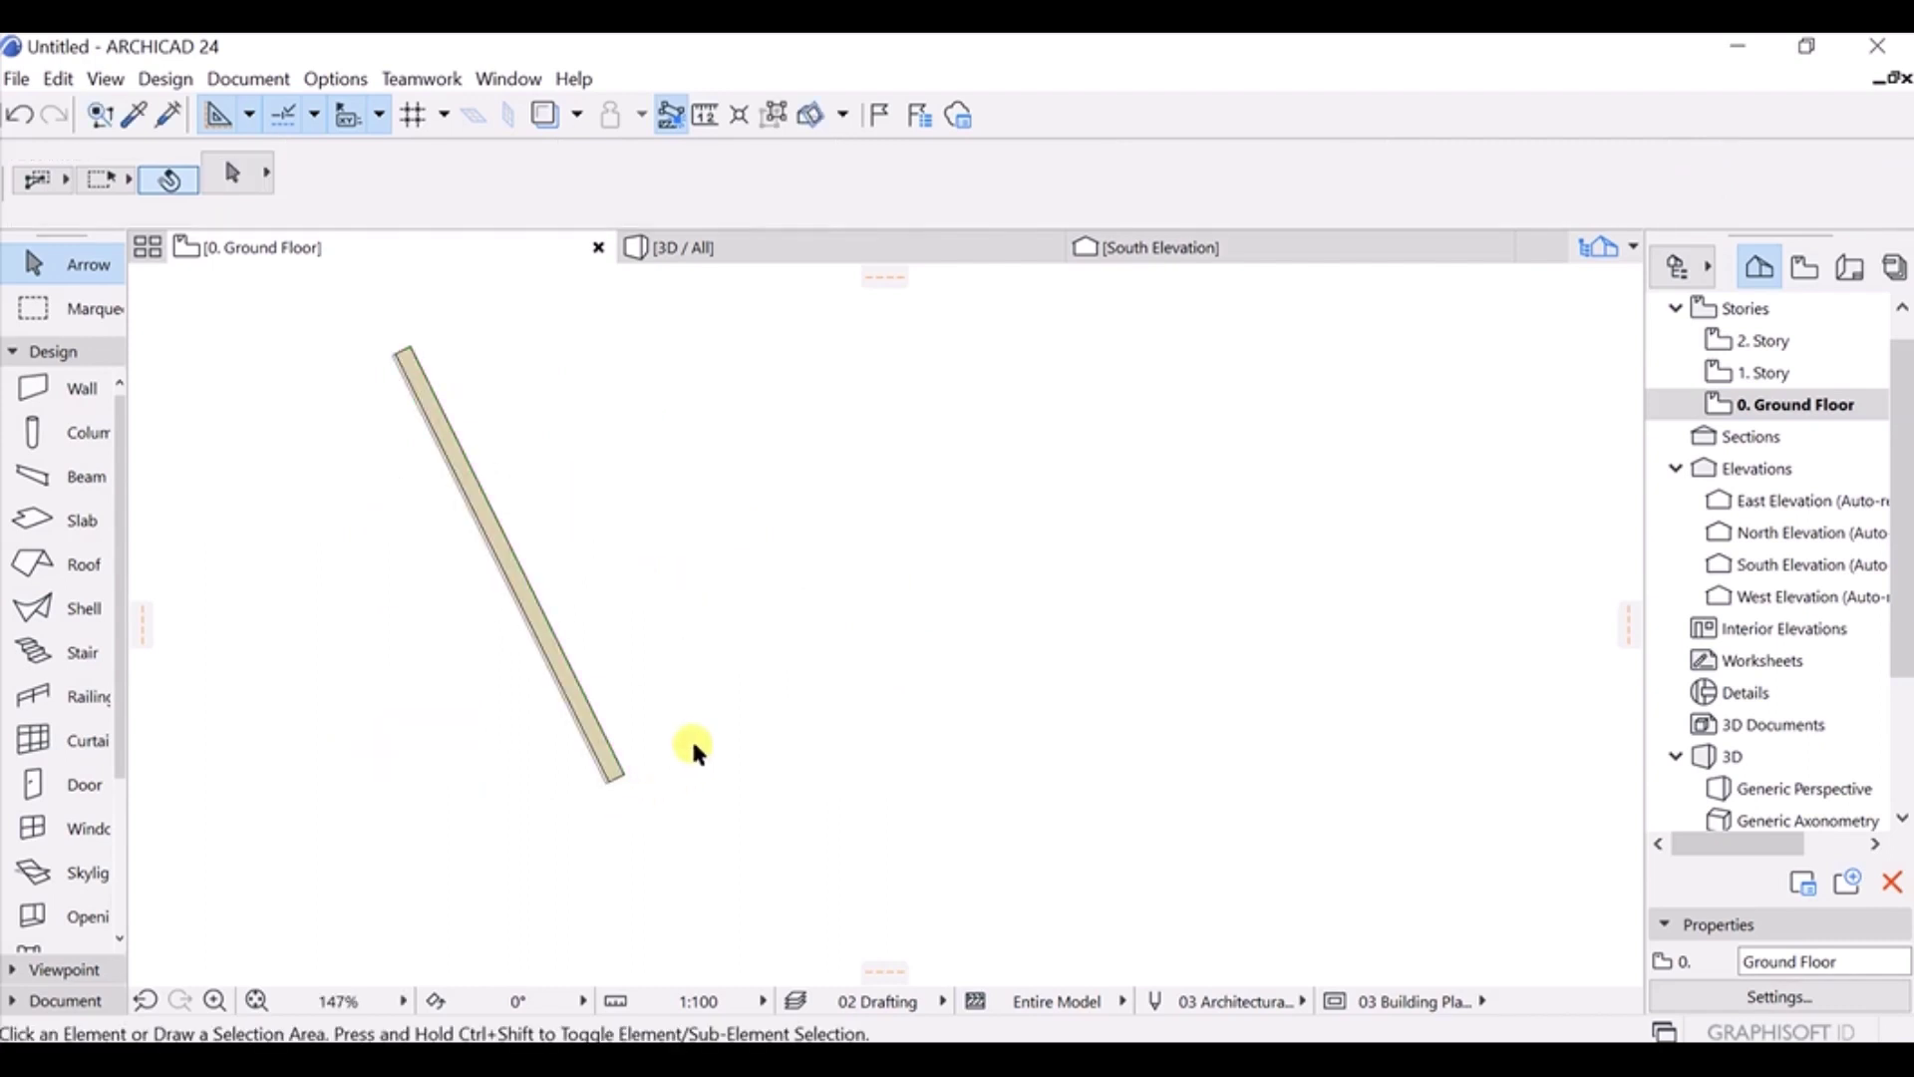
left_click(613, 739)
key("ctrl+m")
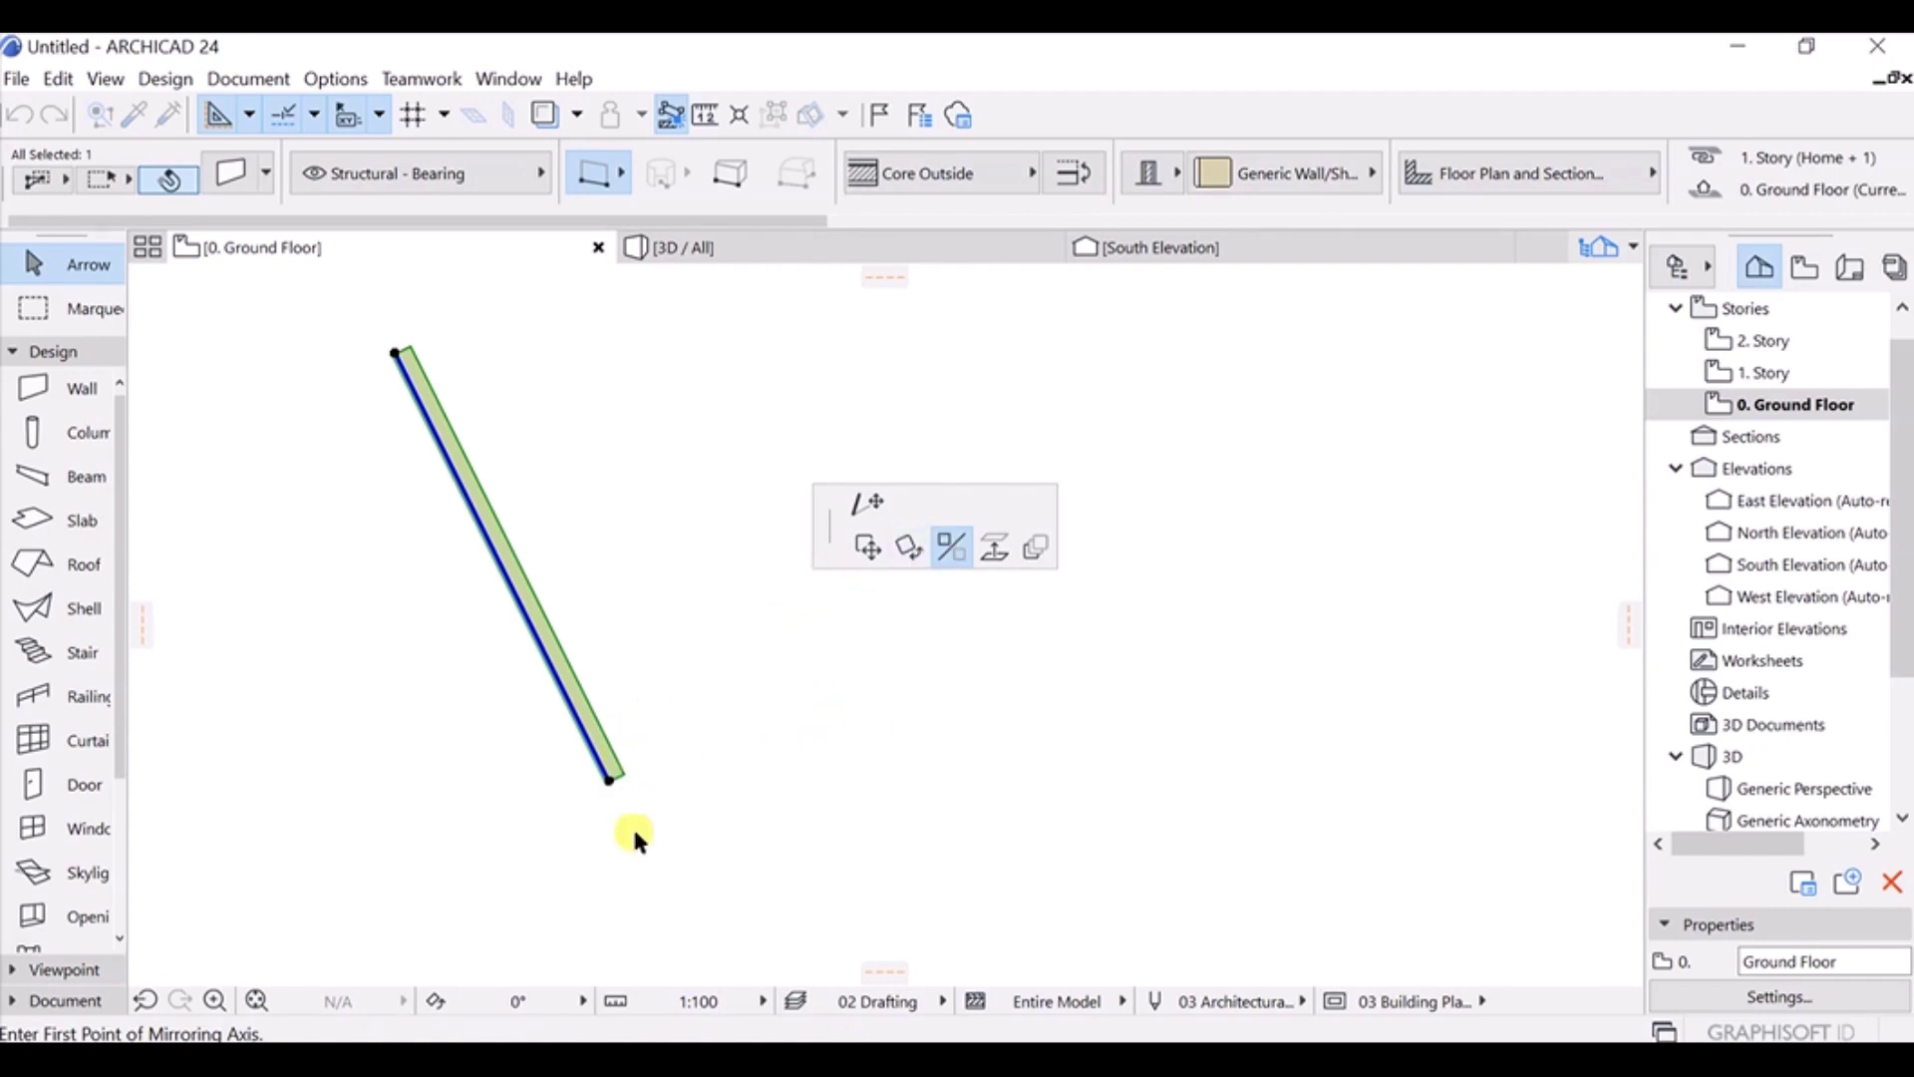
left_click(524, 870)
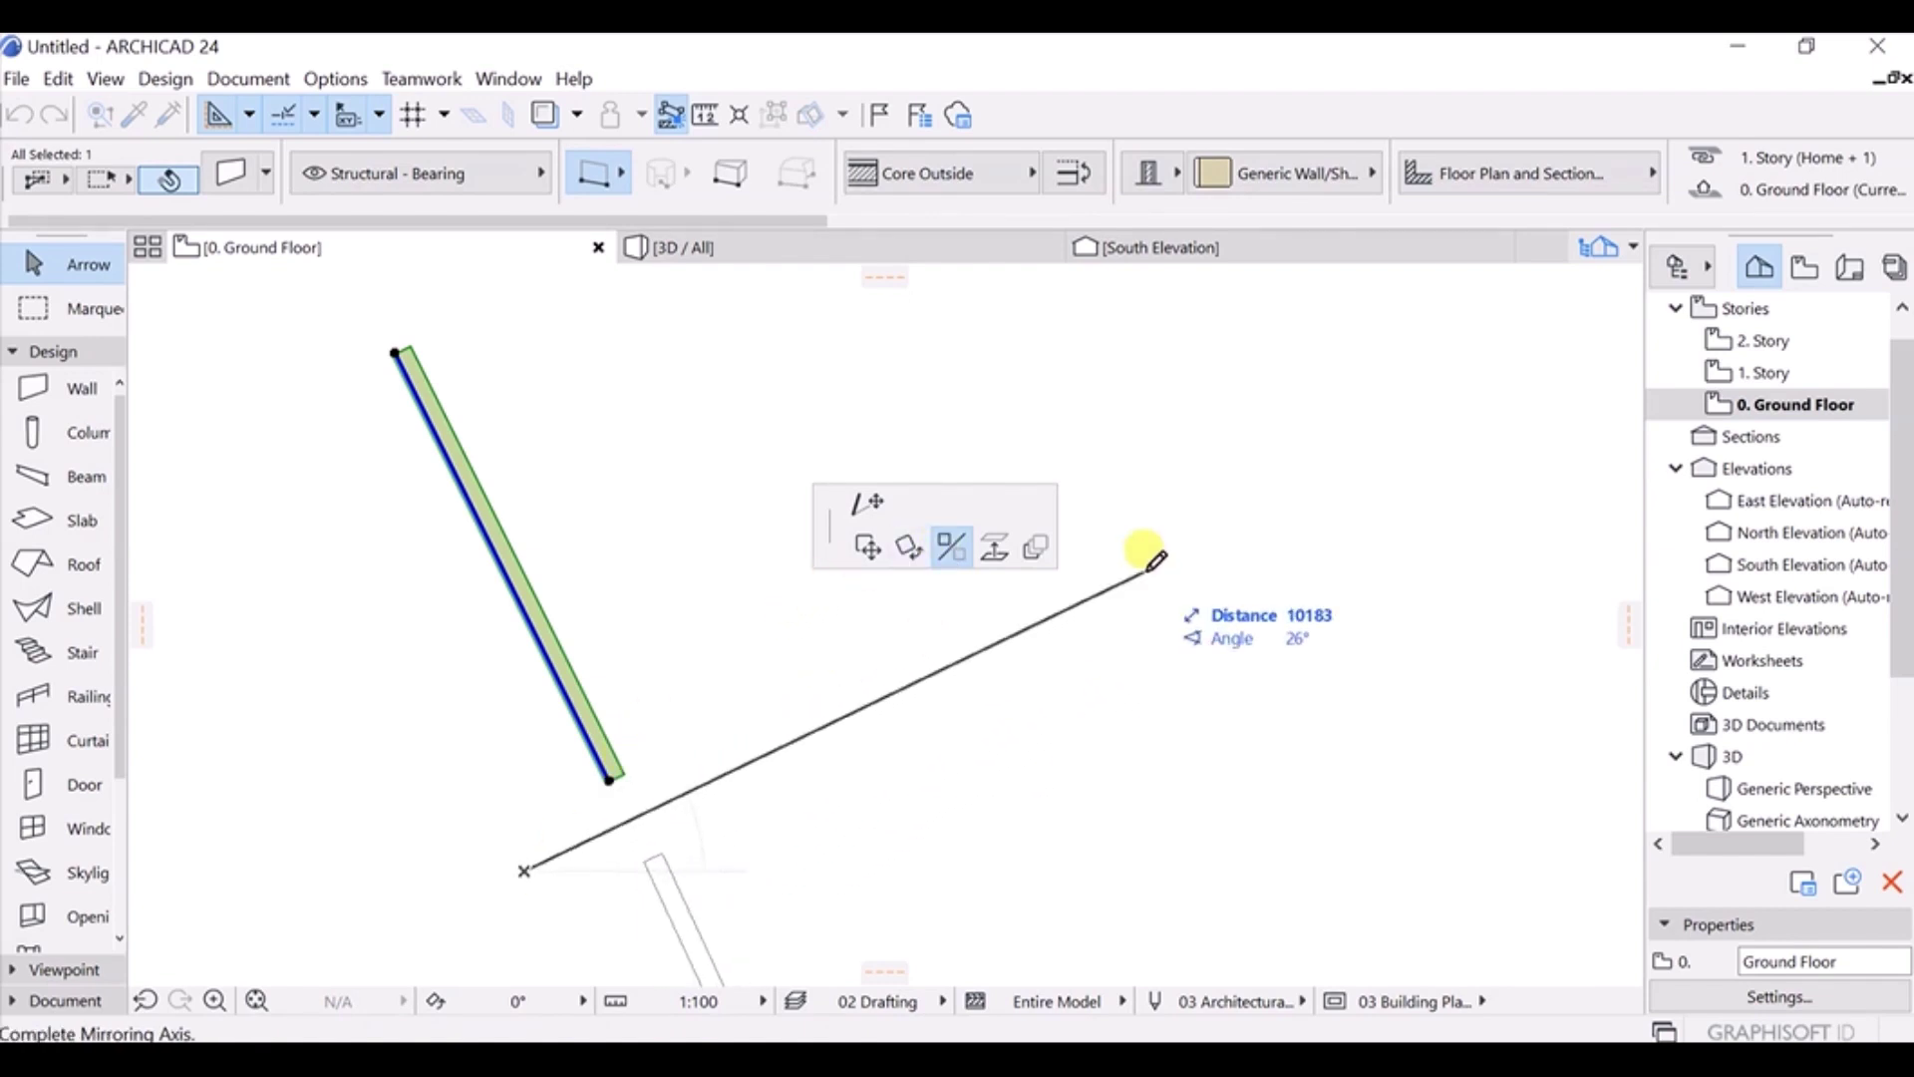
scroll(1152, 558, "down", 2)
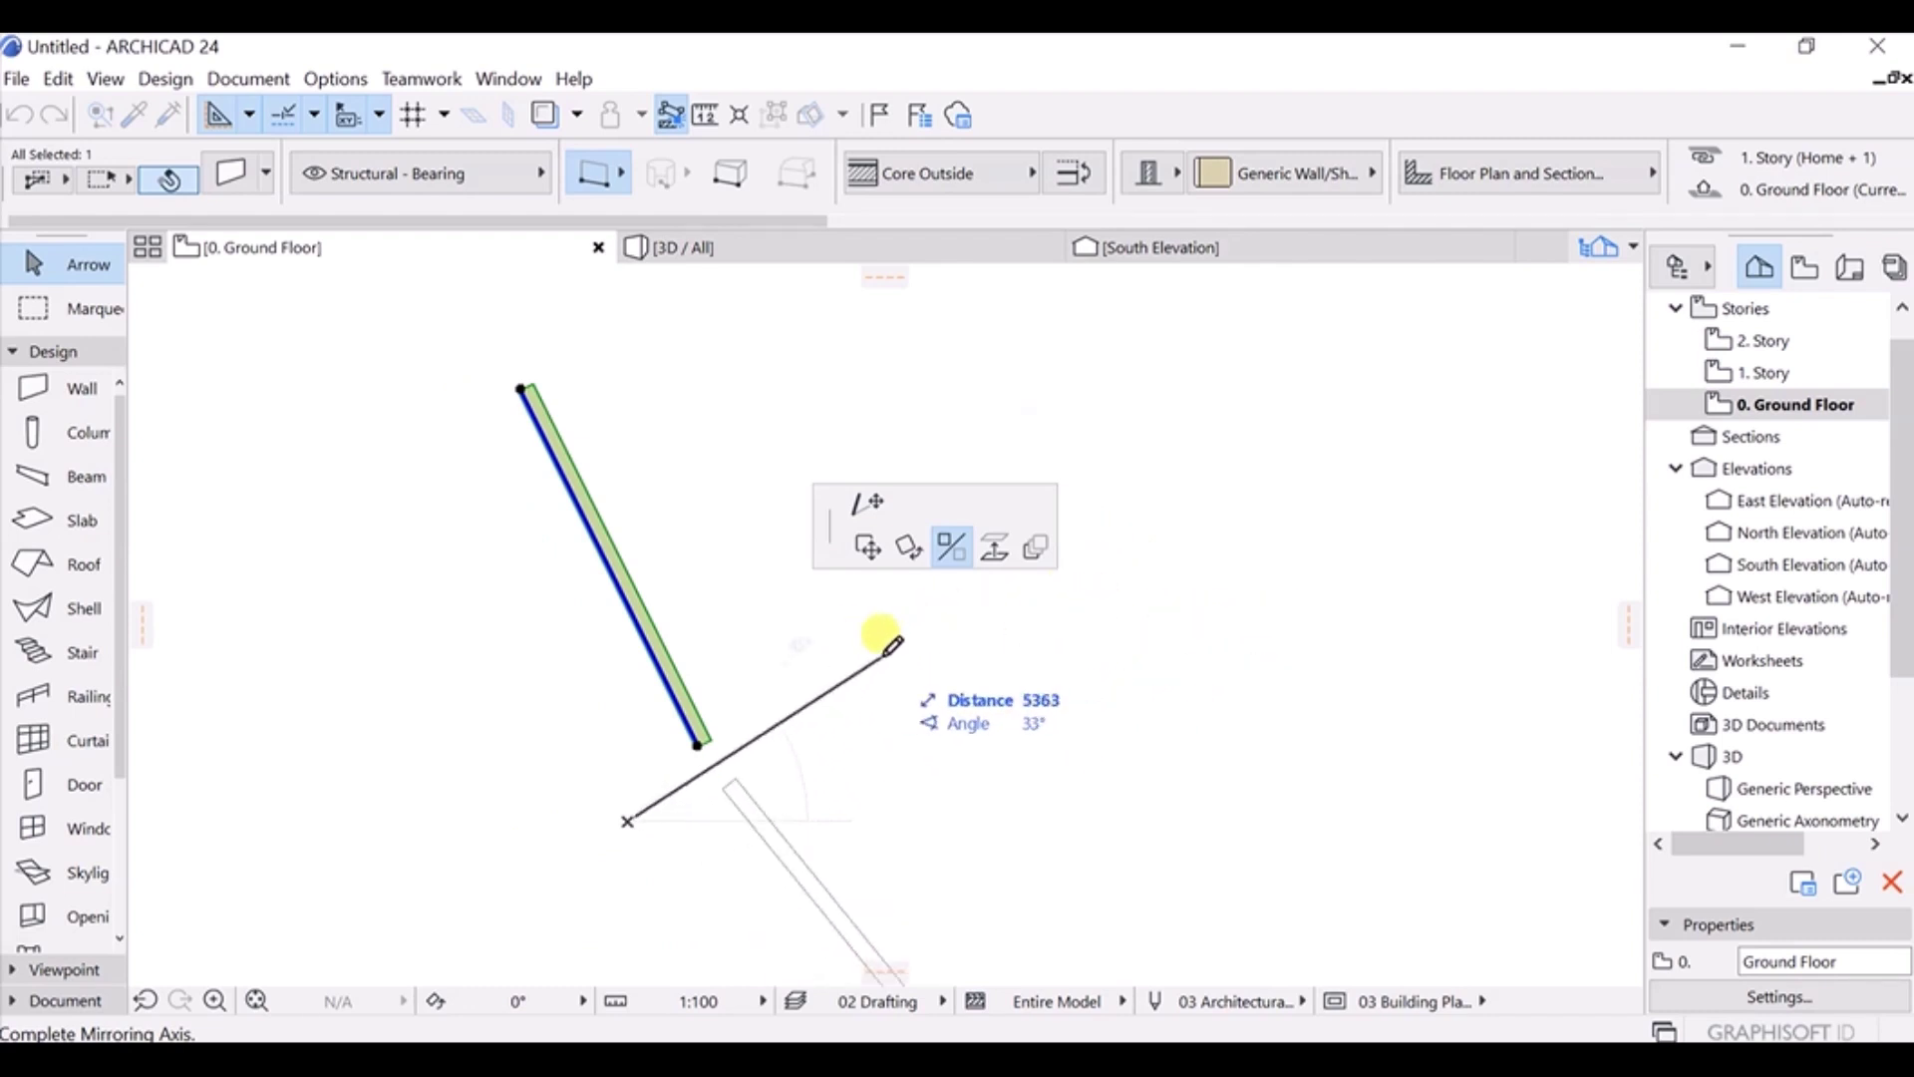
left_click(995, 550)
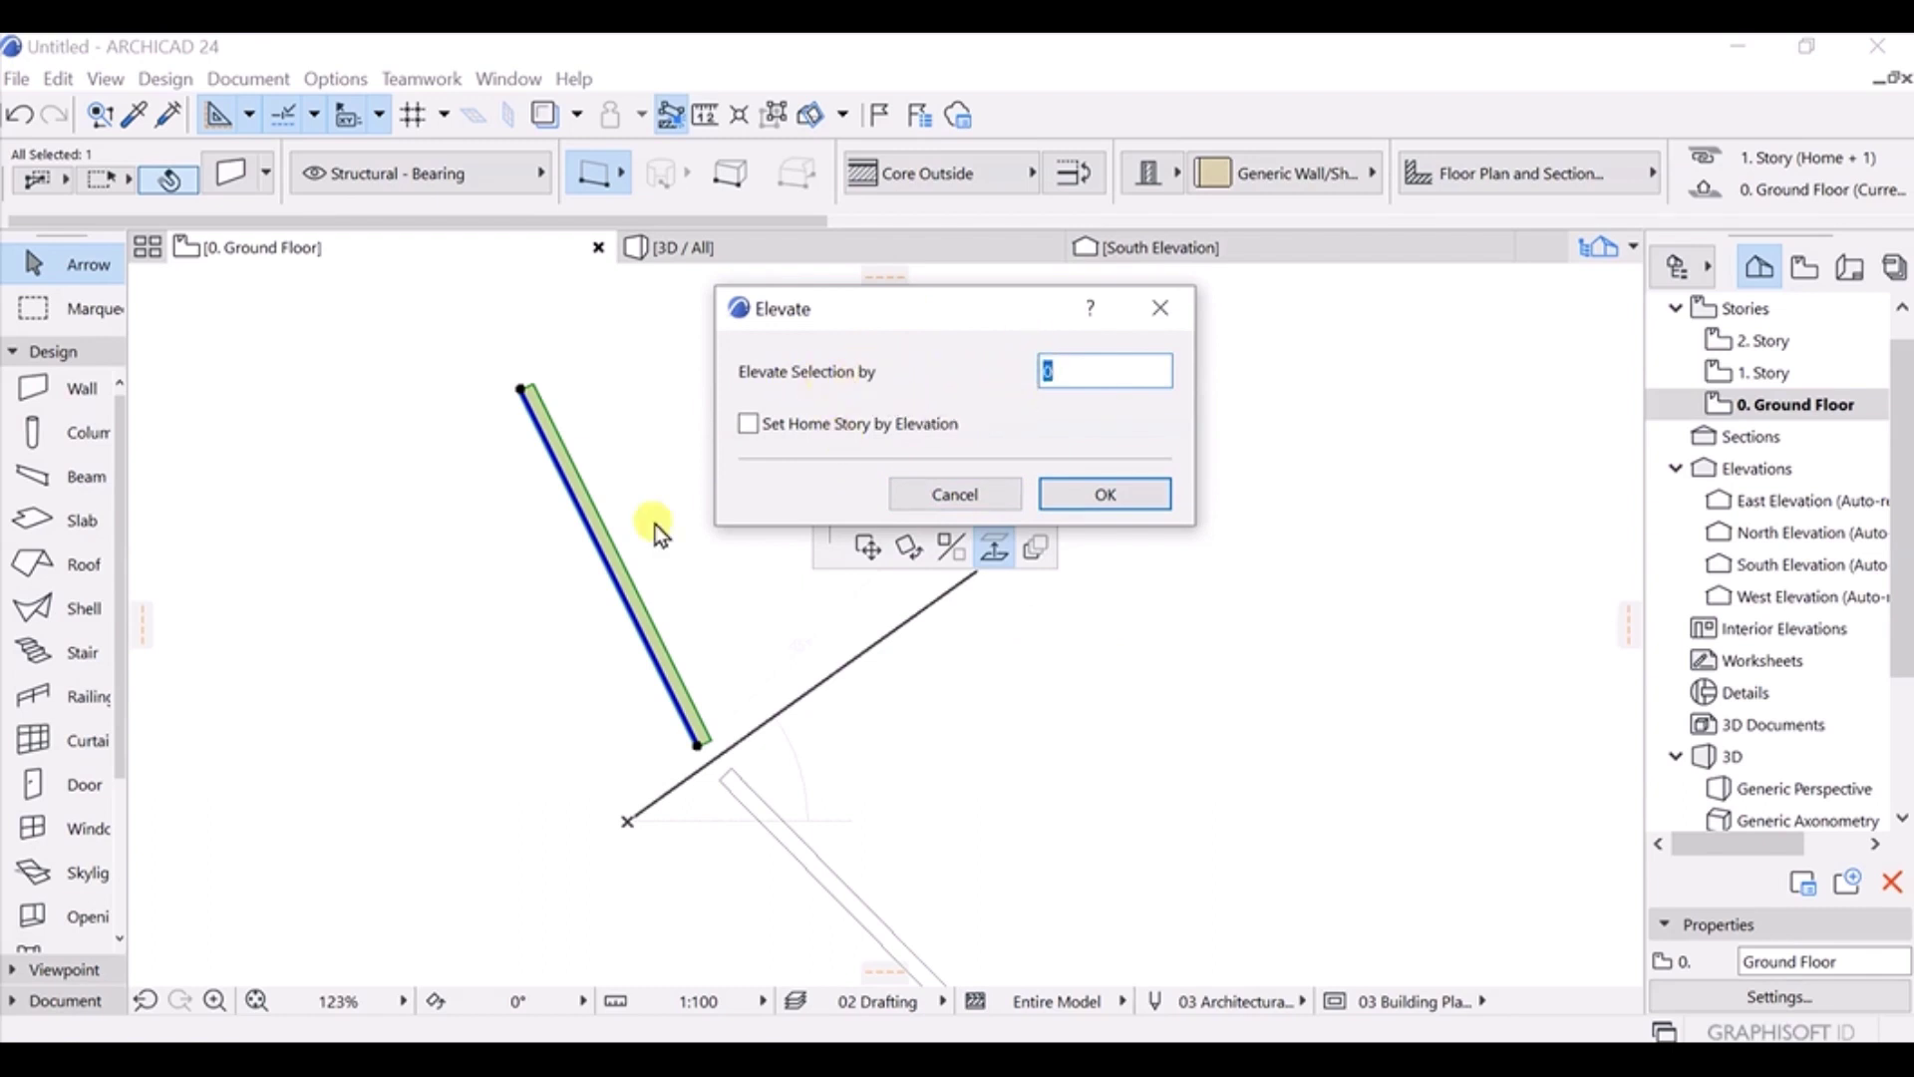
left_click(1052, 376)
type("2")
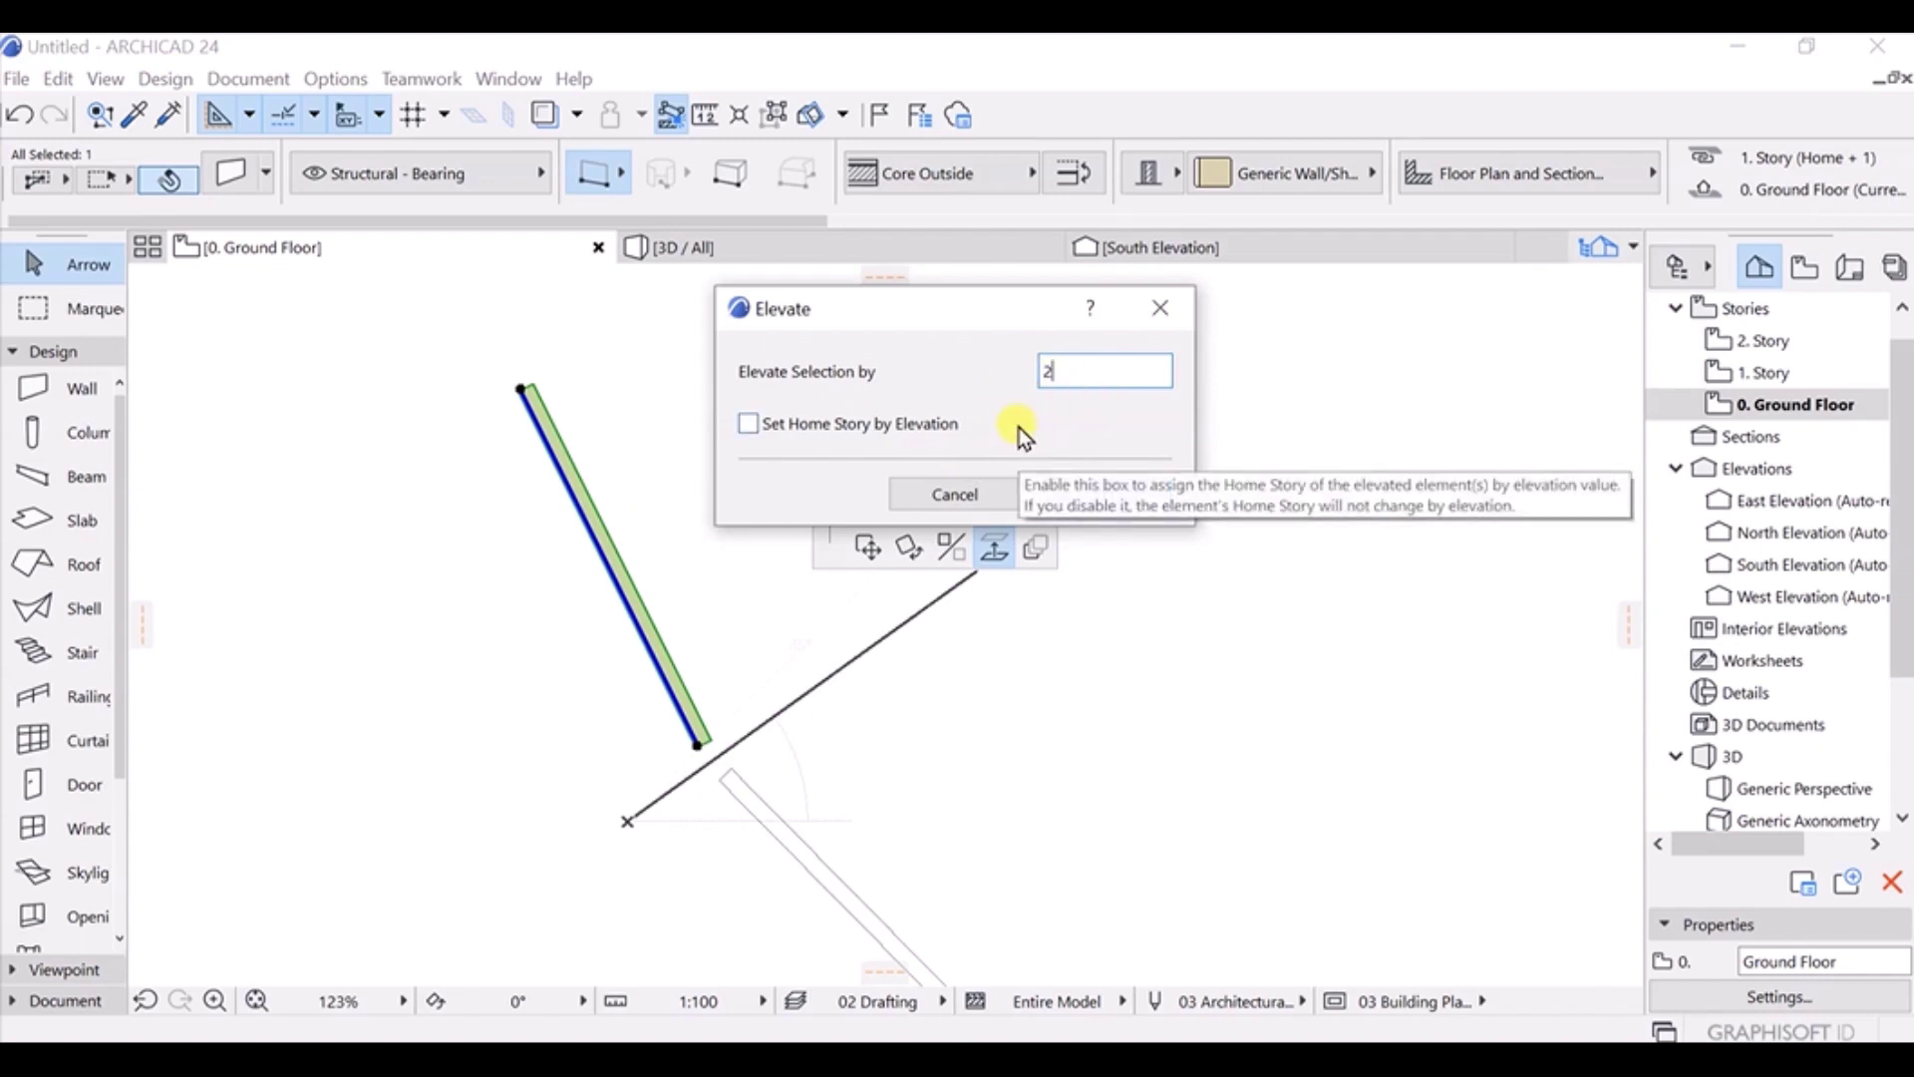
left_click(965, 492)
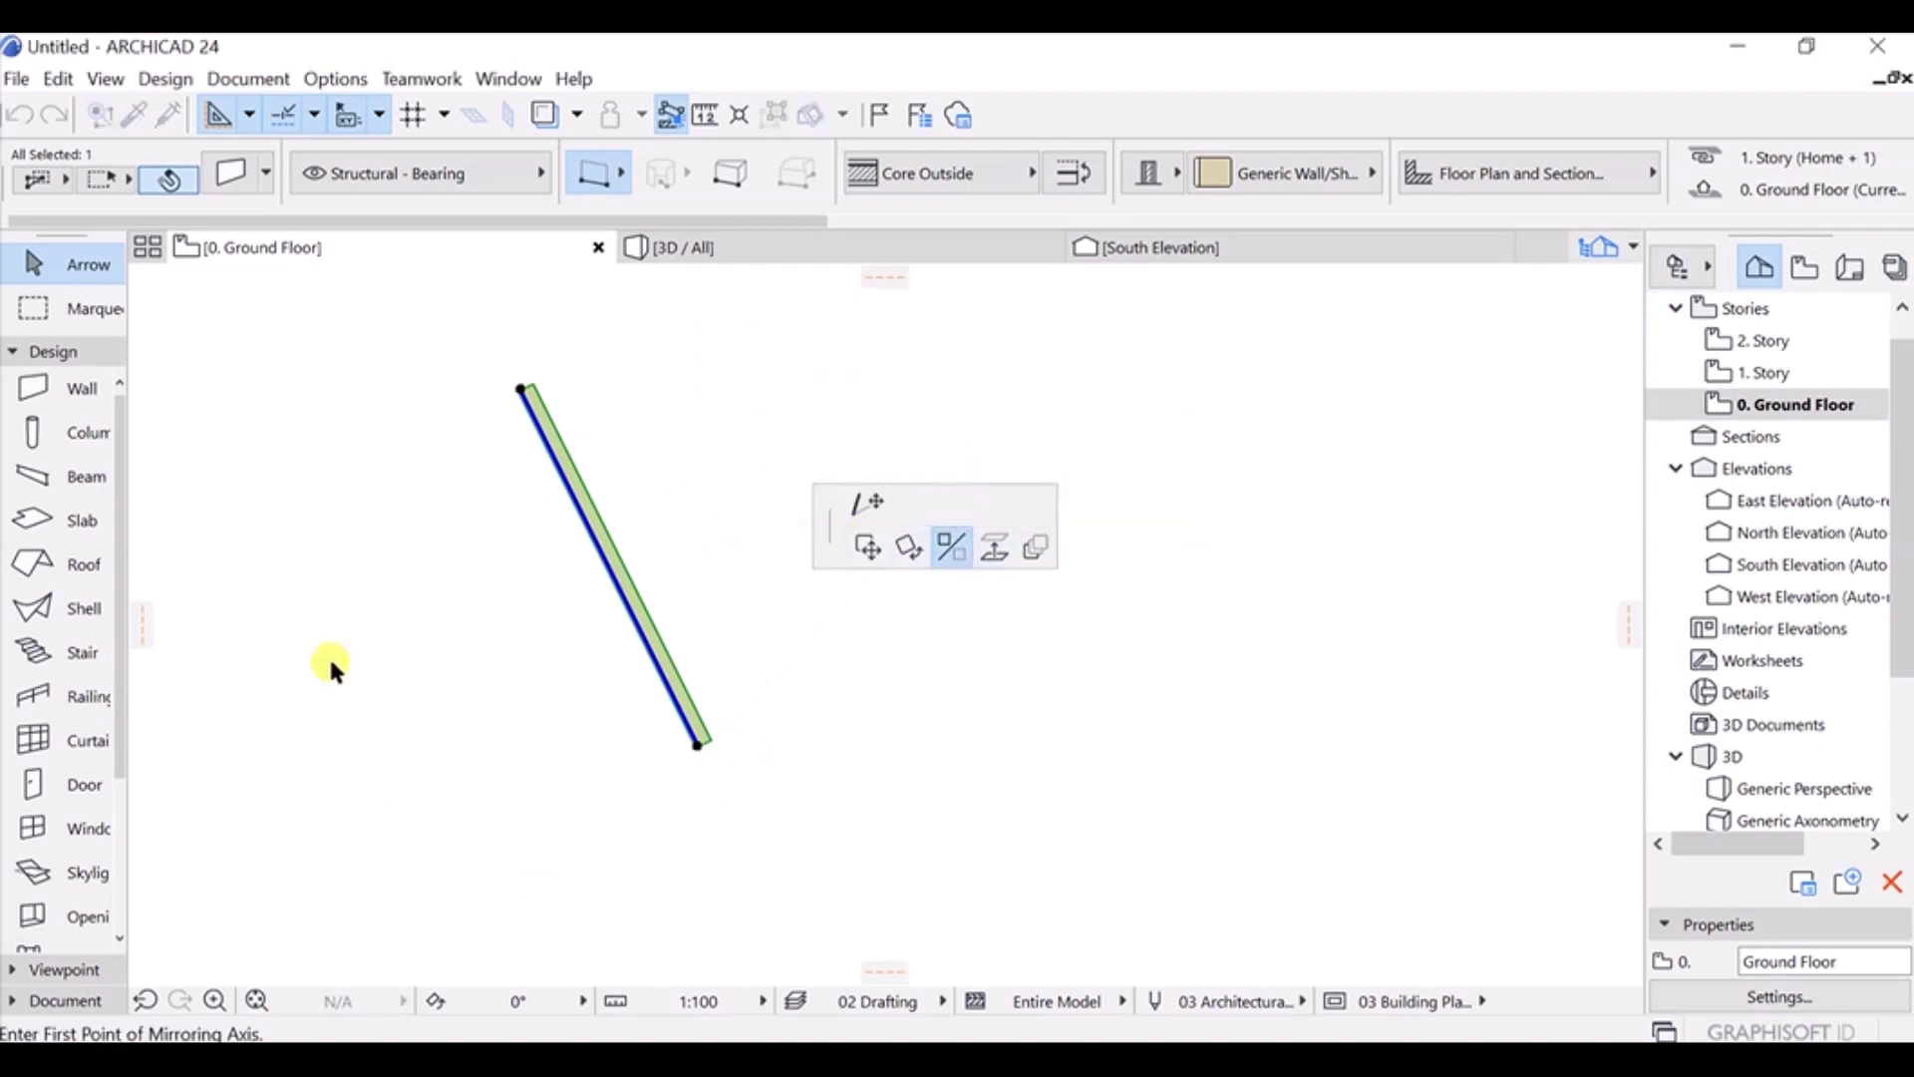
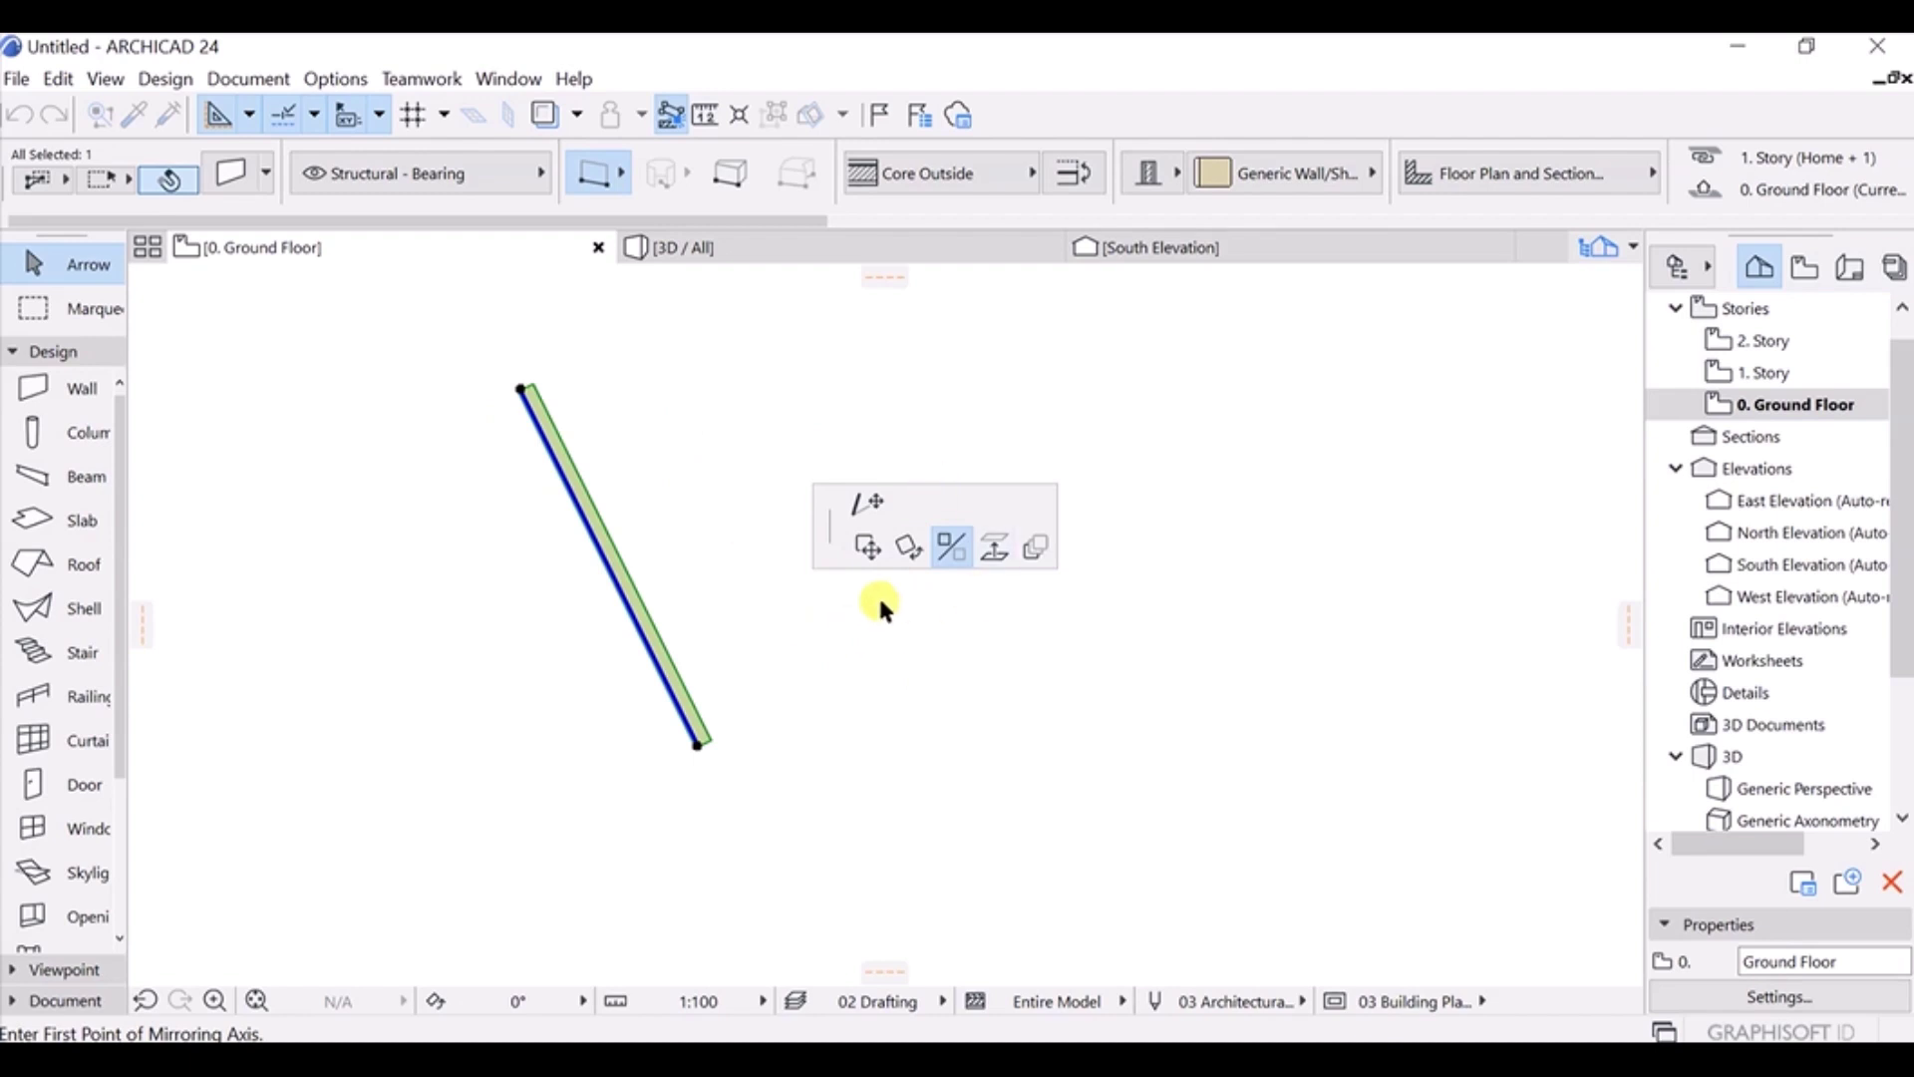
Review the multiple-copy options for rotate, elevate and move, then close without copying.
left_click(1034, 550)
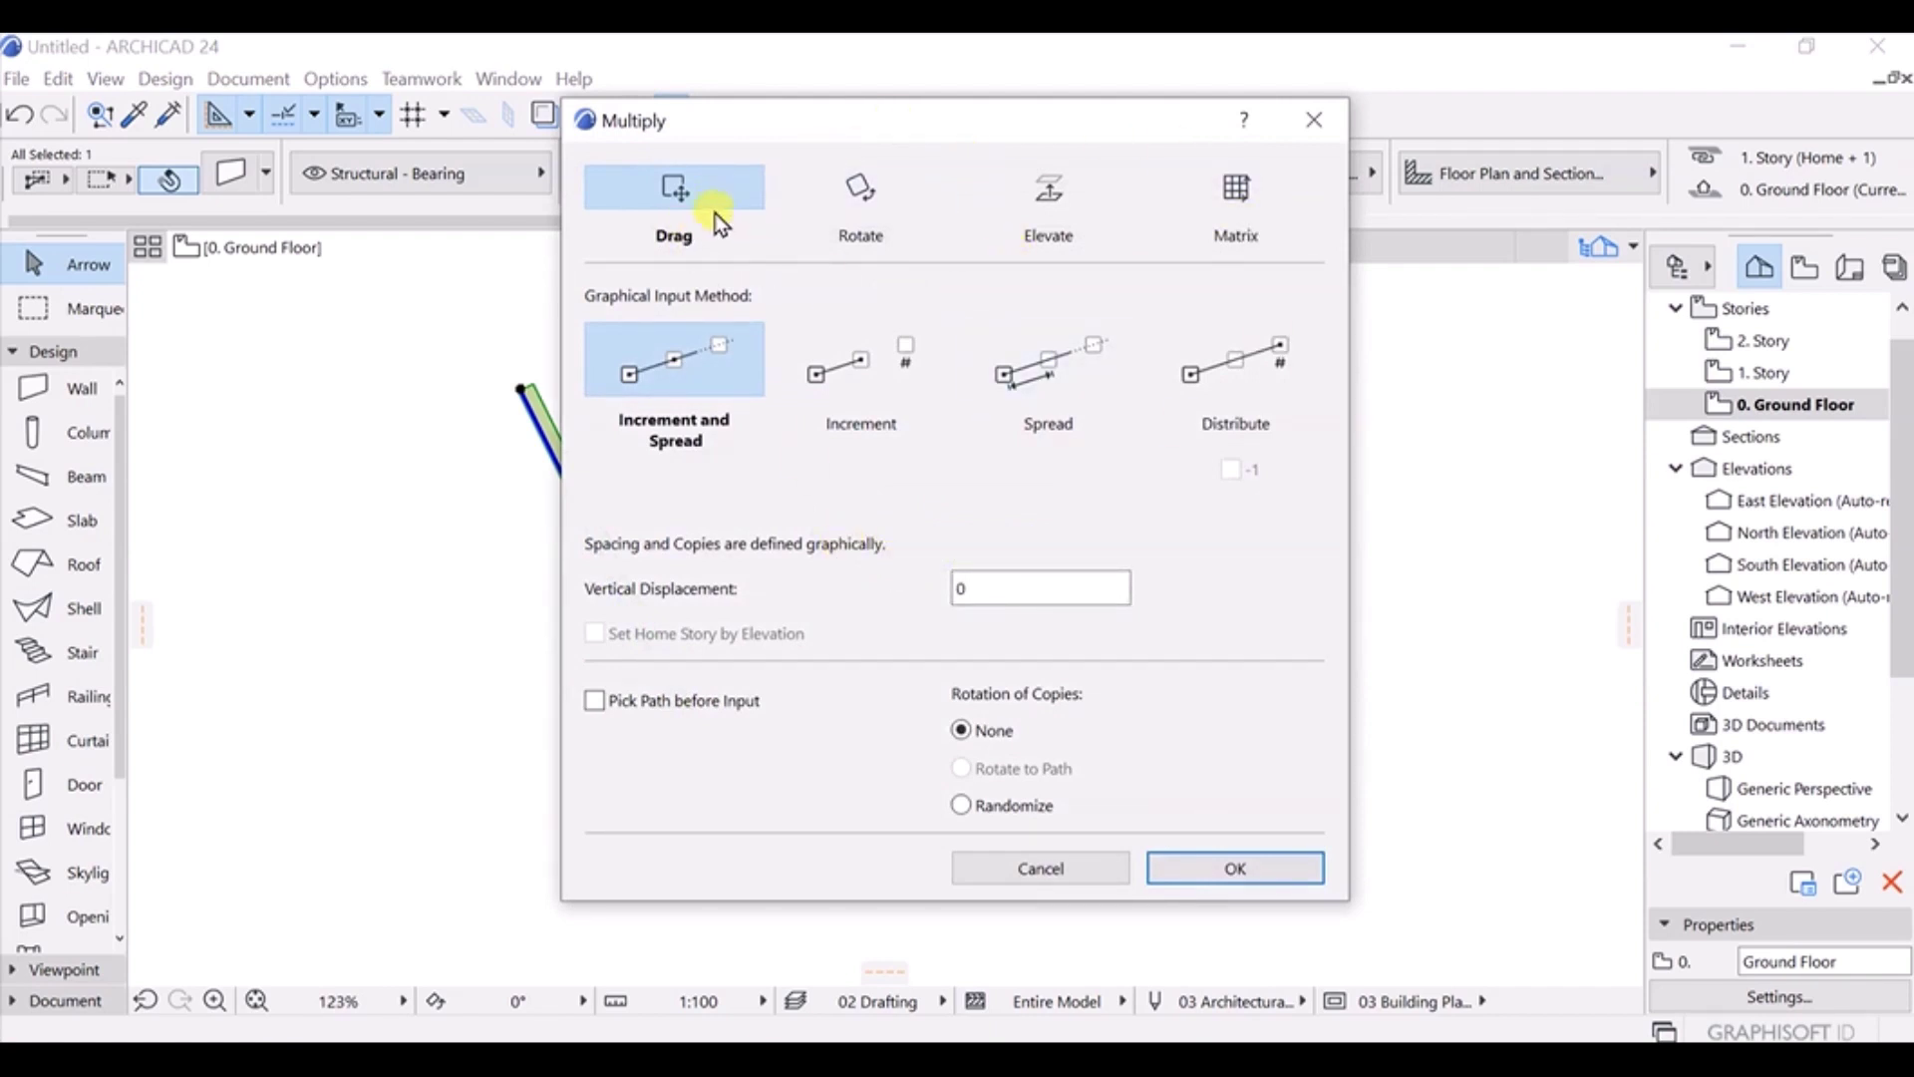
left_click(853, 204)
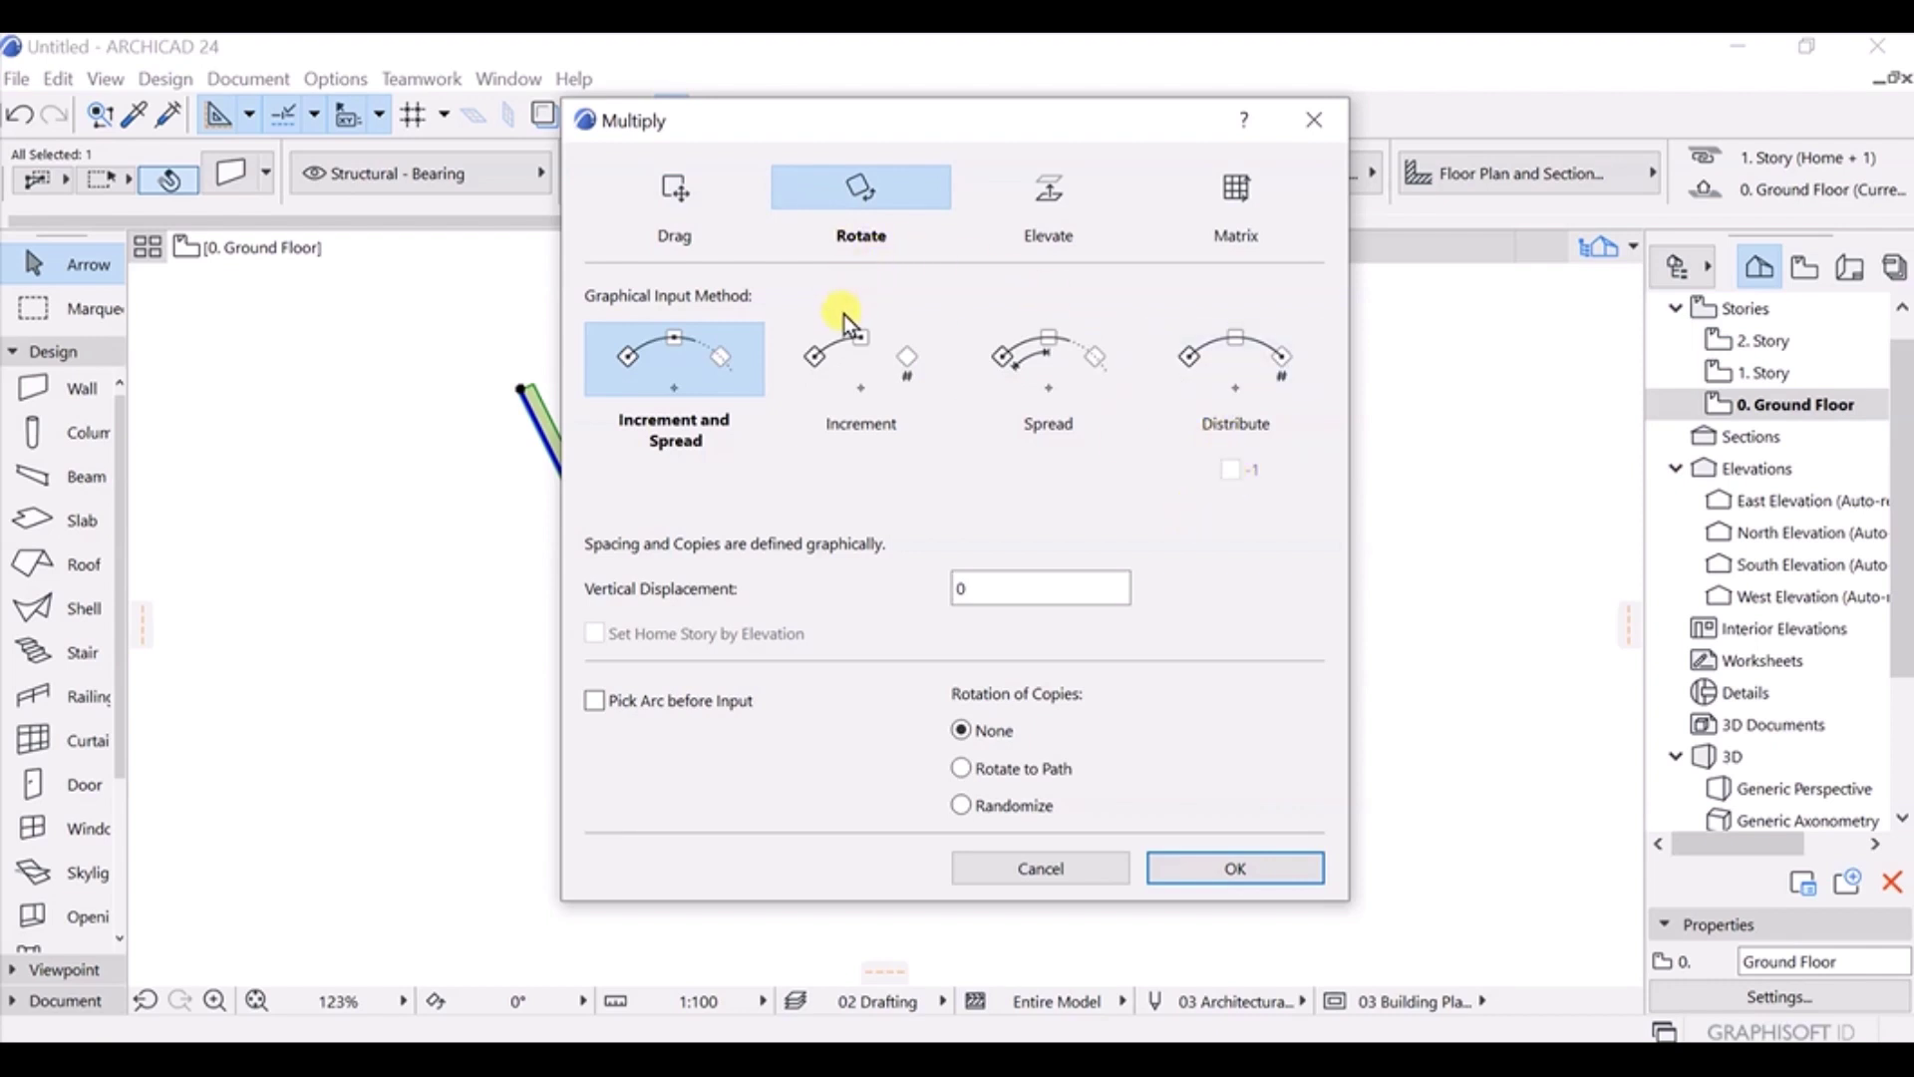
left_click(1052, 205)
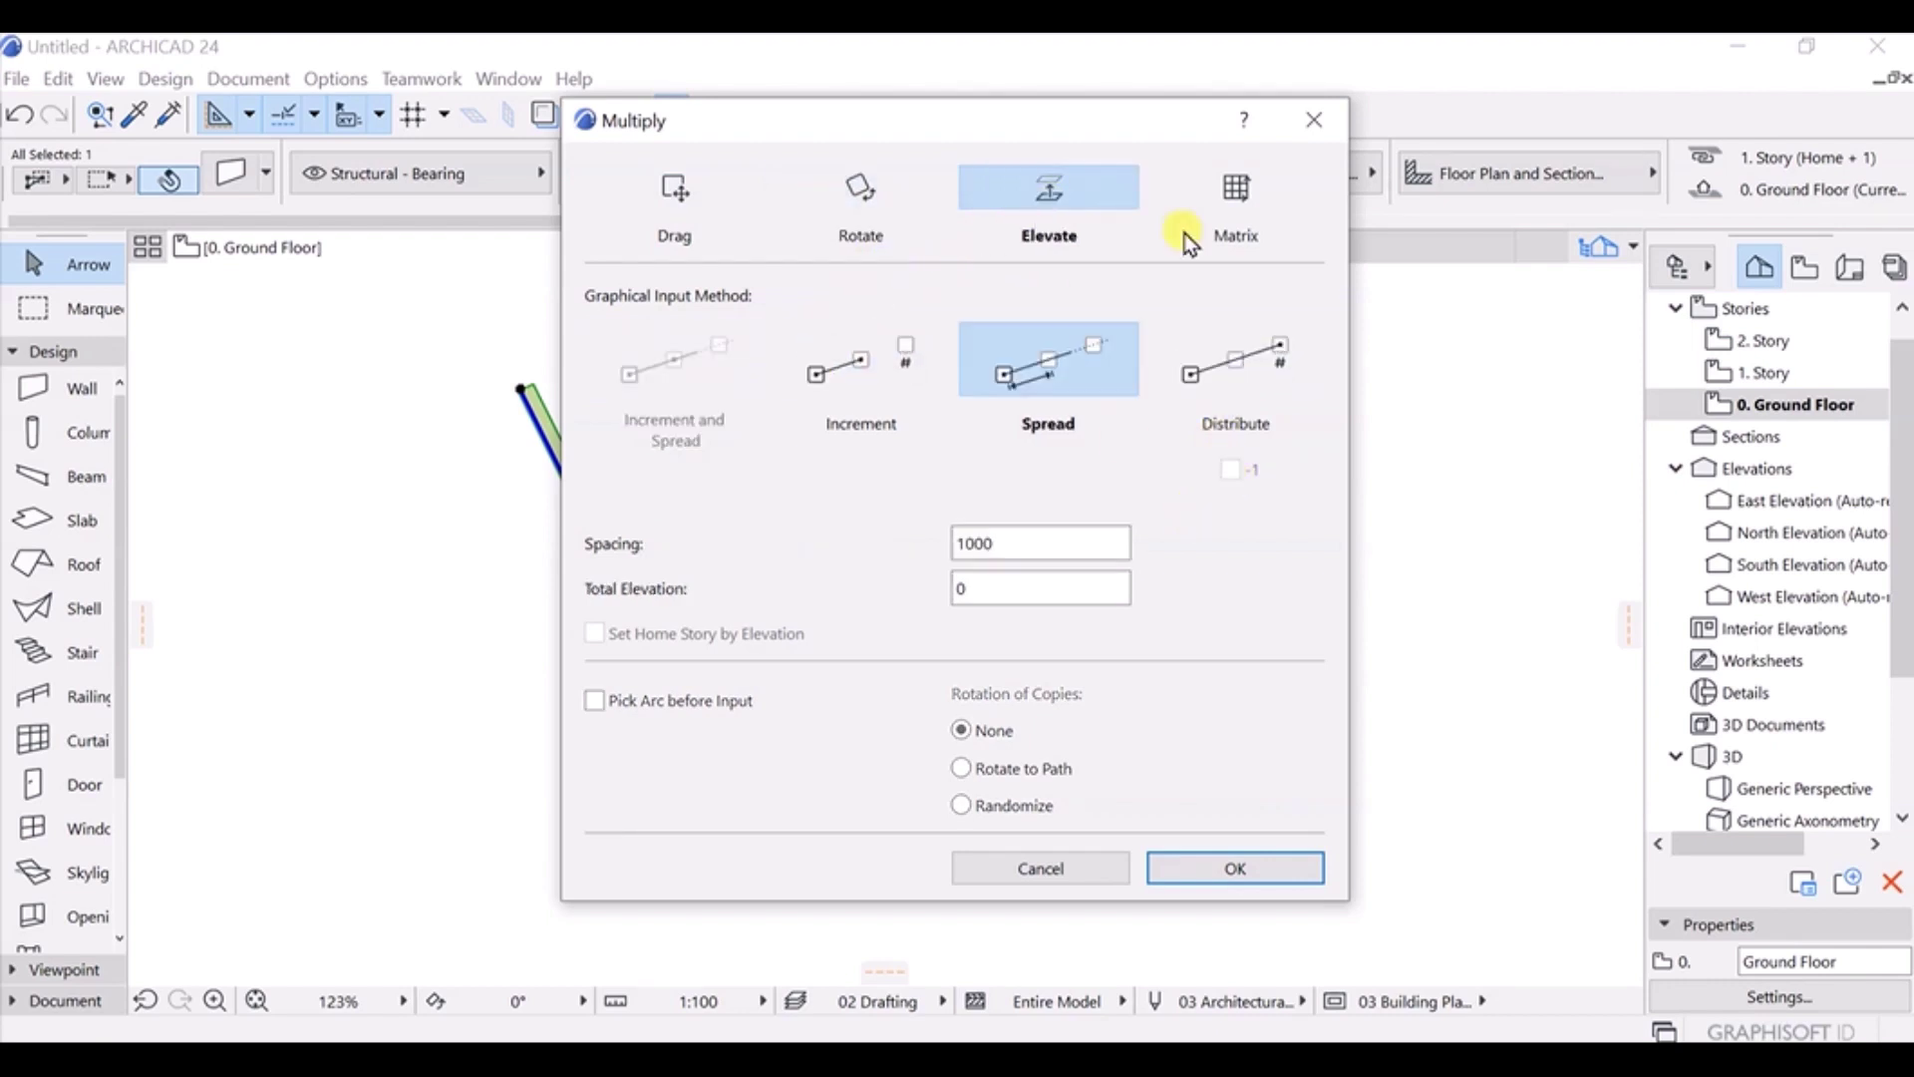
left_click(672, 207)
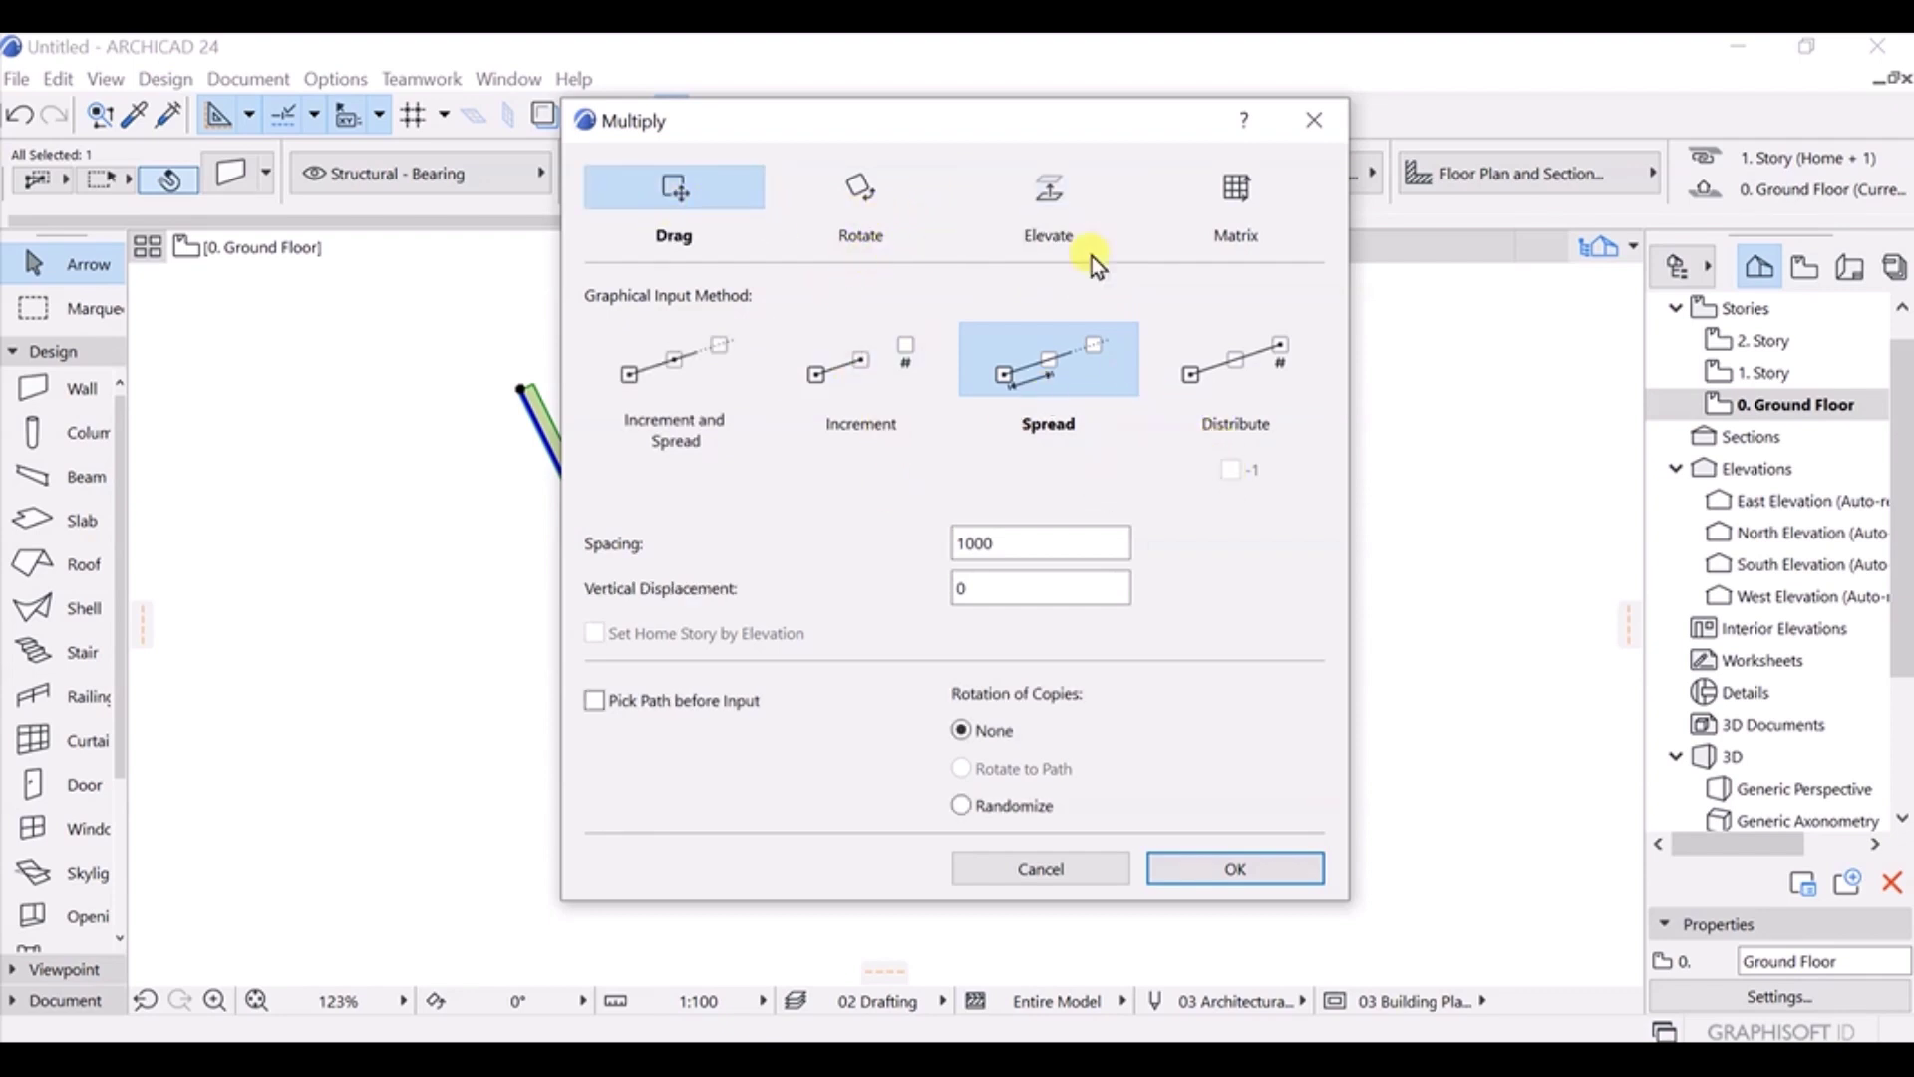
left_click(1074, 868)
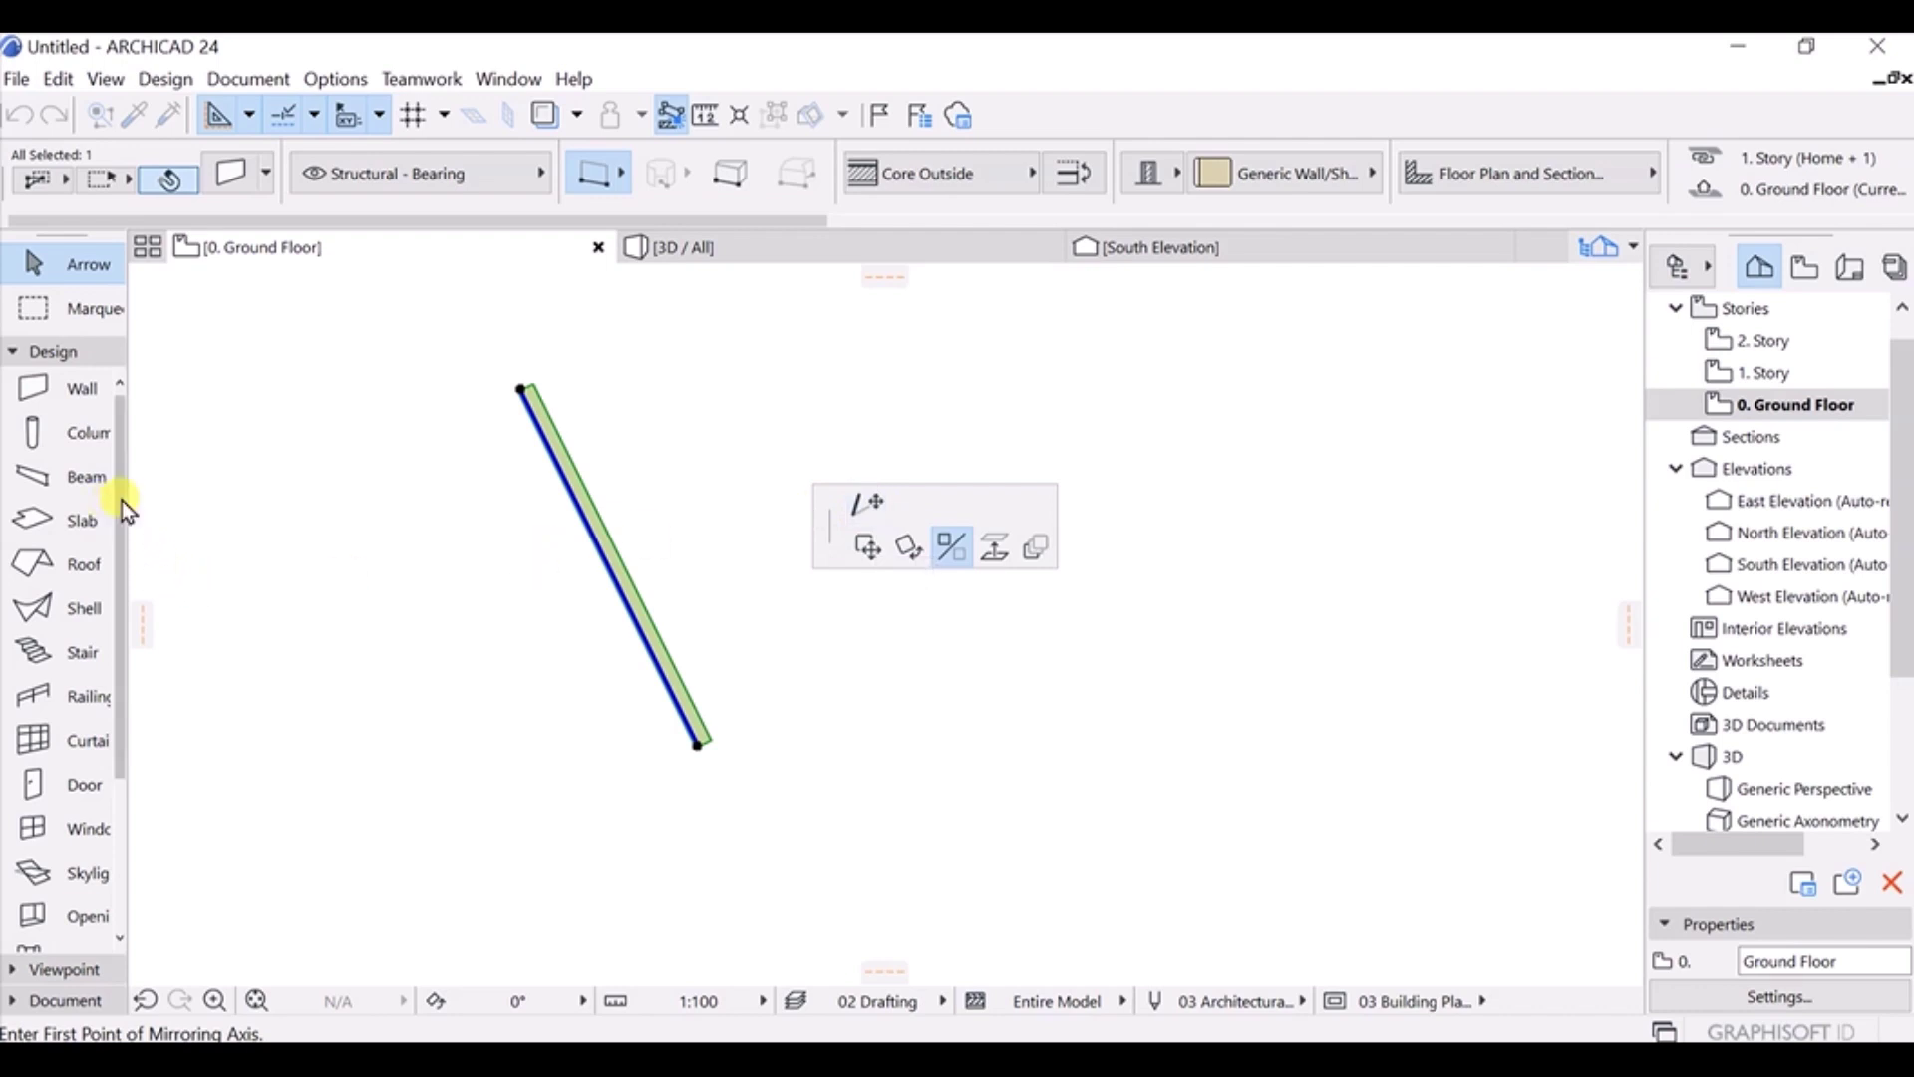
Expand the Document tools in the Toolbox and activate the Fill tool.
left_click_drag(121, 480, 121, 543)
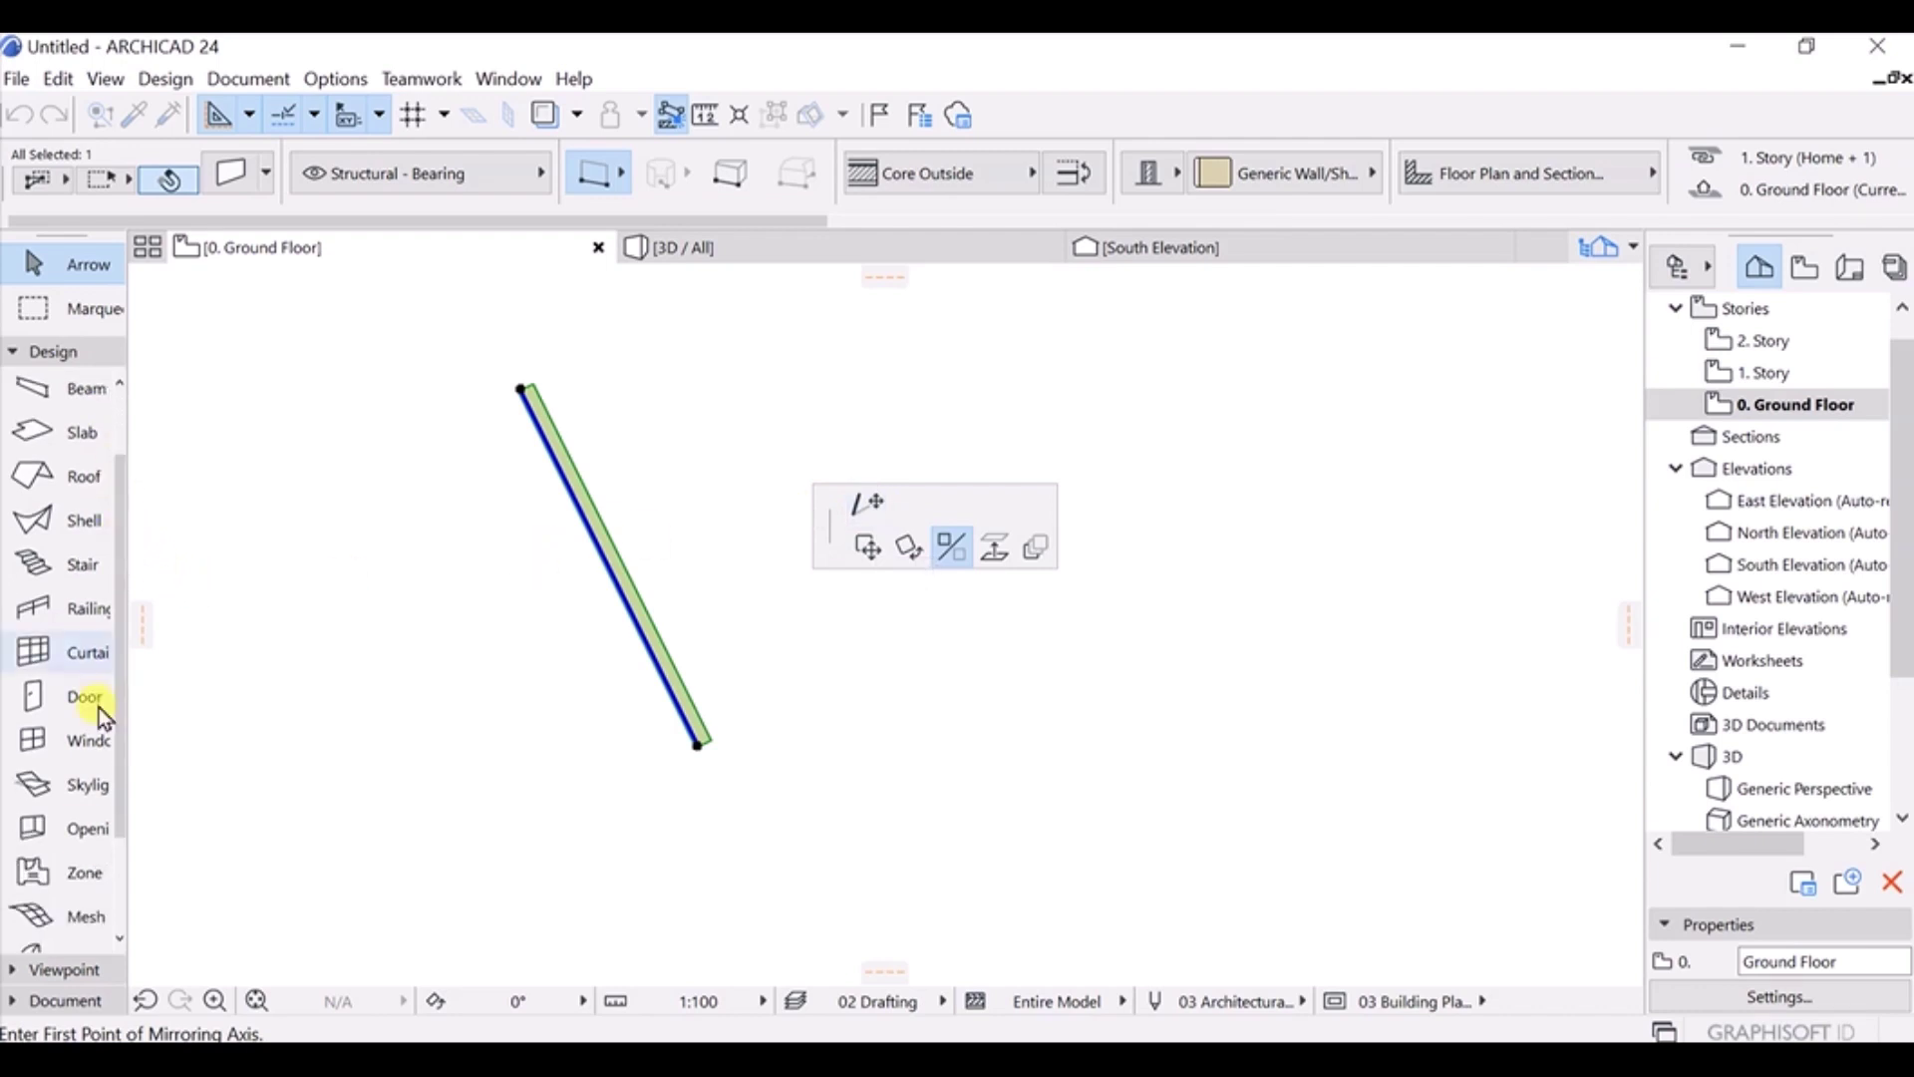
left_click(12, 1007)
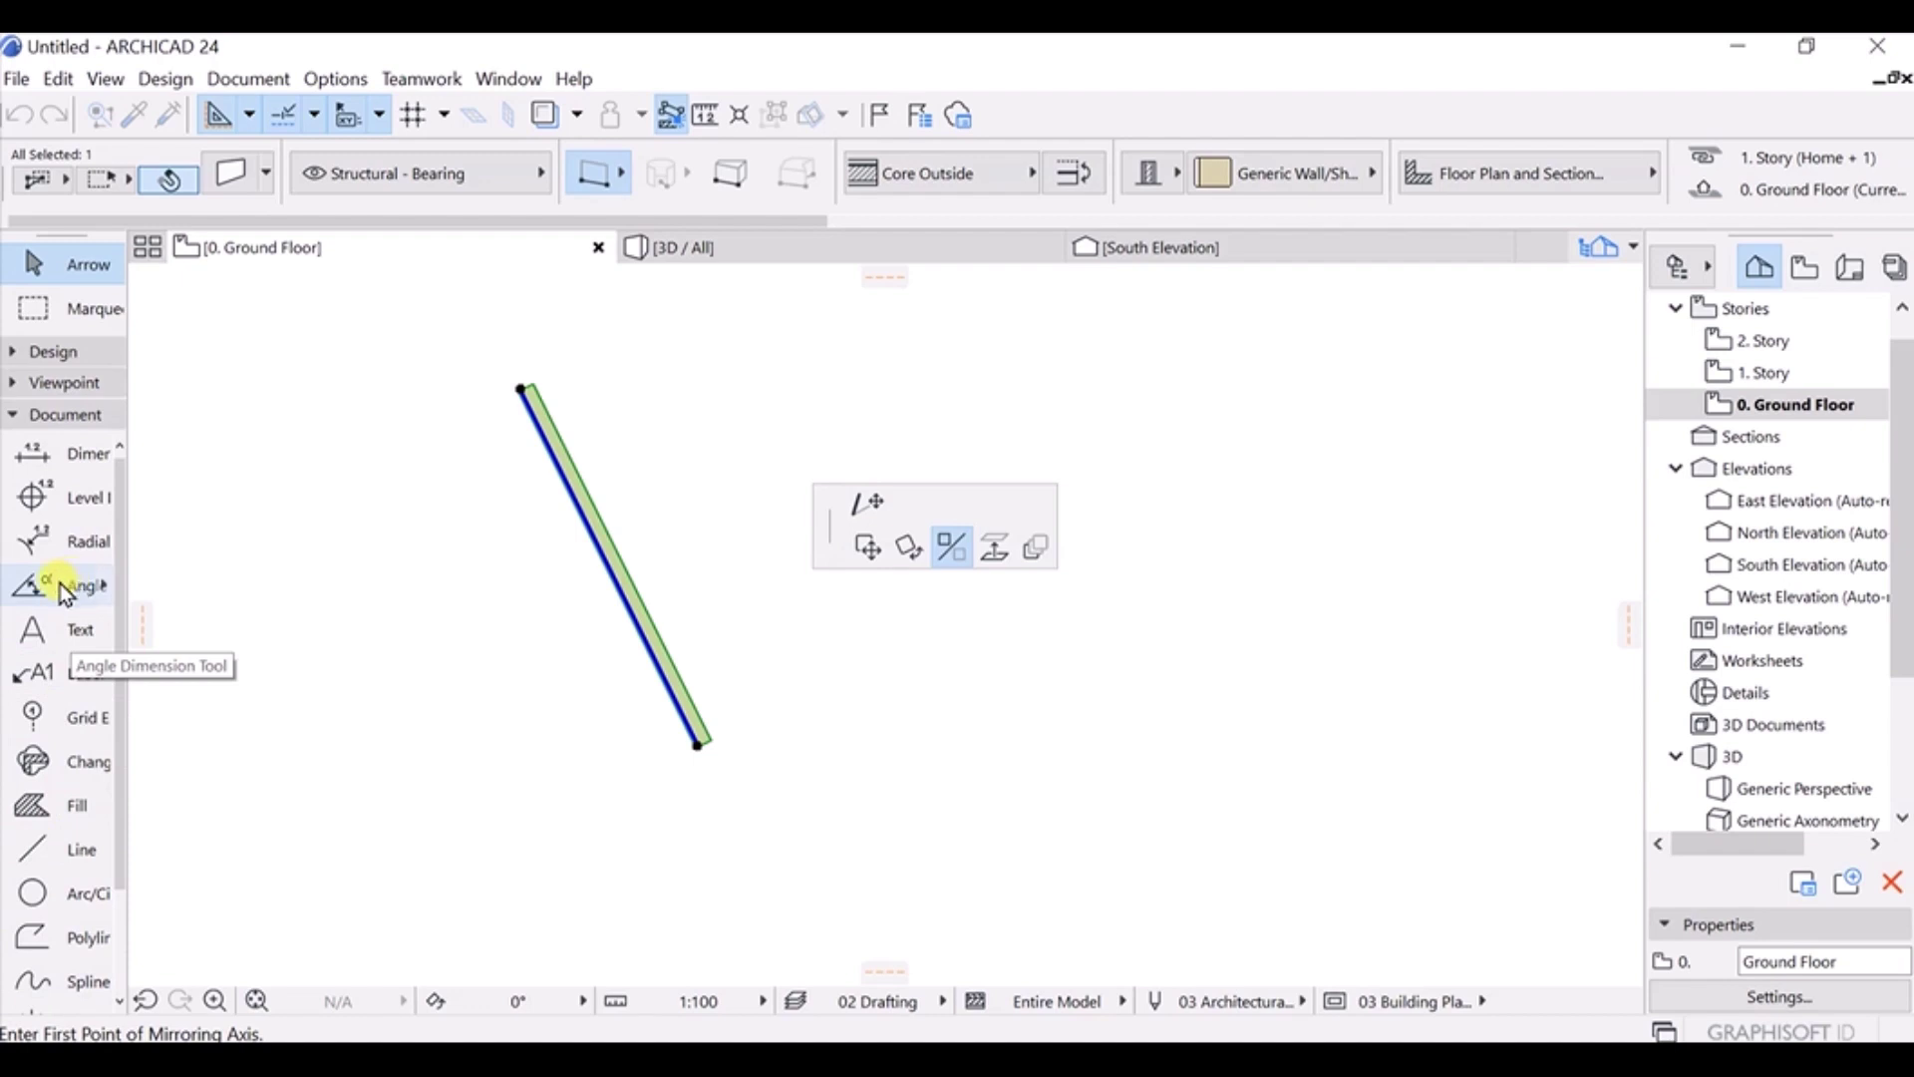
left_click(69, 810)
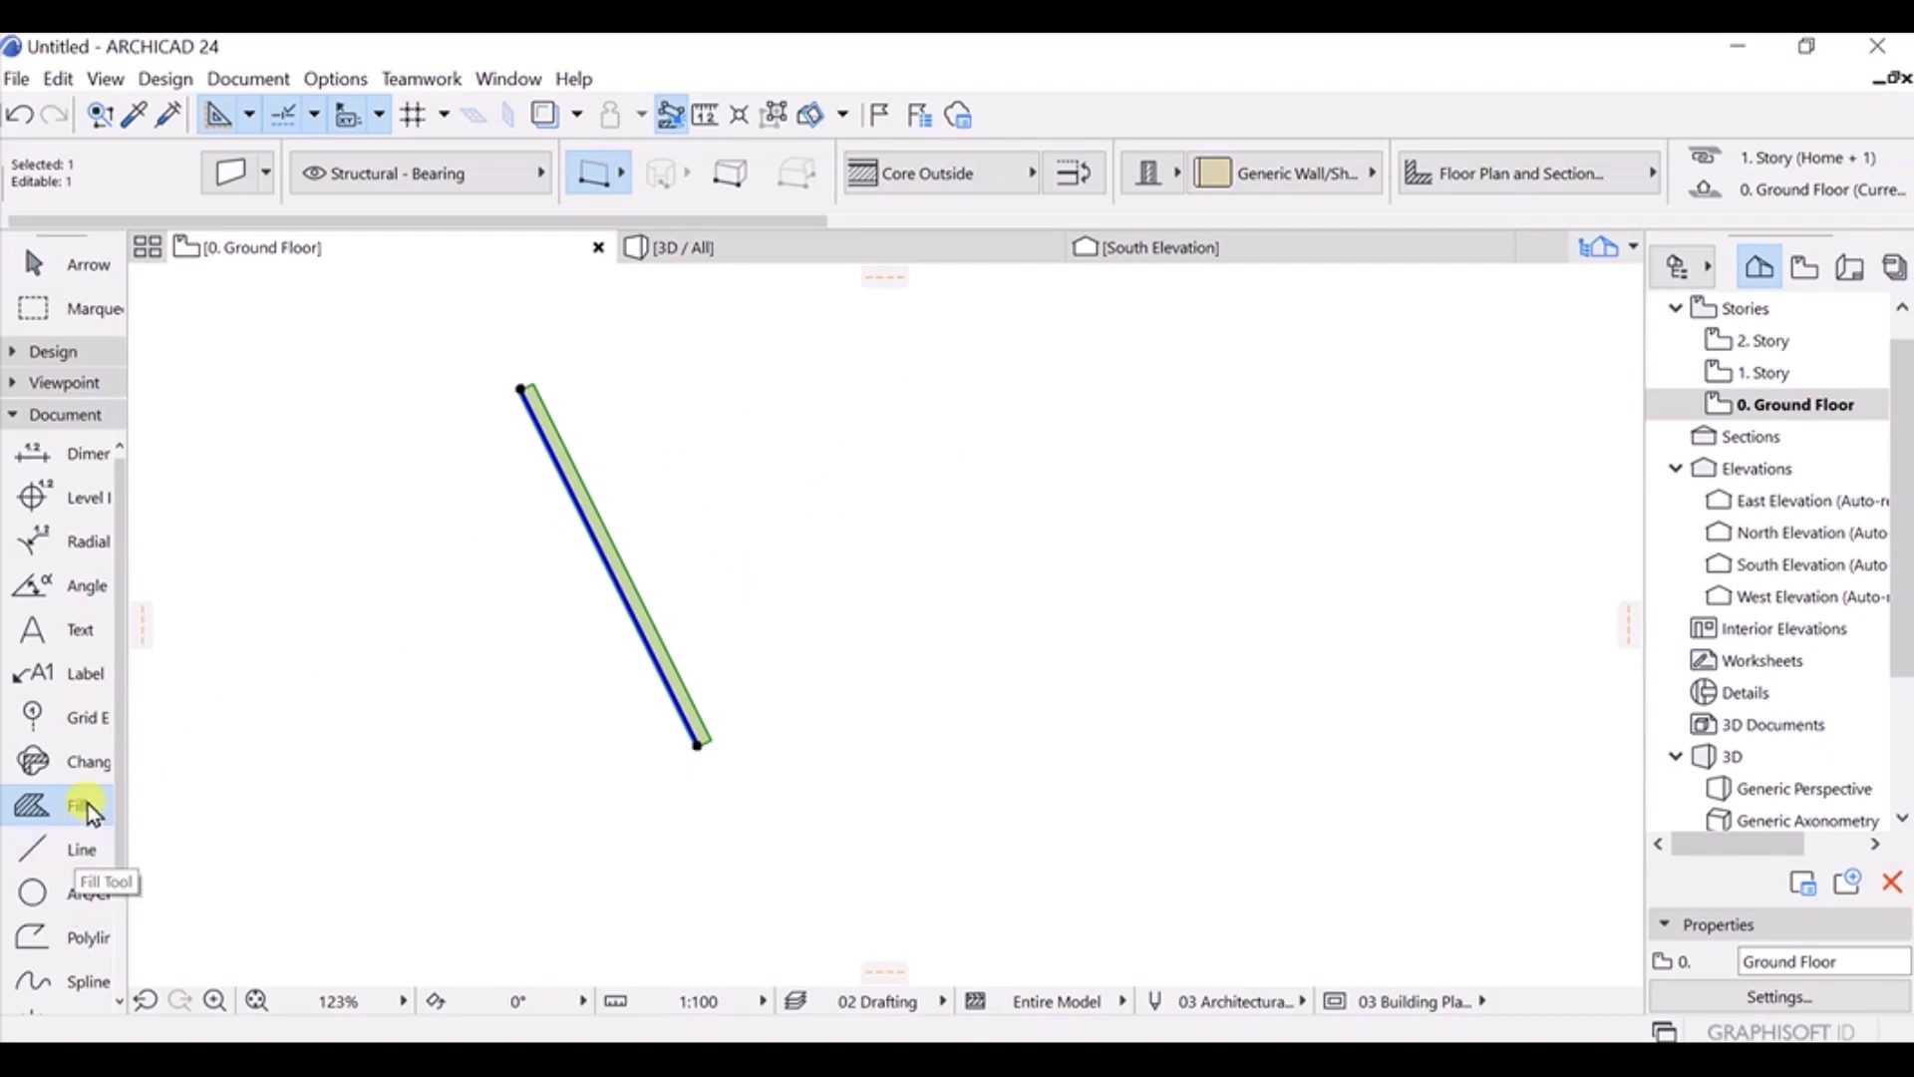
Draw a rectangular fill to the right of the diagonal wall and select it.
key("Escape")
left_click(878, 411)
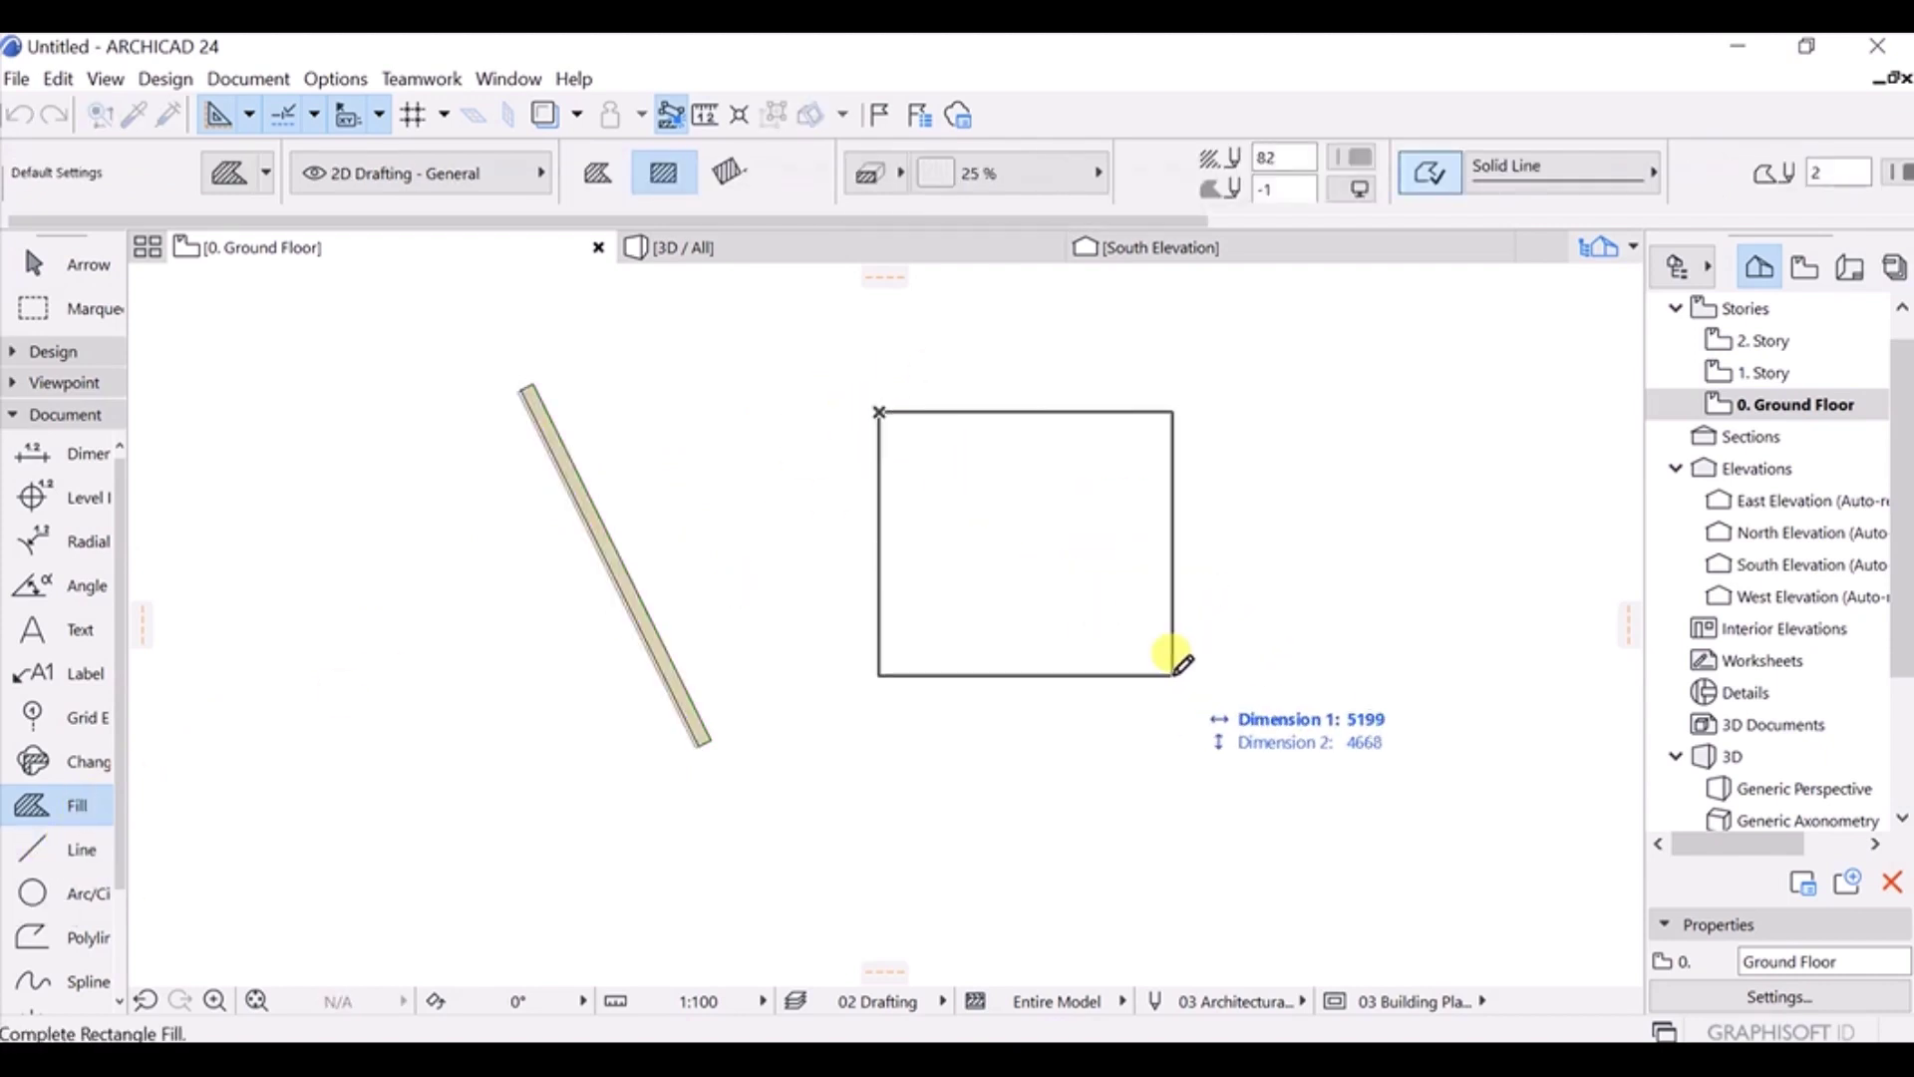
left_click(1238, 682)
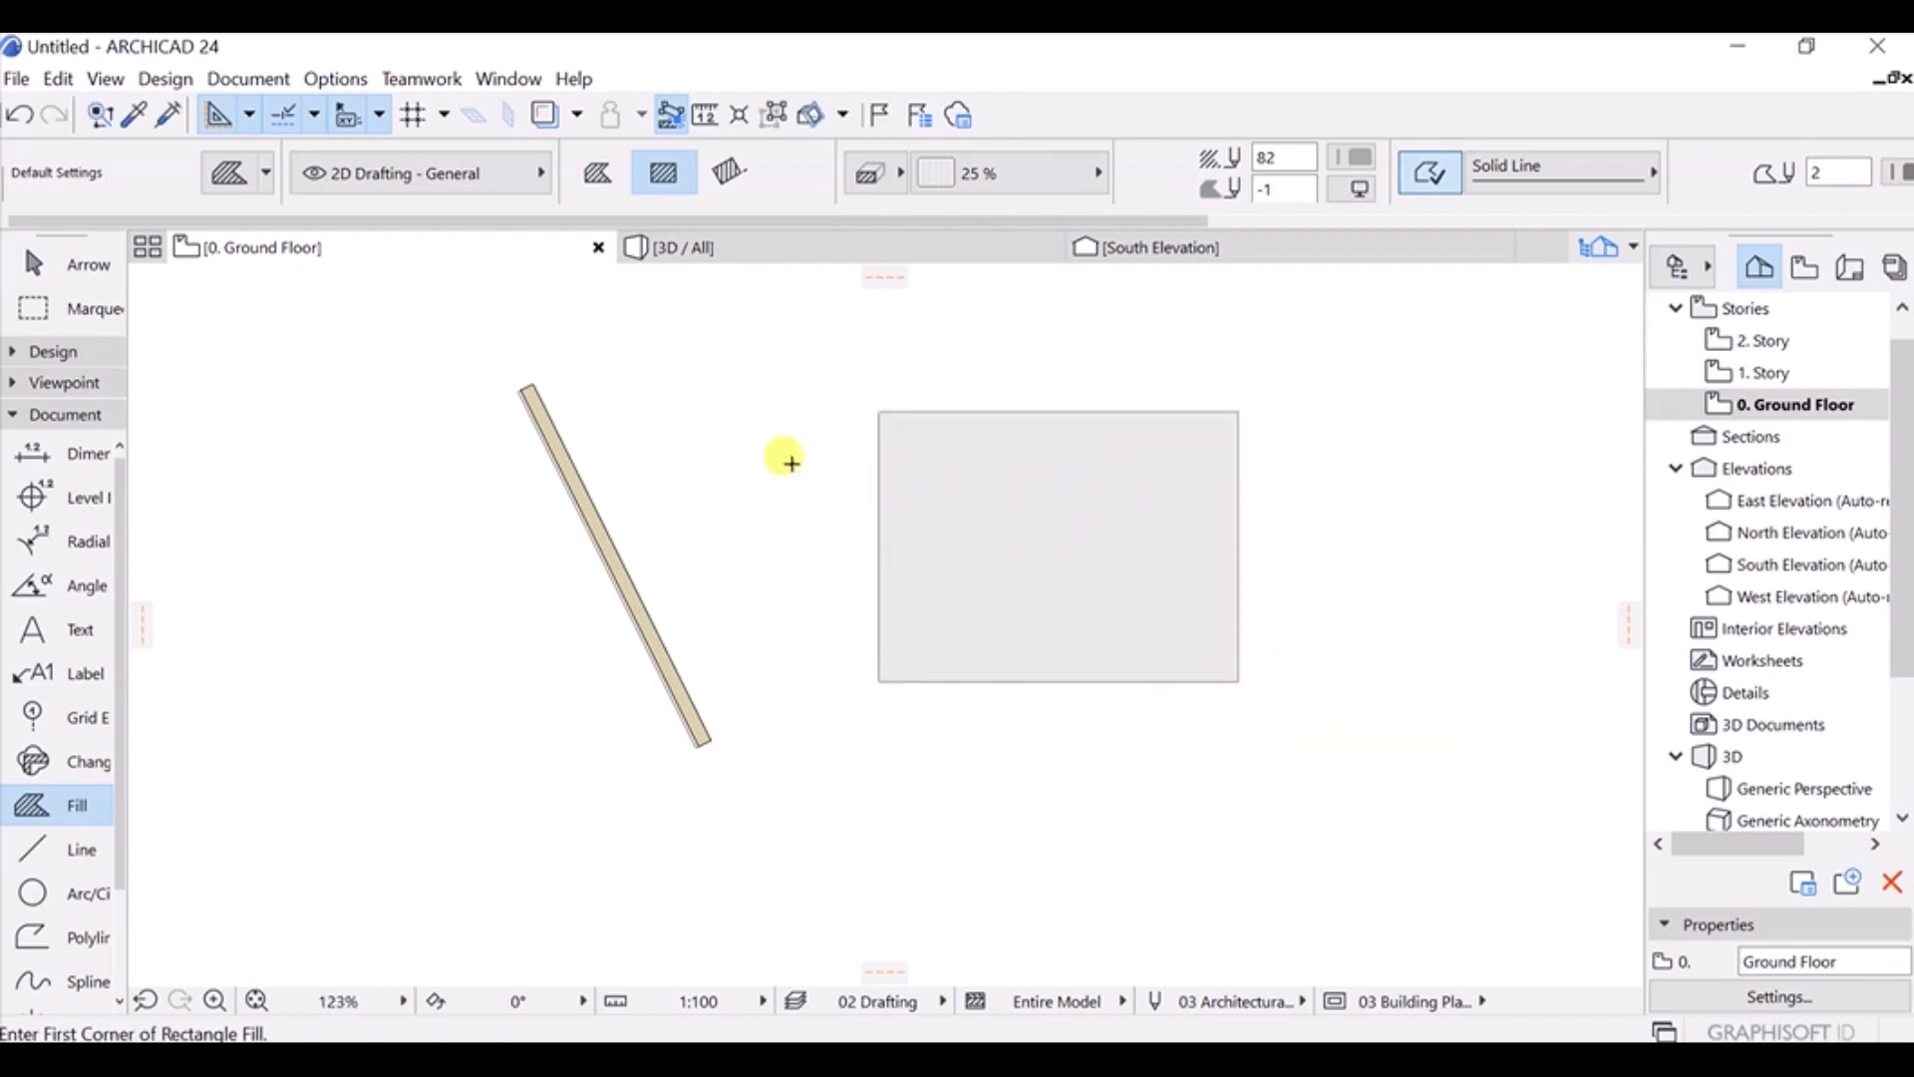
key("Escape")
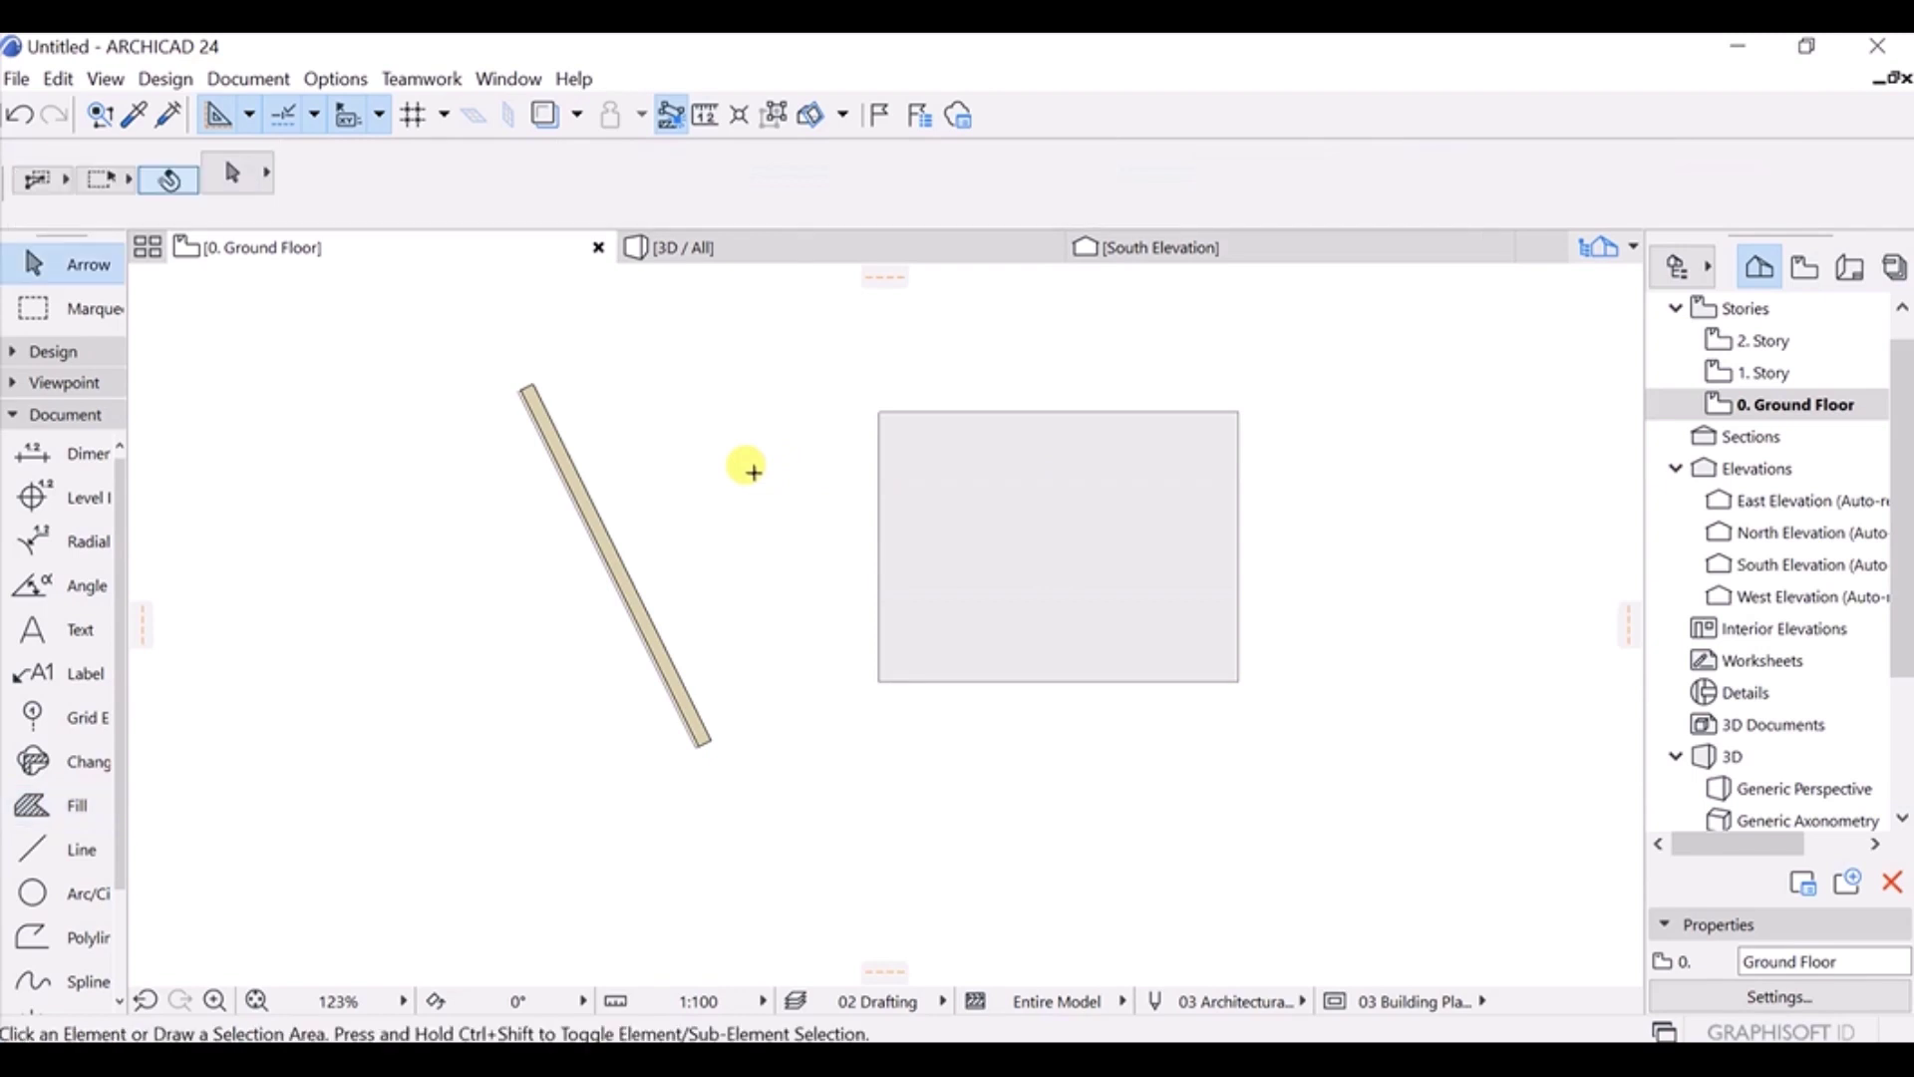
left_click(1226, 444)
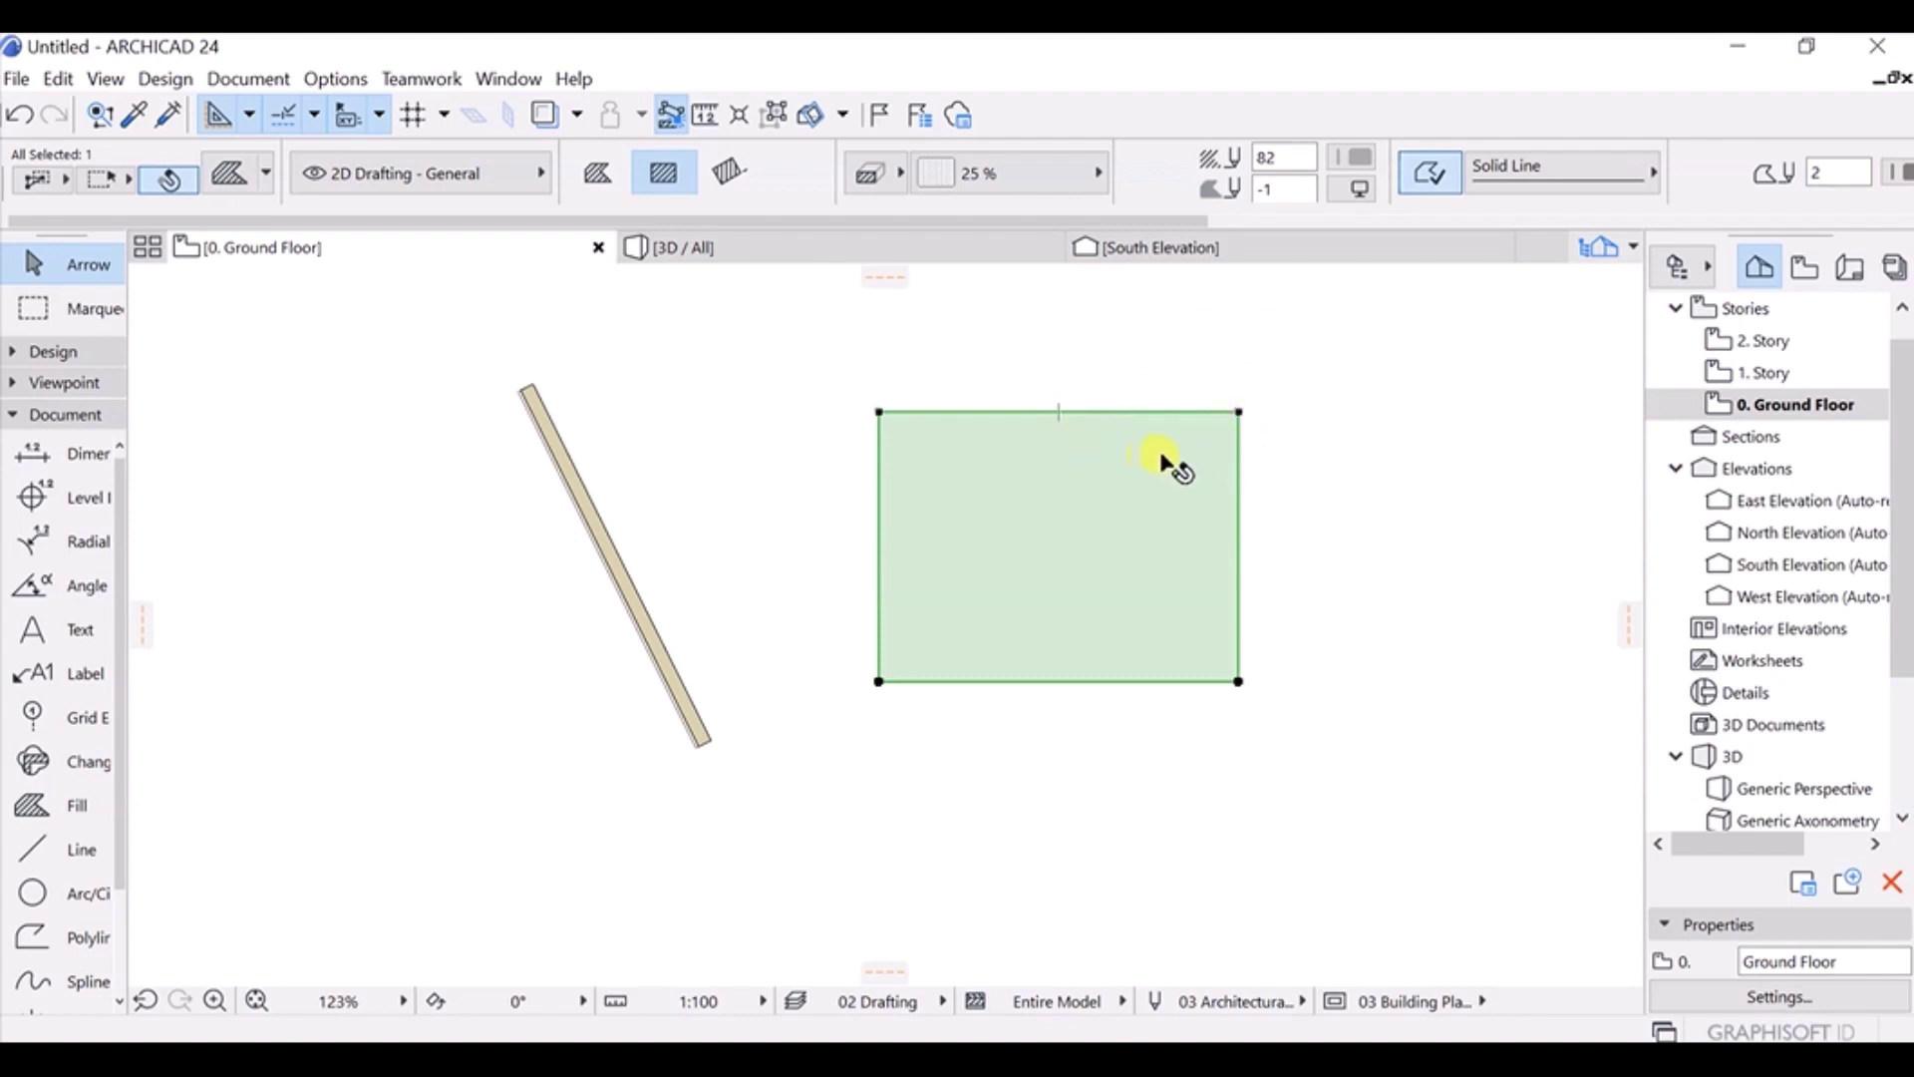
Insert a node at the middle of the fill's top edge and raise it into a roof peak.
left_click(1059, 411)
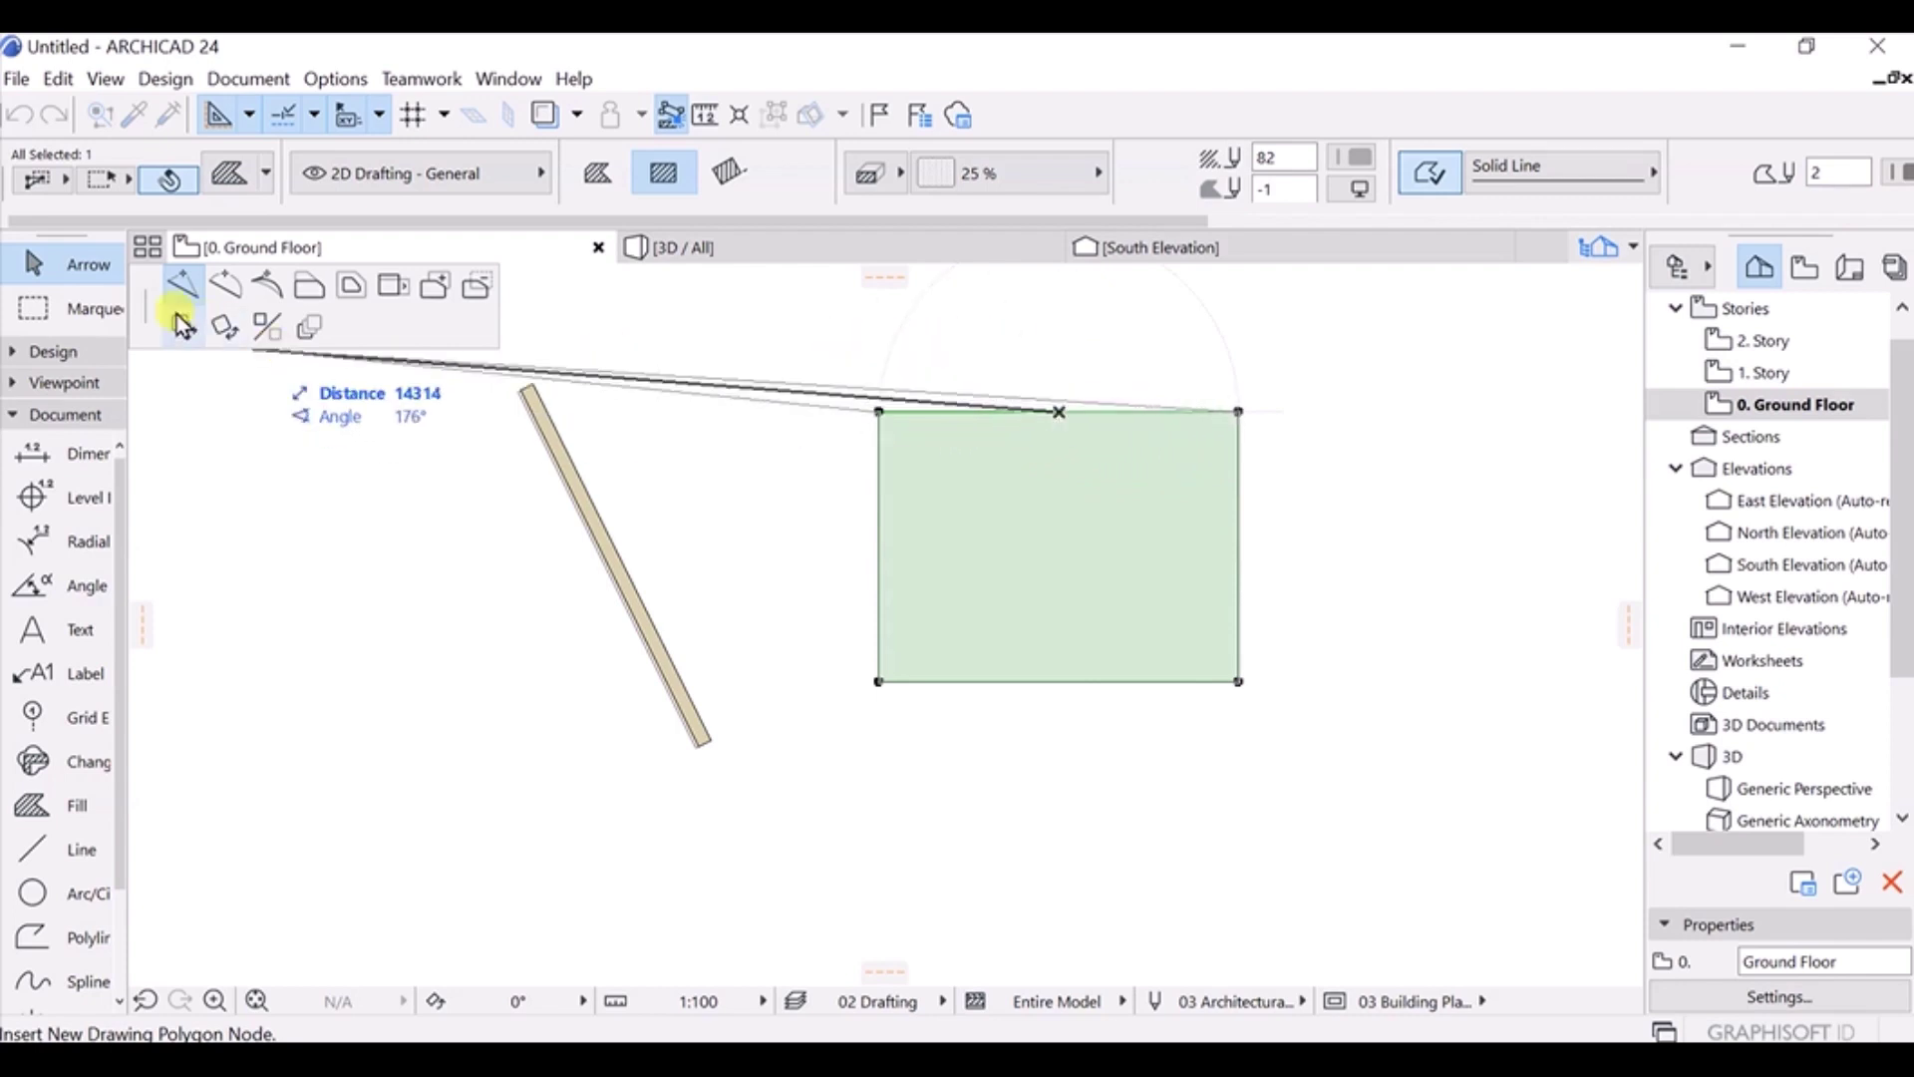
left_click_drag(157, 299, 1288, 454)
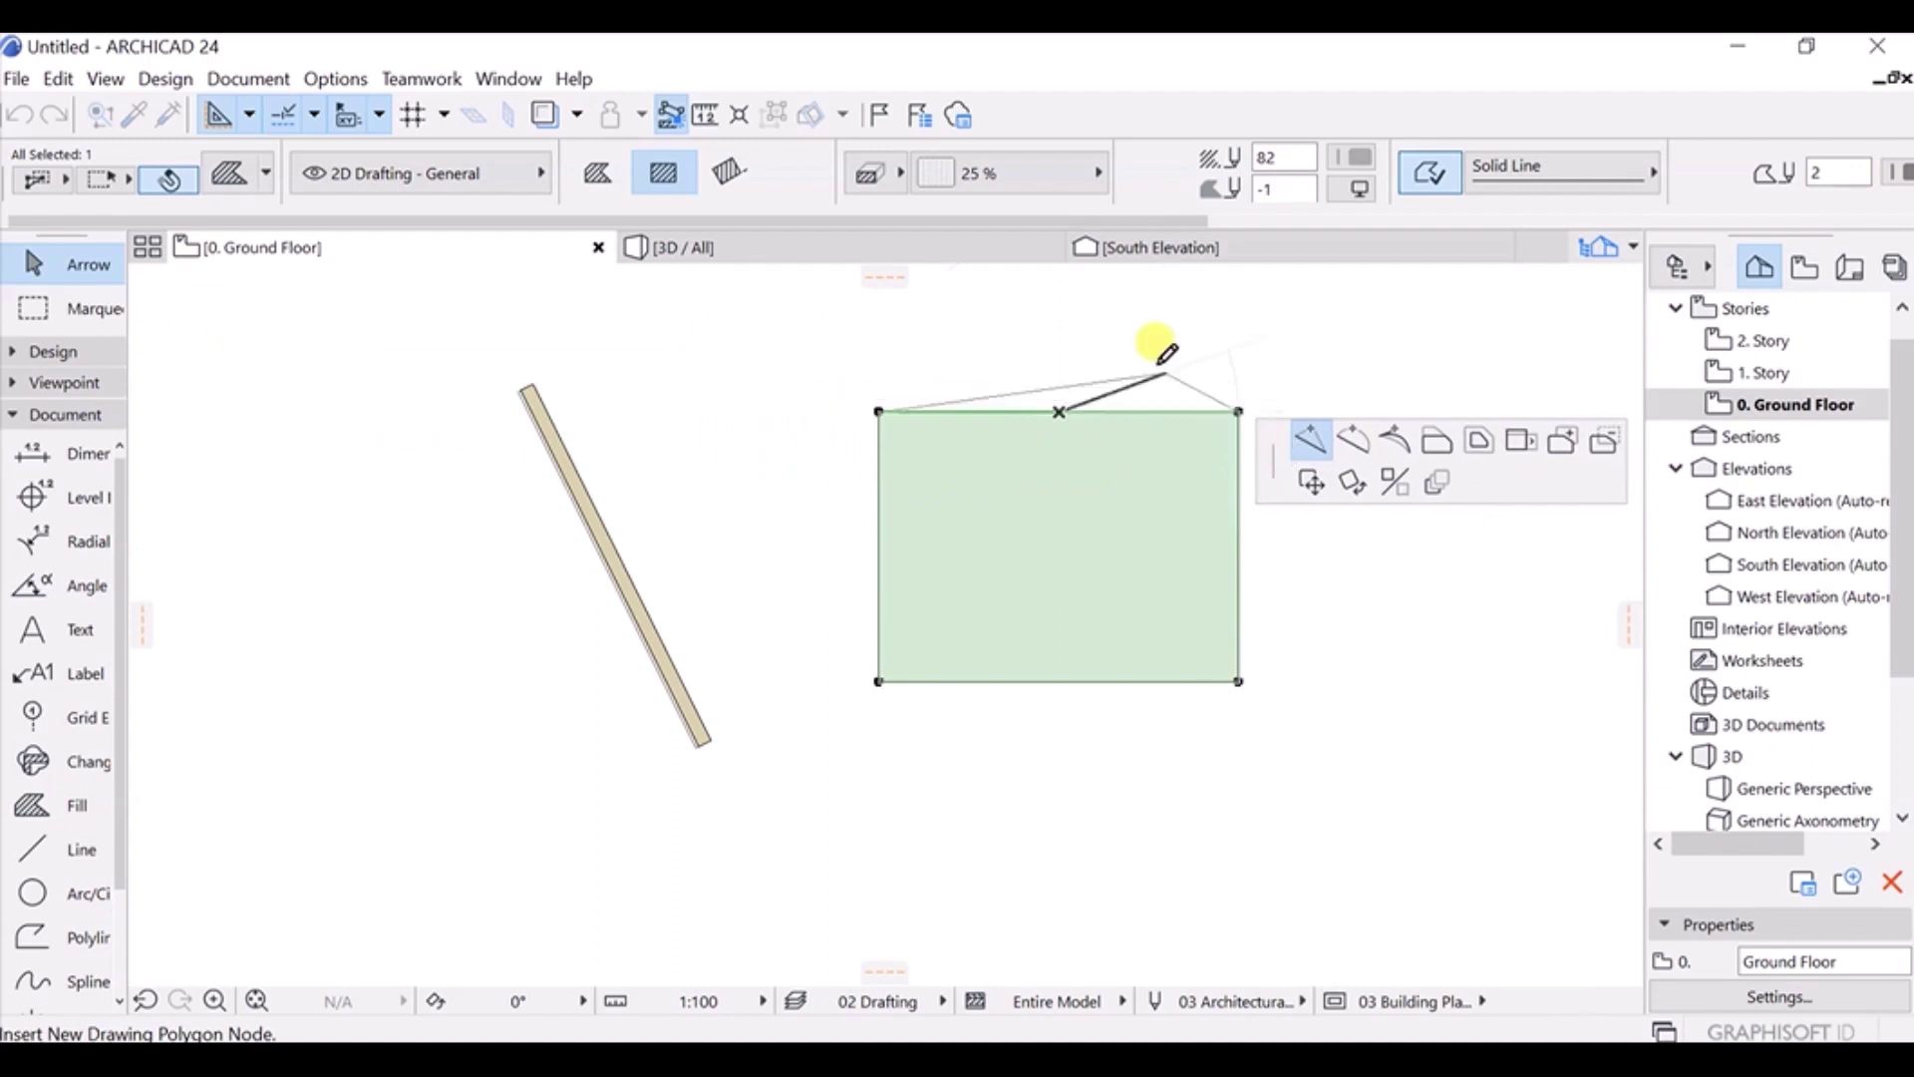
left_click(1058, 311)
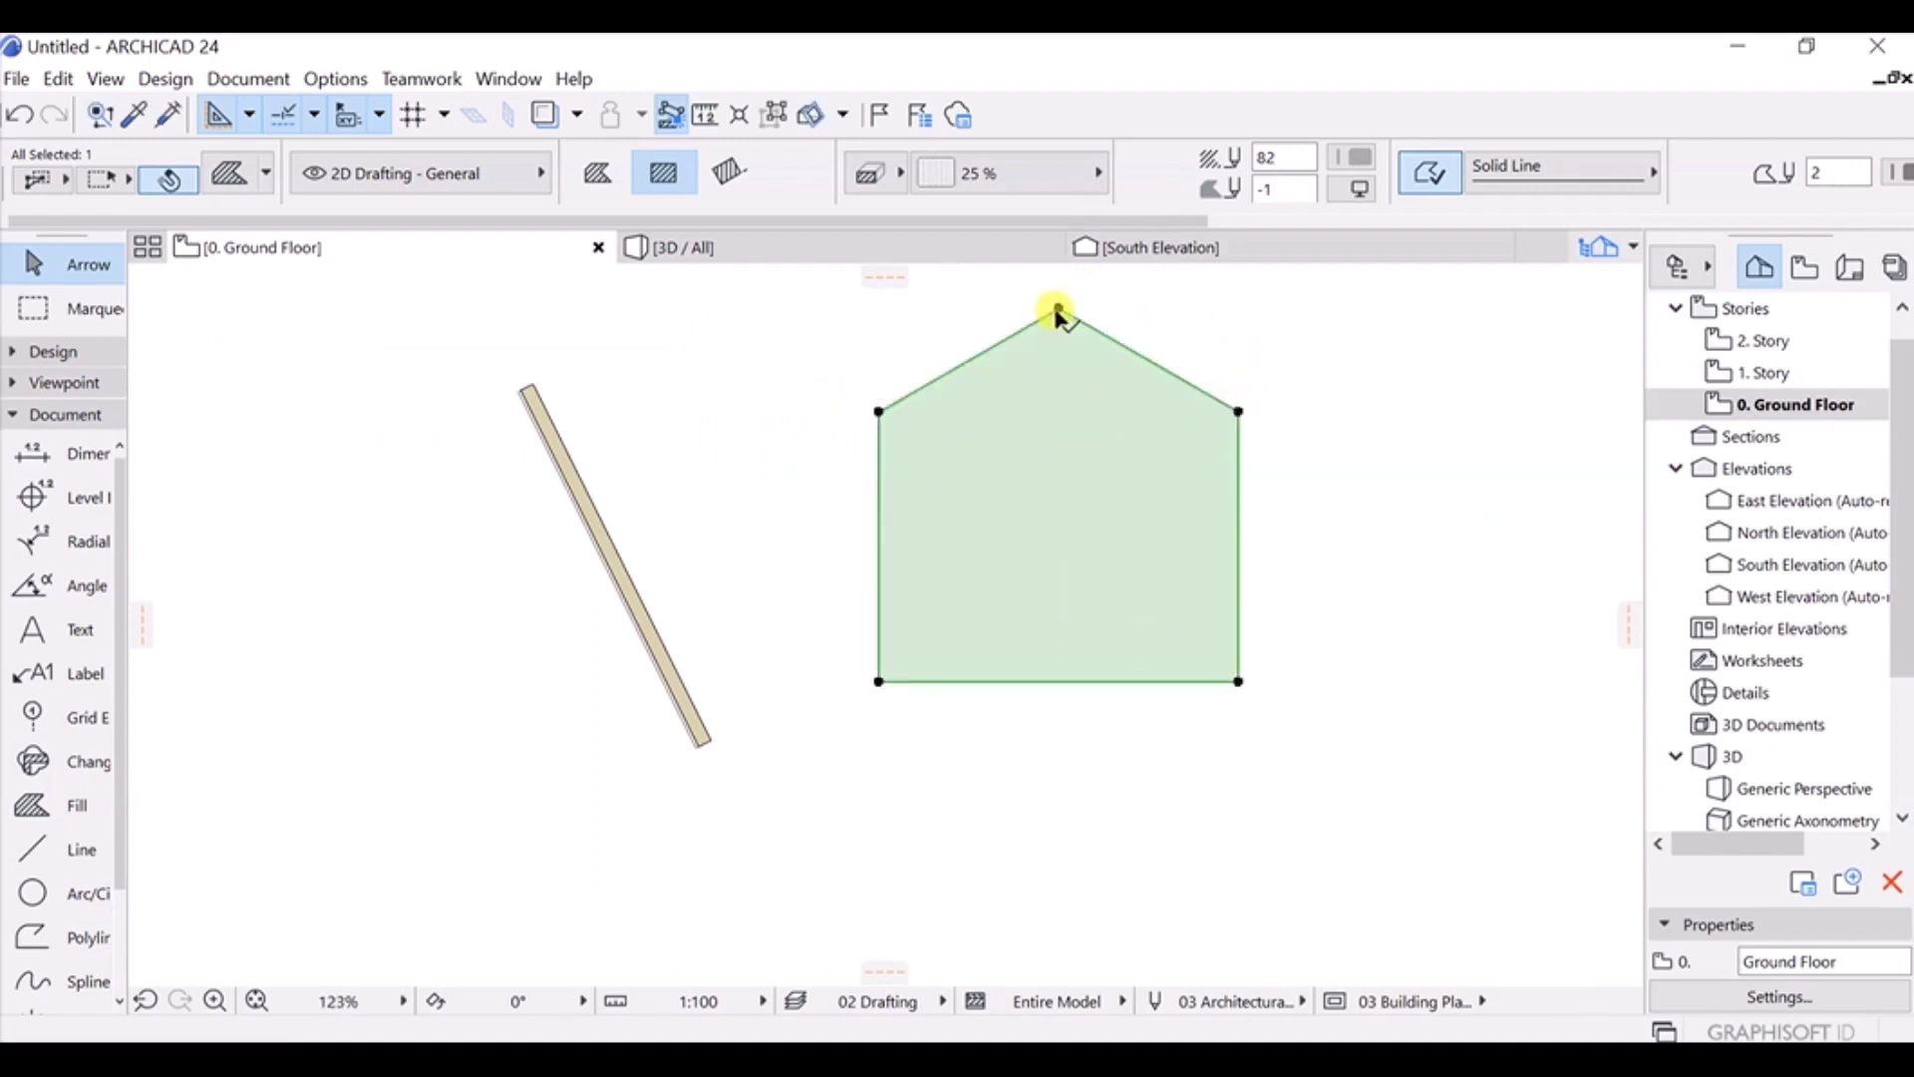
Start mirroring the house-shaped fill, place the first axis point, then cancel.
left_click(1113, 366)
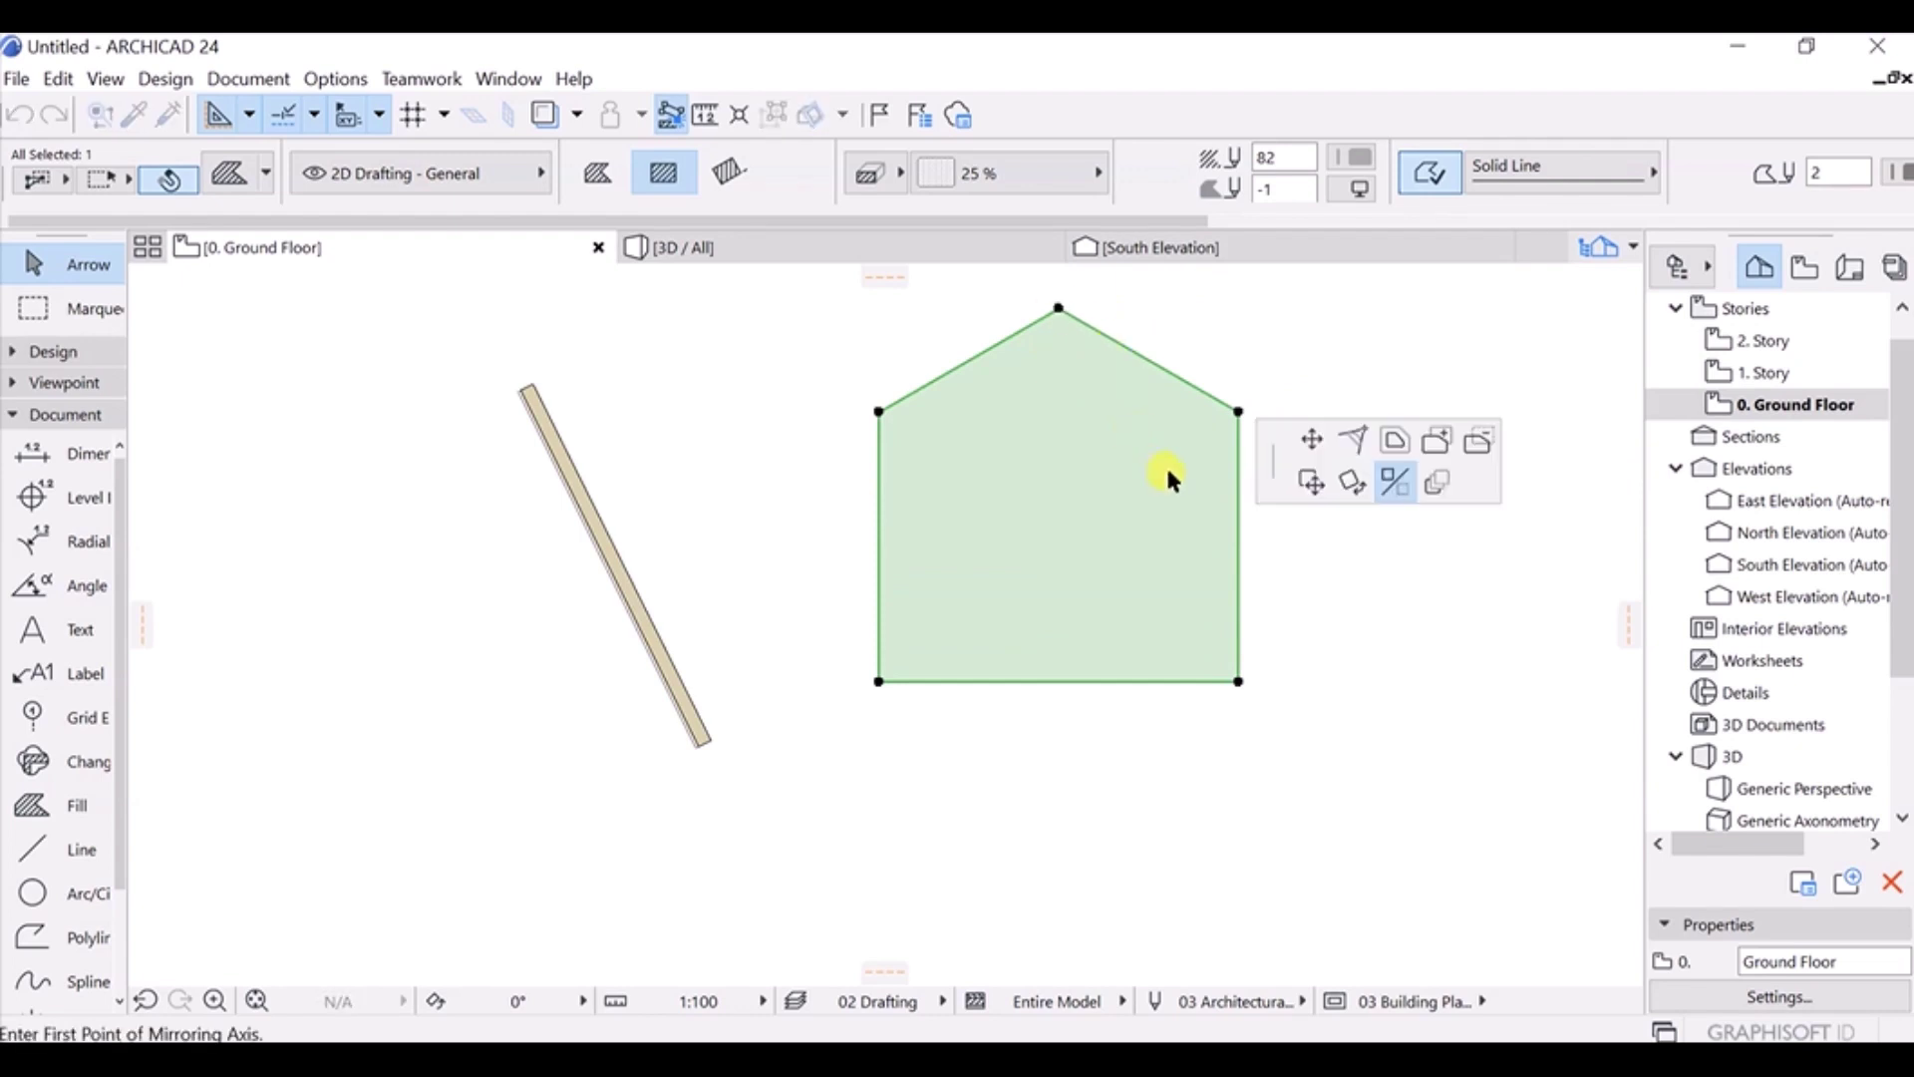
left_click(1121, 344)
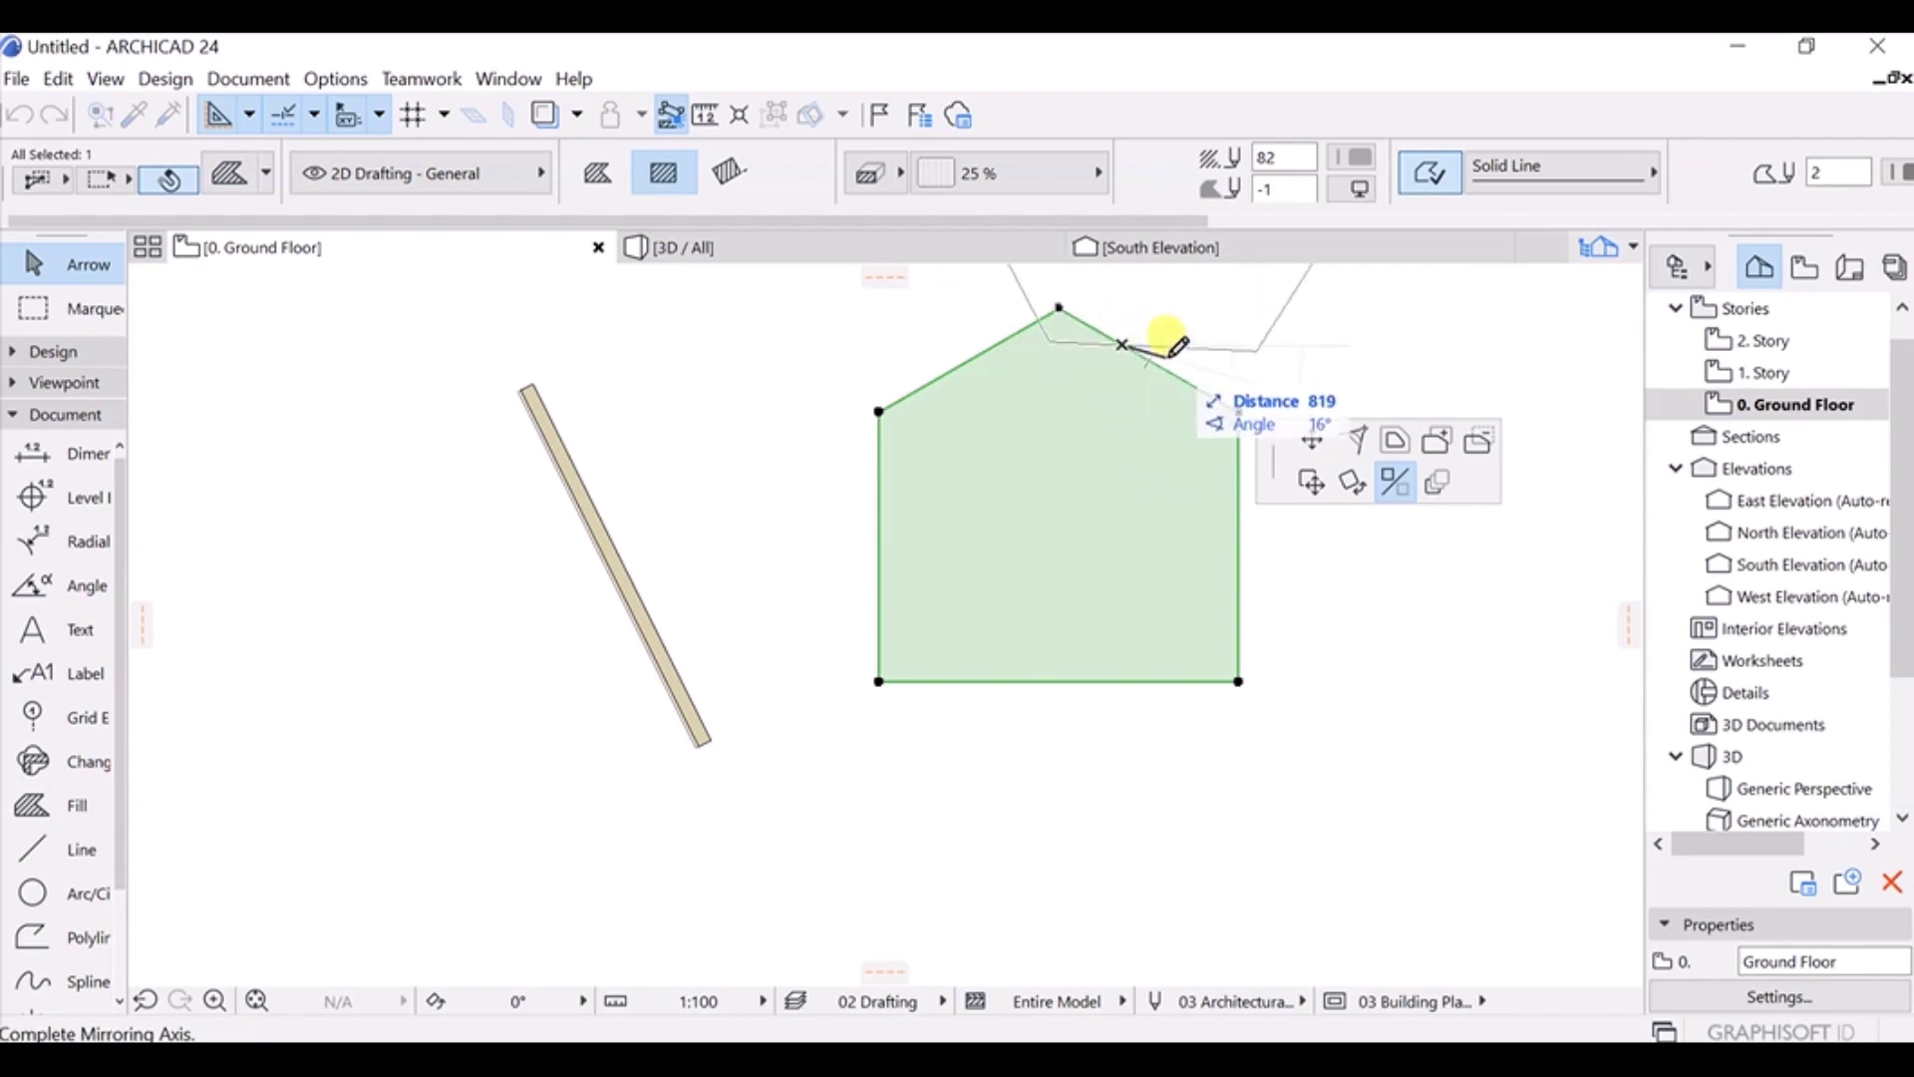
key("Escape")
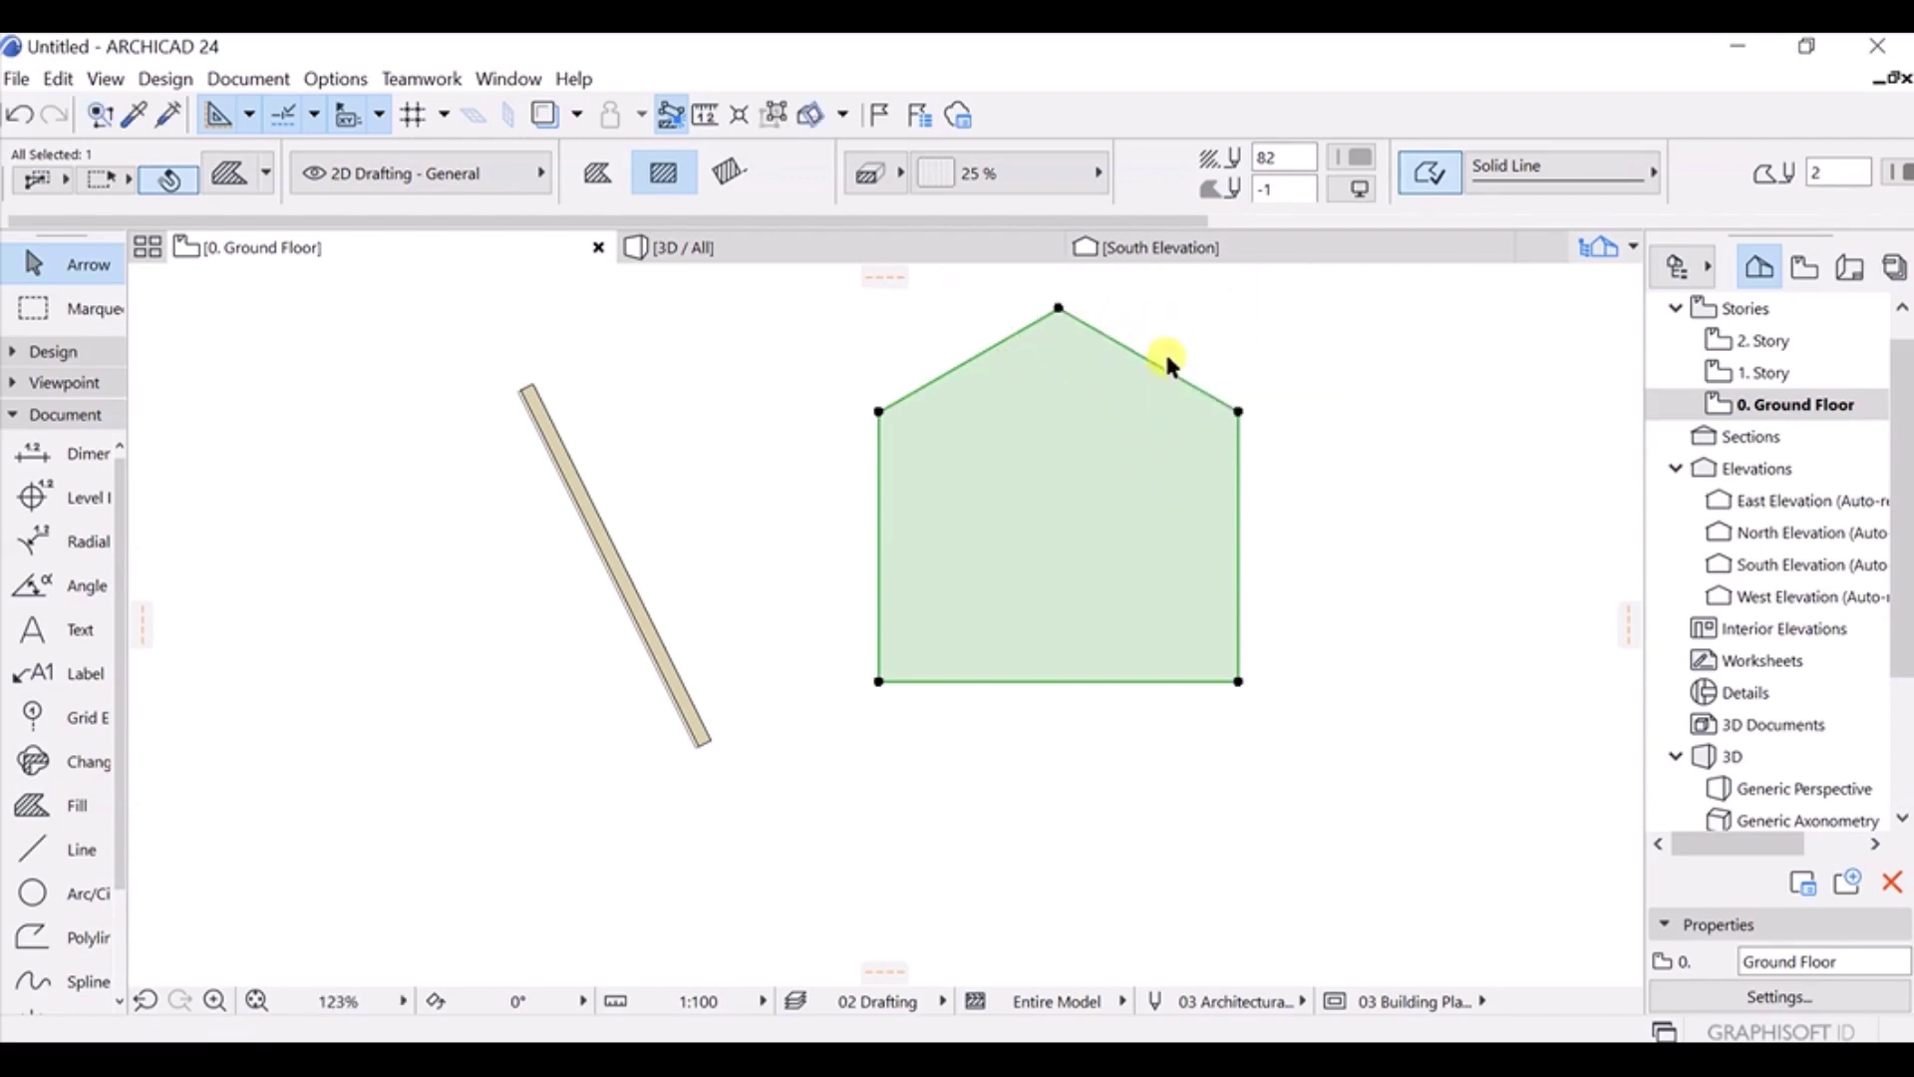
left_click(1060, 683)
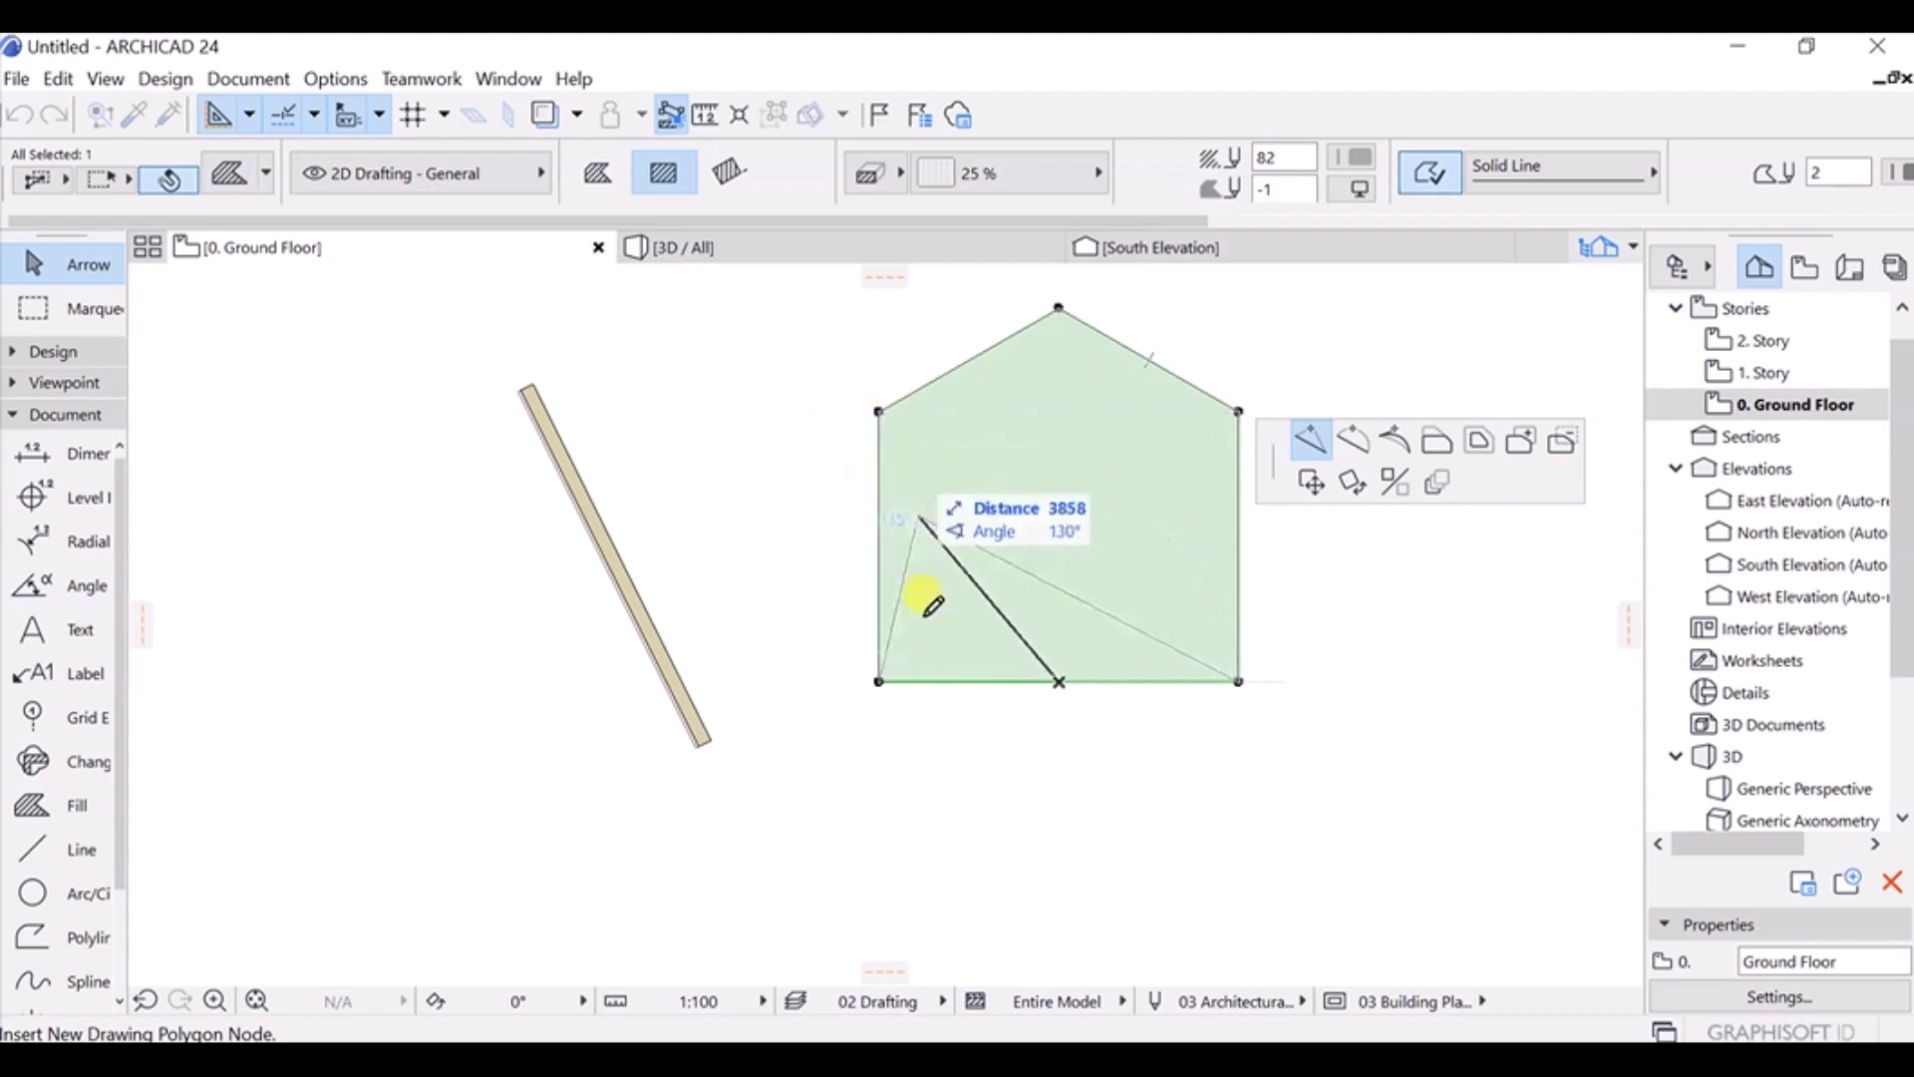
left_click(1353, 439)
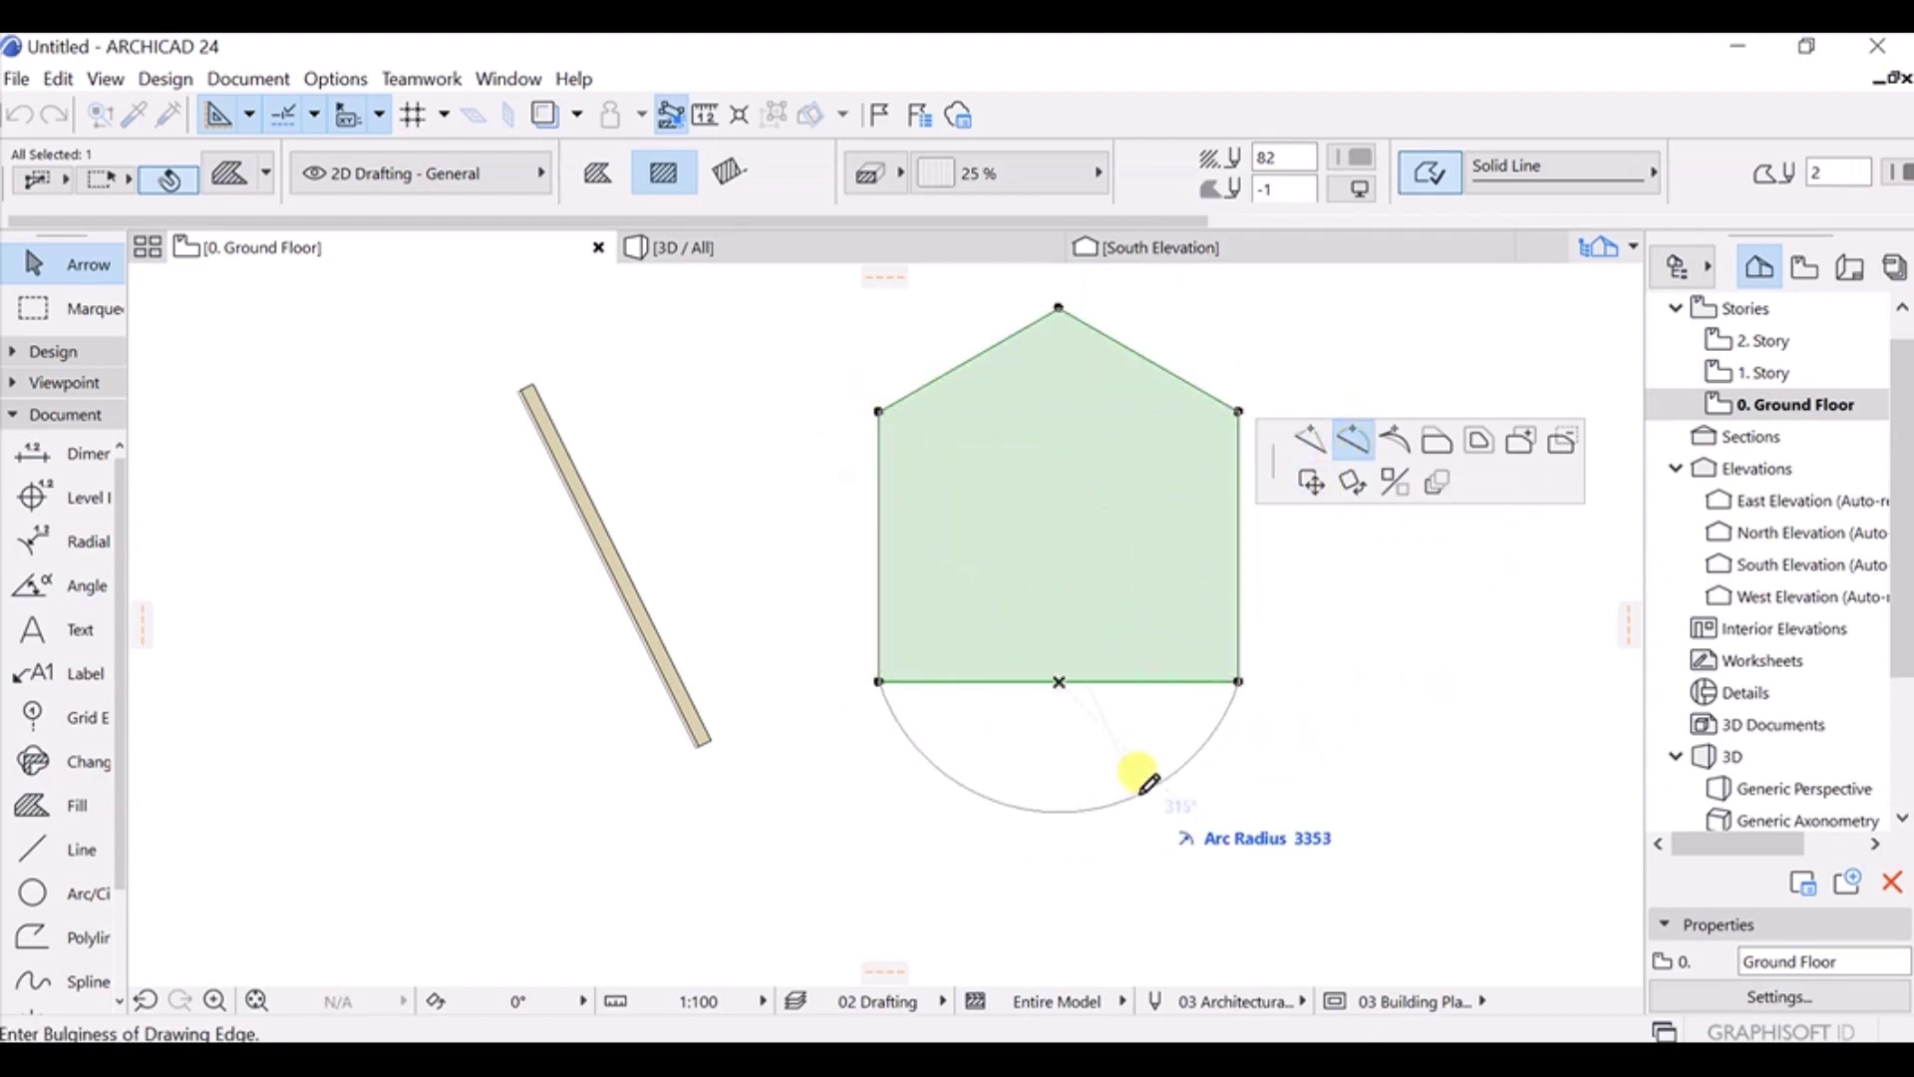
left_click(1390, 441)
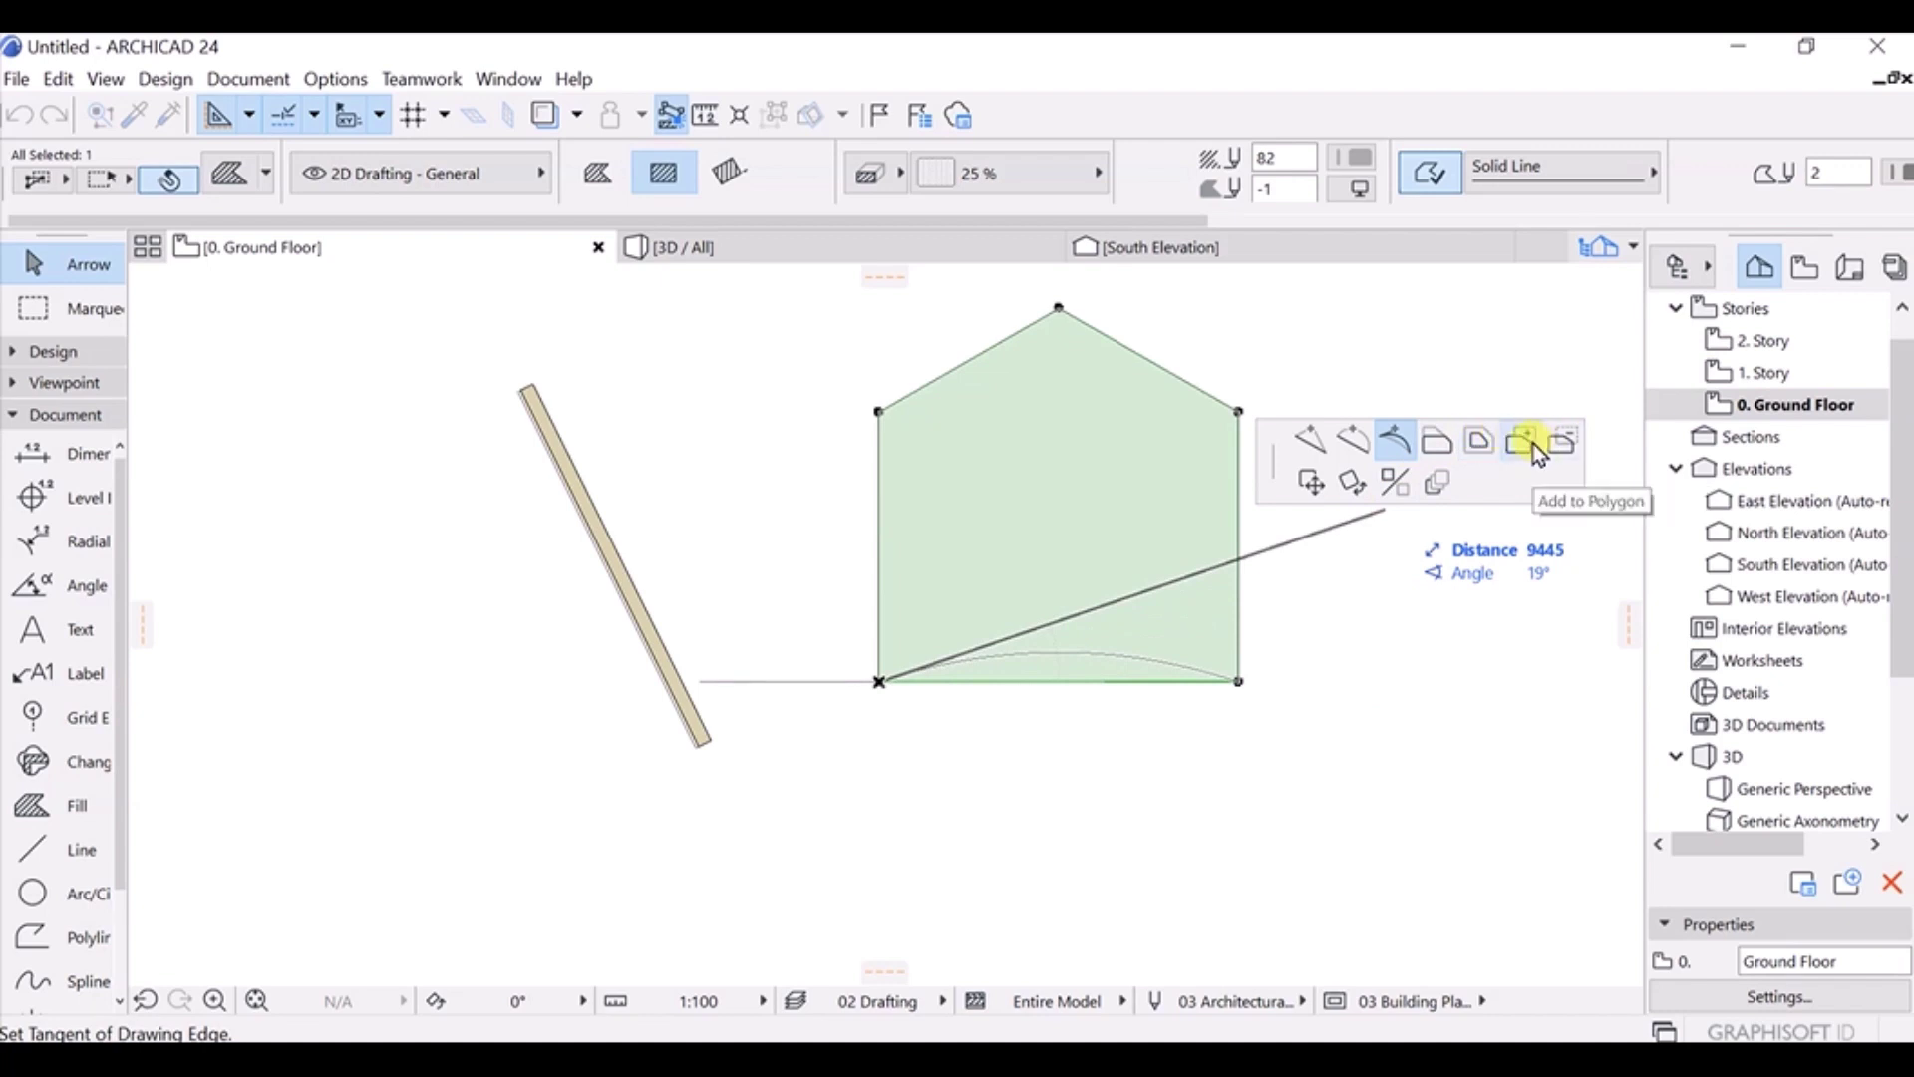
left_click(1436, 442)
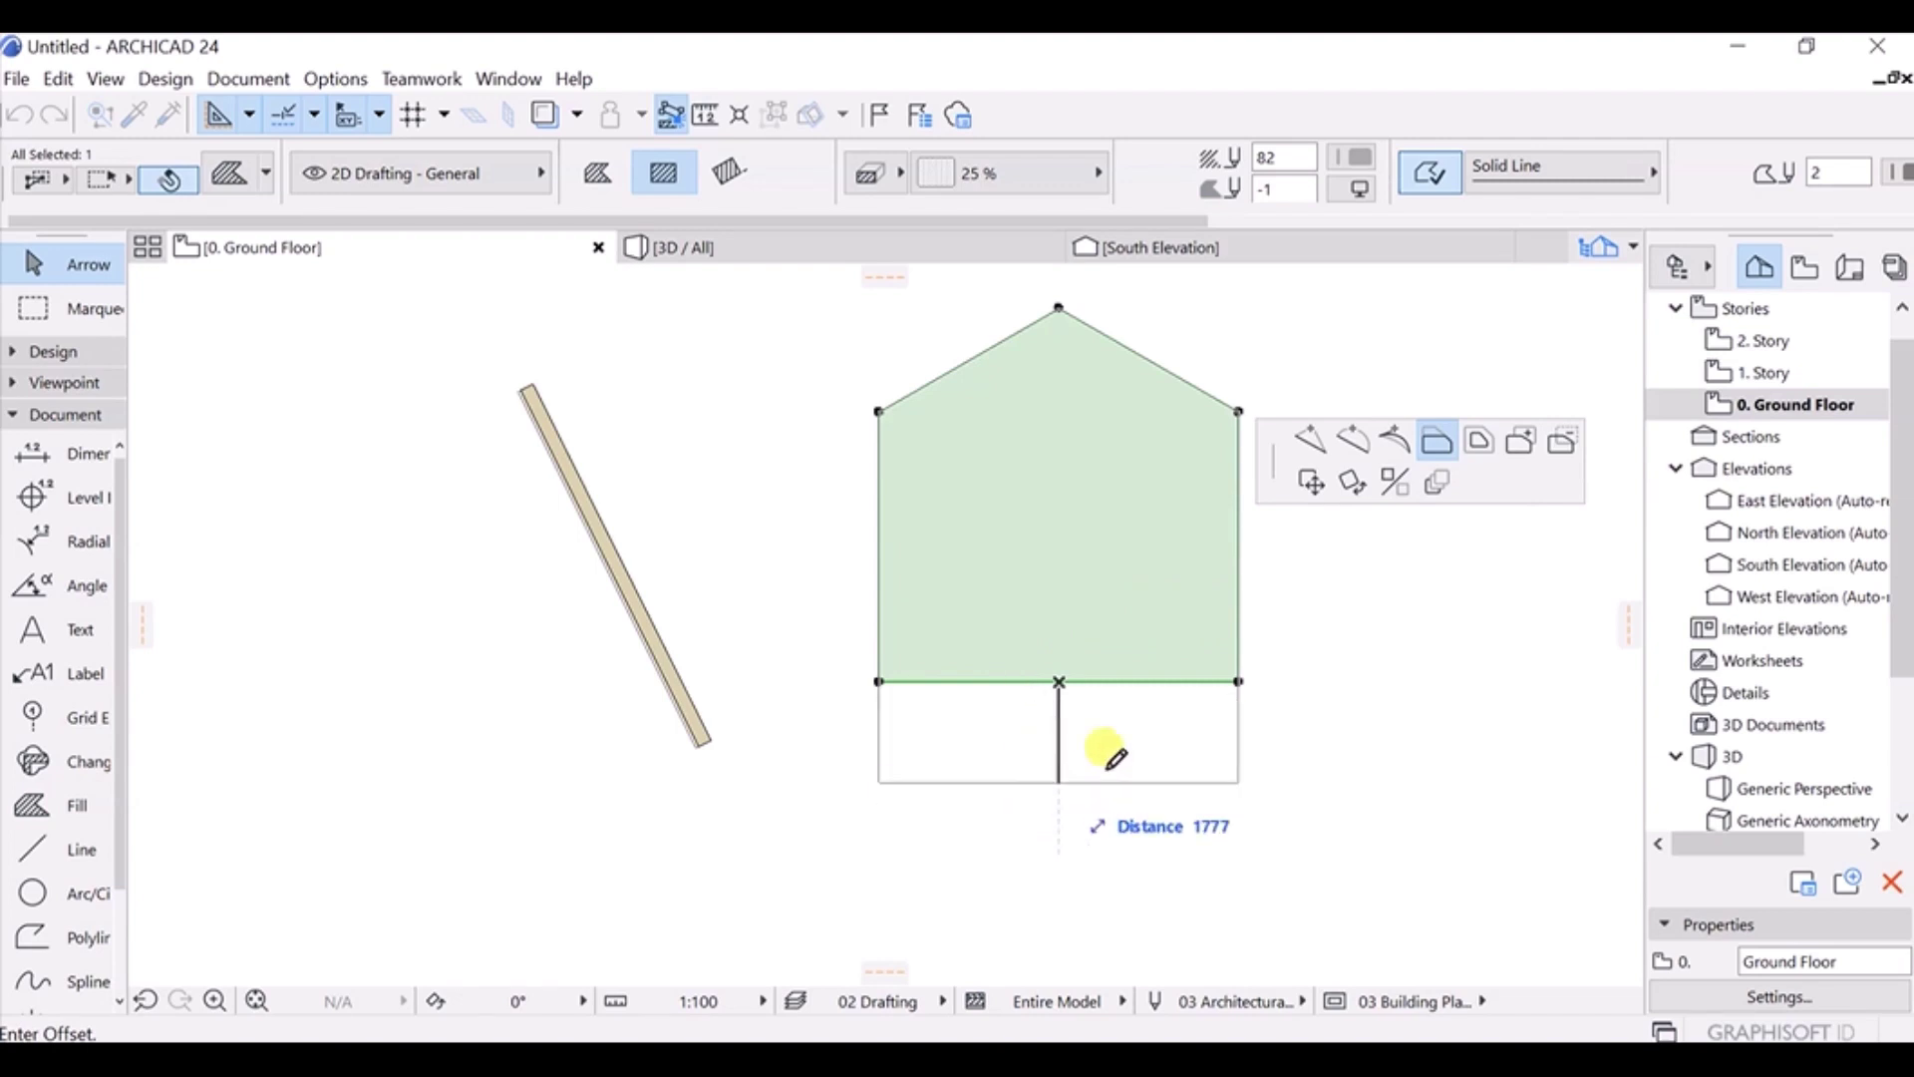
left_click(1480, 445)
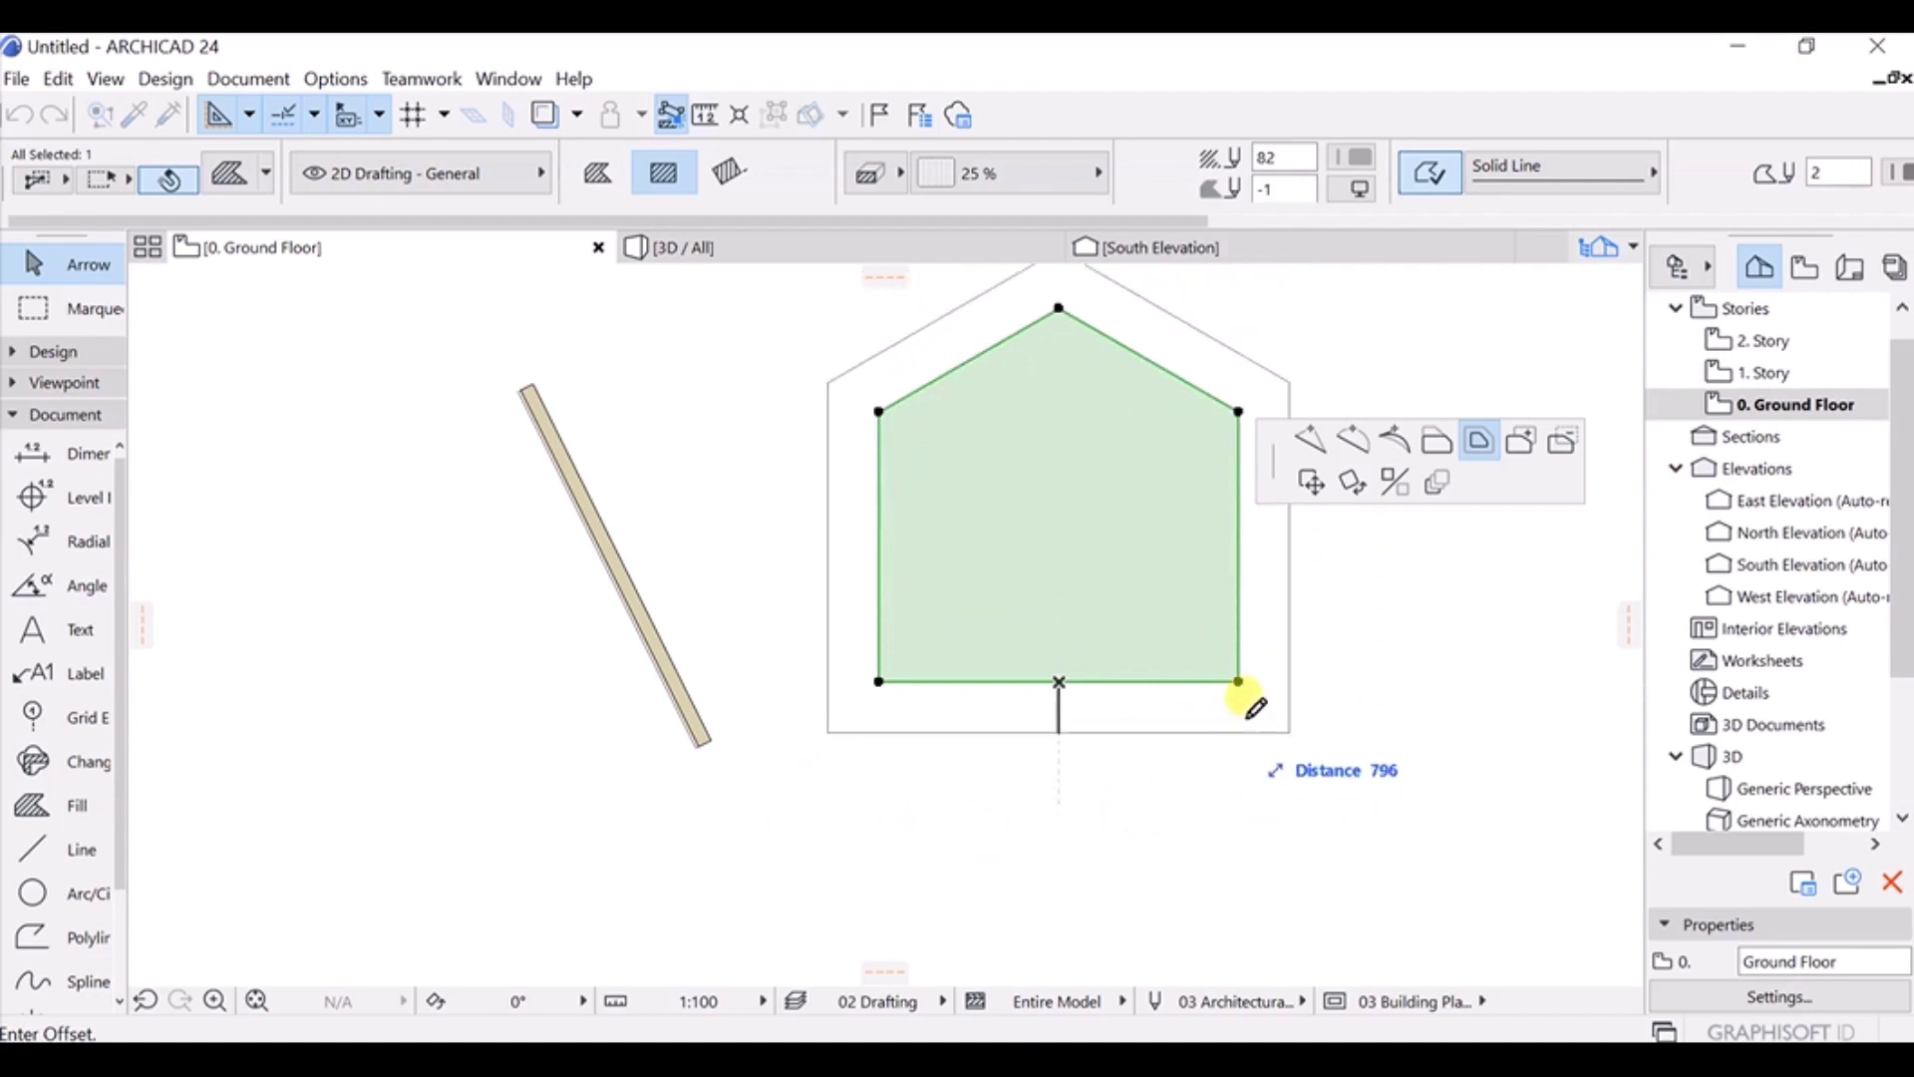
Add a rectangle below the house fill, extending it downward.
left_click(1517, 450)
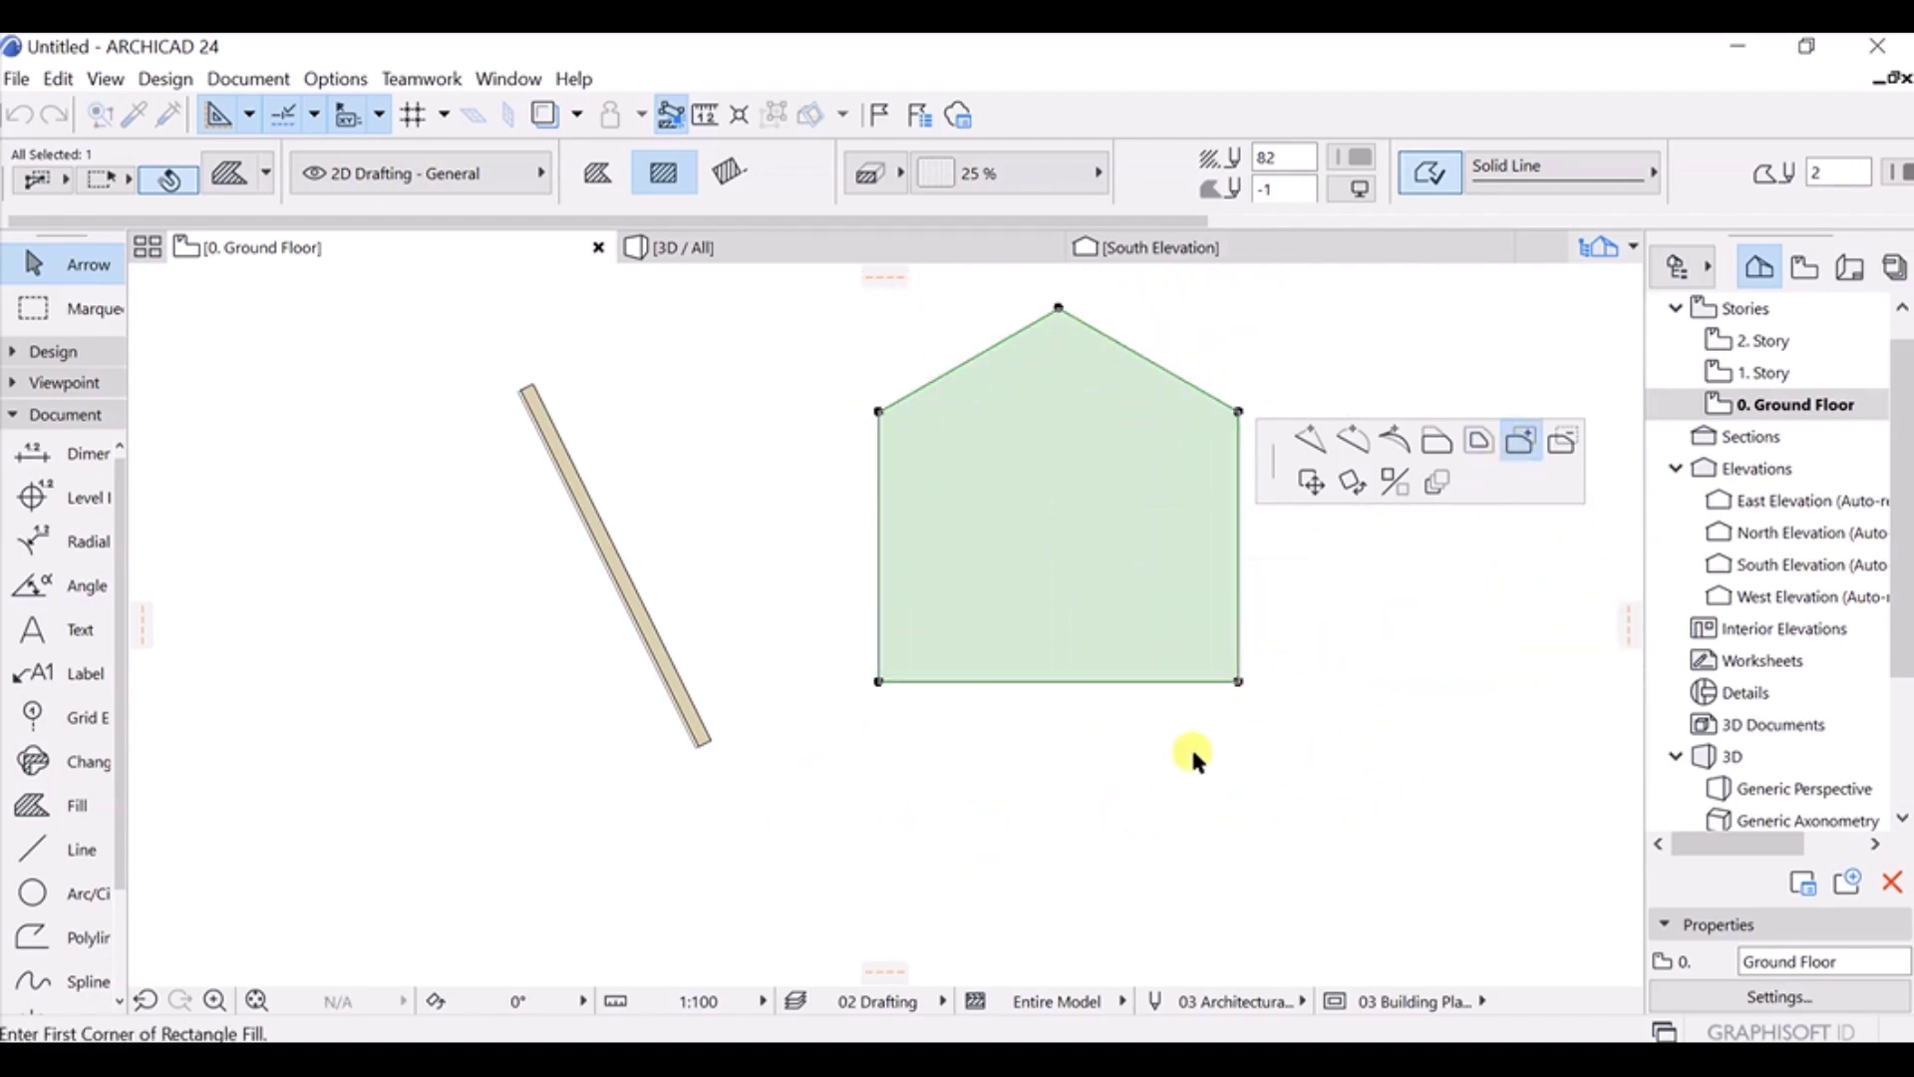
left_click(1081, 682)
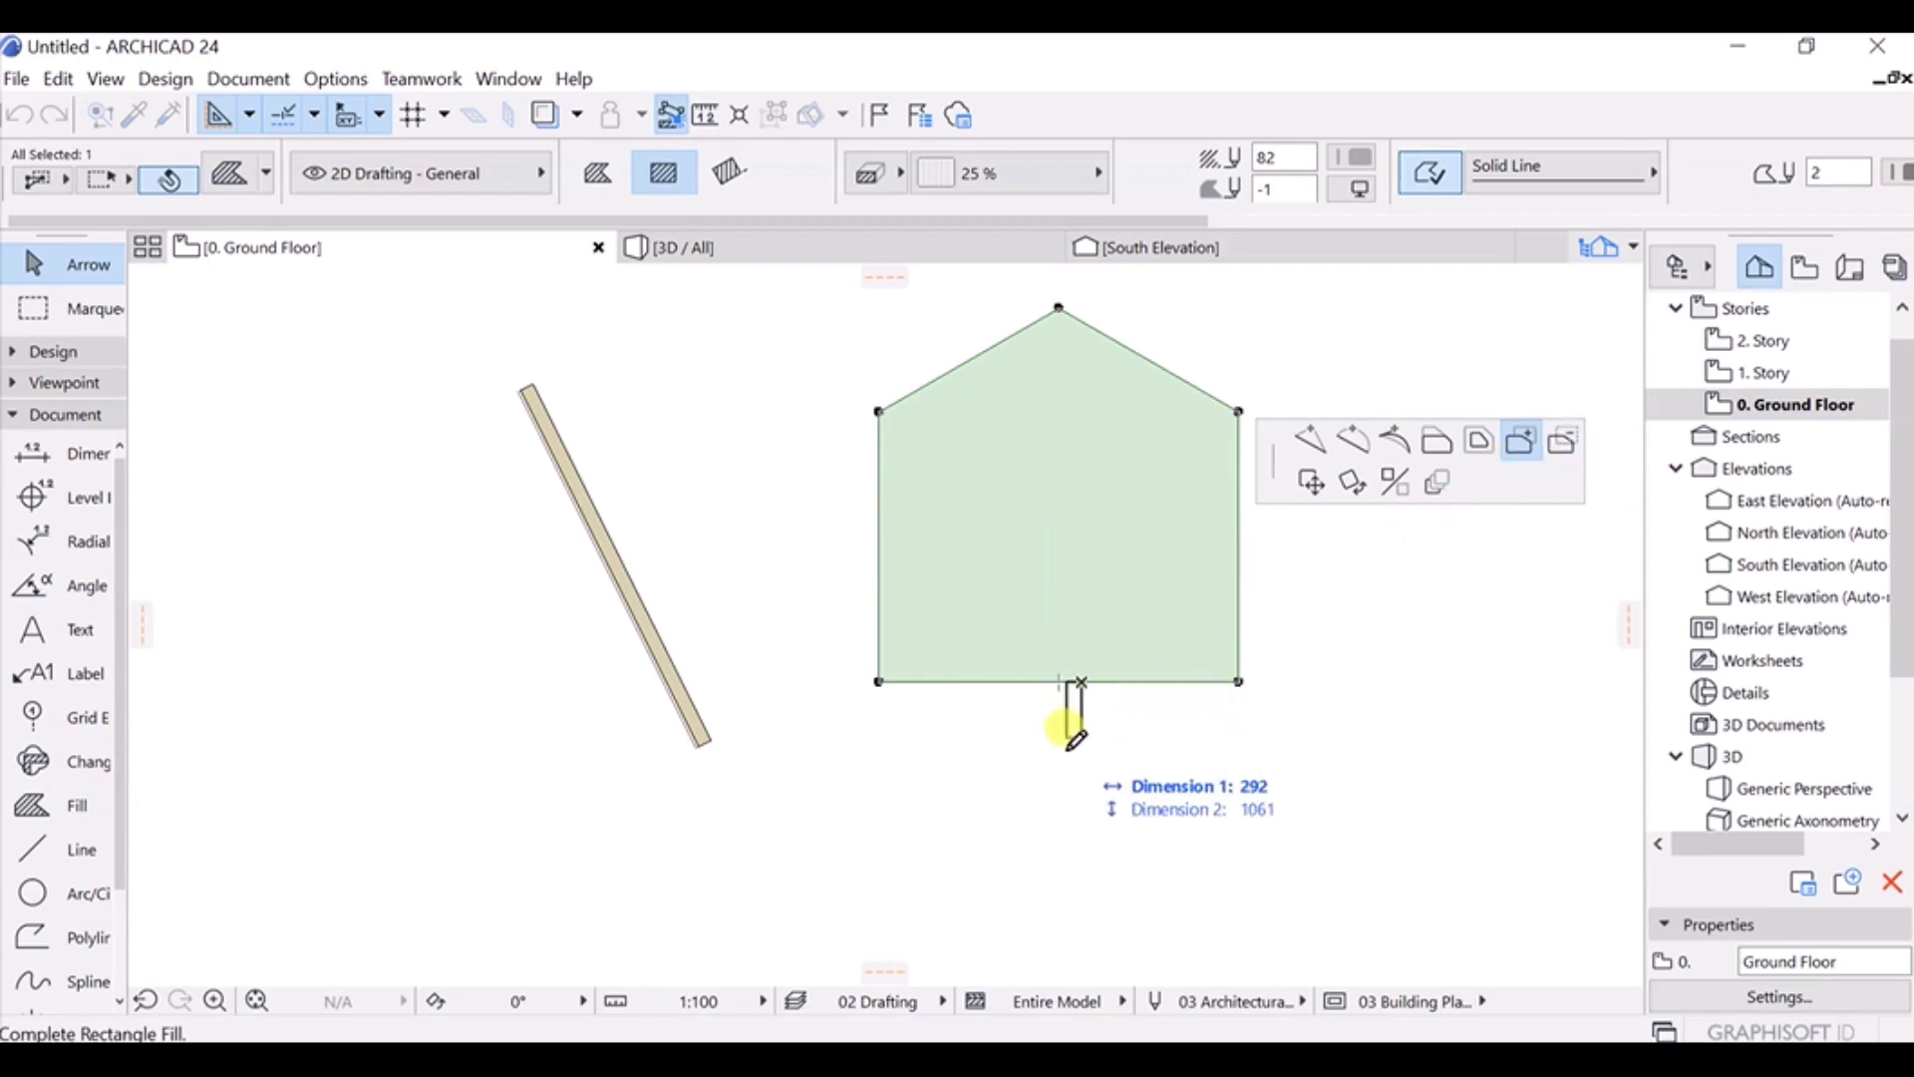
left_click(1234, 795)
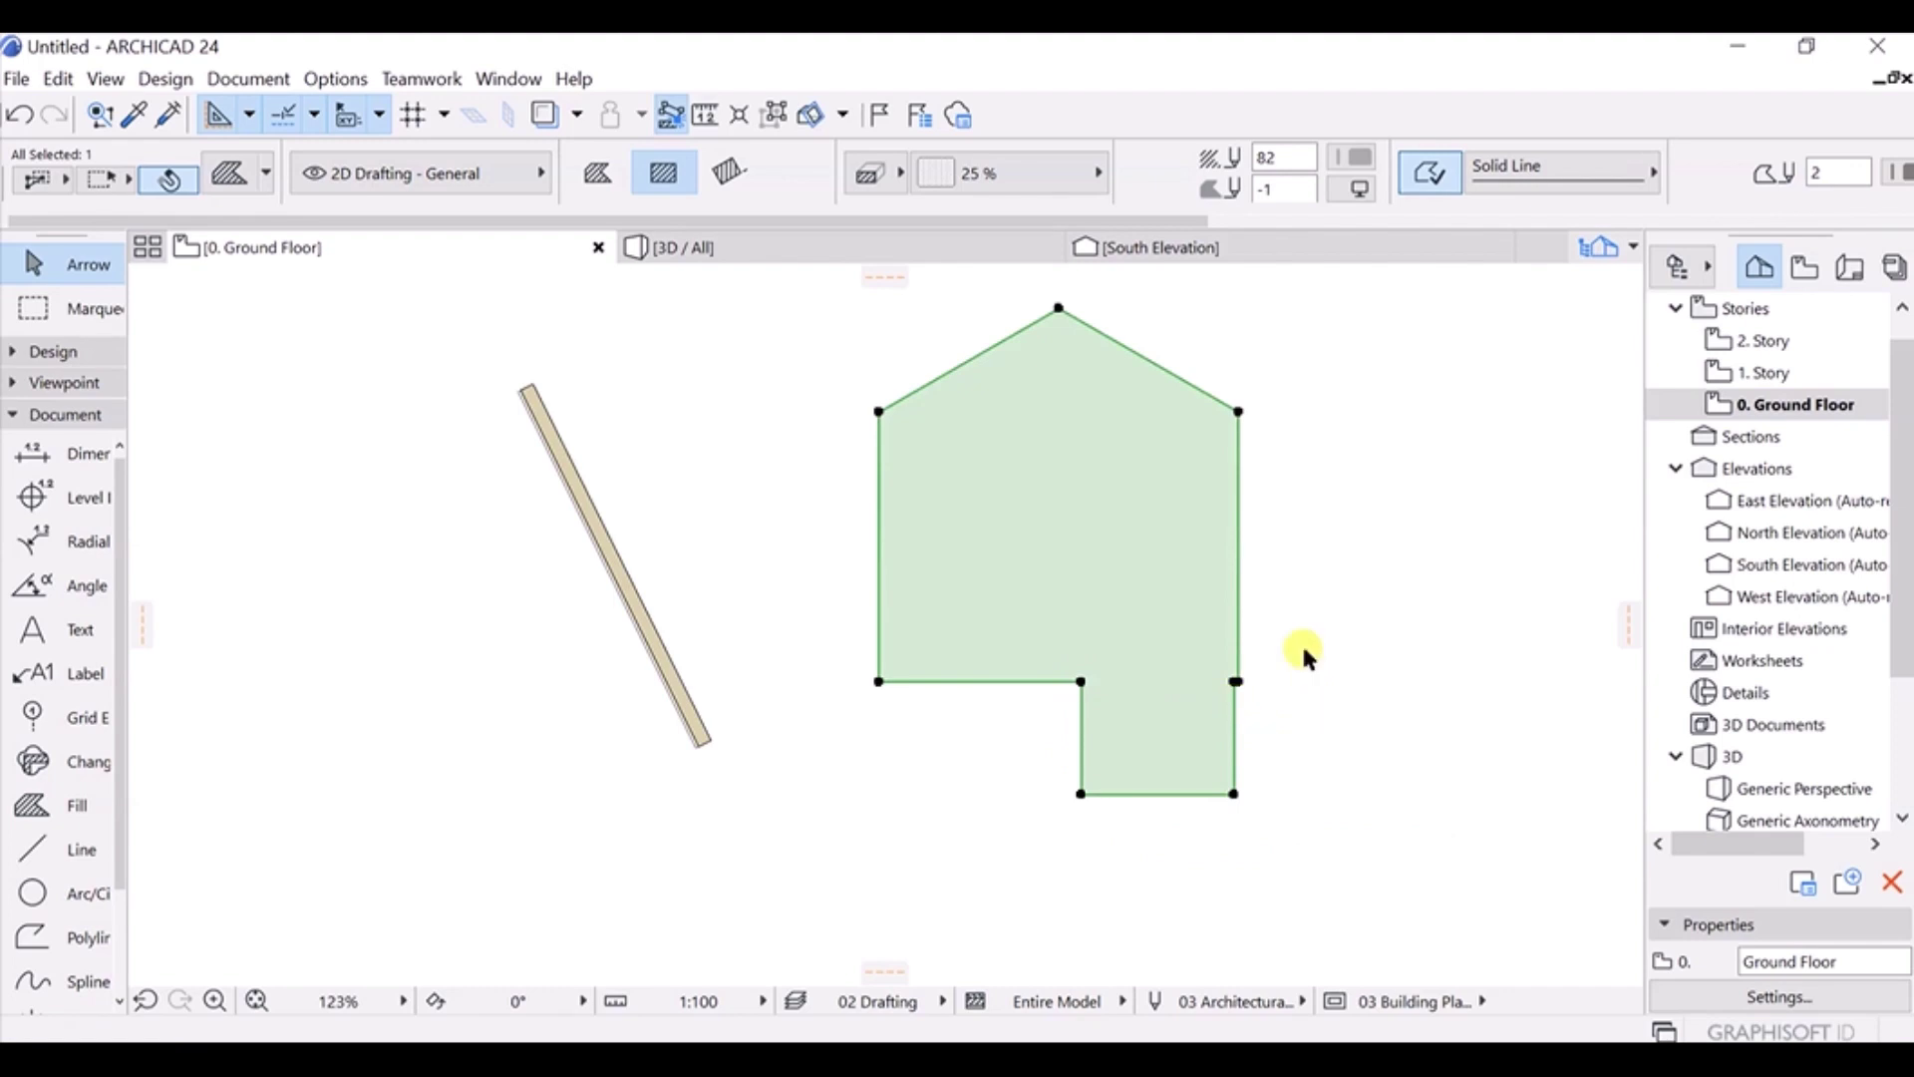
Subtract the same rectangle from the fill to restore the house outline, then start moving it.
left_click(1160, 794)
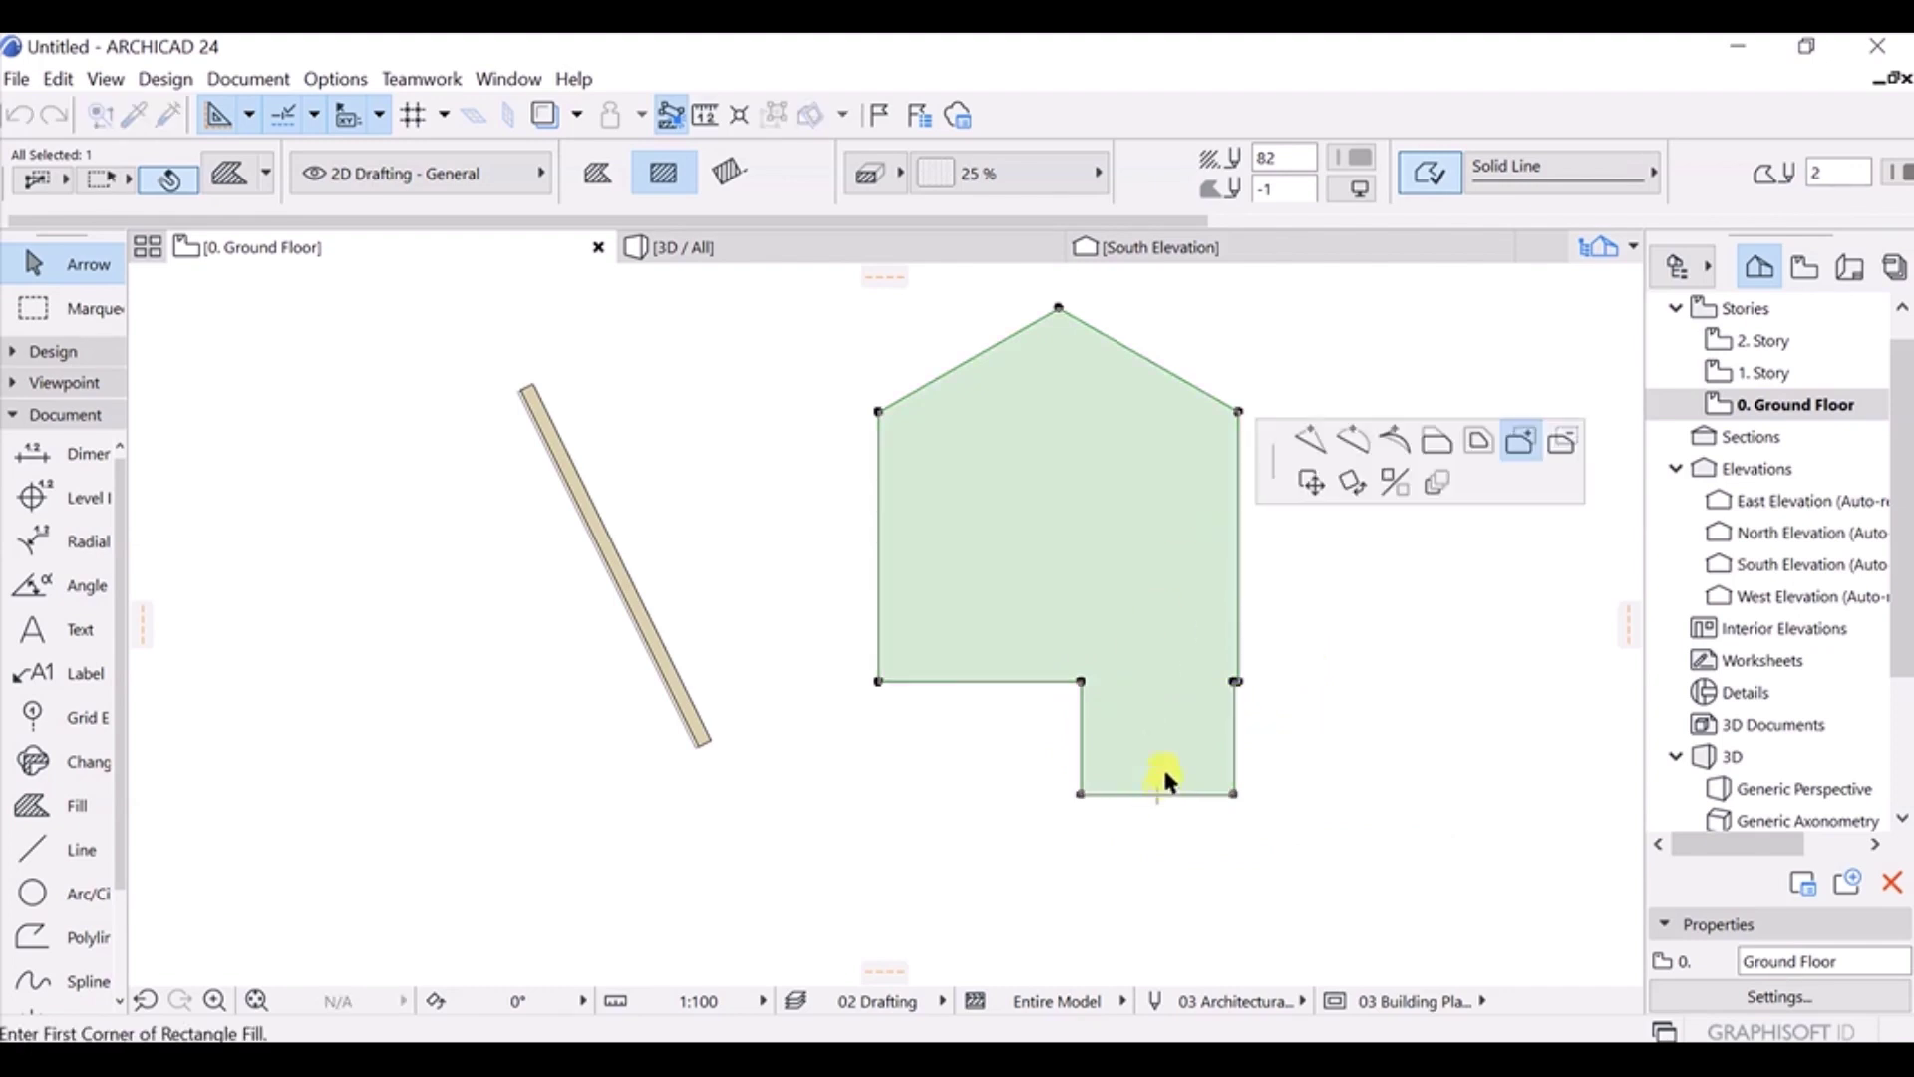
left_click(1565, 438)
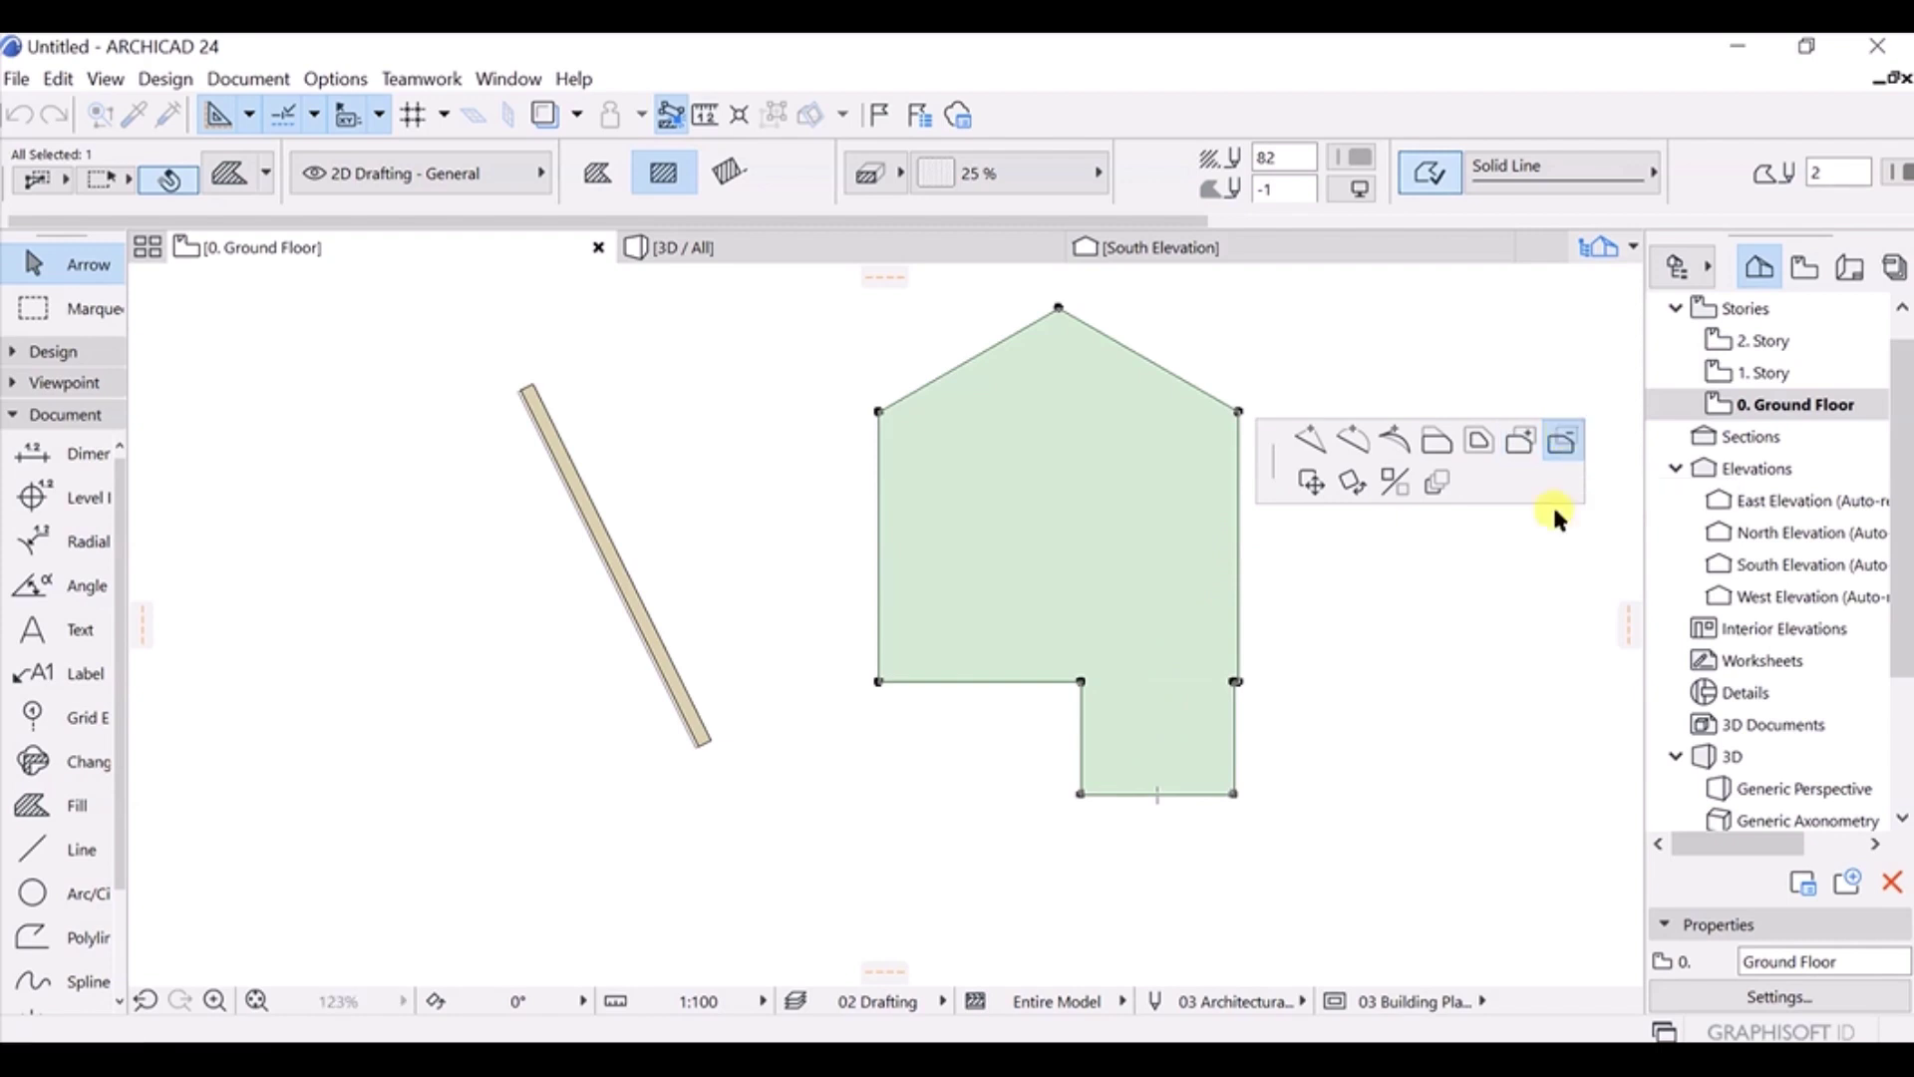
left_click(1233, 796)
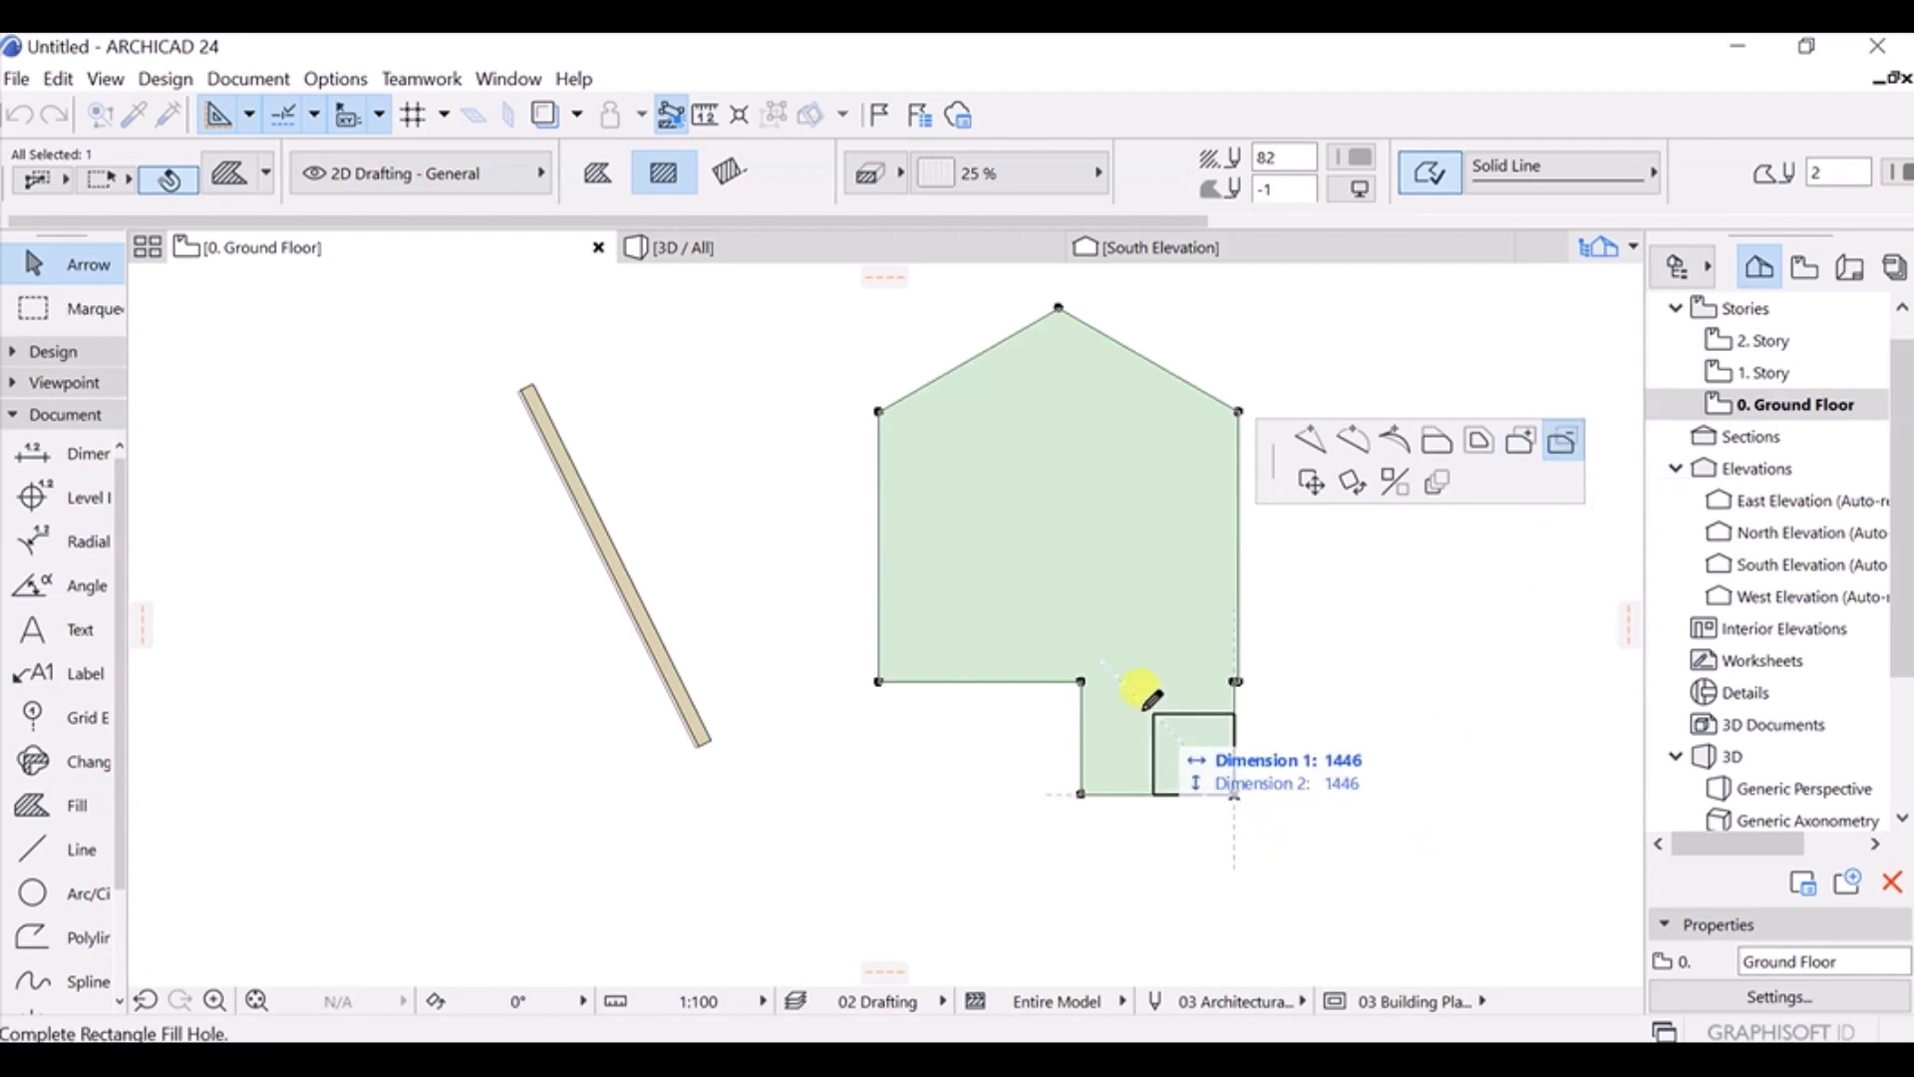
left_click(1084, 680)
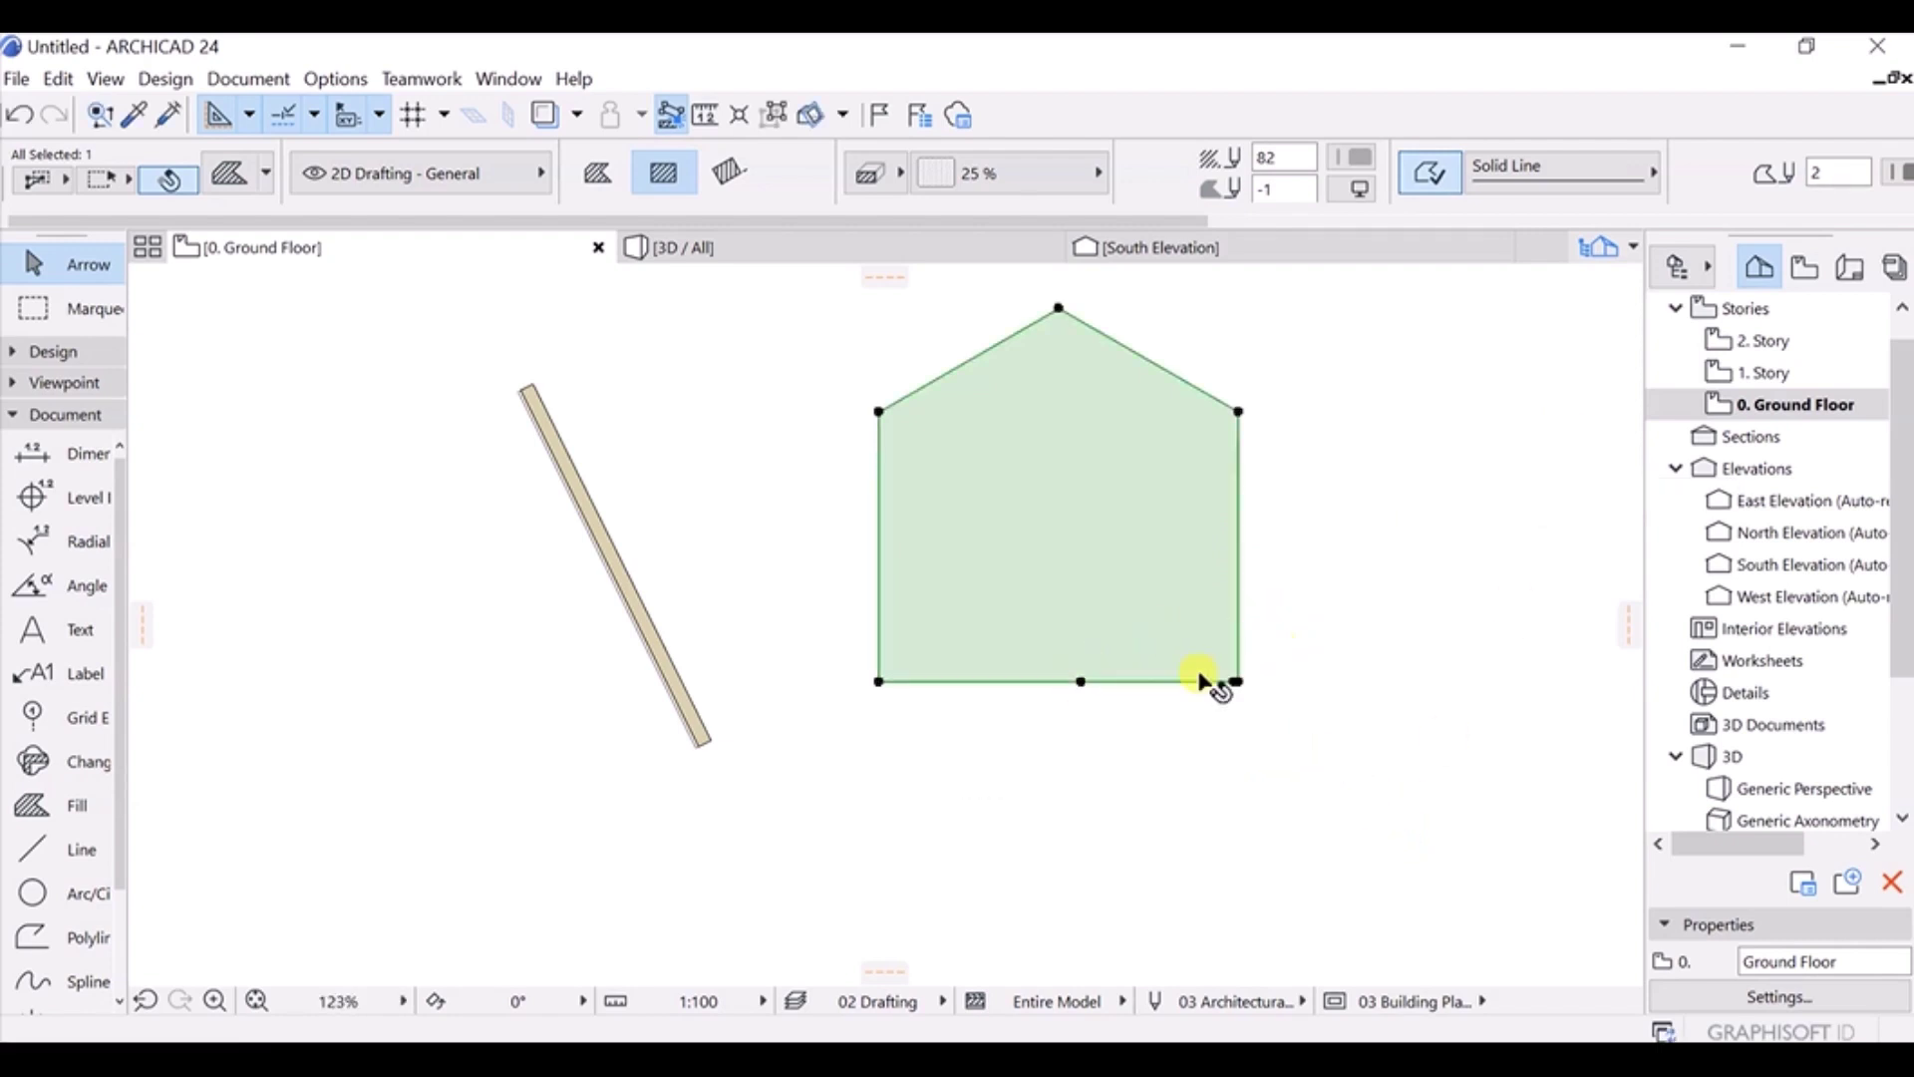
left_click(1157, 682)
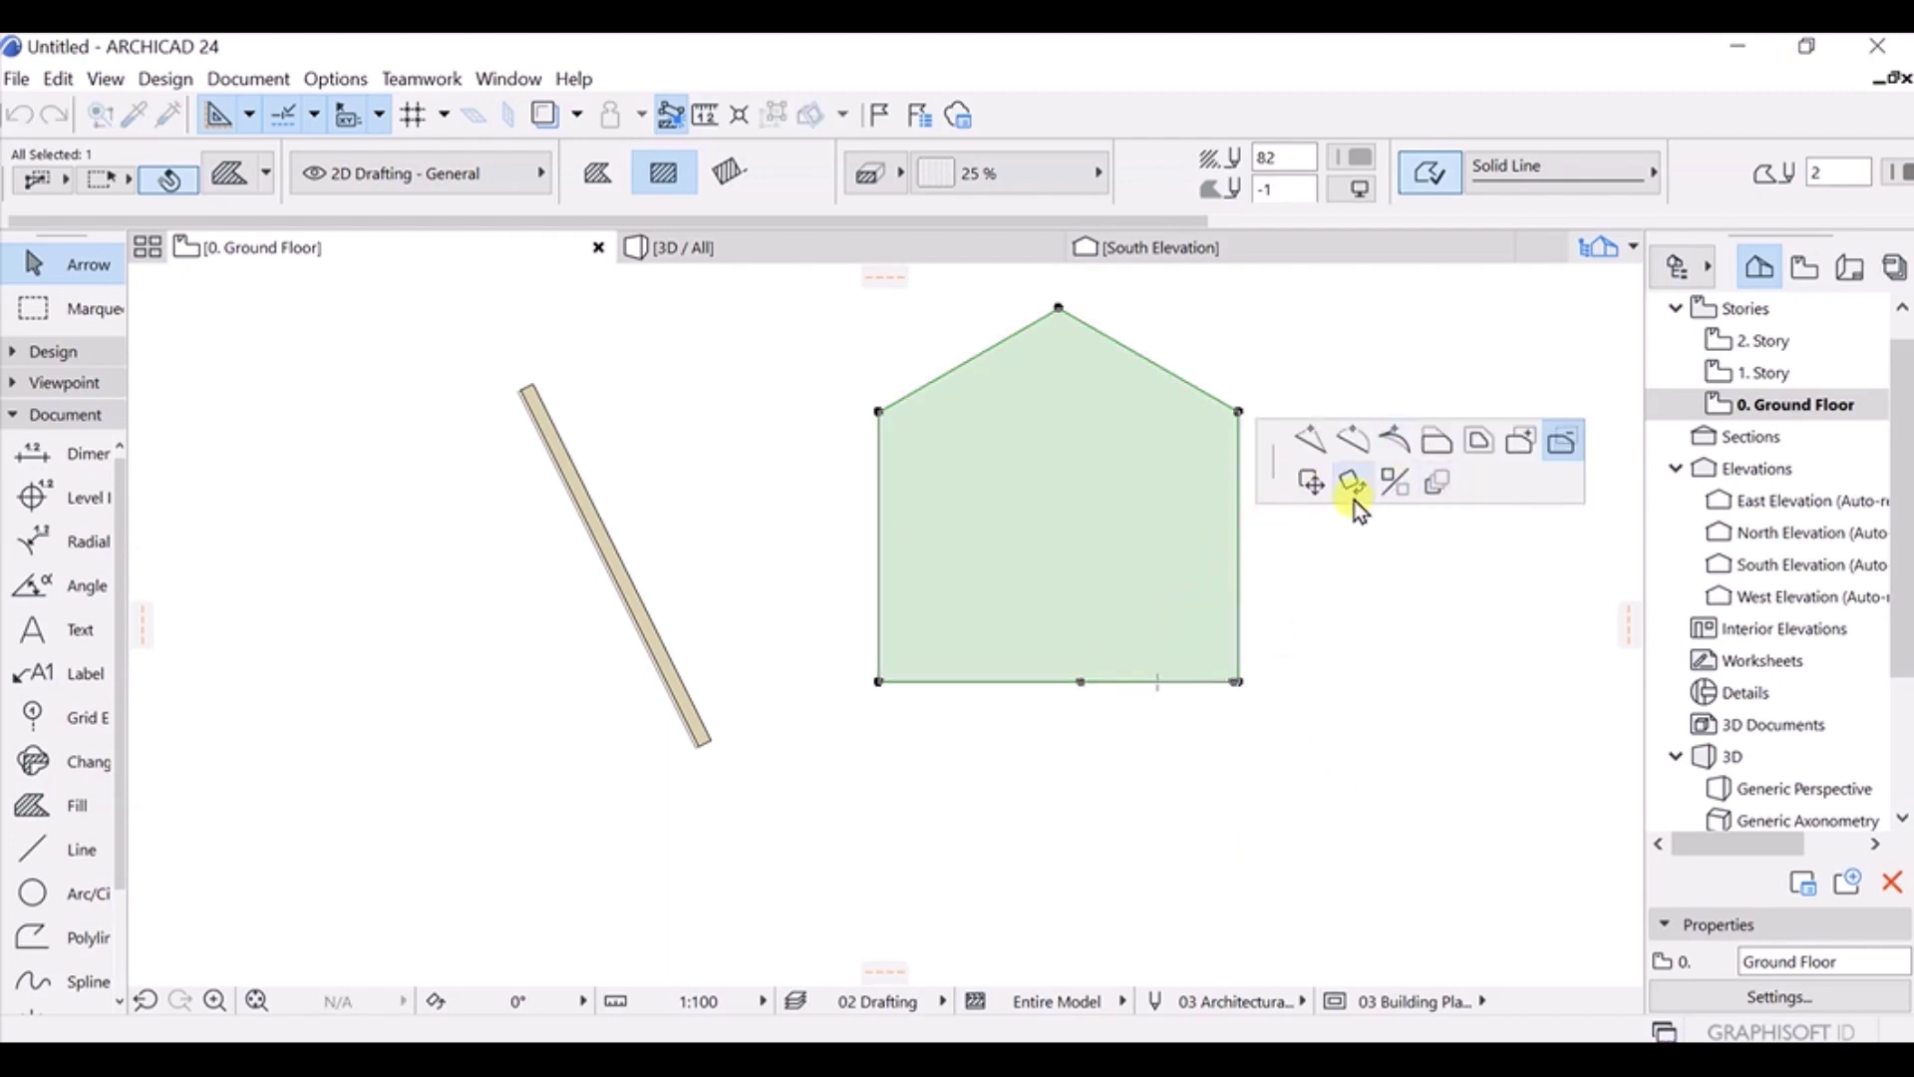
left_click(1310, 482)
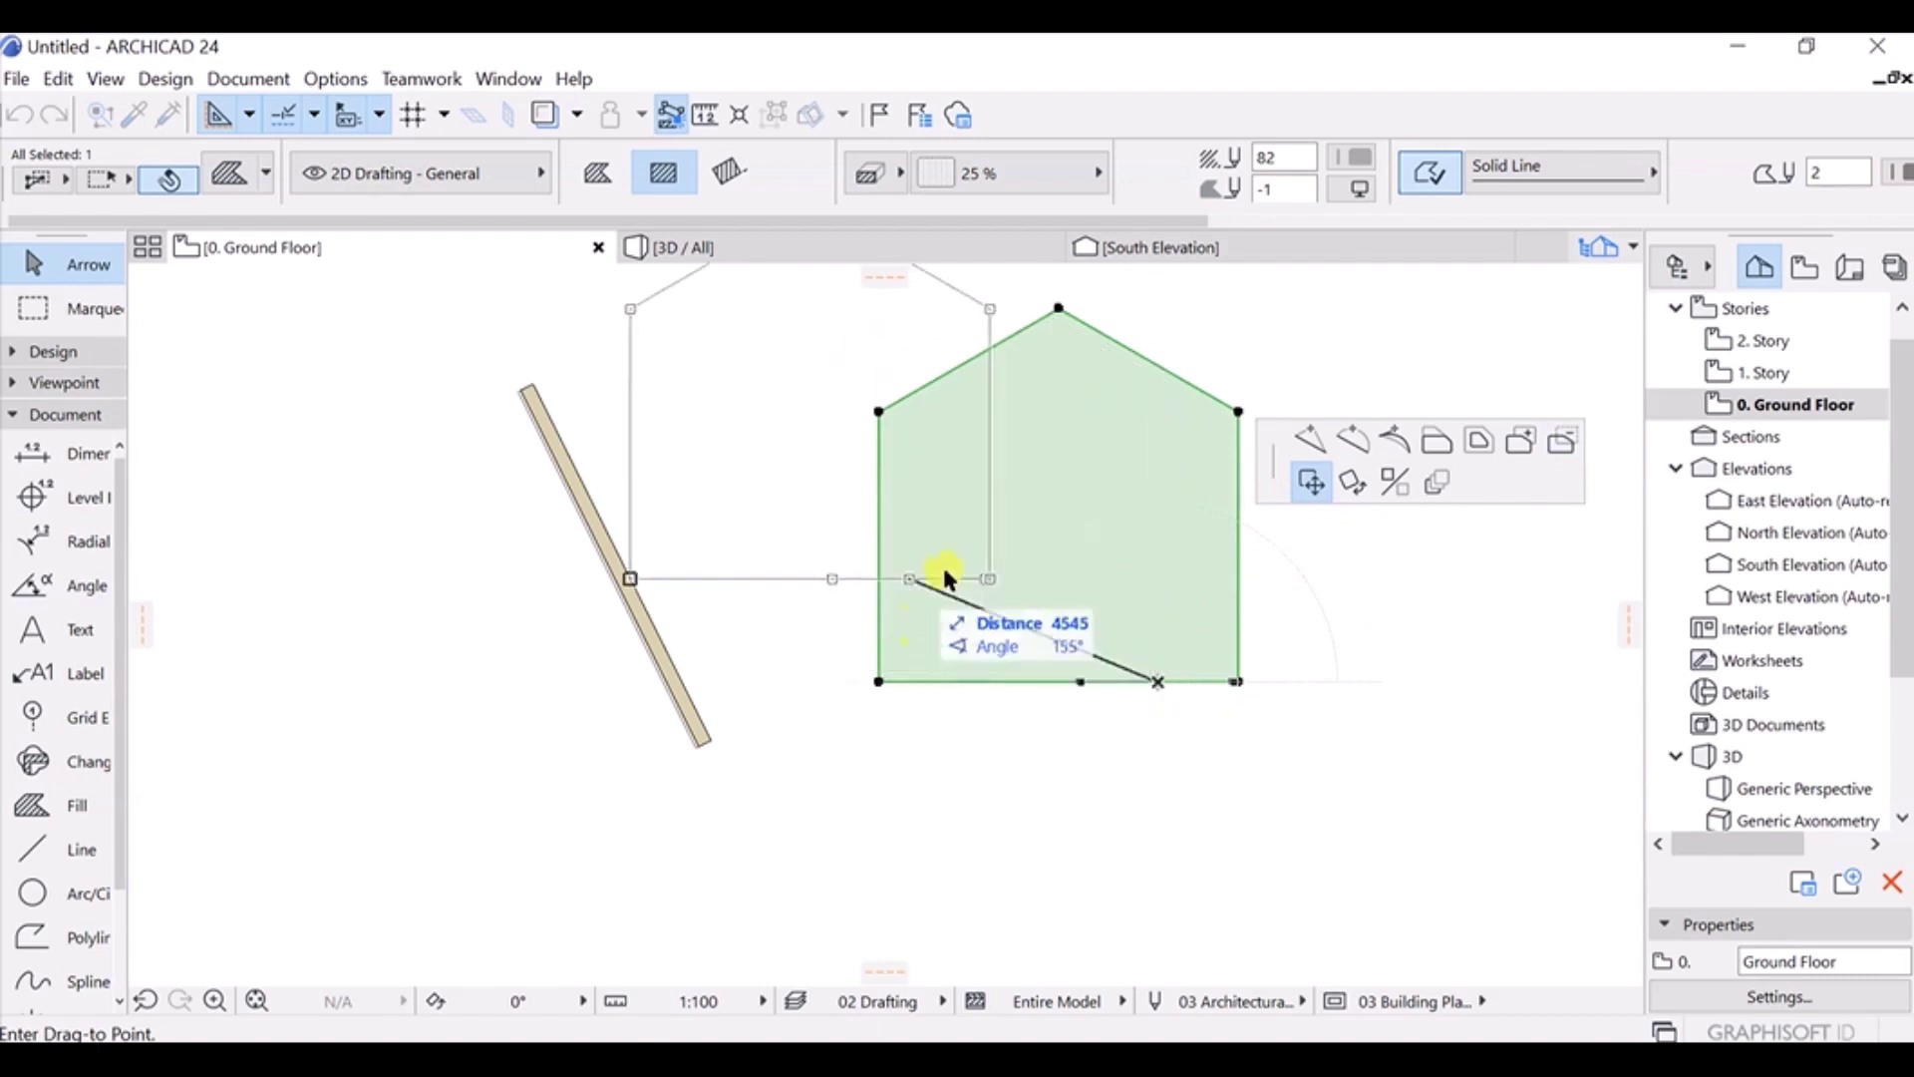
left_click(1351, 482)
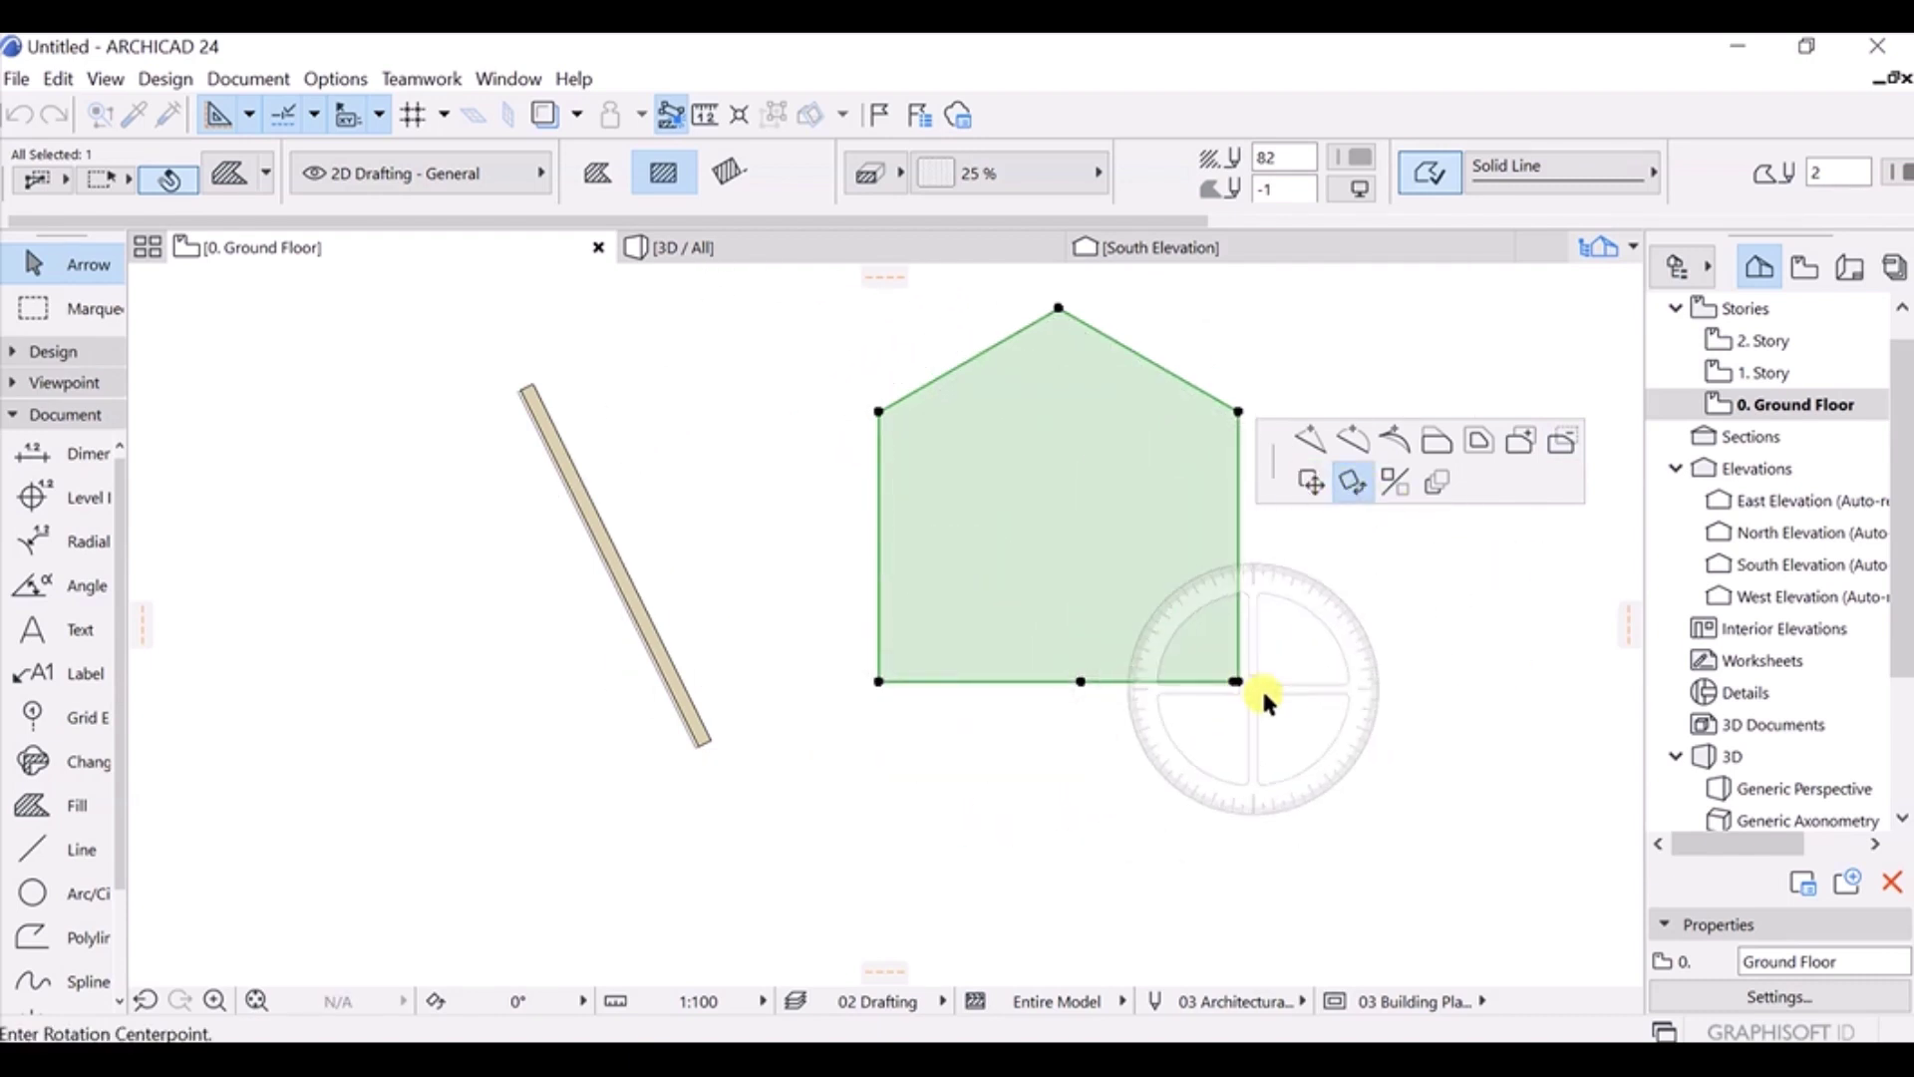
left_click(1234, 682)
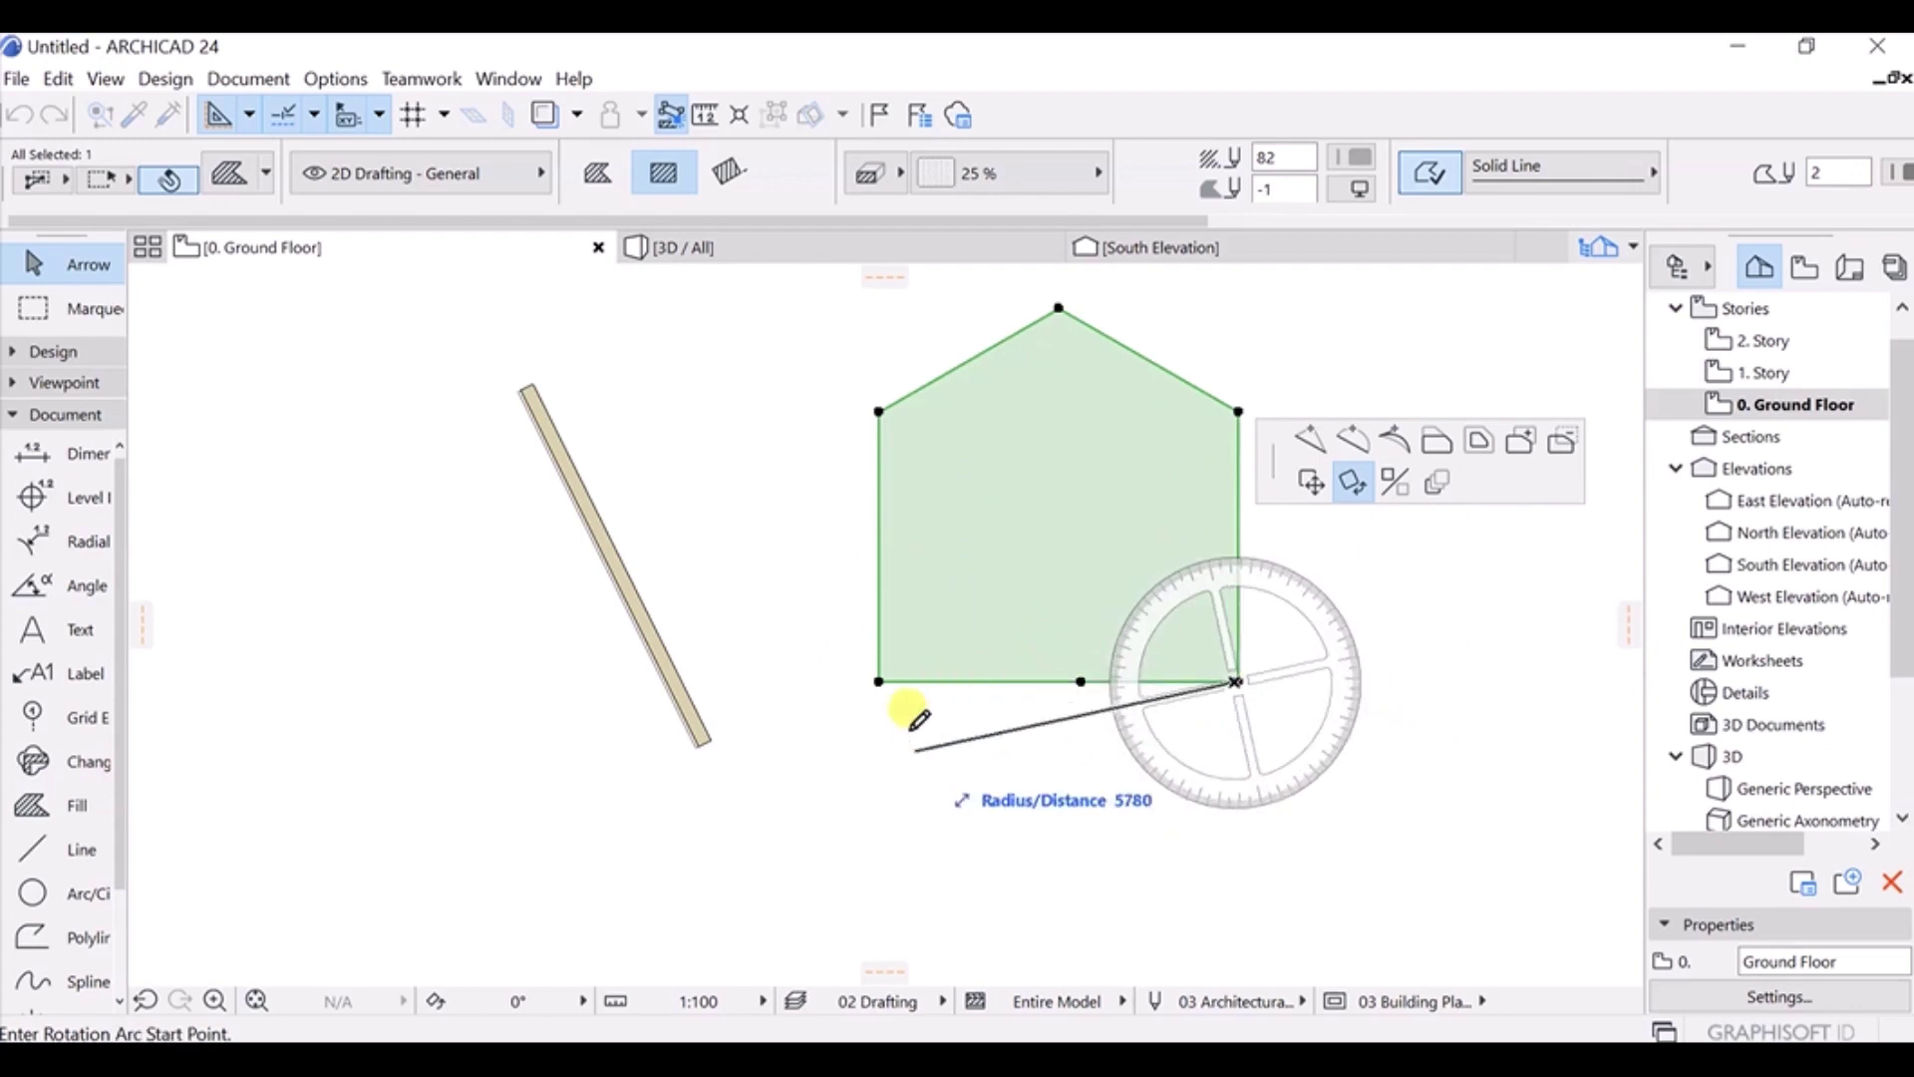
left_click(879, 681)
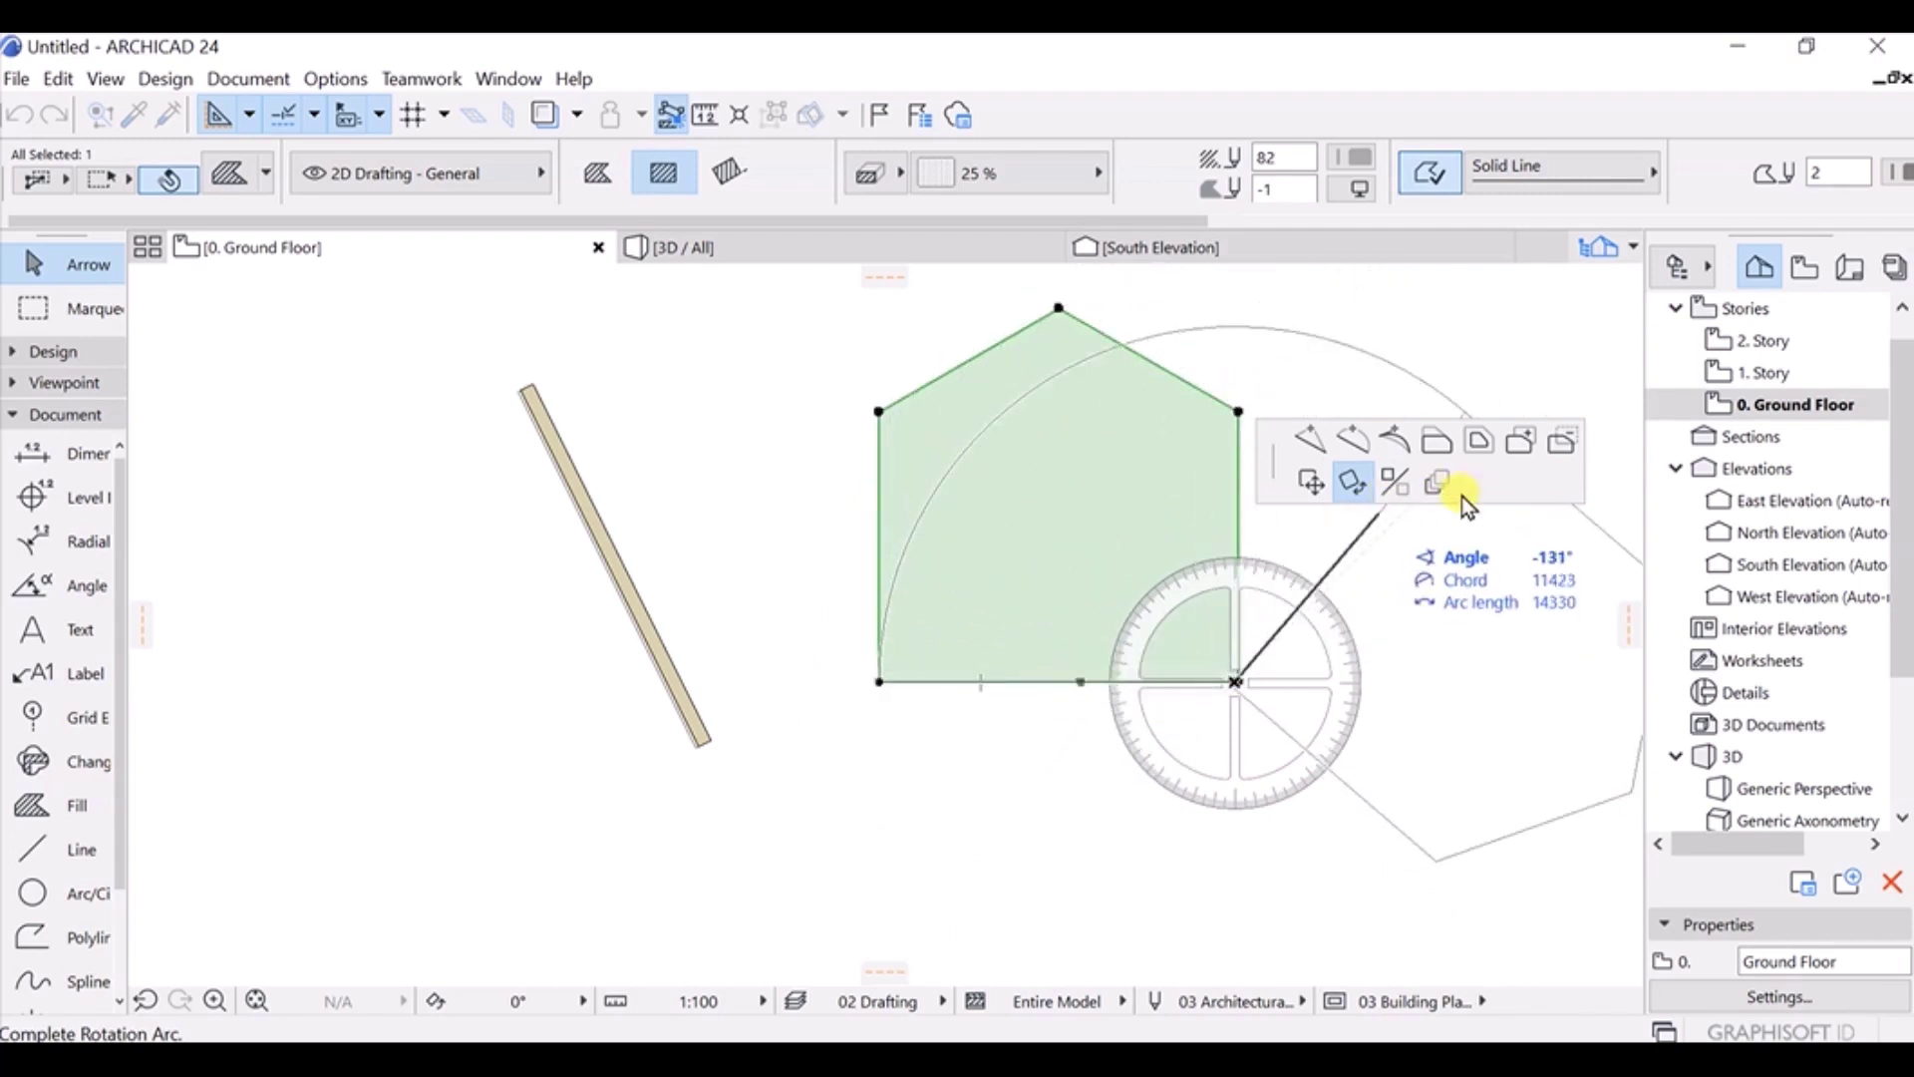
left_click(1394, 483)
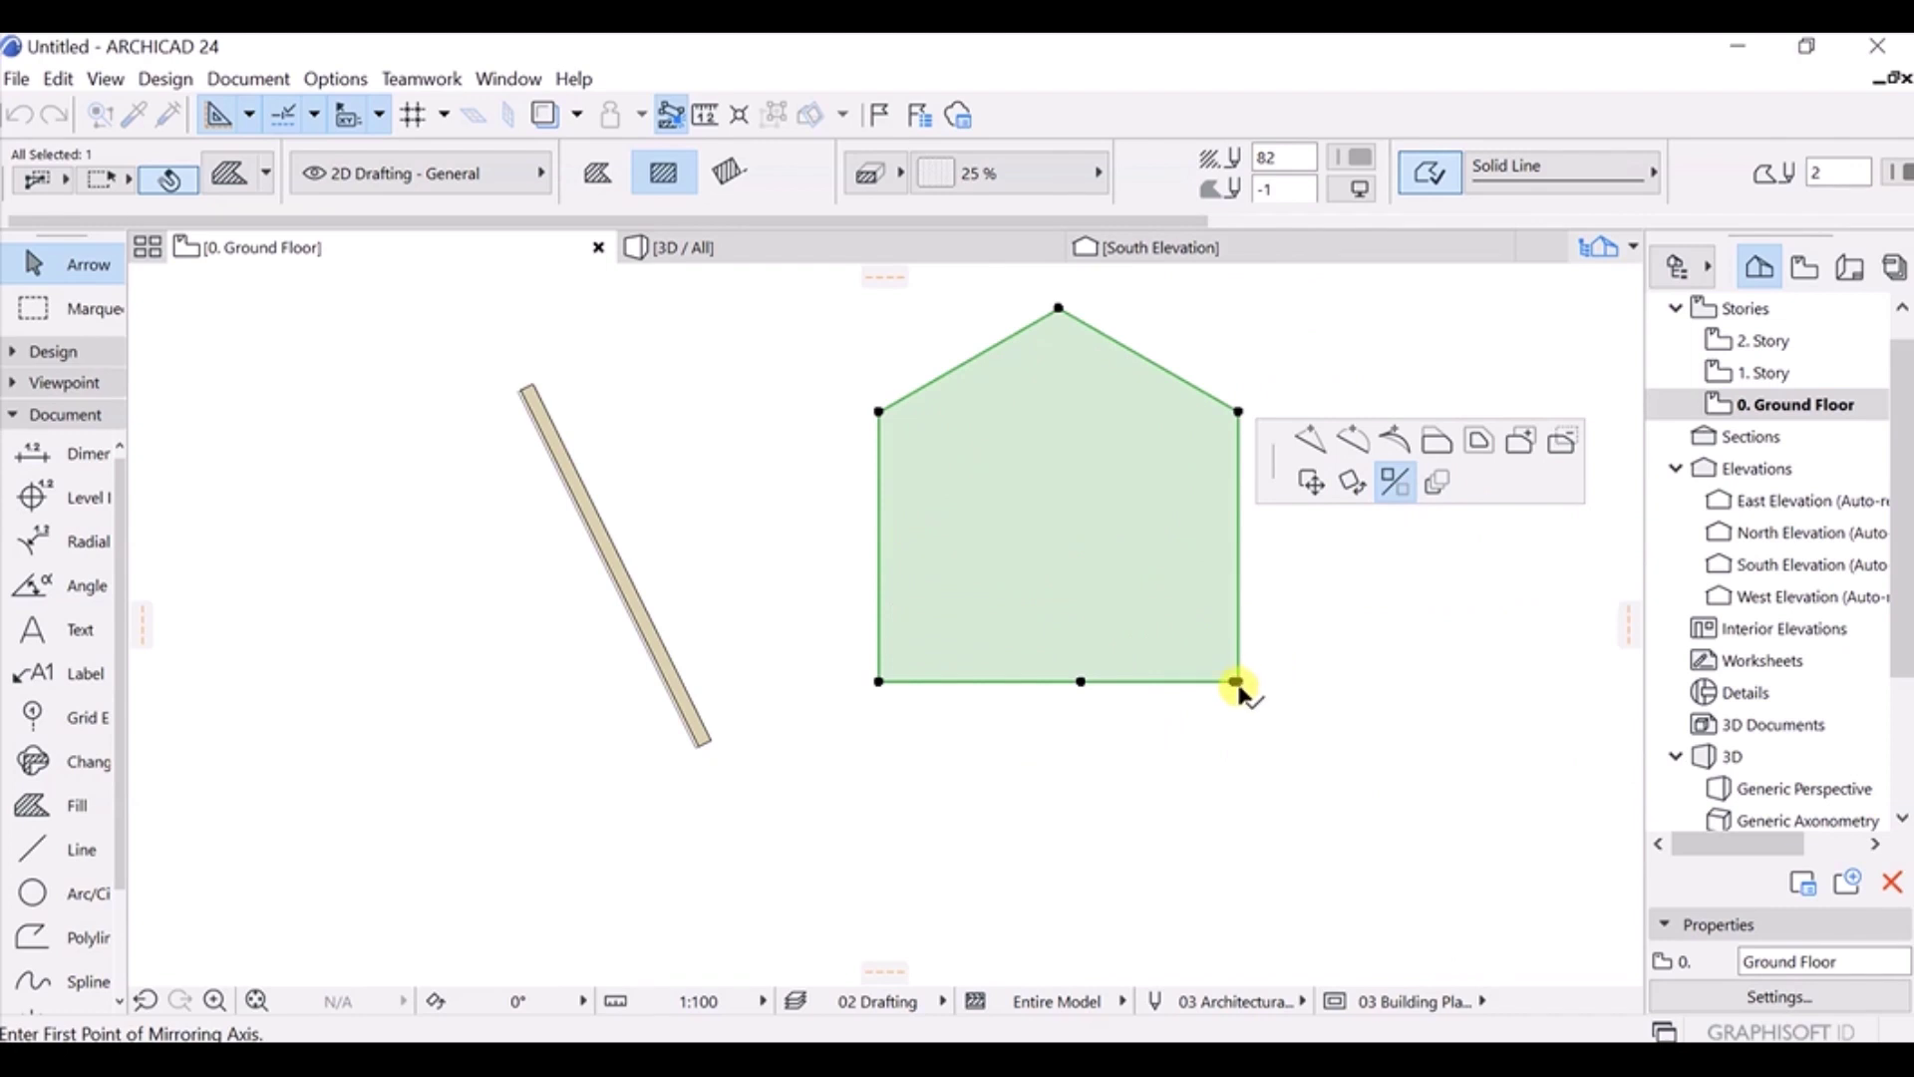
left_click(1323, 645)
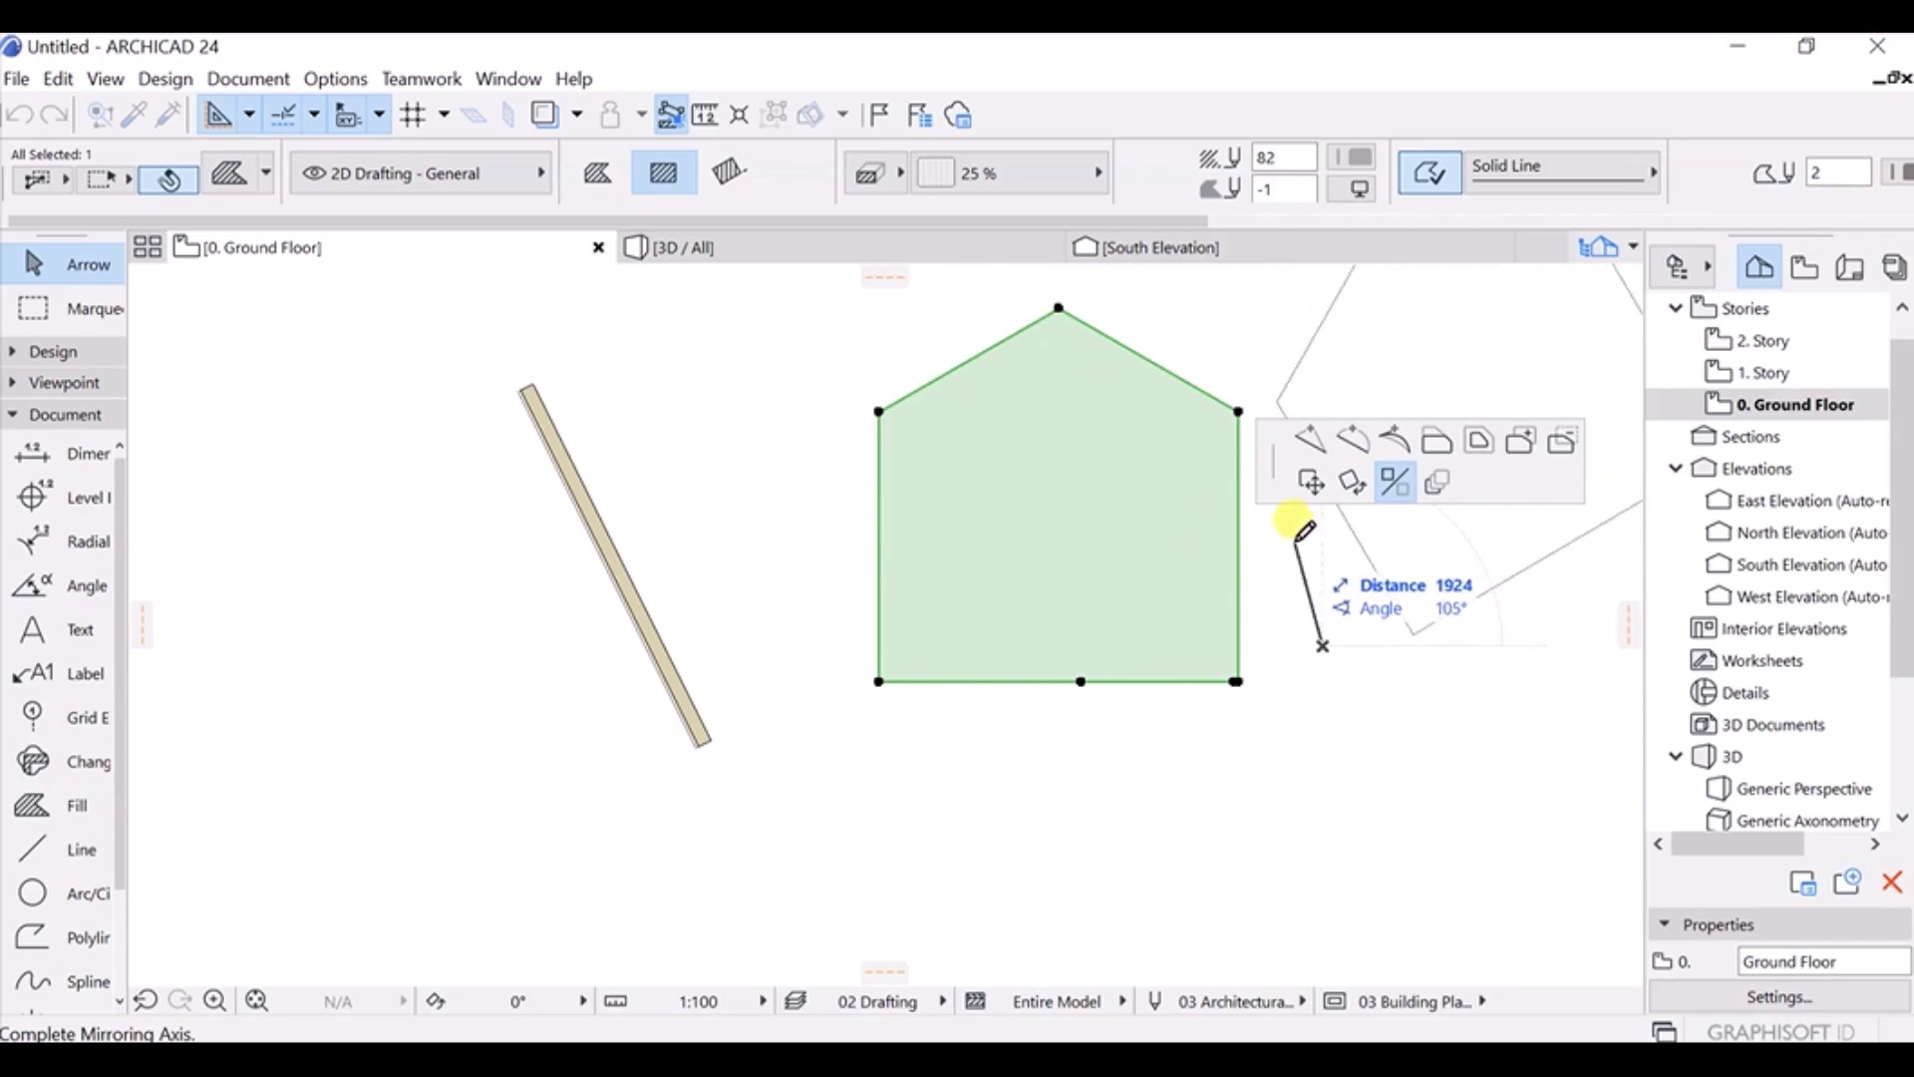
key("Escape")
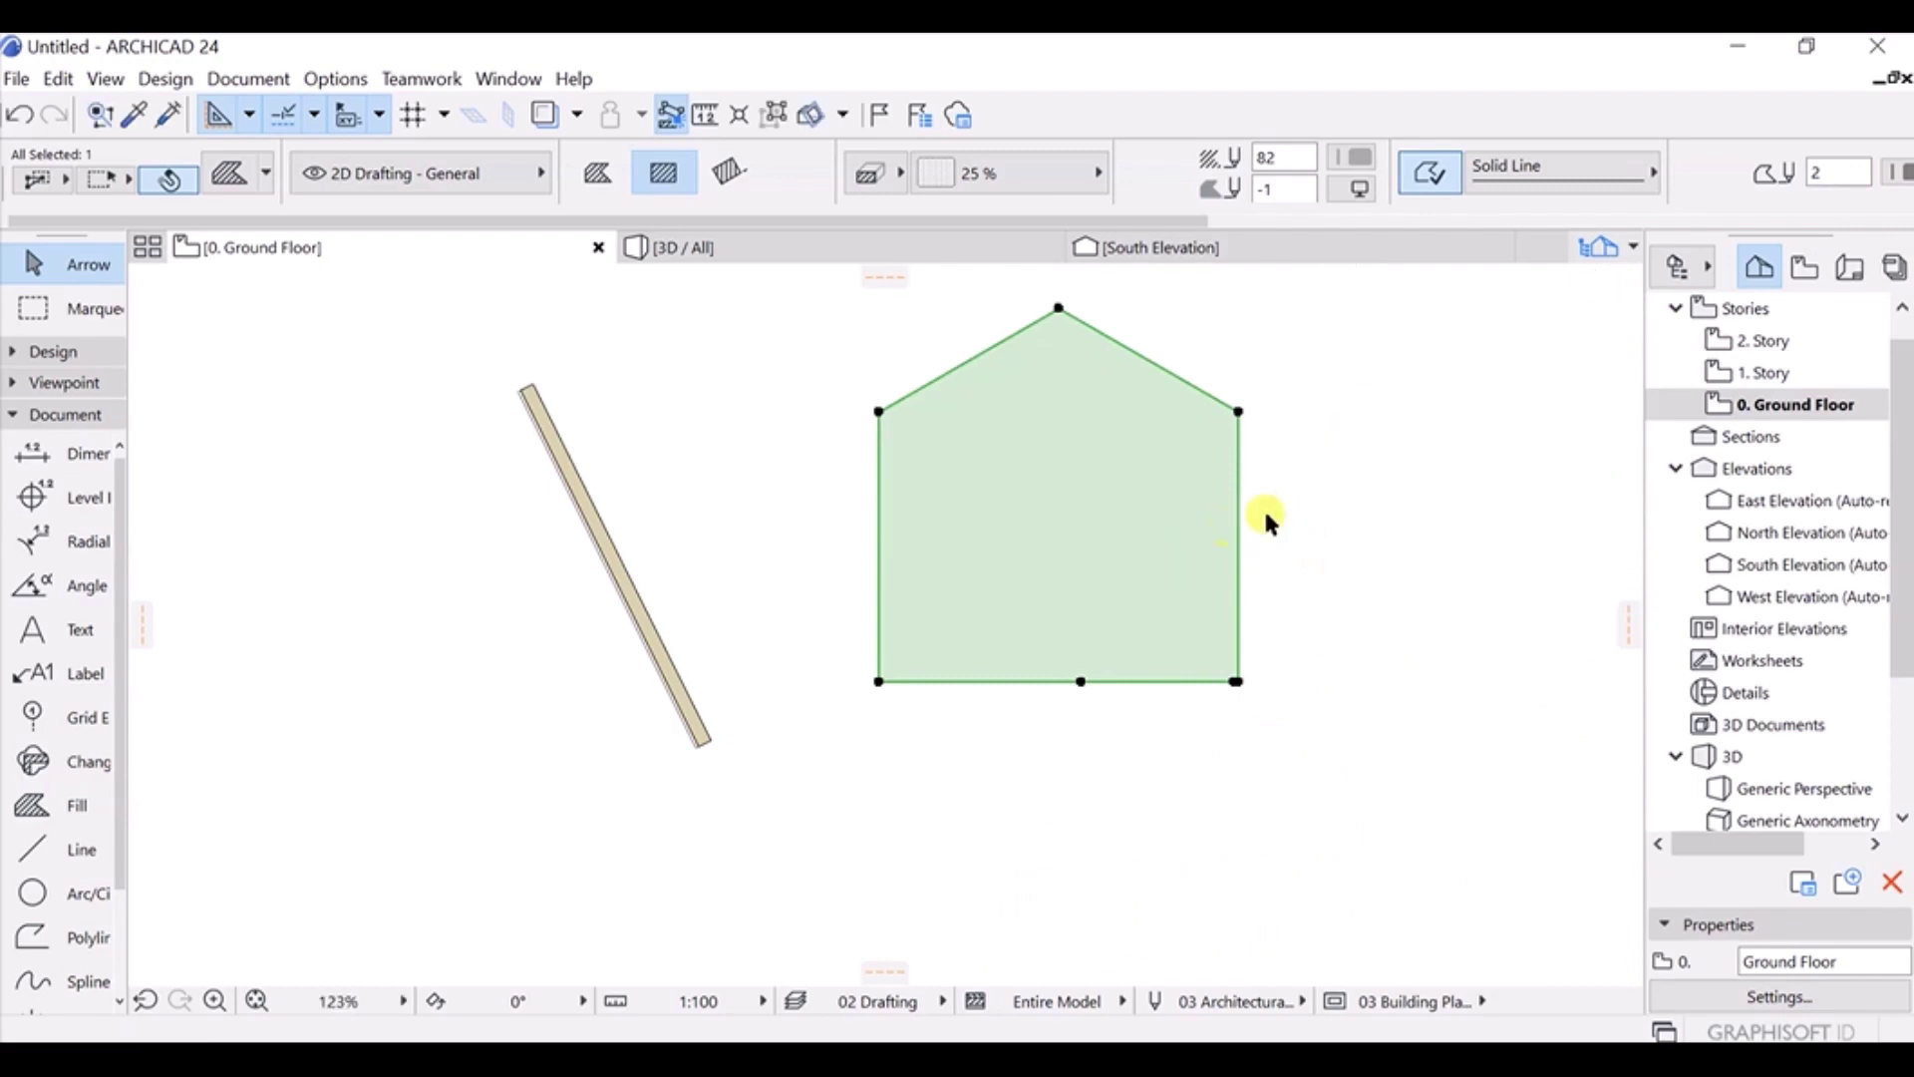
middle_click_drag(1268, 516, 1276, 526)
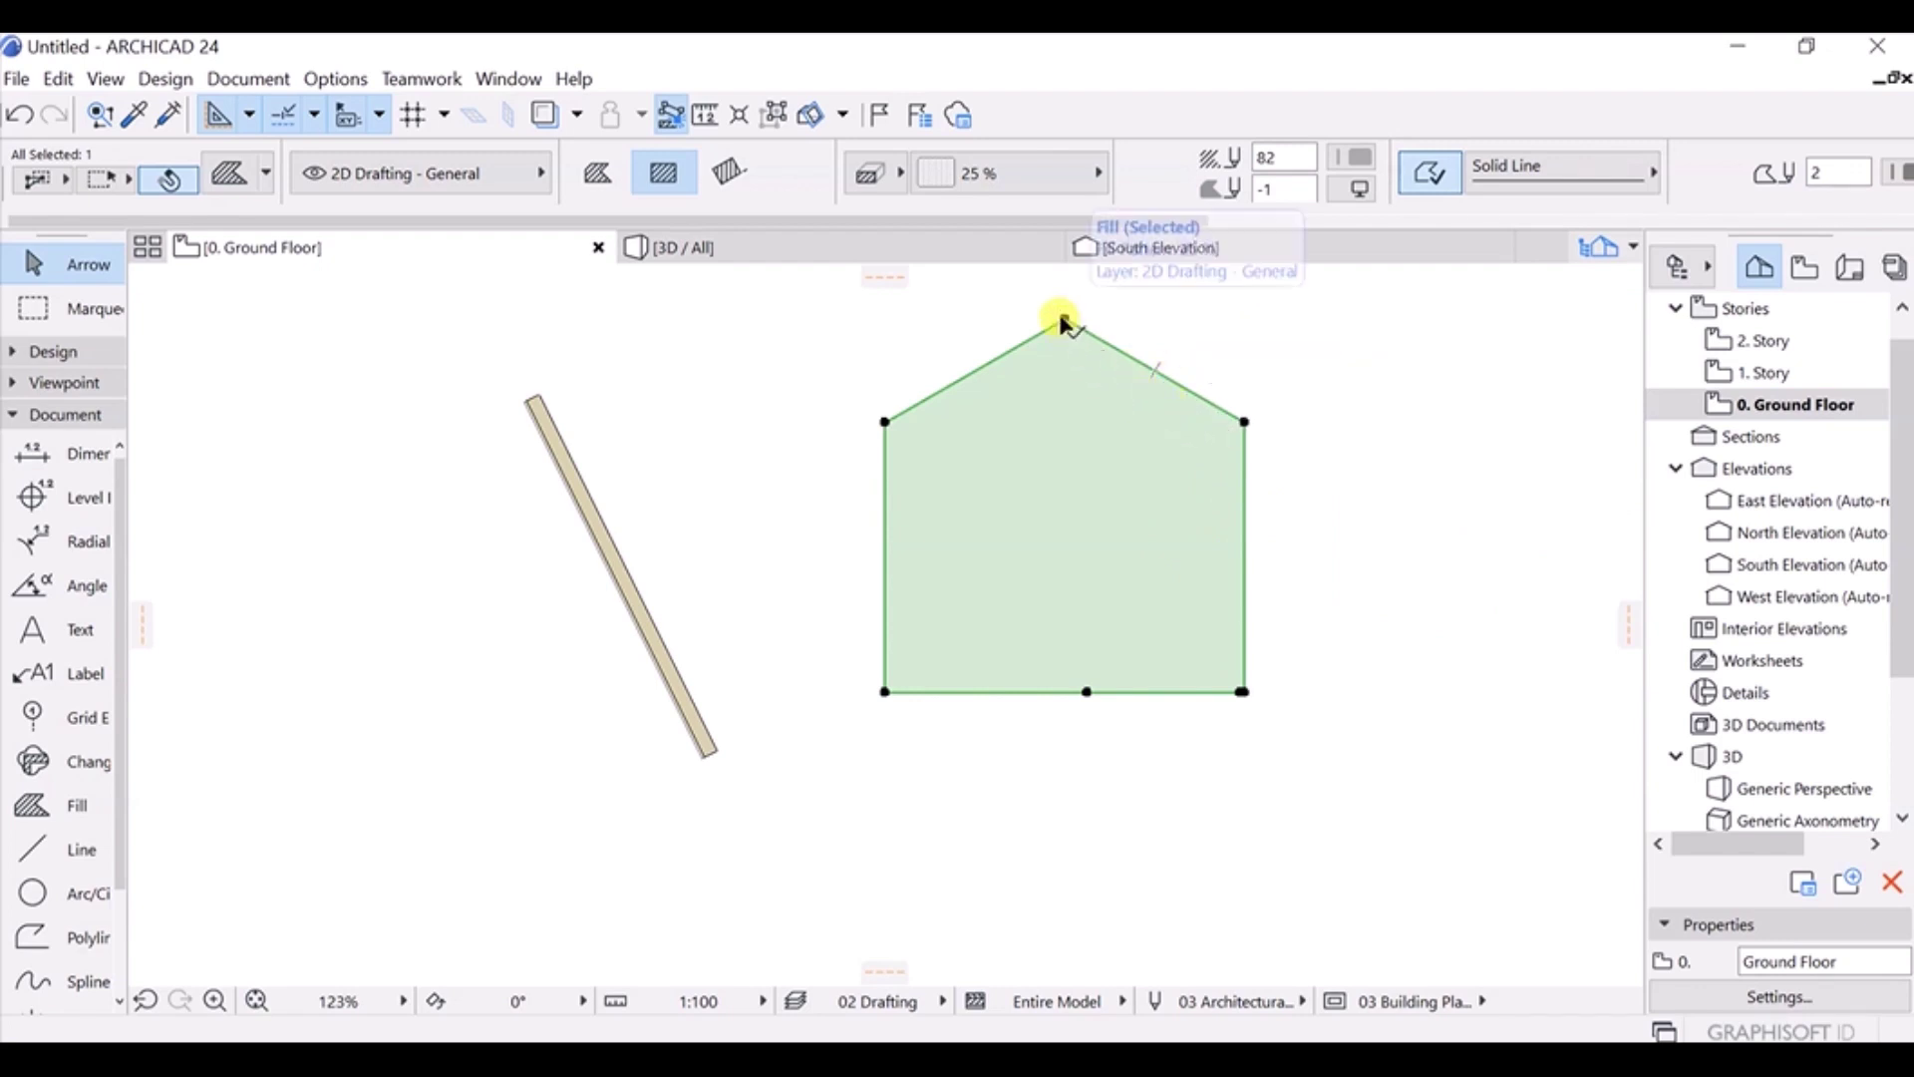
left_click(1244, 424)
left_click(1395, 482)
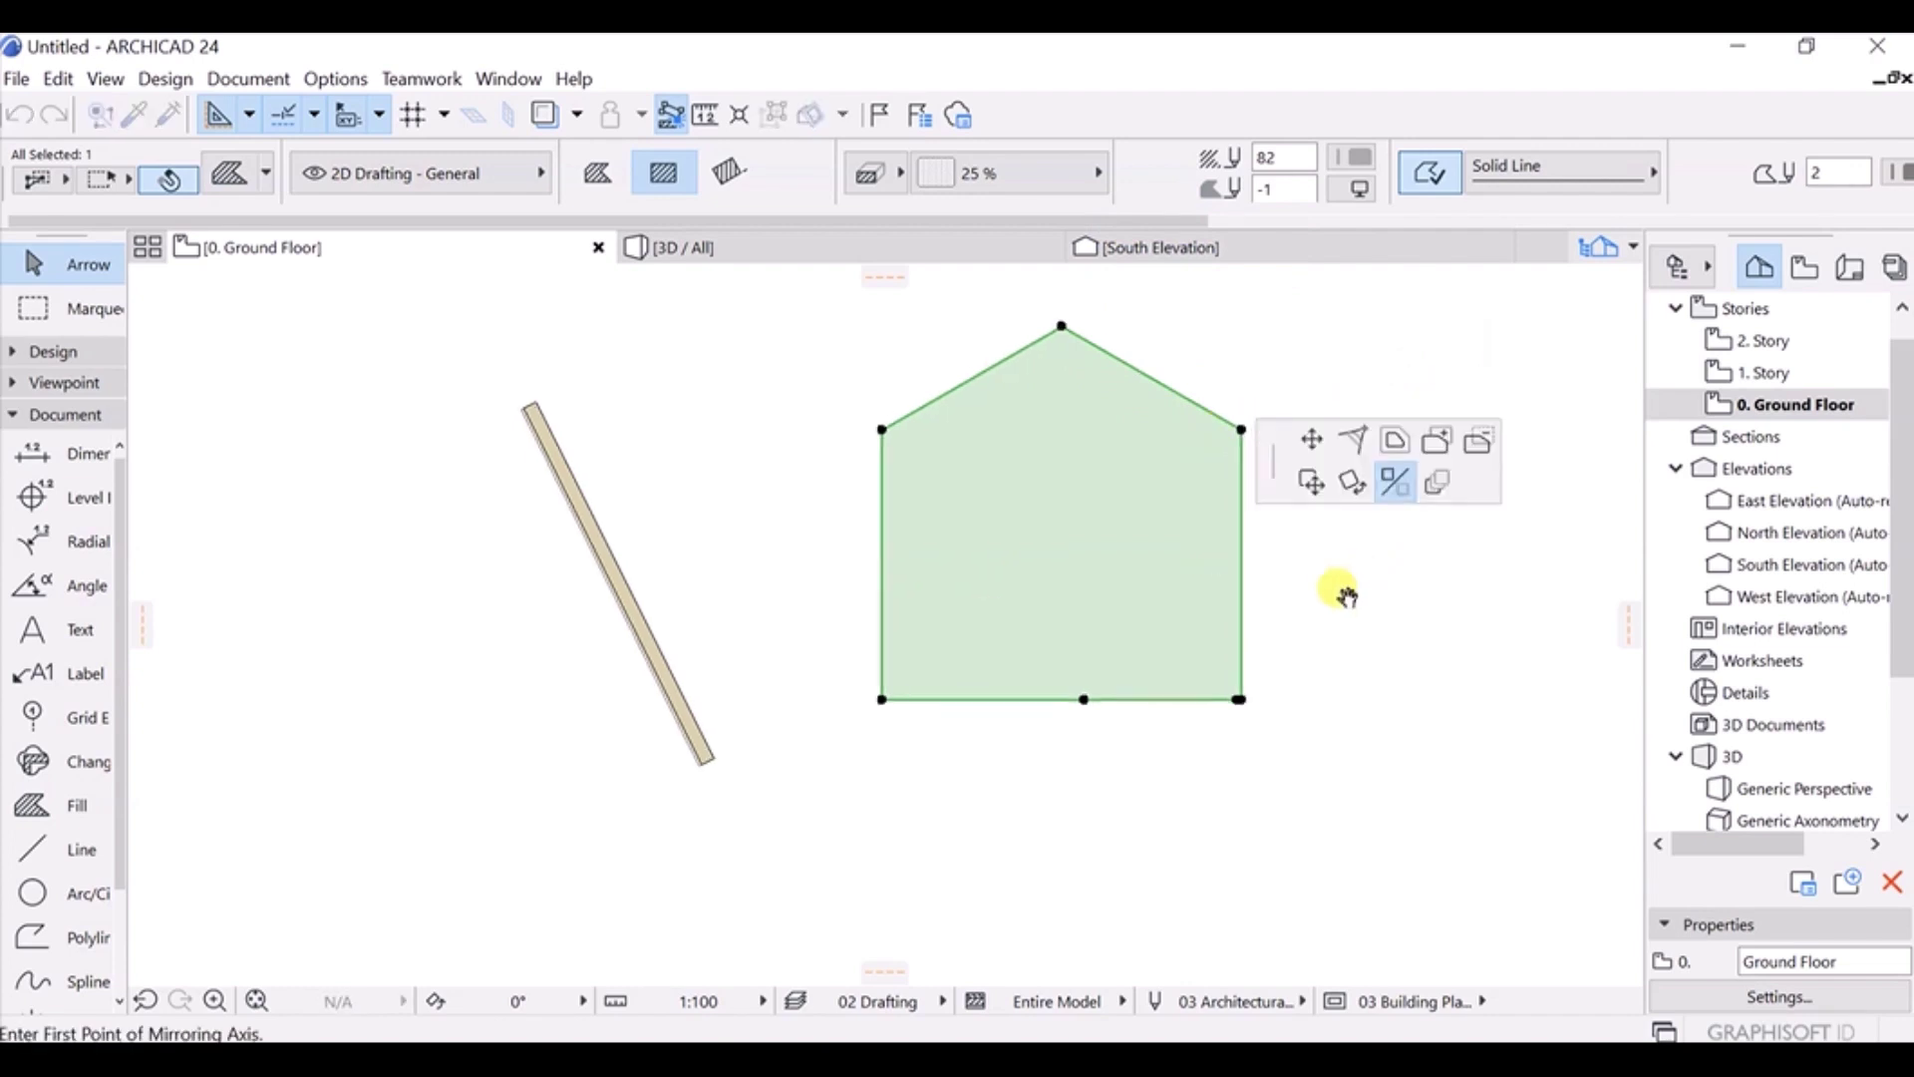
middle_click_drag(1337, 589, 1224, 653)
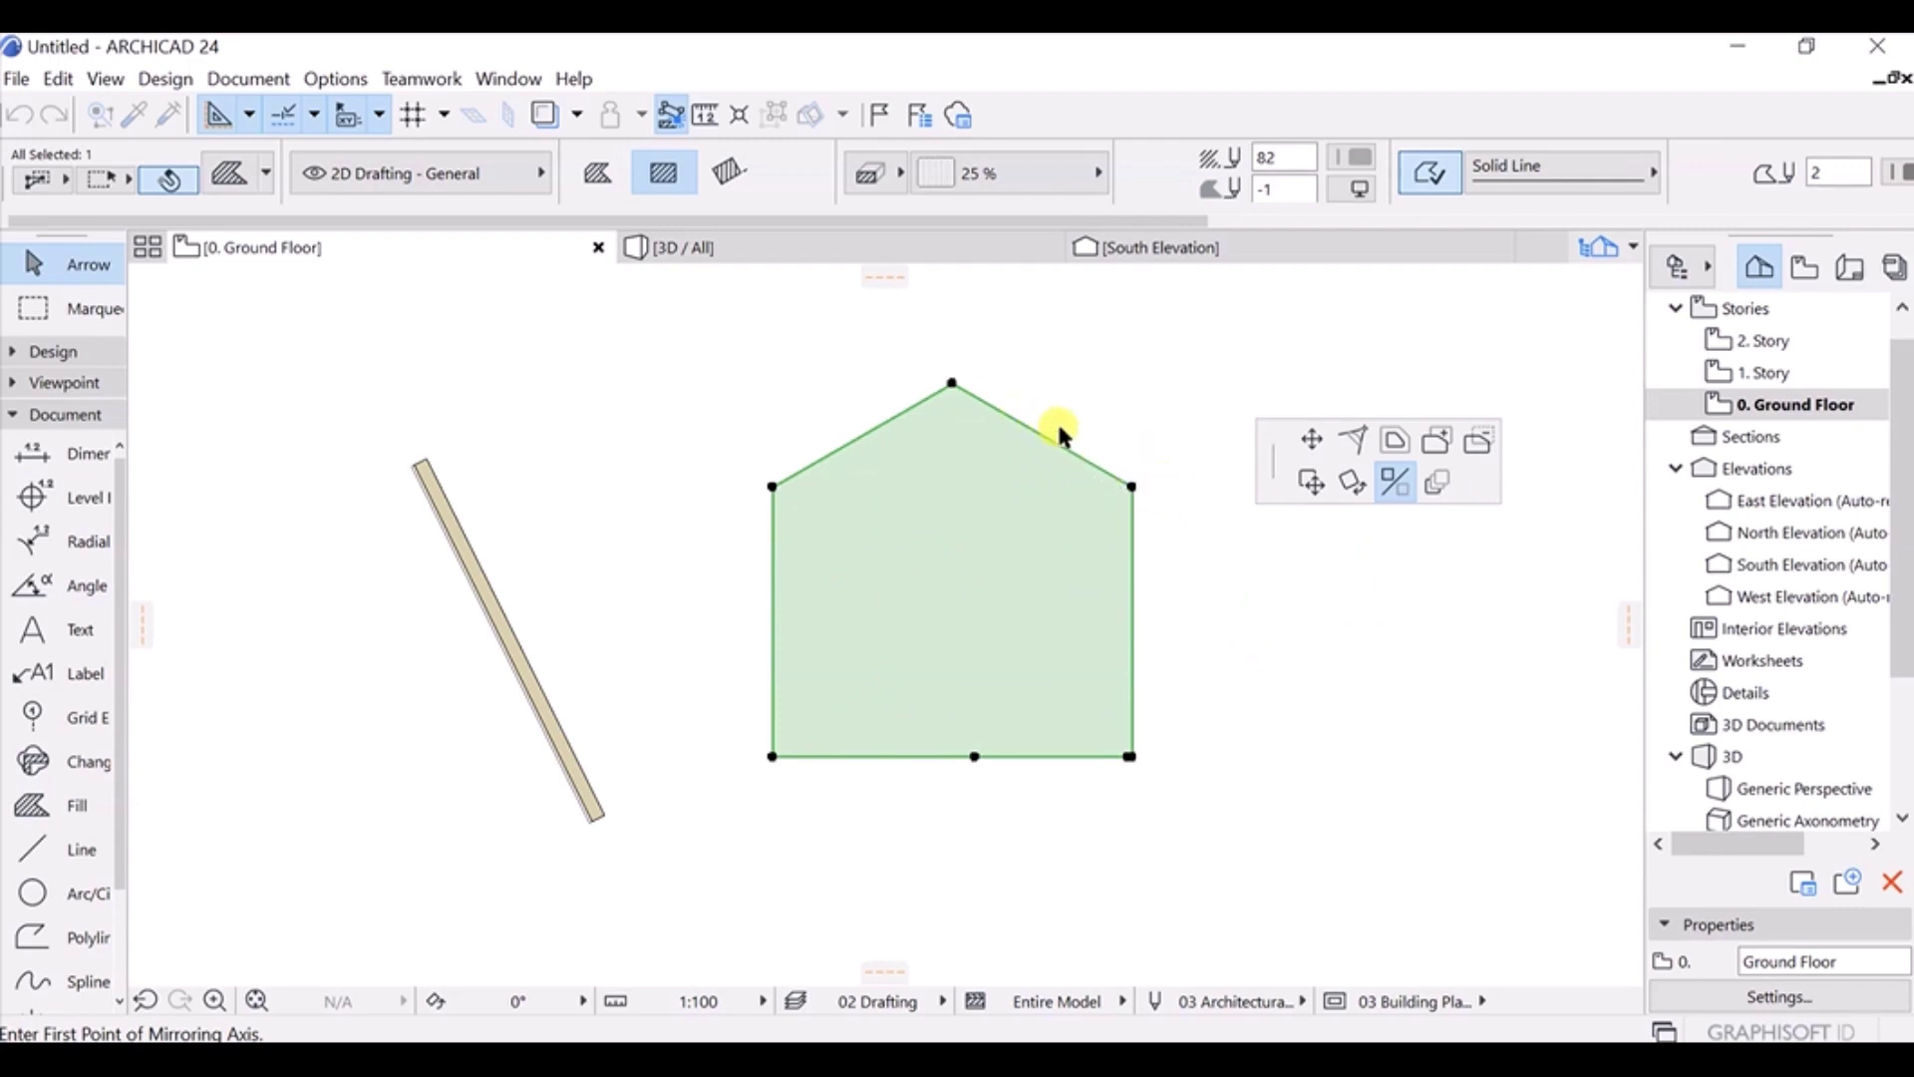
left_click(1318, 448)
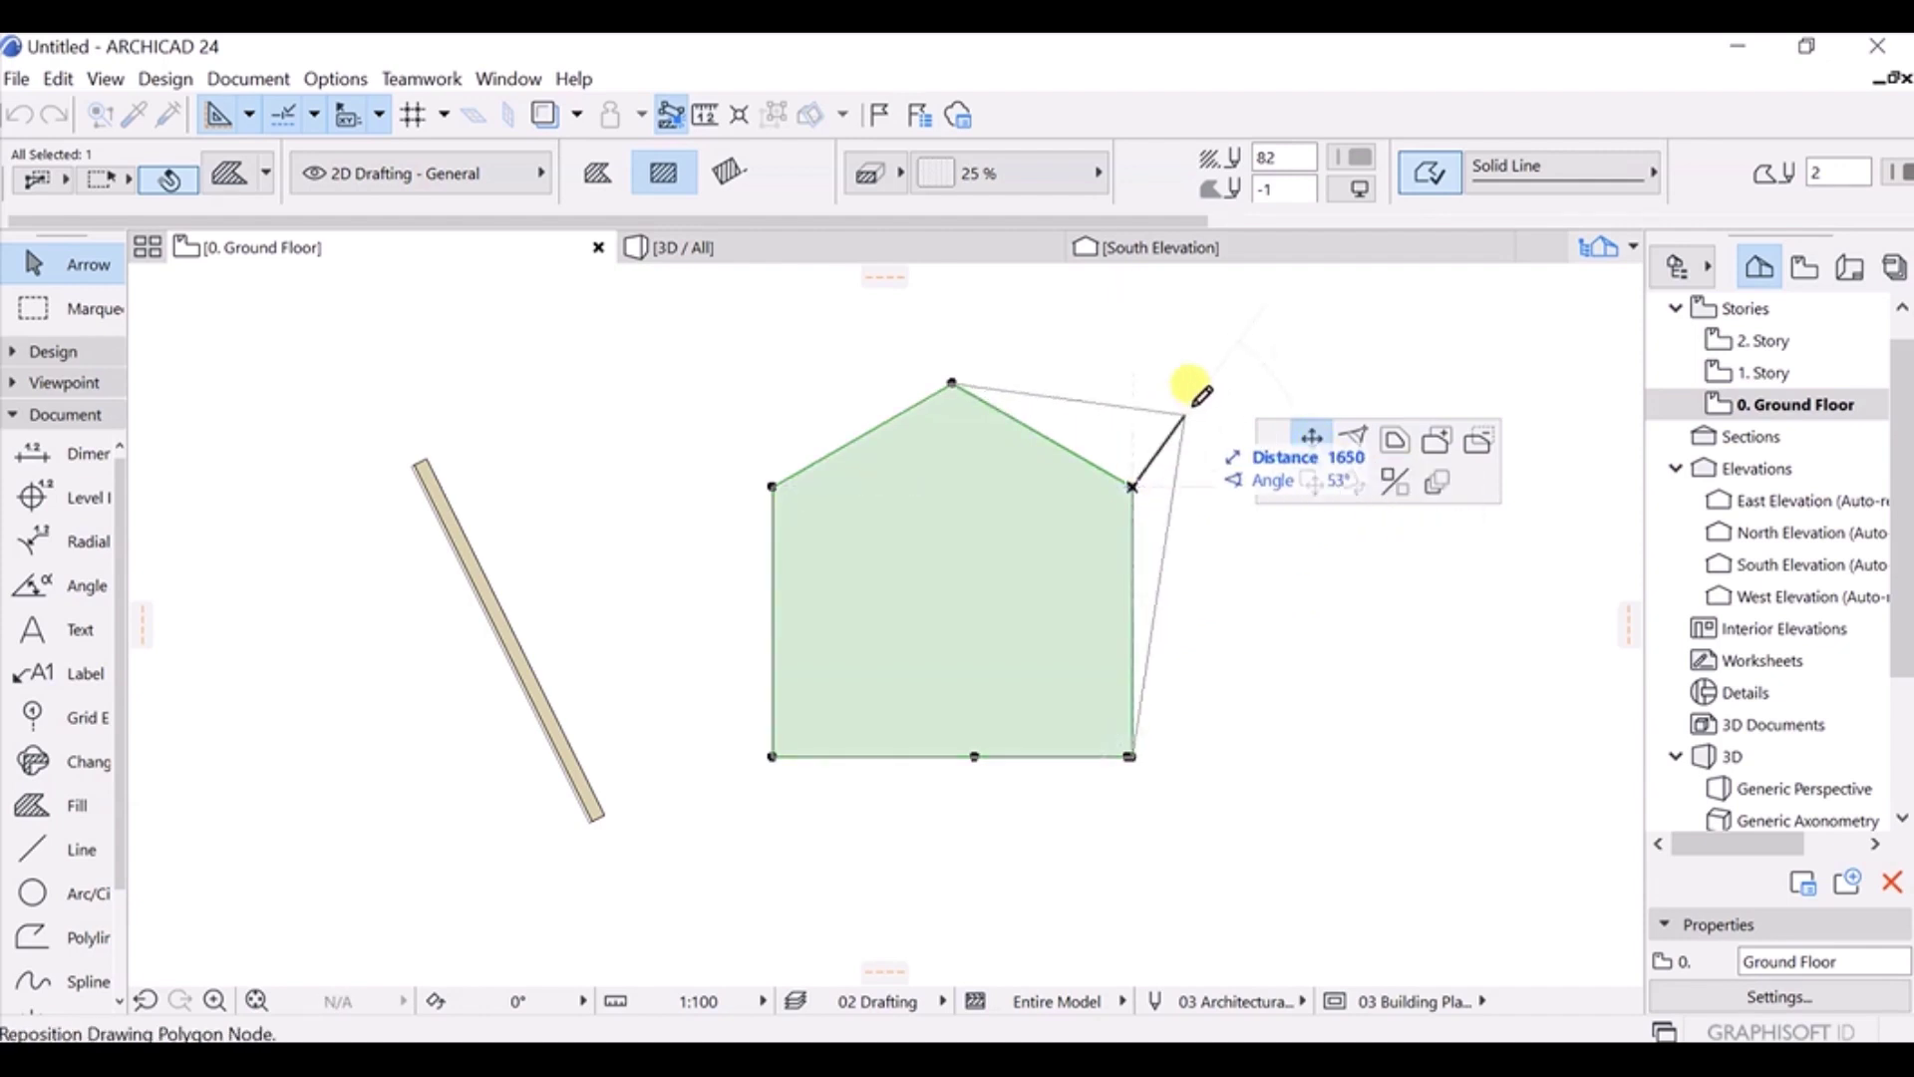
left_click(1356, 450)
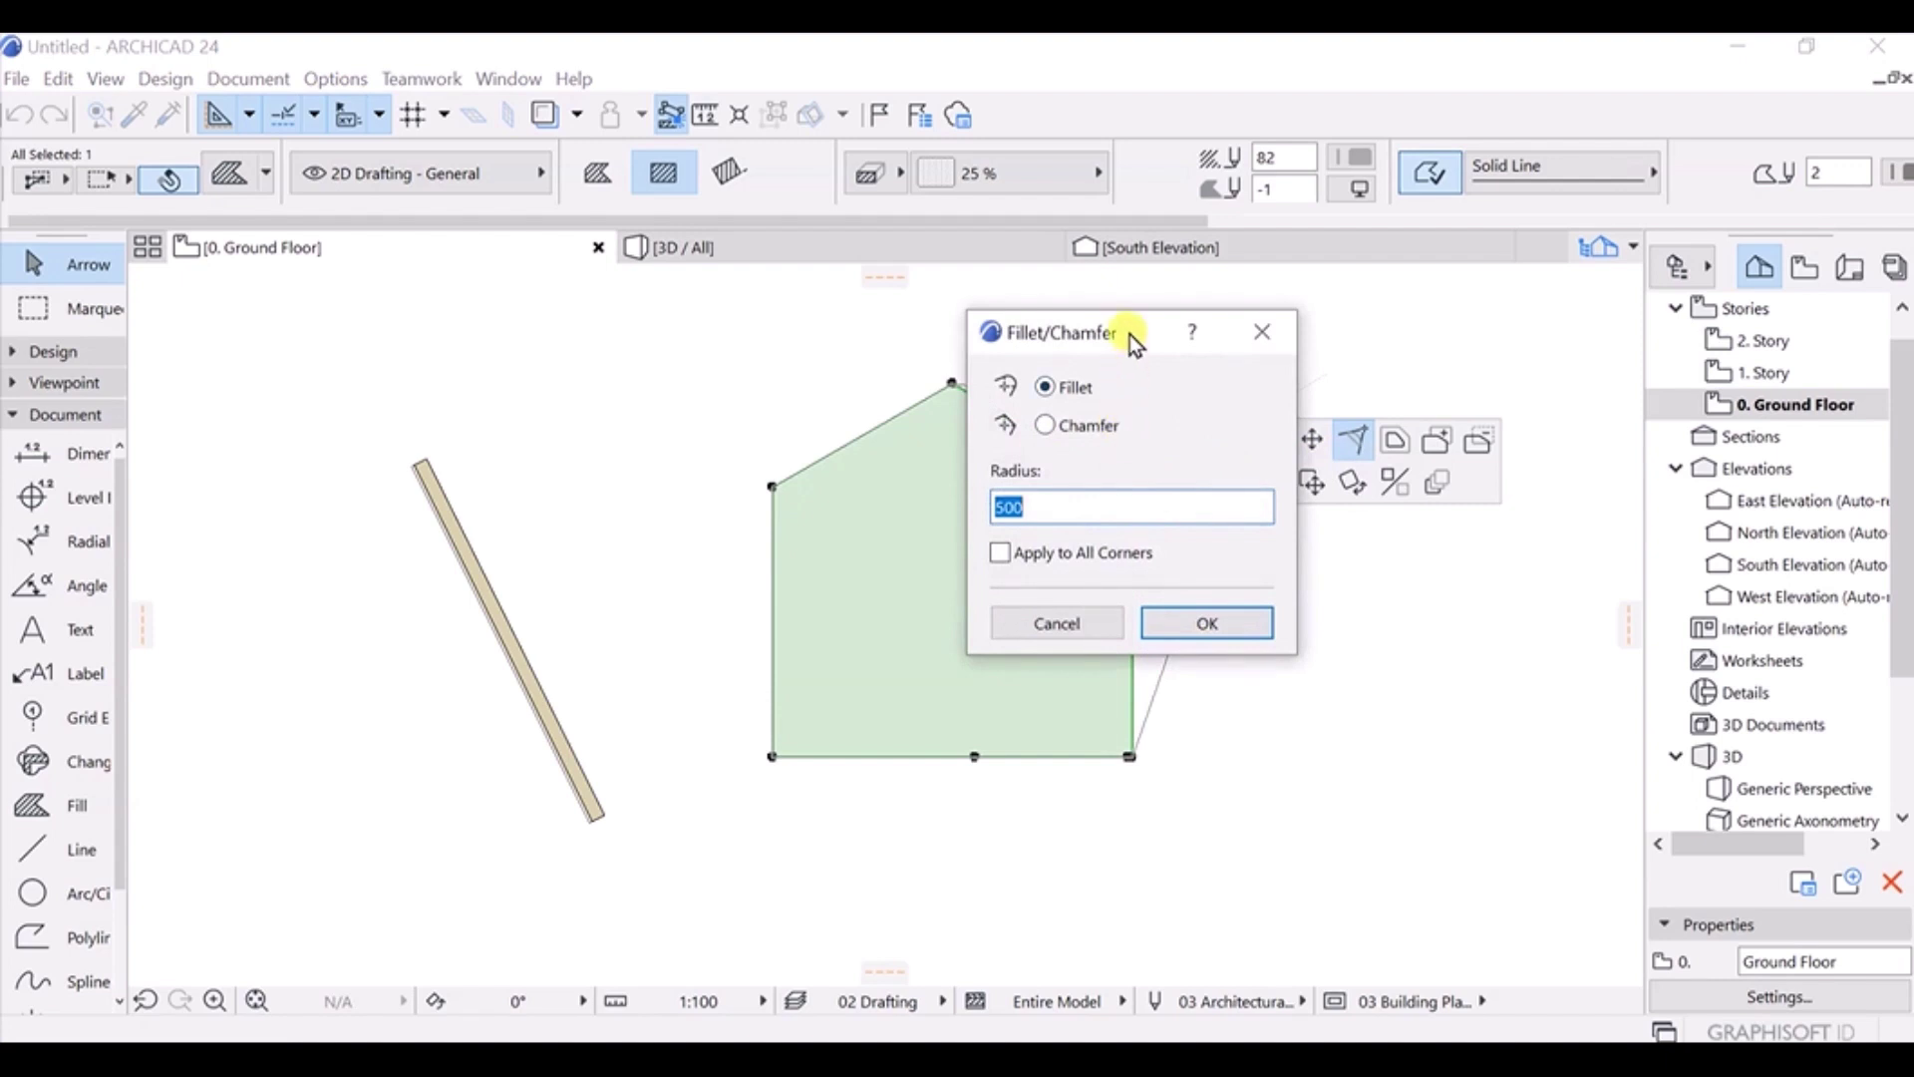
left_click_drag(1136, 354, 811, 395)
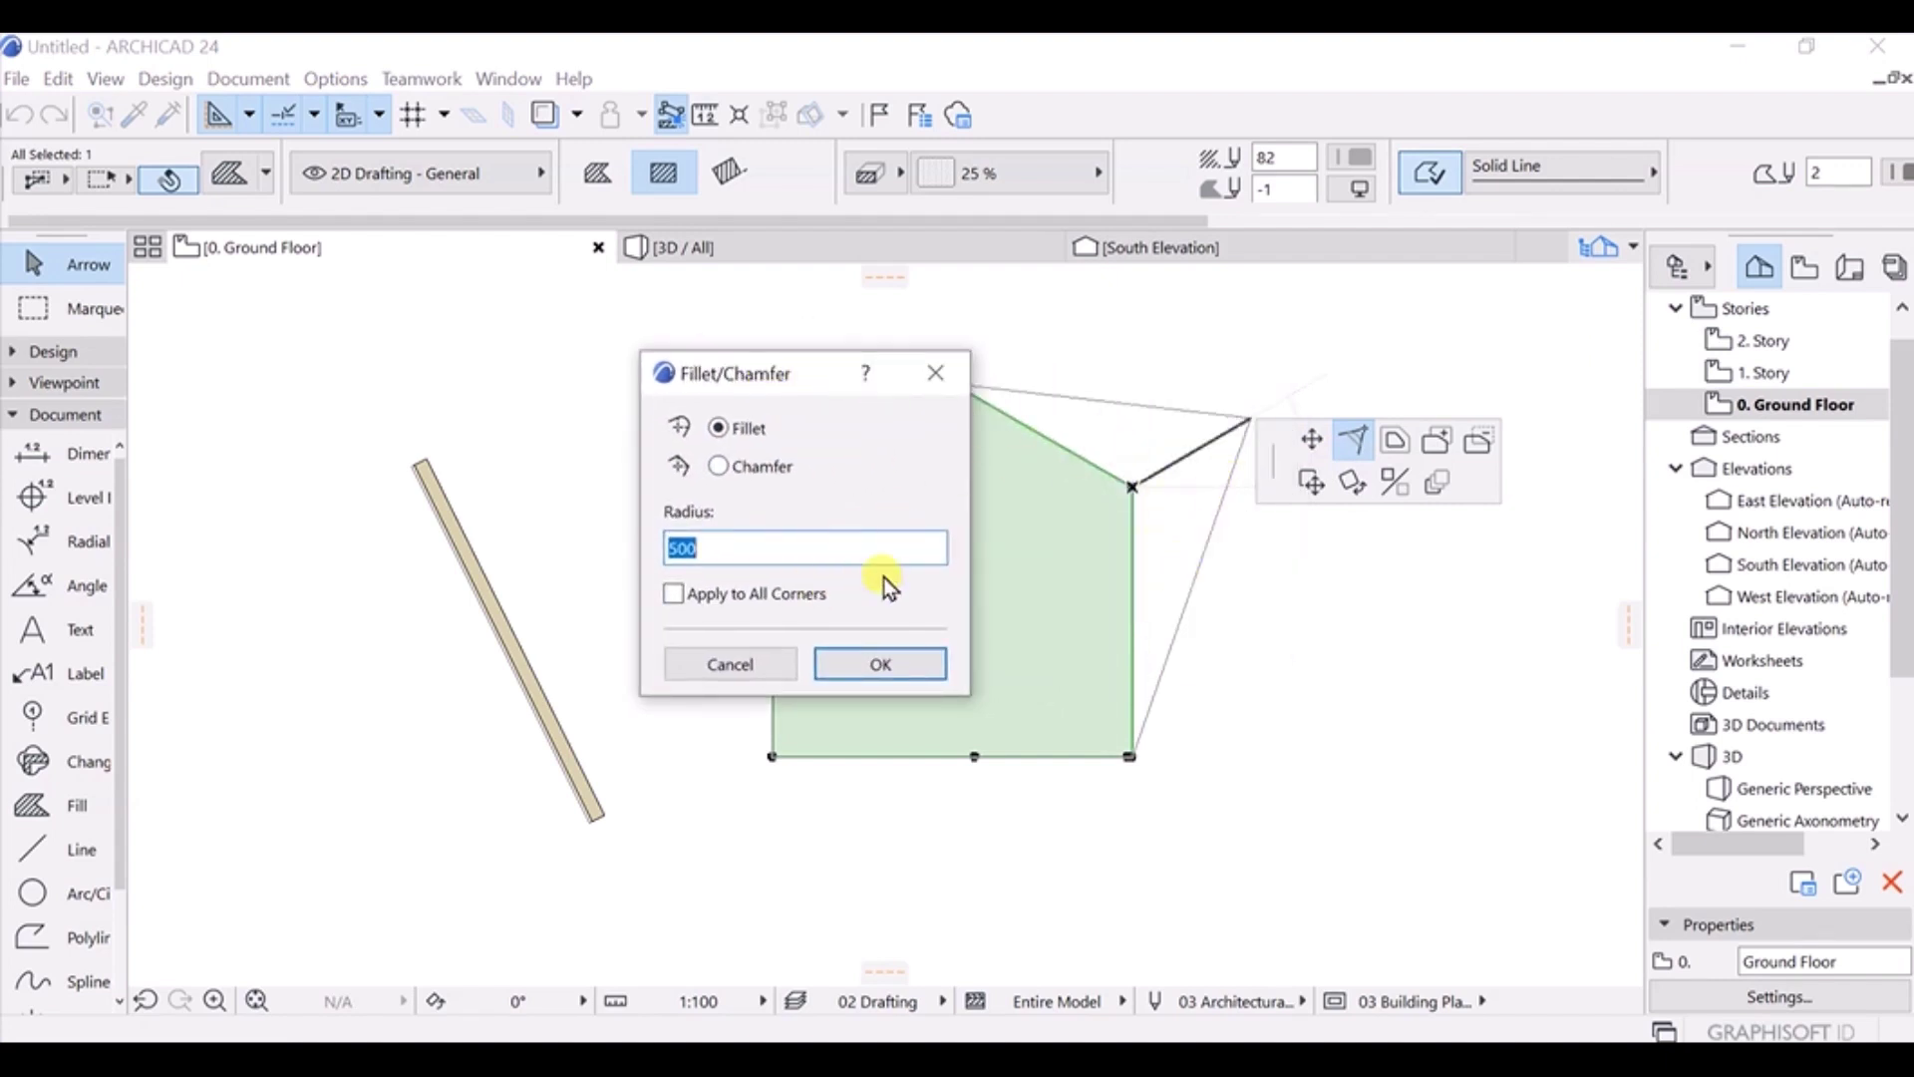
left_click(749, 668)
left_click(1400, 449)
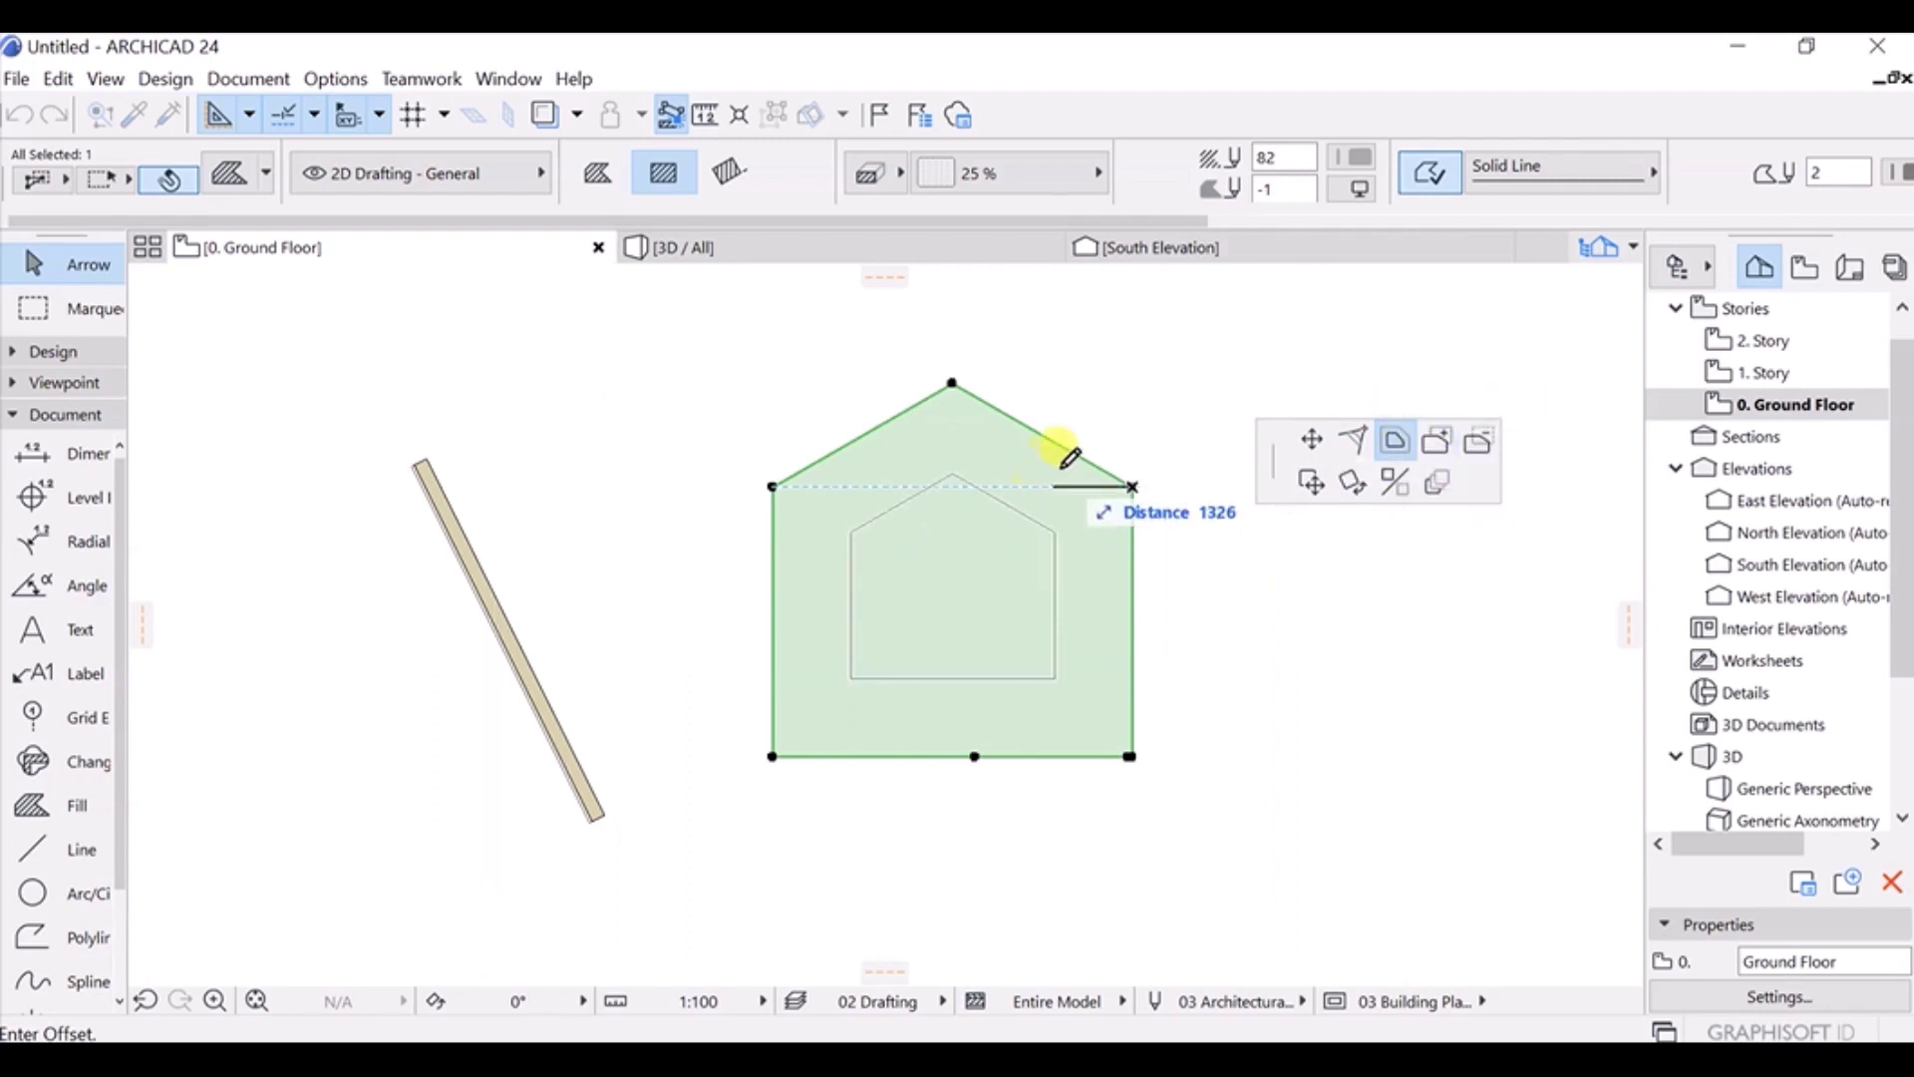
left_click(1471, 447)
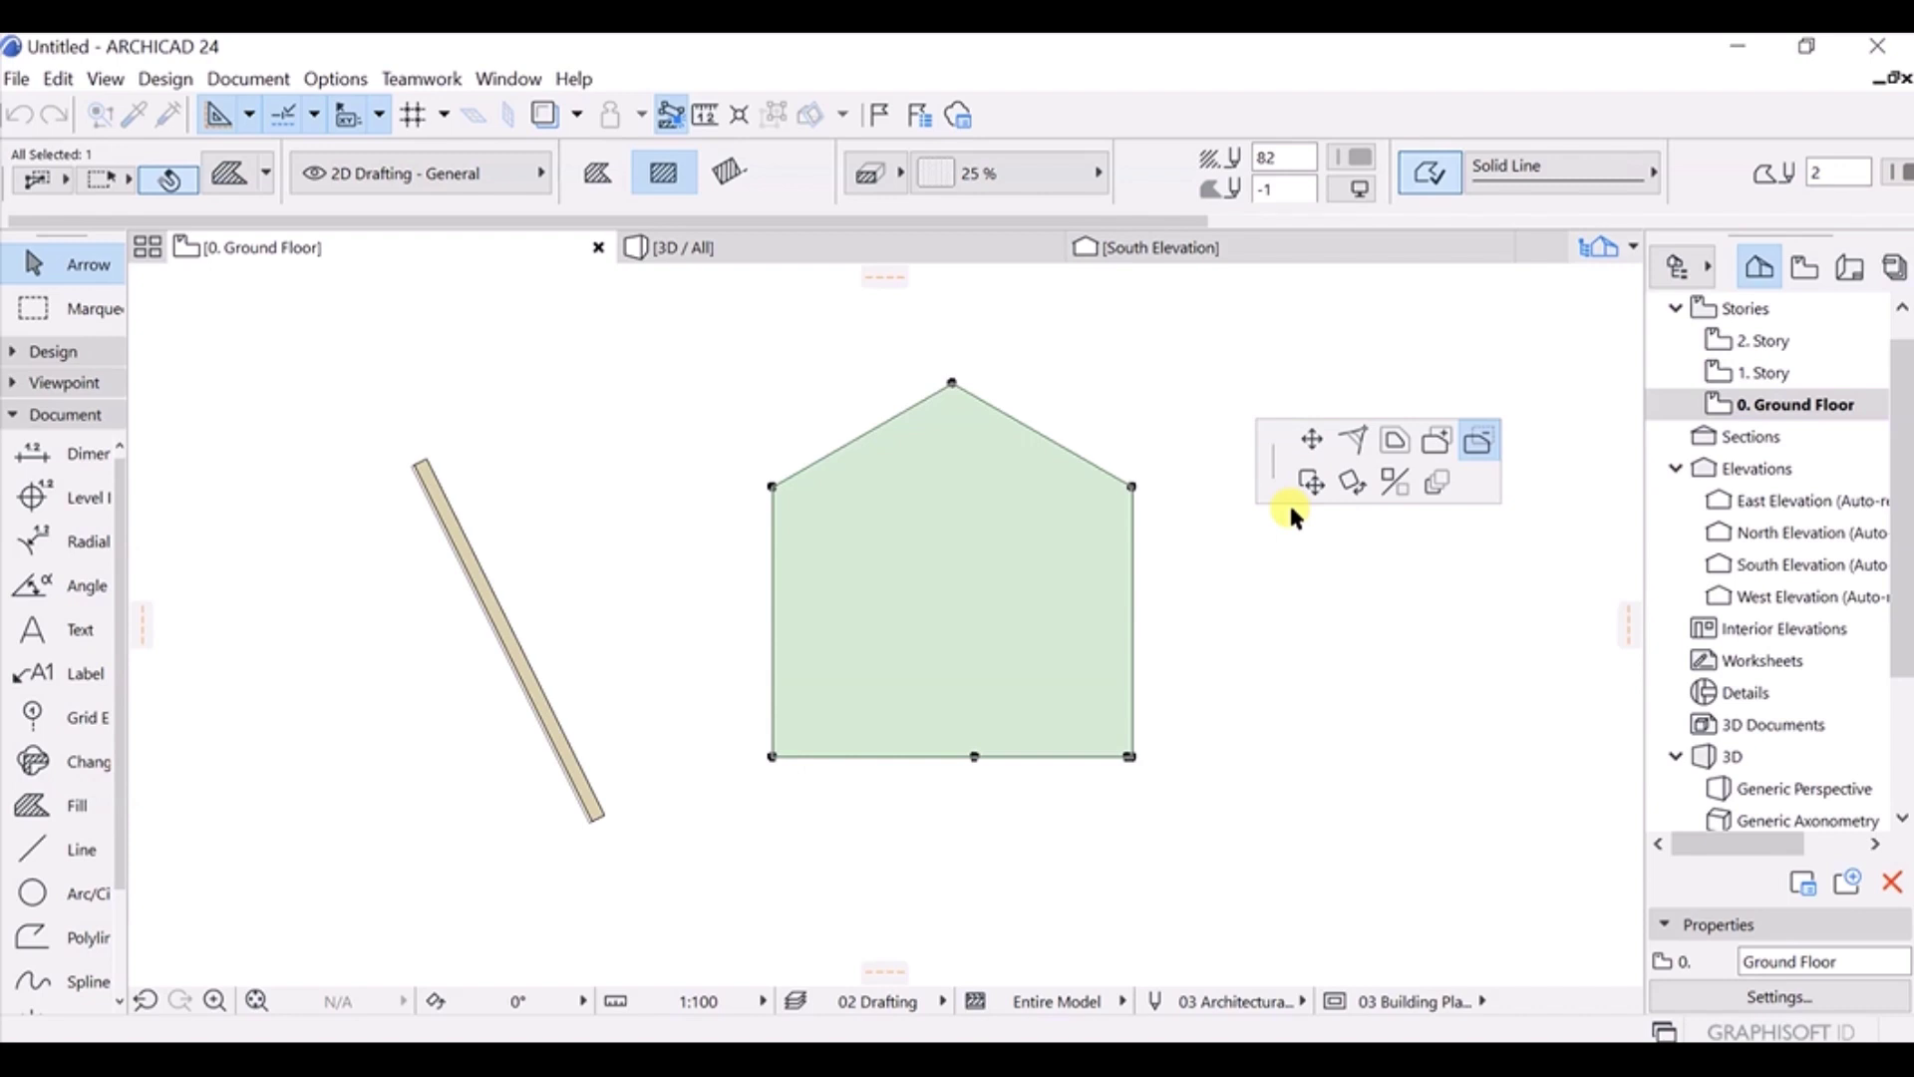
left_click(478, 591)
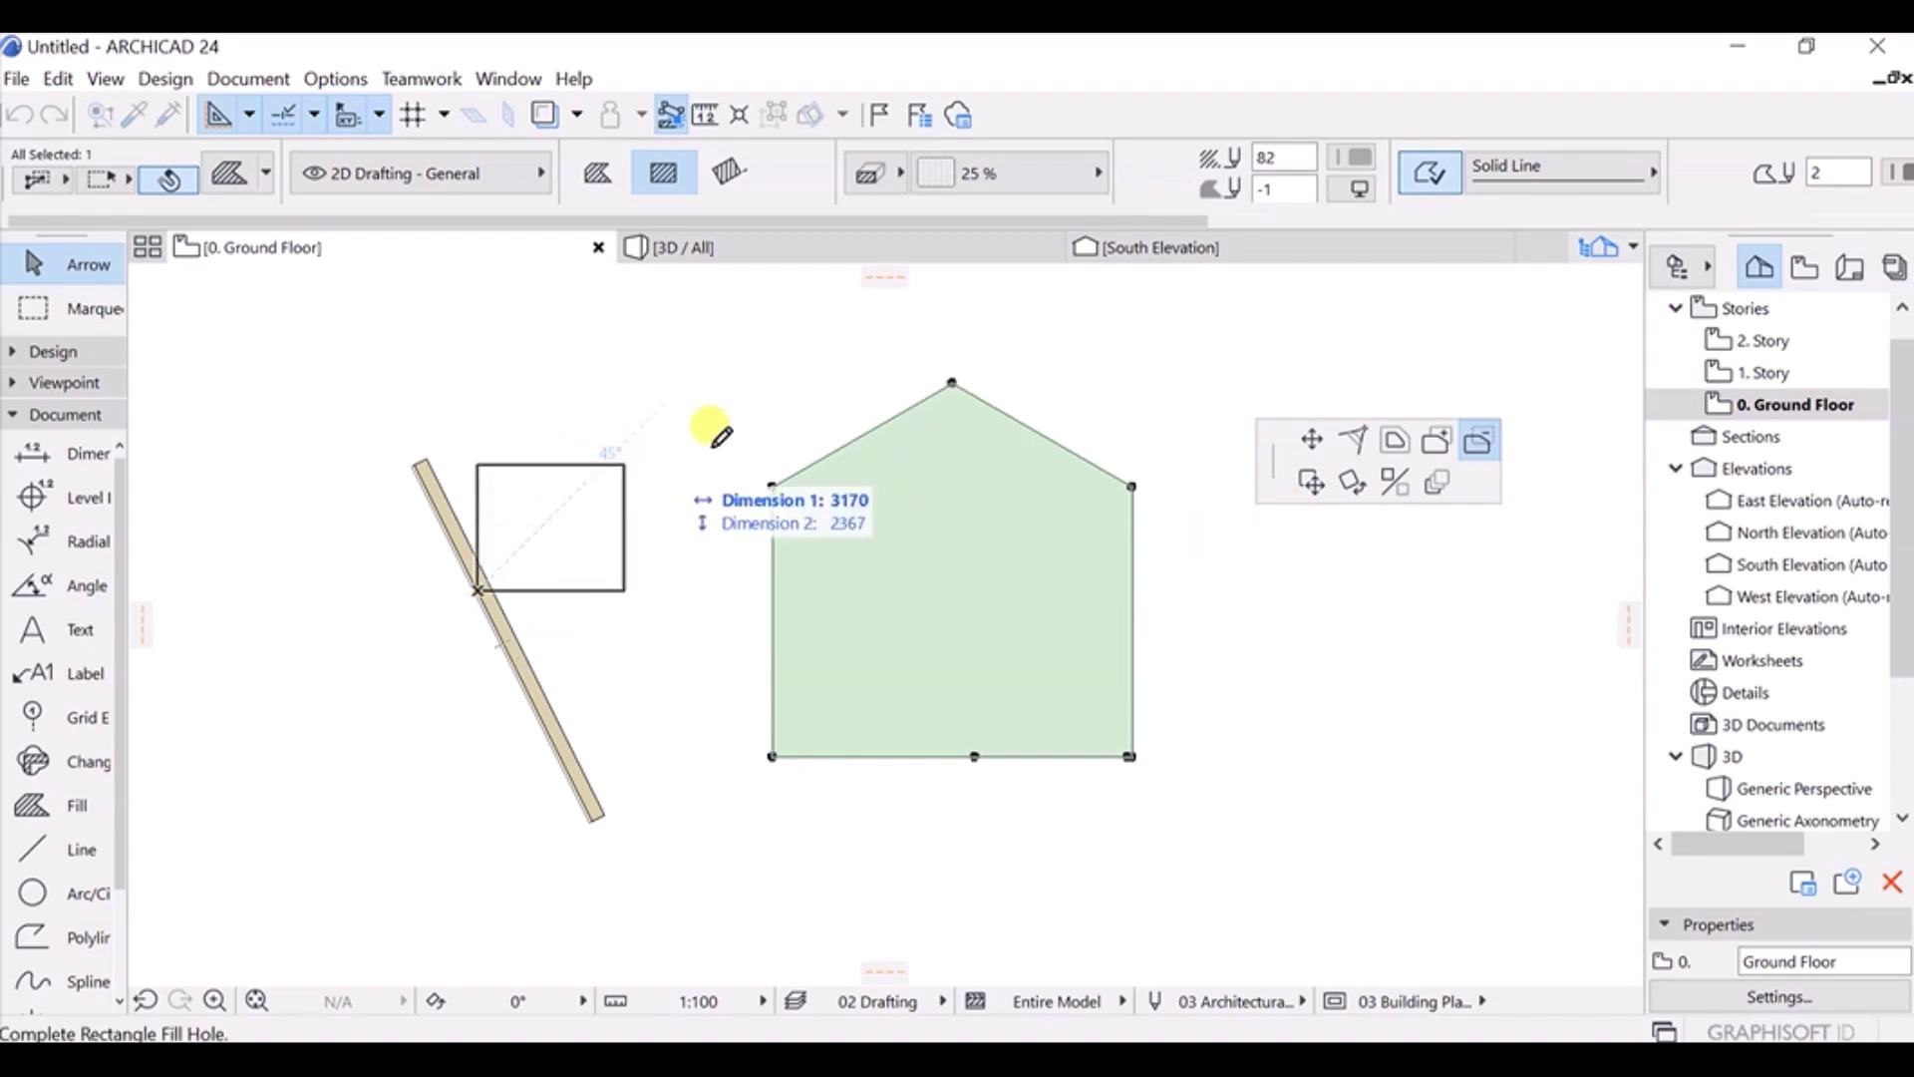
key("Escape")
left_click(797, 404)
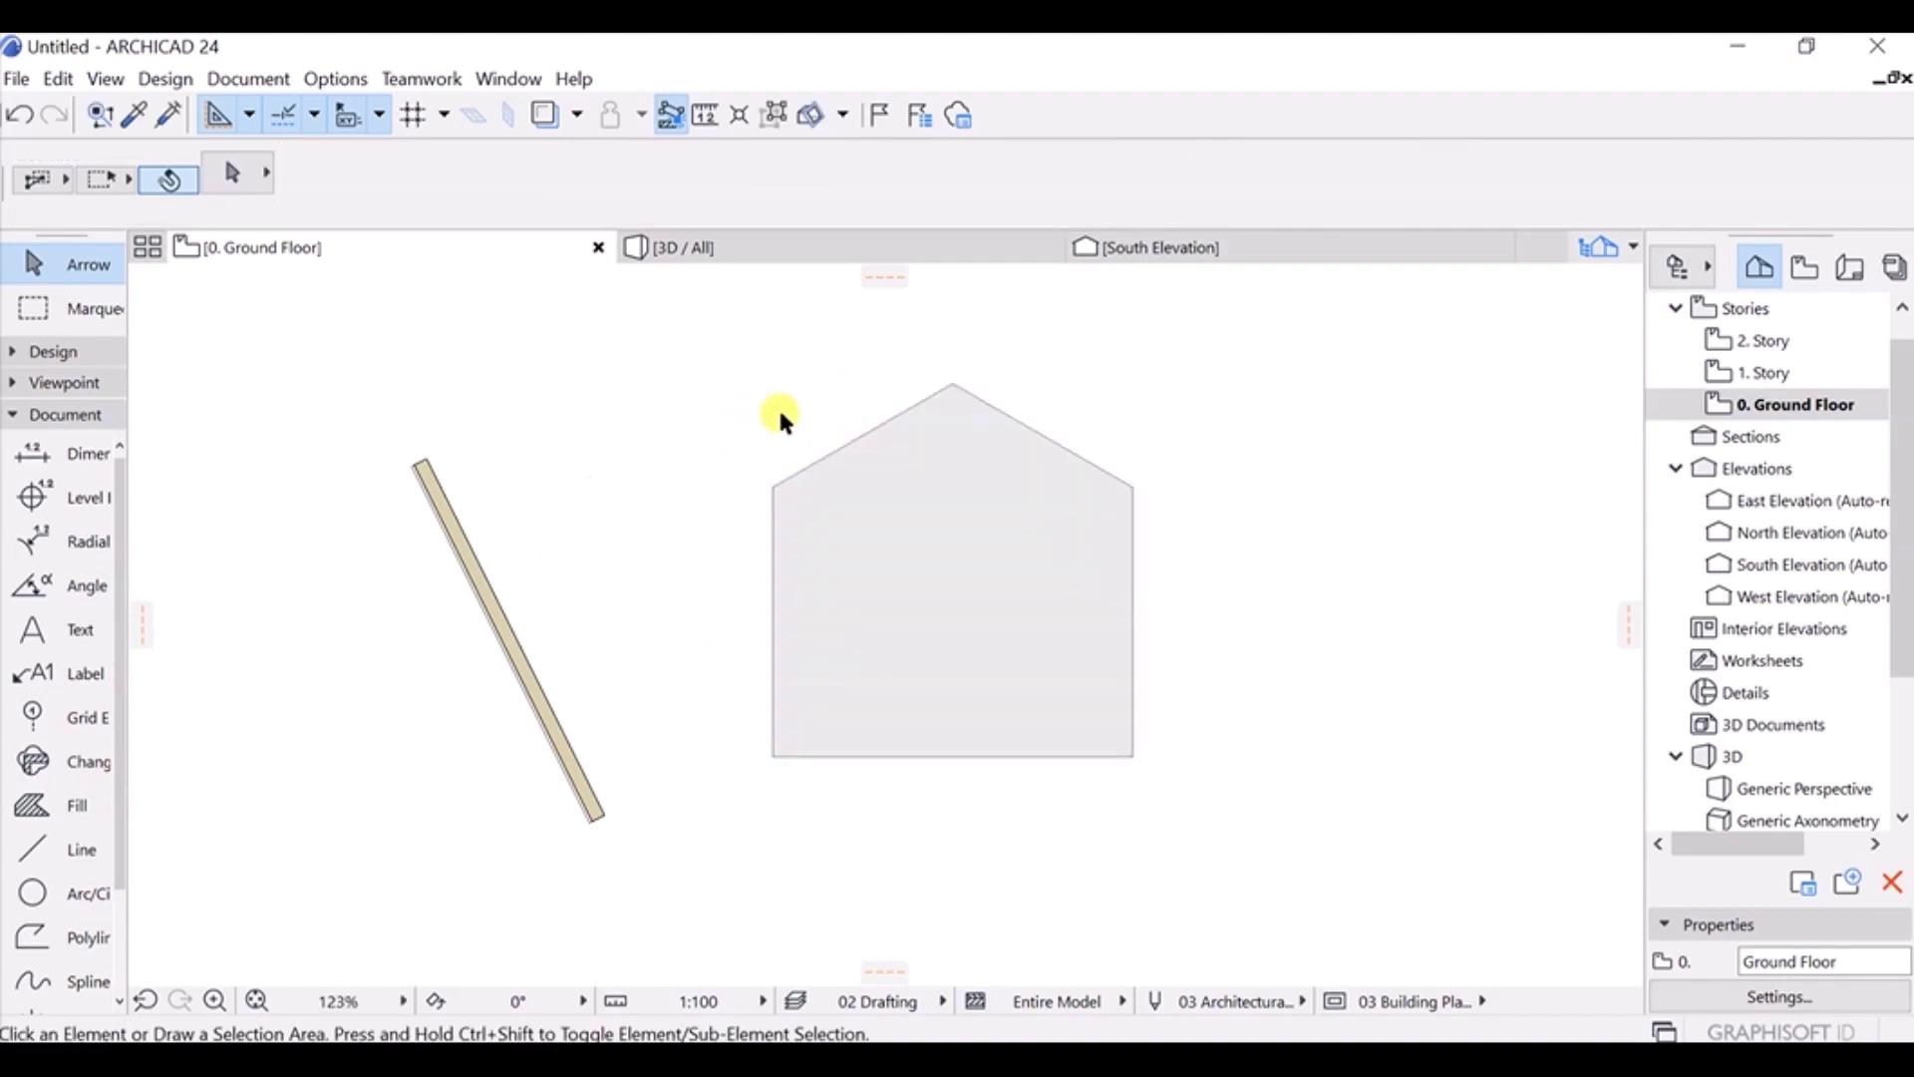
left_click(496, 610)
left_click(496, 610)
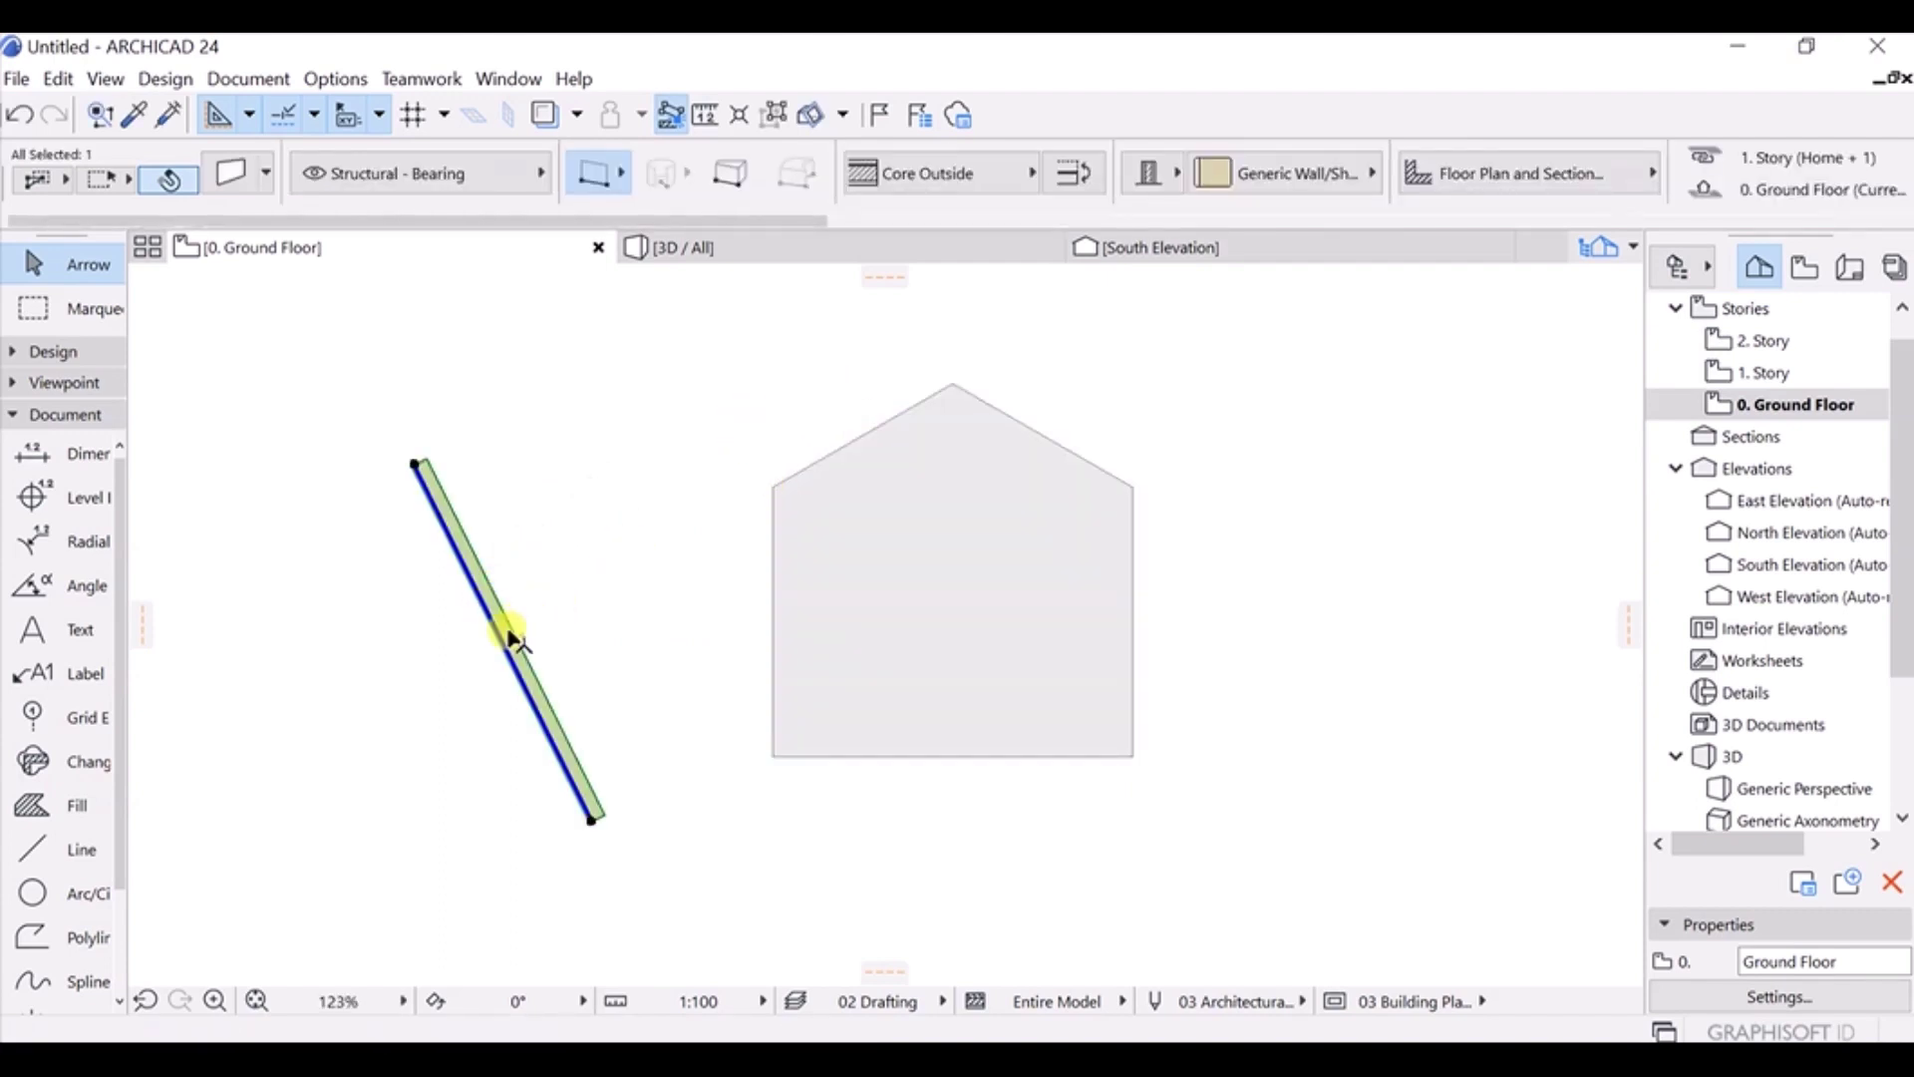
key("ctrl+m")
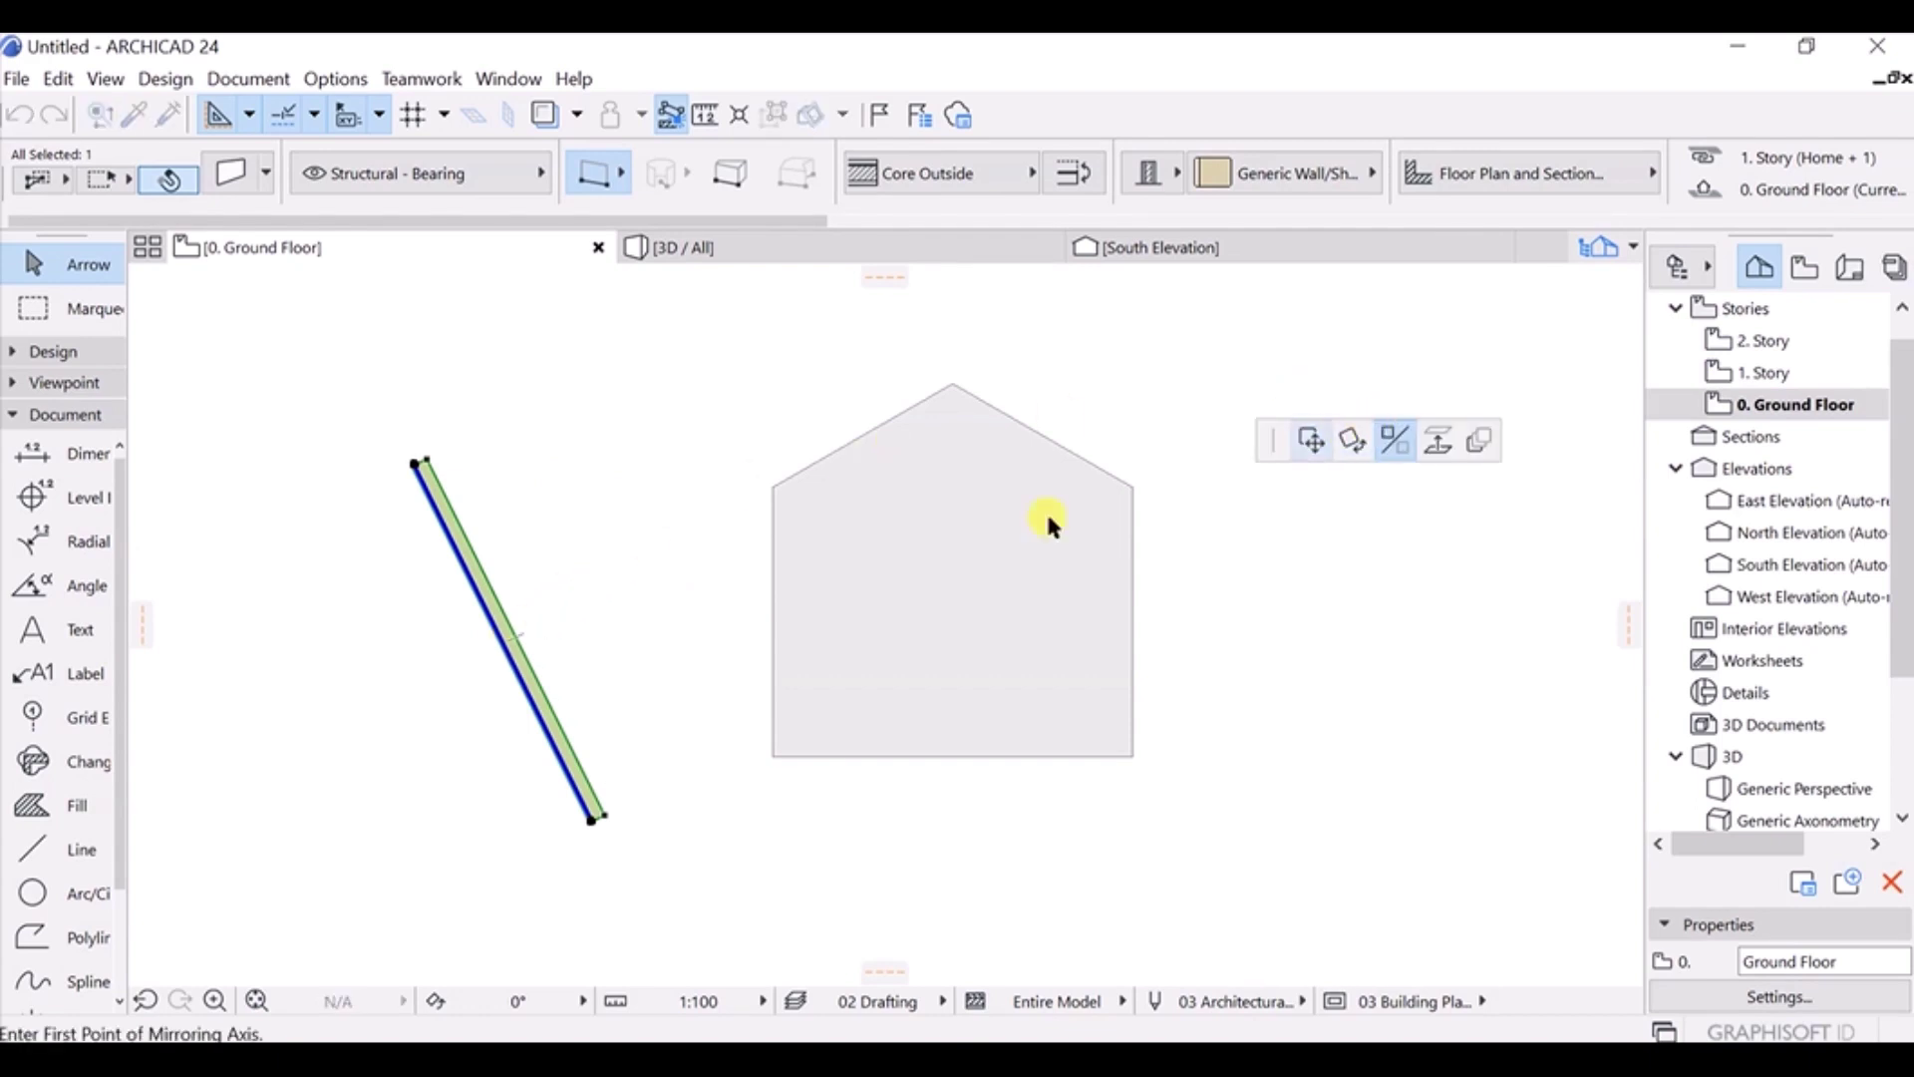
left_click(515, 637)
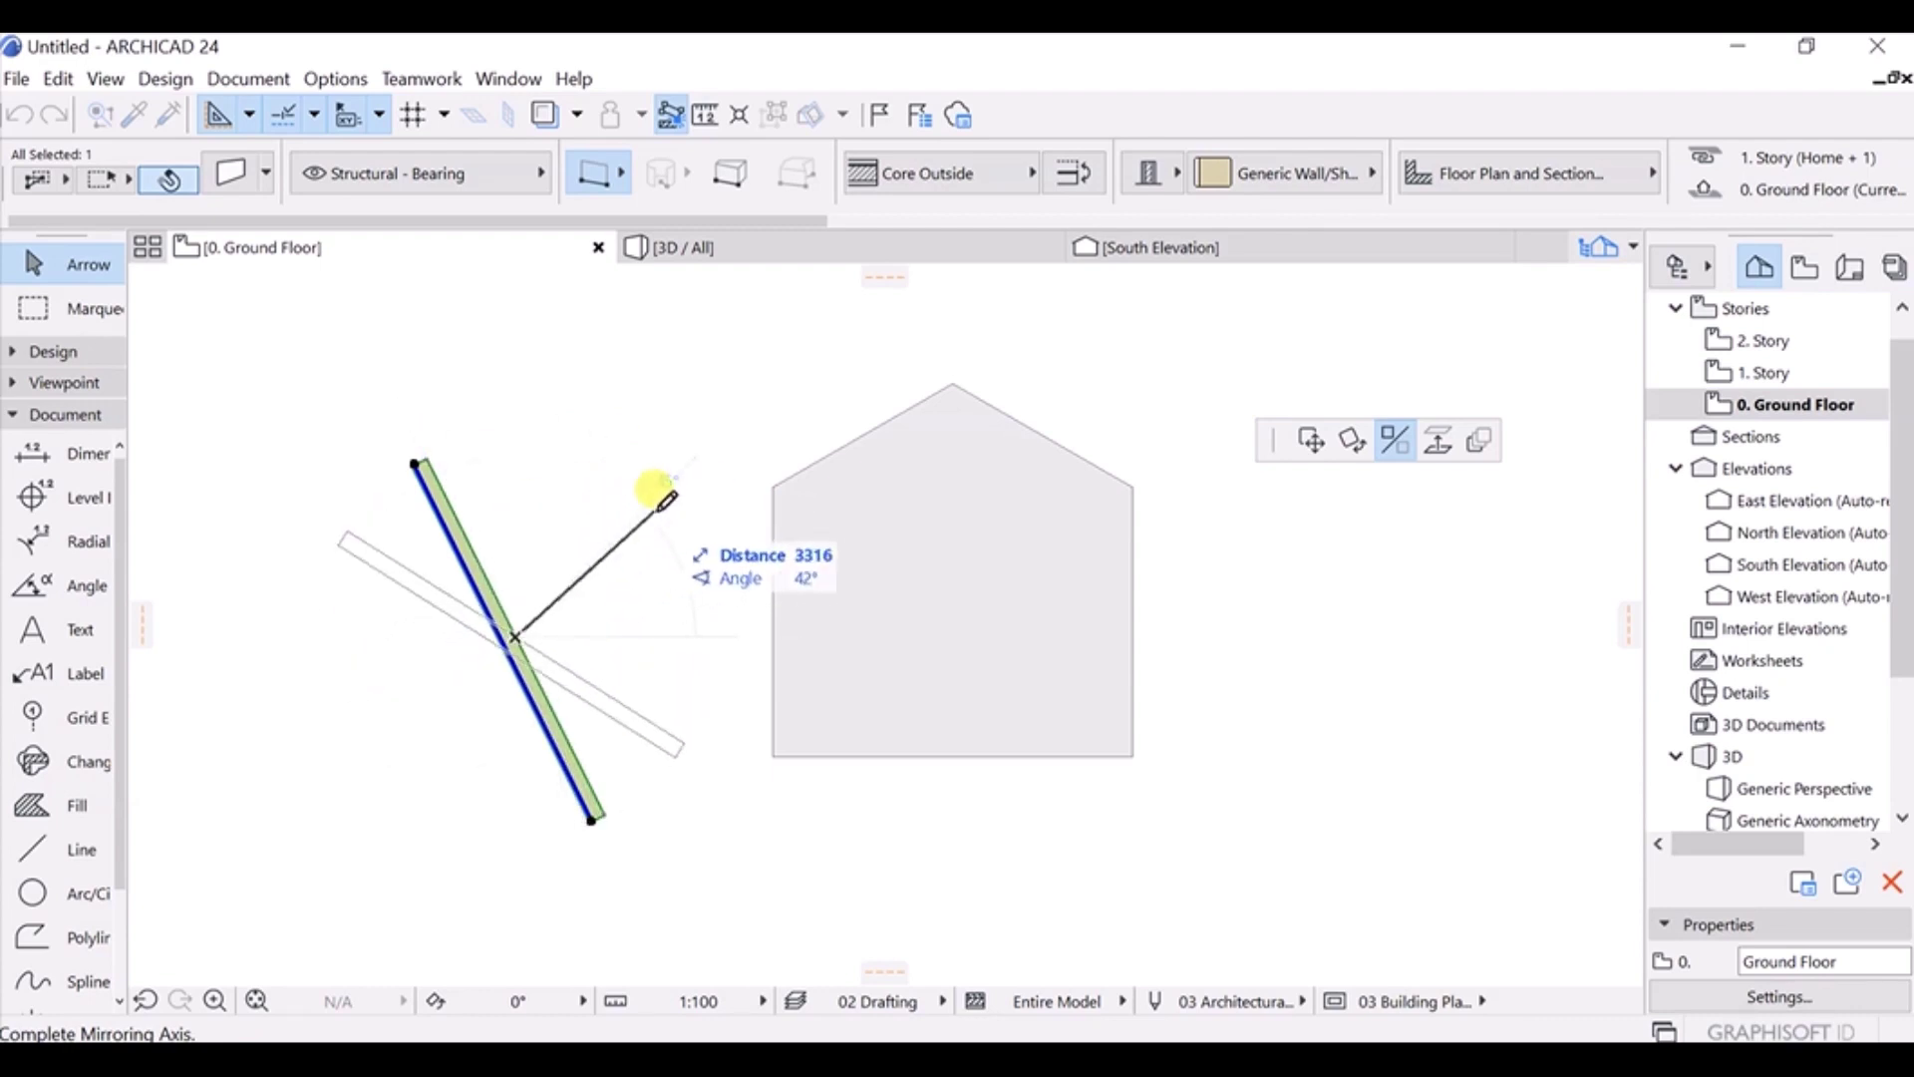
key("Escape")
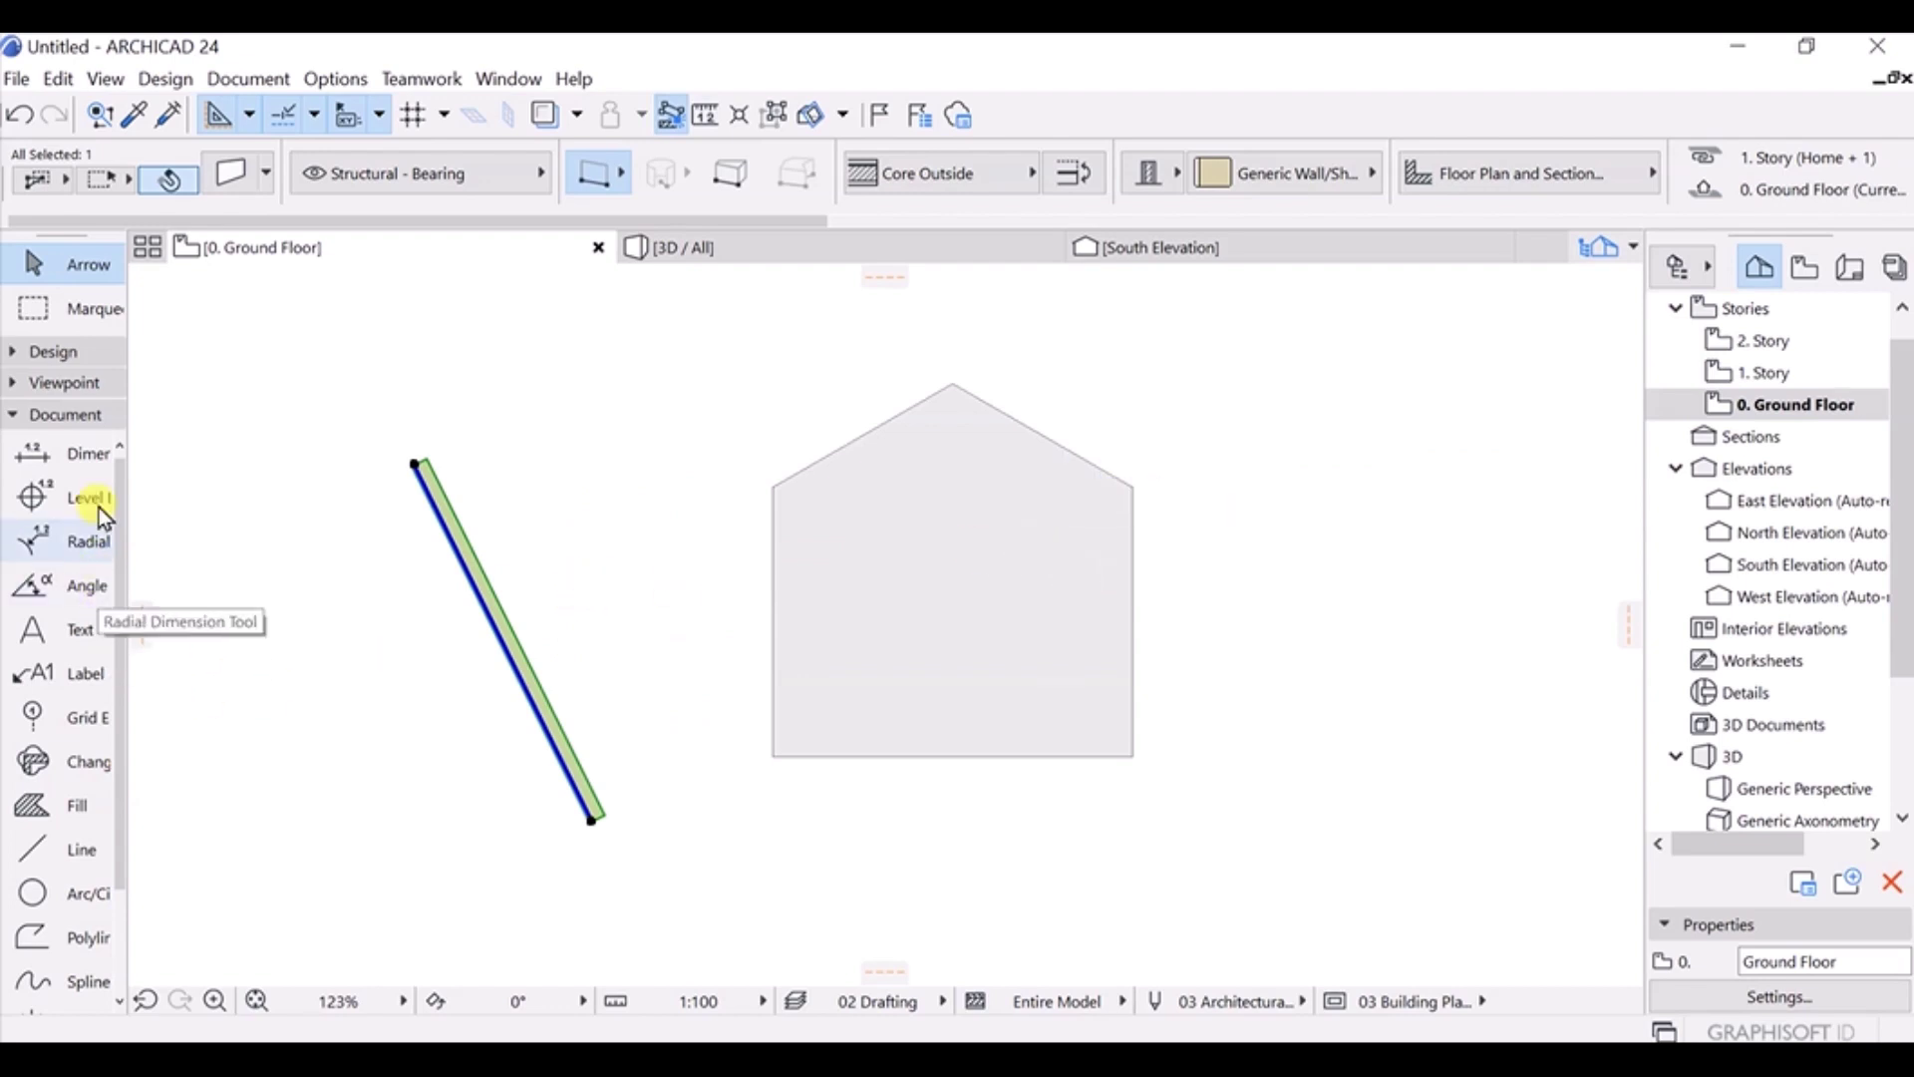
Select the house fill, start mirroring it from the right eave corner, then cancel.
left_click(985, 513)
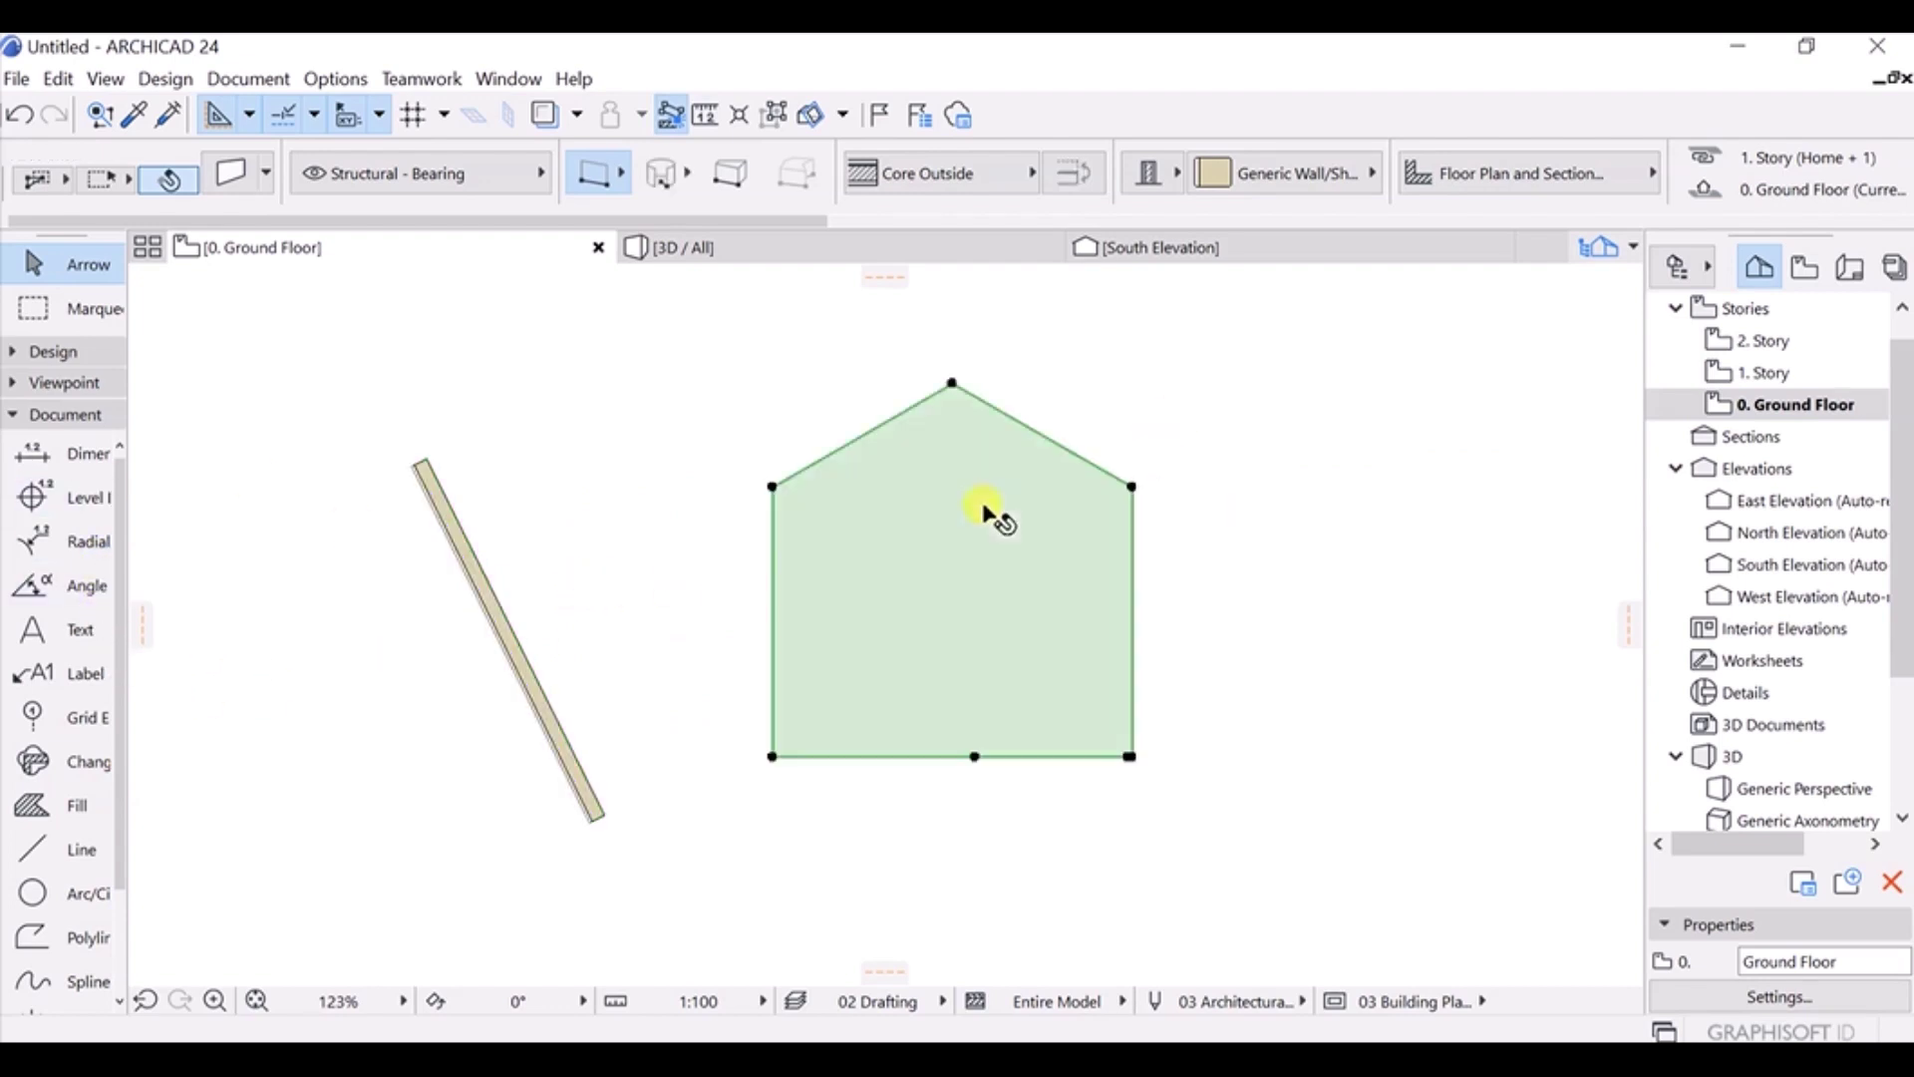
left_click(1037, 438)
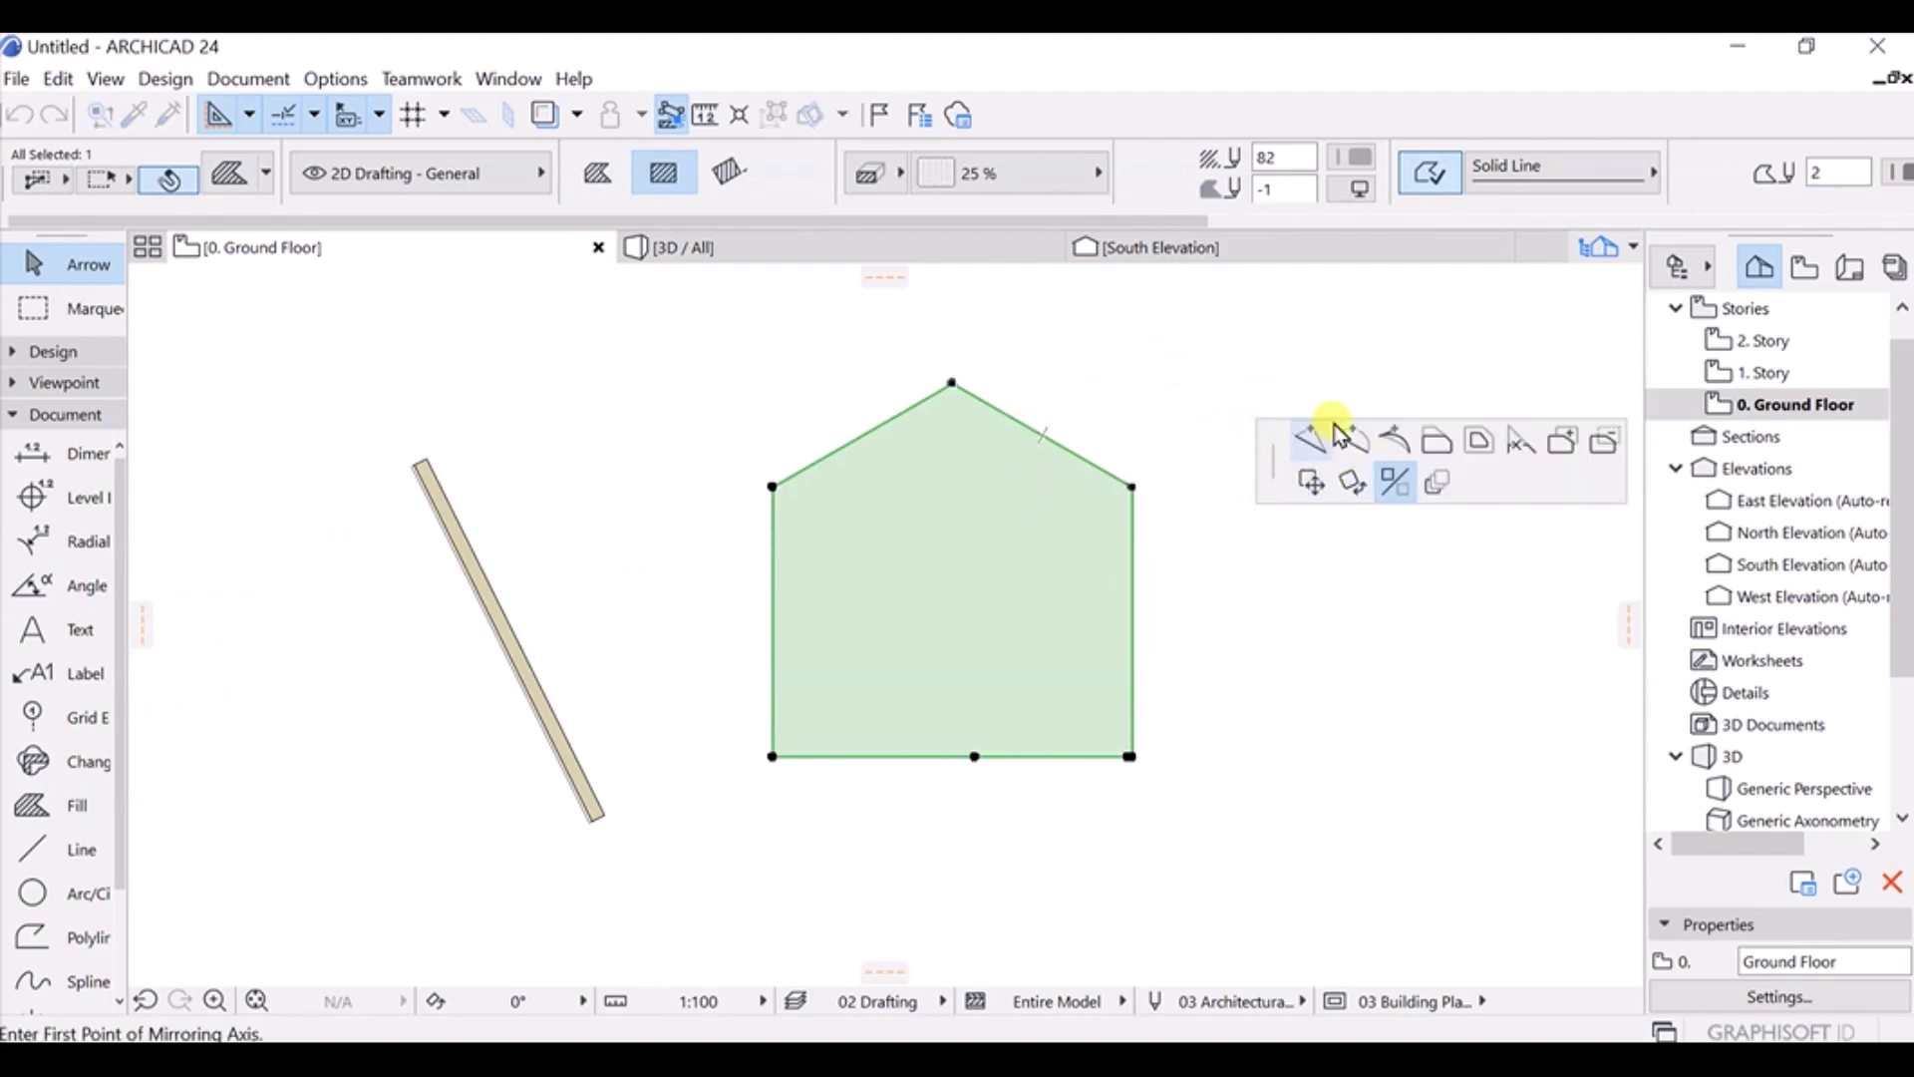
left_click(1132, 488)
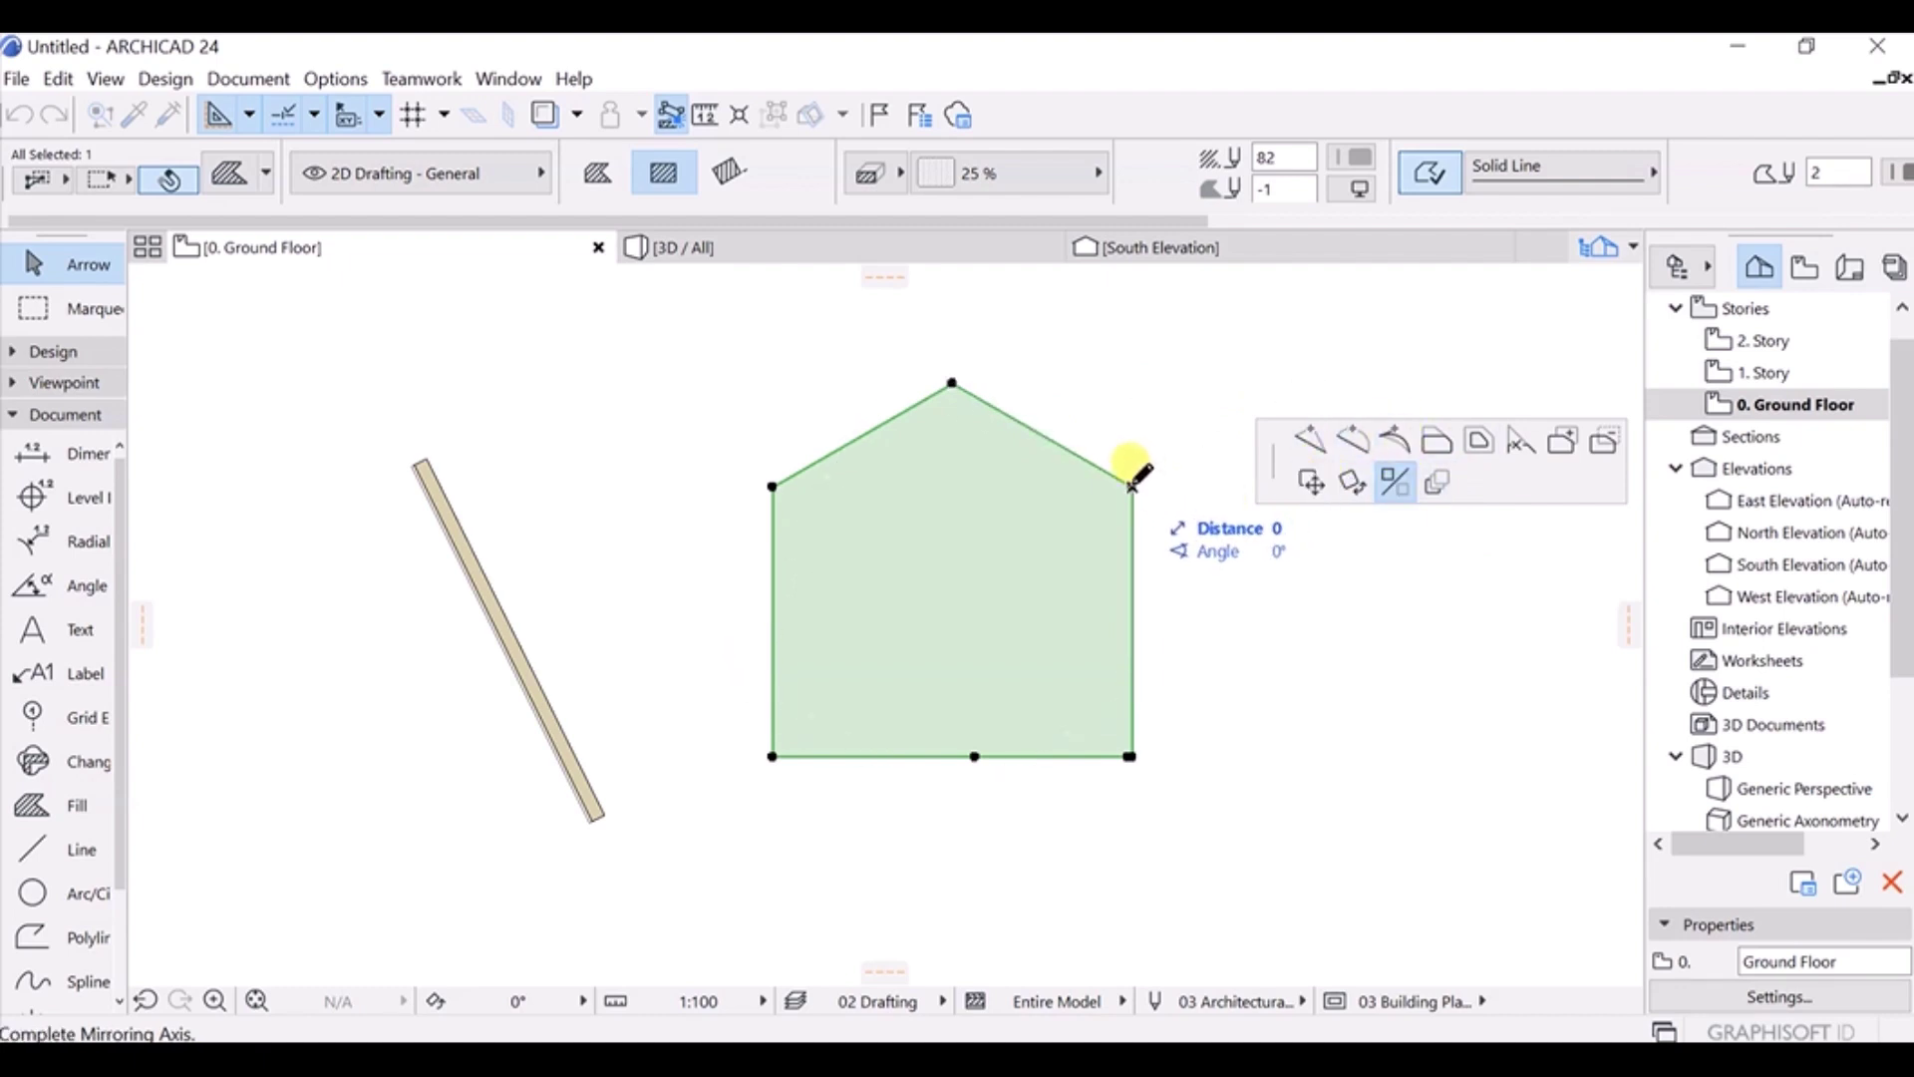
key("Escape")
left_click(1132, 487)
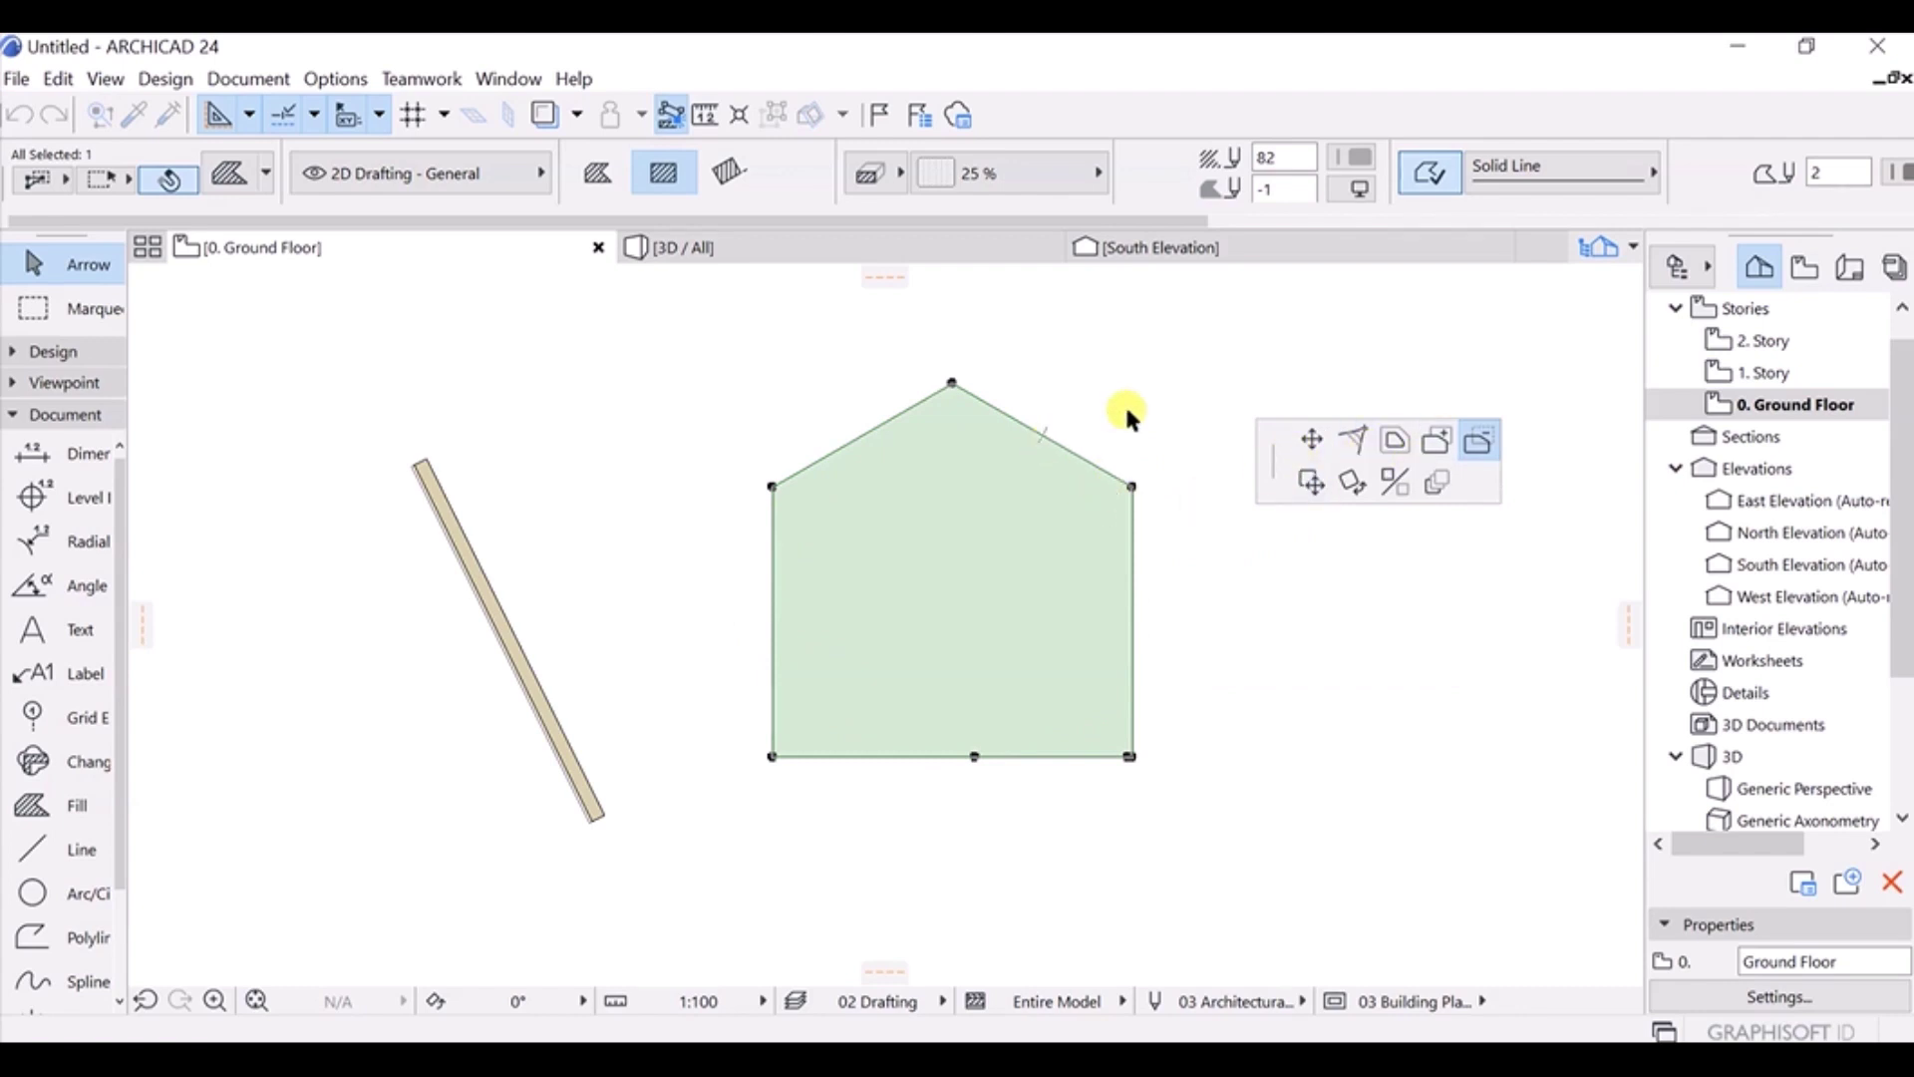
key("Escape")
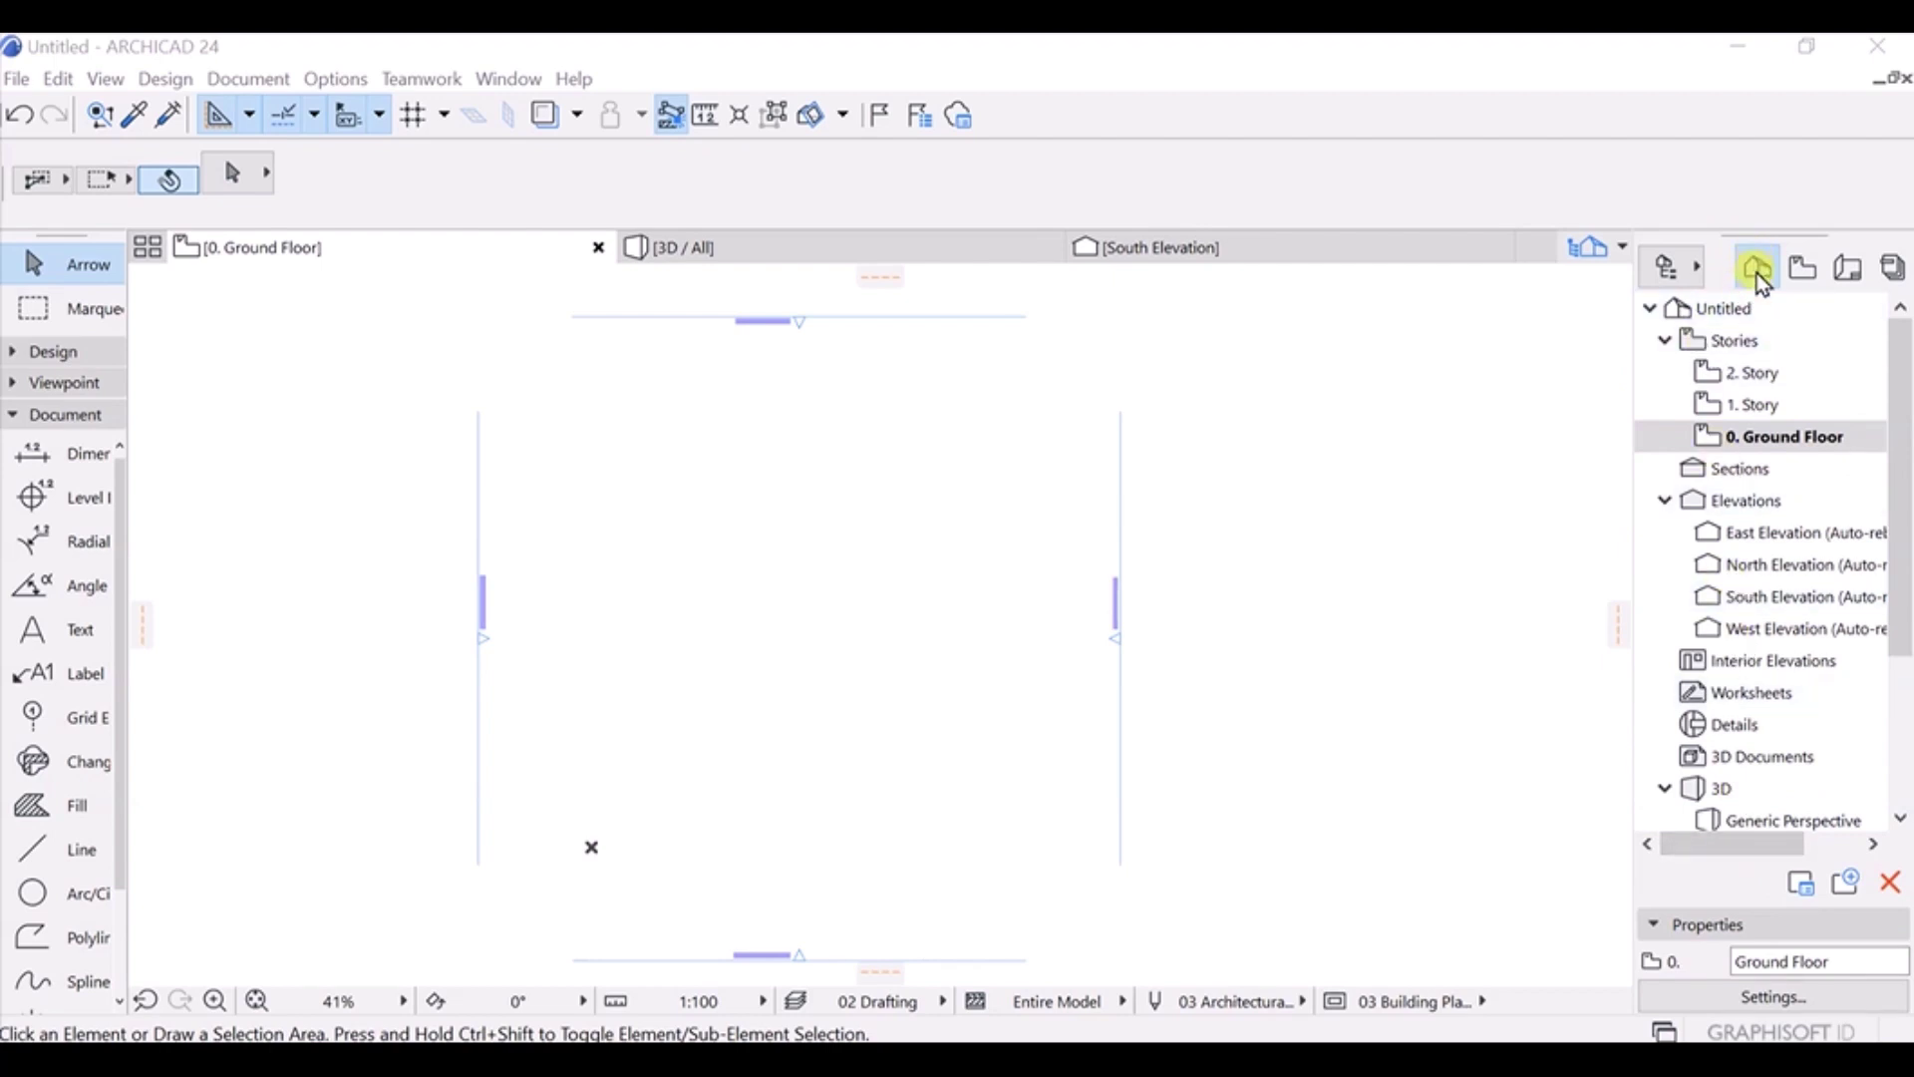
left_click(1545, 326)
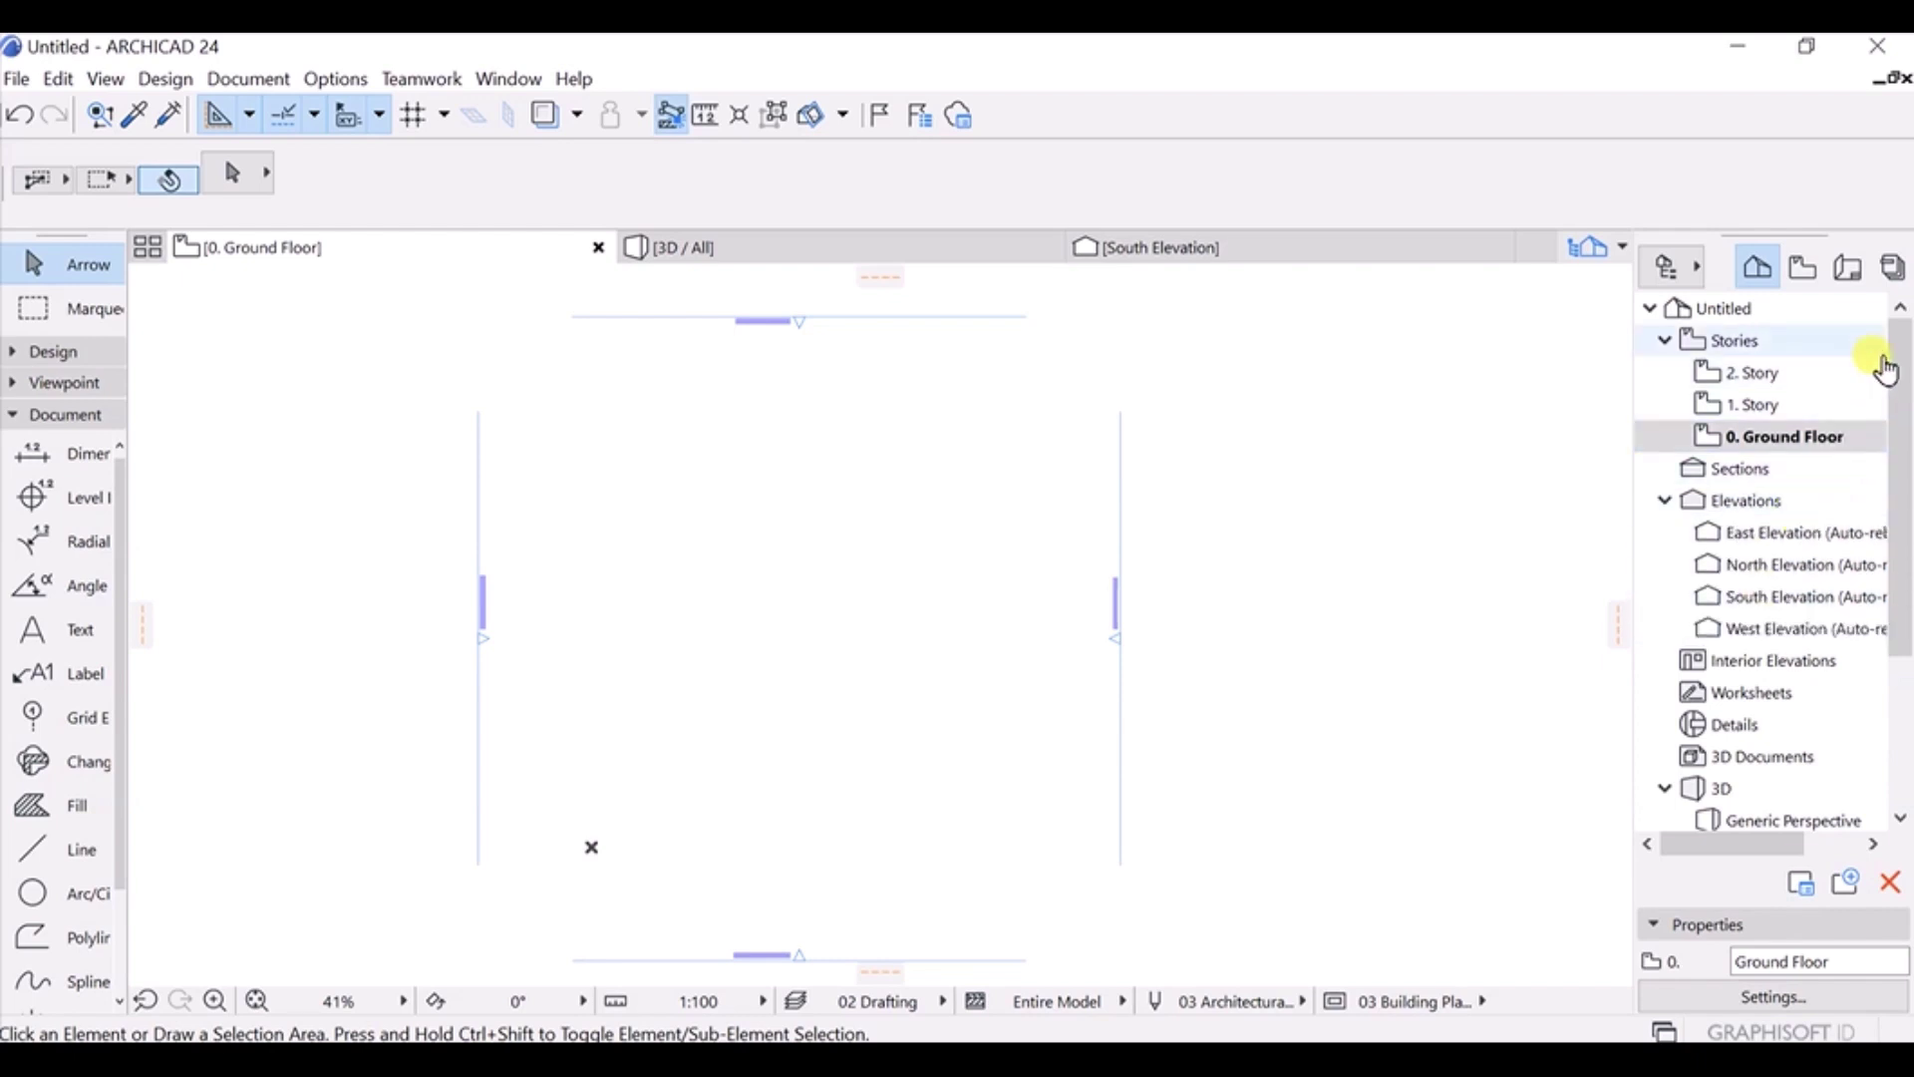
scroll(1773, 499, "down", 3)
scroll(1773, 500, "up", 3)
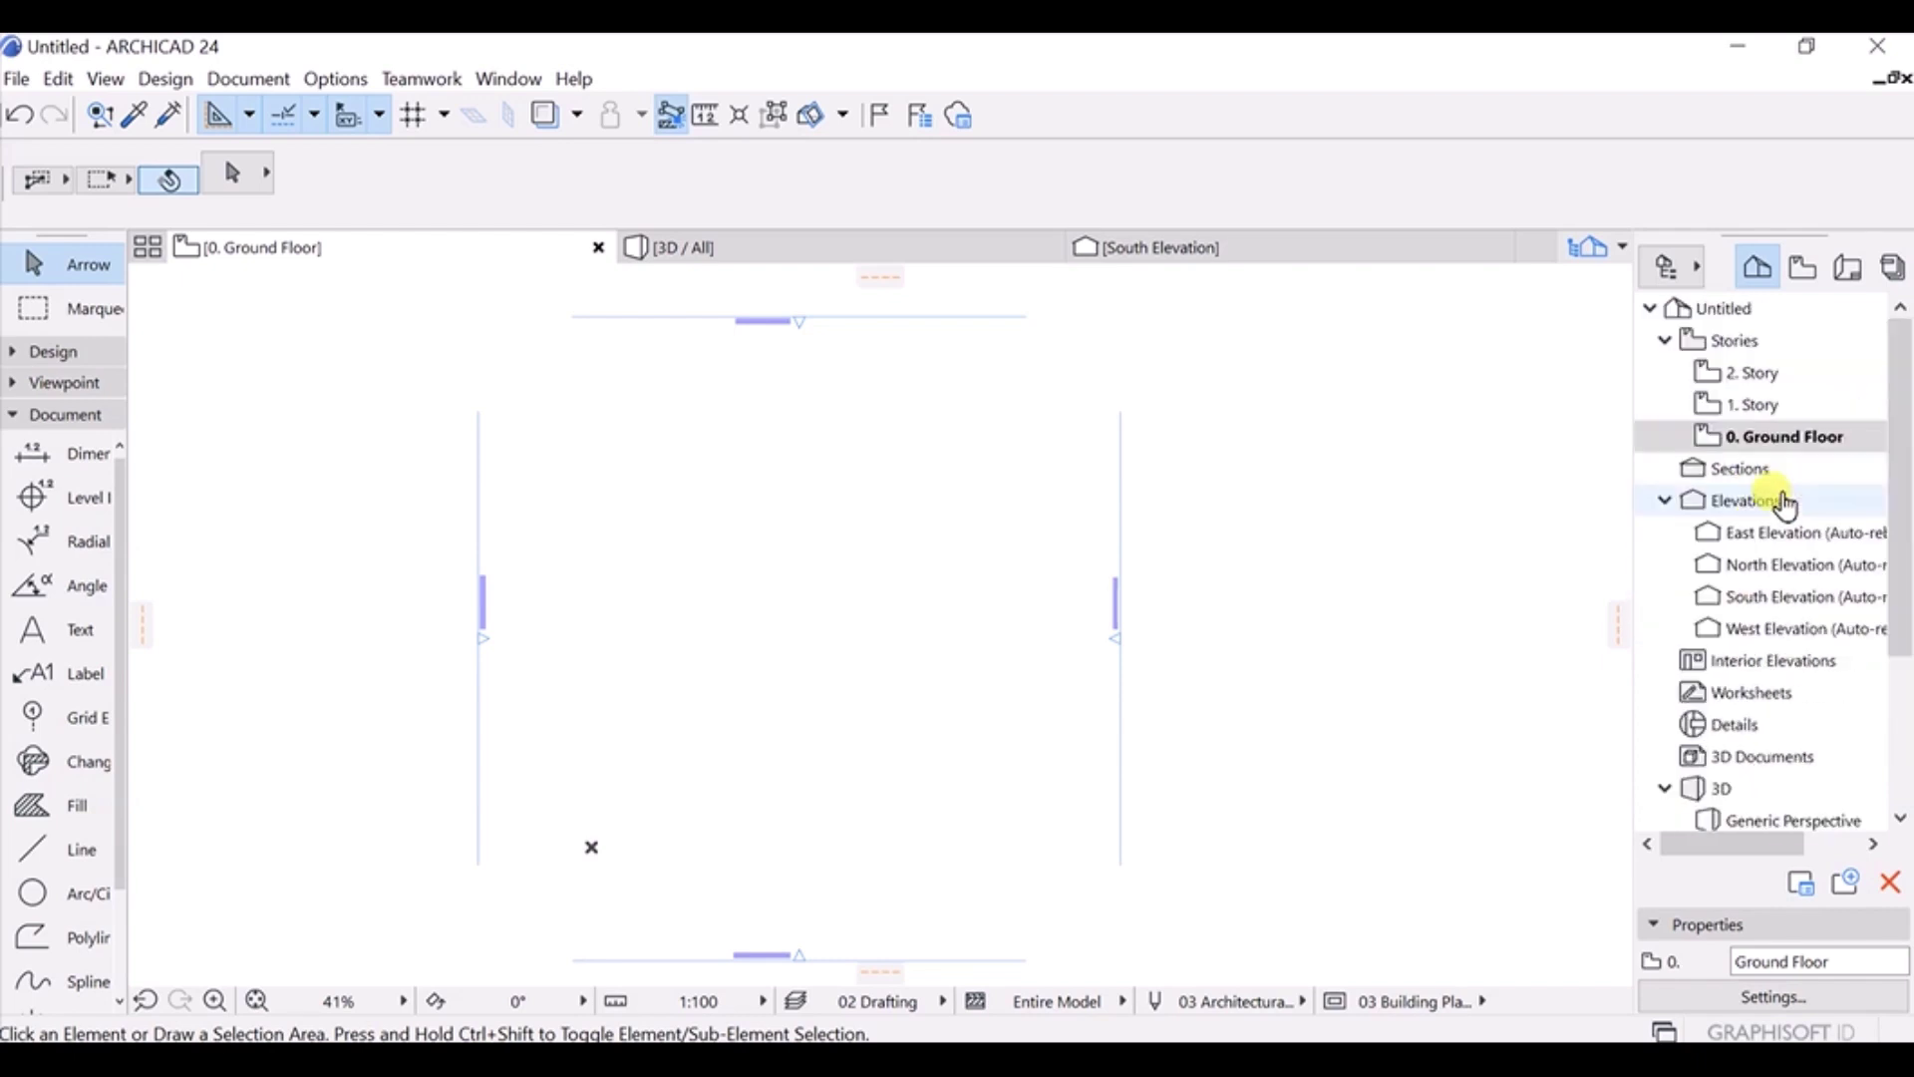
left_click_drag(1903, 334, 1897, 521)
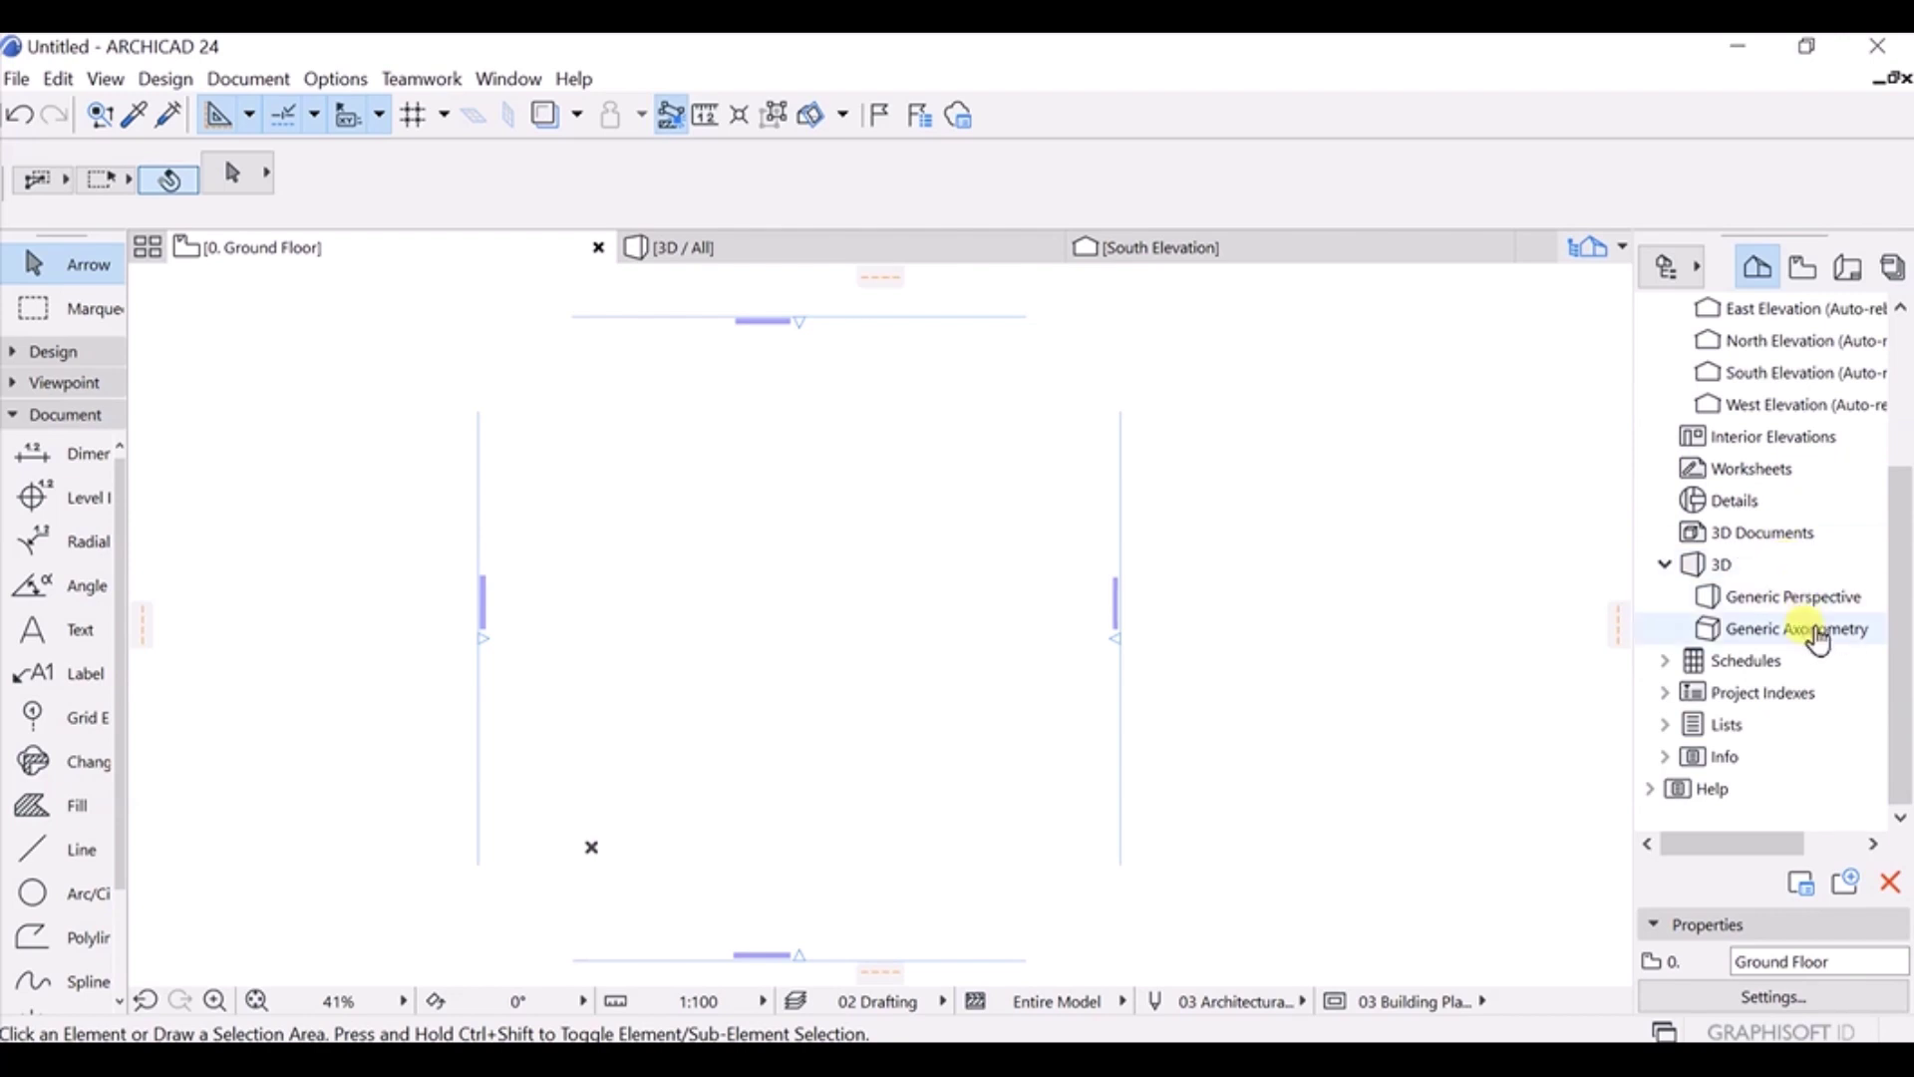
left_click(1732, 698)
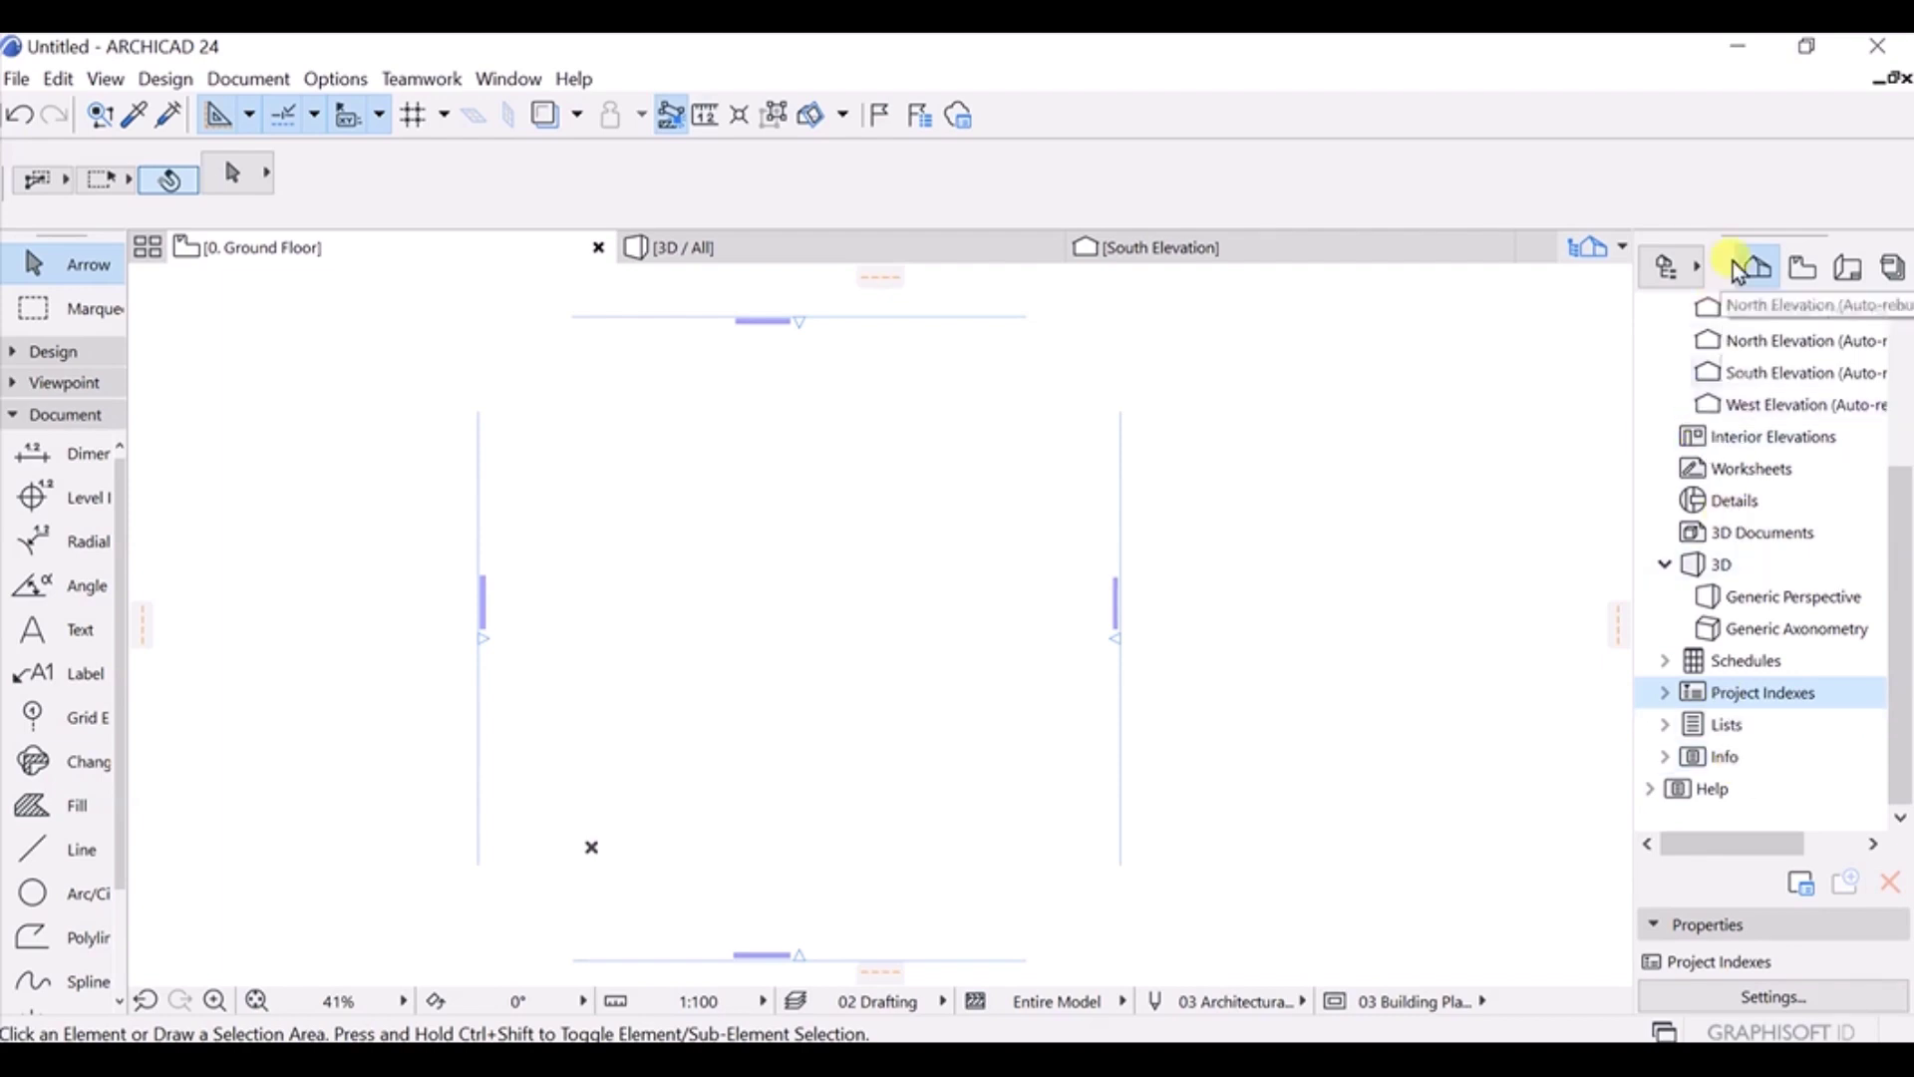
scroll(1894, 418, "up", 3)
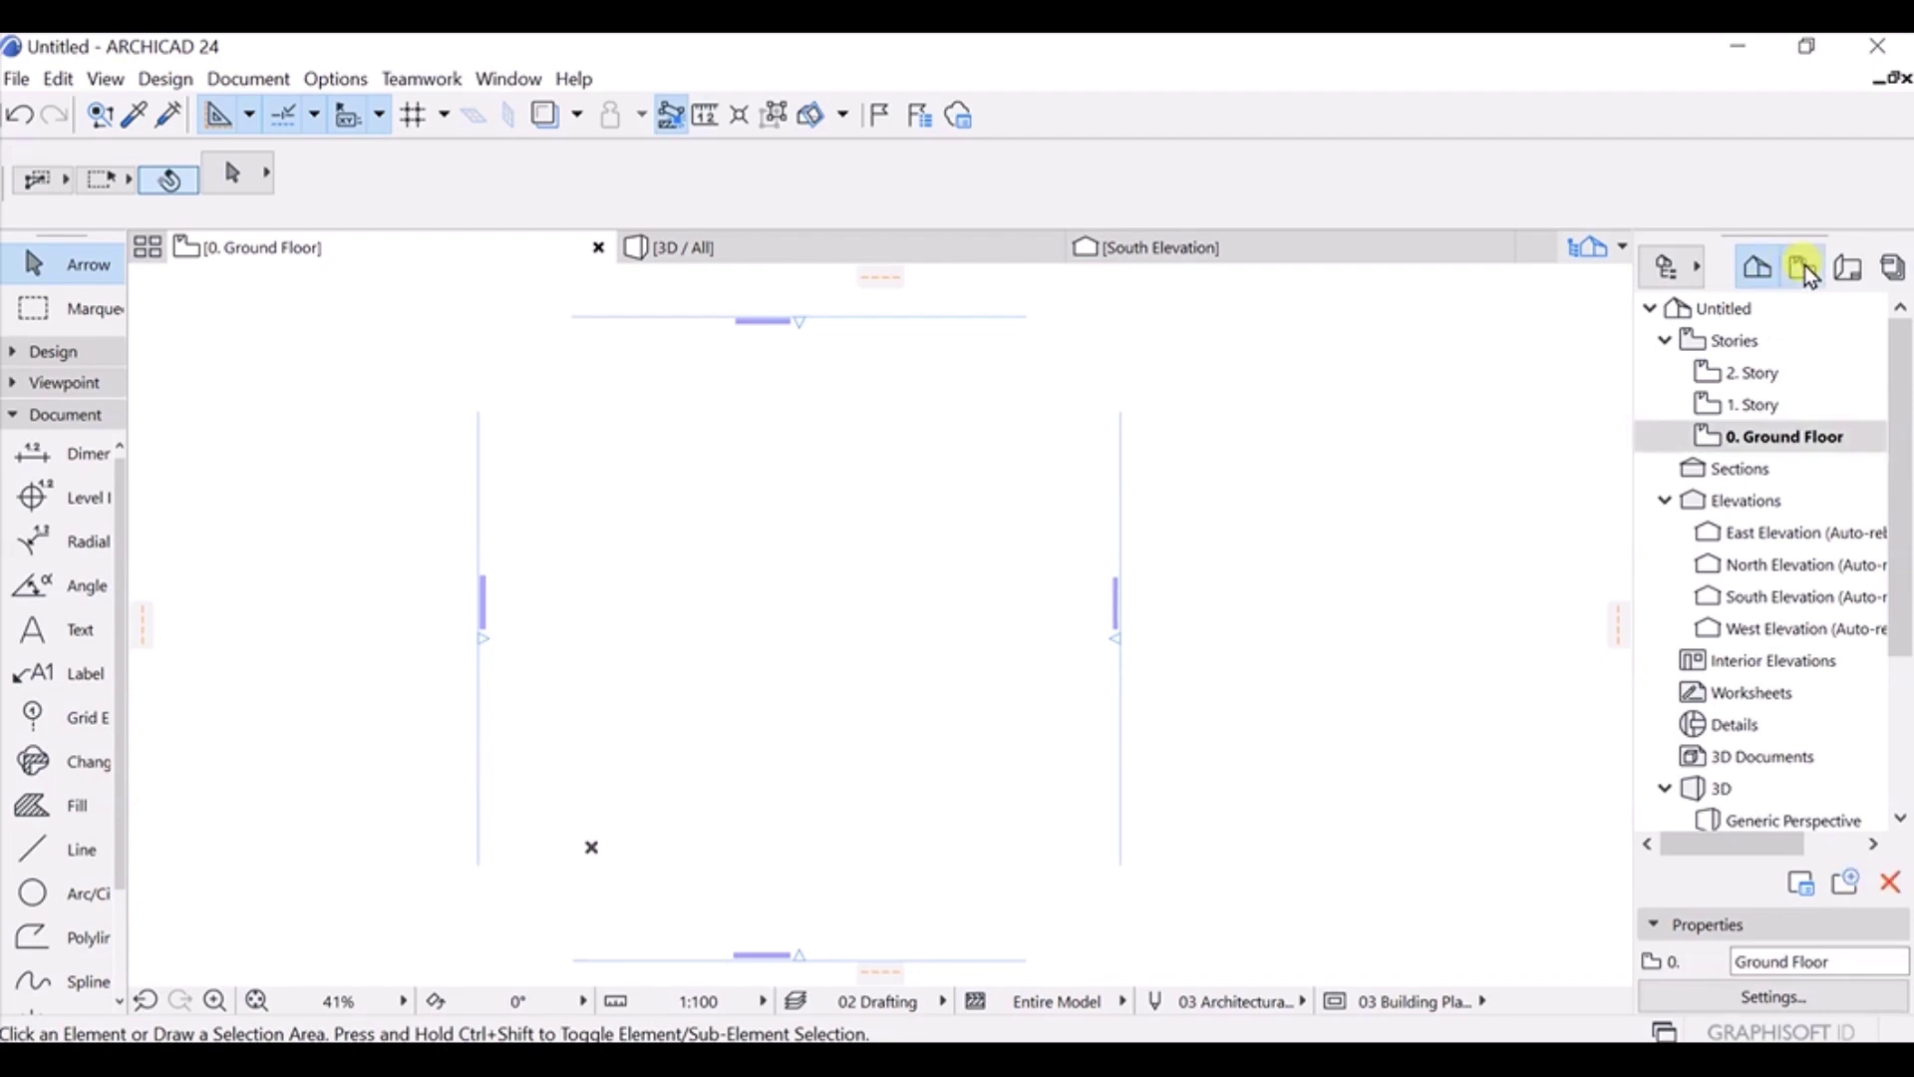
Show the Navigator View Map and select the 2. Story floor plan view.
left_click(1804, 275)
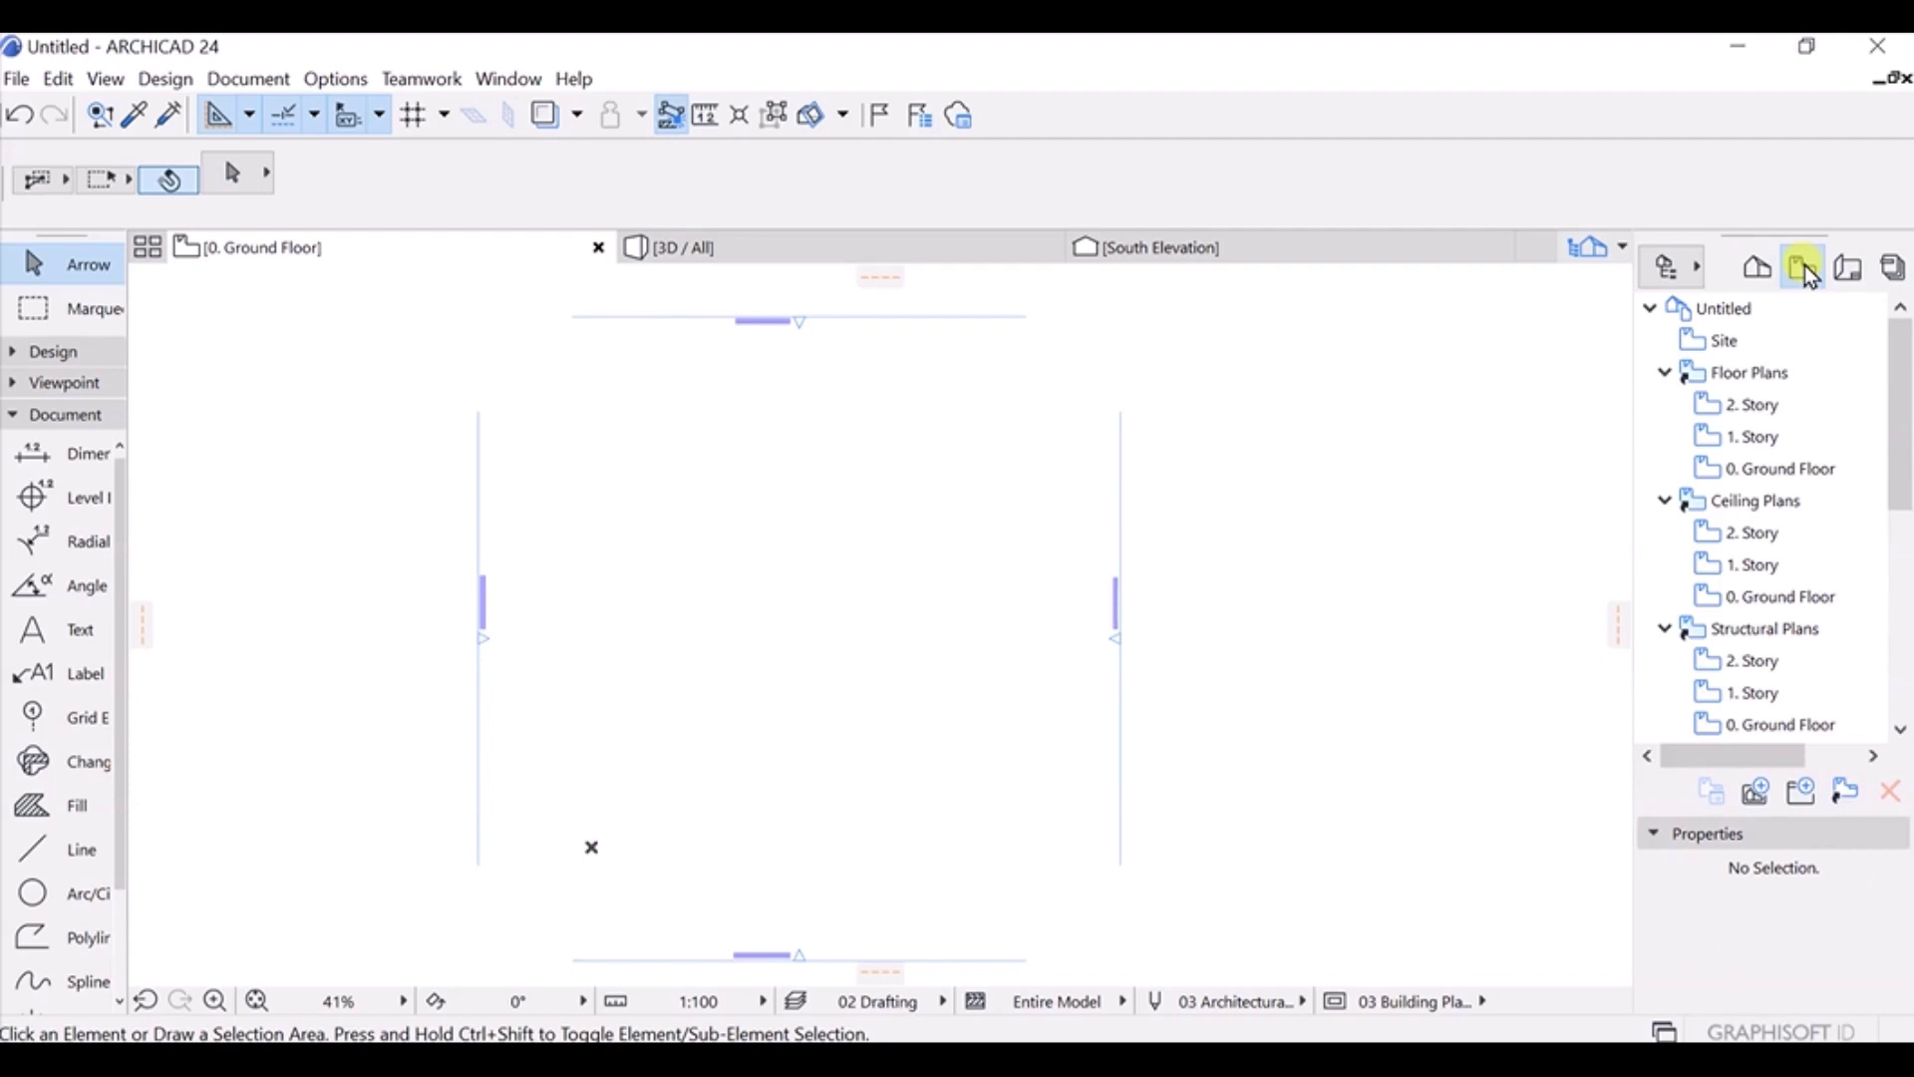
left_click(1804, 409)
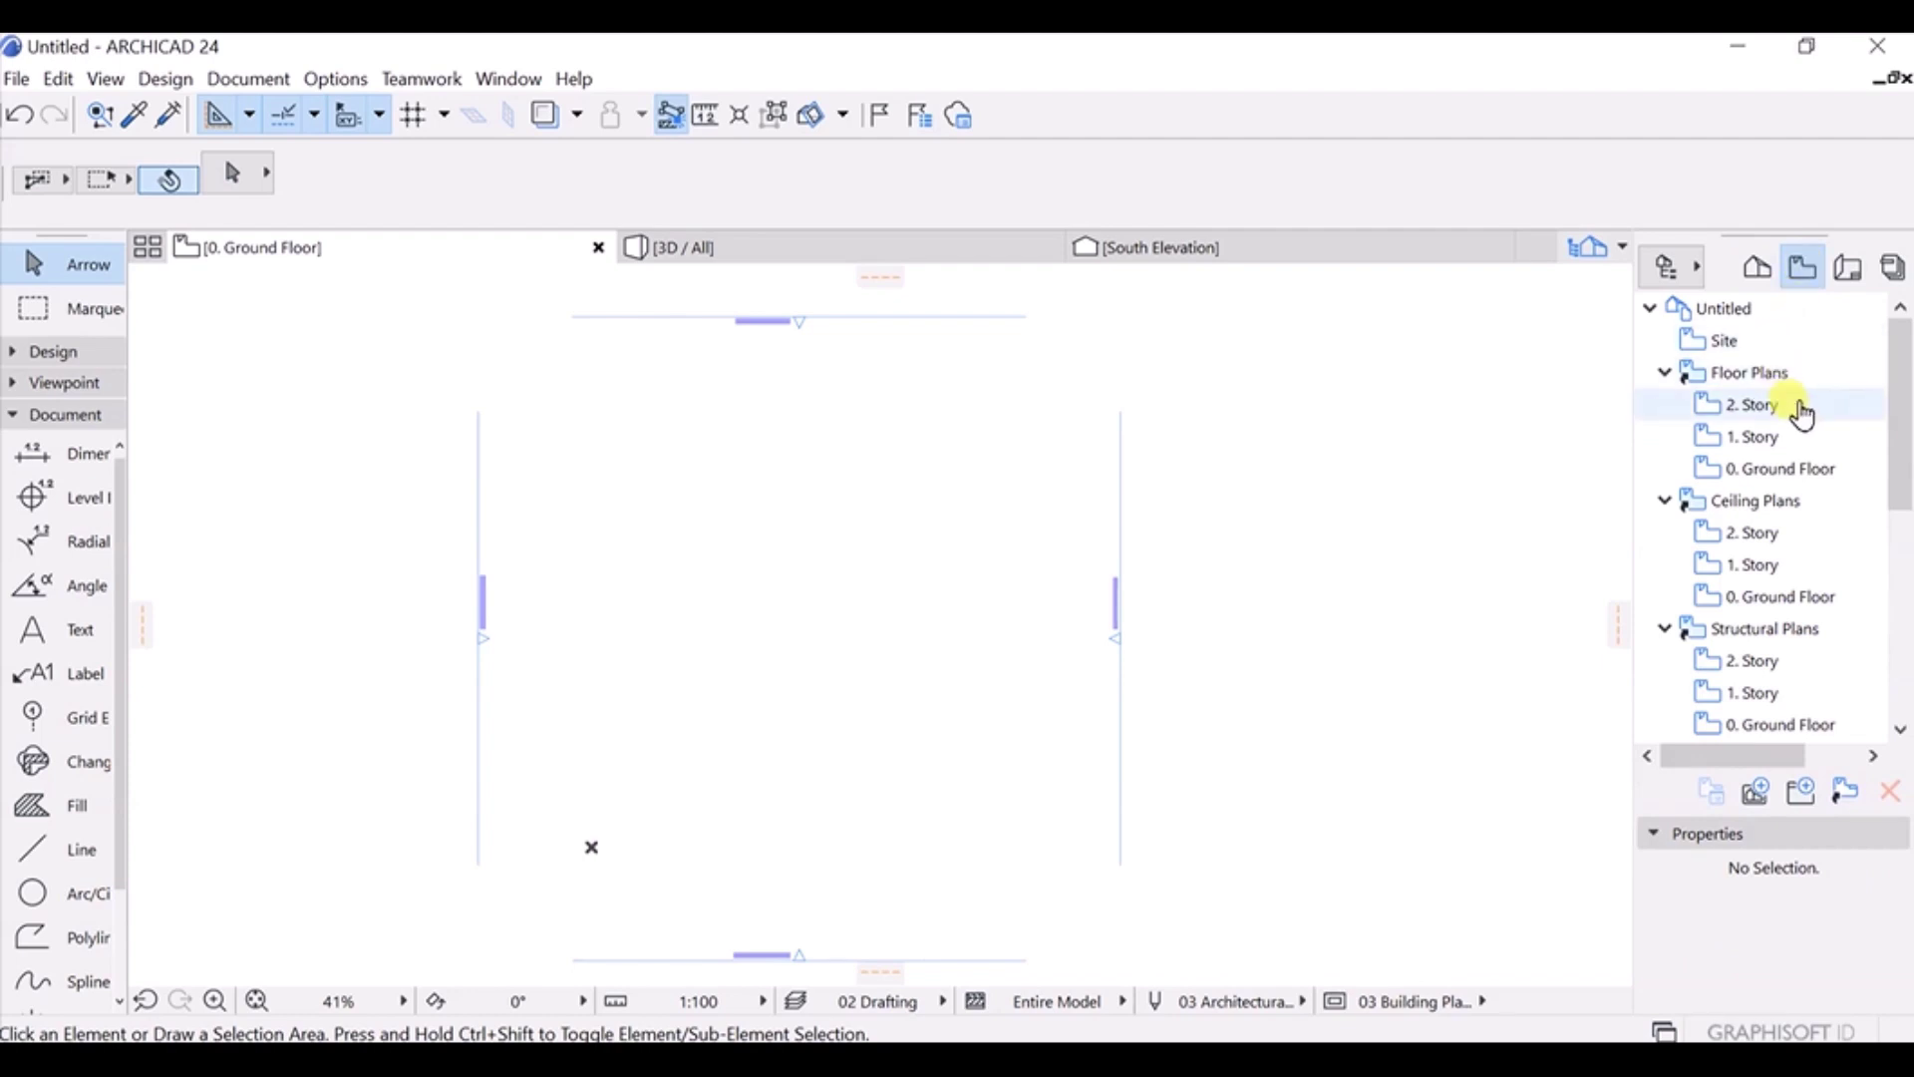
scroll(1806, 418, "down", 3)
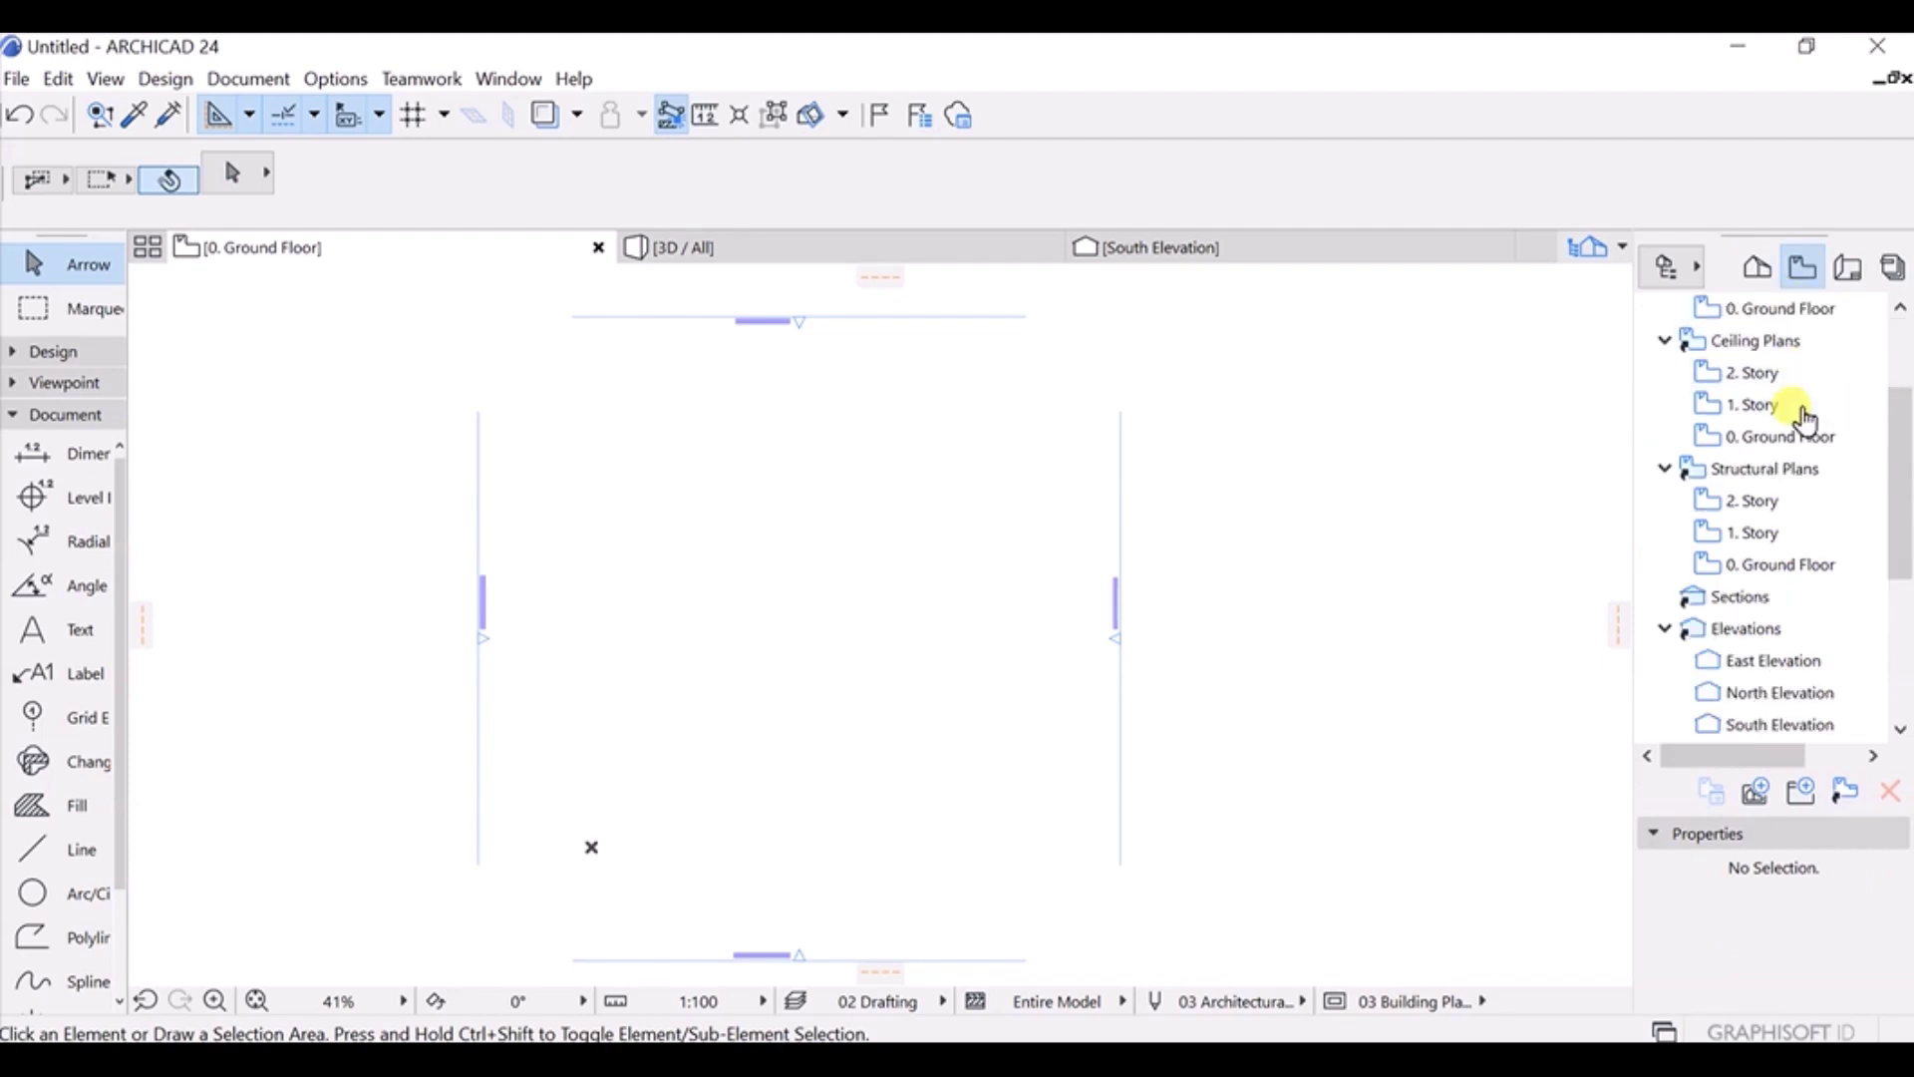
scroll(1806, 419, "down", 5)
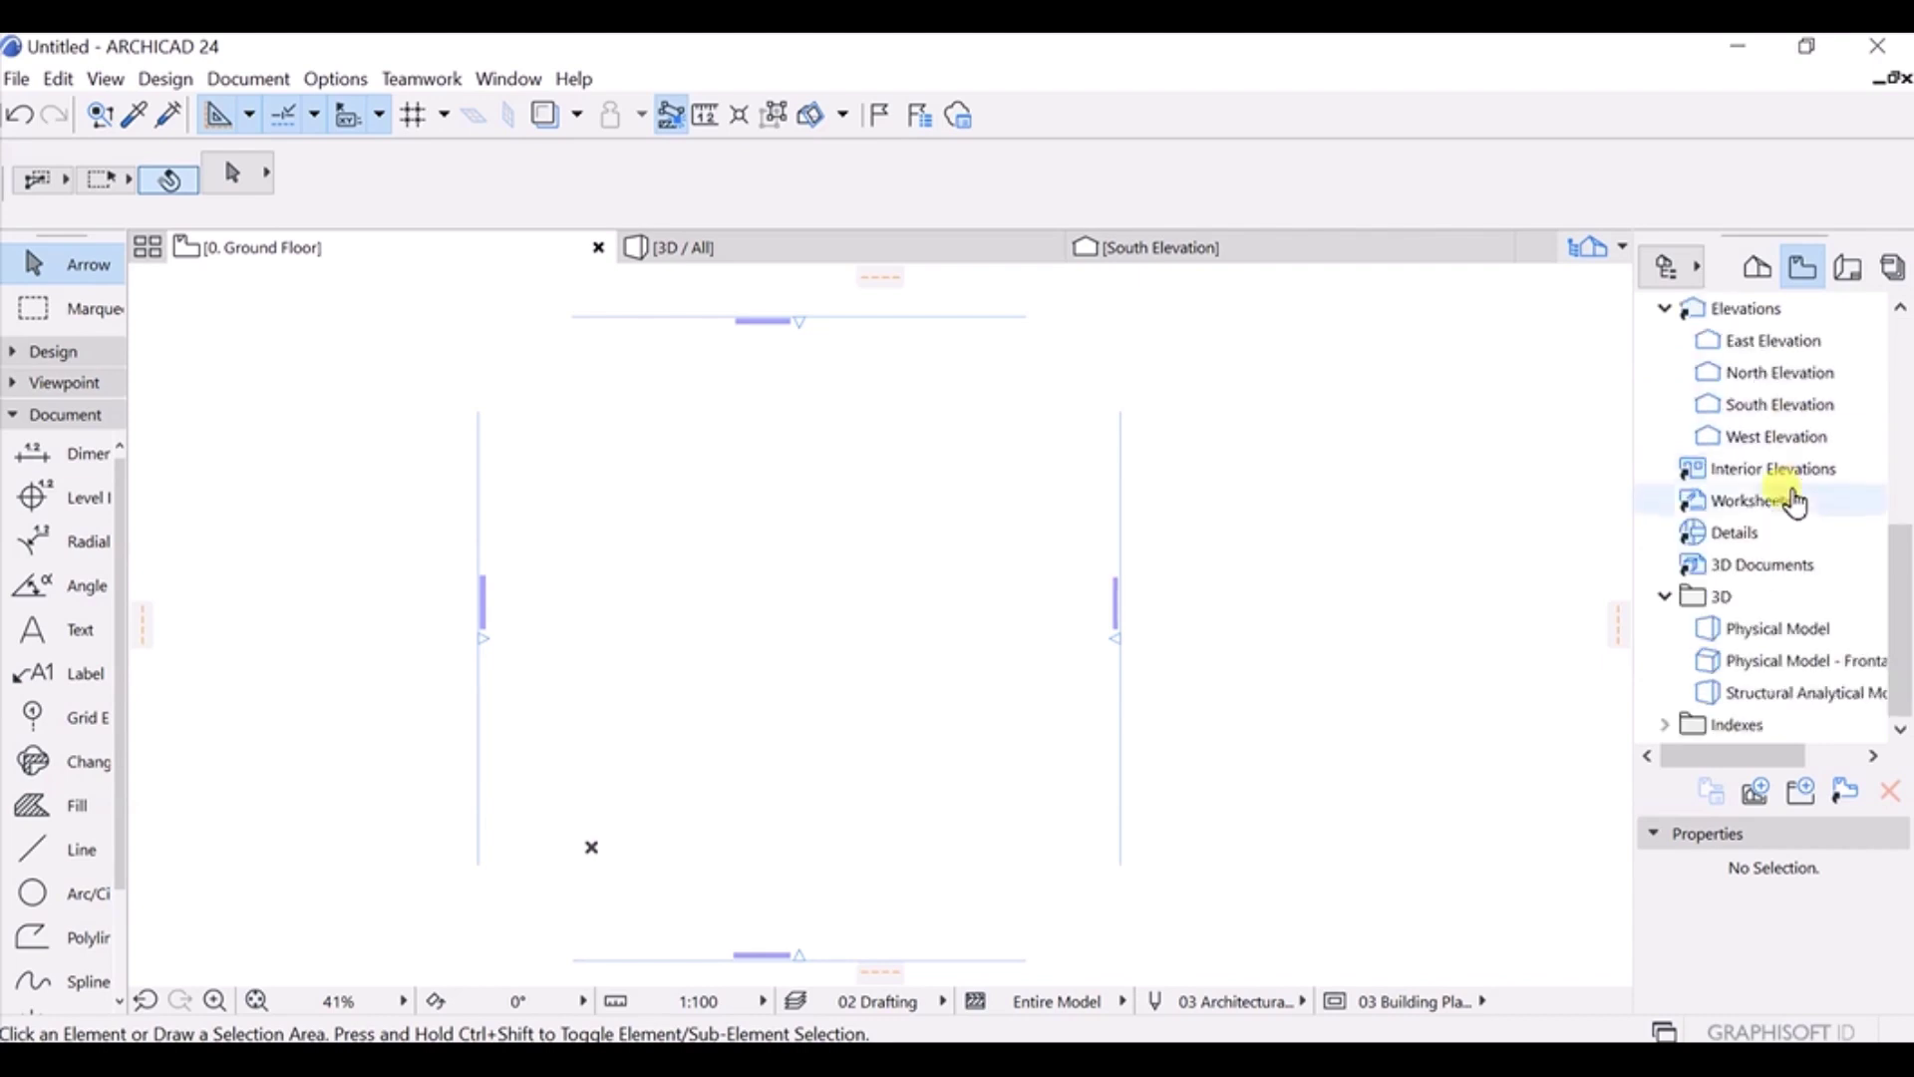
scroll(1757, 528, "up", 5)
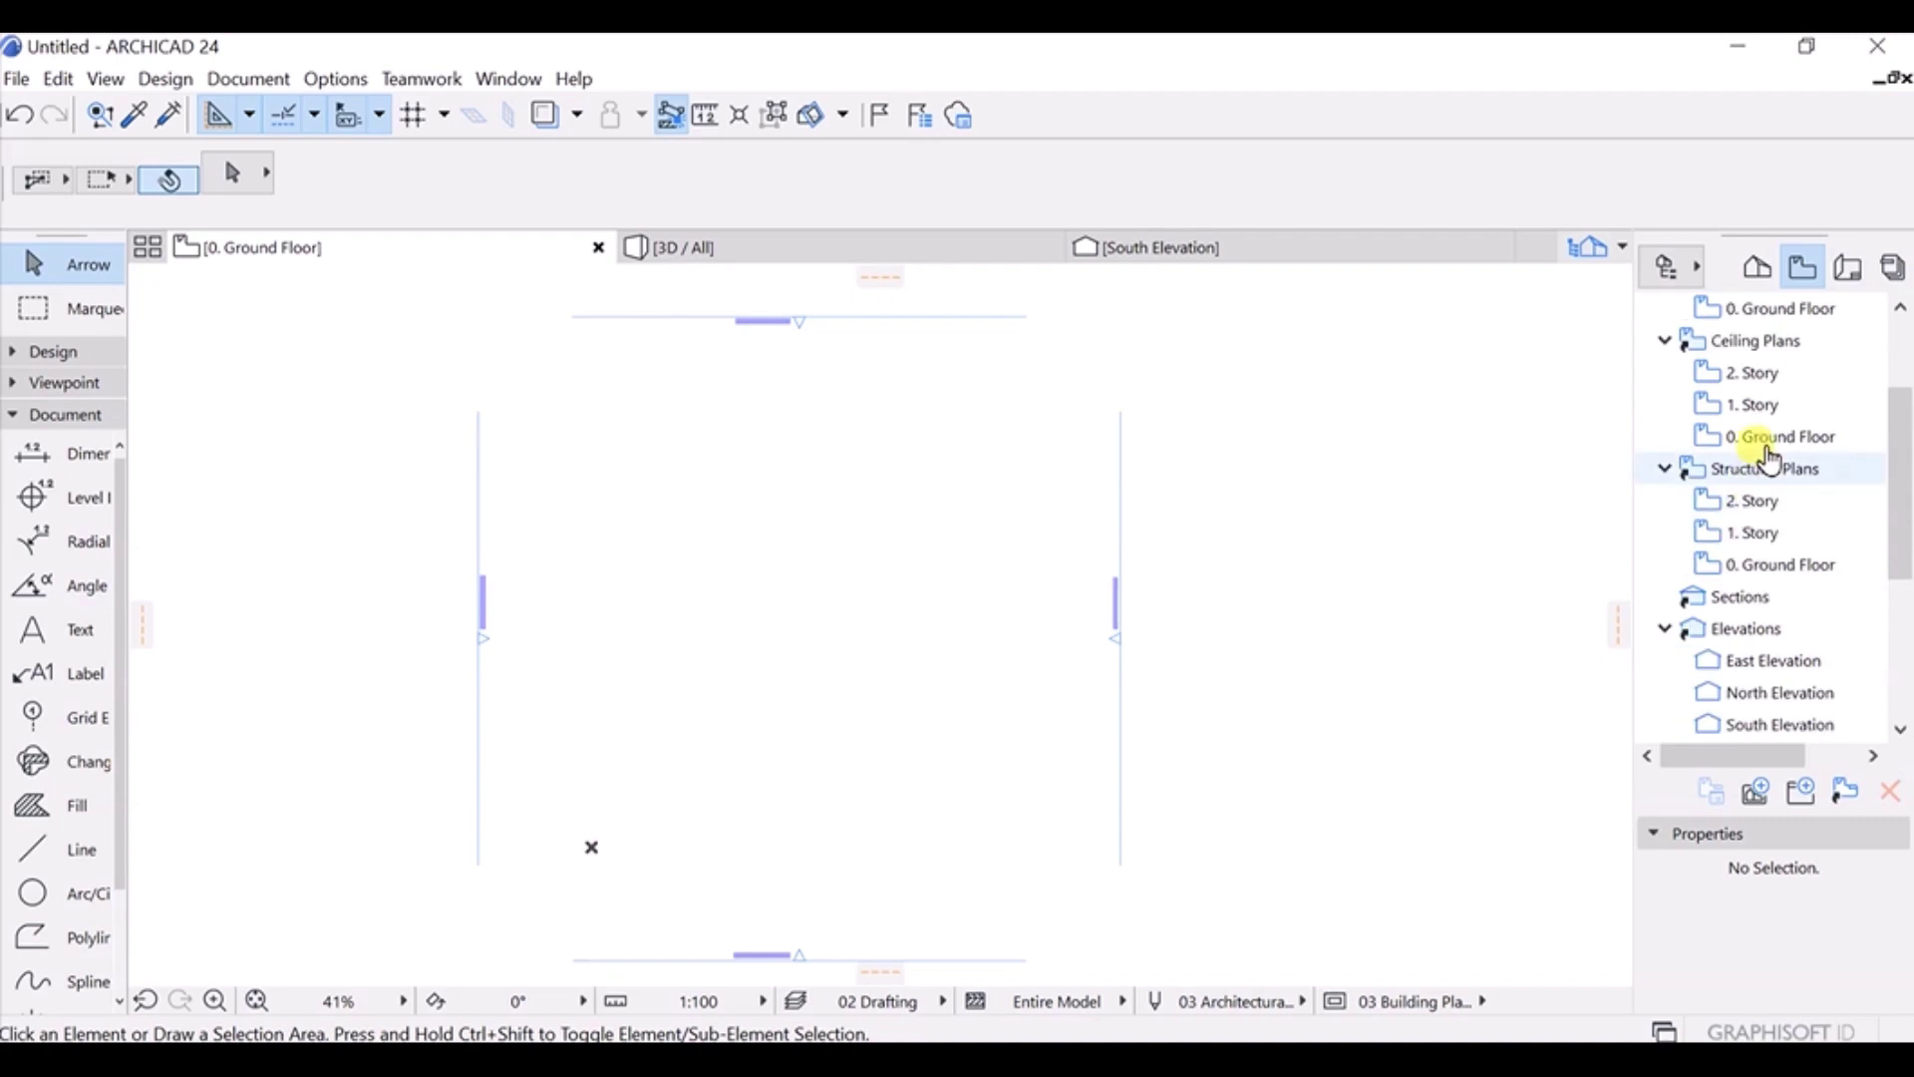
scroll(1786, 419, "down", 3)
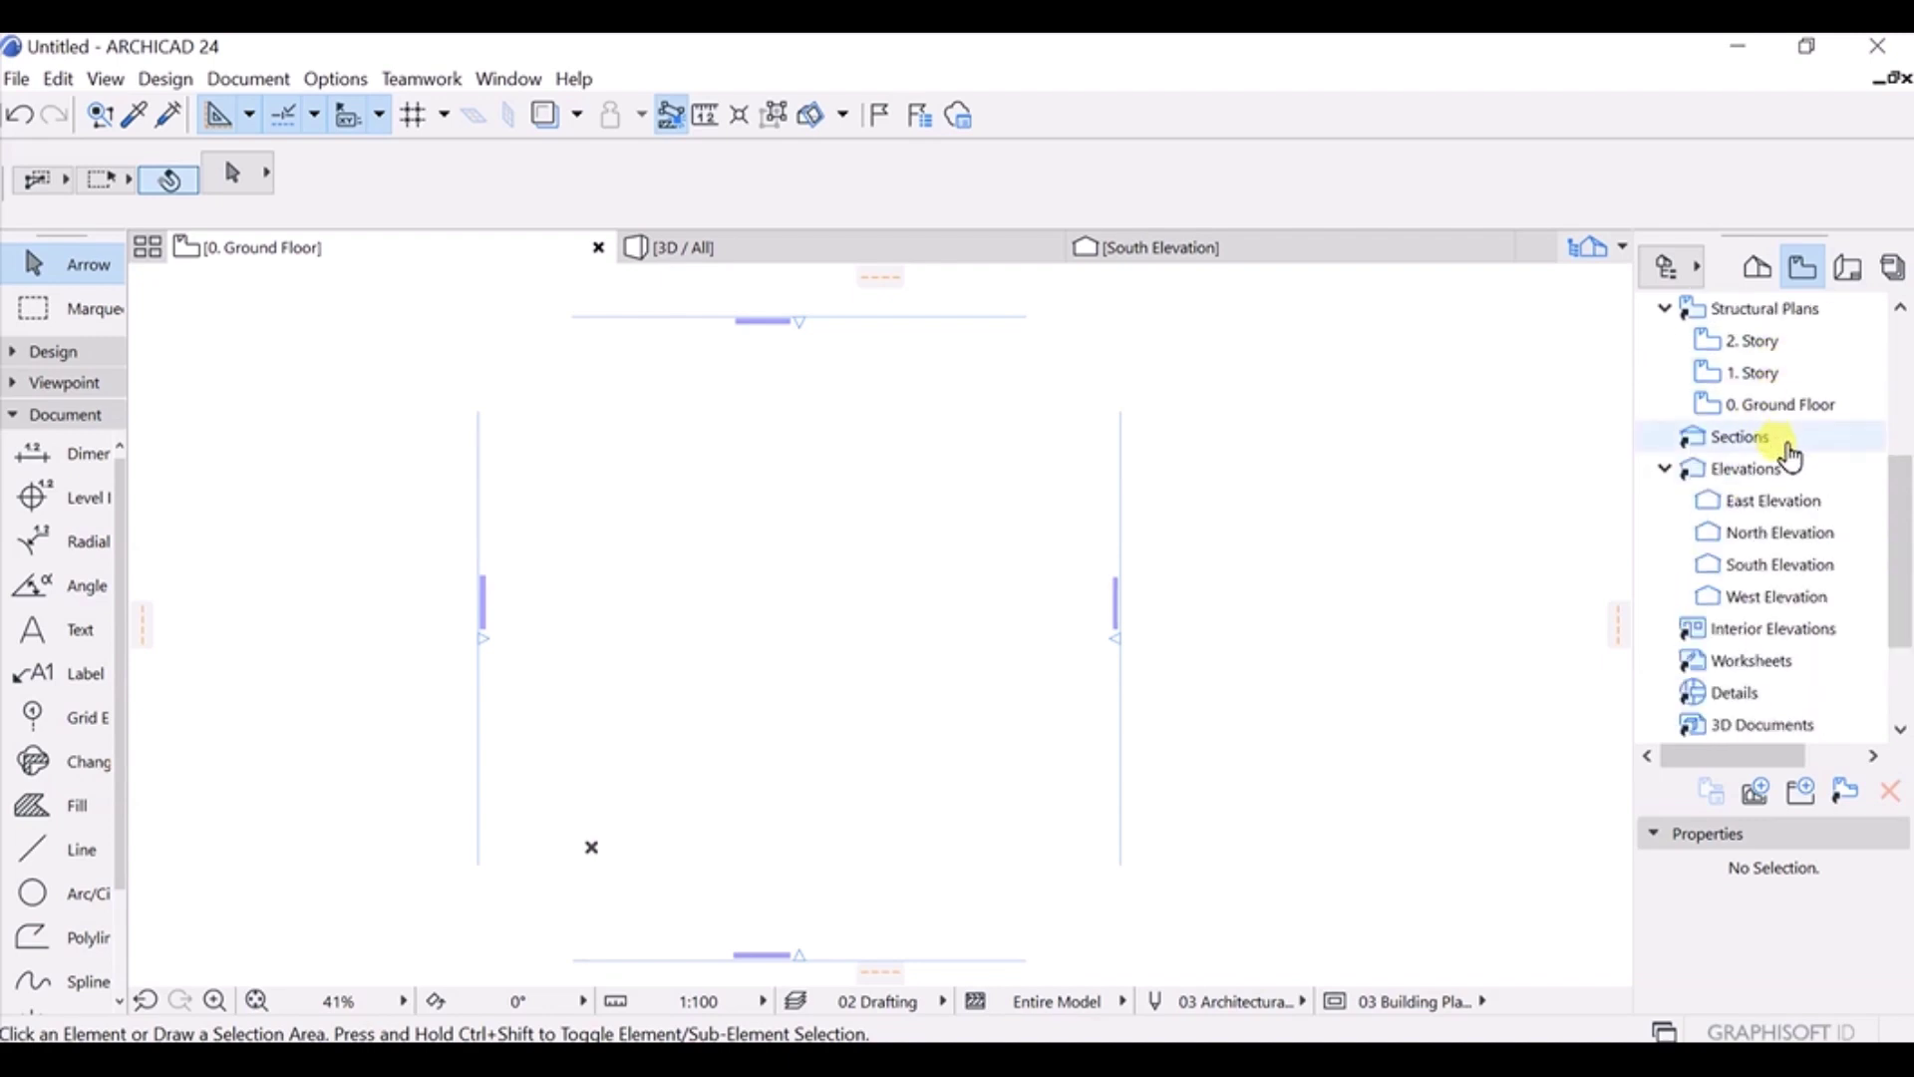
scroll(1784, 443, "up", 2)
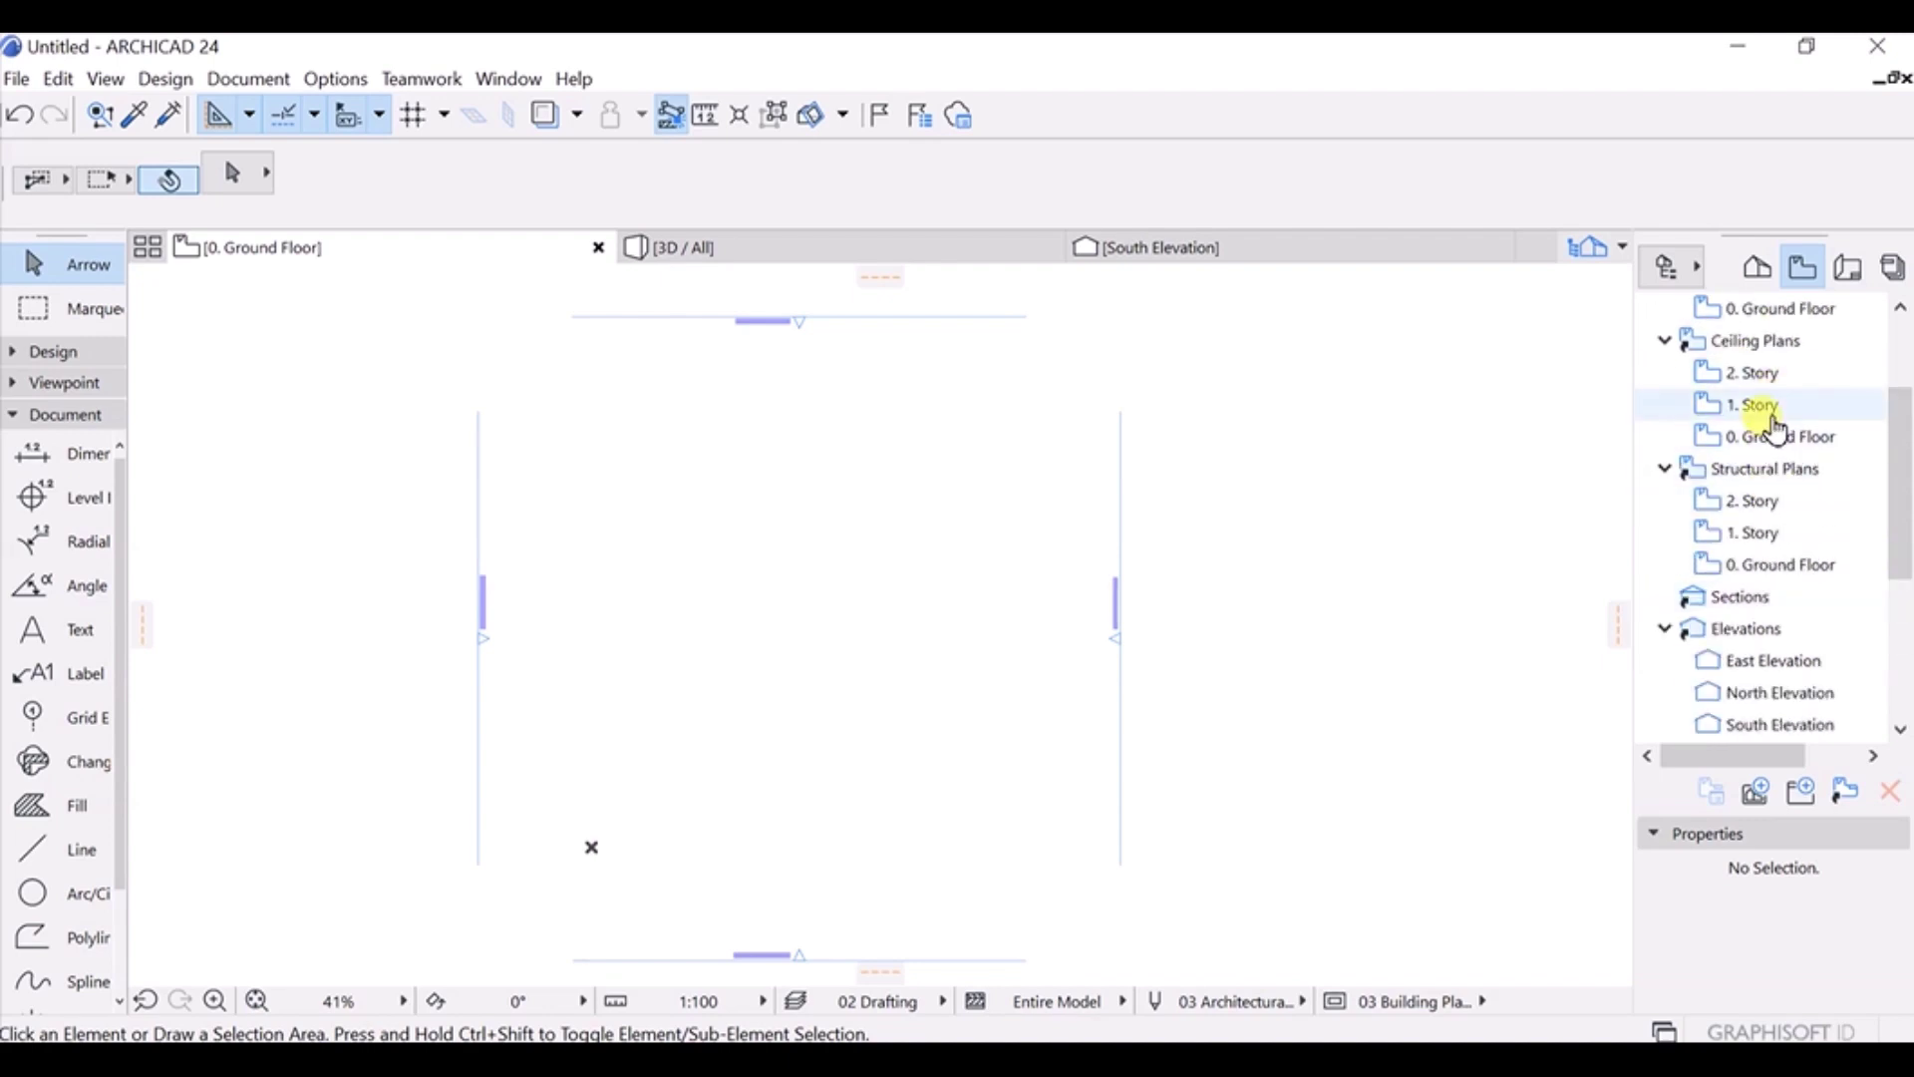
scroll(1757, 448, "up", 3)
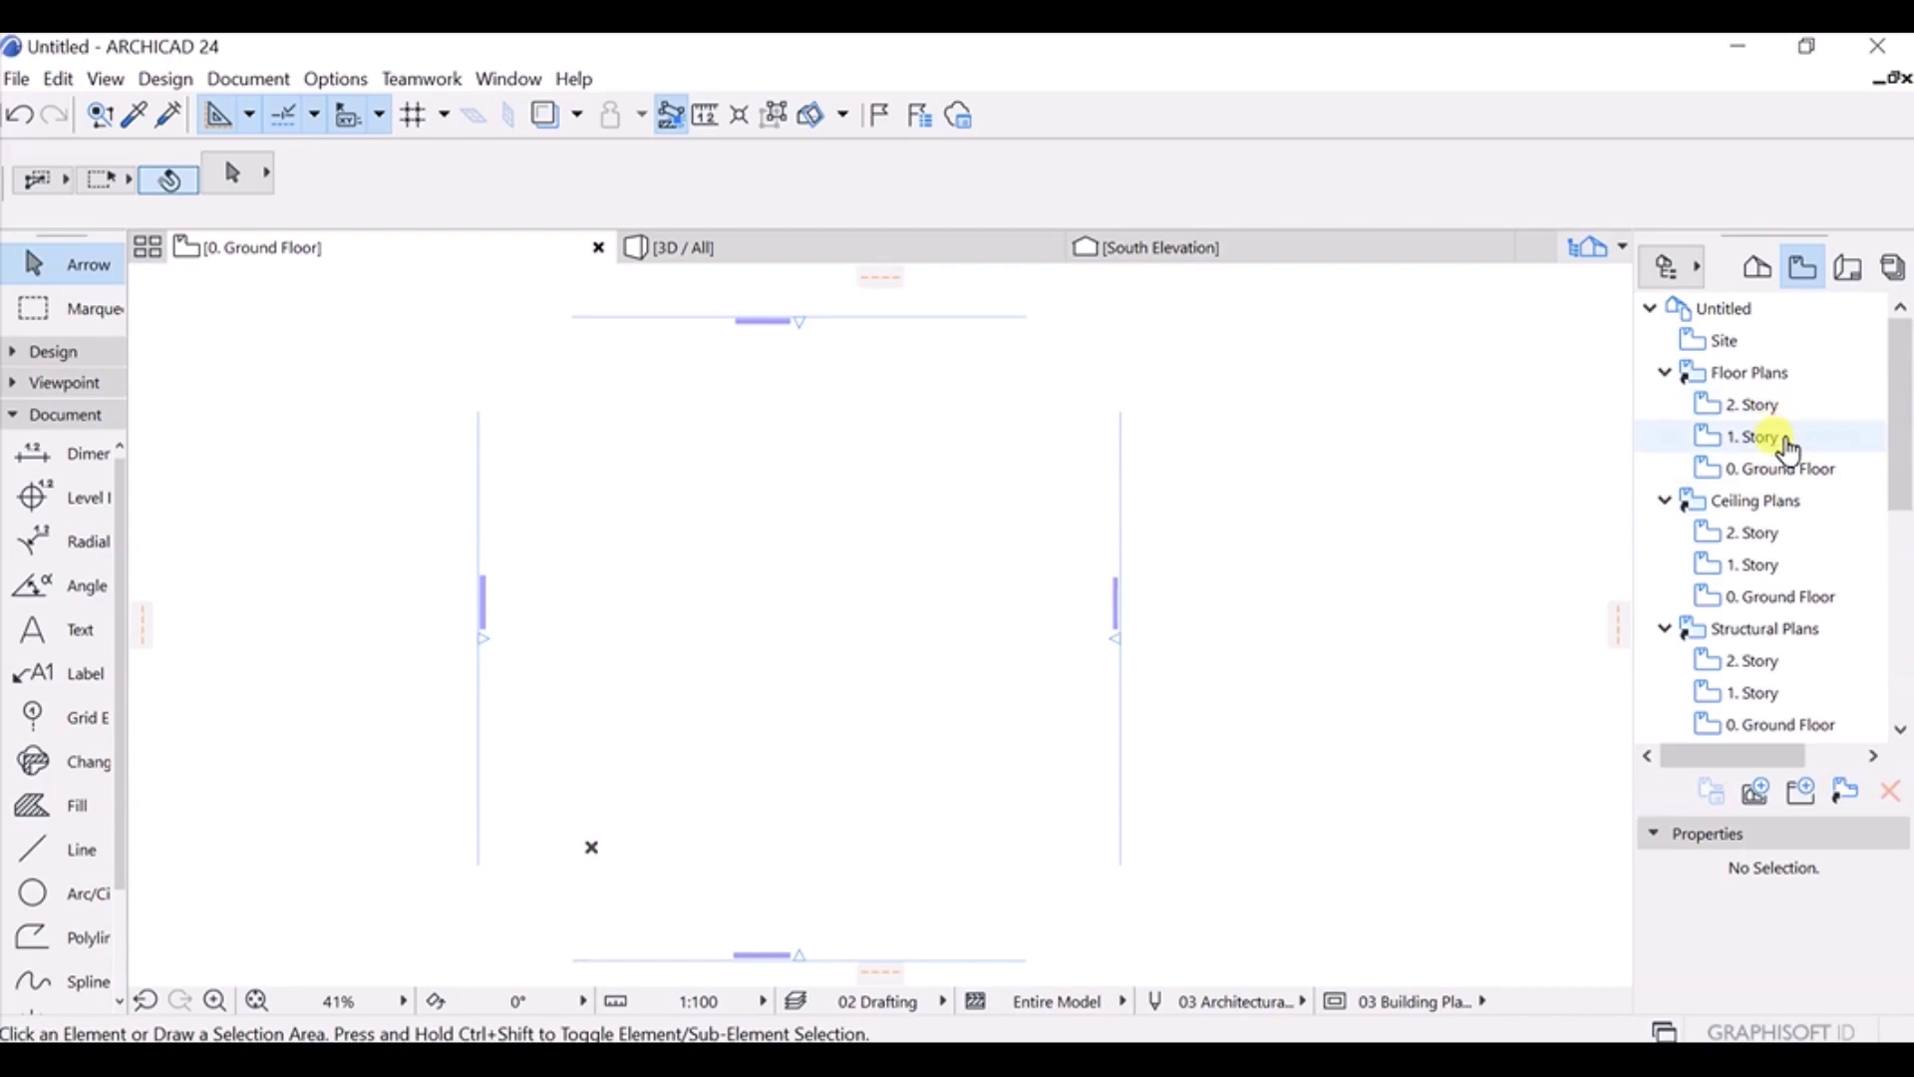
left_click(1766, 409)
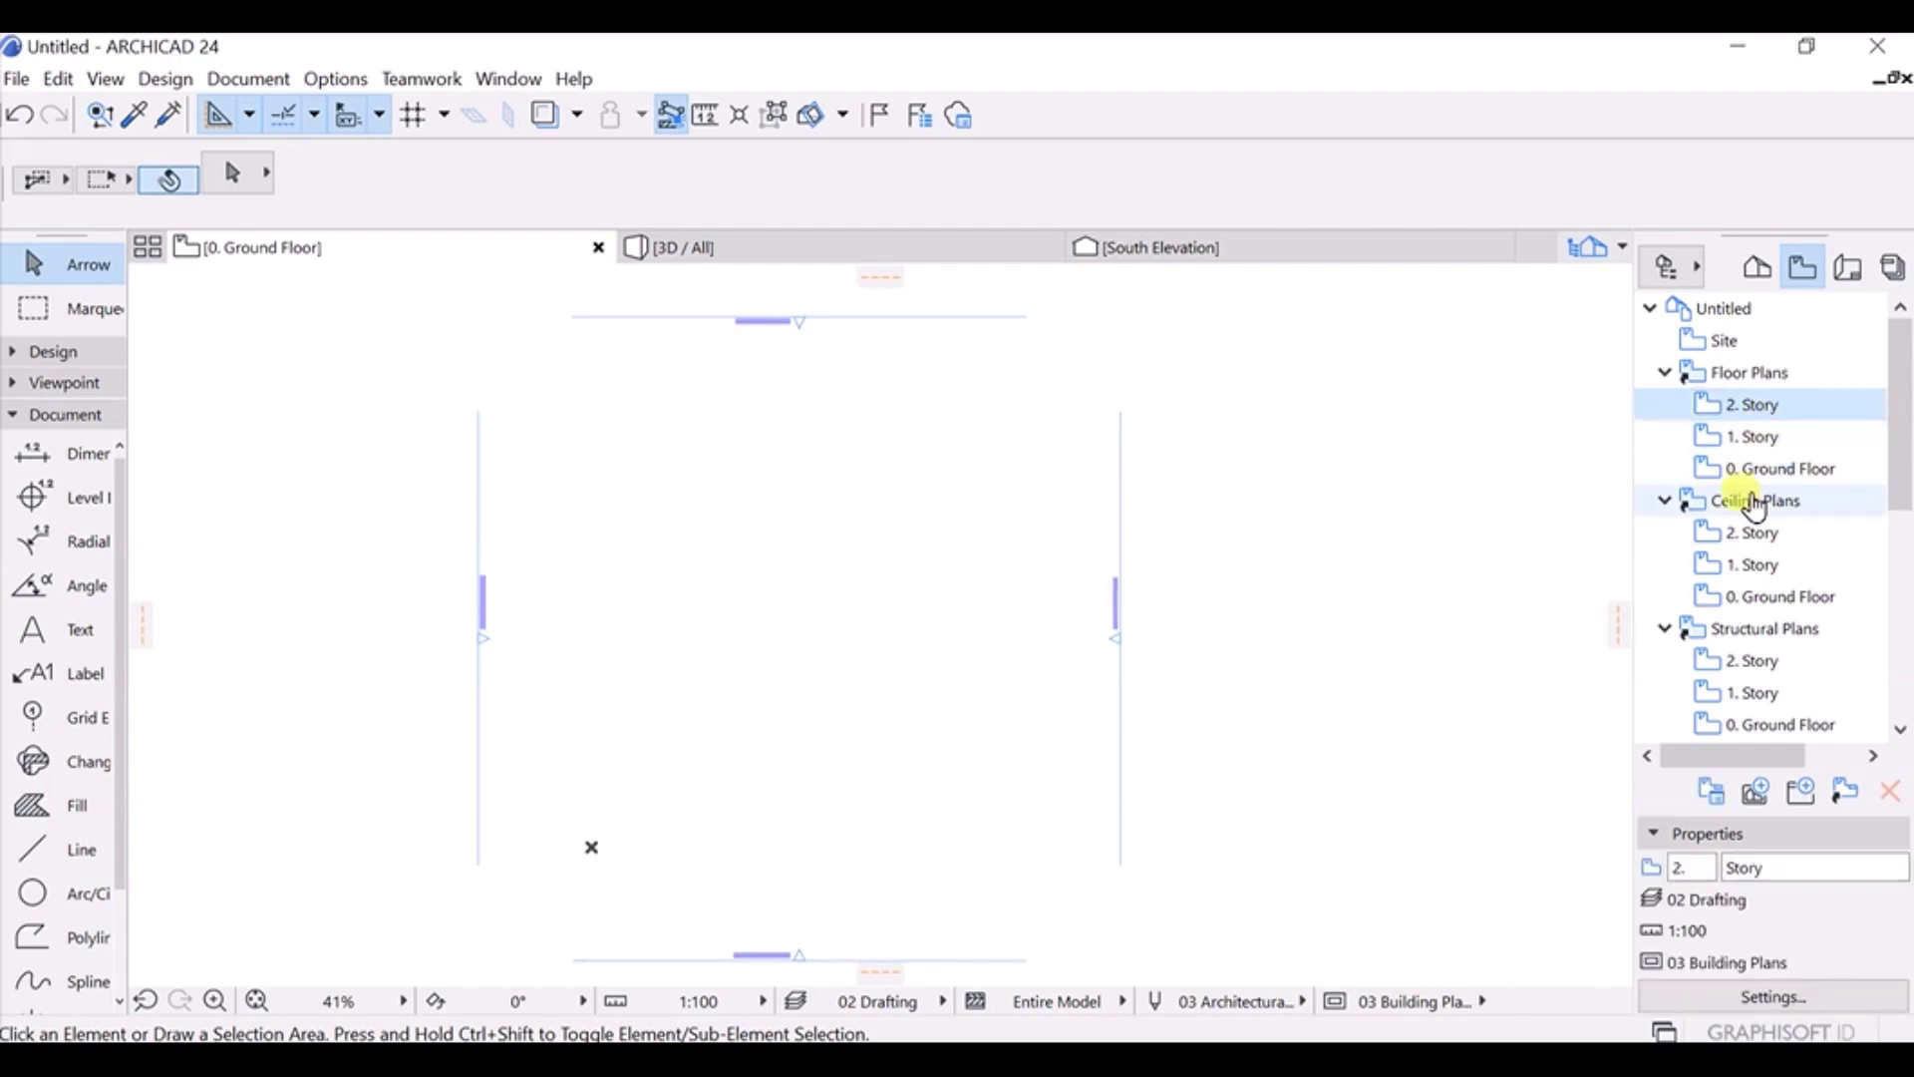
Scroll down to Elevations and select the North Elevation view.
scroll(1762, 530, "down", 2)
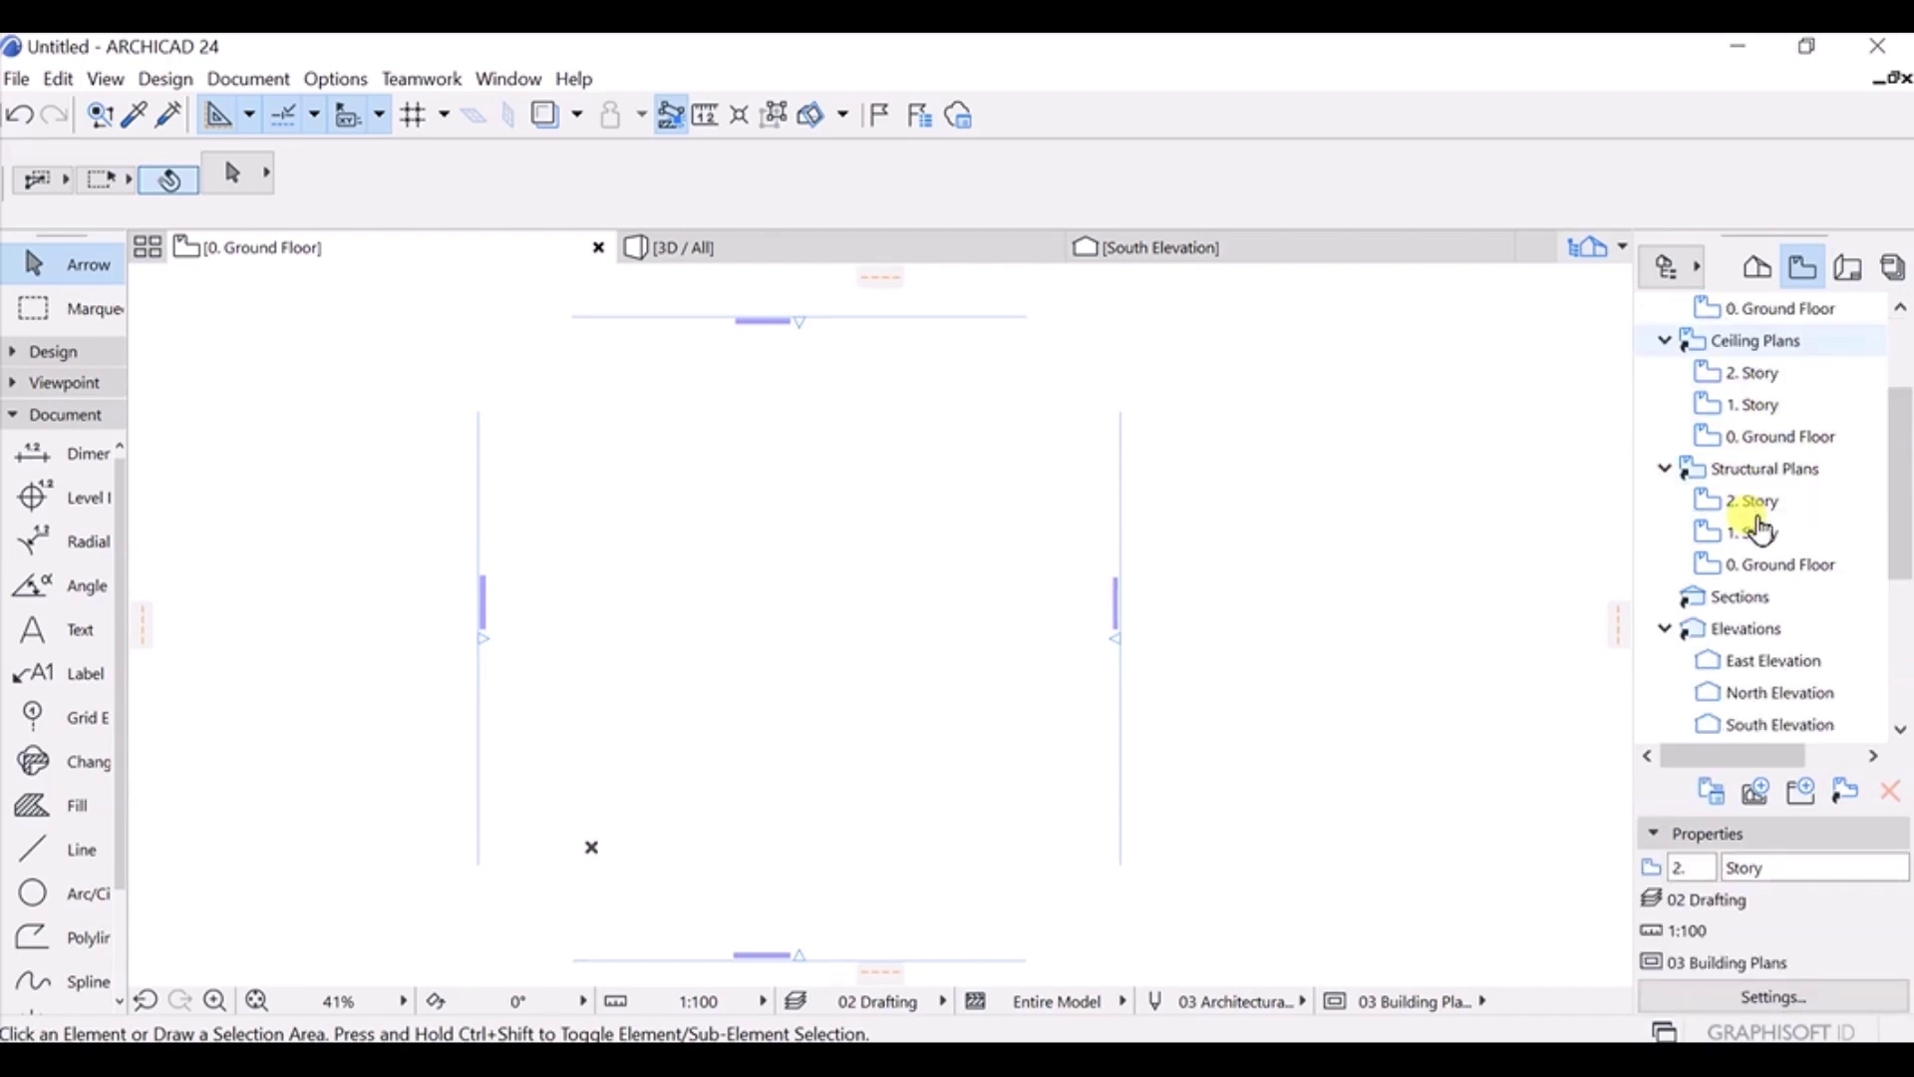
scroll(1760, 530, "down", 2)
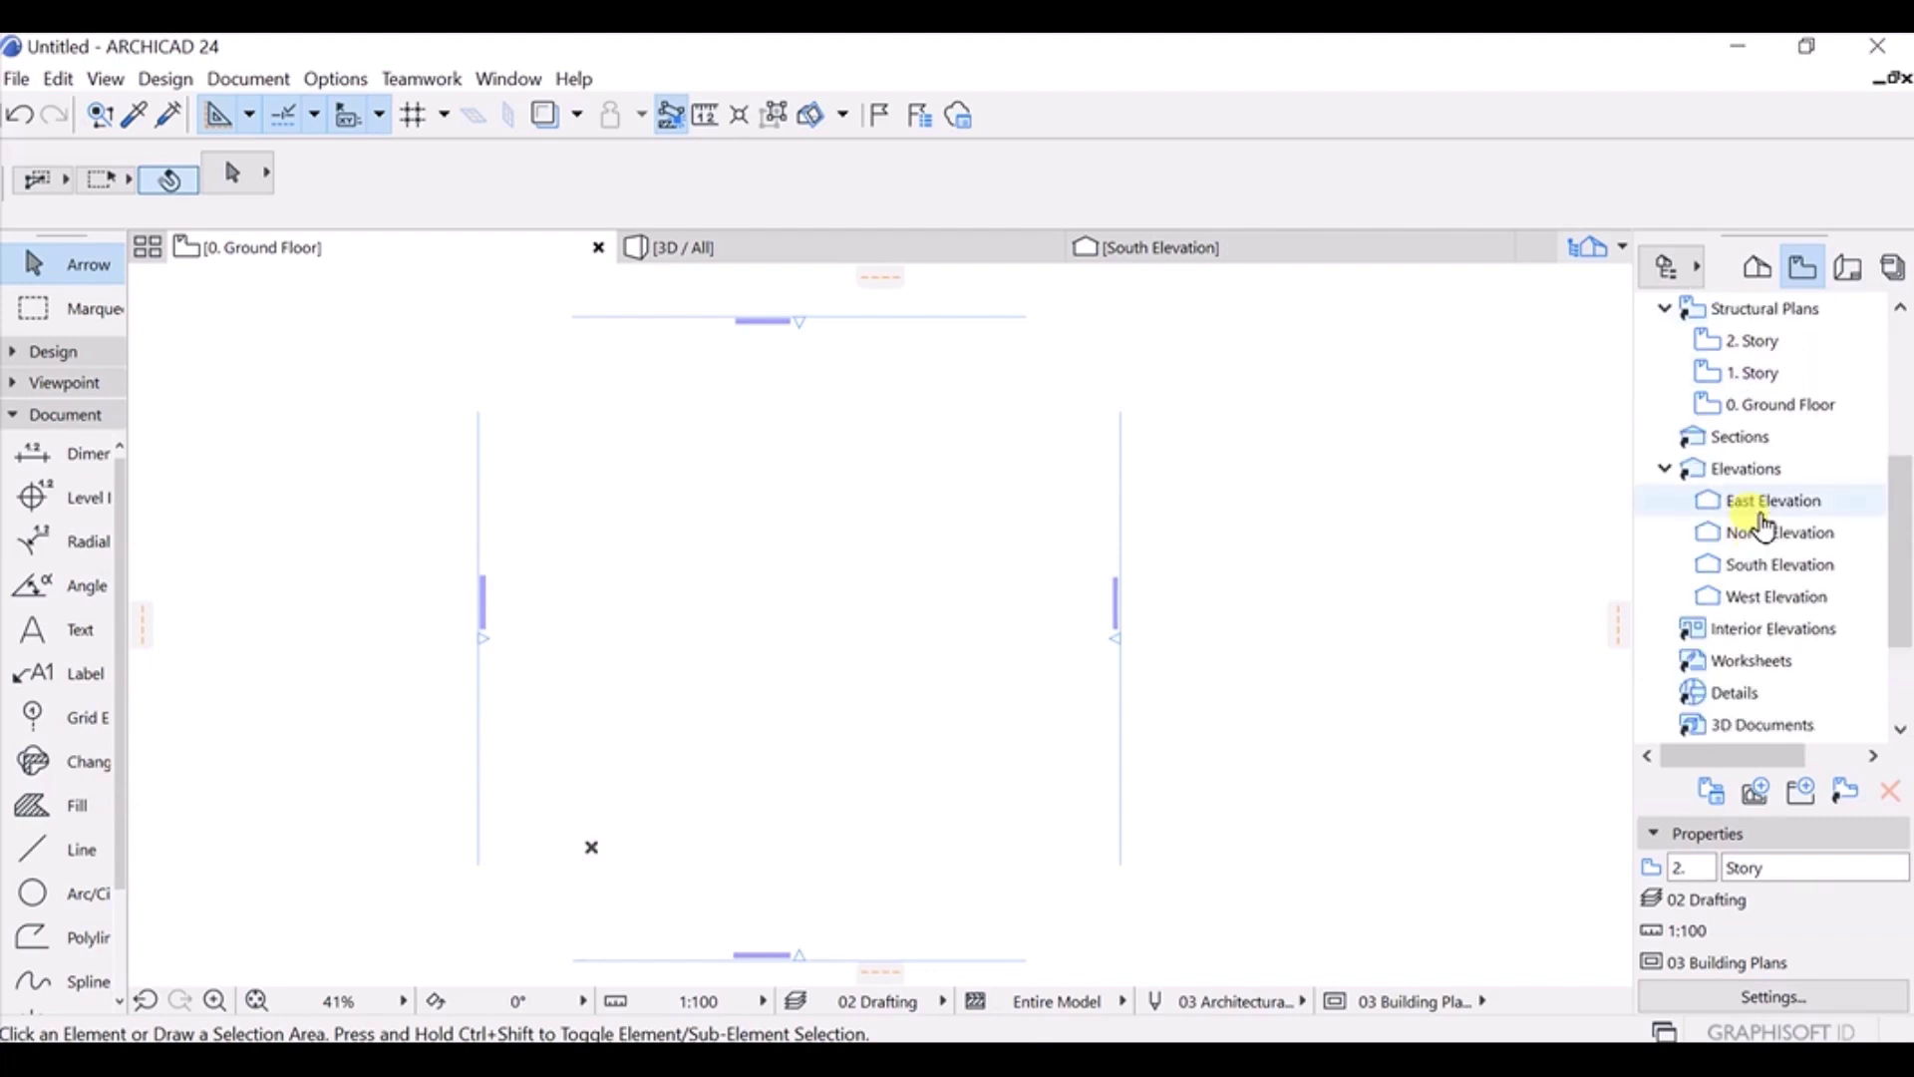
scroll(1764, 533, "down", 2)
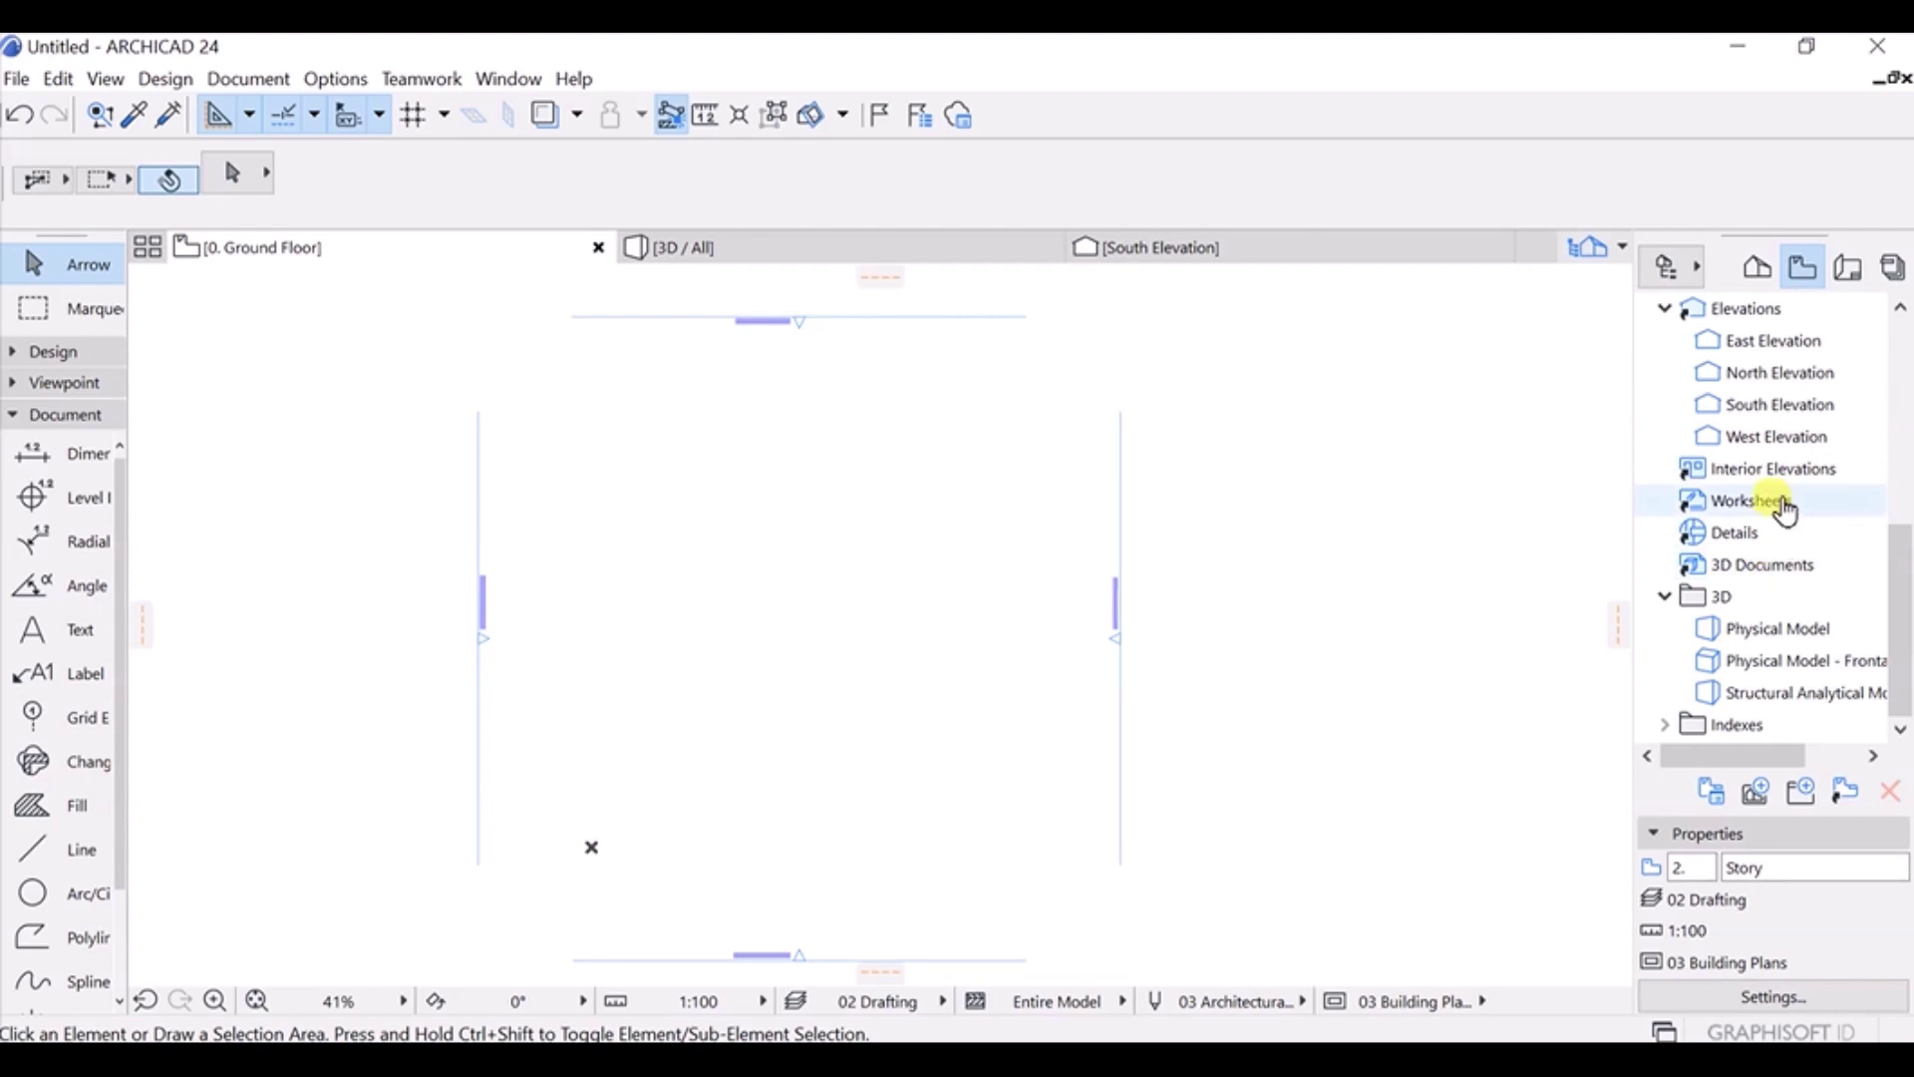
scroll(1785, 506, "up", 2)
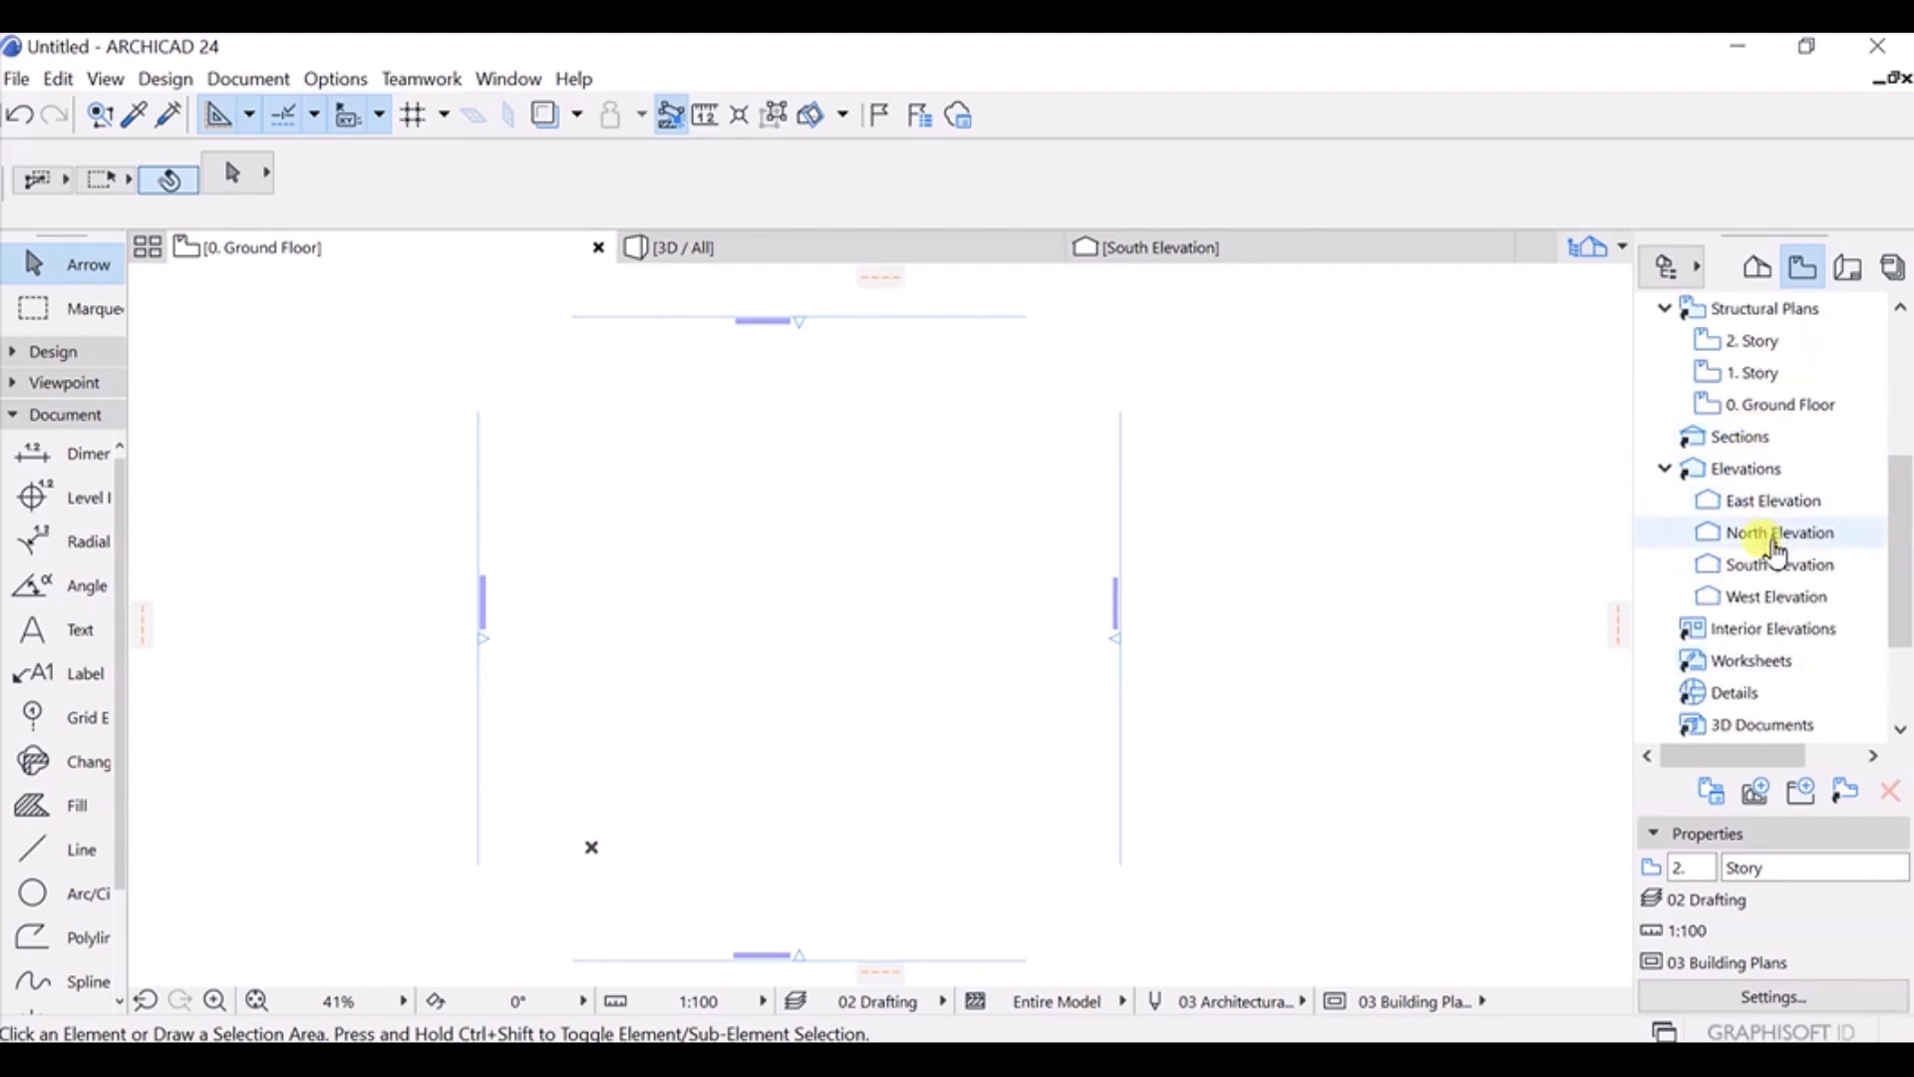
scroll(1755, 453, "down", 2)
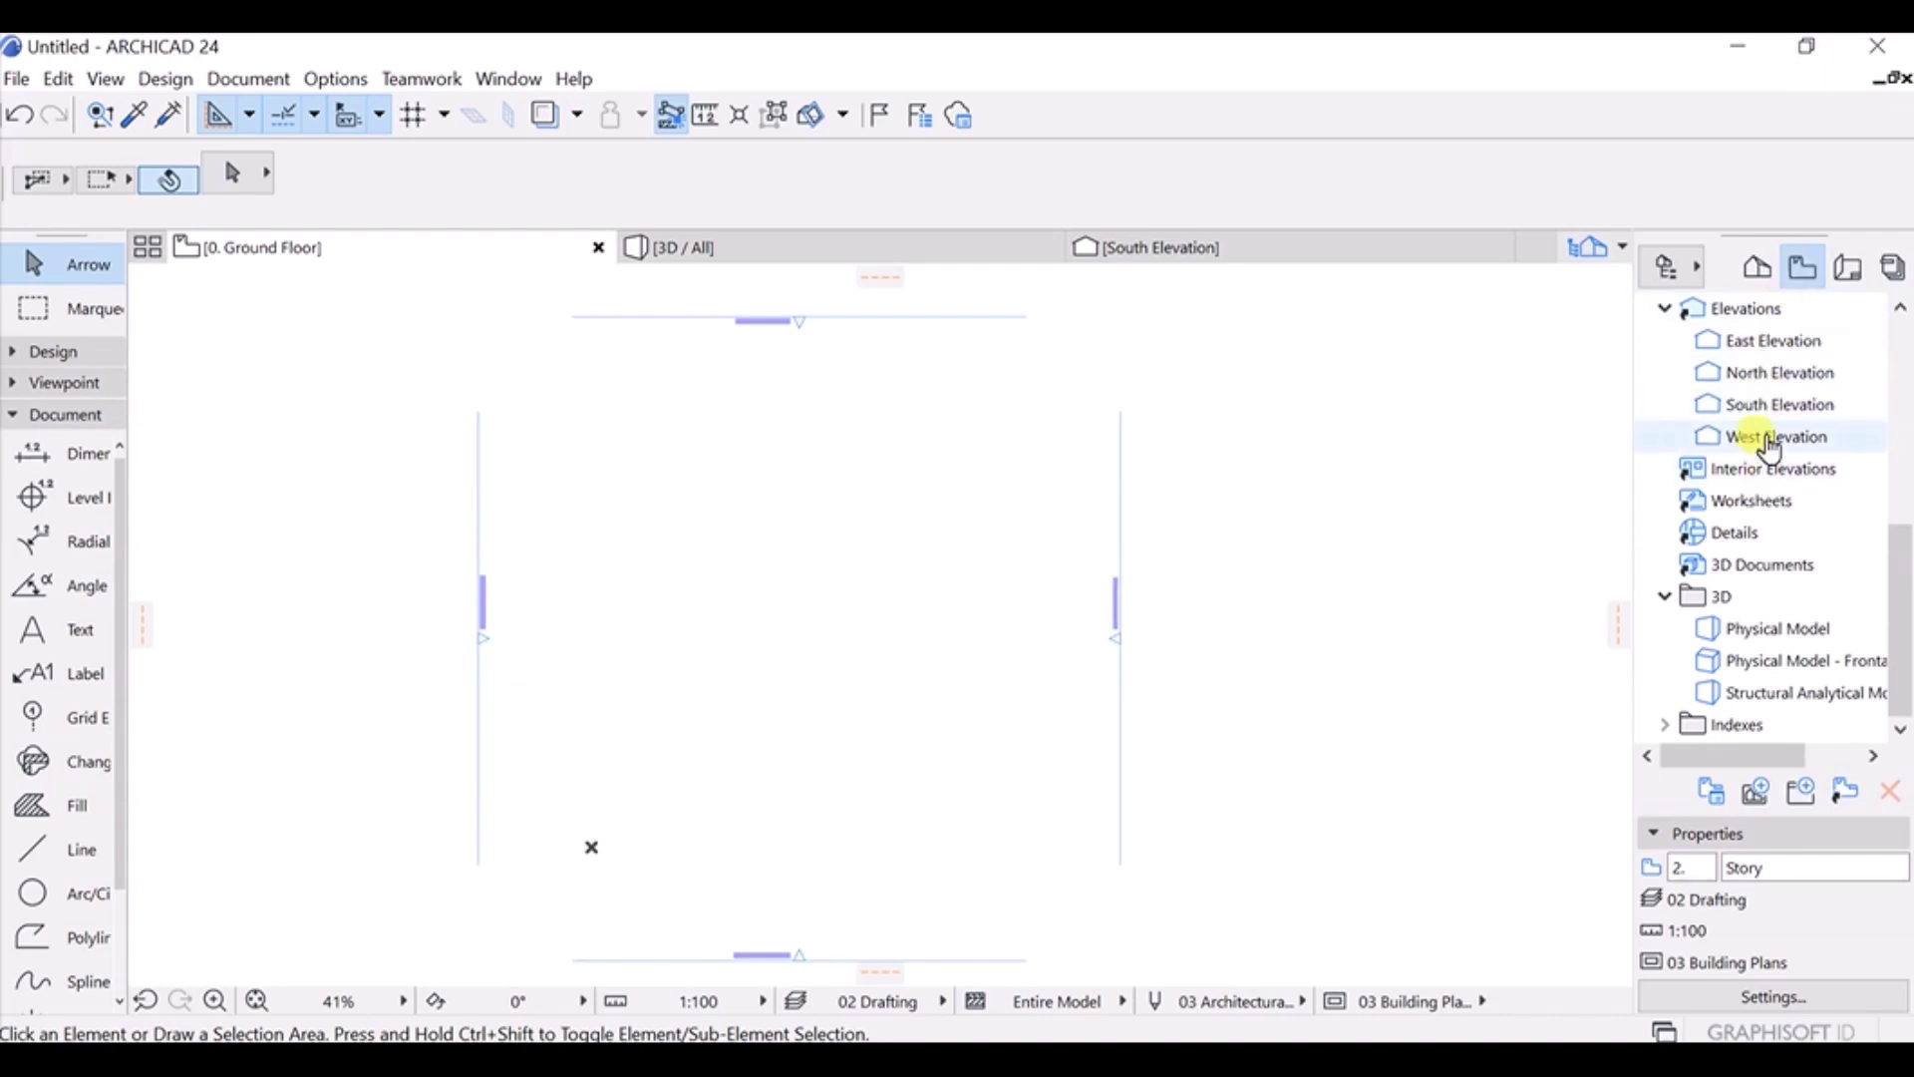
left_click(1777, 386)
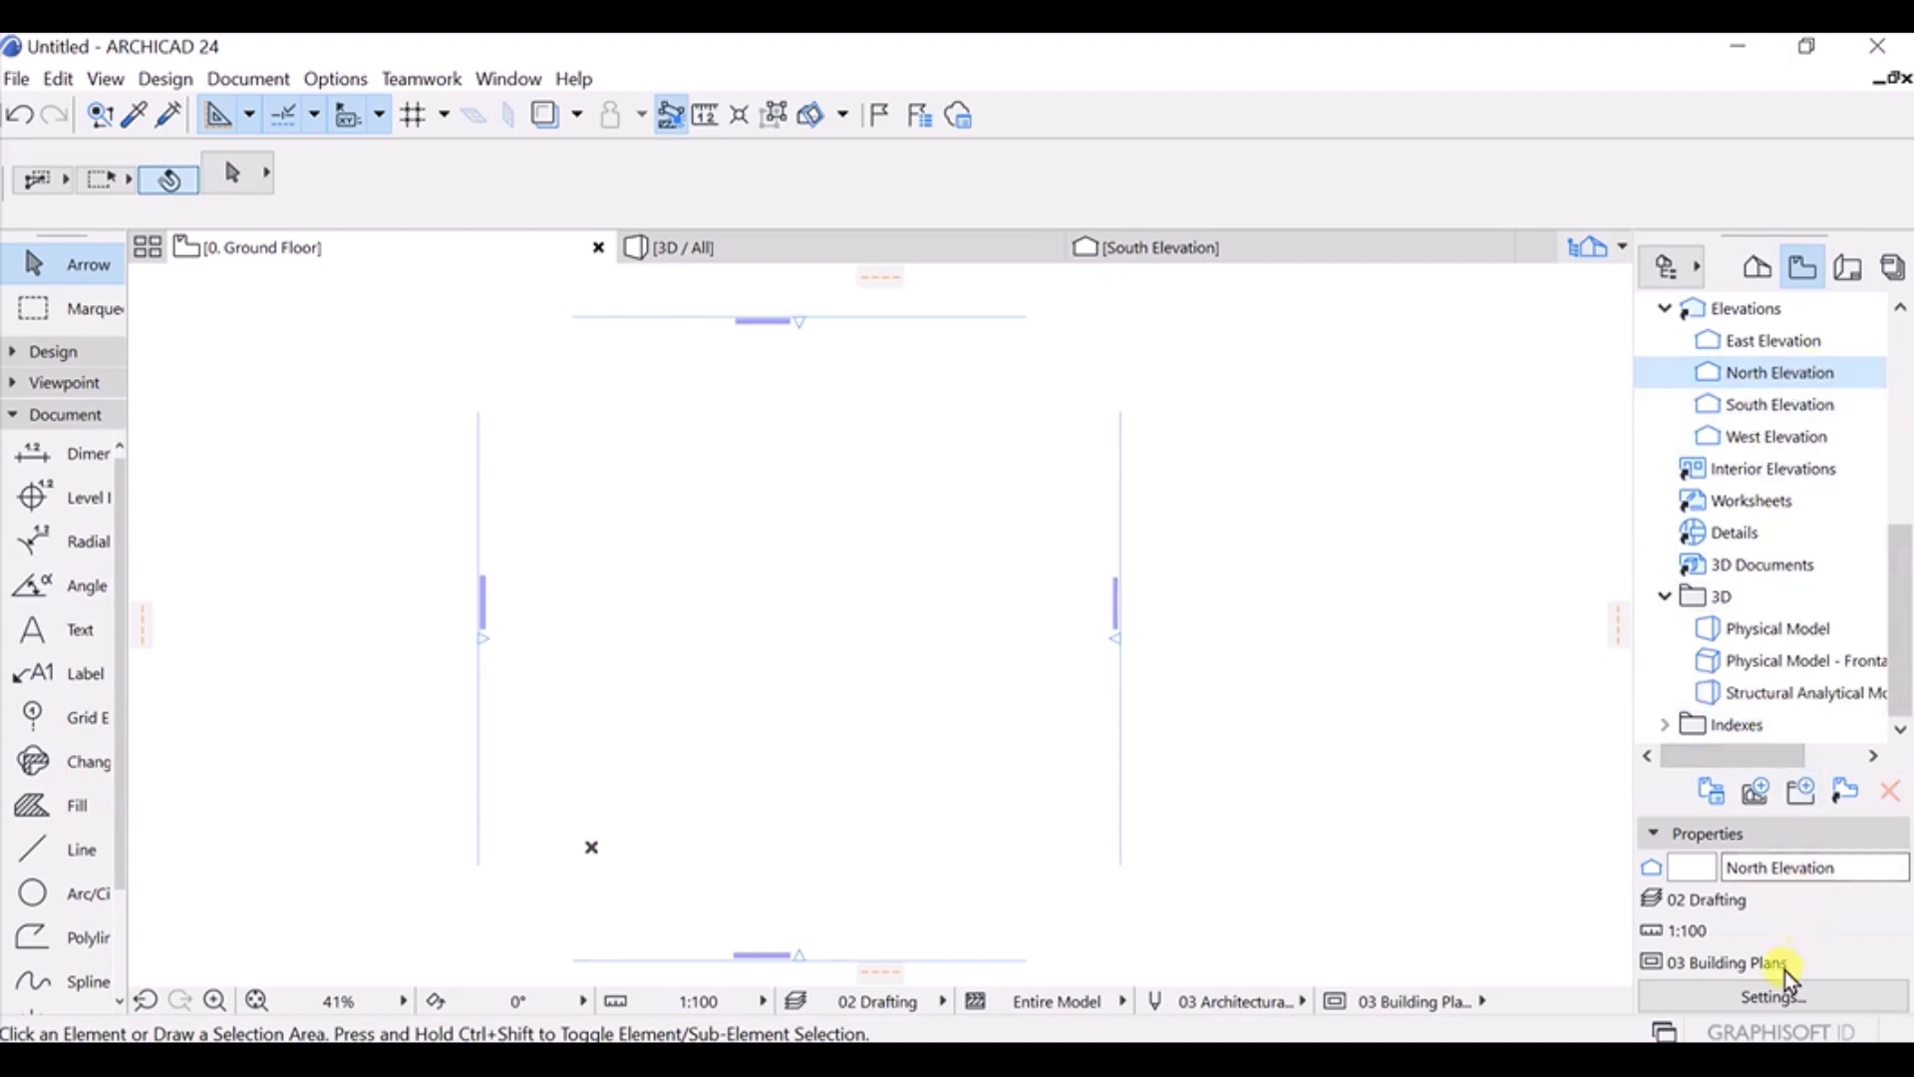
left_click(1773, 999)
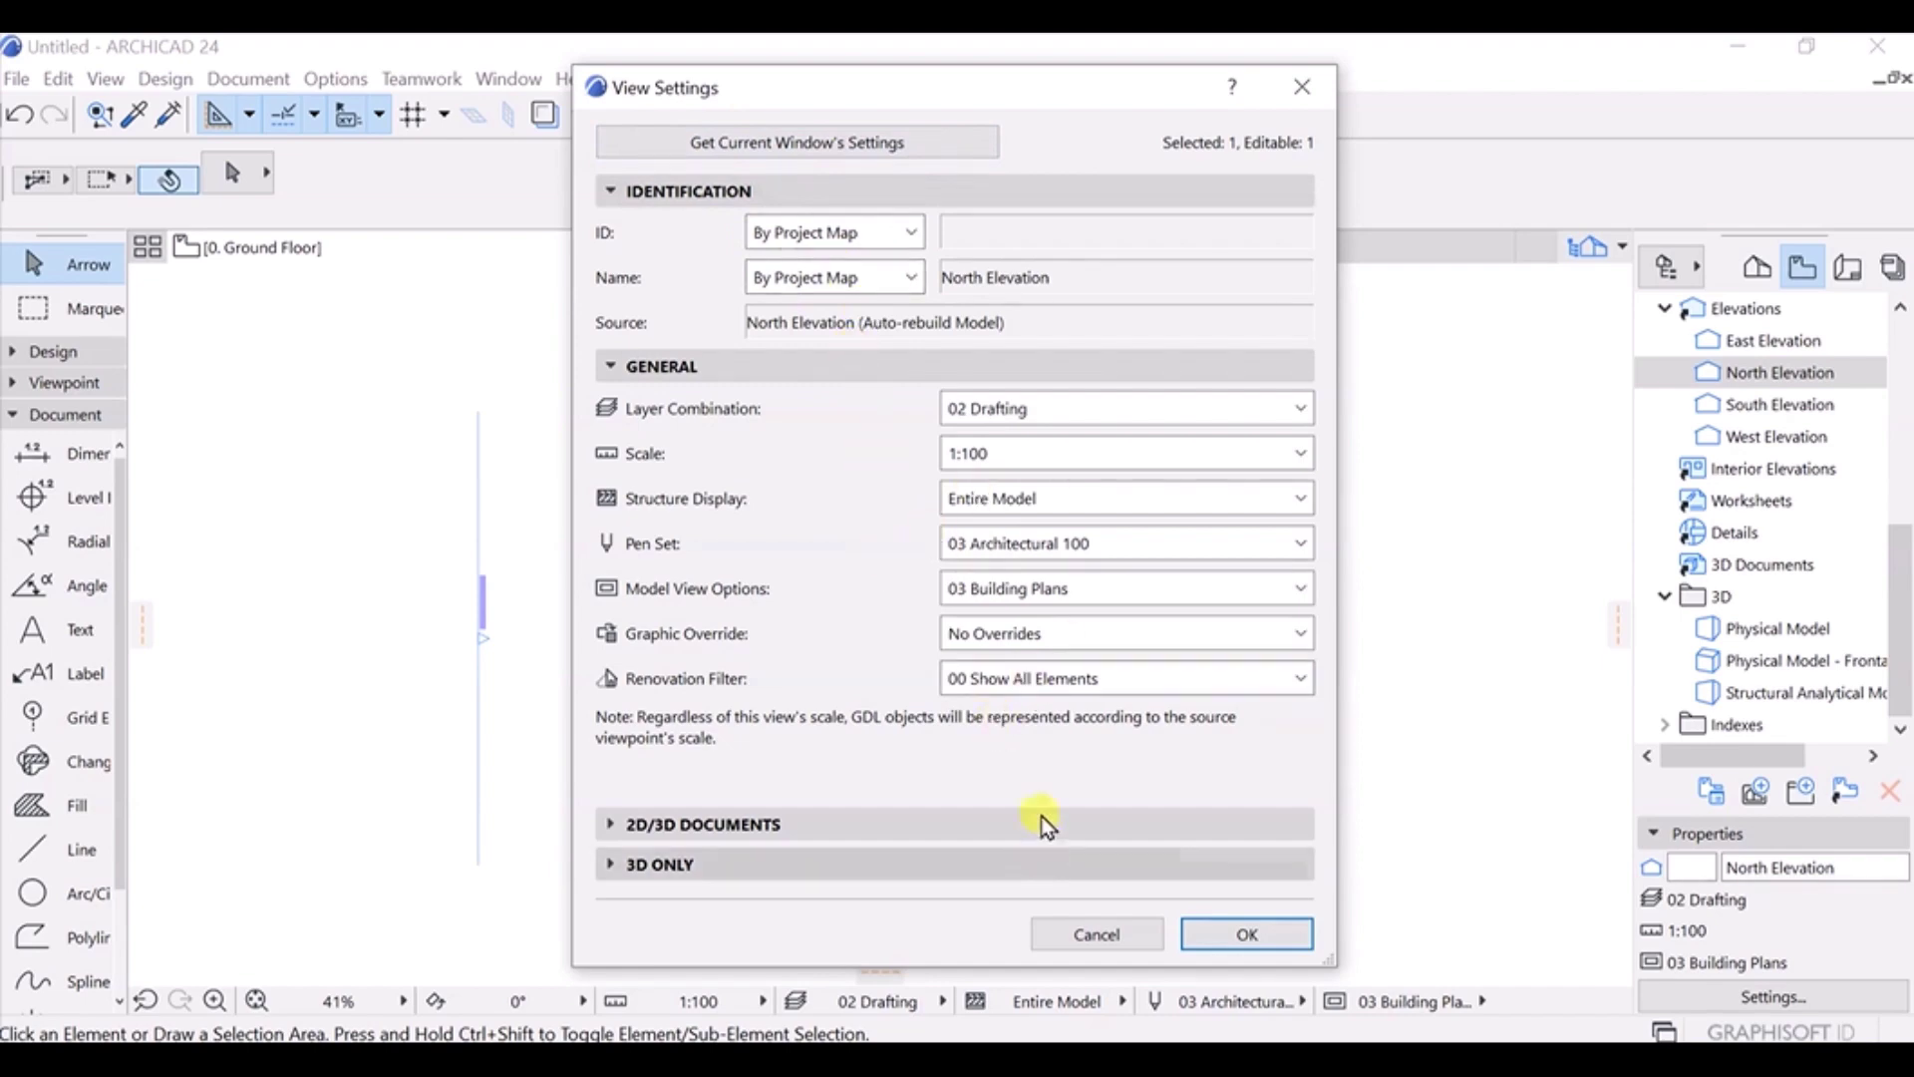
left_click(1294, 92)
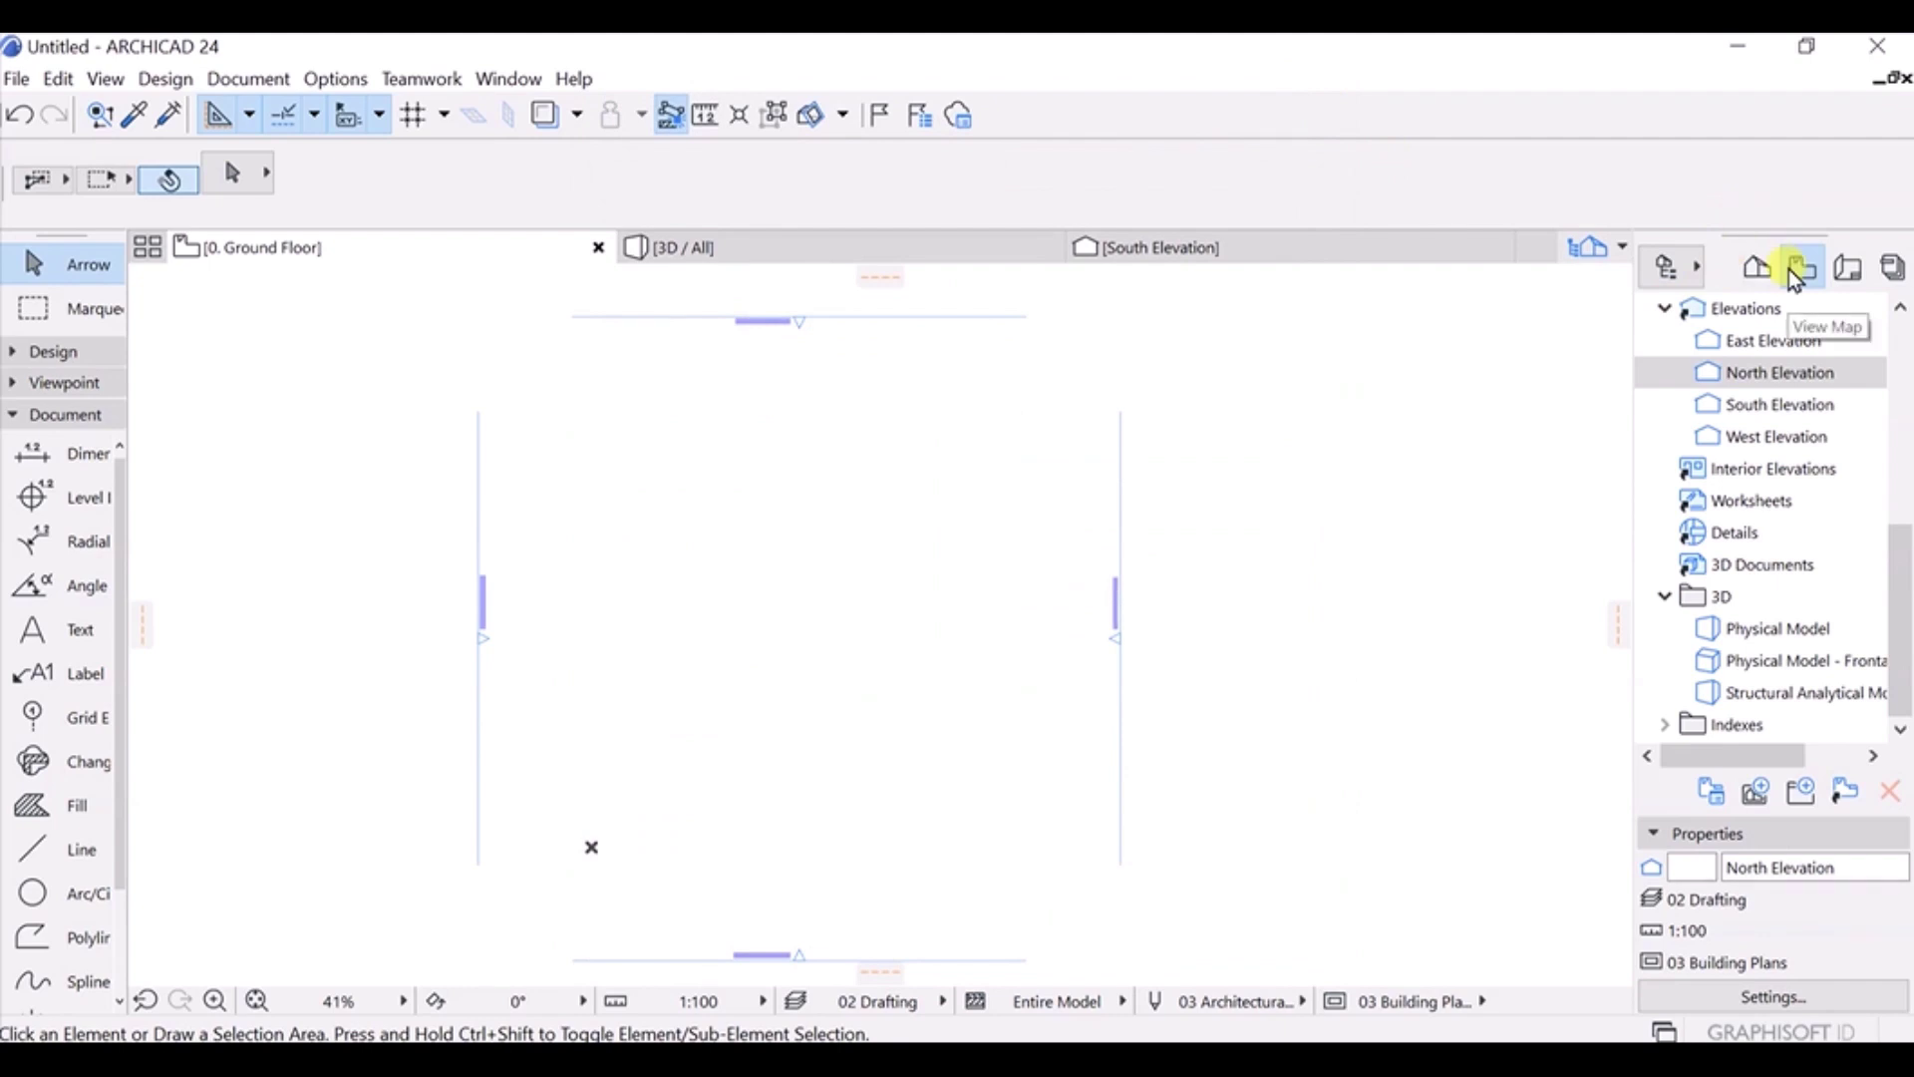
Open the Layout Book and select the A.01.1 Ground Floor and A.01.2 1. Story layouts.
left_click(1849, 279)
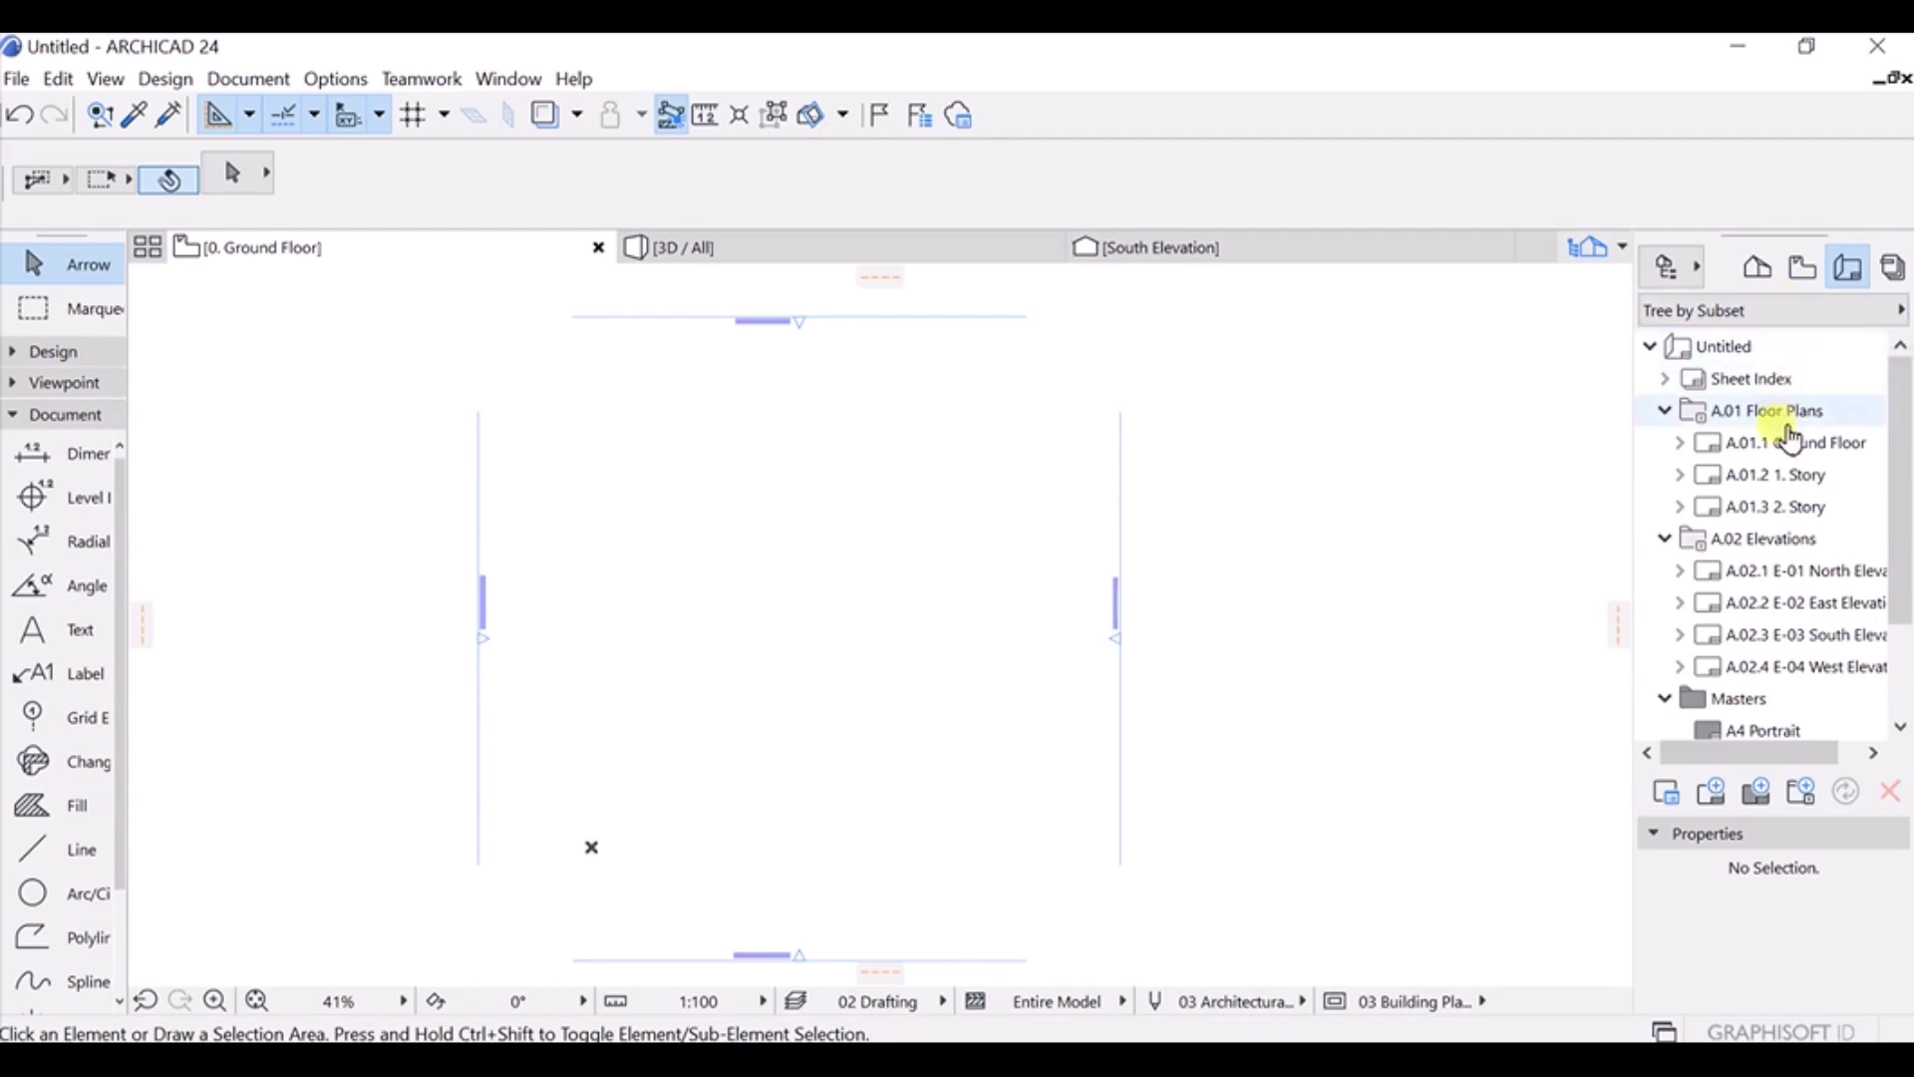
scroll(1791, 479, "down", 2)
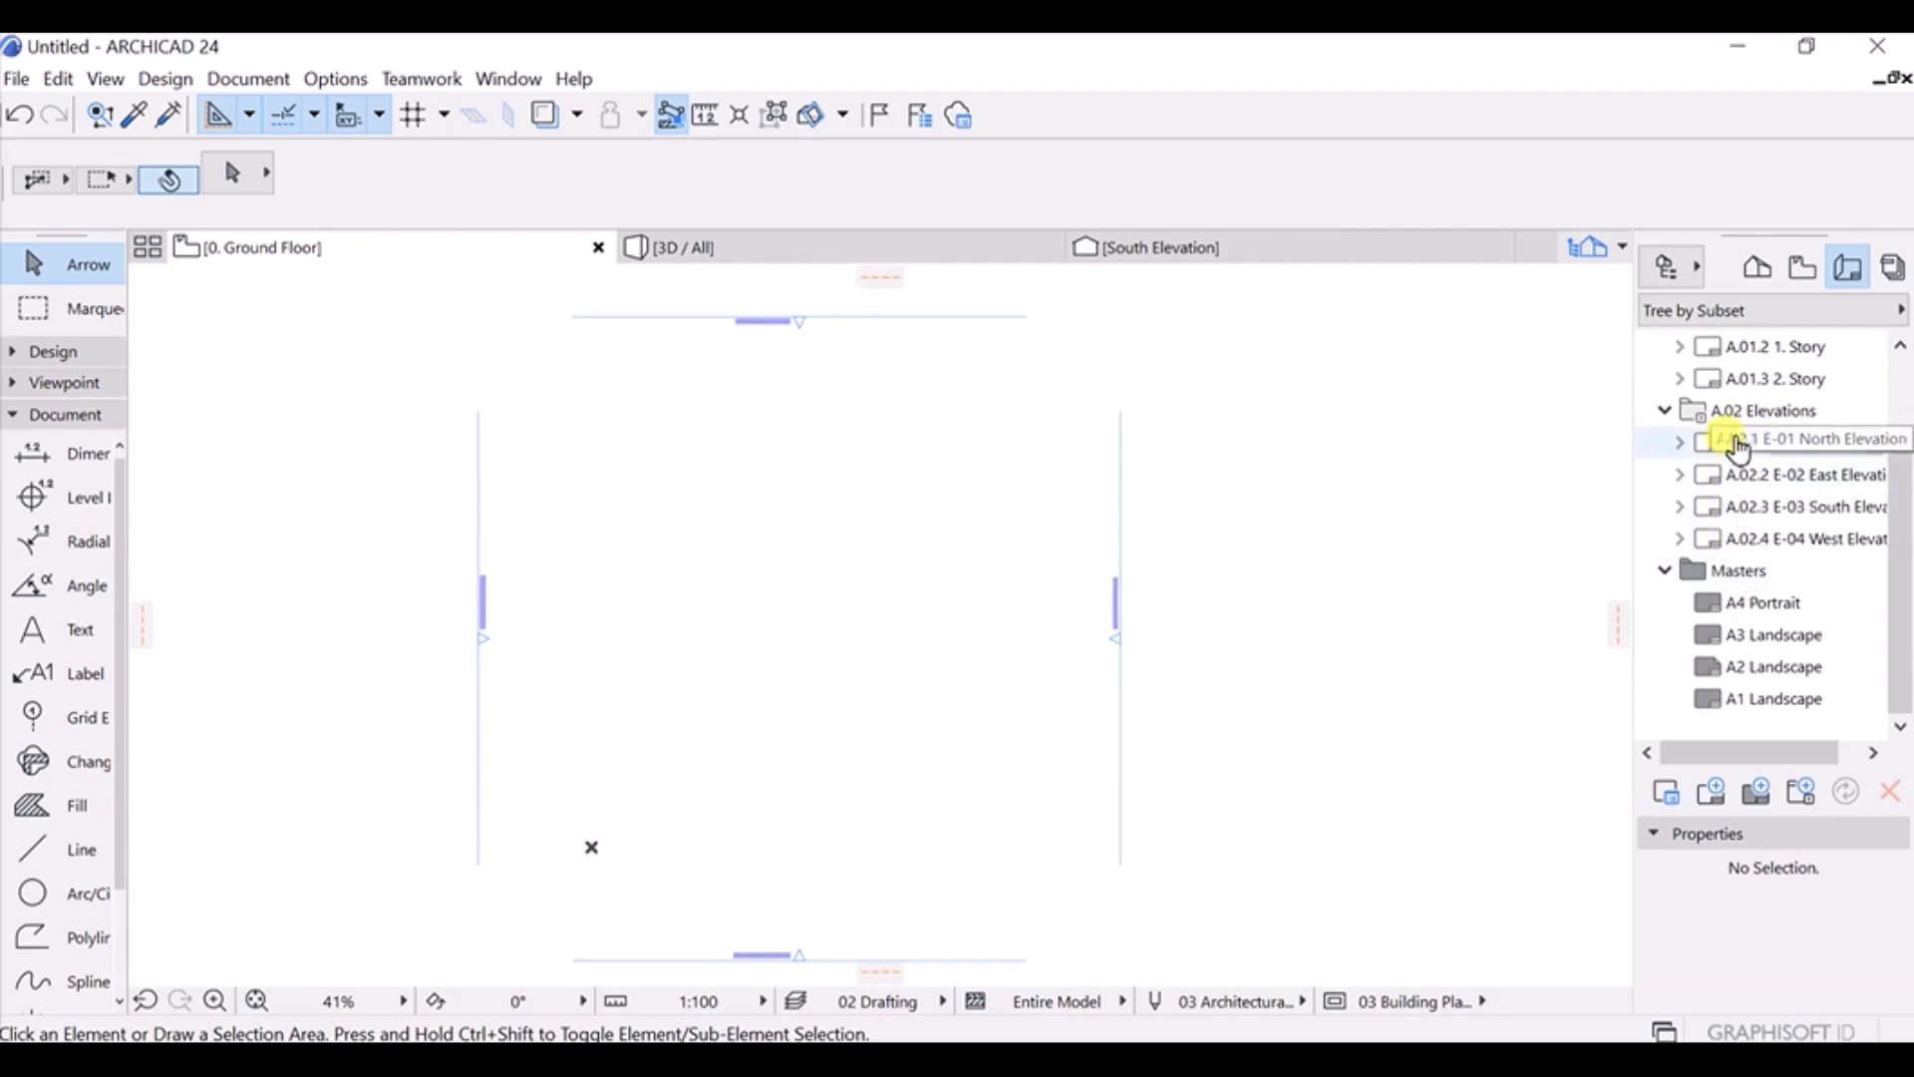
scroll(1744, 484, "up", 2)
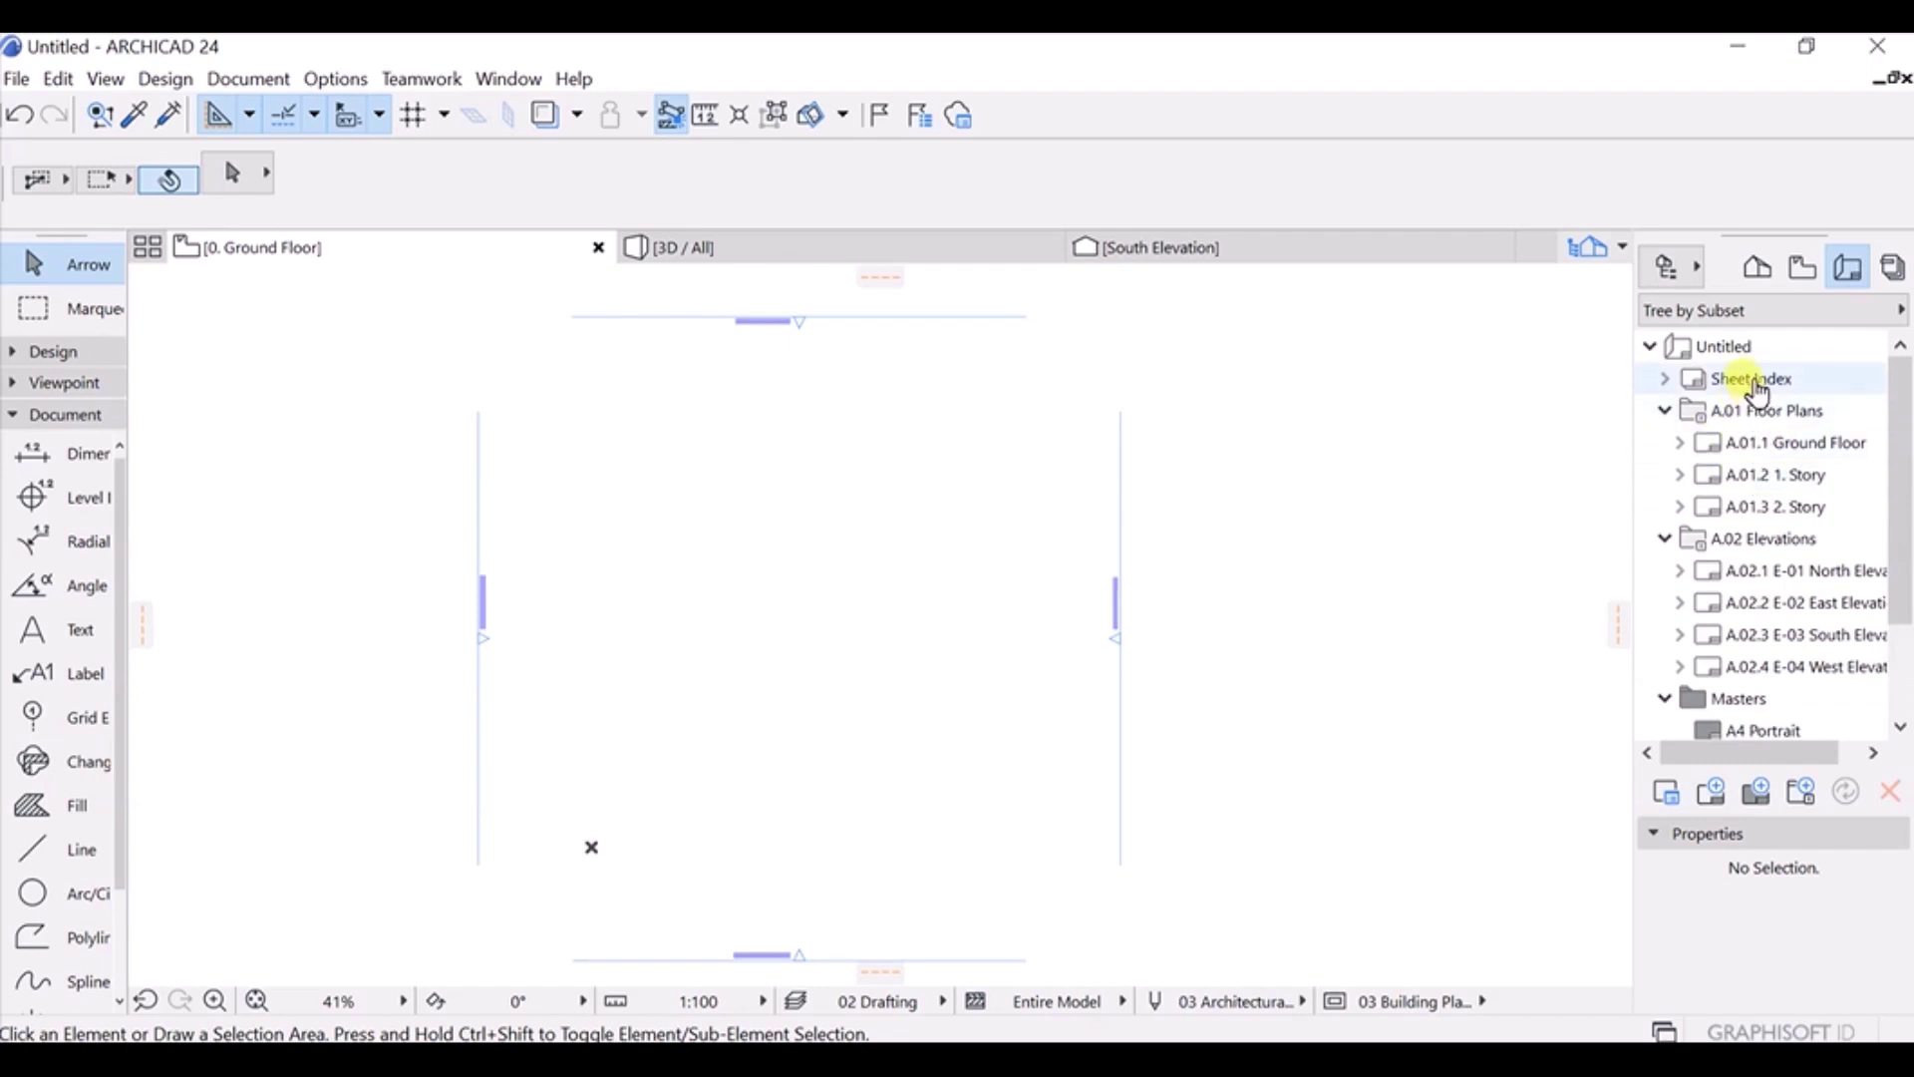
left_click(1763, 445)
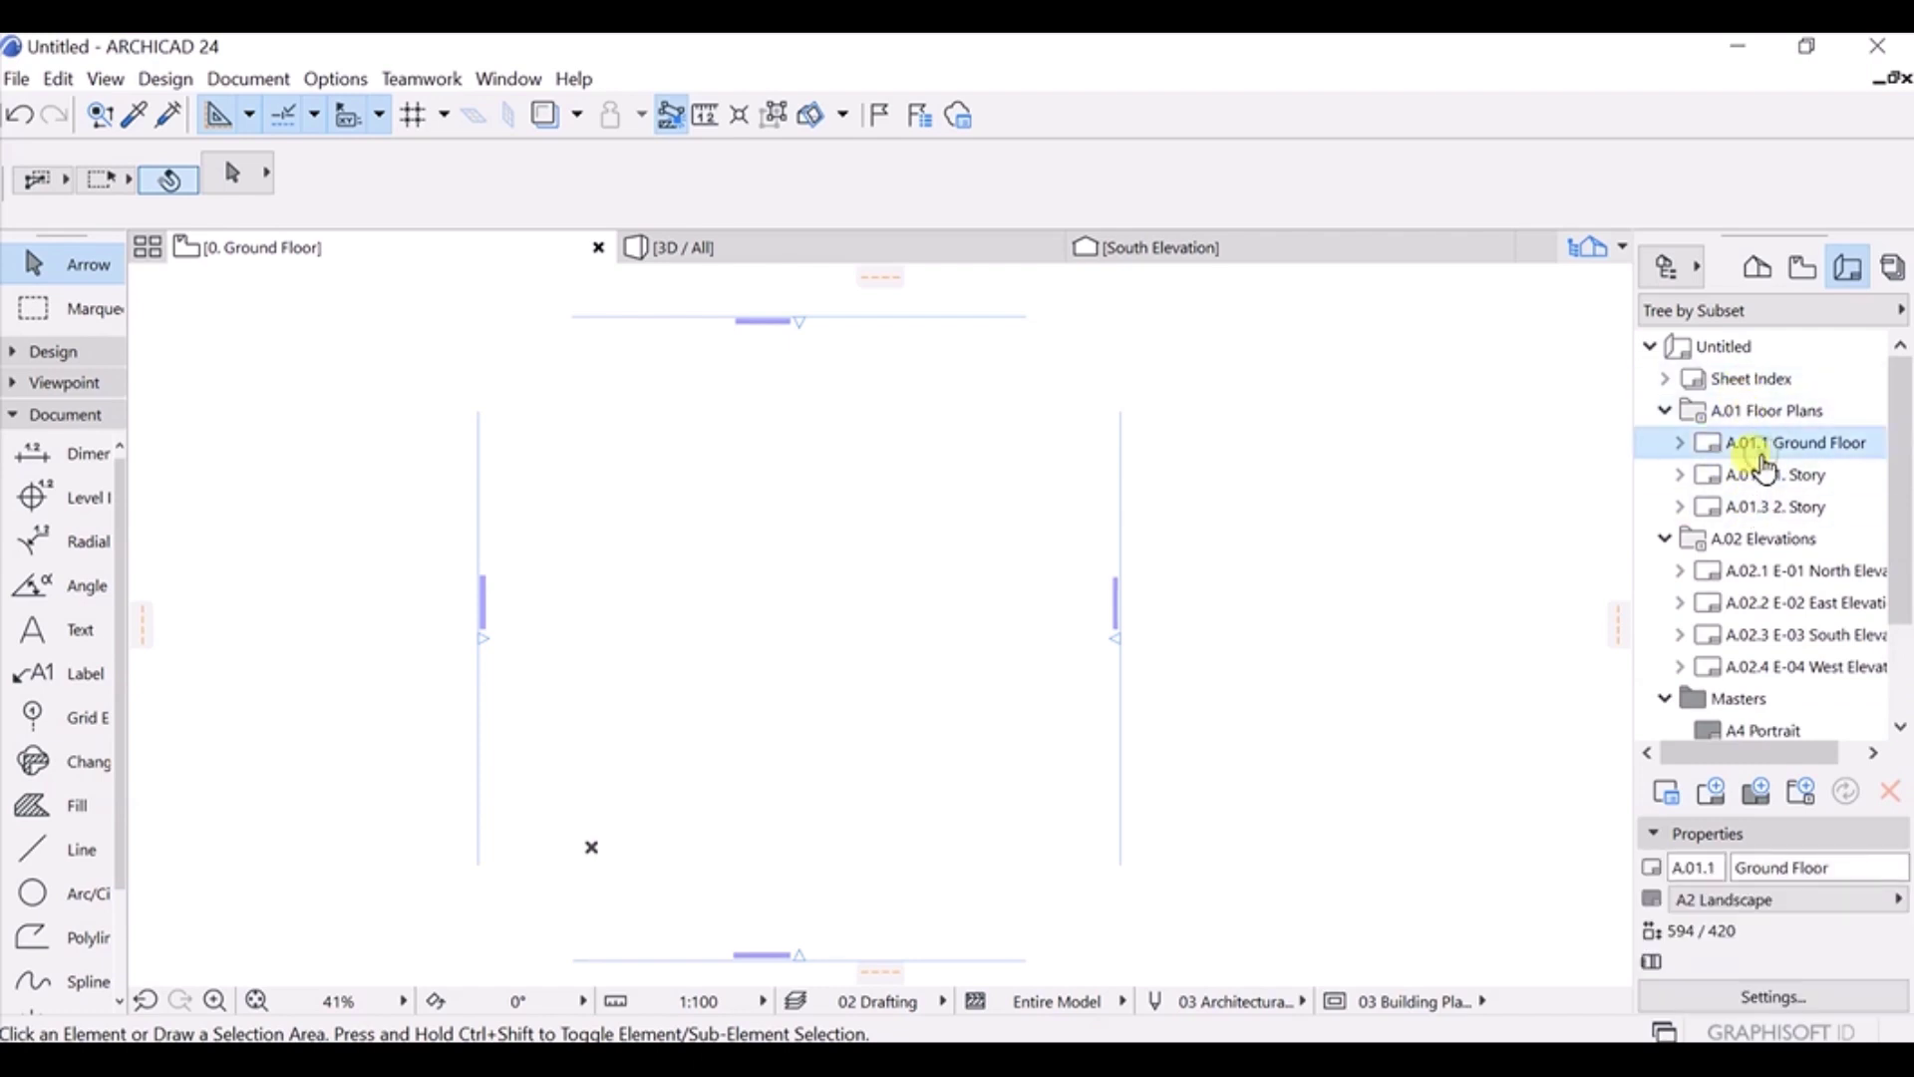
left_click(1754, 488)
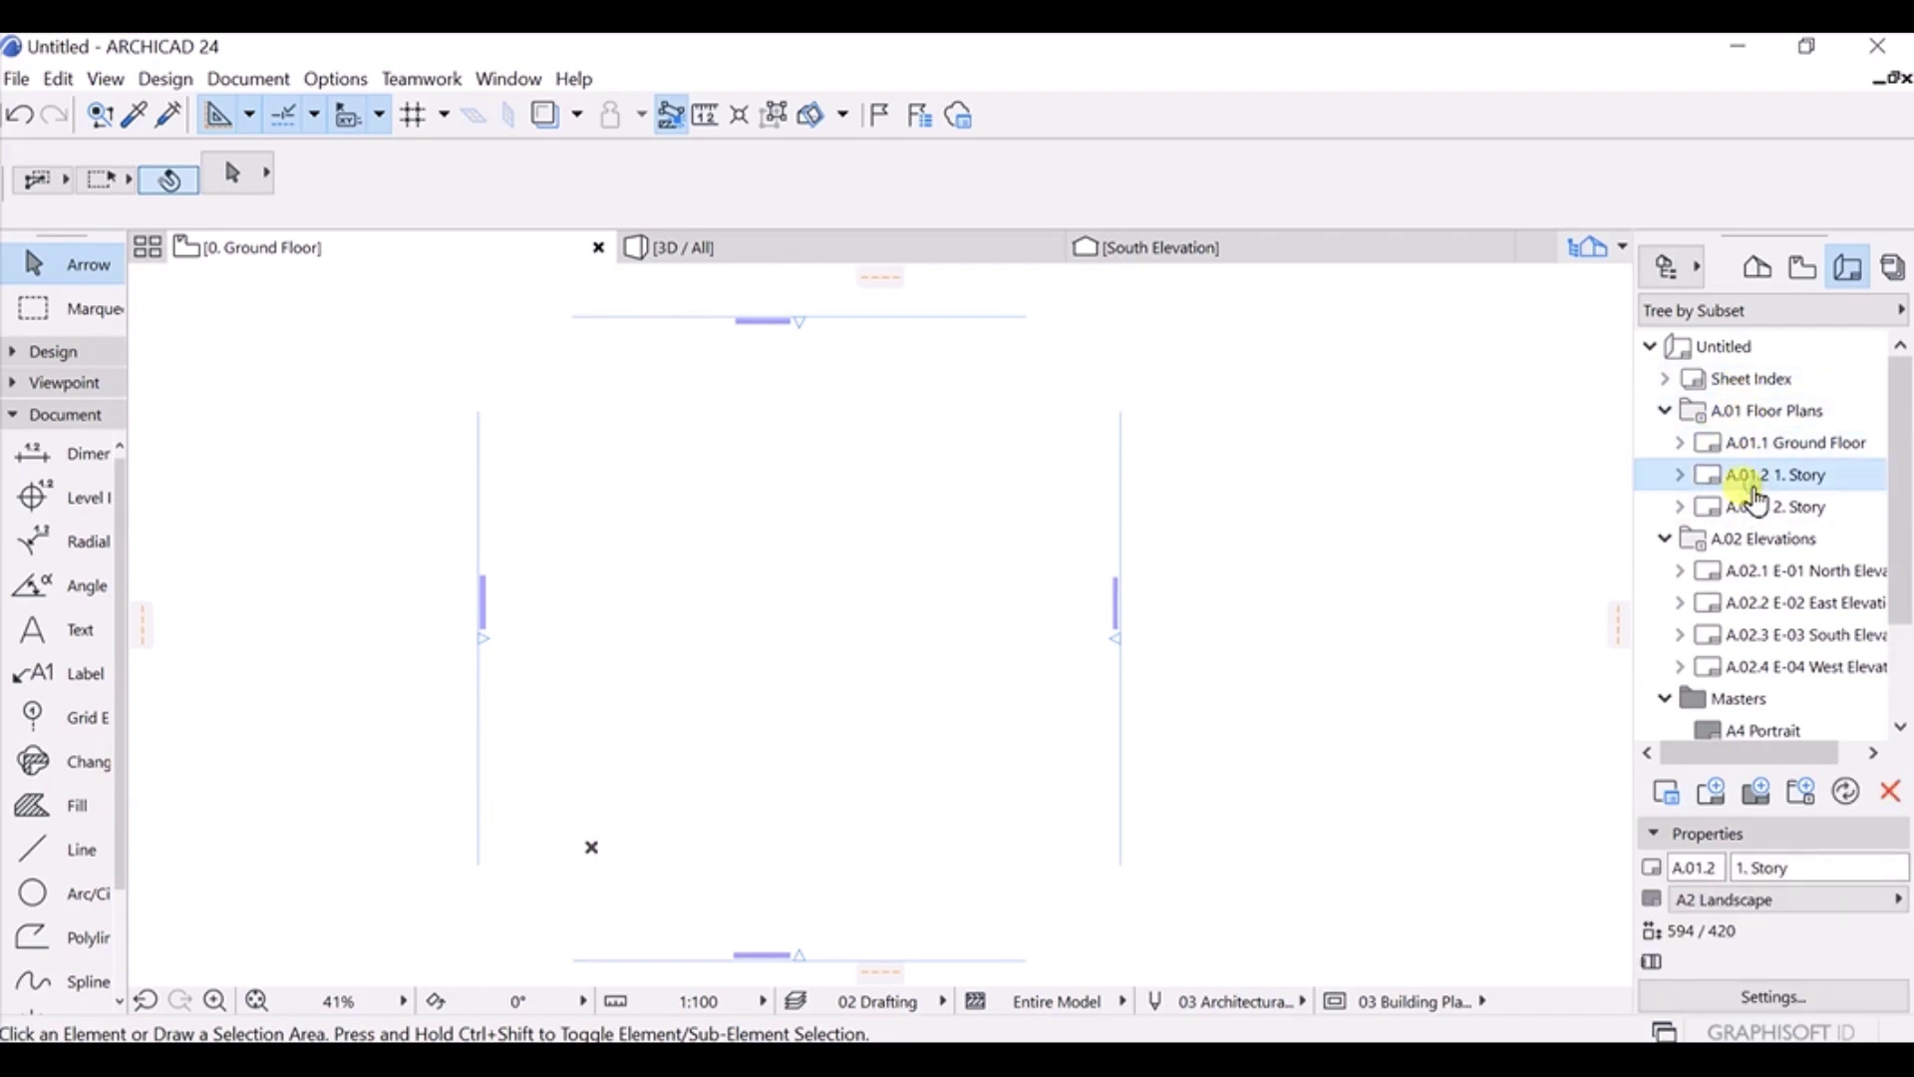
Open and close the 1. Story Layout Settings, then select A.02.3 E-03 South Elevation.
left_click(1784, 997)
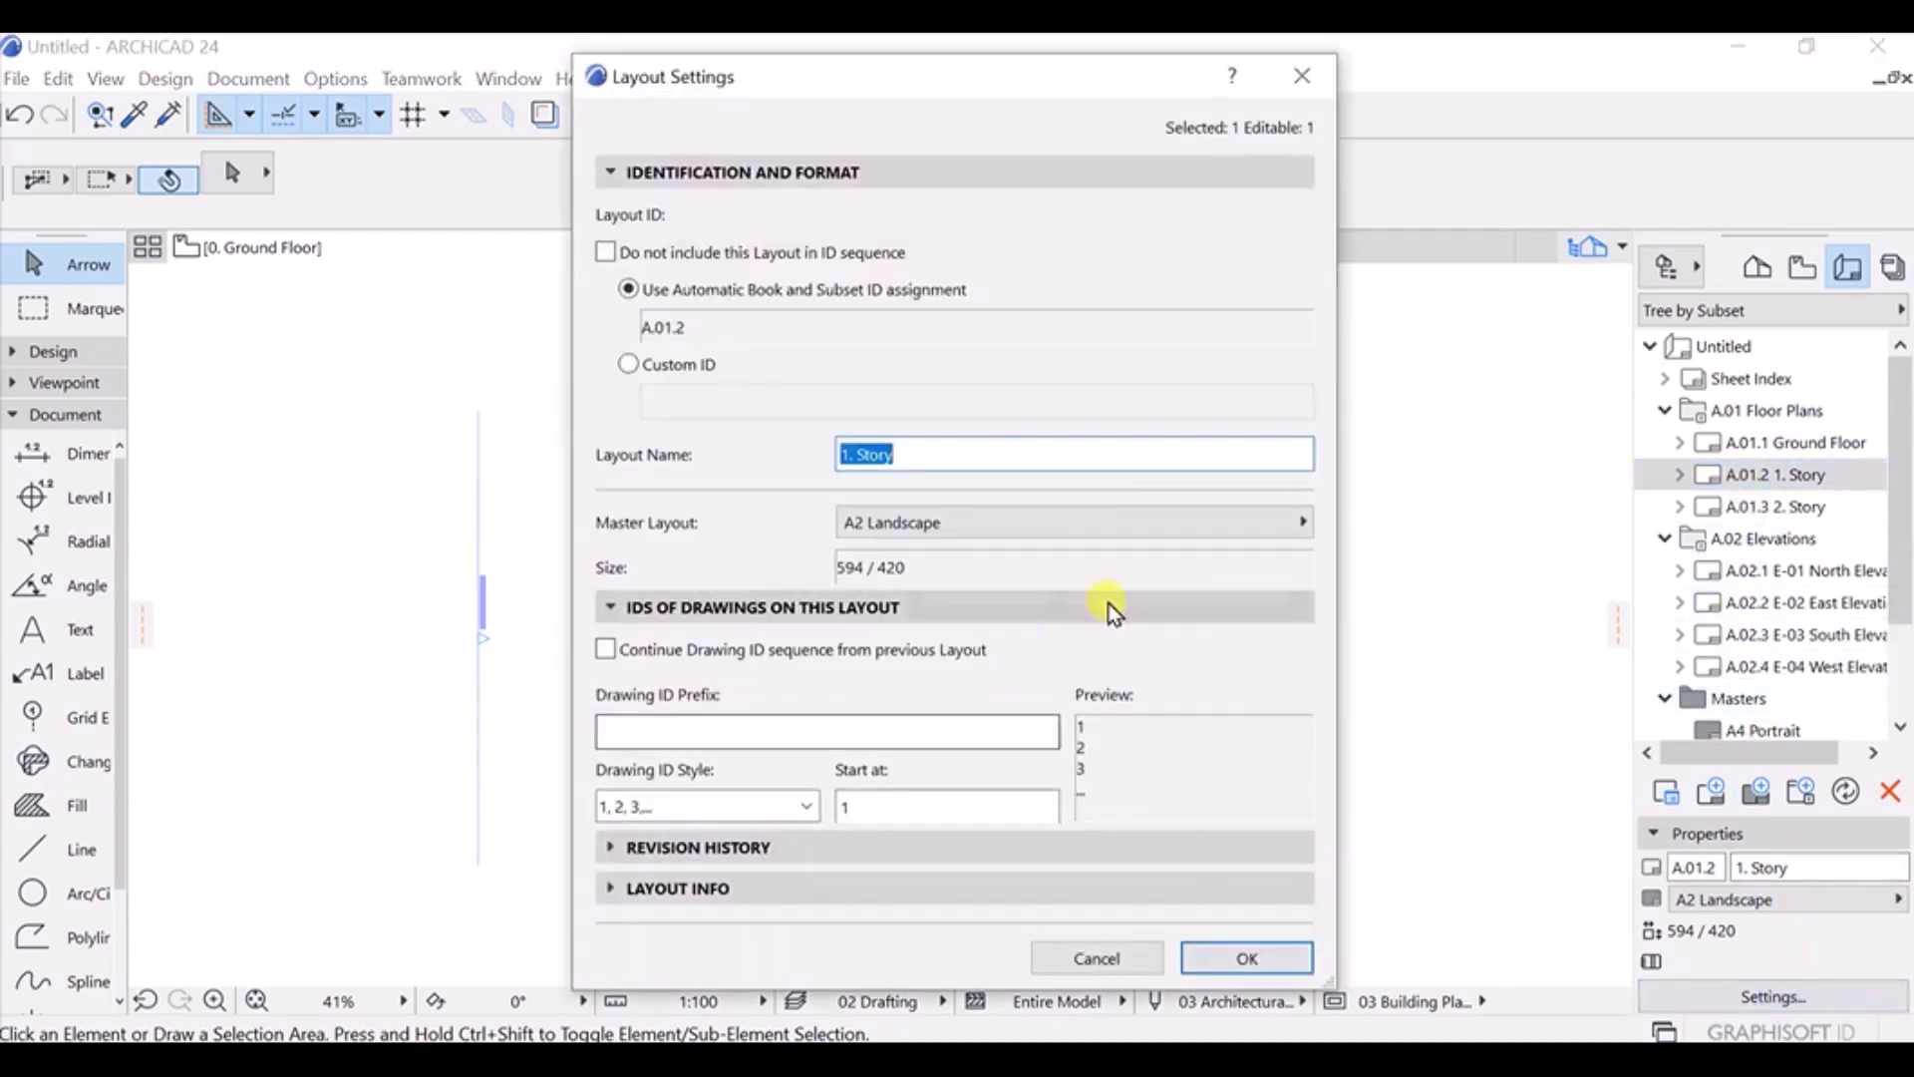
left_click(1320, 82)
scroll(1774, 538, "down", 2)
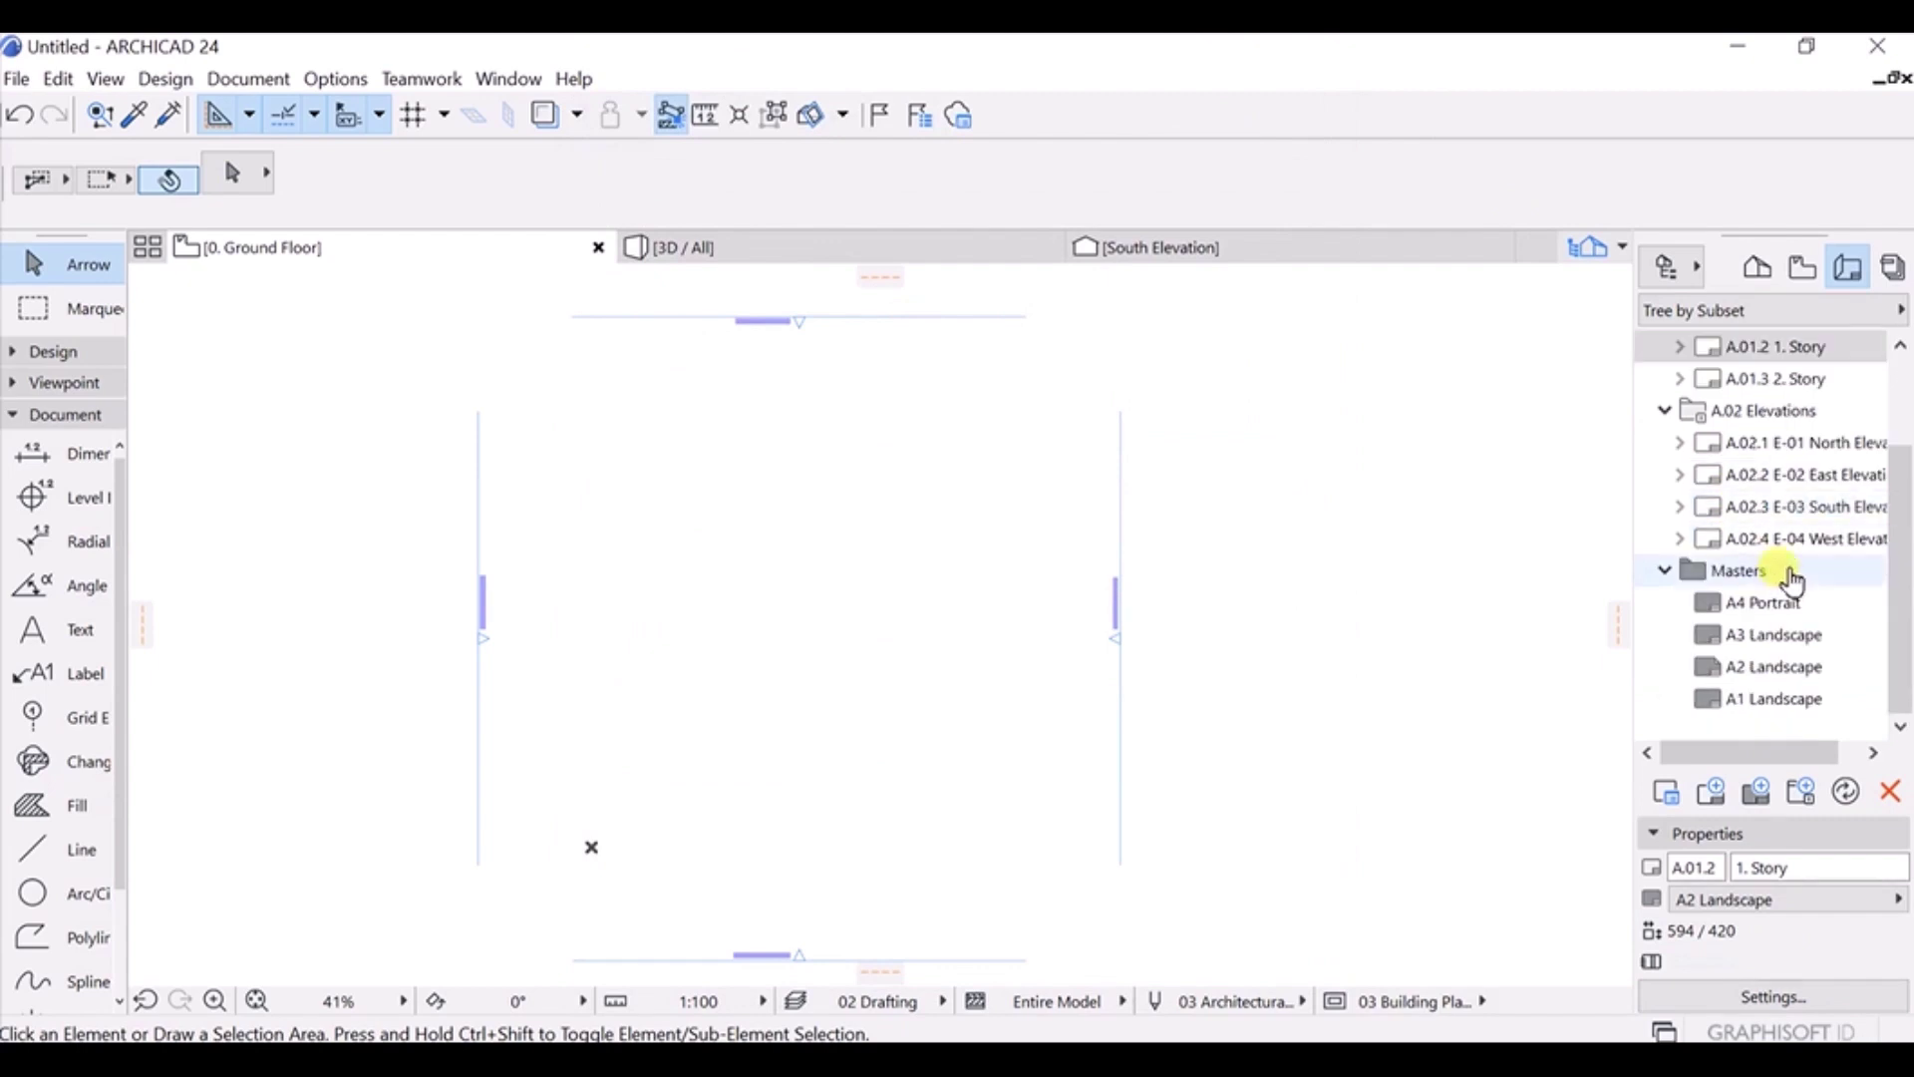
left_click(1772, 504)
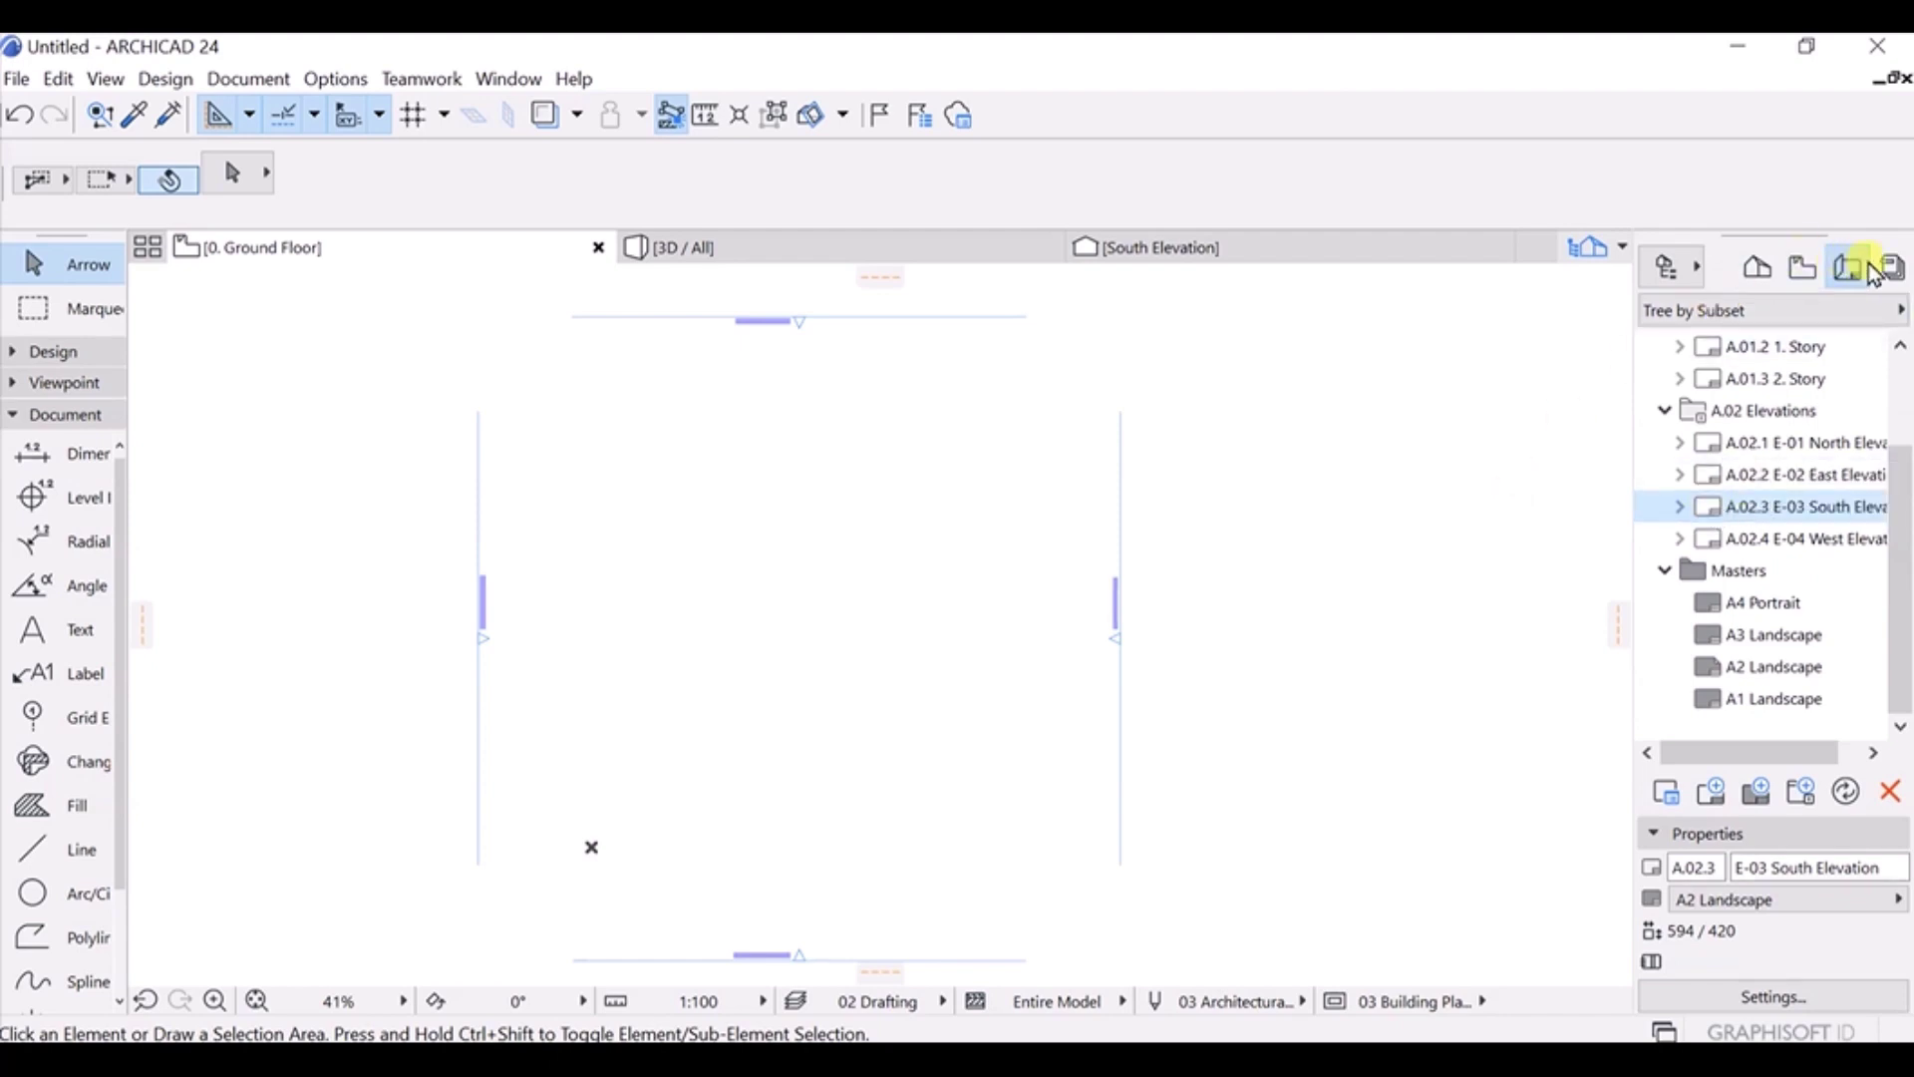
Switch to Publisher Sets, select the A.01.1 Ground Floor item and collapse A.01 Floor Plans.
left_click(1895, 269)
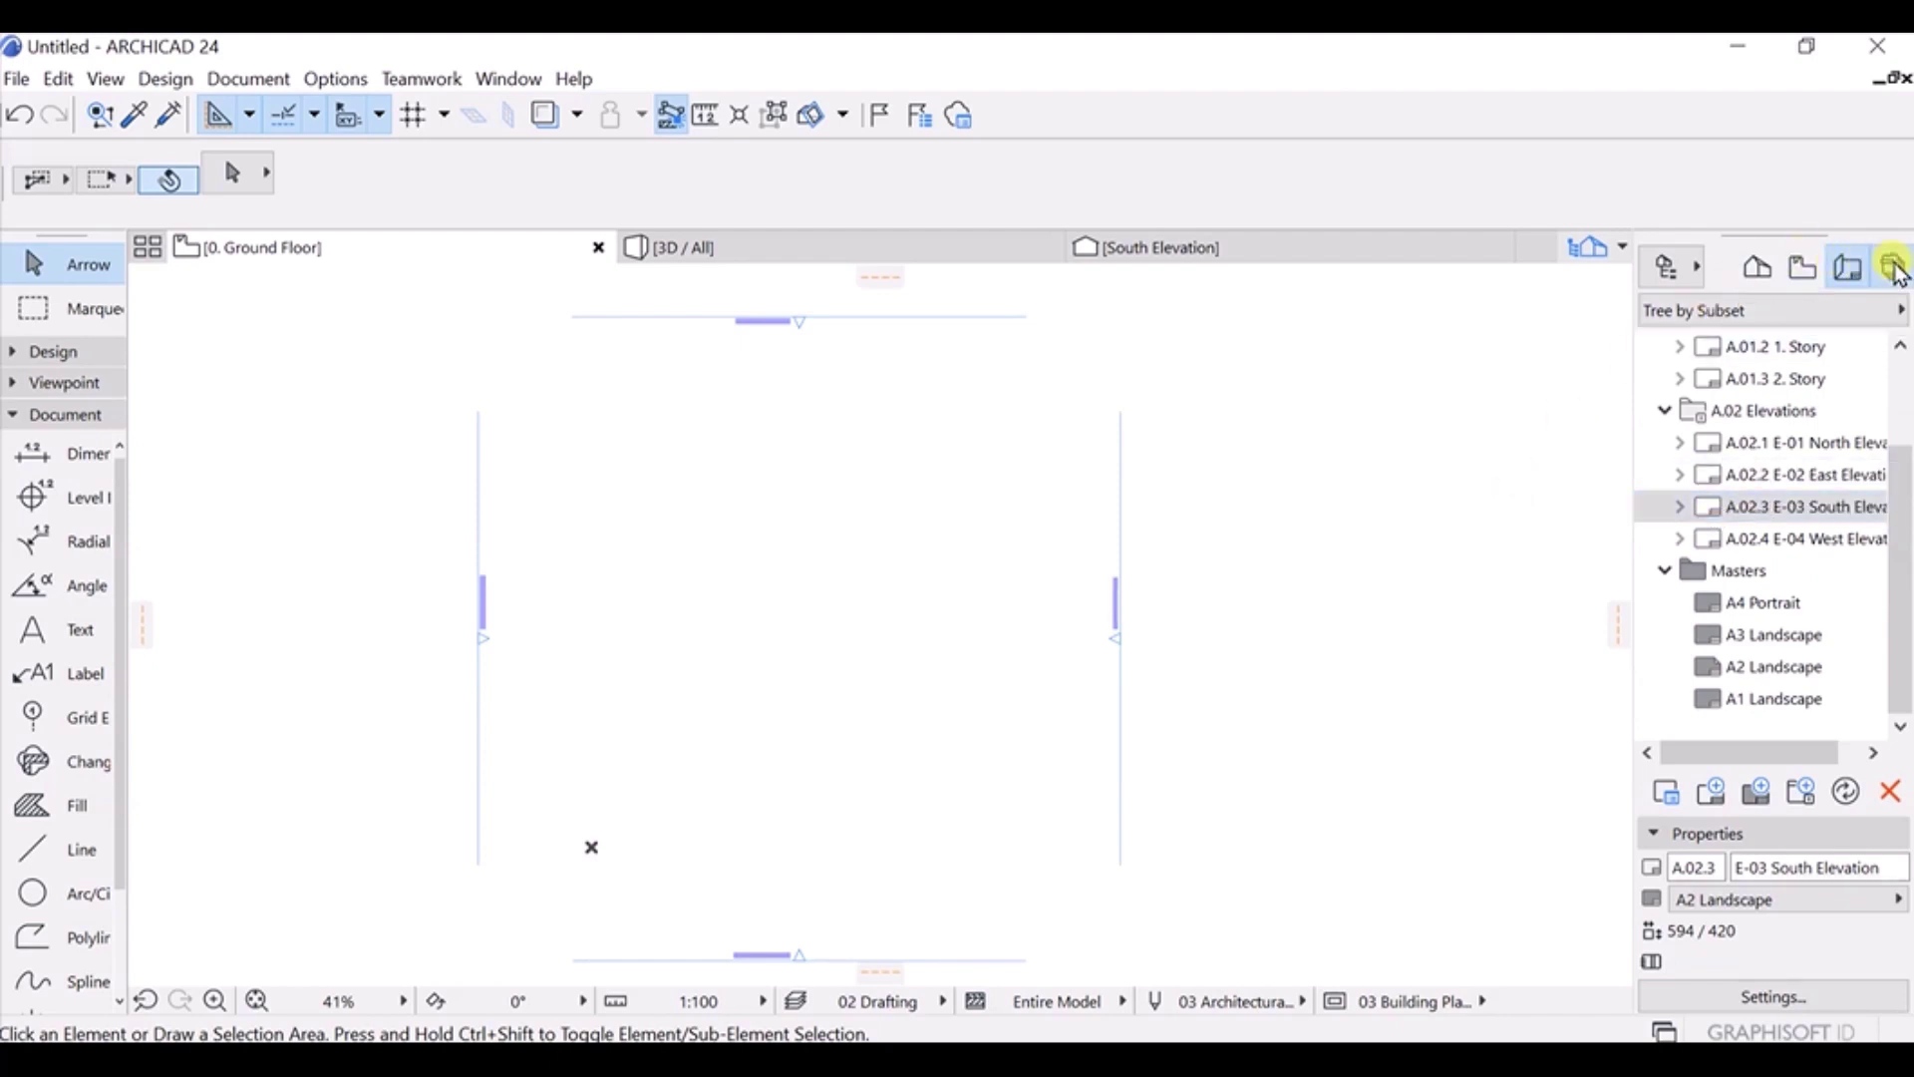
left_click(1815, 441)
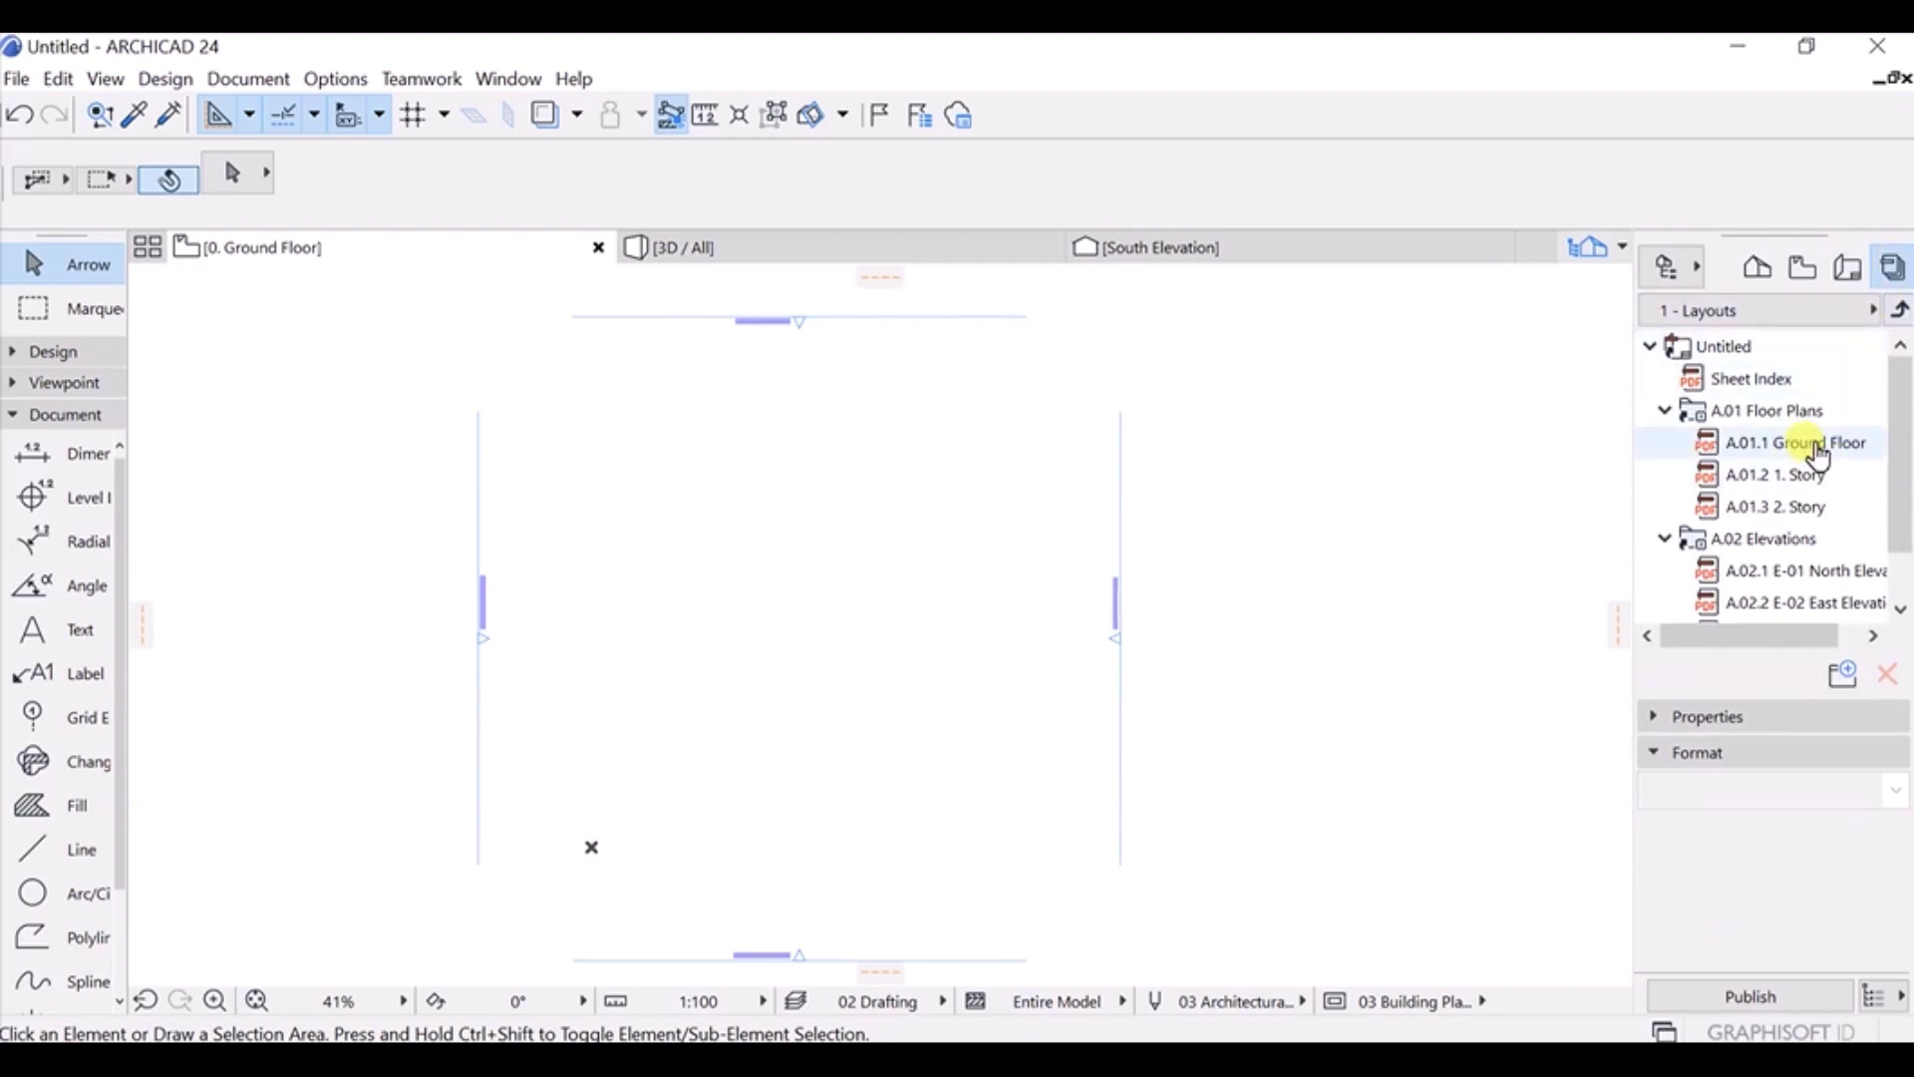
scroll(1774, 441, "down", 1)
scroll(1775, 441, "up", 2)
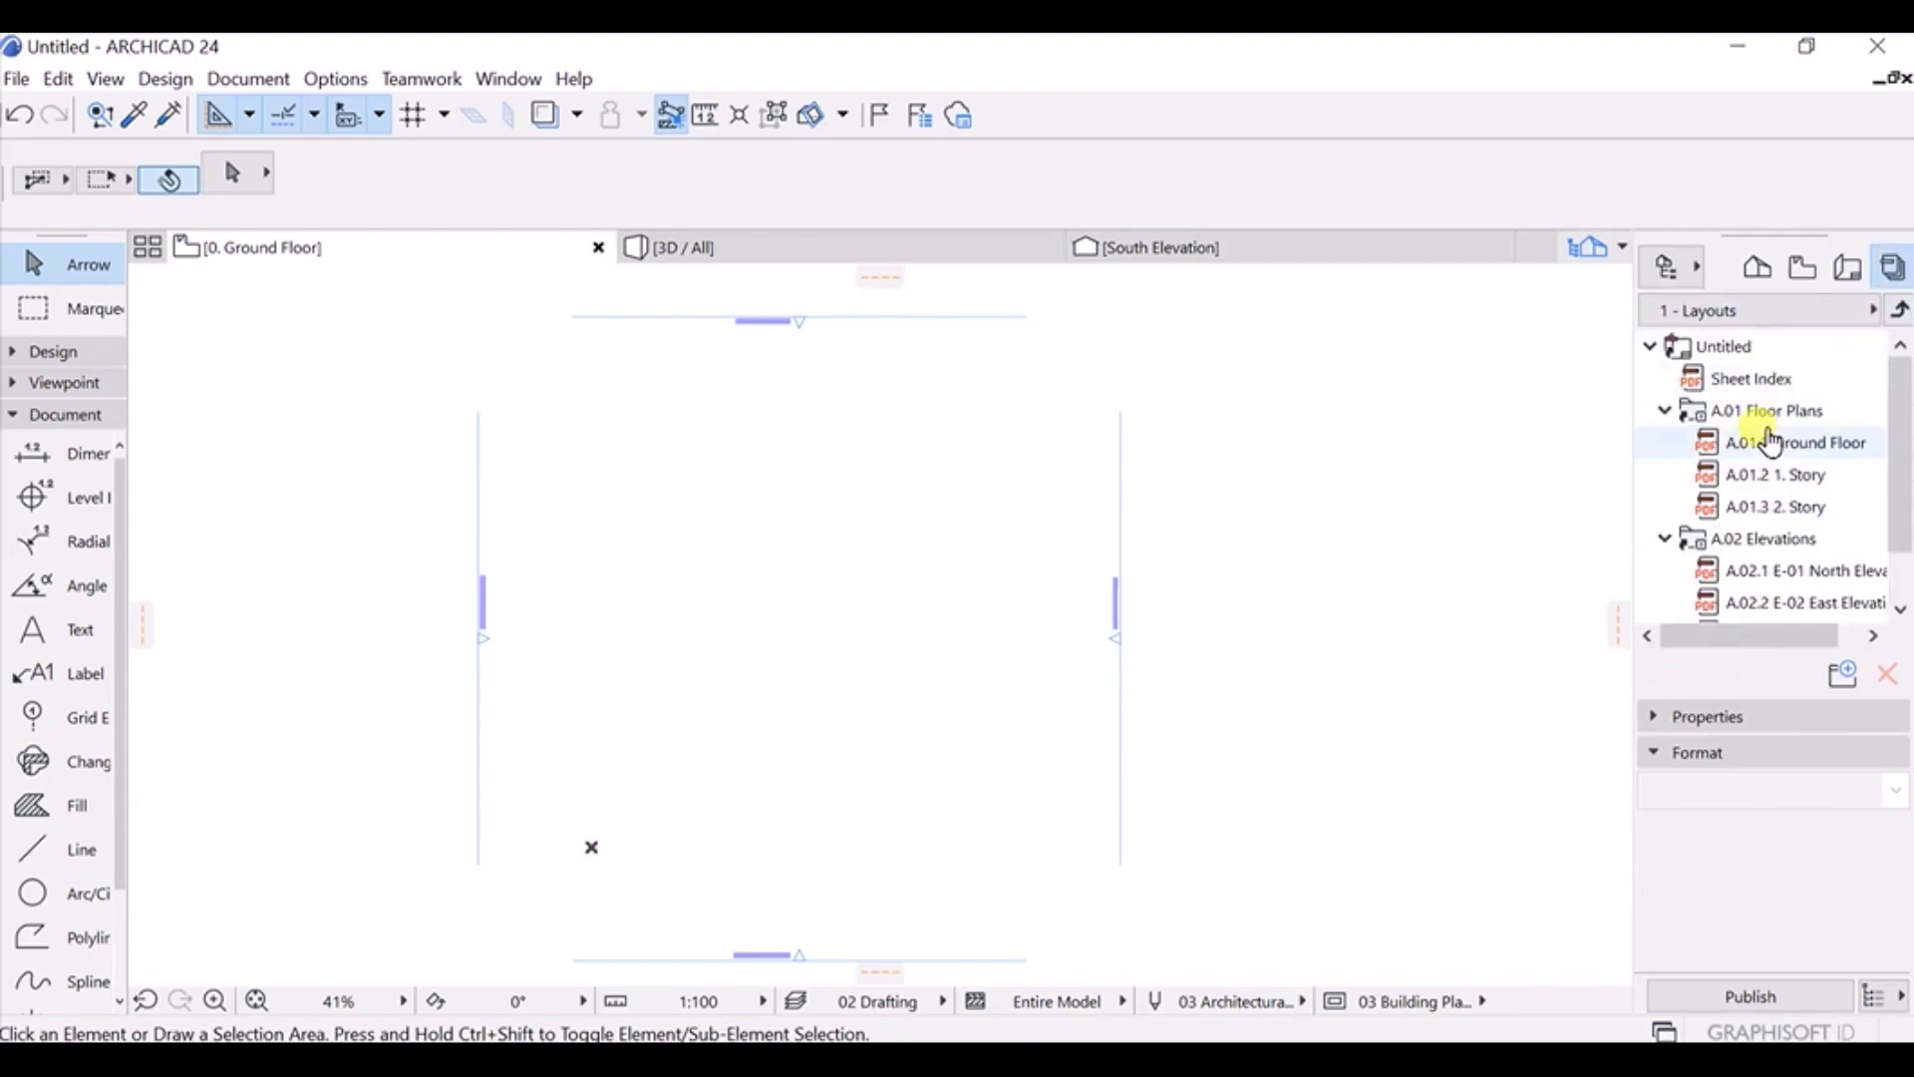
left_click(1664, 411)
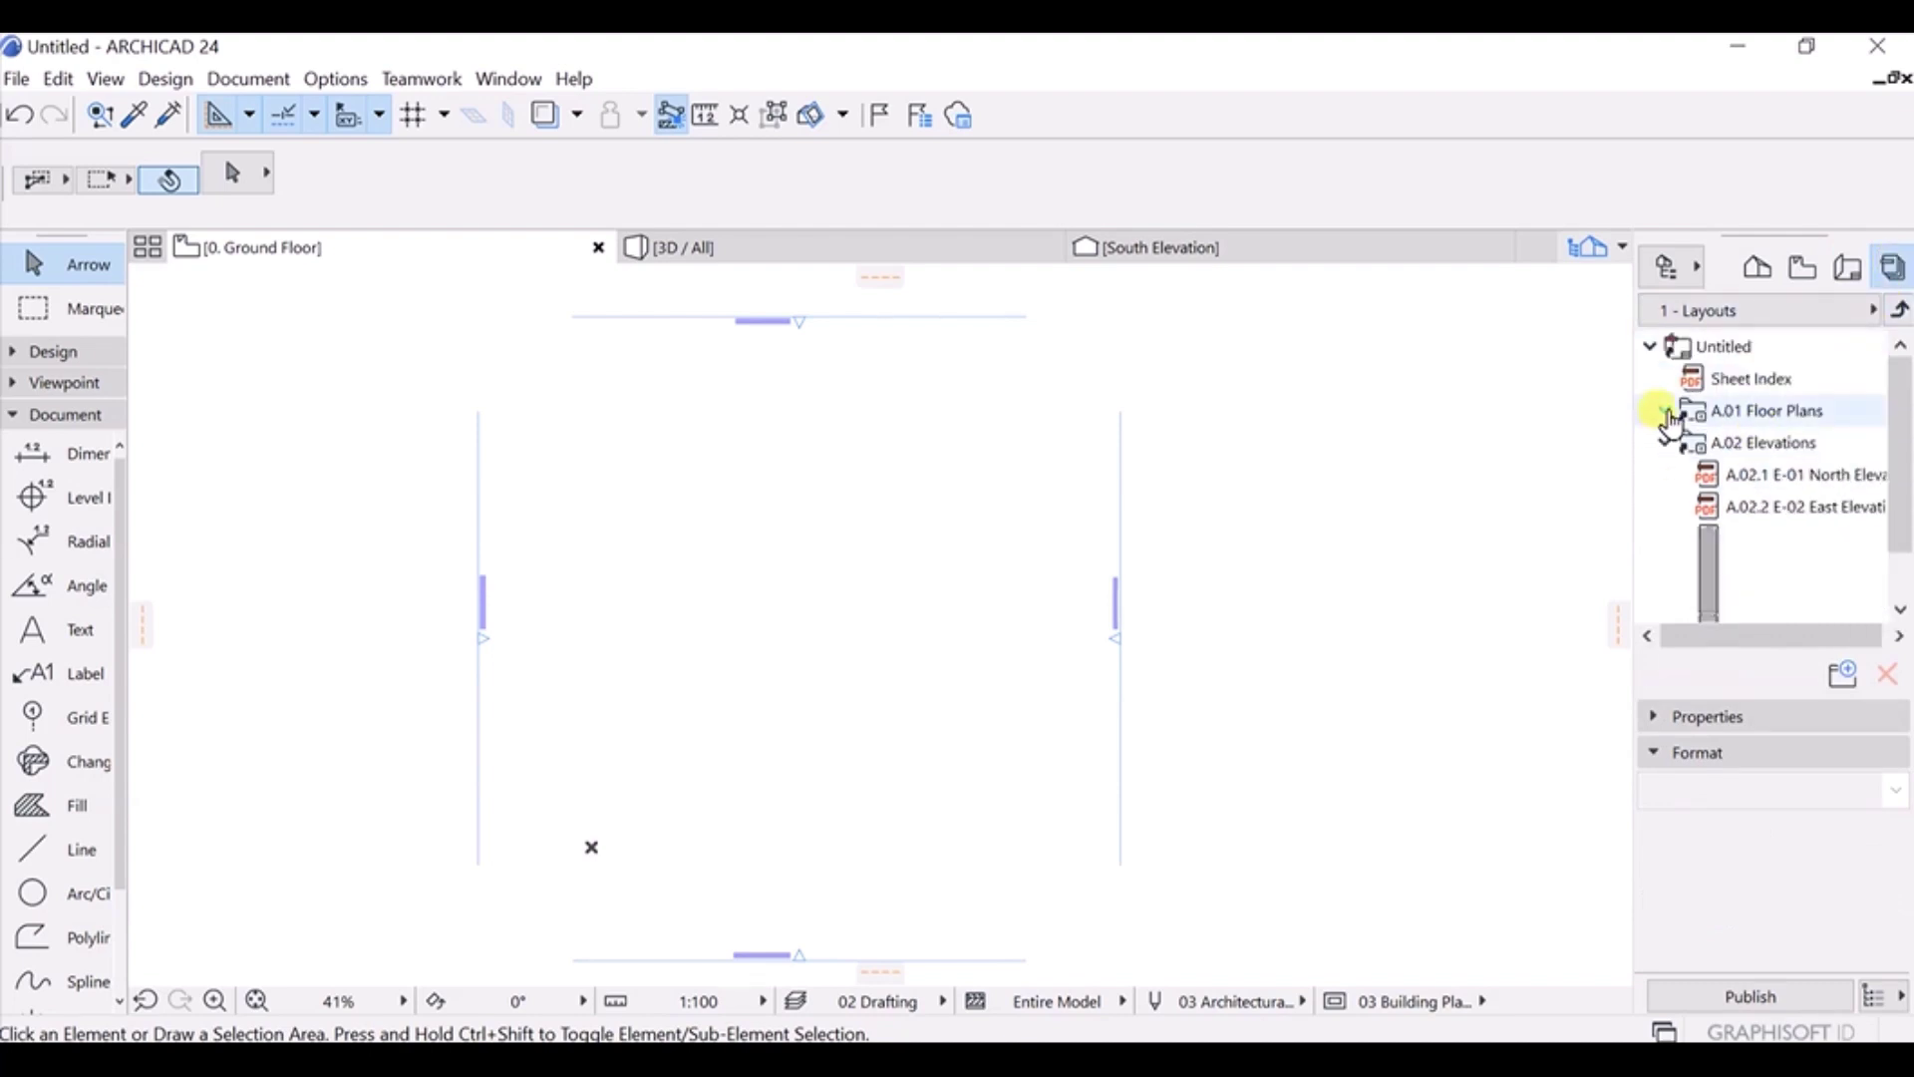
Open the 1 - Layouts publisher set from the set chooser.
left_click(1872, 310)
left_click(1872, 310)
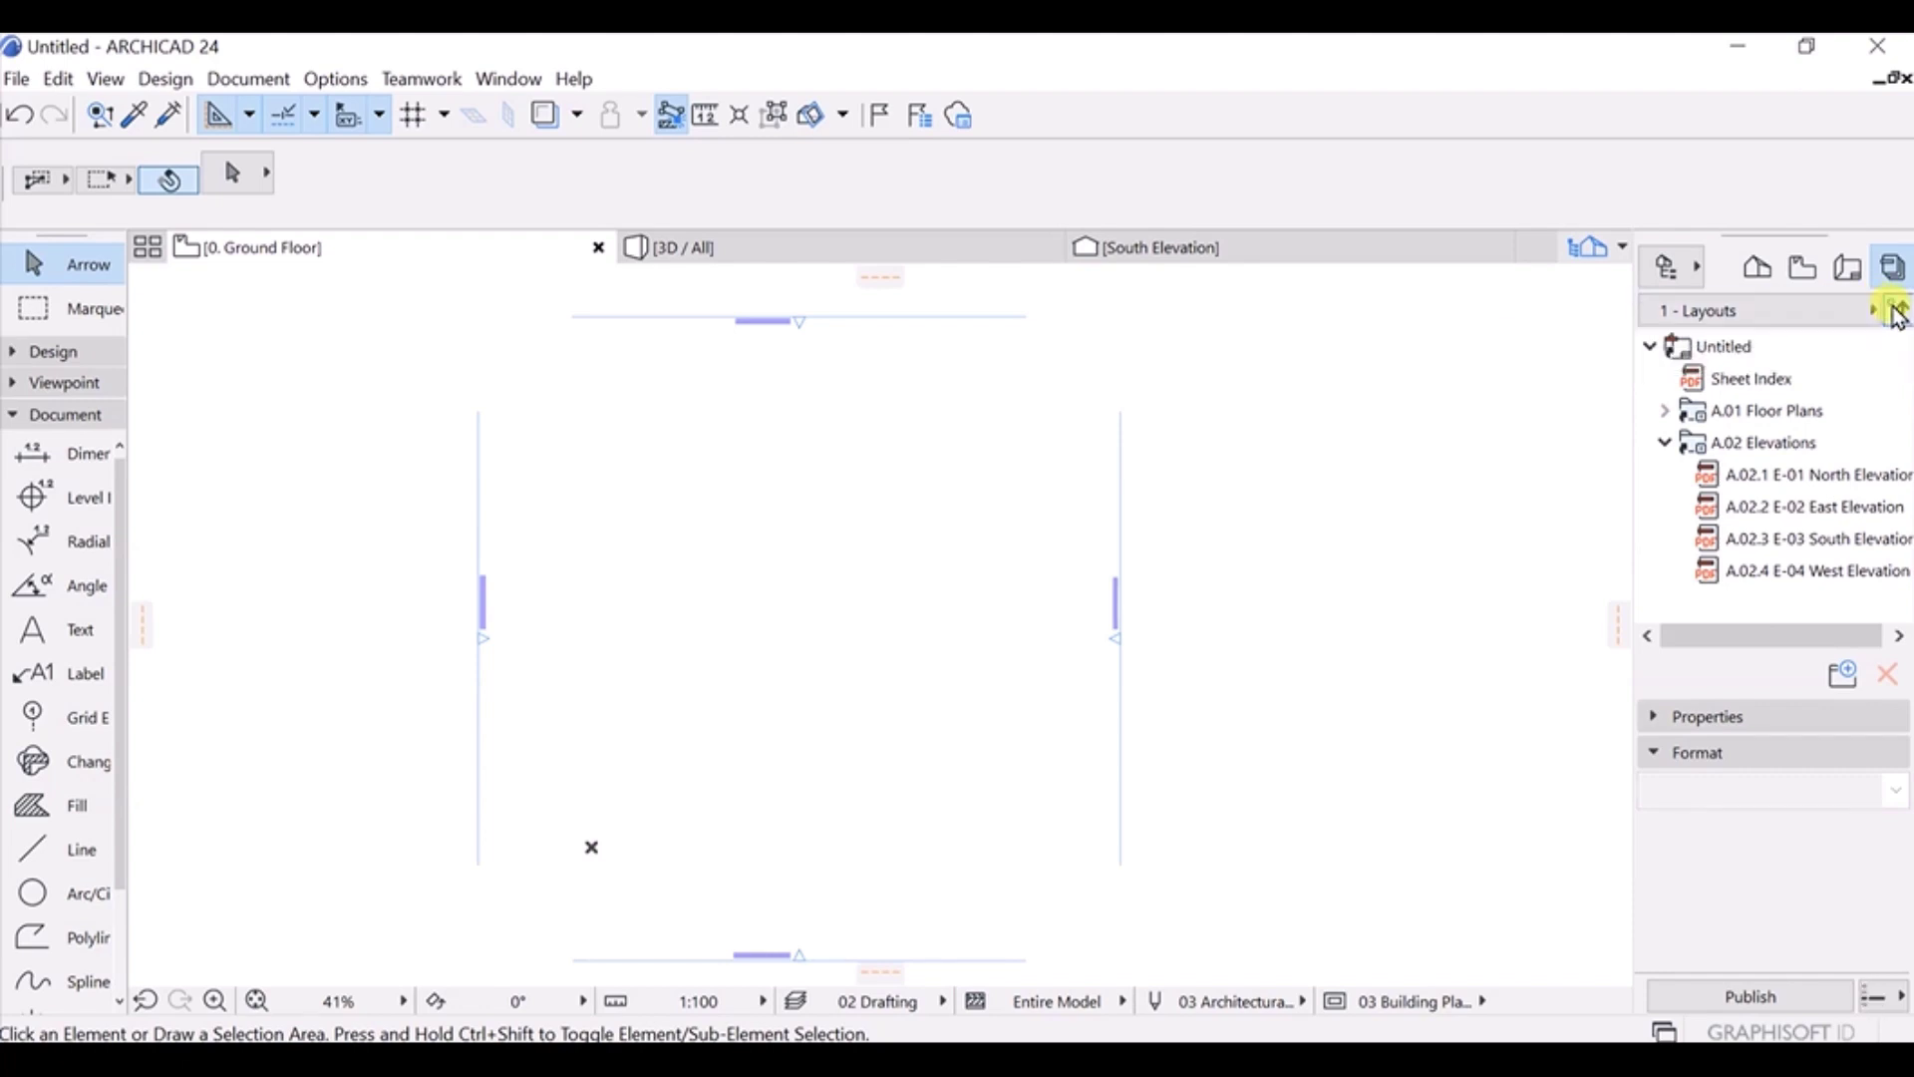
left_click(1899, 315)
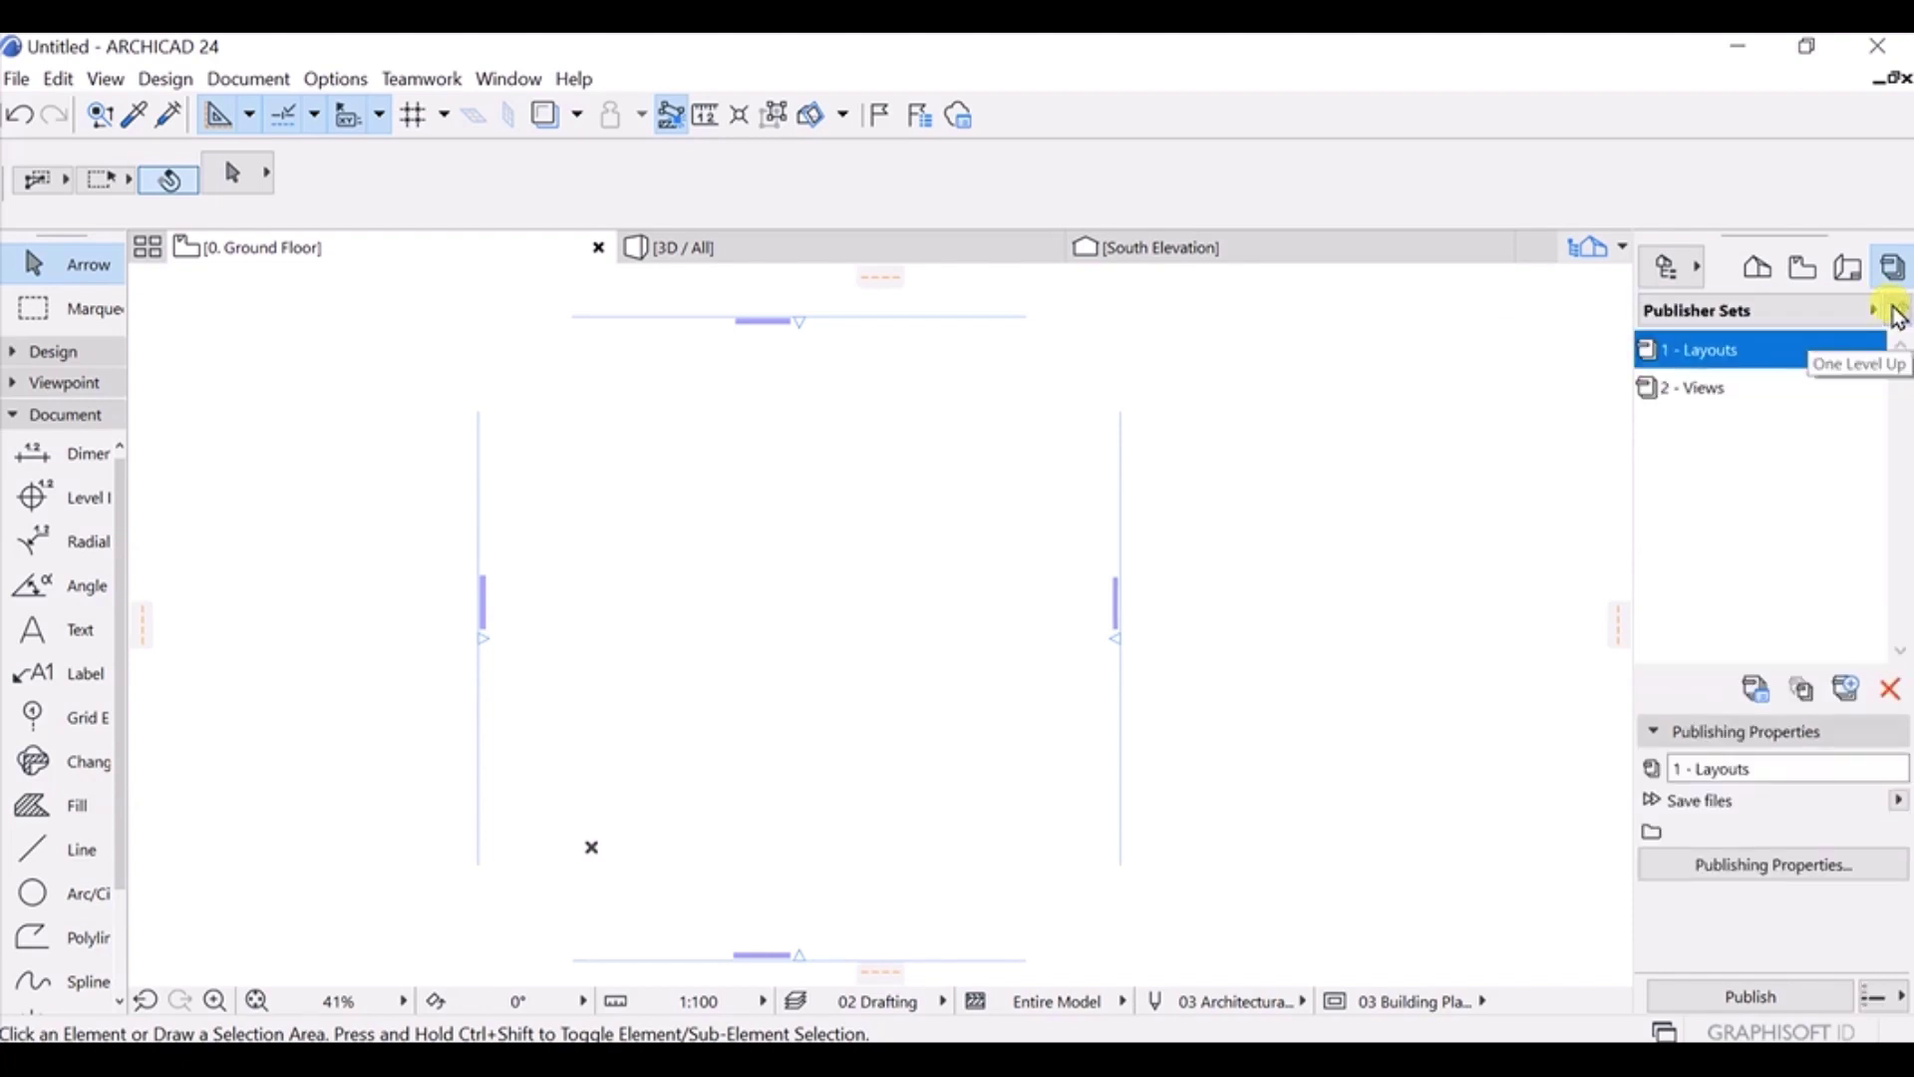
double_click(1773, 349)
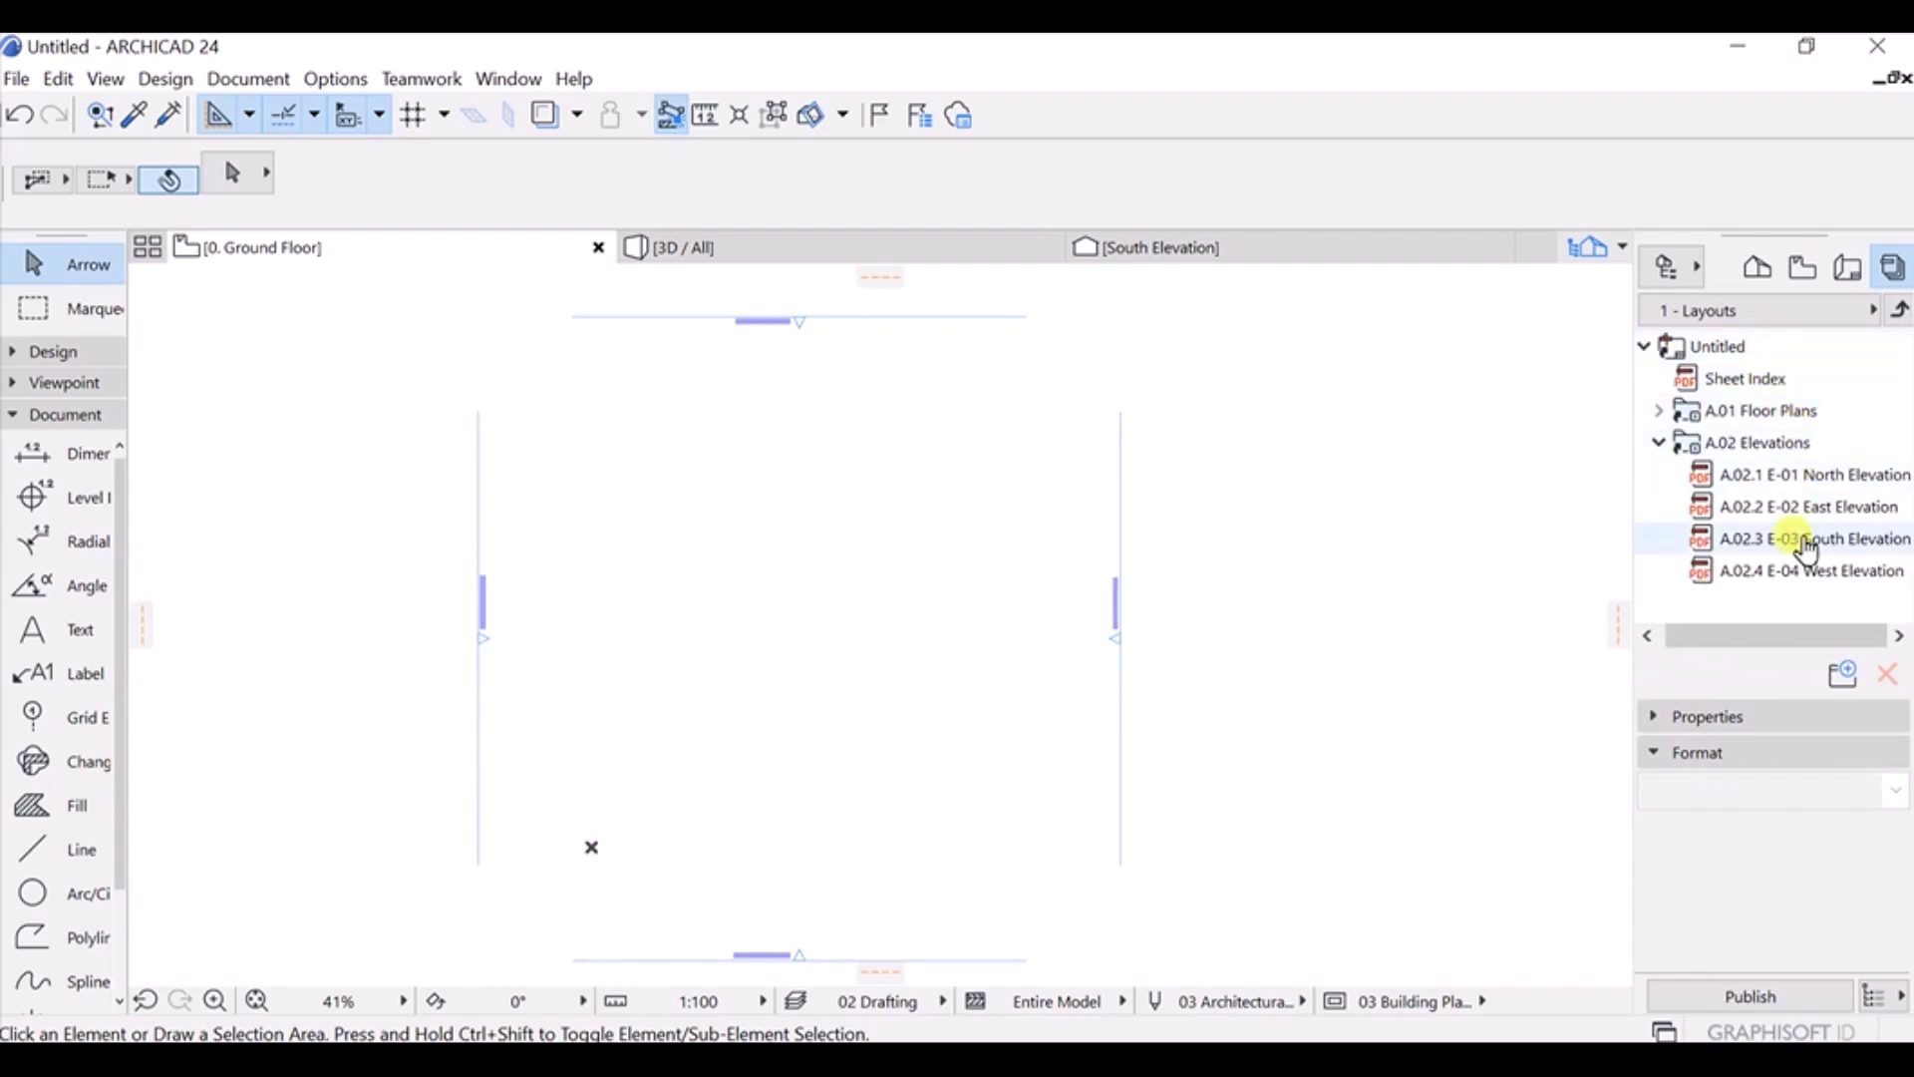
Select the E-02 East Elevation item and keep PDF as its output format.
left_click(1769, 506)
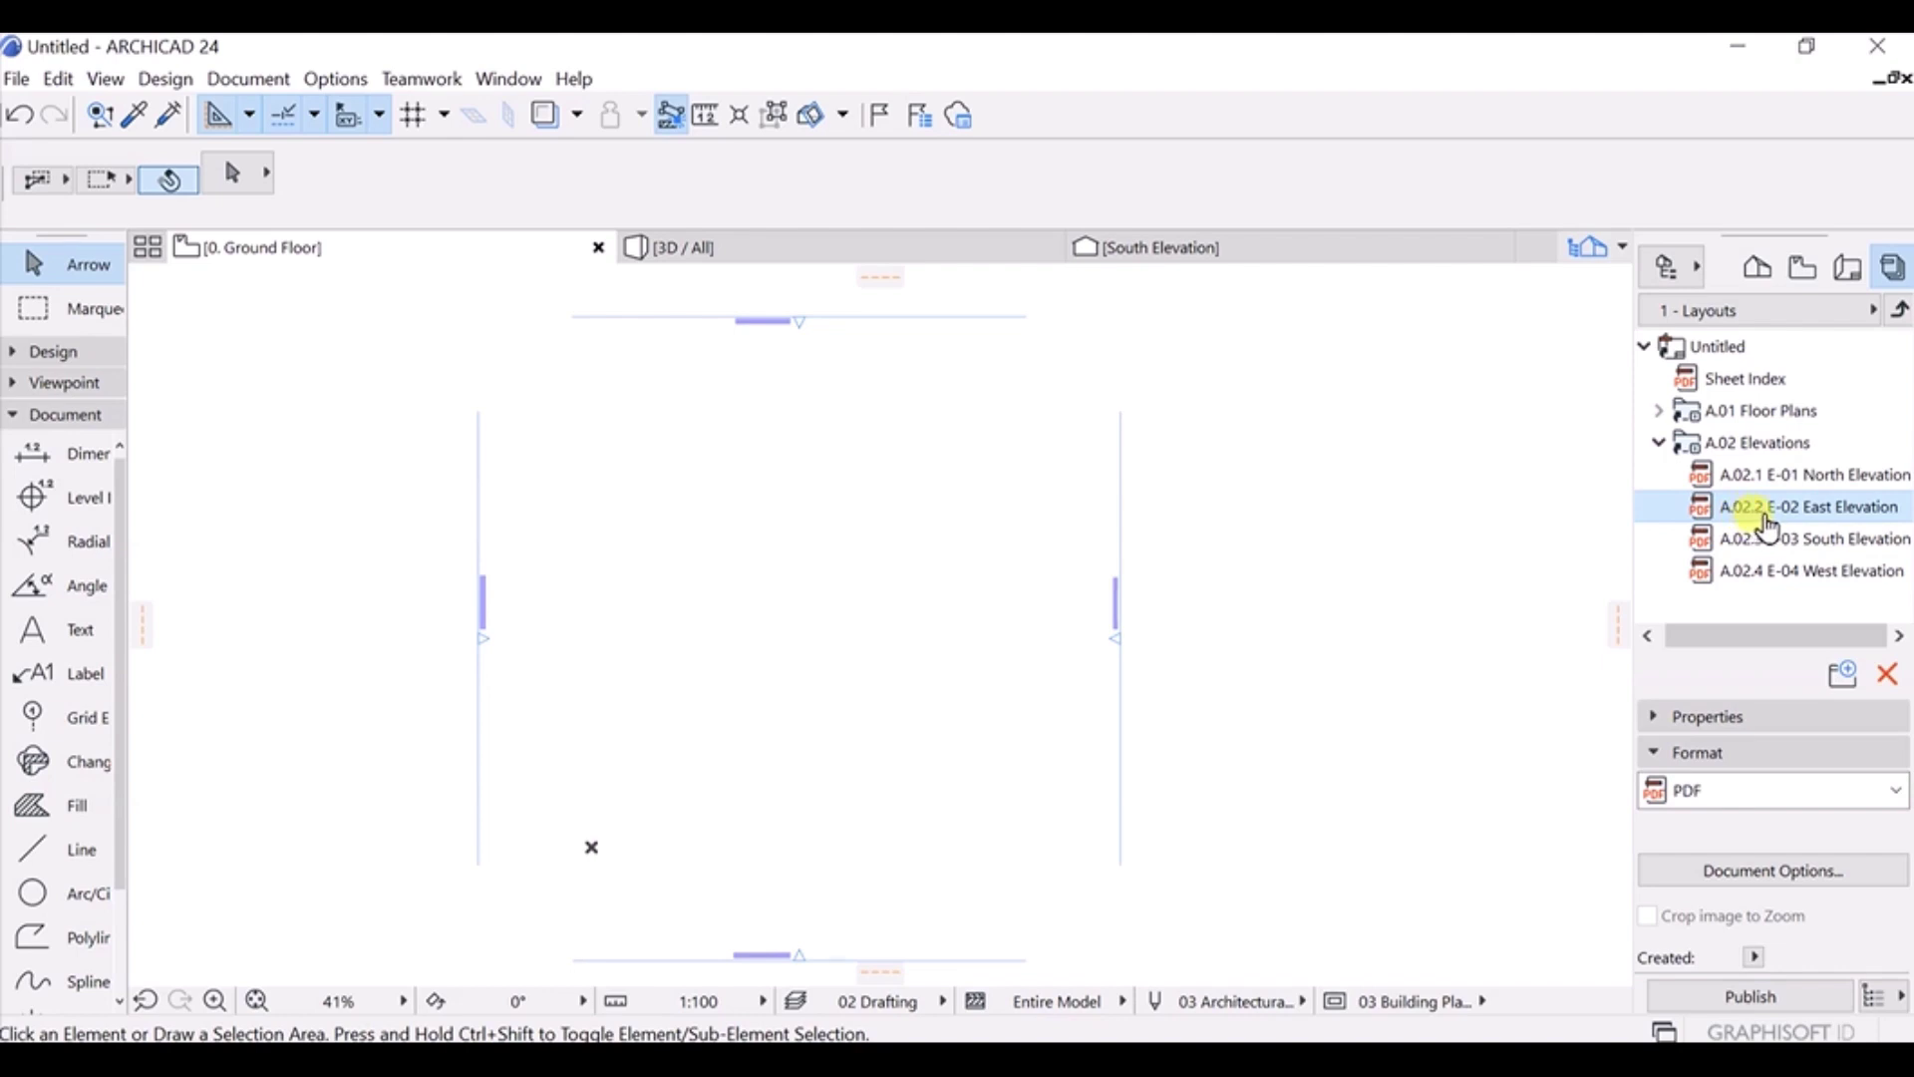
left_click(1742, 803)
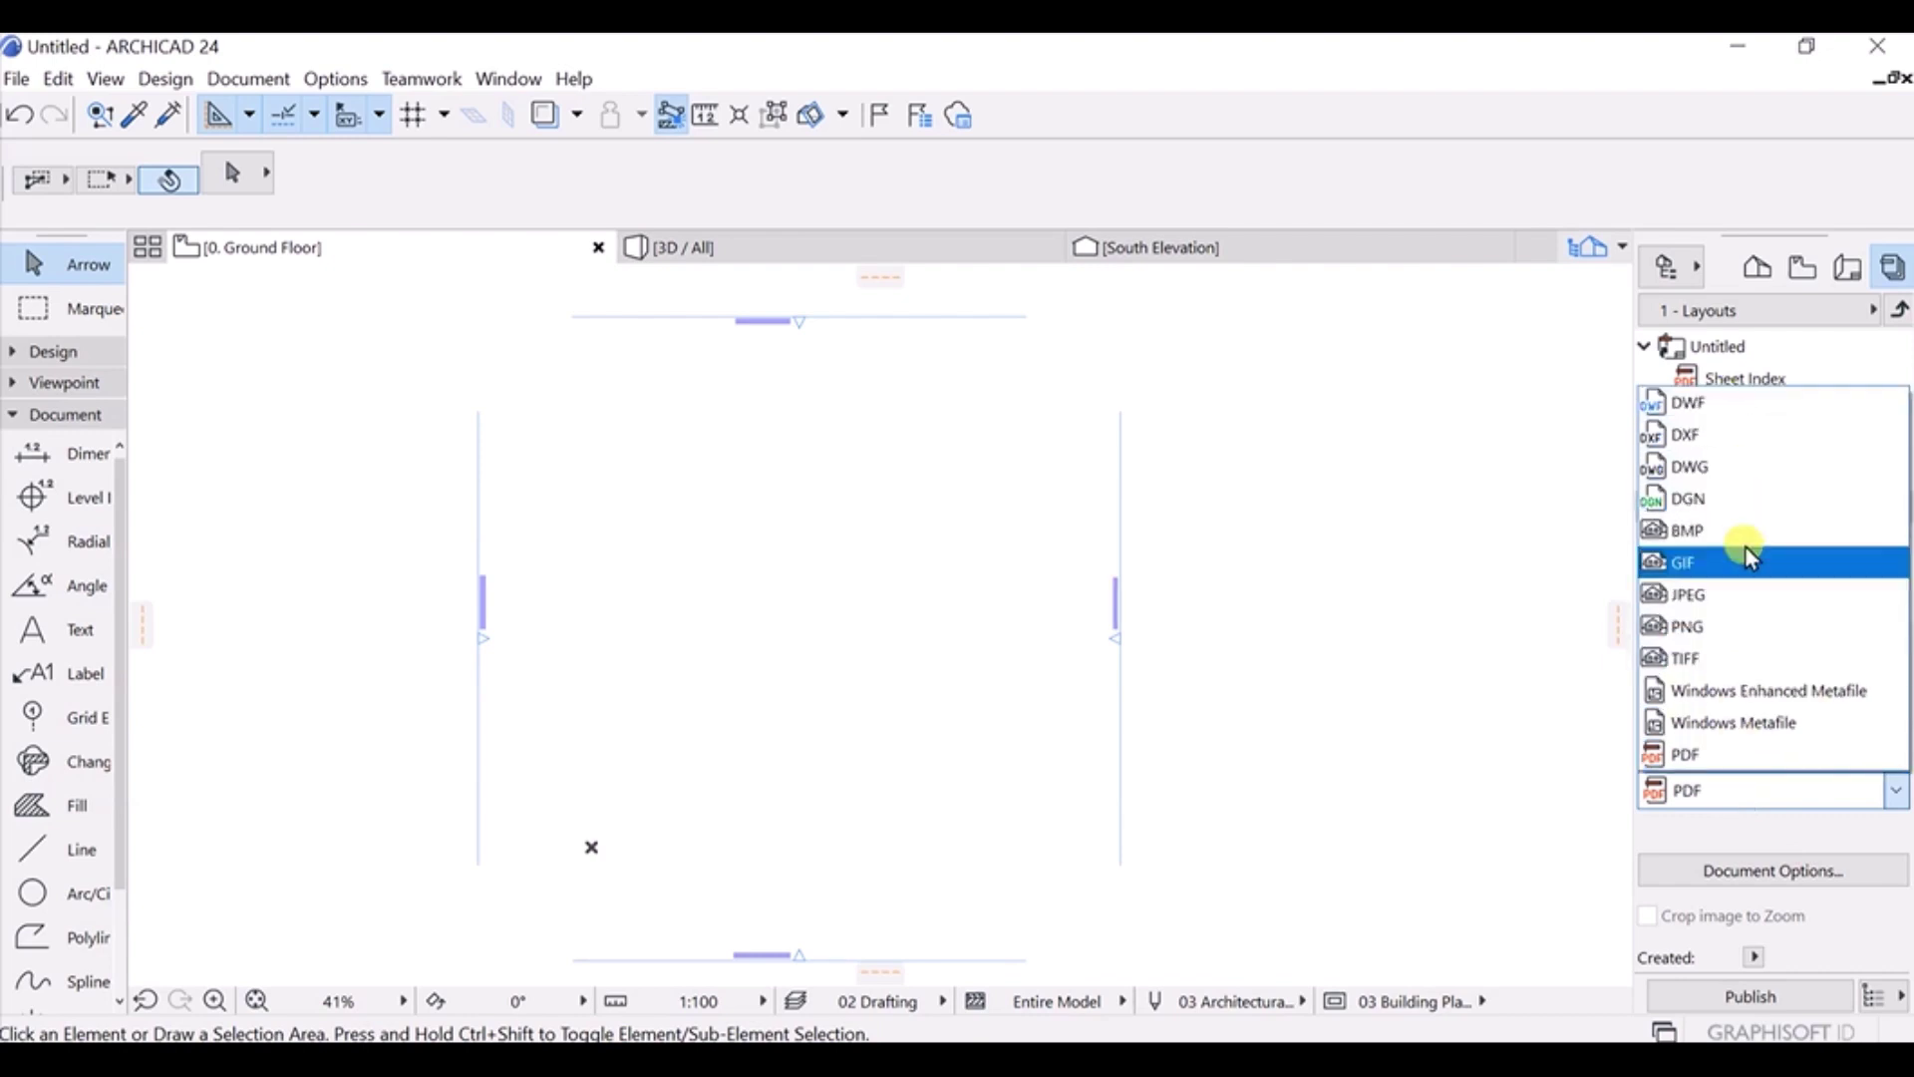
left_click(1576, 659)
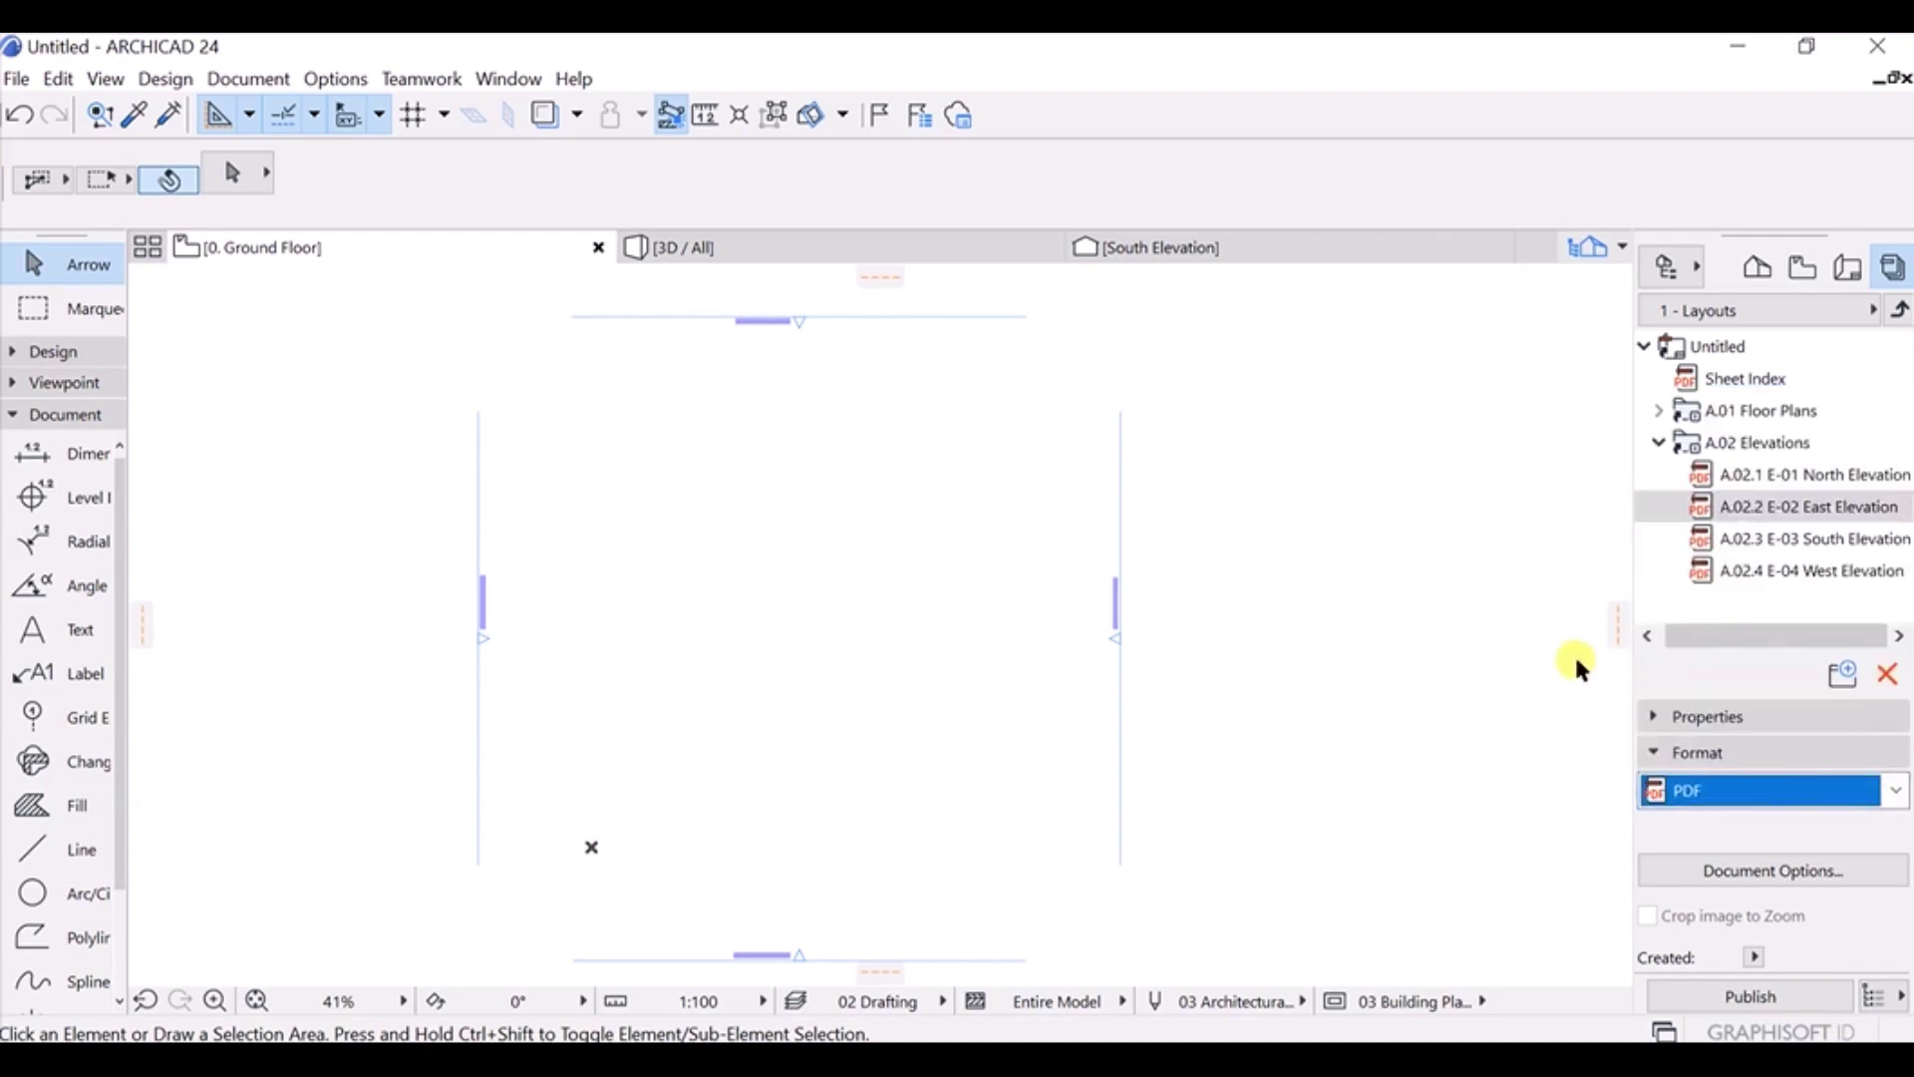